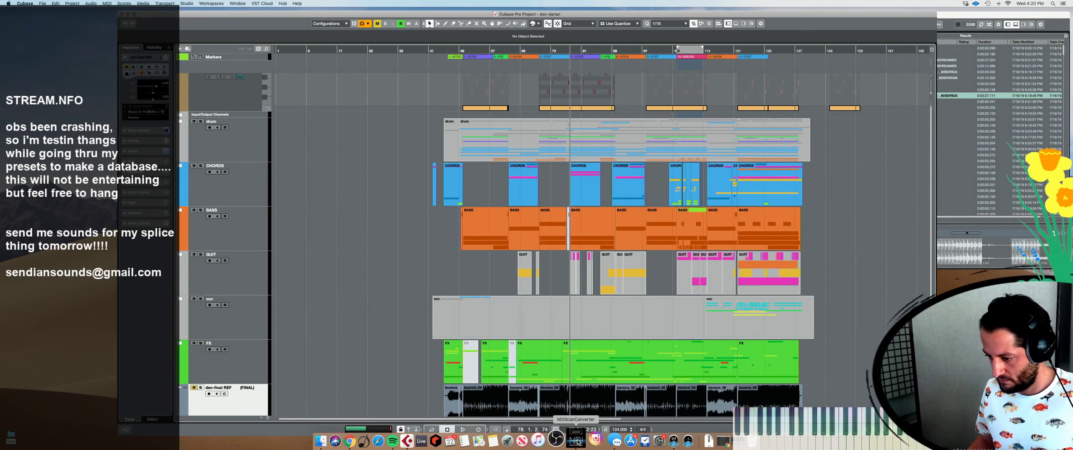
# Bring up the NDI ScanConverter settings window and return to the Cubase project
pyautogui.rightClick(577, 441)
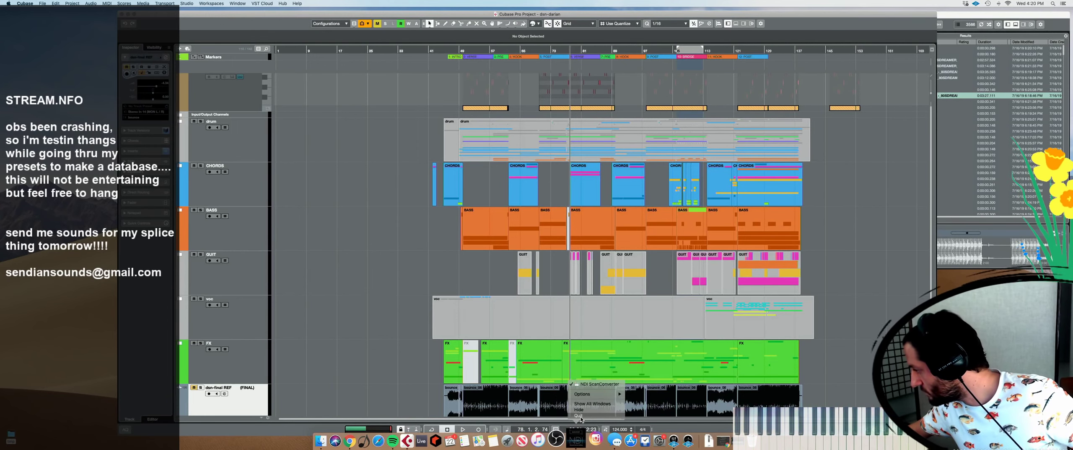
pyautogui.click(587, 383)
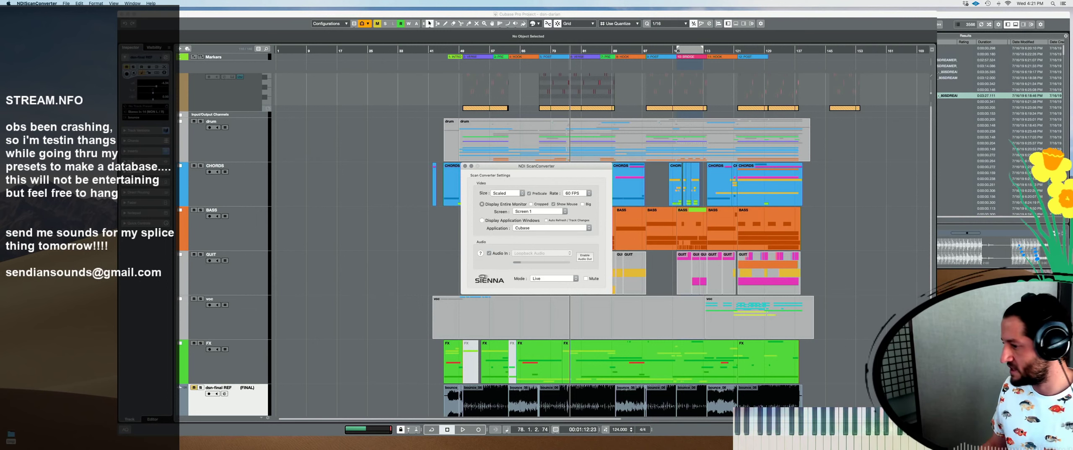
pyautogui.click(516, 18)
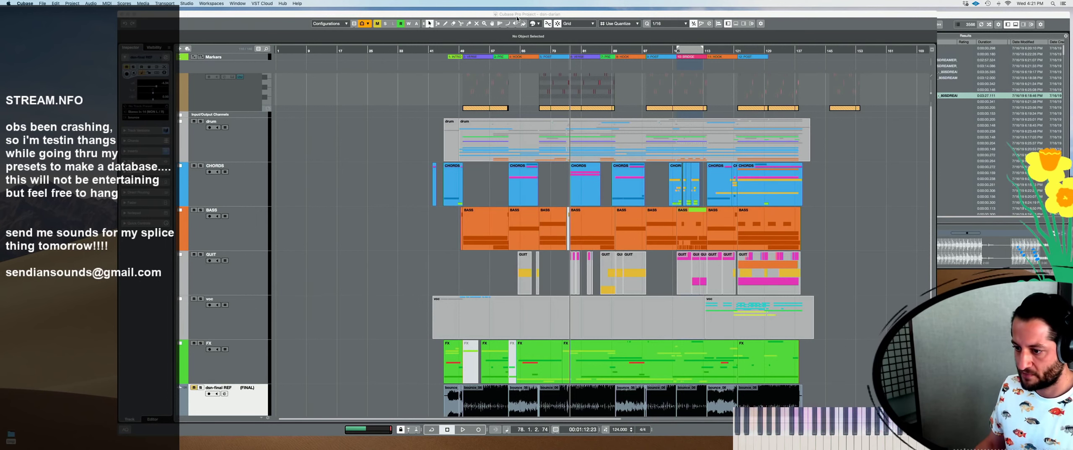
# Place the playback cursor at bar 50, where the purple marker section starts, and select the drum track
pyautogui.scroll(-2, 466, 310)
pyautogui.scroll(4, 475, 351)
pyautogui.scroll(1, 475, 351)
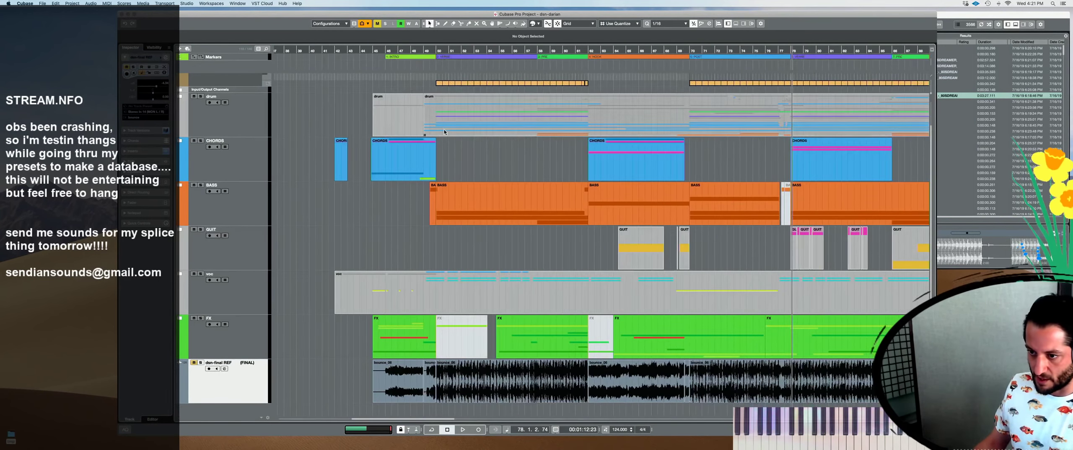
pyautogui.click(438, 49)
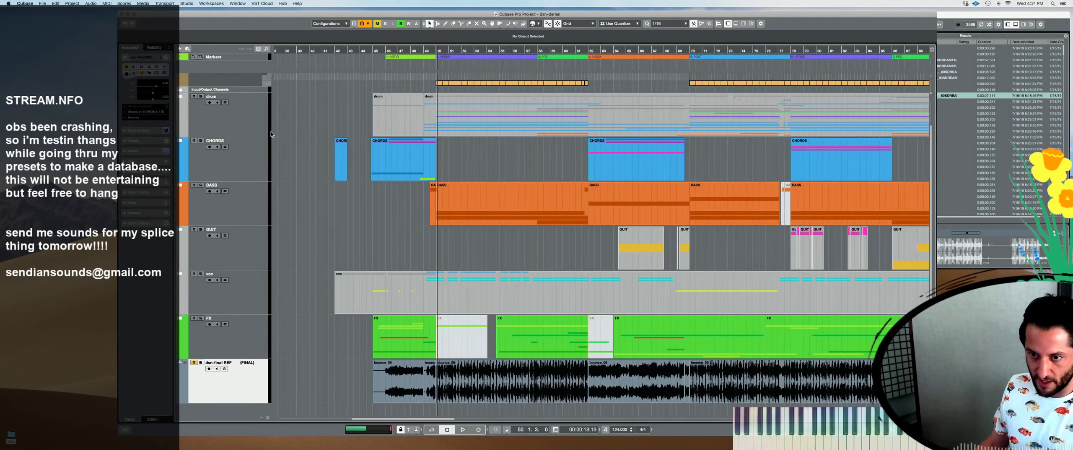
pyautogui.click(202, 112)
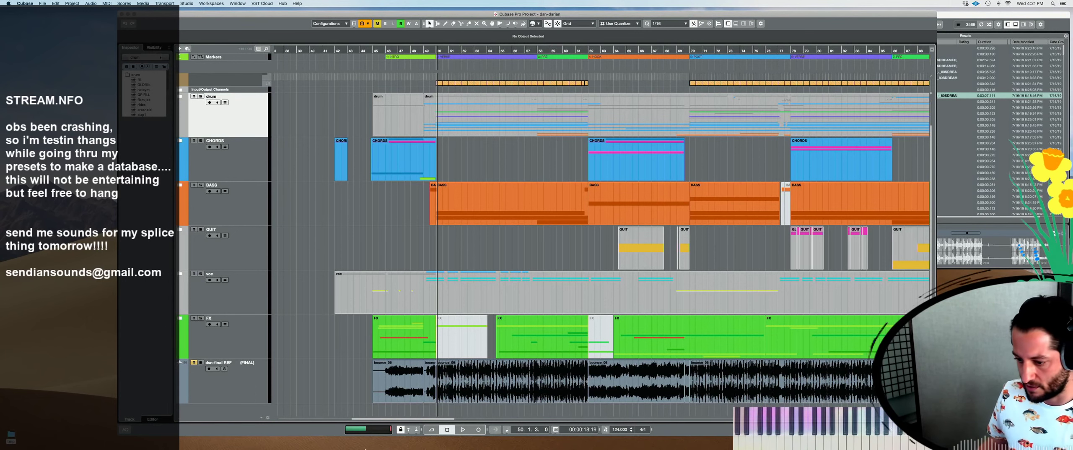
# Switch to the Universal Audio Console mixer, raise the BOT channel fader slightly, and put the mixer away
pyautogui.moveTo(467, 448)
pyautogui.click(688, 441)
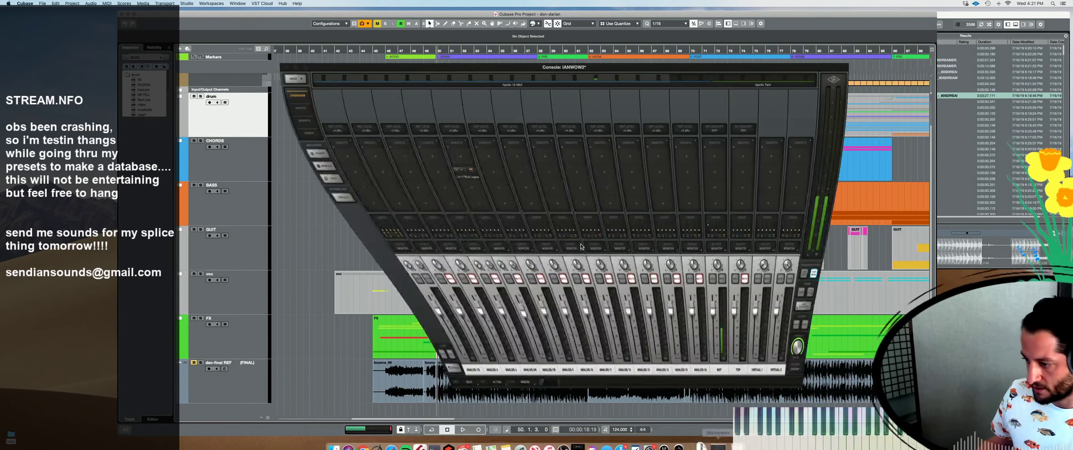
pyautogui.moveTo(710, 307); pyautogui.dragTo(711, 300)
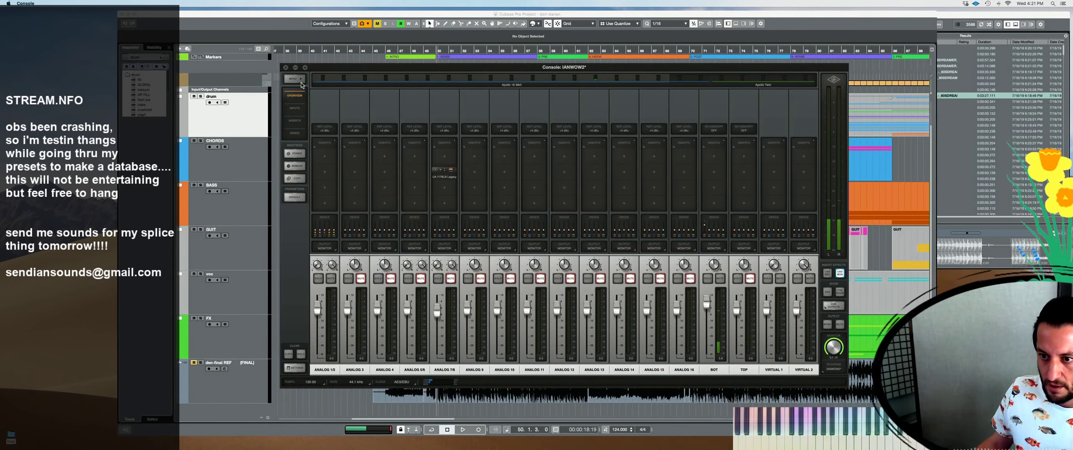
pyautogui.click(296, 69)
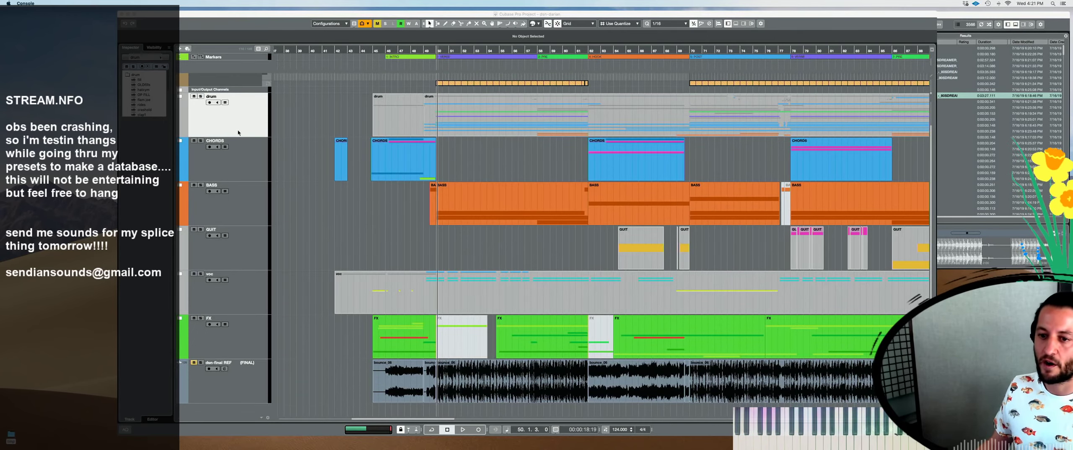
# Open the output audio connections and route the DRUM bus's left and right channels to MON L and MON R
pyautogui.press('F4')
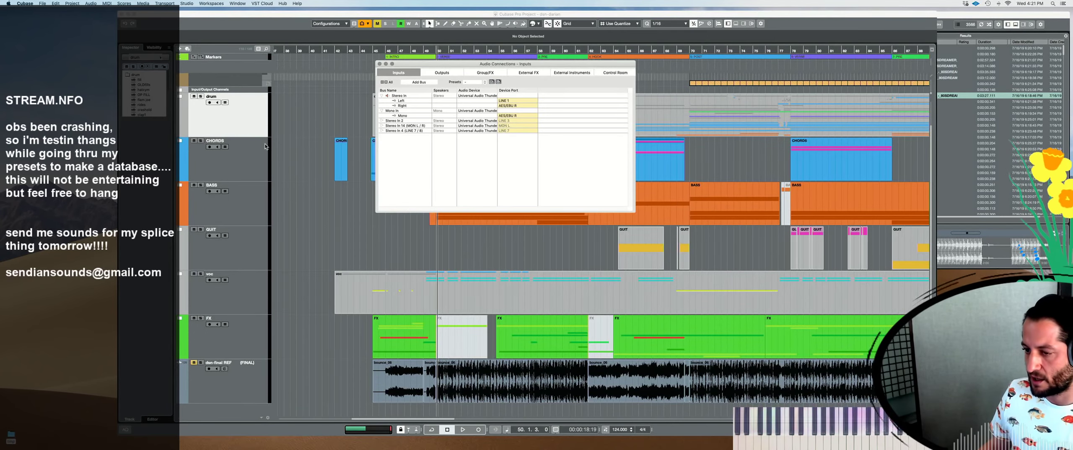
pyautogui.click(441, 73)
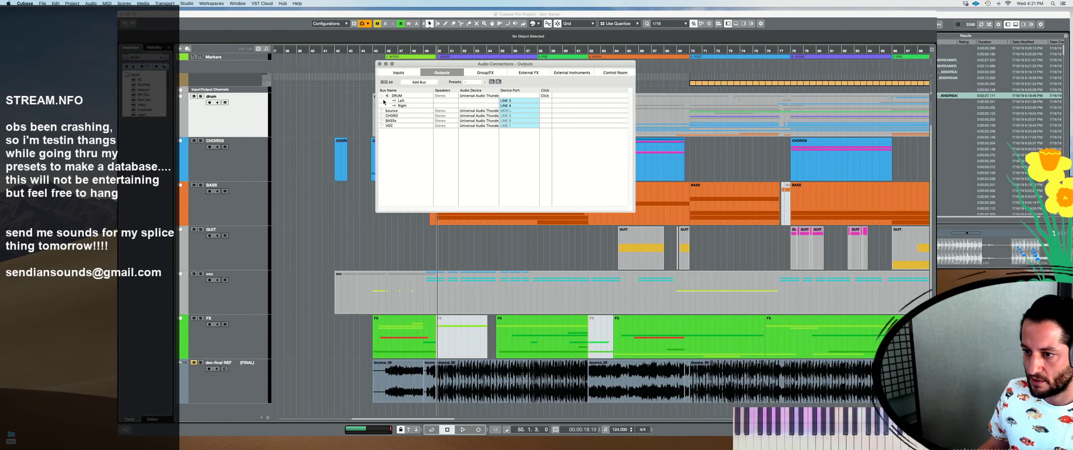
pyautogui.click(514, 102)
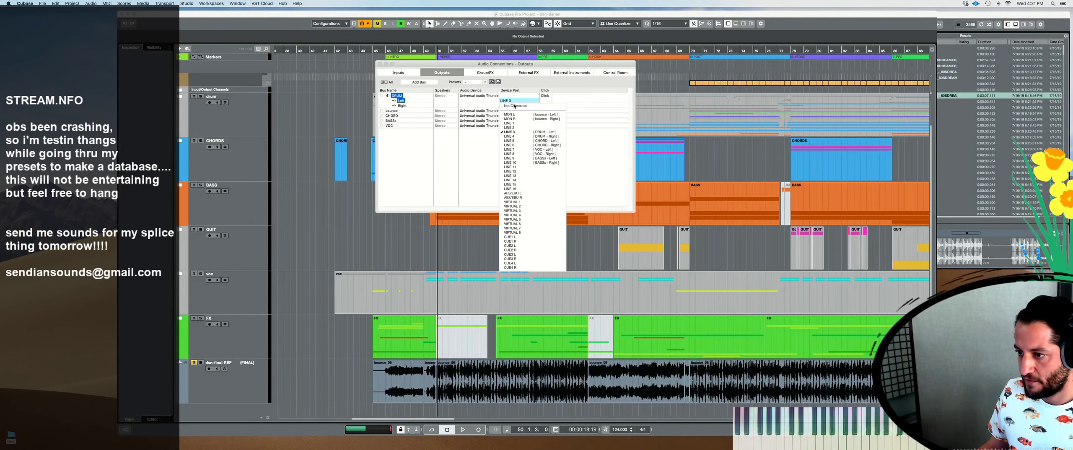
pyautogui.click(516, 114)
pyautogui.click(516, 106)
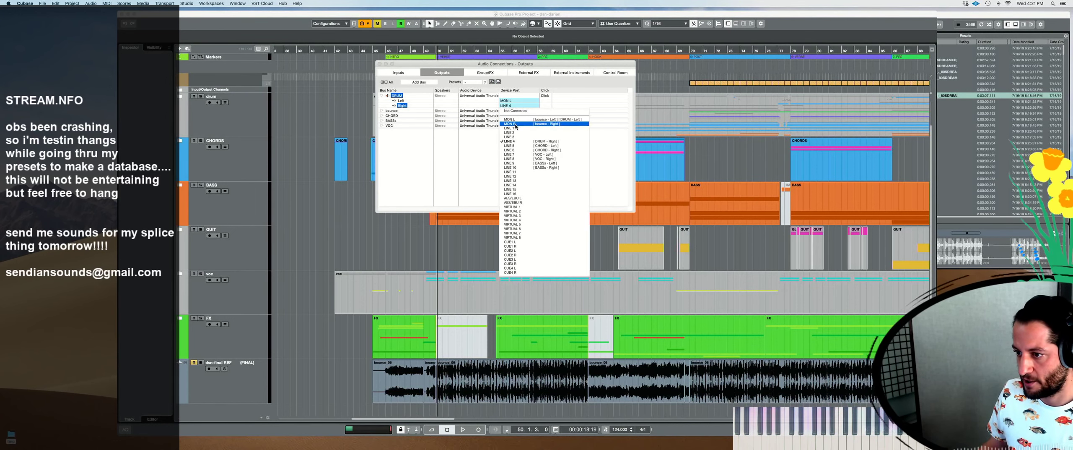
pyautogui.click(510, 124)
# Expand the remaining output buses and route the CHORD bus's left and right channels to MON L and MON R
pyautogui.click(383, 111)
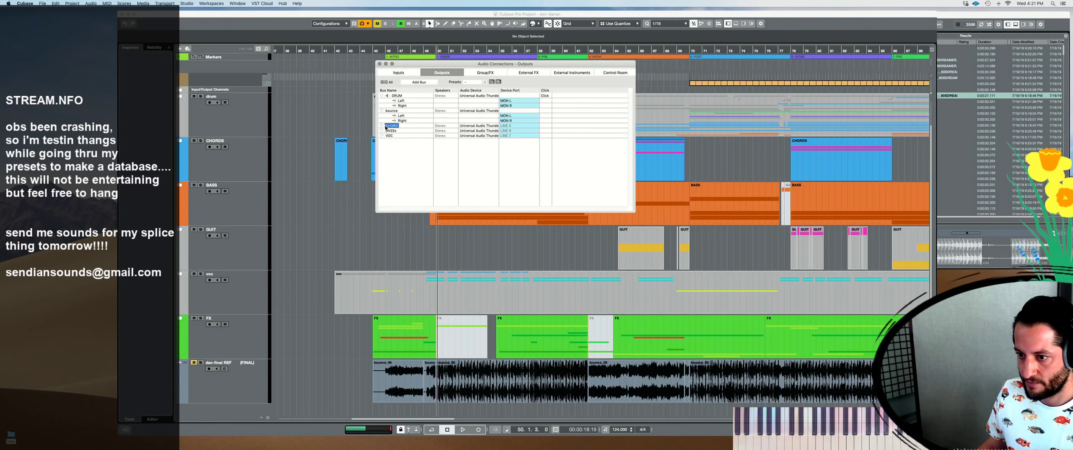
pyautogui.click(382, 125)
pyautogui.click(382, 140)
pyautogui.click(382, 156)
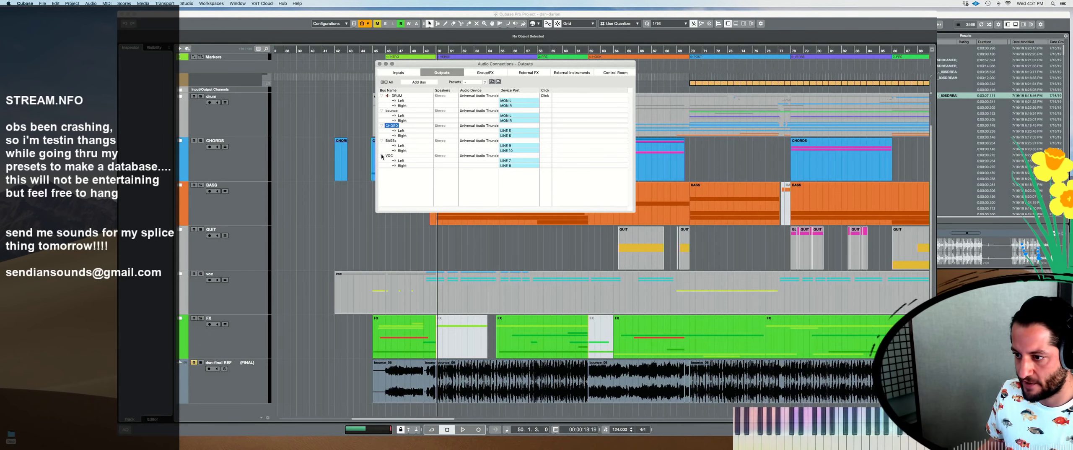
pyautogui.click(509, 130)
pyautogui.click(511, 141)
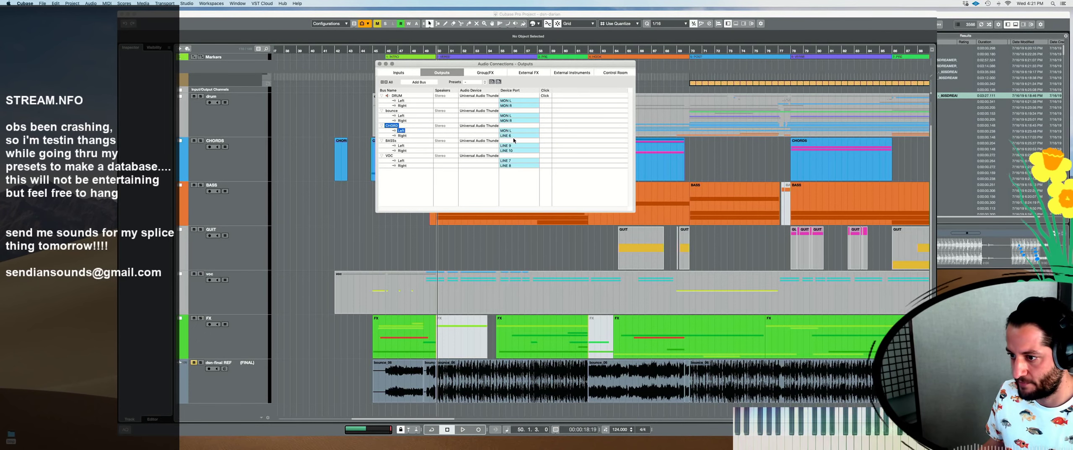
pyautogui.click(514, 136)
pyautogui.click(510, 159)
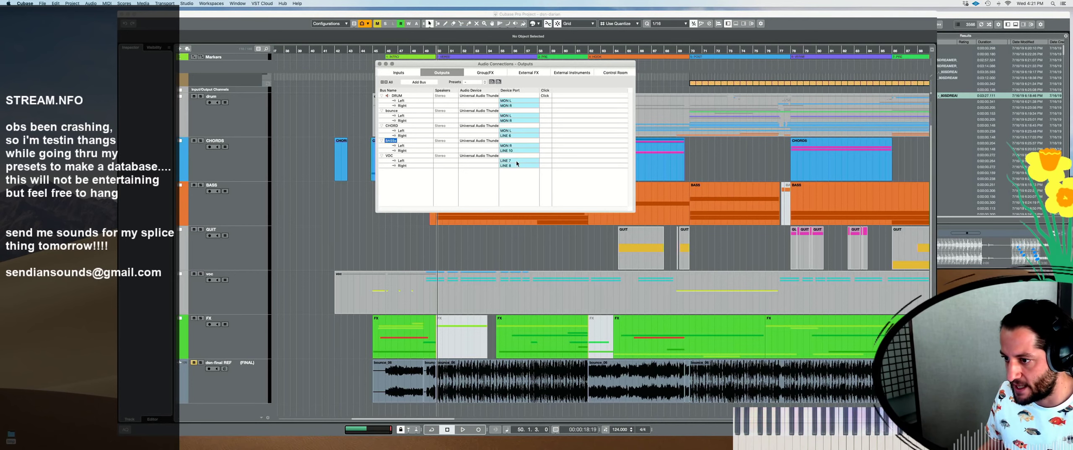
pyautogui.click(513, 135)
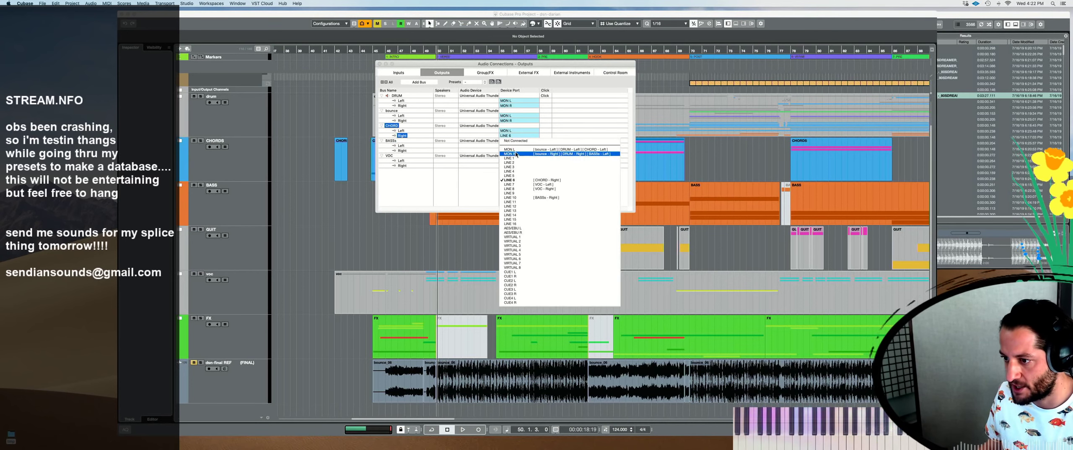
pyautogui.click(516, 155)
# Route the BASSs output bus's left channel to MON L and its right channel to MON R
pyautogui.click(516, 145)
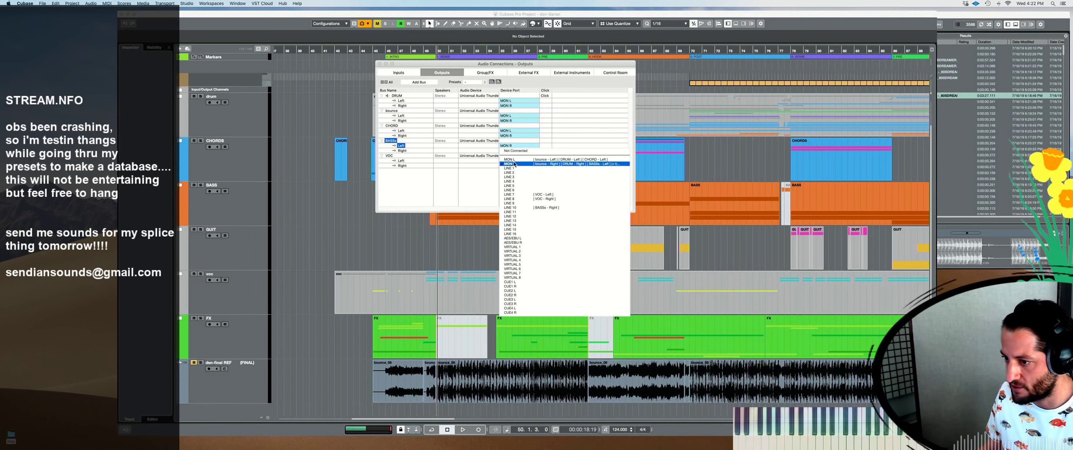
pyautogui.click(513, 161)
pyautogui.click(512, 150)
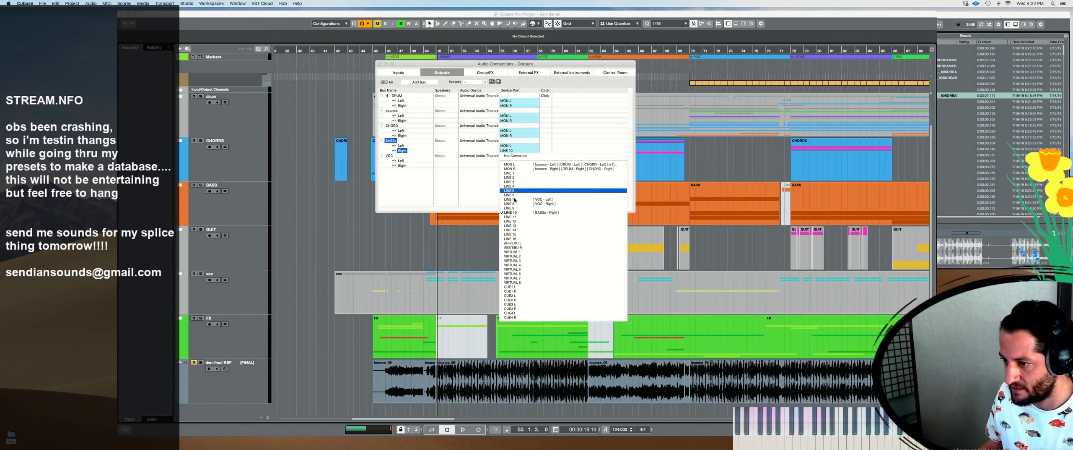
pyautogui.click(516, 168)
# Route the VOC output bus's left and right channels to MON L and MON R, and close the audio connections
pyautogui.click(516, 160)
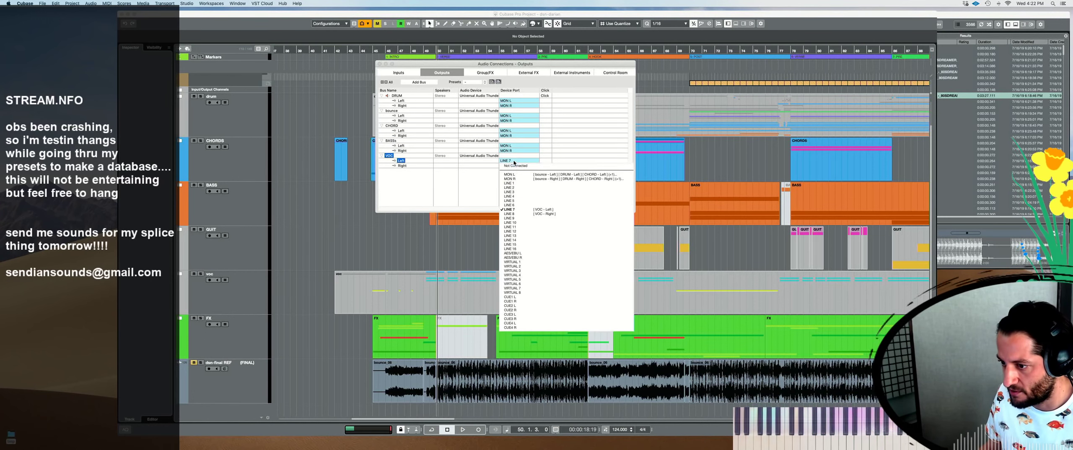
pyautogui.click(513, 174)
pyautogui.click(513, 166)
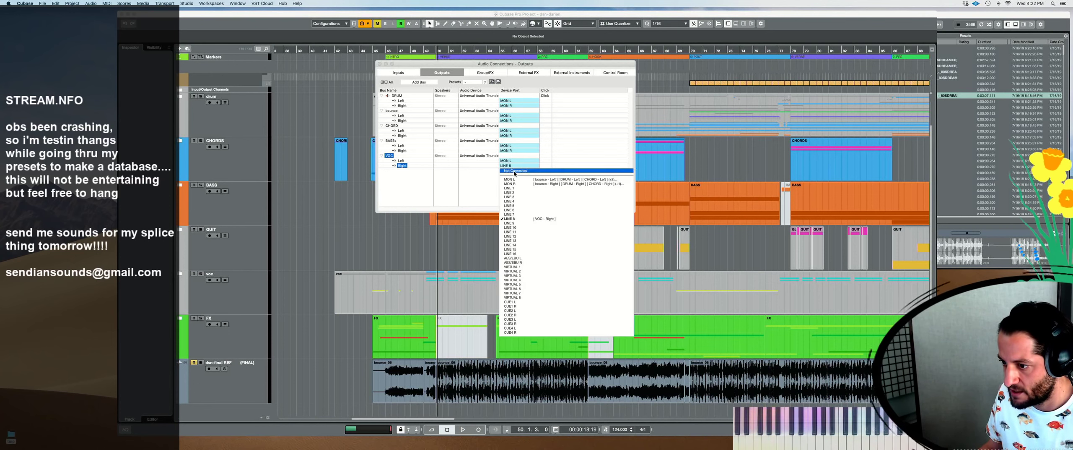
pyautogui.click(516, 184)
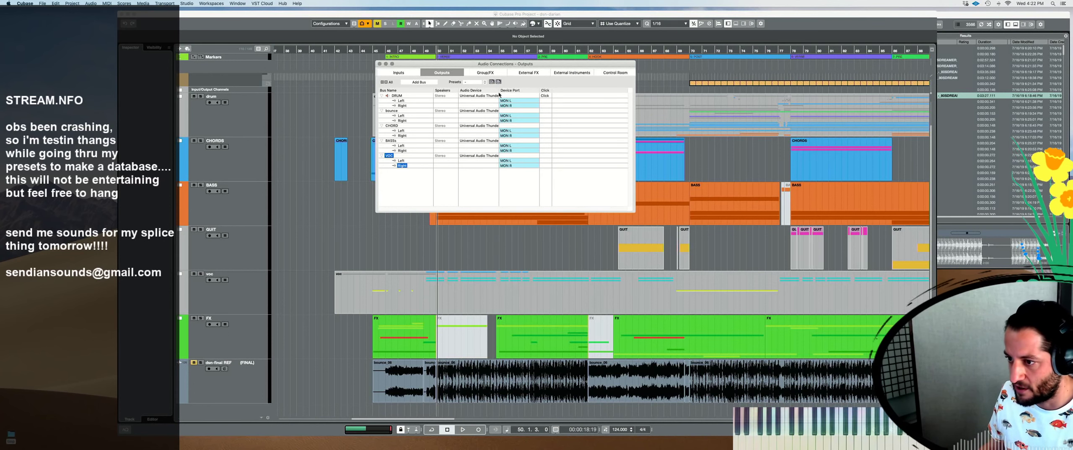
pyautogui.click(380, 64)
# Audition the full mix from bar 50 and compare it with the temporarily soloed den-final REF track
pyautogui.press('space')
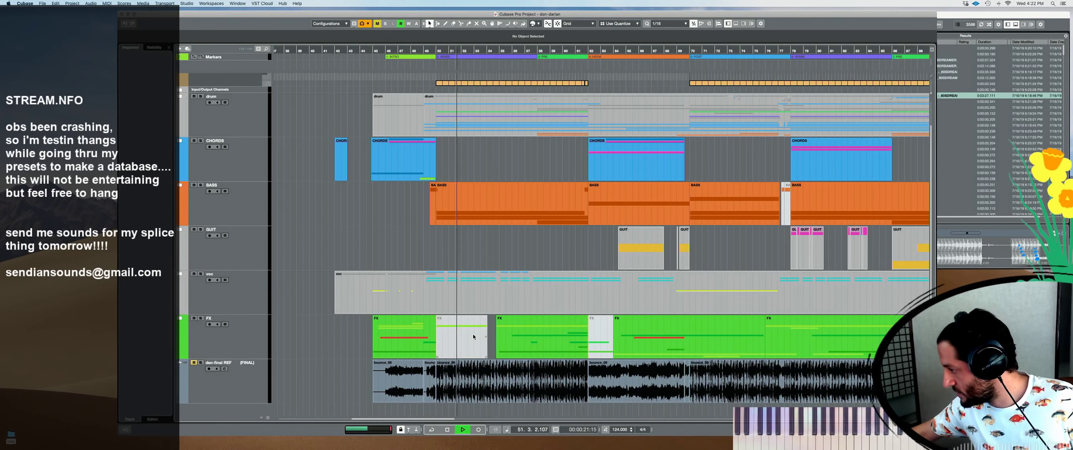
pyautogui.press('space')
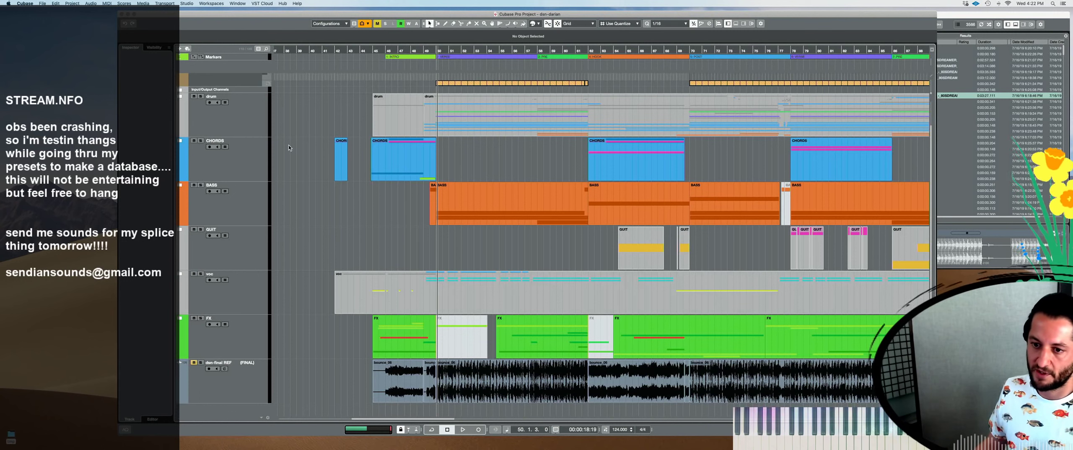
pyautogui.click(235, 124)
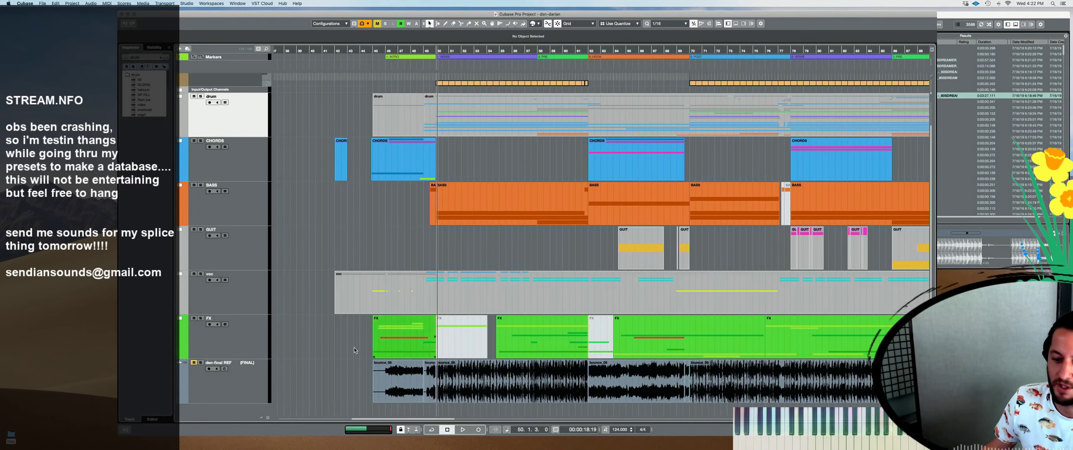
pyautogui.click(238, 389)
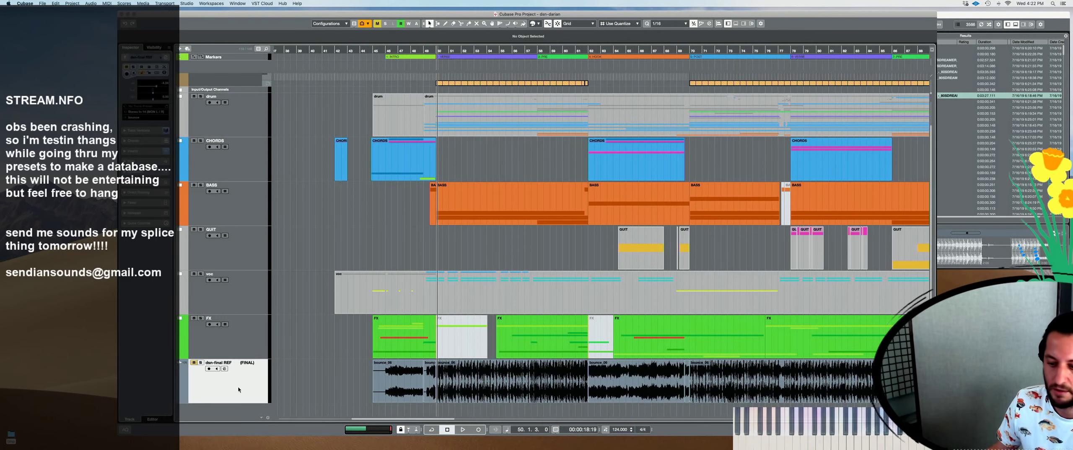
pyautogui.press('s')
pyautogui.press('space')
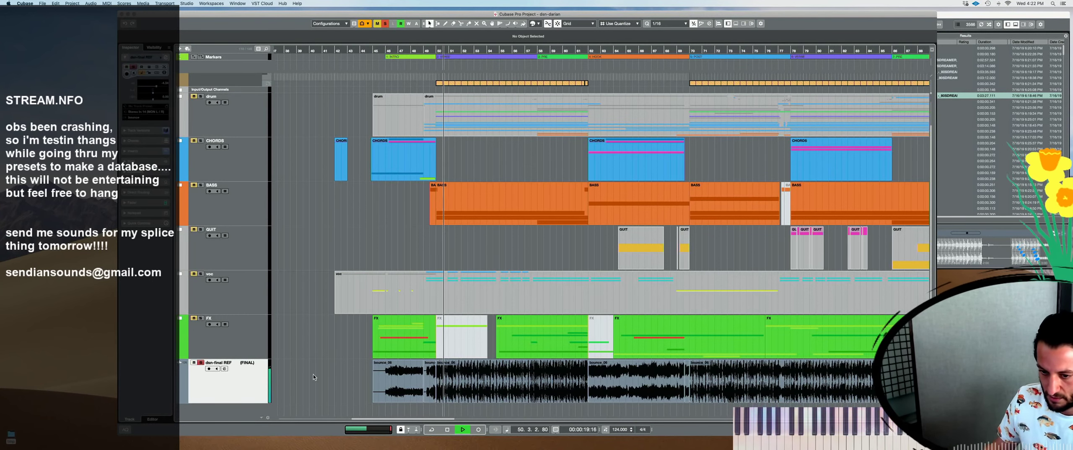
pyautogui.press('space')
pyautogui.press('s')
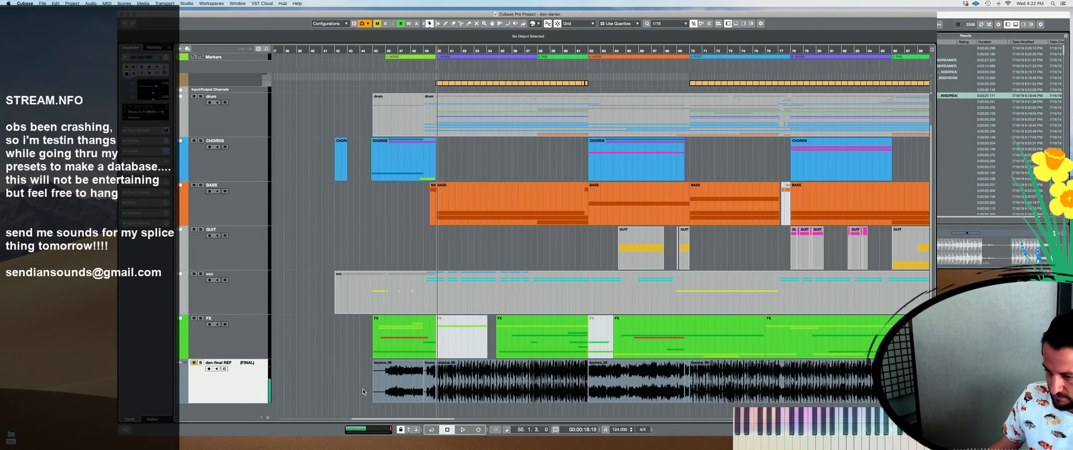
# Step through the den-final REF track's versions, including v1 and old drums, and start playback from bar 50
pyautogui.hotkey('alt', 'Down')
pyautogui.hotkey('alt', 'Down')
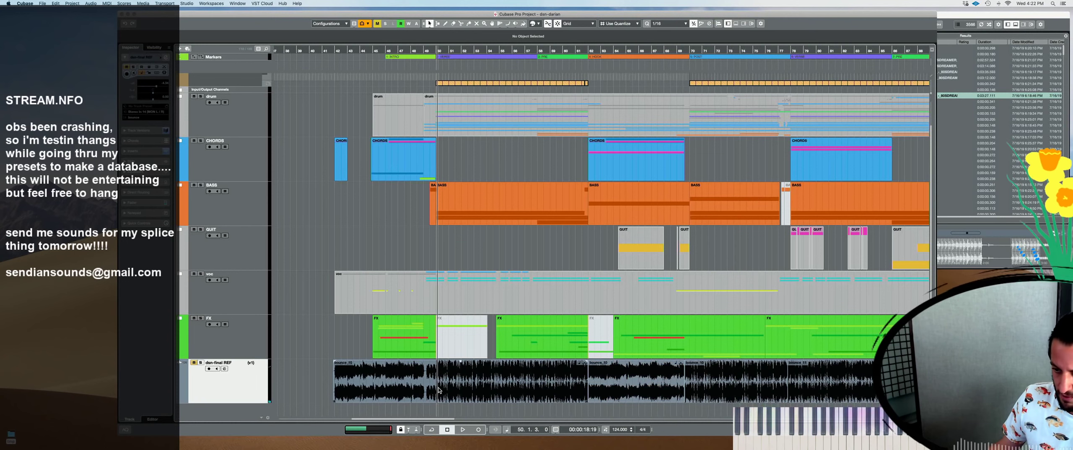
pyautogui.press('space')
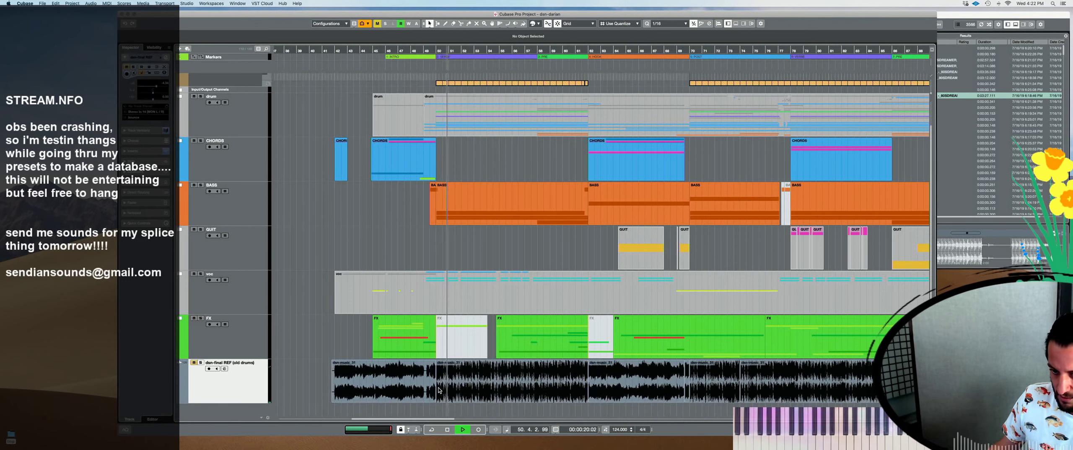
pyautogui.hotkey('alt', 'Down')
# Solo the den-final REF track, cycle past the bridge diff version to FINAL, and play it from bar 50
pyautogui.hotkey('alt', 'Down')
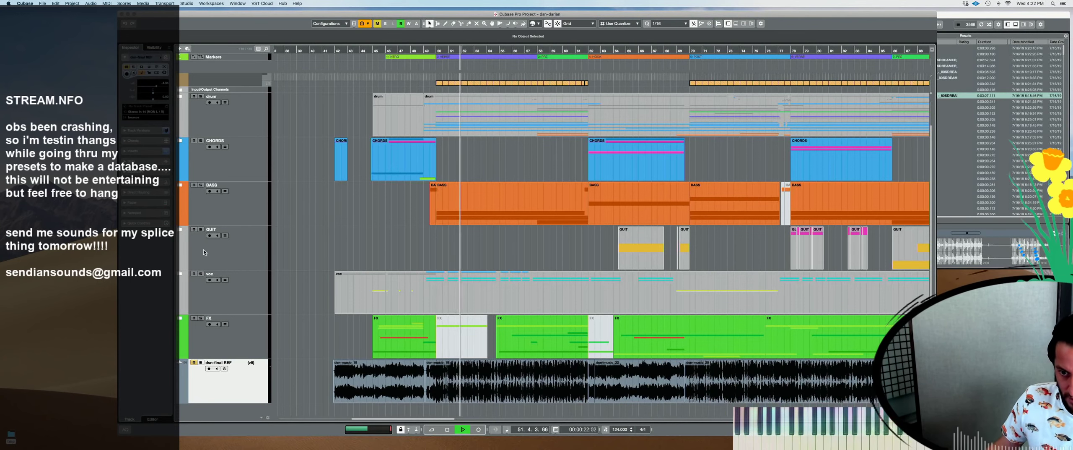
pyautogui.click(201, 362)
pyautogui.hotkey('alt', 'Down')
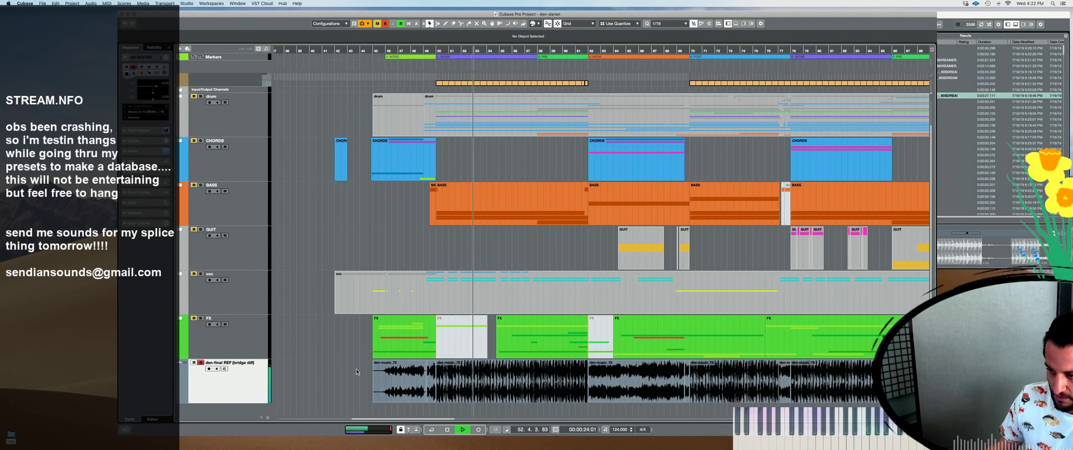
pyautogui.press('space')
pyautogui.click(396, 384)
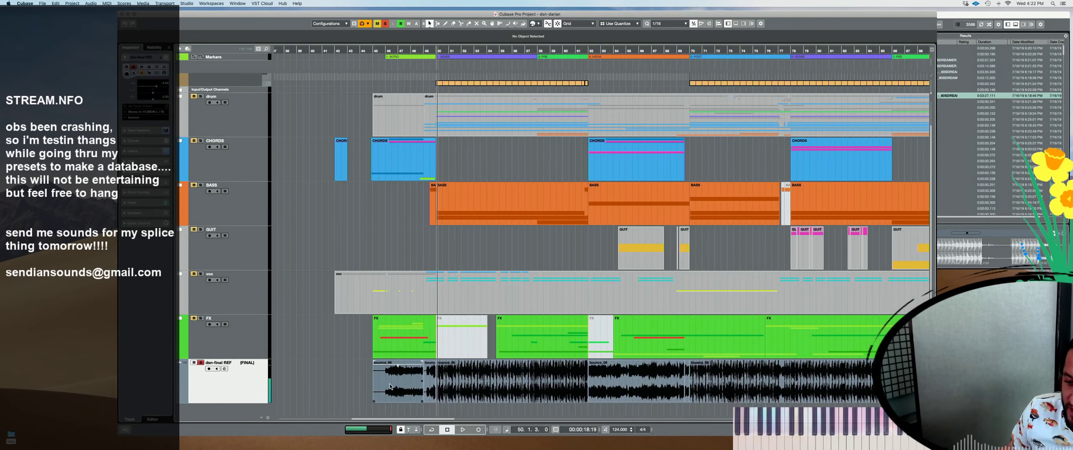
pyautogui.press('space')
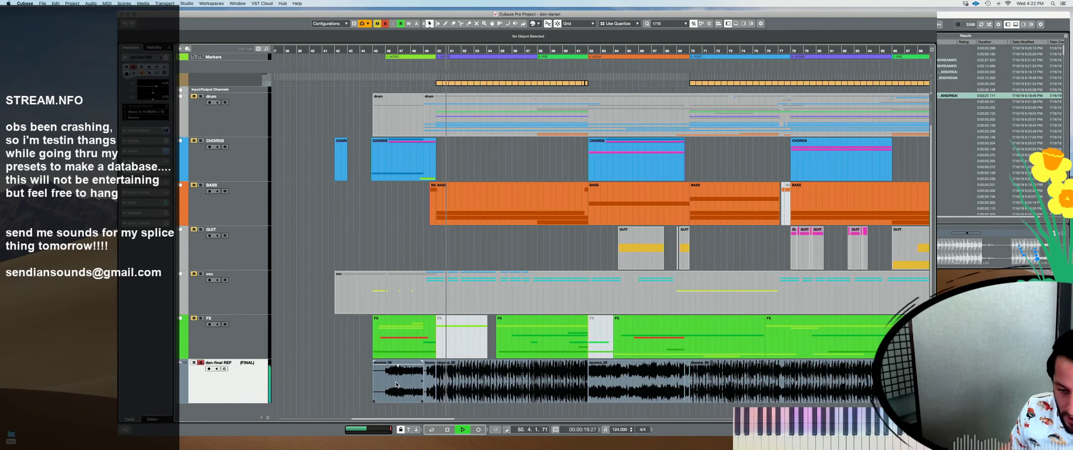
# Stop playback and compare the den-final REF track's bridge diff and FINAL version waveforms
pyautogui.press('space')
pyautogui.click(469, 380)
pyautogui.click(671, 384)
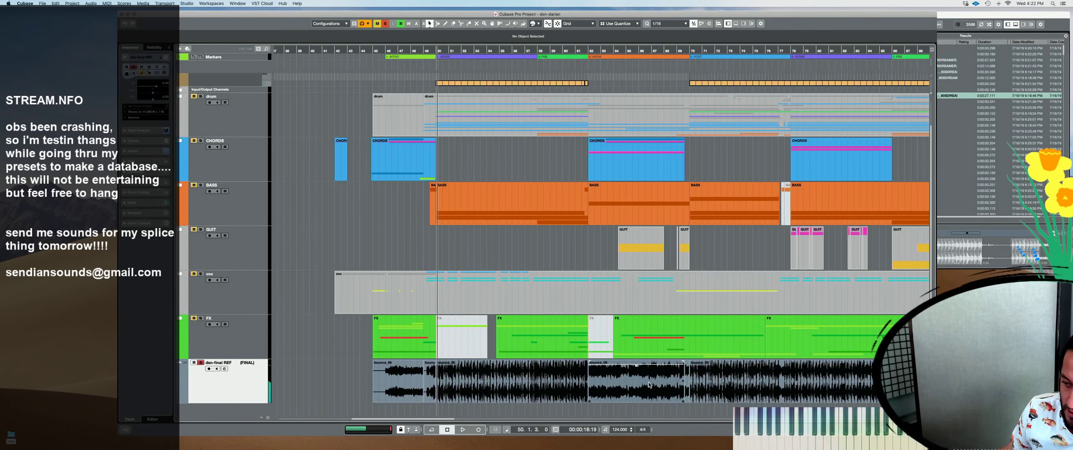
pyautogui.hotkey('alt', 'Down')
pyautogui.hotkey('alt', 'Down')
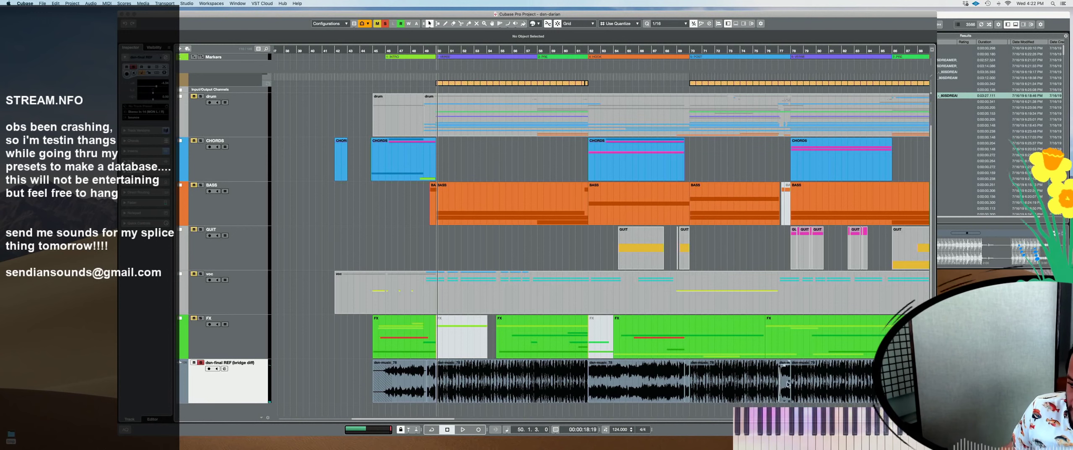
pyautogui.hotkey('alt', 'Down')
# Audition the FINAL version of the den-final REF track from bar 76, with a closer view of the bridge
pyautogui.hscroll(3, 782, 382)
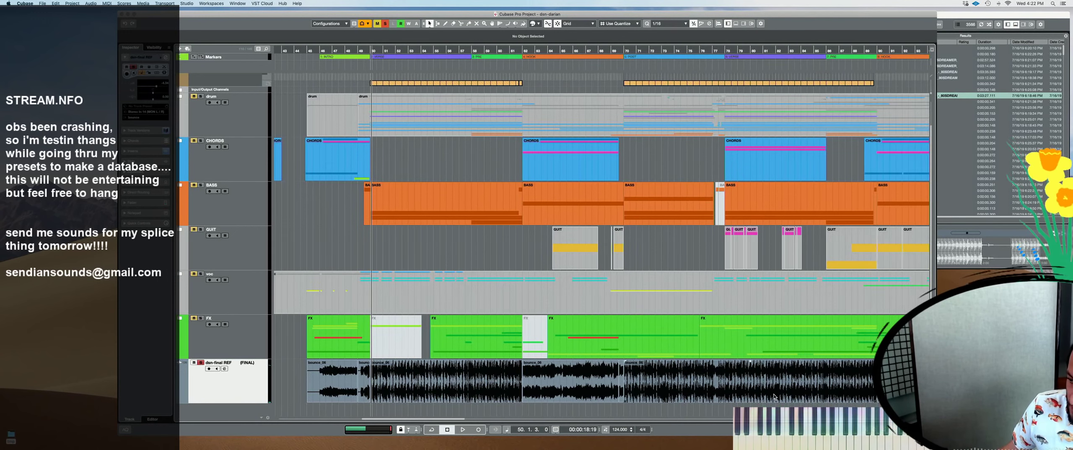
pyautogui.click(700, 413)
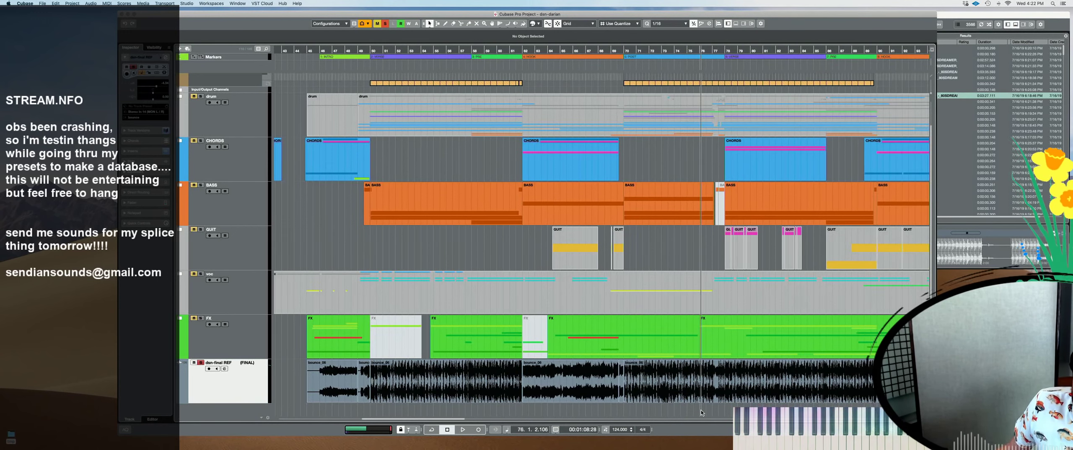
pyautogui.press('space')
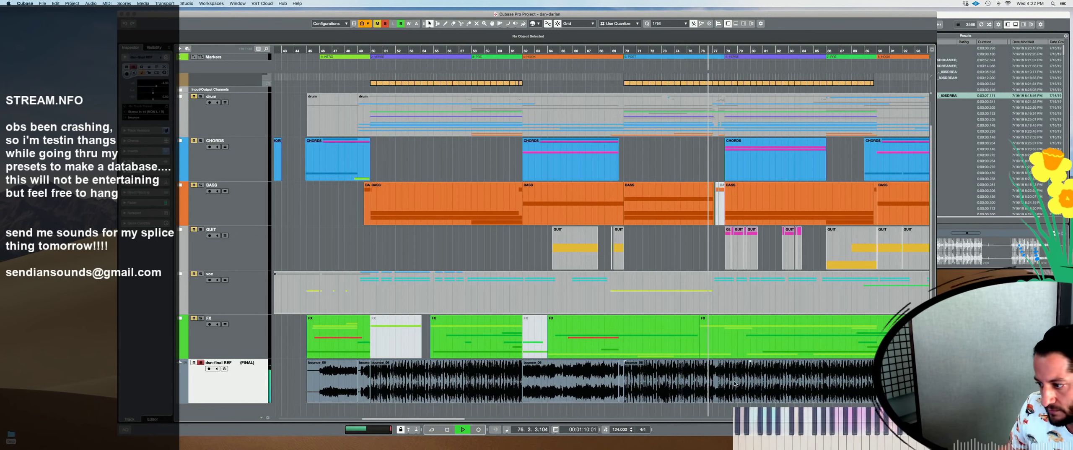
pyautogui.press('h')
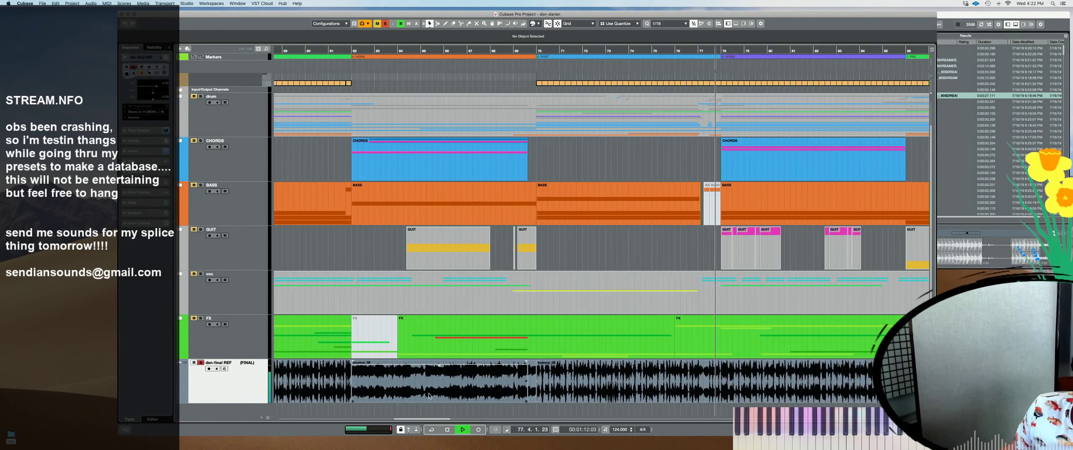
pyautogui.press('space')
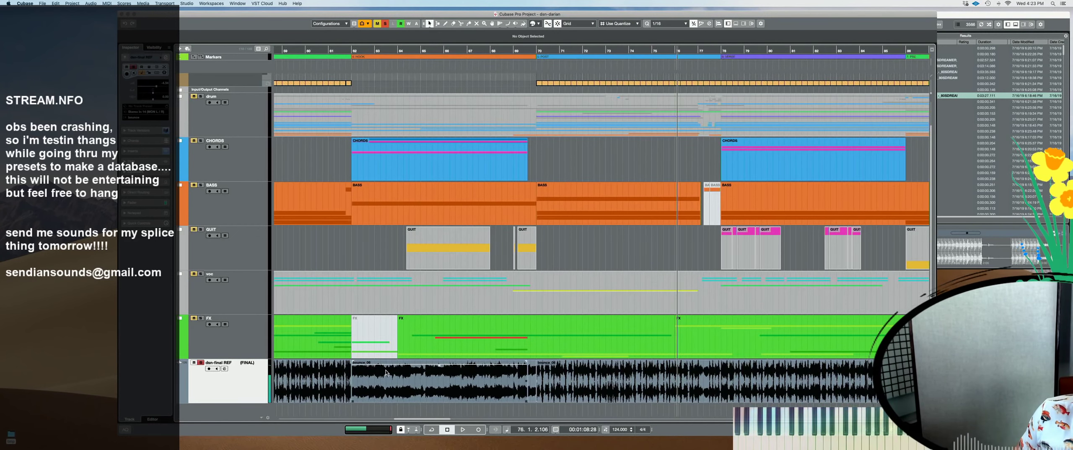
# Audition the den-final REF track's bridge diff and B4 FILL versions in turn from bar 76
pyautogui.press('shift+super+g')
pyautogui.press('space')
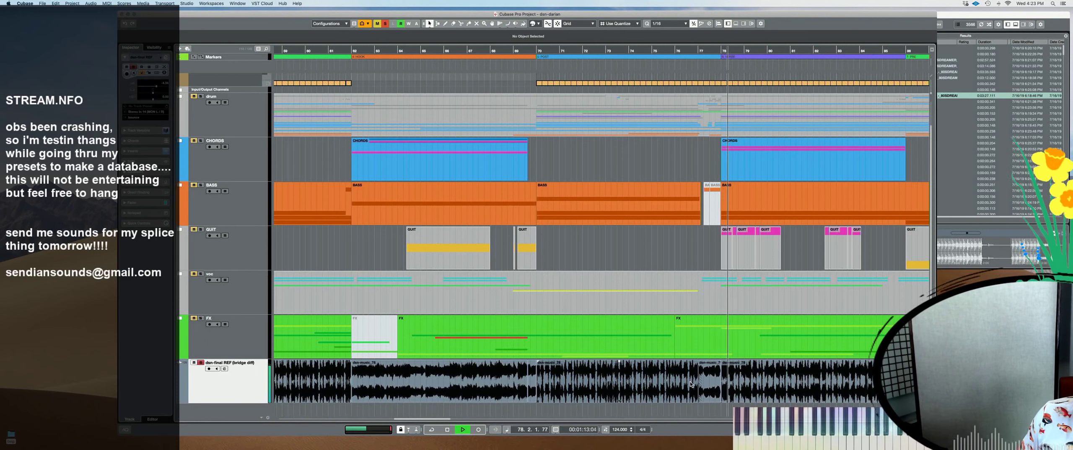
pyautogui.press('space')
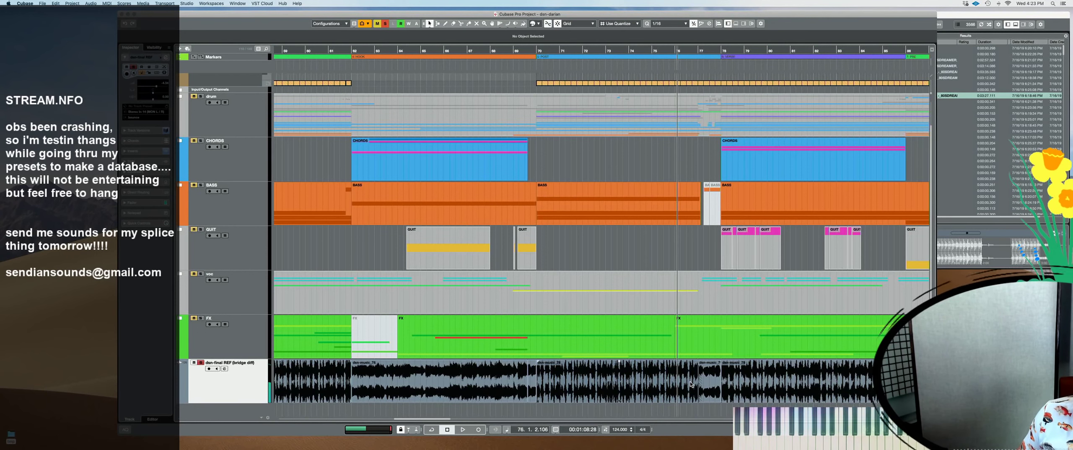
pyautogui.press('super+shift+f')
pyautogui.press('space')
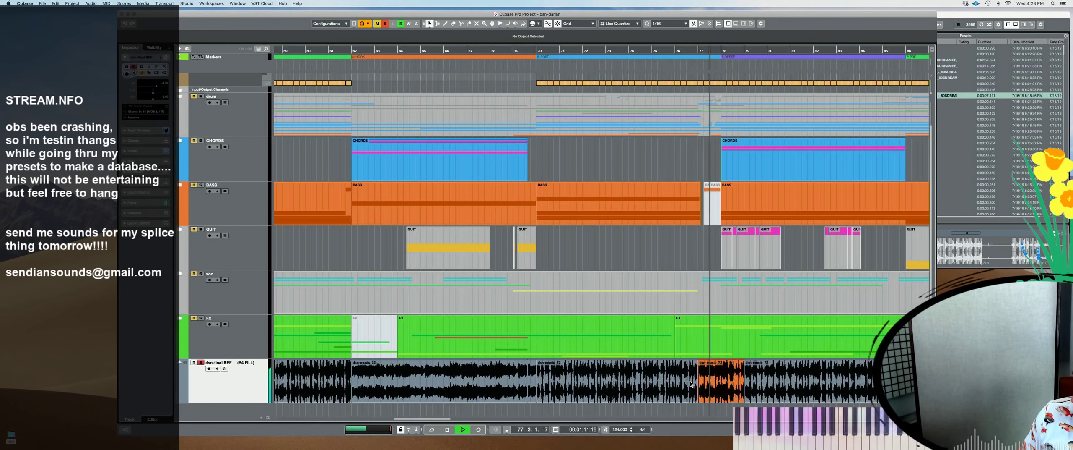
pyautogui.press('space')
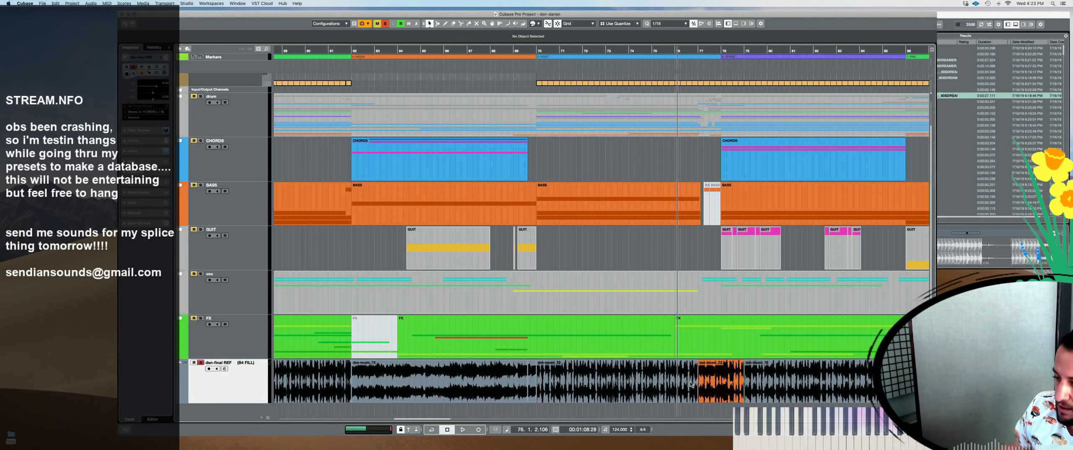
# Expand the drum folder and audition its newdrums subfolder soloed from bar 50
pyautogui.press('g')
pyautogui.press('g')
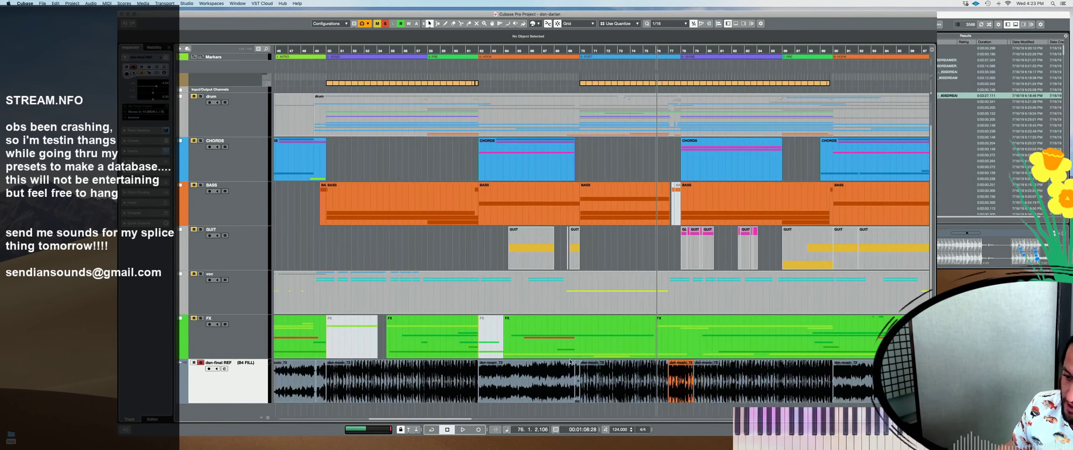
pyautogui.scroll(2, 464, 157)
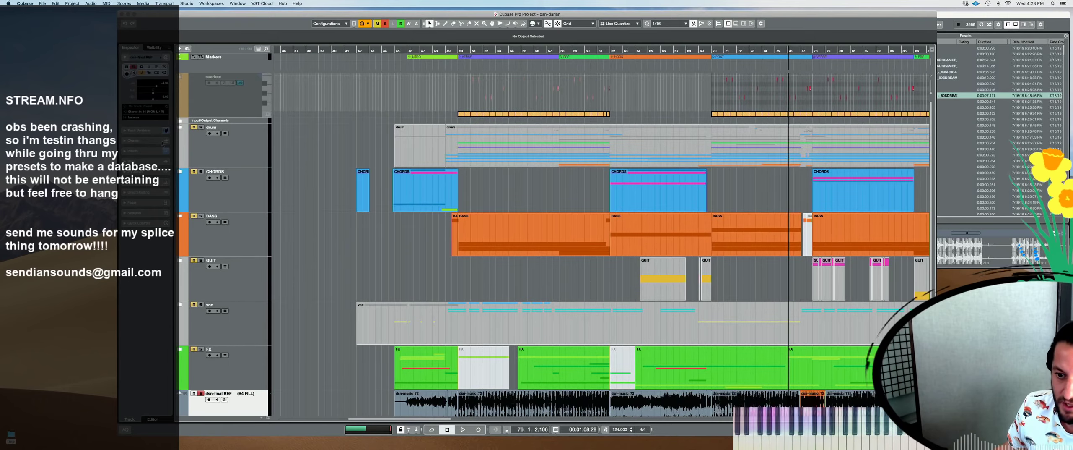
pyautogui.click(181, 127)
pyautogui.scroll(-10, 454, 208)
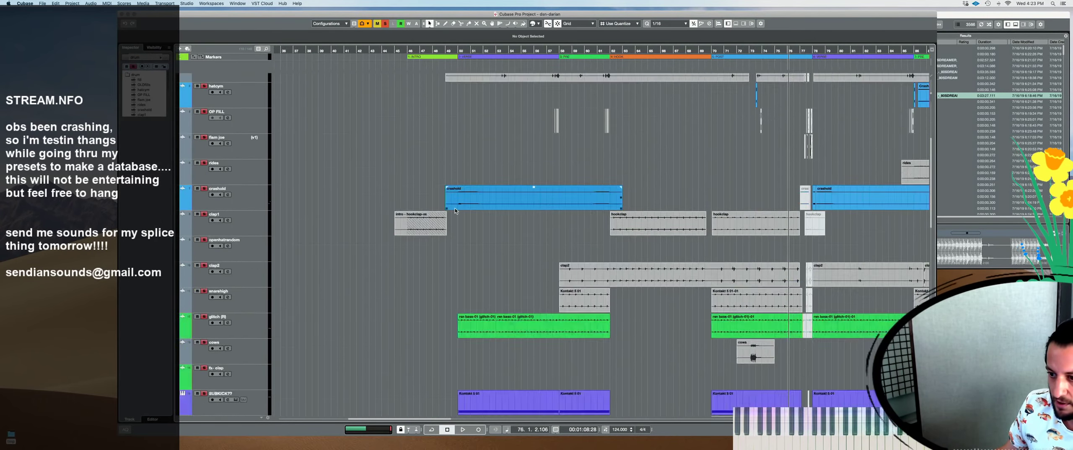
pyautogui.click(470, 112)
pyautogui.press('space')
pyautogui.click(247, 178)
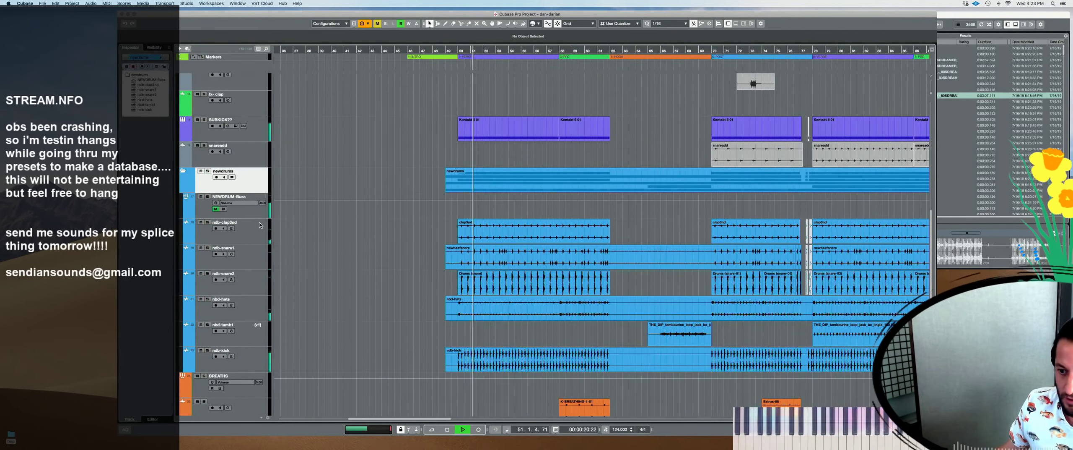
pyautogui.scroll(-8, 439, 196)
pyautogui.press('space')
# Solo the den-final REF track, play it from bar 50, and switch it to the old drums version
pyautogui.scroll(-5, 443, 207)
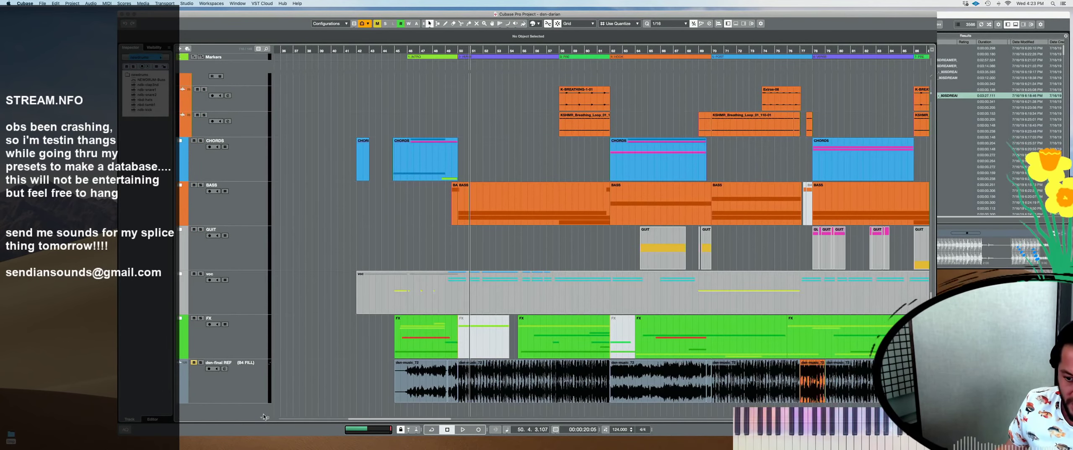
pyautogui.click(244, 387)
pyautogui.press('space')
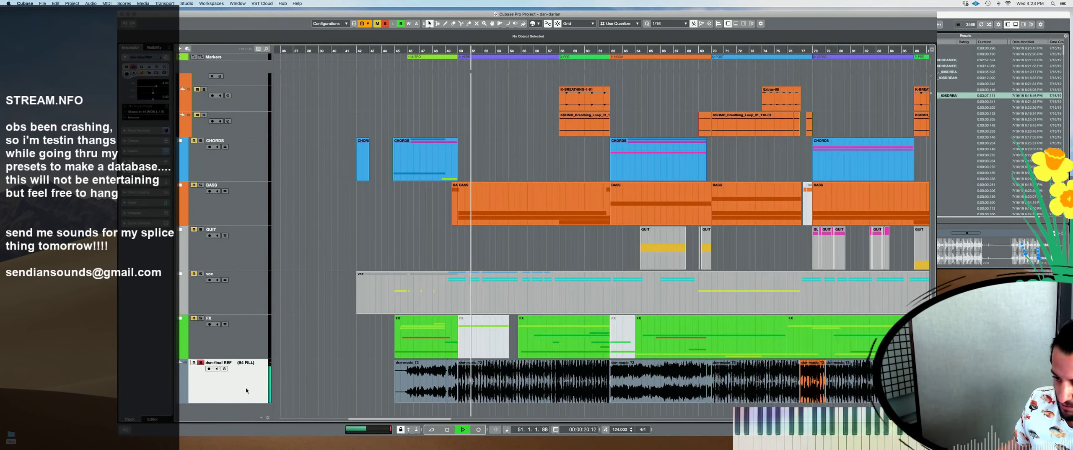
pyautogui.press('super+shift+h')
pyautogui.press('super+shift+h')
pyautogui.press('super+shift+h')
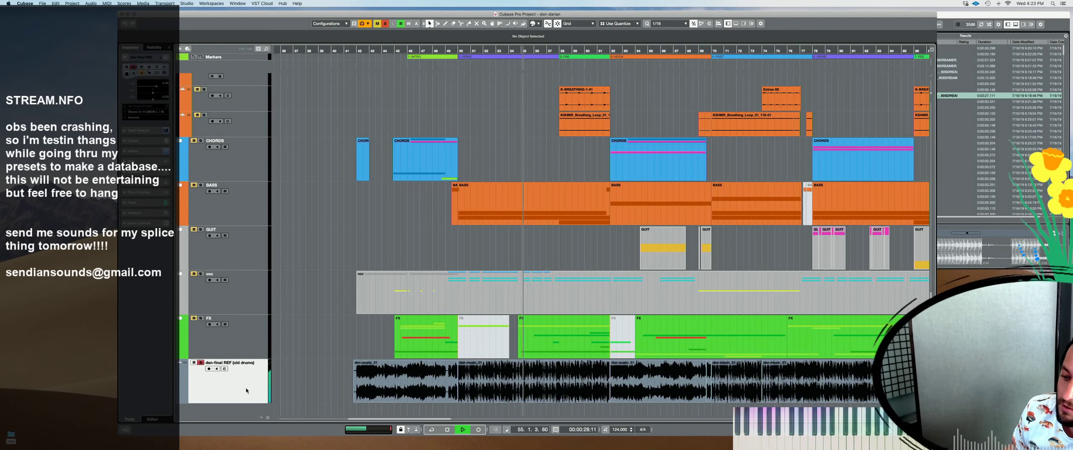
# Replay the old drums version from bar 50 and compare it with the FINAL version during playback, ending on old drums
pyautogui.press('space')
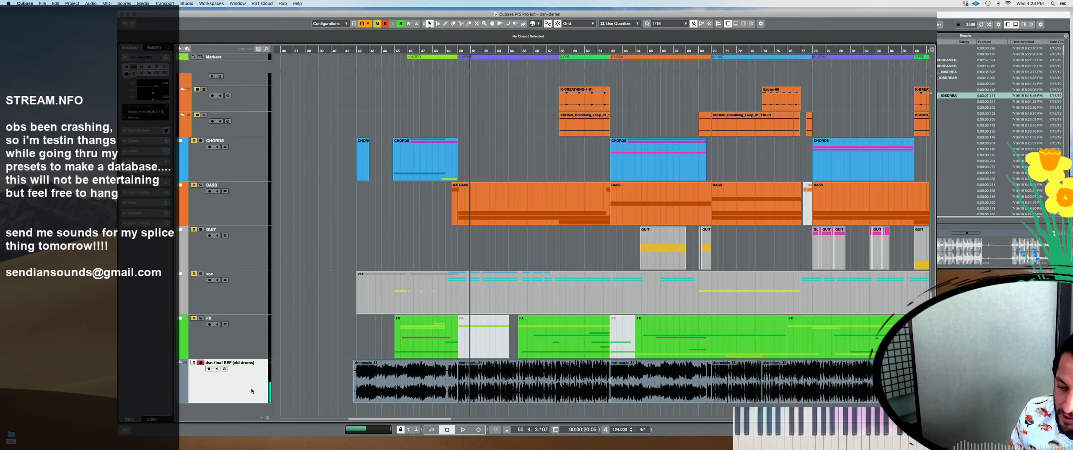
pyautogui.press('space')
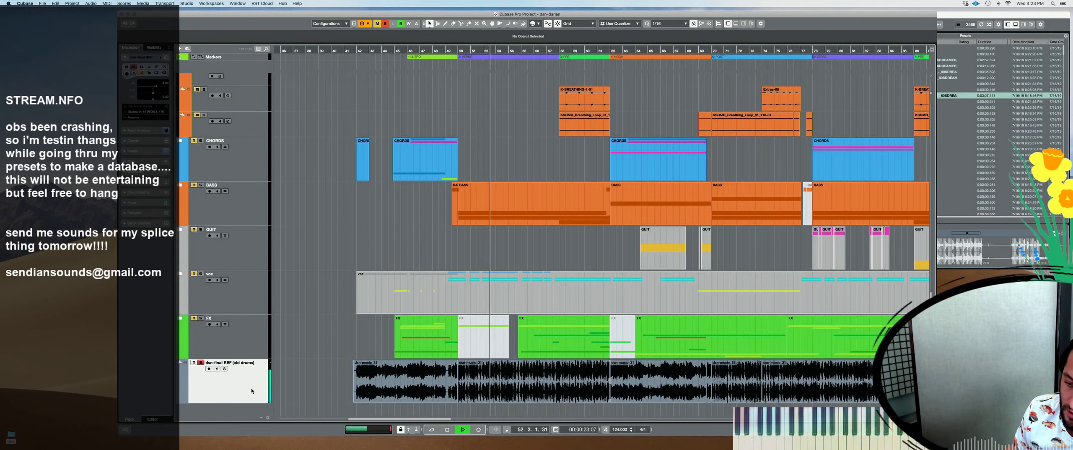
pyautogui.press('shift+super+h')
pyautogui.press('shift+super+h')
pyautogui.press('shift+super+h')
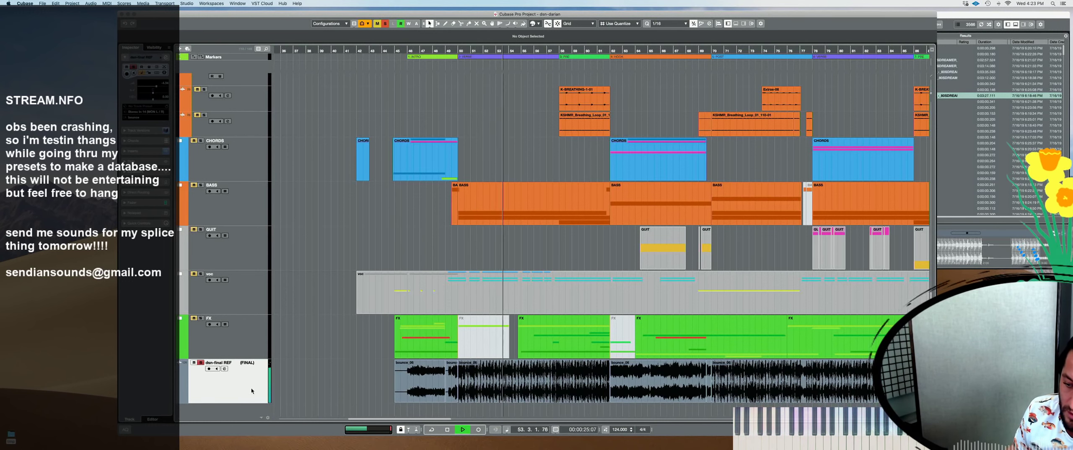
pyautogui.press('super+shift+z')
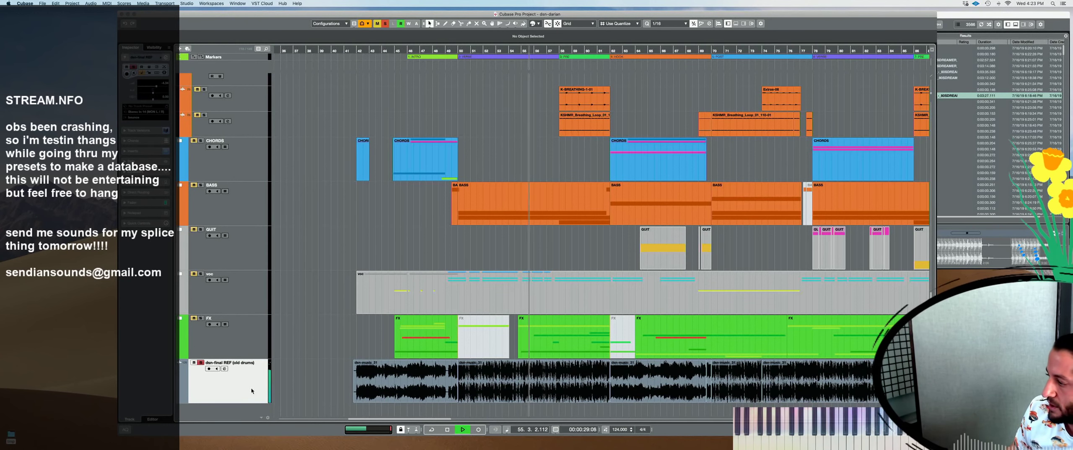
pyautogui.press('space')
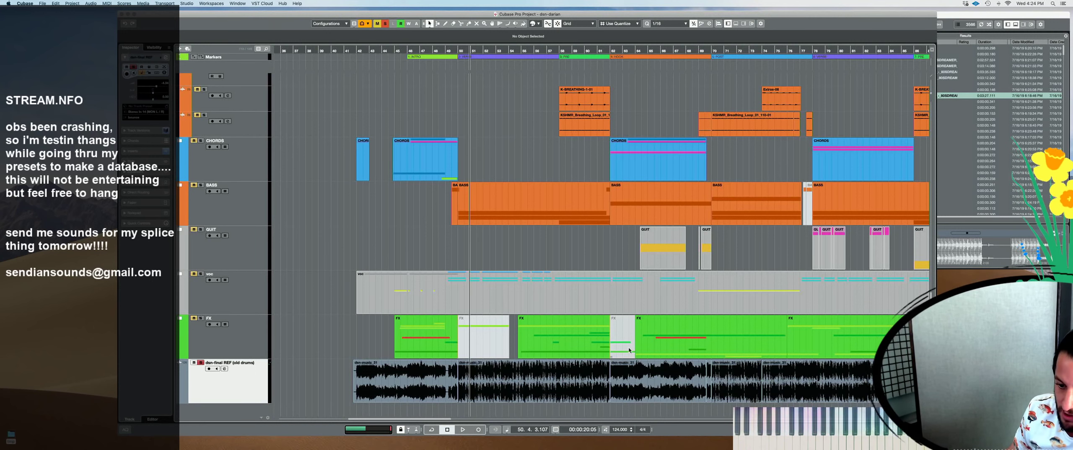
# Audition the old drums version of the den-final REF track around bars 56 to 58, restarting from bar 56
pyautogui.click(530, 259)
pyautogui.press('space')
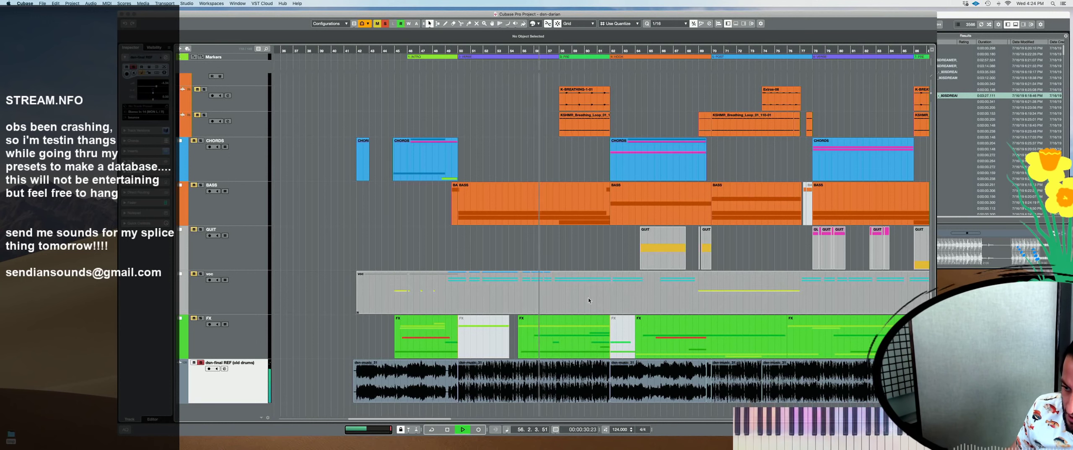
pyautogui.click(560, 255)
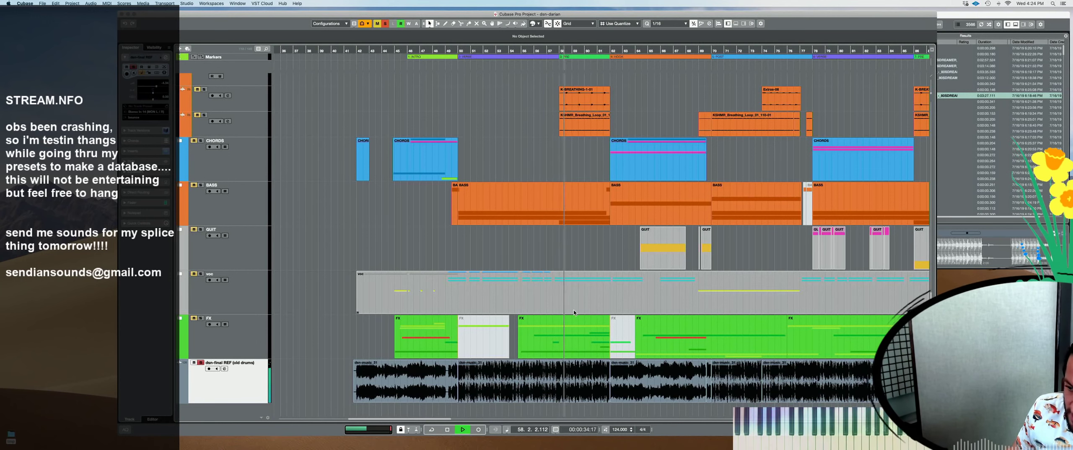
pyautogui.press('space')
pyautogui.click(537, 255)
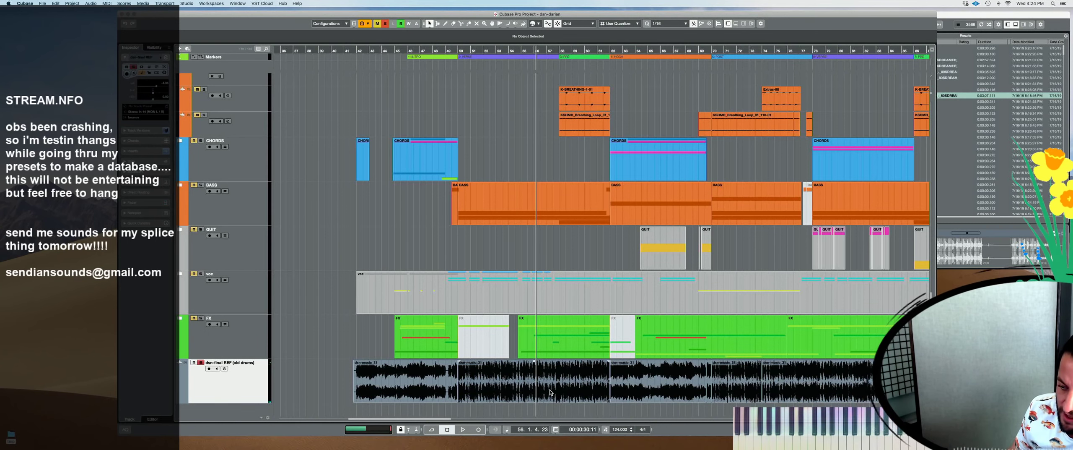
pyautogui.press('space')
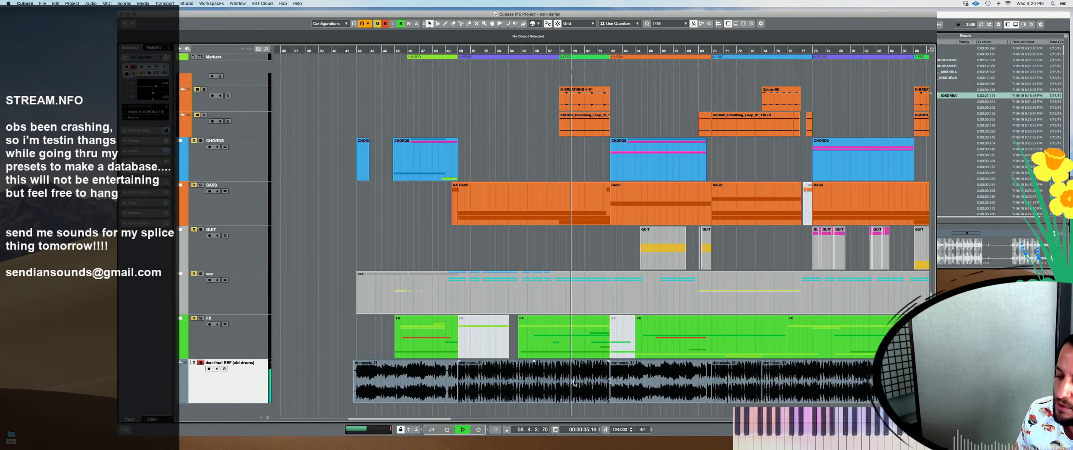
pyautogui.press('space')
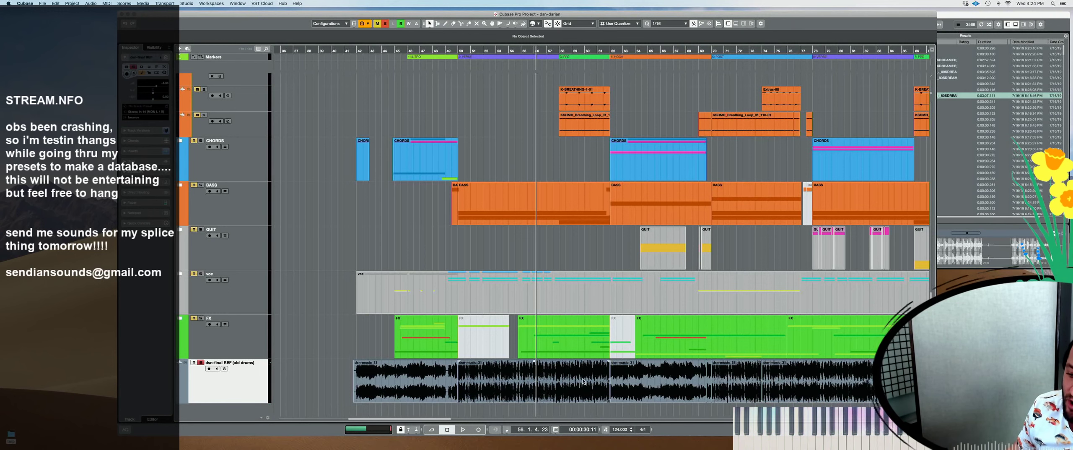
# Switch the den-final REF track to the FINAL version and place the playback cursor in bar 52
pyautogui.press('super+shift+h')
pyautogui.press('super+shift+h')
pyautogui.press('super+shift+h')
pyautogui.press('super+shift+h')
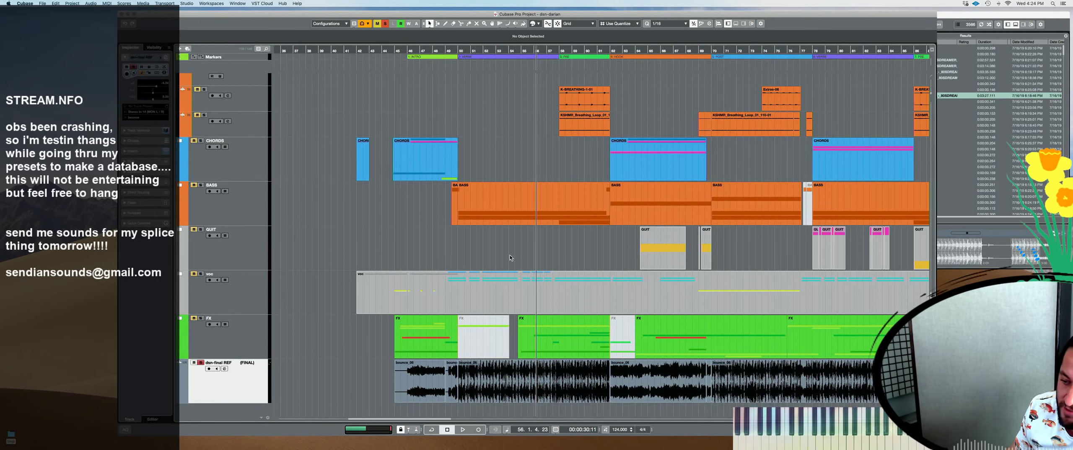
pyautogui.click(495, 248)
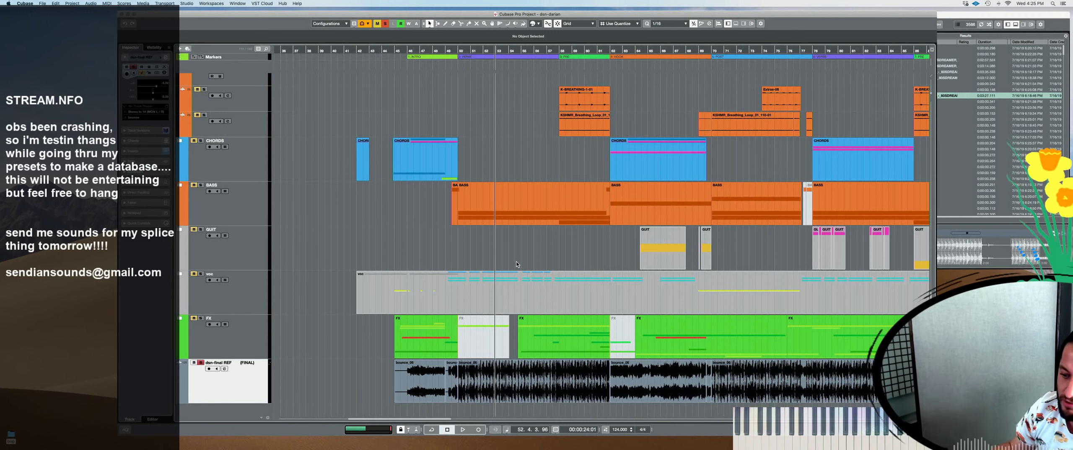
# Step the den-final REF track's versions back to old drums and audition it from bar 52
pyautogui.press('shift+super+b')
pyautogui.press('shift+super+b')
pyautogui.press('shift+super+b')
pyautogui.press('shift+super+b')
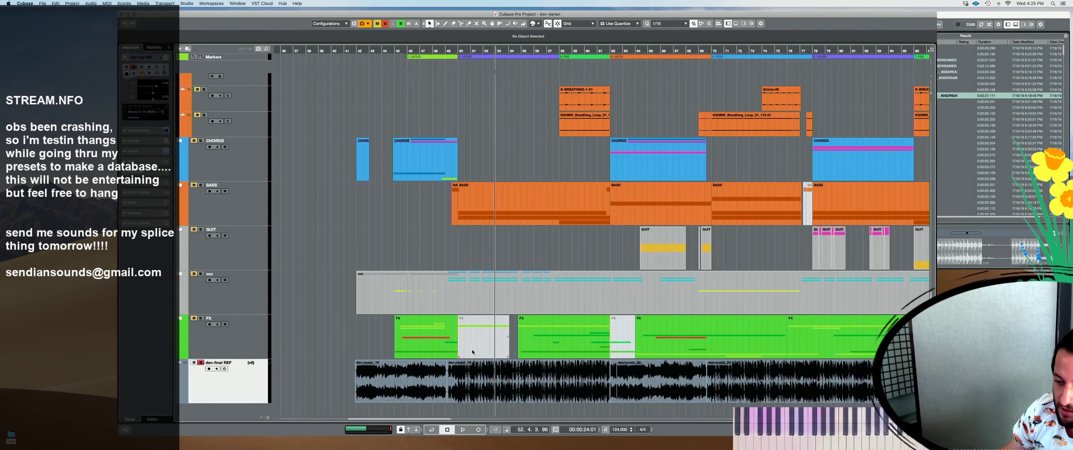
pyautogui.press('super+z')
pyautogui.press('space')
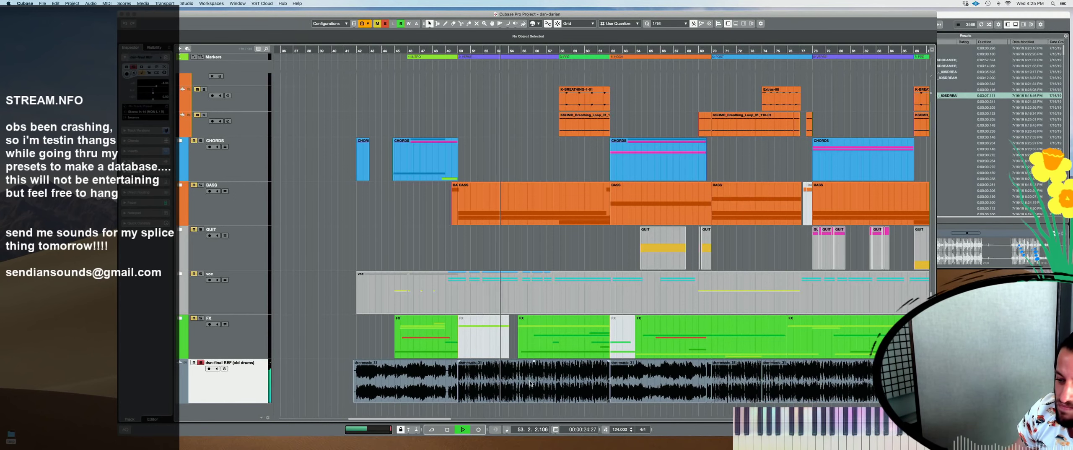
pyautogui.press('space')
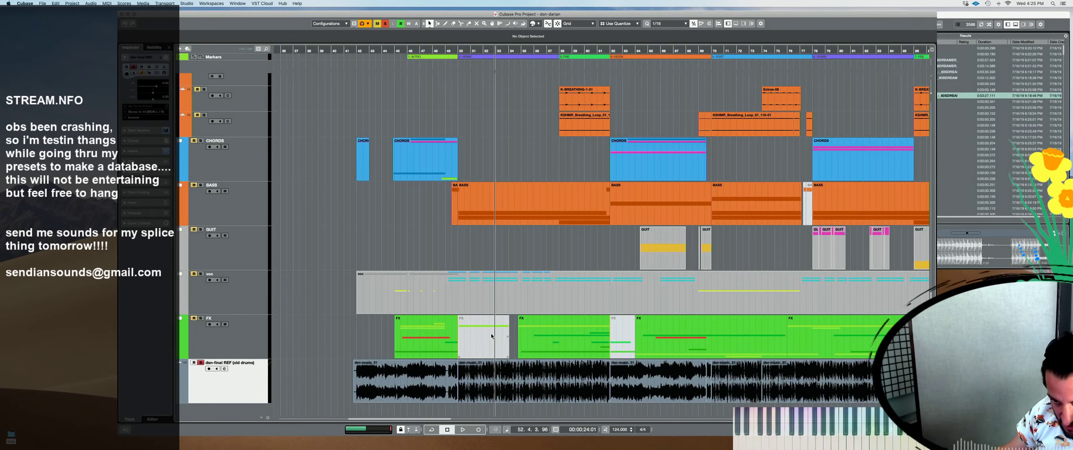
# Play the den-final REF track from bar 52 while switching to v1 and on to the version after it
pyautogui.press('space')
pyautogui.press('super+shift+g')
pyautogui.press('super+shift+g')
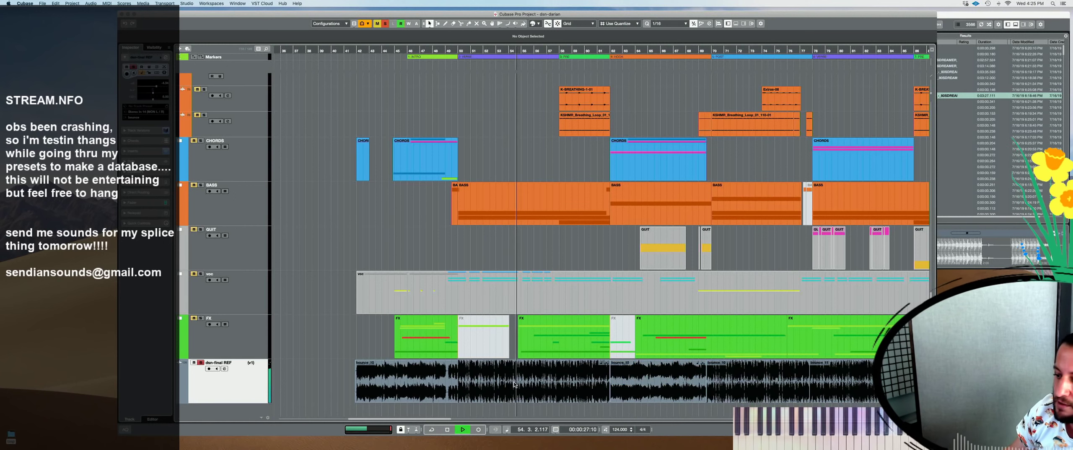
pyautogui.press('super+shift+g')
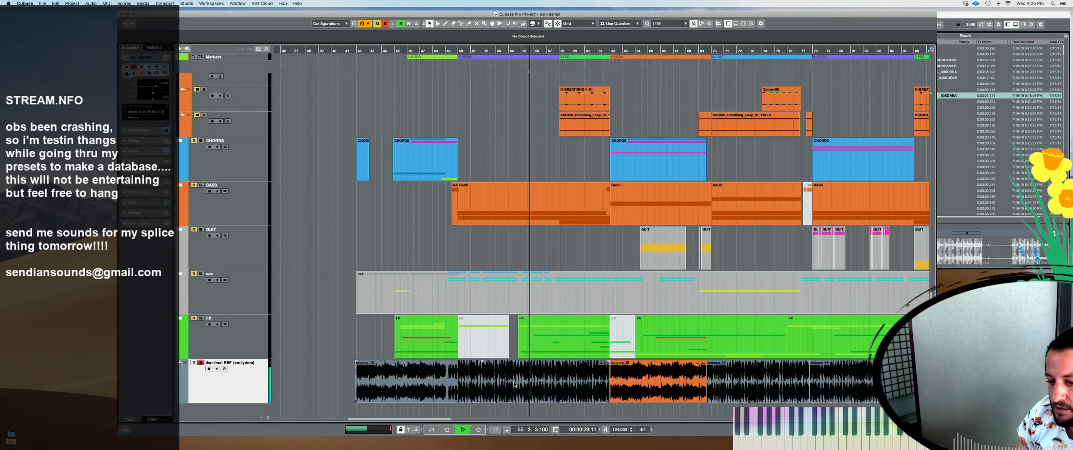
# Stop the den-final REF track's playback and place the playback cursor in bar 57
pyautogui.press('super+z')
pyautogui.press('space')
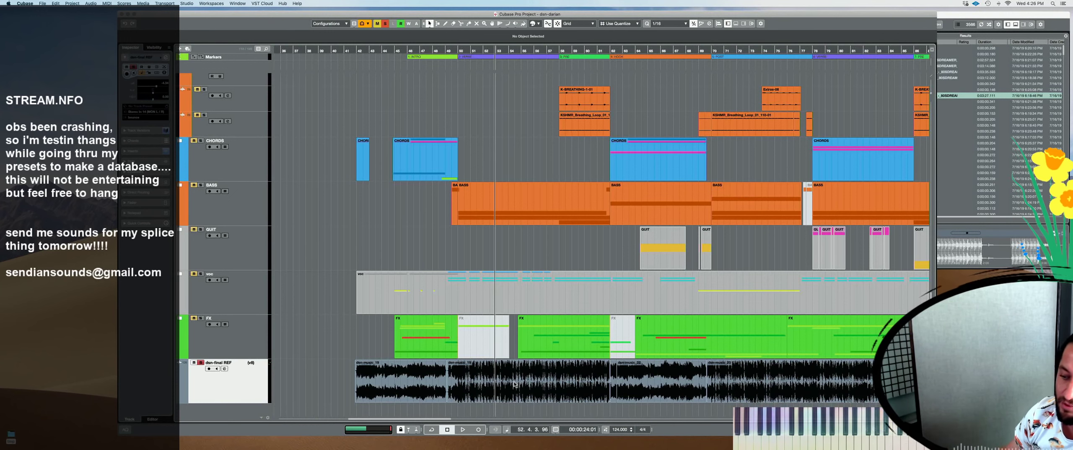
pyautogui.click(556, 249)
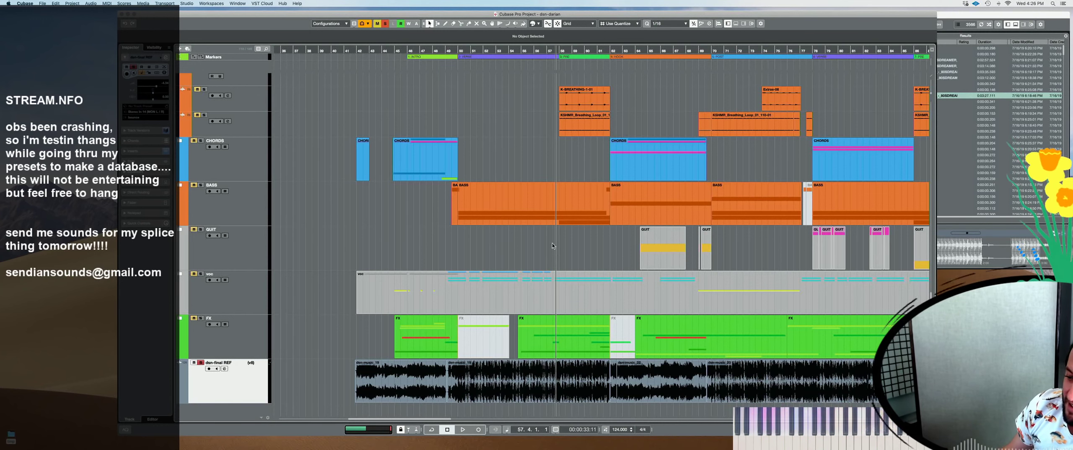
pyautogui.click(547, 242)
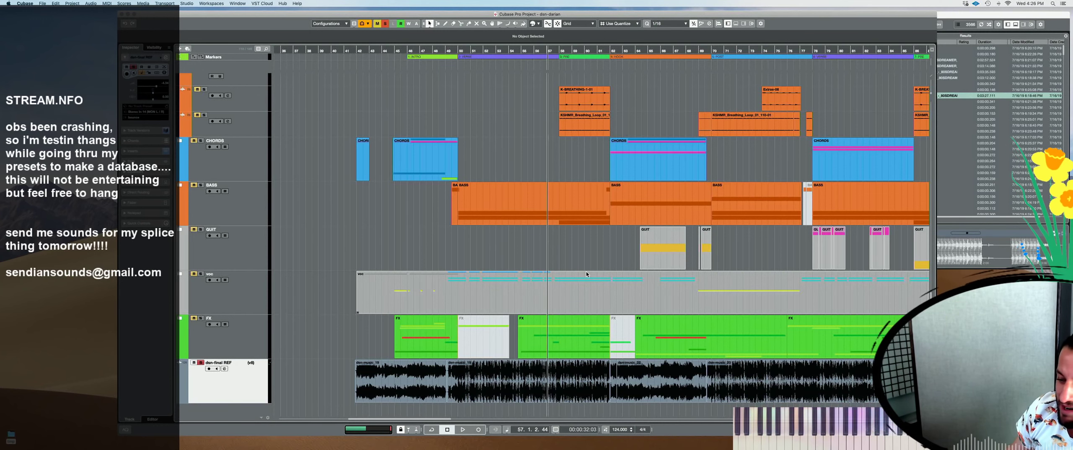
# Audition the den-final REF track from bar 57 while switching it to the FINAL version, and unsolo it
pyautogui.press('space')
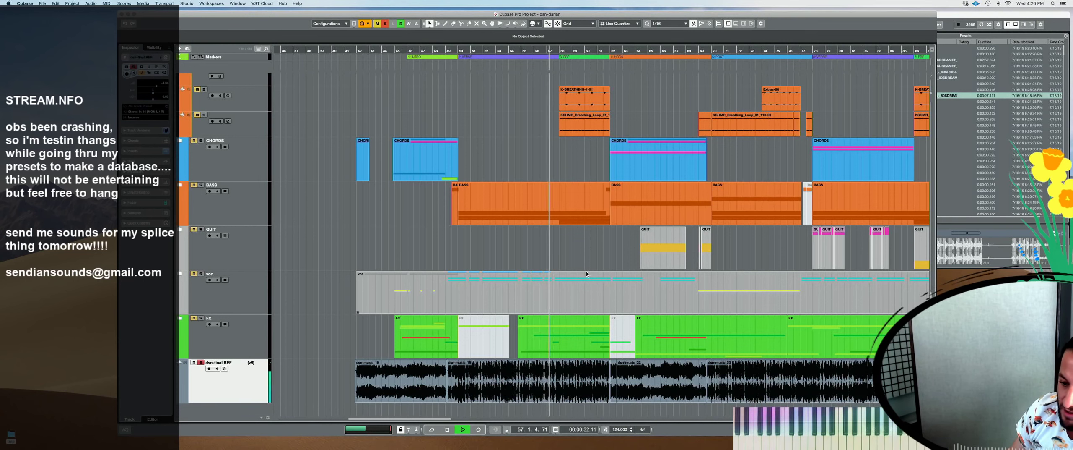
pyautogui.press('super+shift+h')
pyautogui.press('super+shift+h')
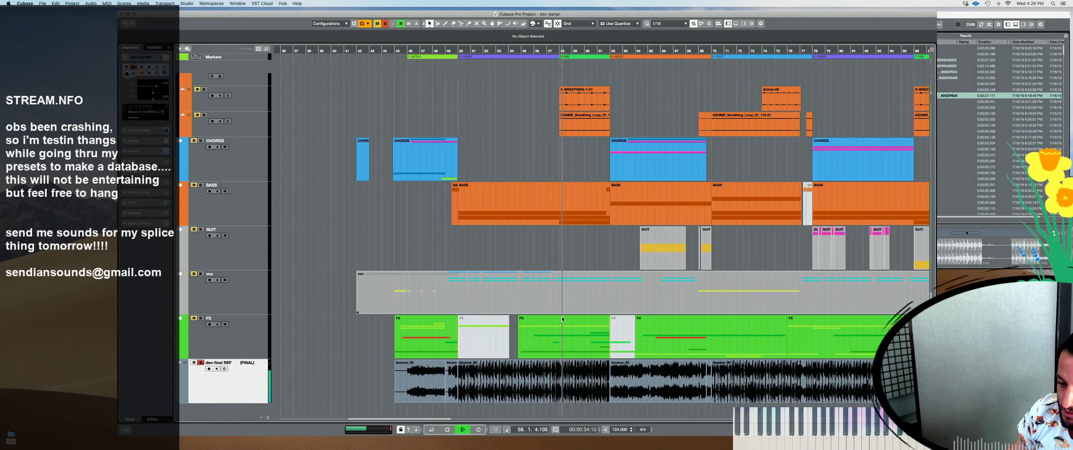
pyautogui.press('space')
pyautogui.press('s')
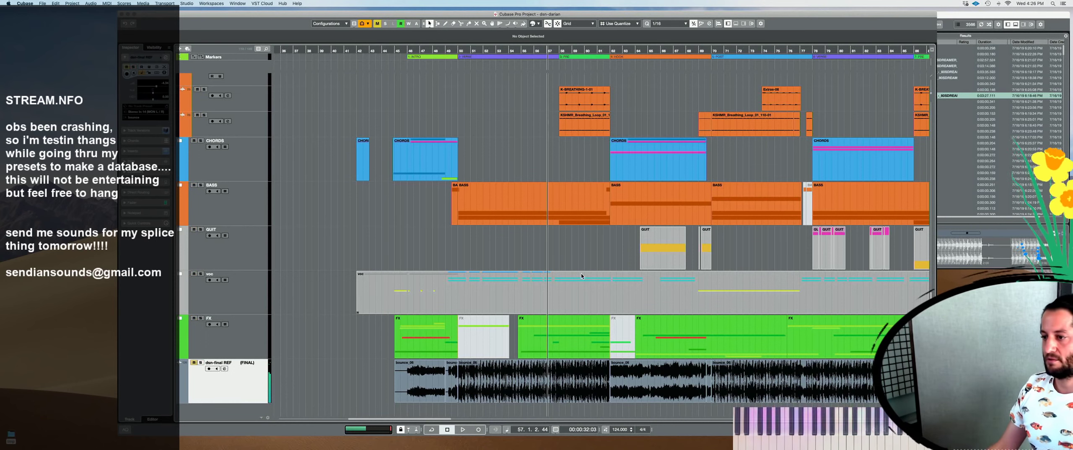
# Play the full mix from bar 58 while examining the individual drum tracks, and stop playback
pyautogui.scroll(3, 601, 159)
pyautogui.scroll(2, 601, 159)
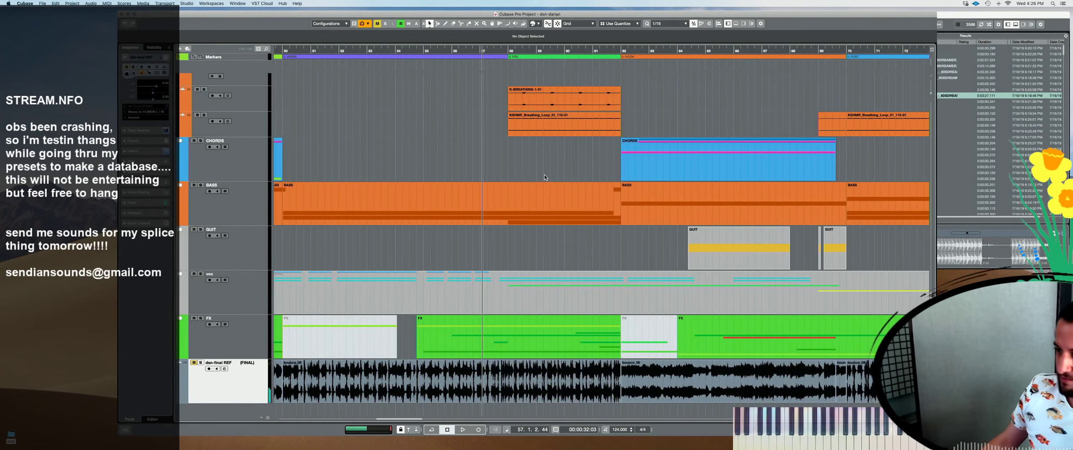
pyautogui.click(527, 154)
pyautogui.press('space')
pyautogui.scroll(7, 534, 185)
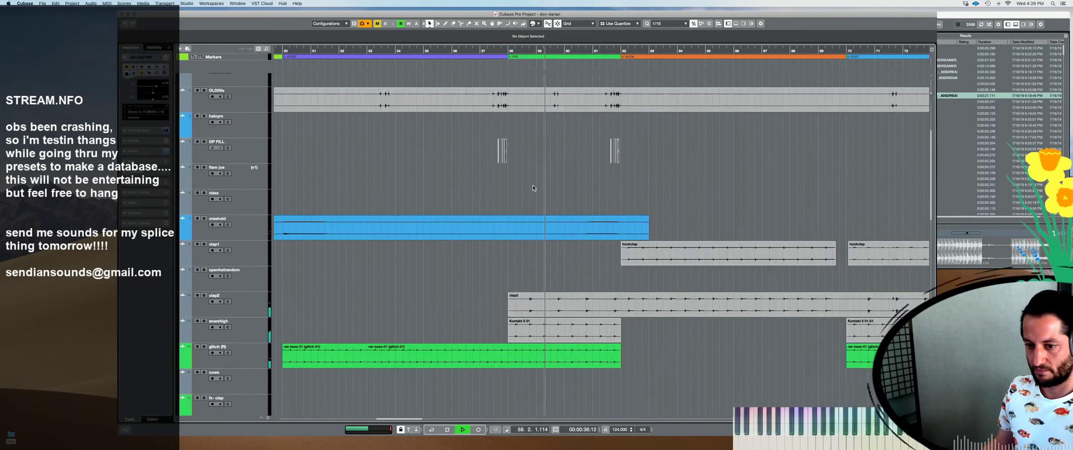
pyautogui.click(360, 164)
pyautogui.scroll(-10, 417, 212)
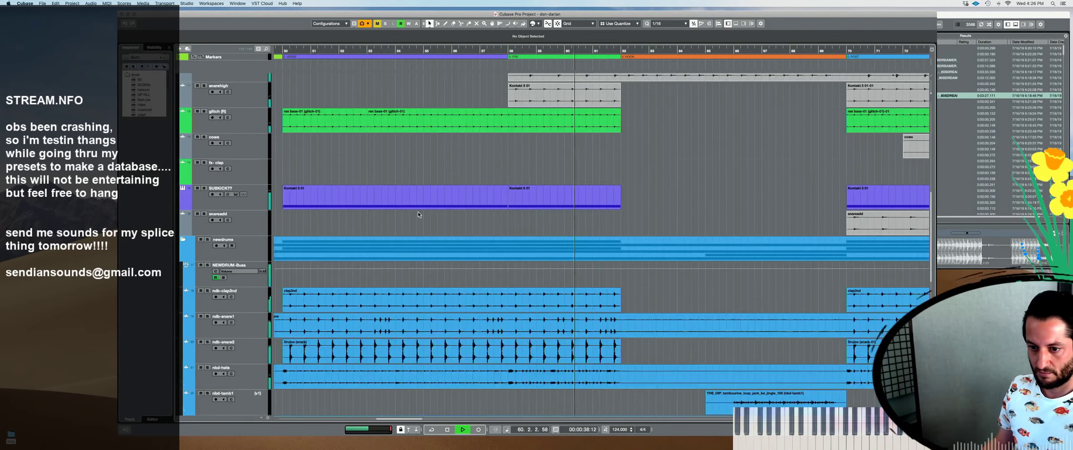
pyautogui.press('space')
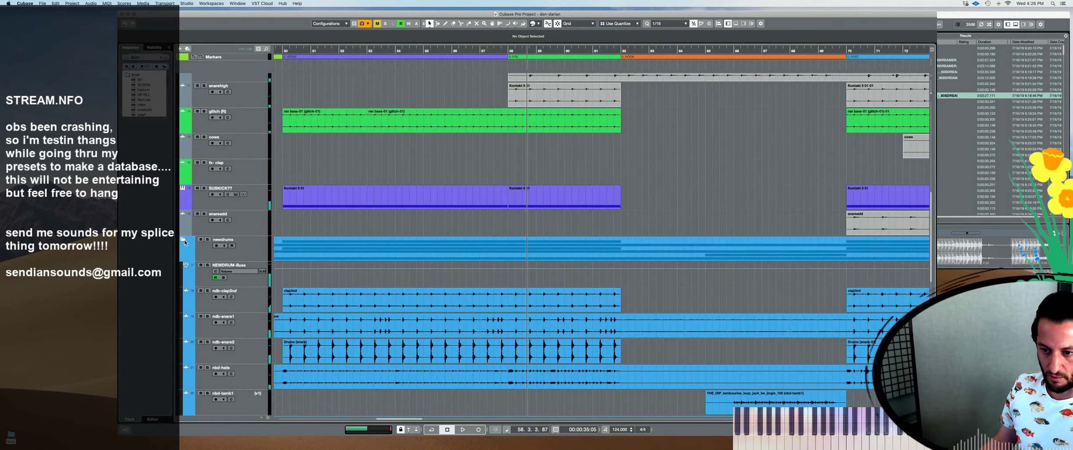
# Expand the BASS folder and select the bb-mainBASS track
pyautogui.scroll(-10, 476, 243)
pyautogui.scroll(-2, 476, 253)
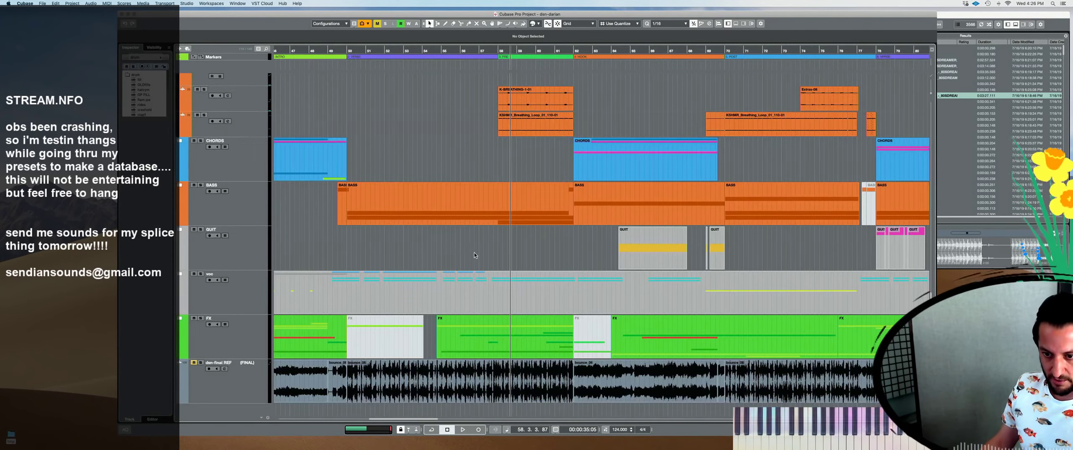
pyautogui.click(180, 185)
pyautogui.scroll(-3, 588, 238)
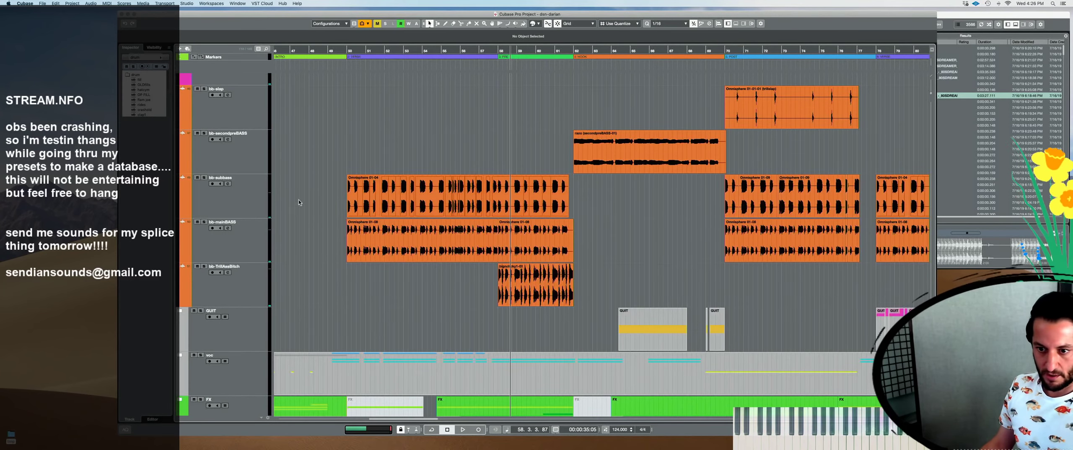
pyautogui.click(245, 251)
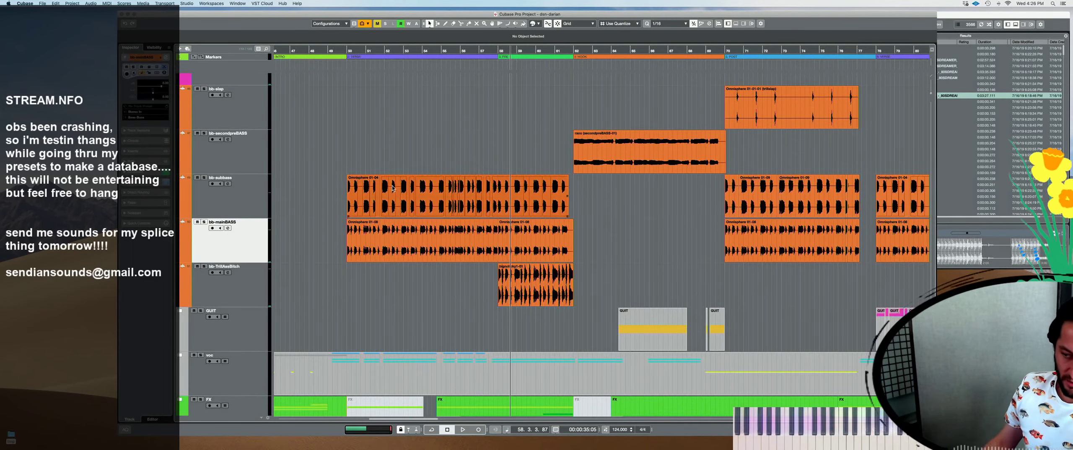
# Solo the bb-mainBASS track, audition it from bar 58, and unsolo it
pyautogui.scroll(2, 443, 186)
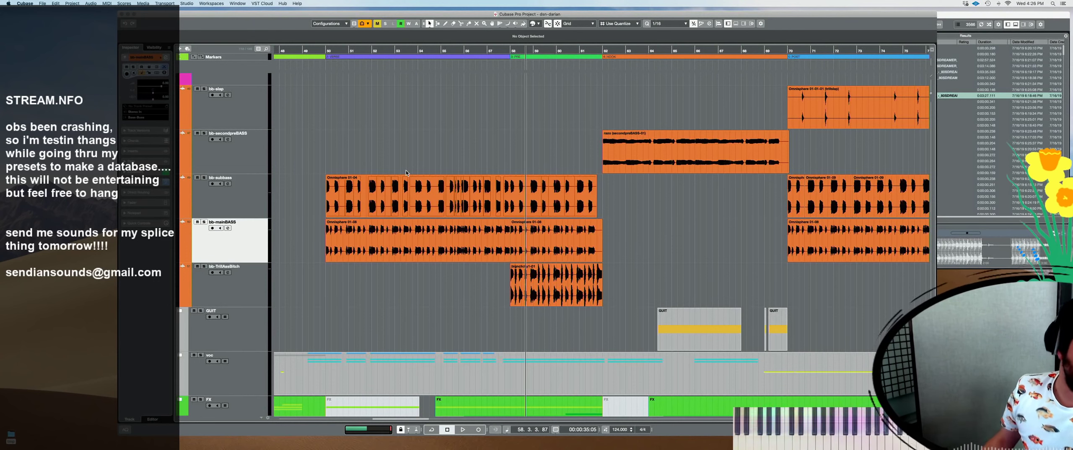
pyautogui.press('s')
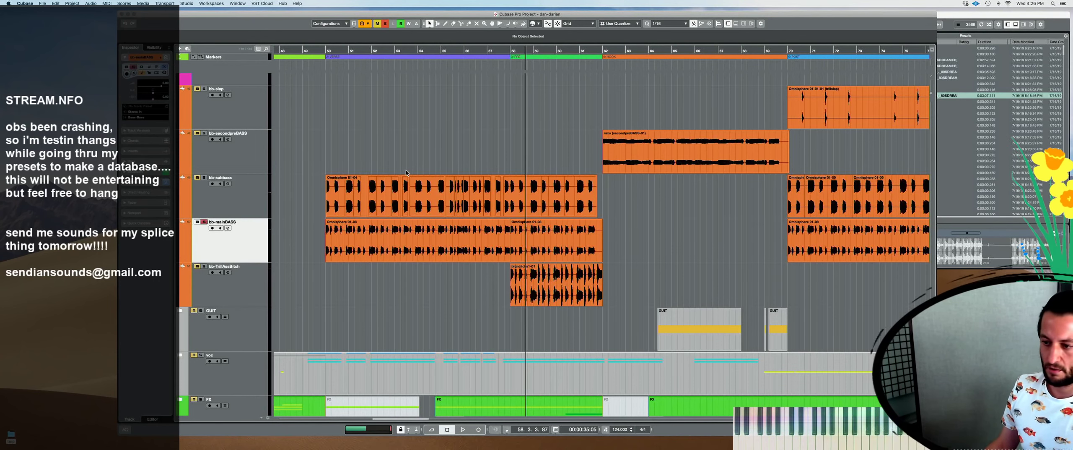
pyautogui.press('space')
pyautogui.scroll(2, 560, 243)
pyautogui.scroll(-3, 560, 242)
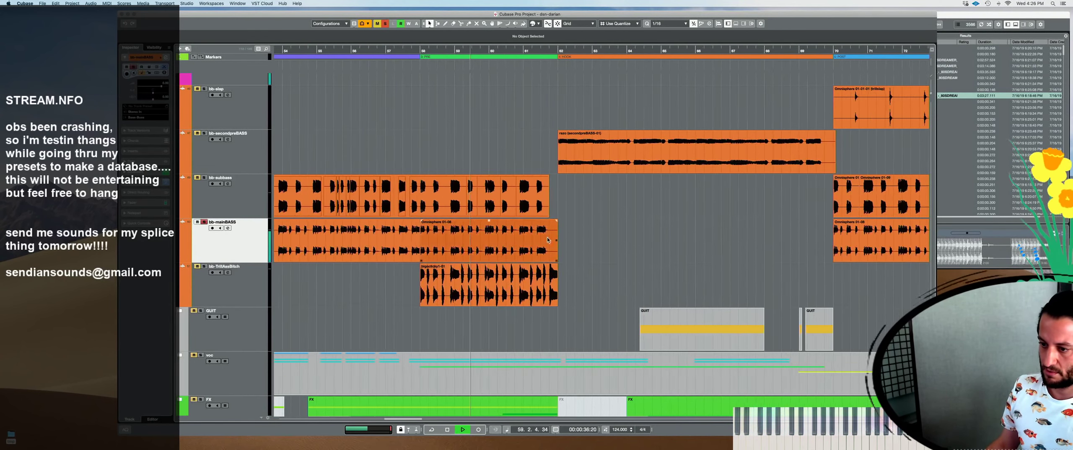
pyautogui.press('space')
pyautogui.press('s')
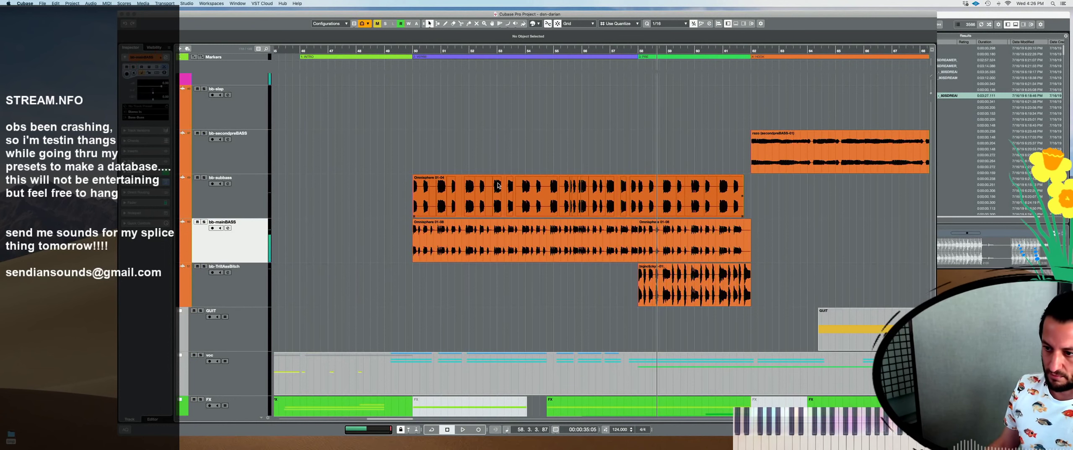
# Audition the soloed bb-mainBASS track from bar 51, adding the bb-subbass track to the selection and solo during playback
pyautogui.click(467, 158)
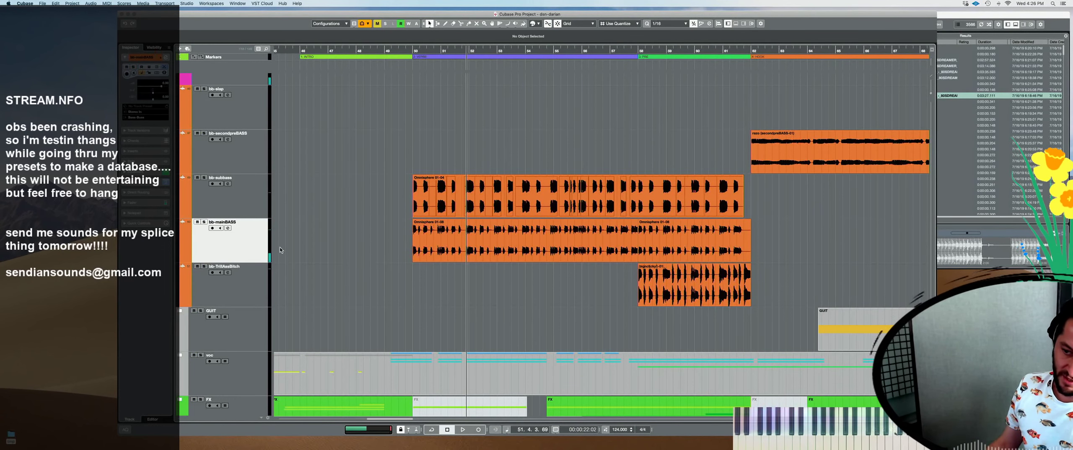
pyautogui.press('s')
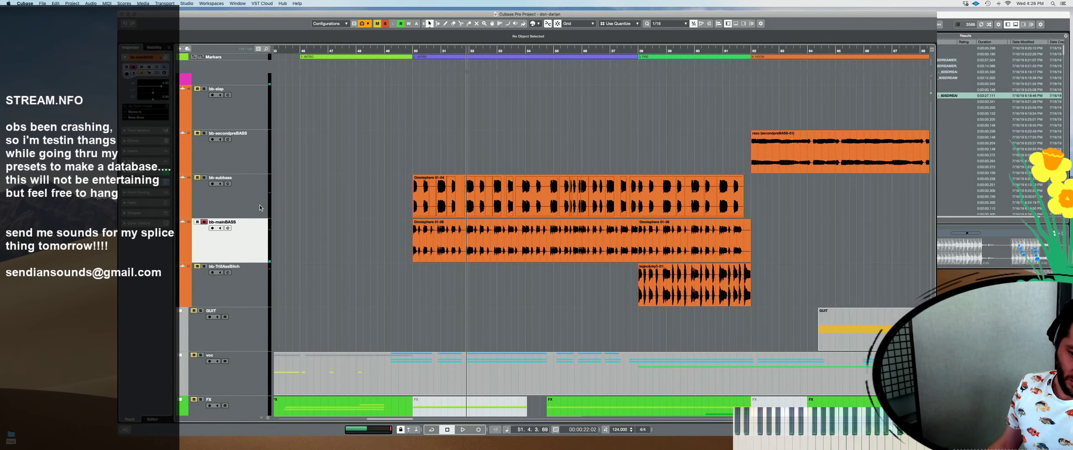
pyautogui.press('space')
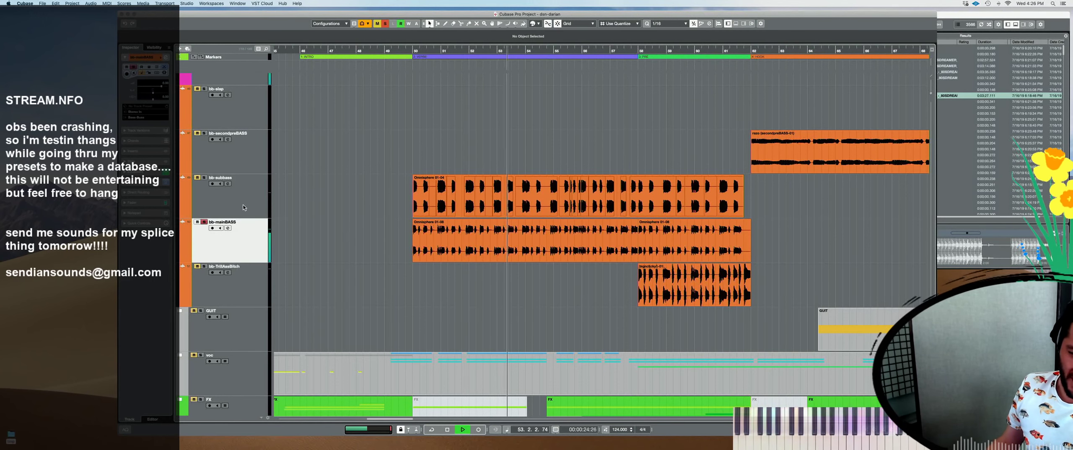
pyautogui.click(244, 202)
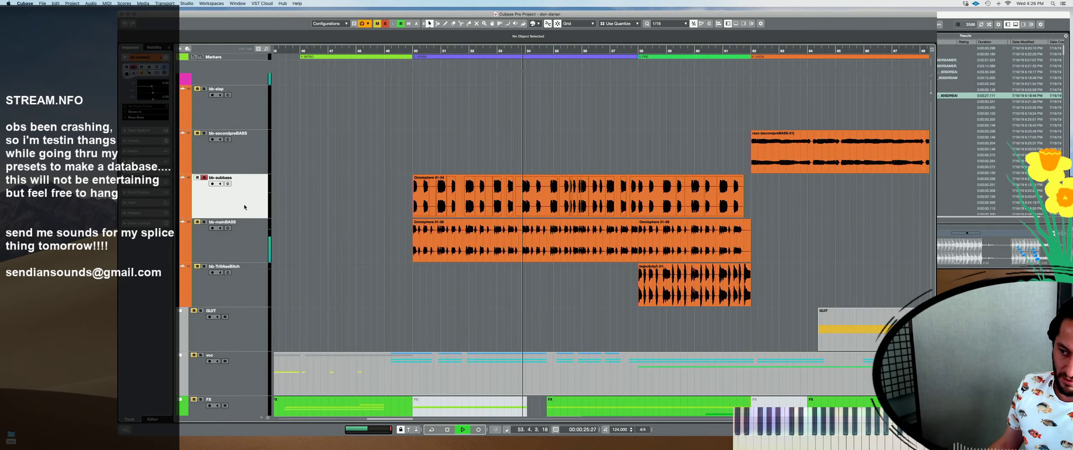
pyautogui.keyDown('shift'); pyautogui.click(234, 241); pyautogui.keyUp('shift')
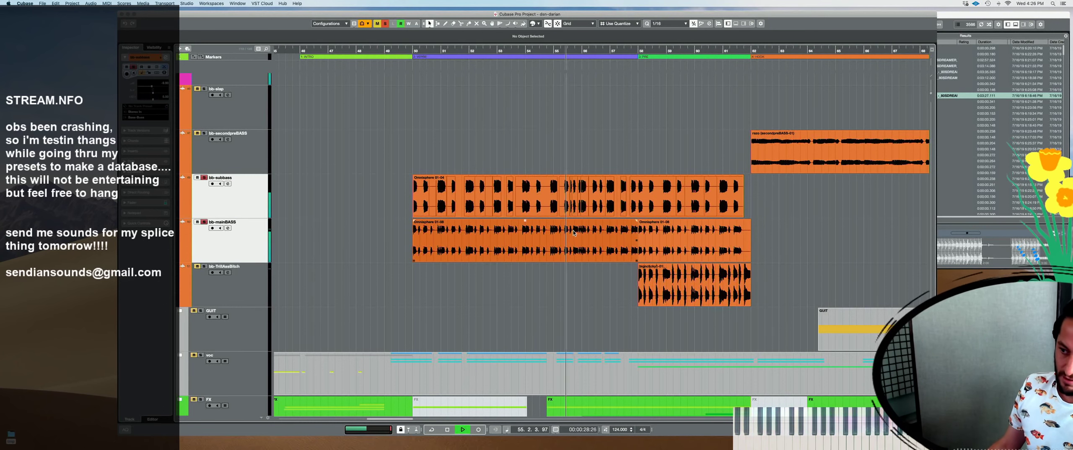
pyautogui.scroll(5, 576, 231)
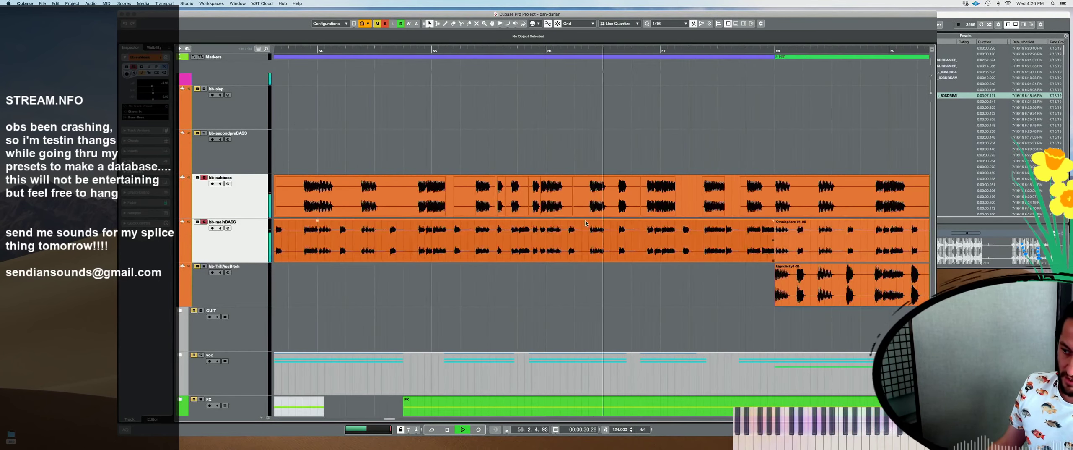
pyautogui.press('g')
pyautogui.press('space')
pyautogui.press('g')
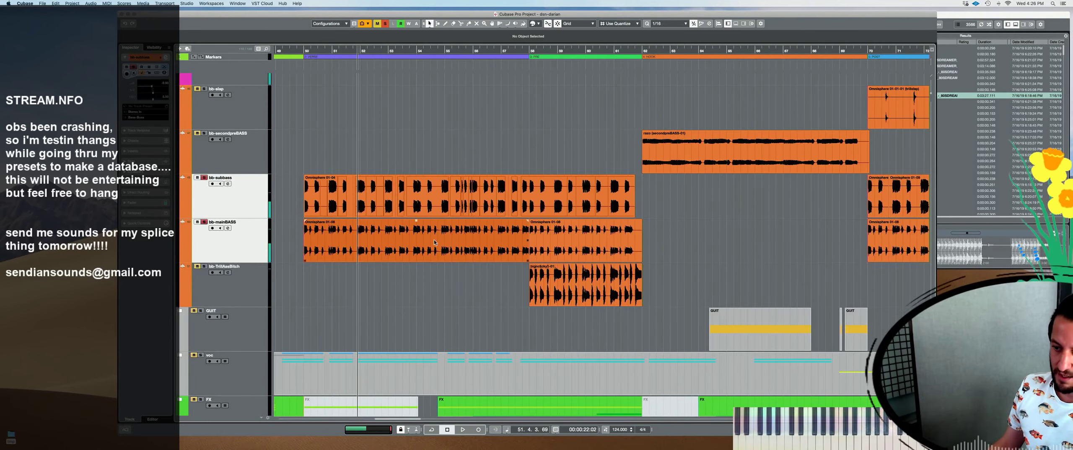
# Solo only the bb-TrillAssBitch track and audition it from bar 57
pyautogui.hscroll(5, 434, 242)
pyautogui.click(388, 164)
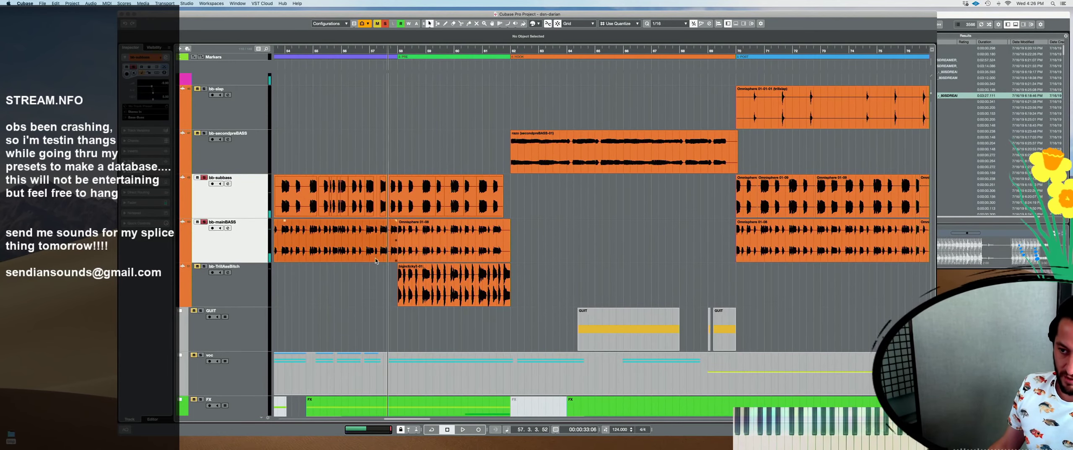
pyautogui.click(275, 271)
pyautogui.press('space')
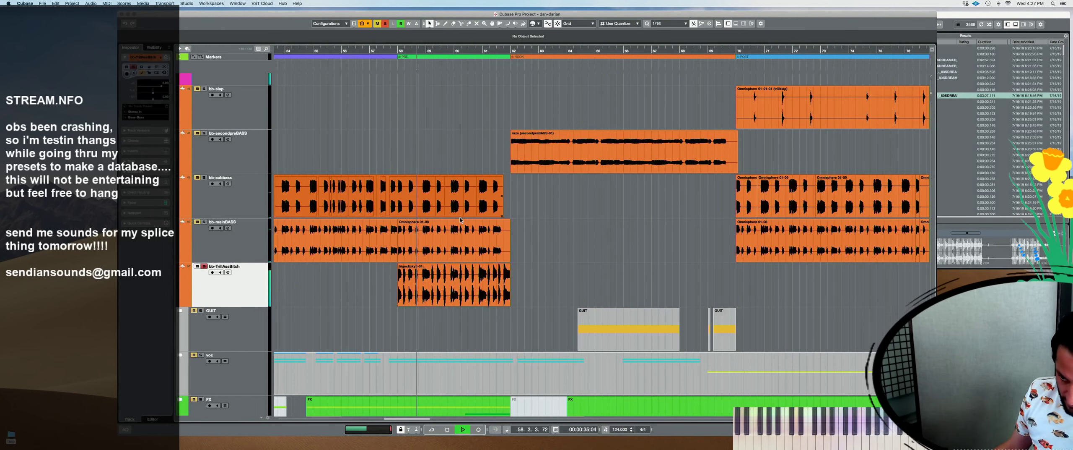
pyautogui.scroll(2, 403, 275)
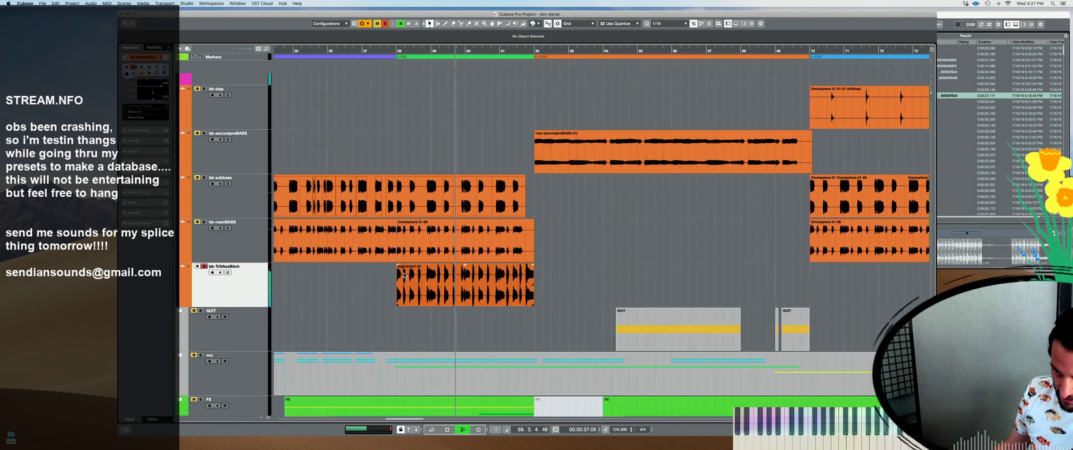
pyautogui.scroll(5, 404, 275)
pyautogui.scroll(-8, 388, 274)
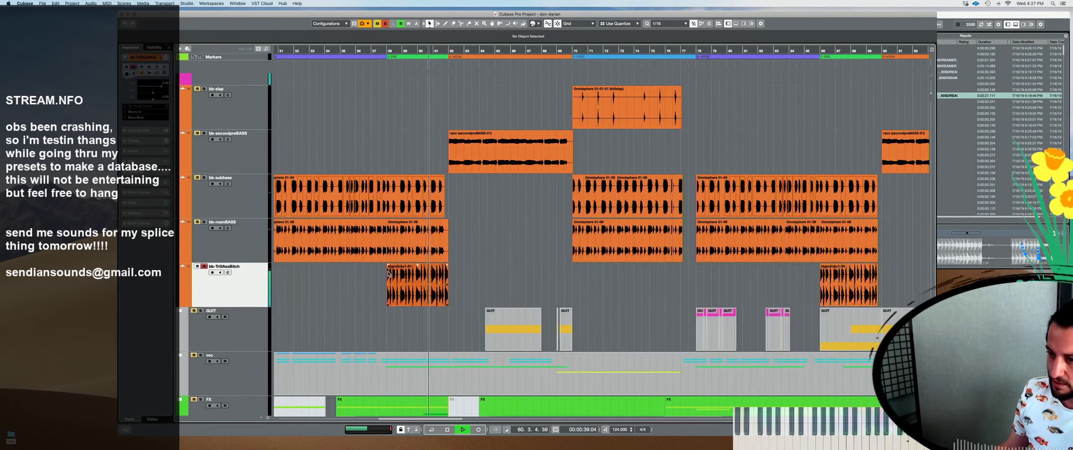
pyautogui.press('space')
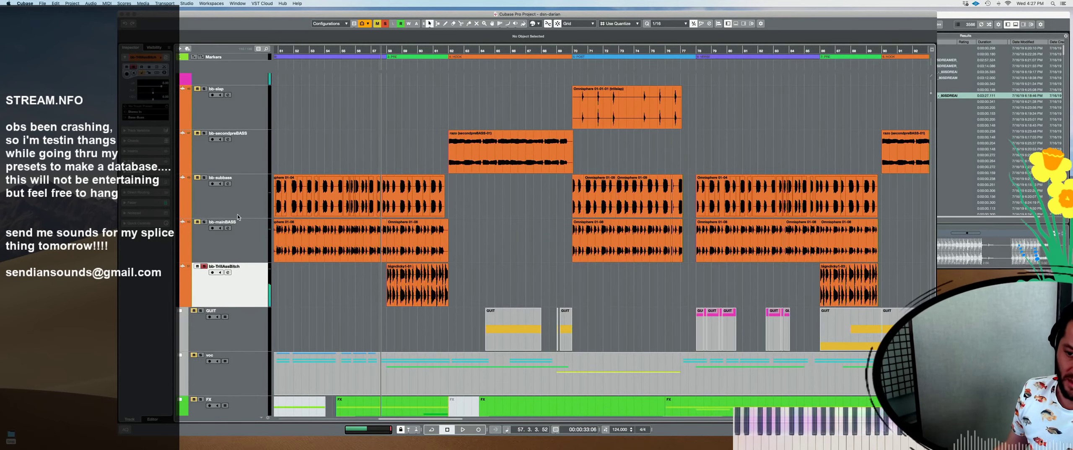
# Solo bb-subbass, bb-mainBASS and bb-TrillAssBitch together, audition them from bar 57, and unsolo them
pyautogui.keyDown('shift'); pyautogui.click(245, 203); pyautogui.keyUp('shift')
pyautogui.press('s')
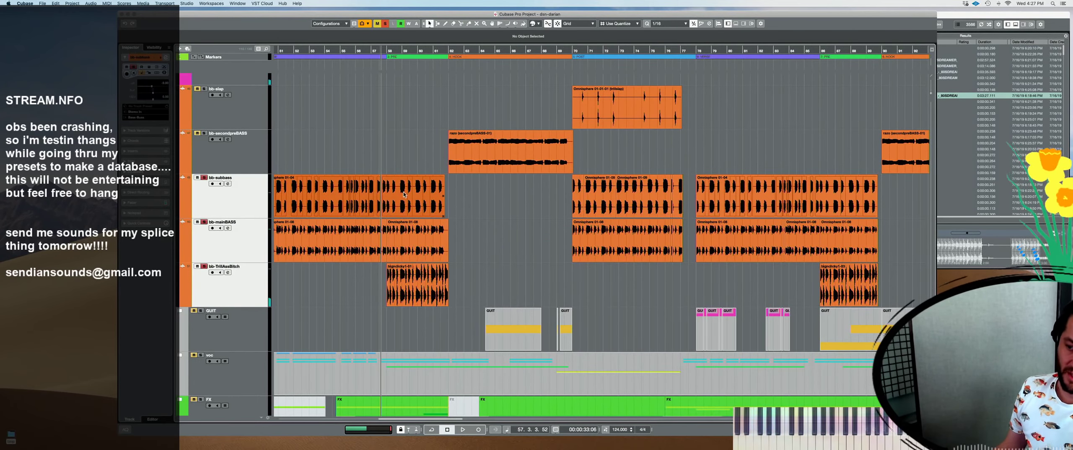
pyautogui.press('space')
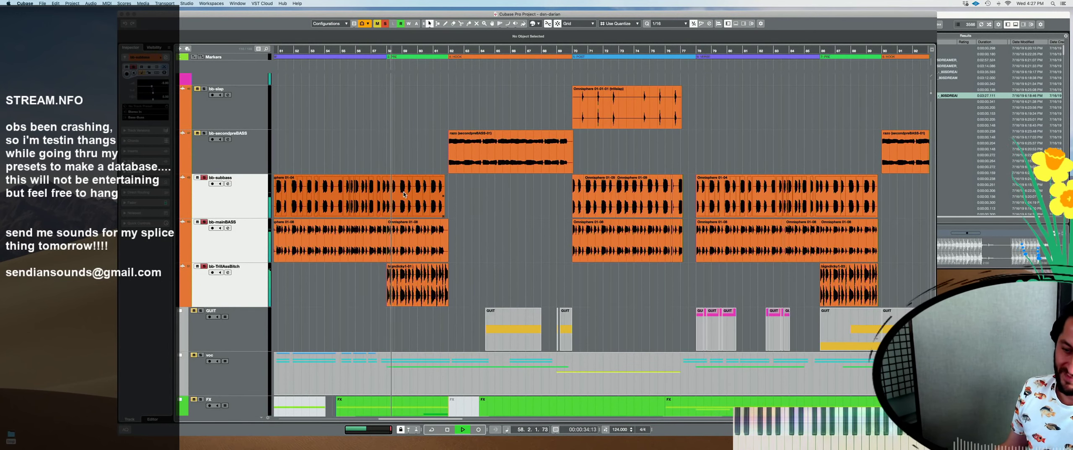
pyautogui.press('space')
pyautogui.press('s')
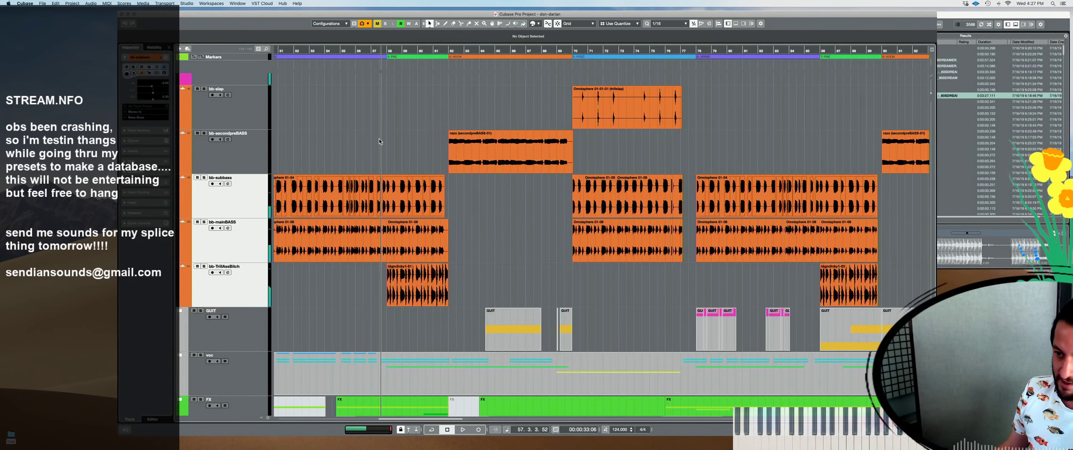
# Place the playback cursor near the end of bar 57 and collapse the BASS folder
pyautogui.click(384, 149)
pyautogui.scroll(-5, 383, 149)
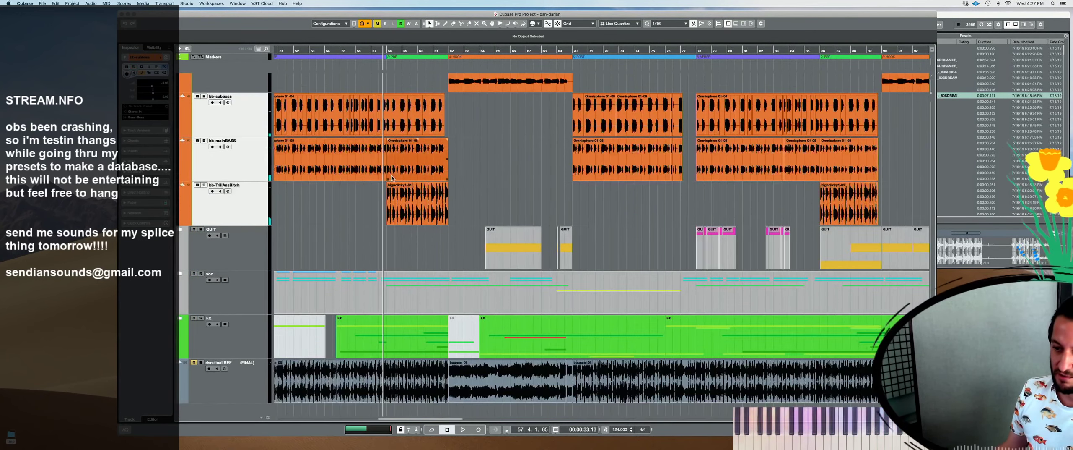
pyautogui.press('h')
pyautogui.scroll(10, 381, 221)
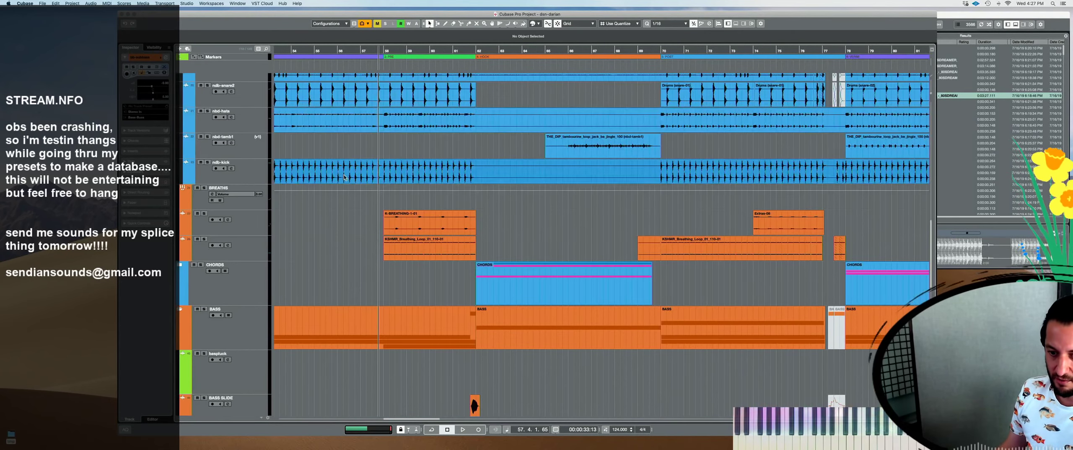
pyautogui.click(180, 310)
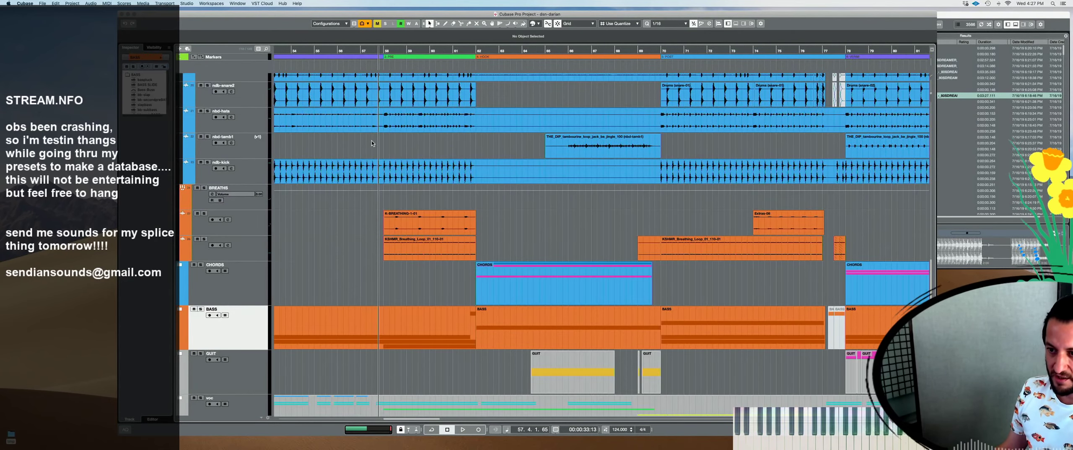
# Audition the drum folder in solo from the end of bar 57, and unsolo it during playback
pyautogui.scroll(5, 372, 143)
pyautogui.scroll(10, 309, 133)
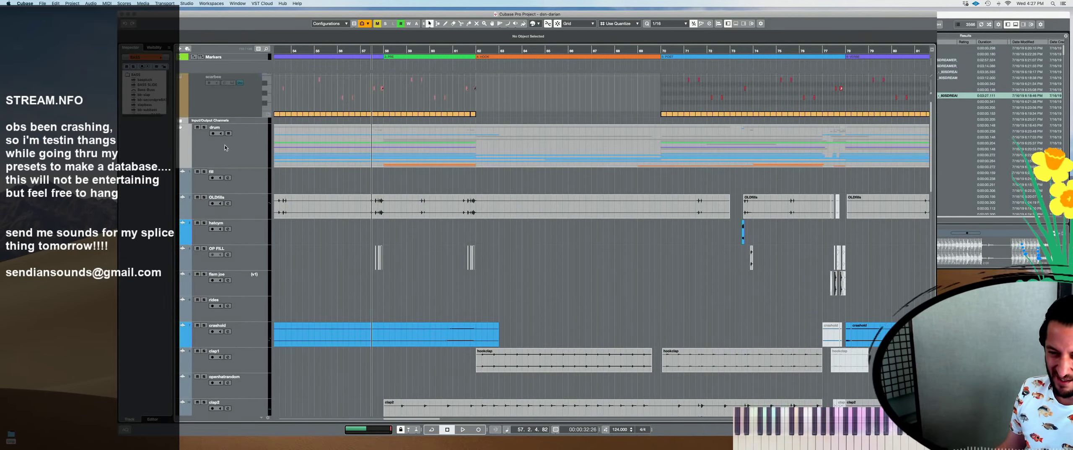
pyautogui.click(228, 147)
pyautogui.press('s')
pyautogui.press('space')
pyautogui.scroll(-10, 397, 195)
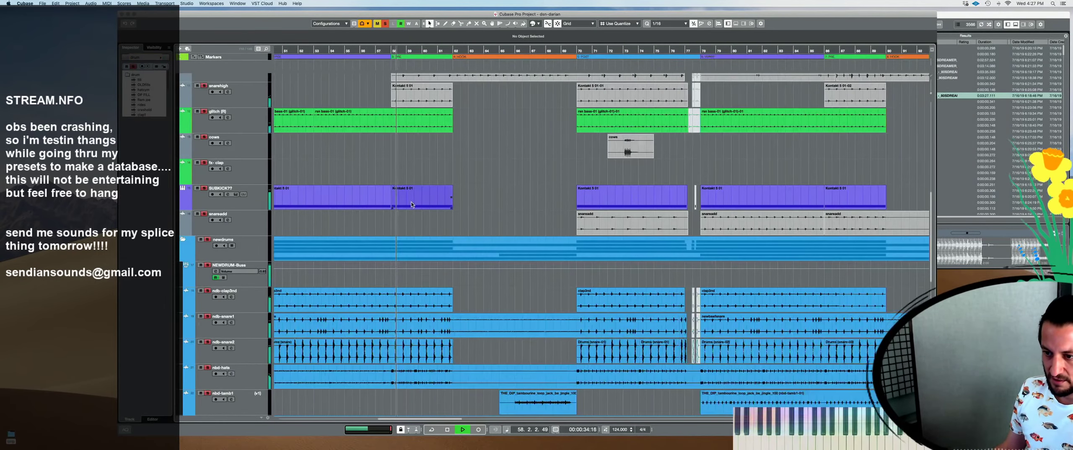
pyautogui.scroll(-15, 411, 202)
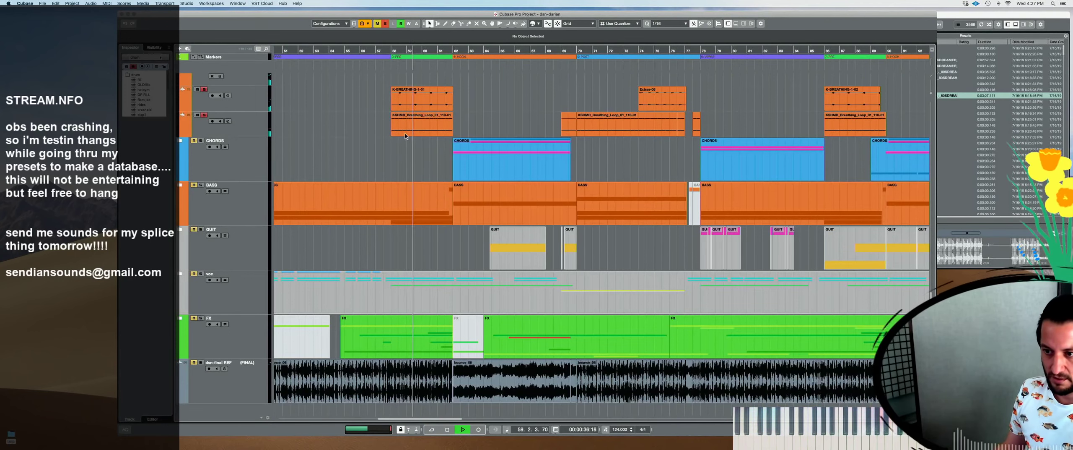
pyautogui.scroll(5, 422, 155)
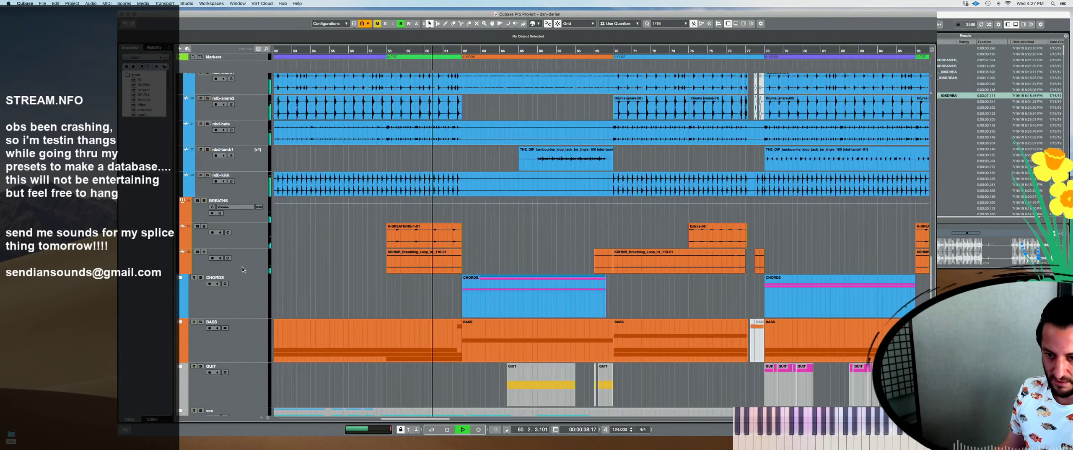
# Audition the breathing loop, BREATHS and ndb-kick tracks in solo from bar 58, clearing the solo and stopping playback
pyautogui.click(376, 261)
pyautogui.click(389, 220)
pyautogui.press('h')
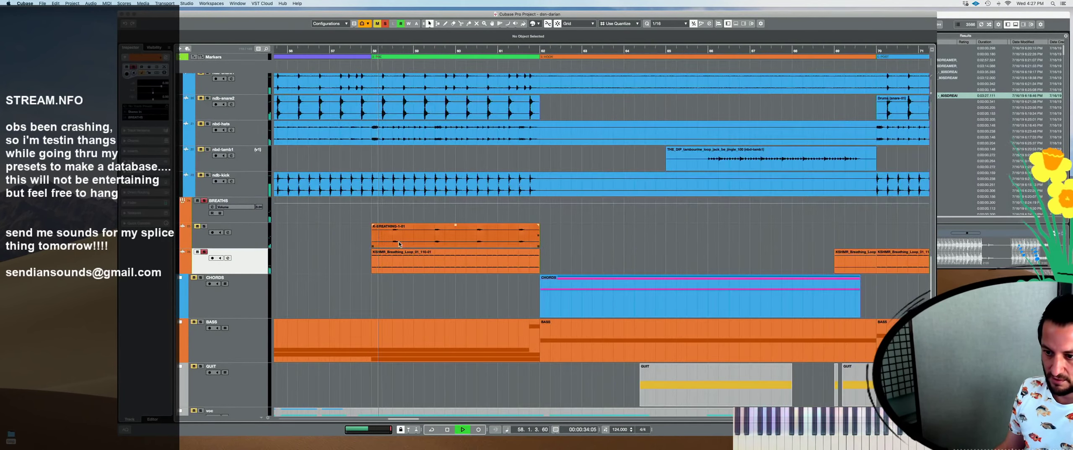
pyautogui.click(249, 216)
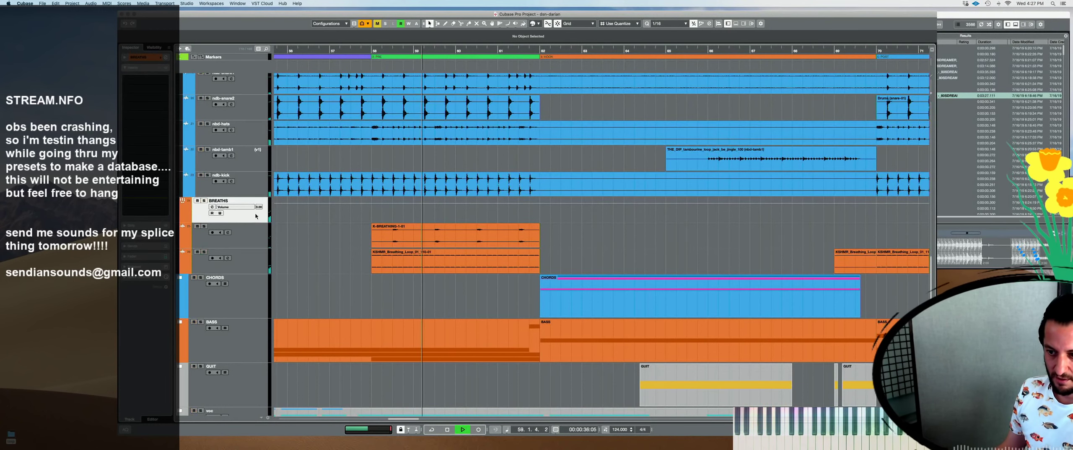
pyautogui.keyDown('shift'); pyautogui.click(242, 188); pyautogui.keyUp('shift')
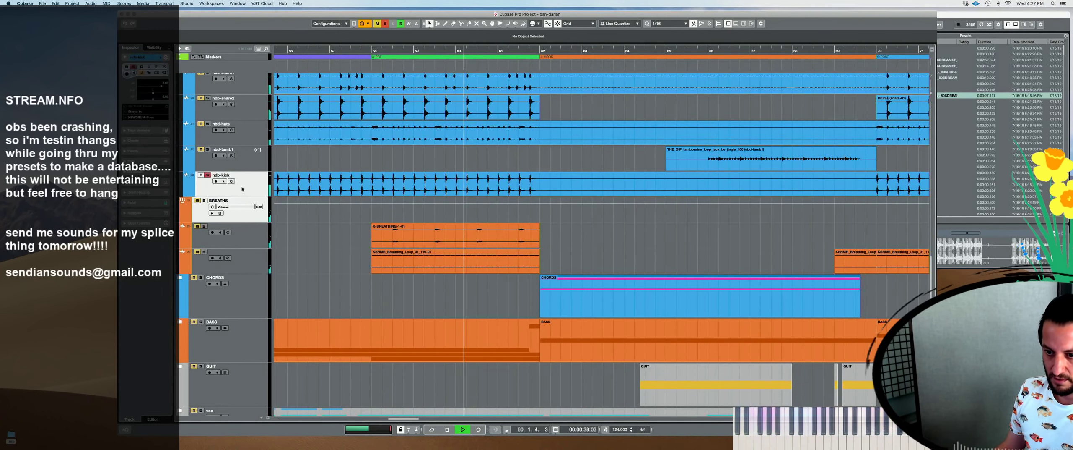
pyautogui.click(374, 210)
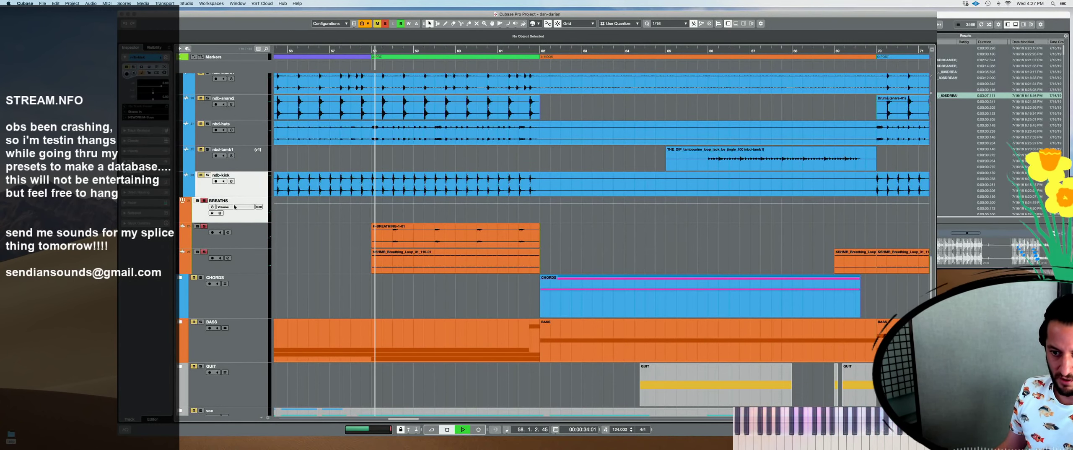
pyautogui.click(204, 200)
pyautogui.press('space')
pyautogui.scroll(15, 362, 188)
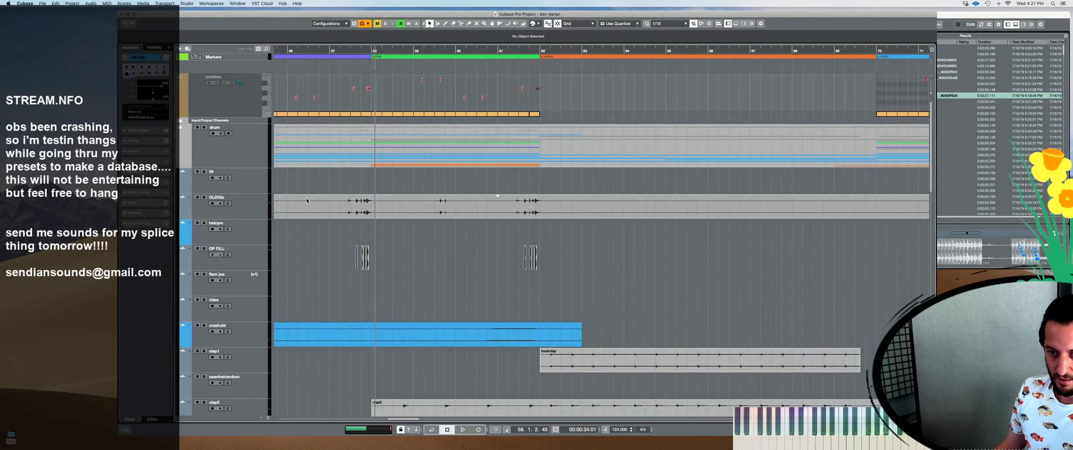
# Solo clap2 and snarehigh and audition them from bar 58, adding glitch (R) to the solo during playback
pyautogui.click(243, 151)
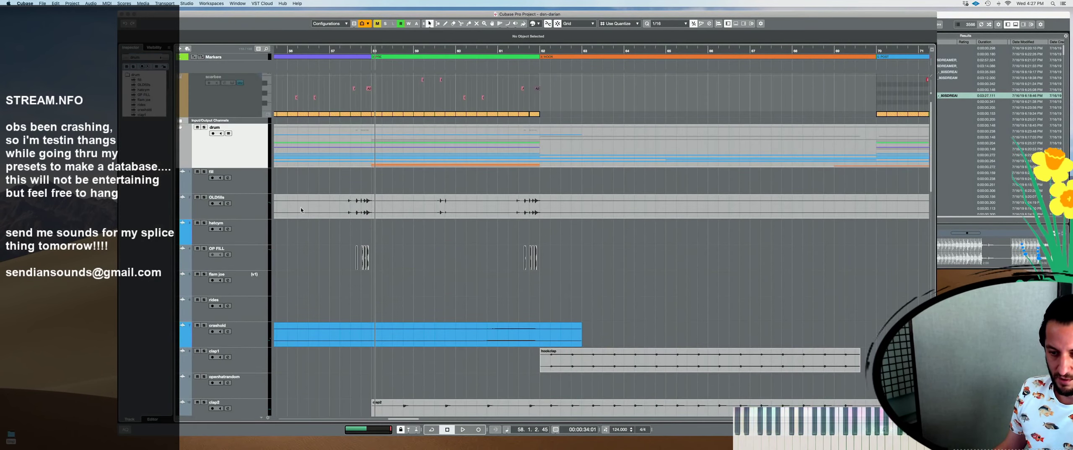
pyautogui.scroll(-3, 310, 243)
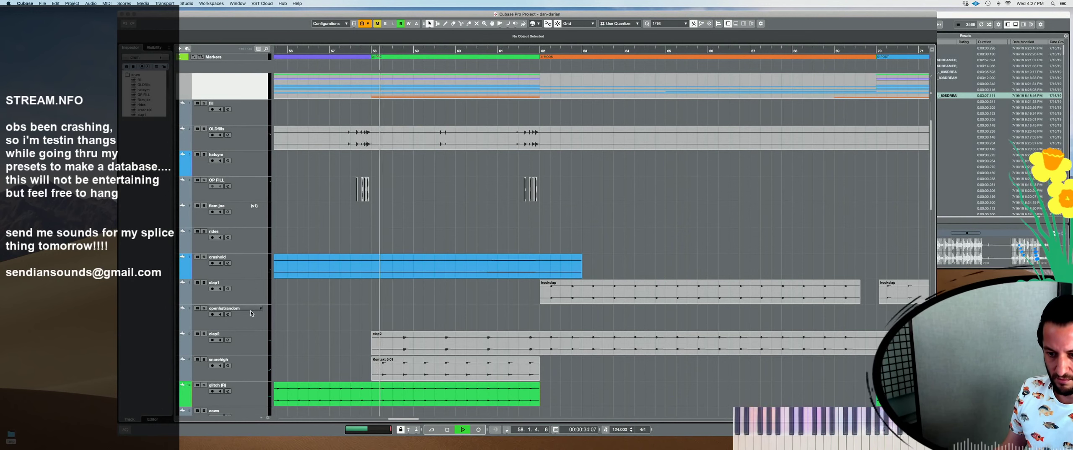
pyautogui.press('space')
pyautogui.click(244, 331)
pyautogui.keyDown('shift'); pyautogui.click(241, 366); pyautogui.keyUp('shift')
pyautogui.press('s')
pyautogui.press('space')
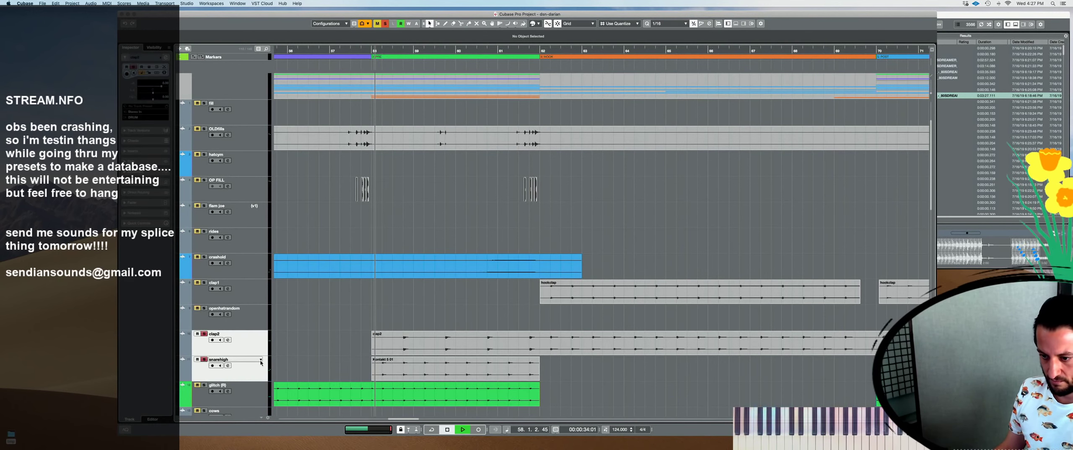
pyautogui.scroll(-3, 256, 360)
pyautogui.keyDown('shift'); pyautogui.click(247, 327); pyautogui.keyUp('shift')
pyautogui.scroll(-3, 367, 339)
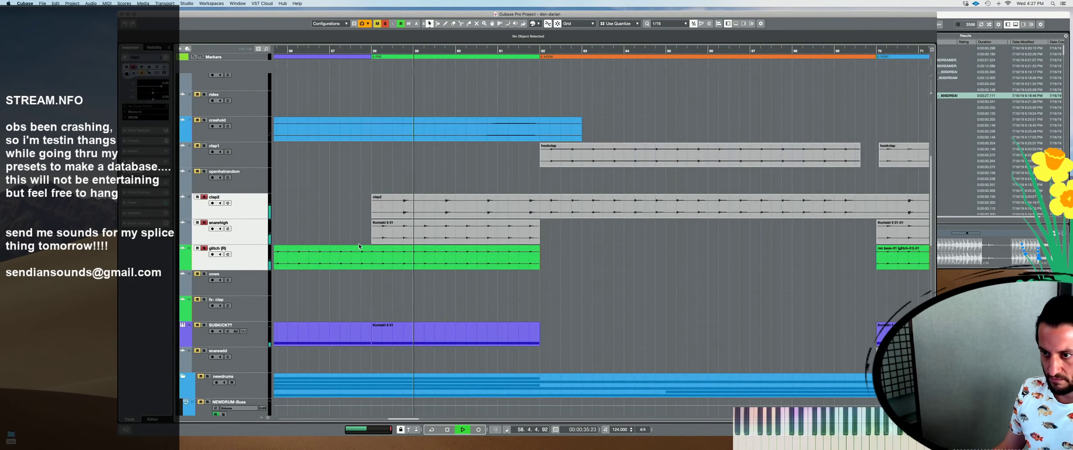
pyautogui.press('space')
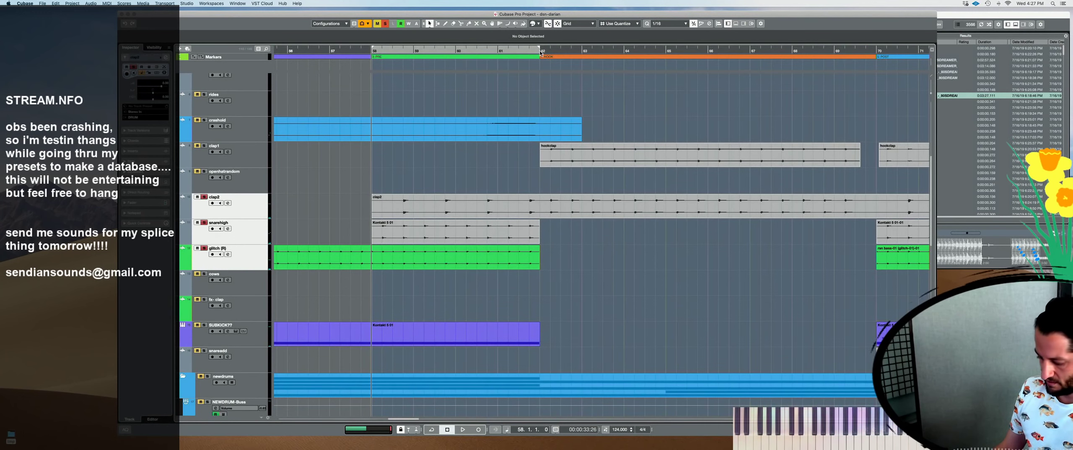
# Set a cycle range from bar 58 to 62 and audition only clap2 in solo within it
pyautogui.moveTo(539, 52); pyautogui.dragTo(372, 52)
pyautogui.press('space')
pyautogui.click(294, 276)
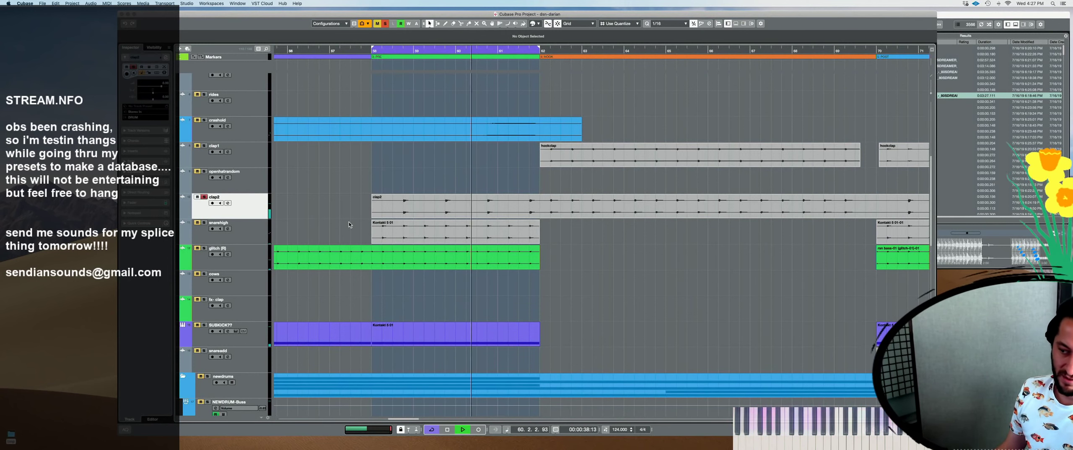
pyautogui.press('space')
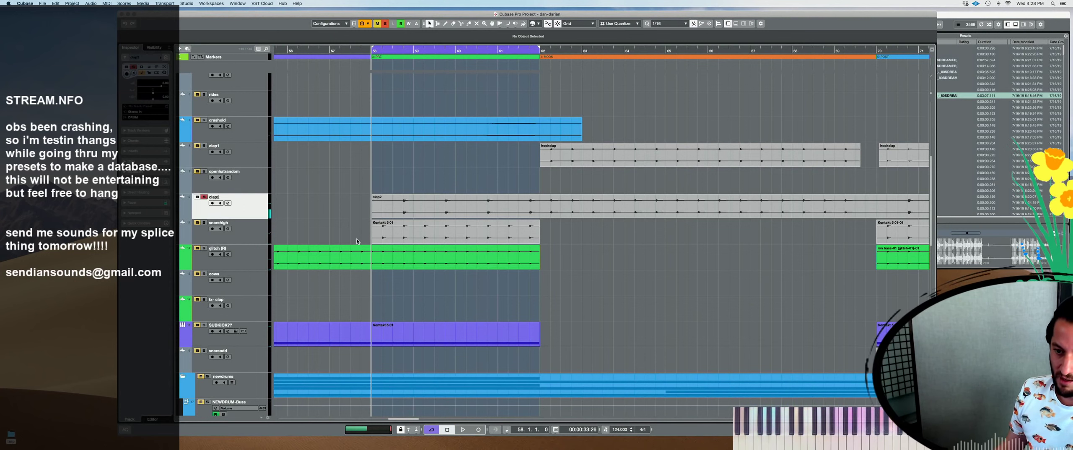
# Add snarehigh and glitch (R) to the clap2 solo and audition the three tracks from bar 58
pyautogui.click(378, 259)
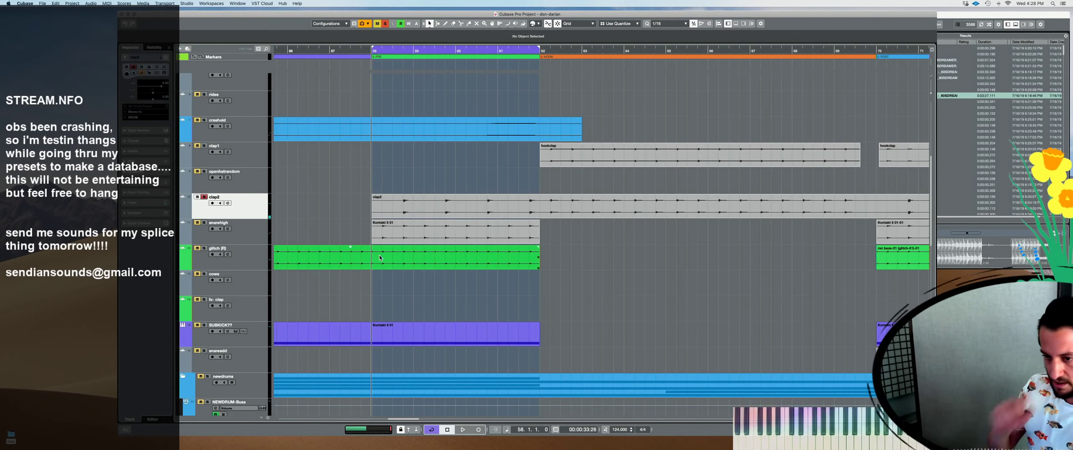
pyautogui.keyDown('shift'); pyautogui.click(260, 261); pyautogui.keyUp('shift')
pyautogui.press('s')
pyautogui.press('space')
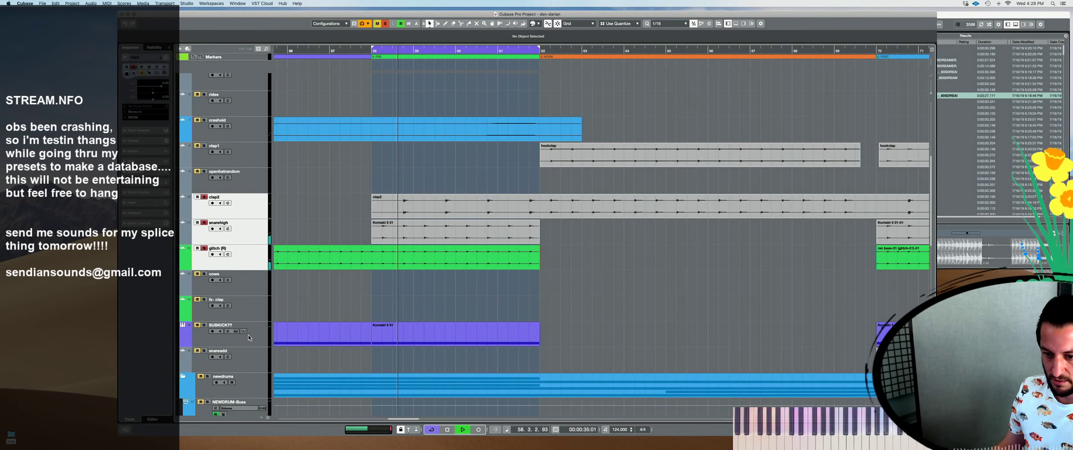
# Solo only the newdrums folder, audition its layers in the cycle range, and stop playback
pyautogui.keyDown('super'); pyautogui.click(253, 385); pyautogui.keyUp('super')
pyautogui.press('s')
pyautogui.scroll(-8, 348, 314)
pyautogui.press('space')
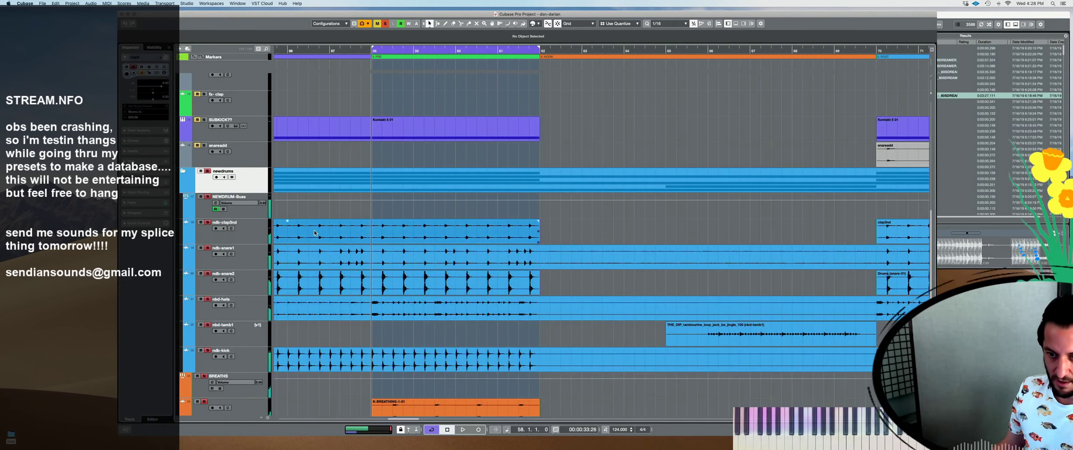
# Audition ndb-clap2nd in solo from bar 58, add ndb-snare1 during playback, and solo ndb-snare1 alone
pyautogui.click(252, 183)
pyautogui.click(258, 236)
pyautogui.press('space')
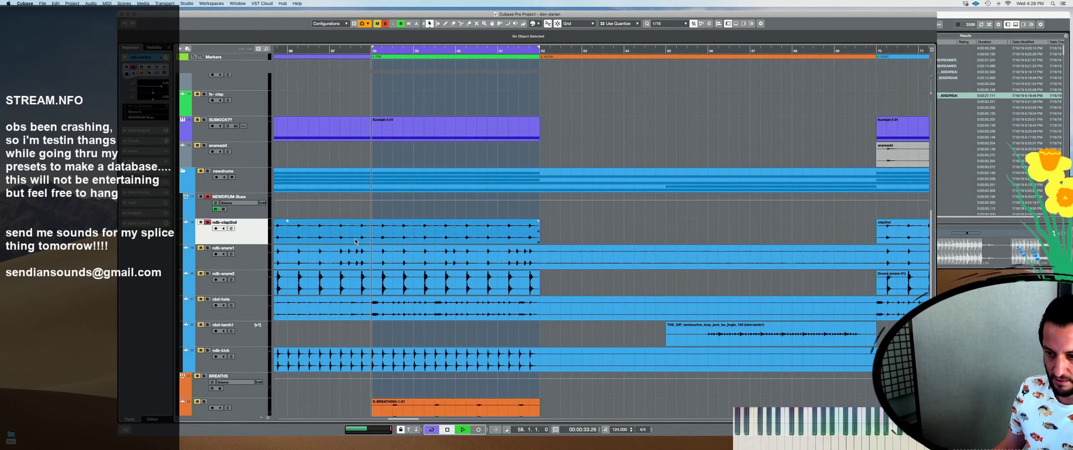
pyautogui.keyDown('shift'); pyautogui.click(251, 267); pyautogui.keyUp('shift')
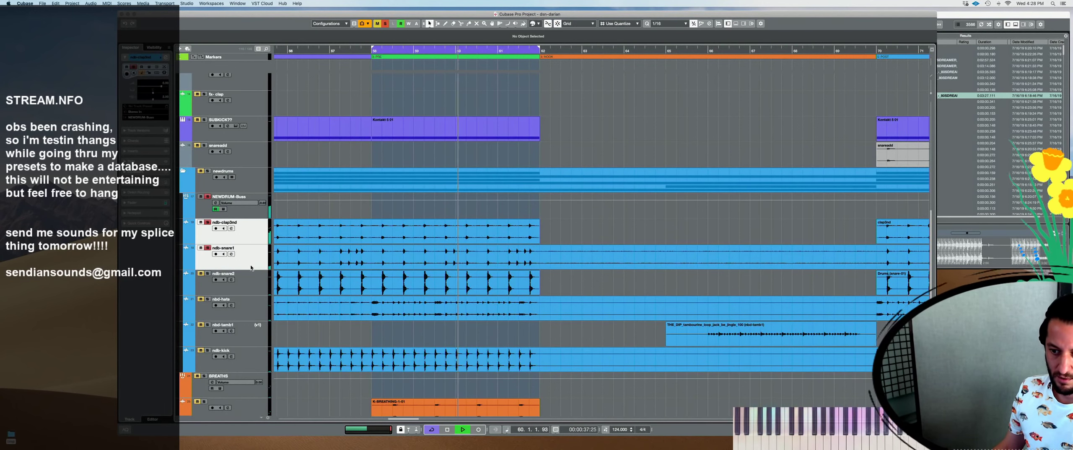
pyautogui.press('s')
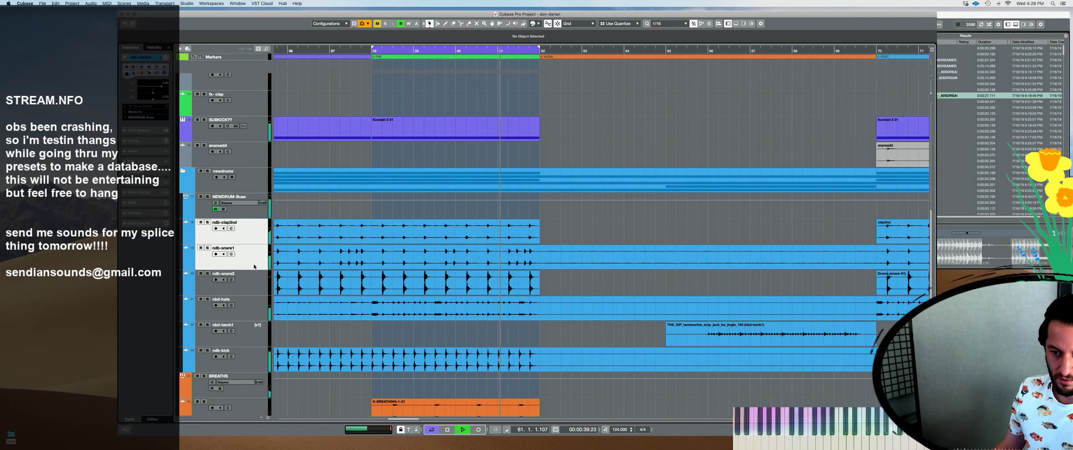
pyautogui.click(255, 266)
pyautogui.press('s')
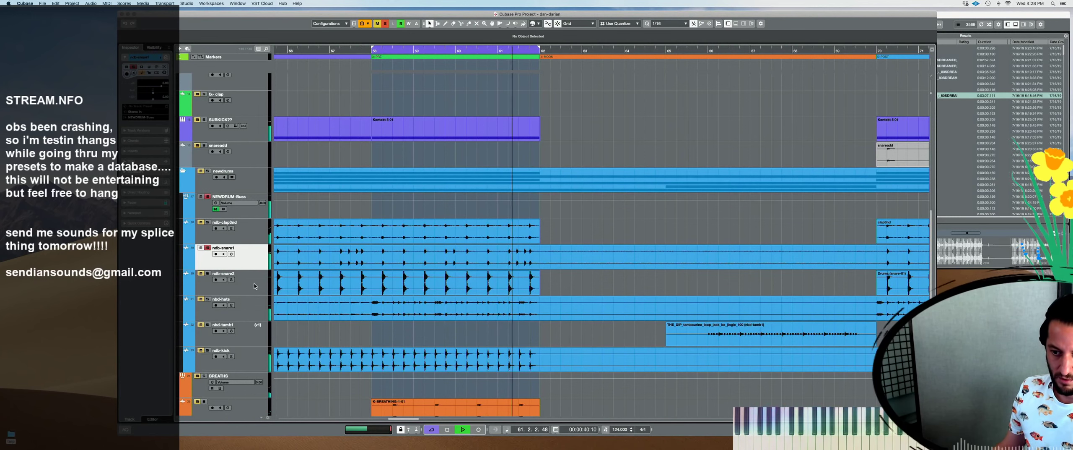
# Audition ndb-clap2nd and ndb-snare1 together, add ndb-snare2 to the solo, and unsolo all three tracks
pyautogui.keyDown('shift'); pyautogui.click(262, 239); pyautogui.keyUp('shift')
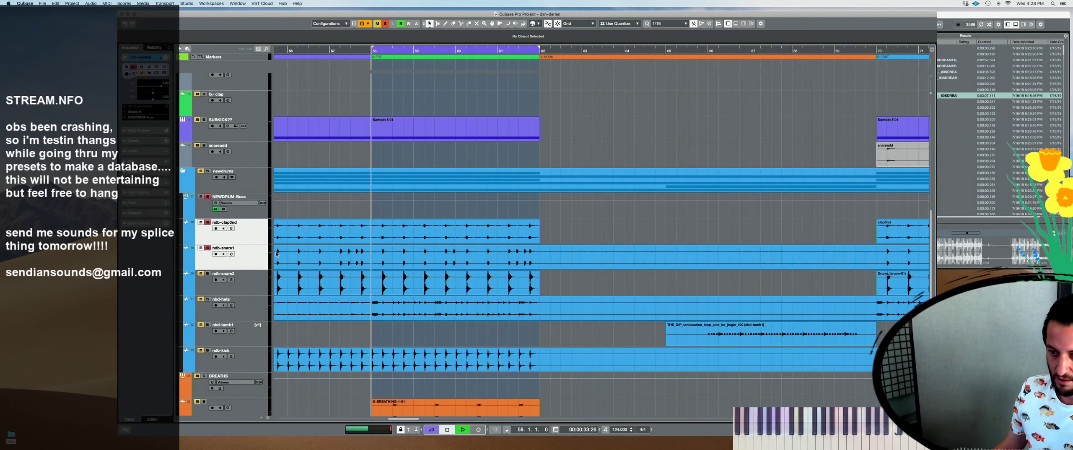
pyautogui.press('s')
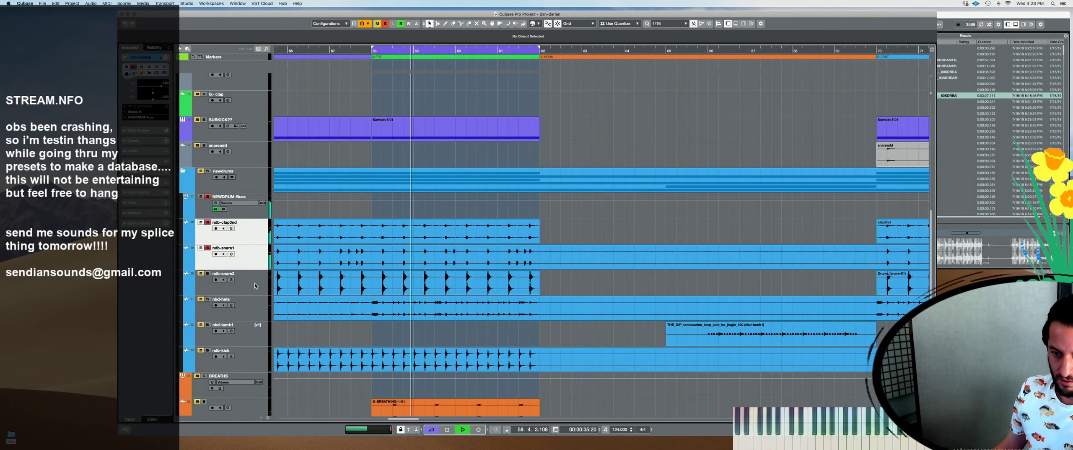
pyautogui.keyDown('shift'); pyautogui.click(254, 288); pyautogui.keyUp('shift')
pyautogui.press('s')
pyautogui.press('space')
pyautogui.press('s')
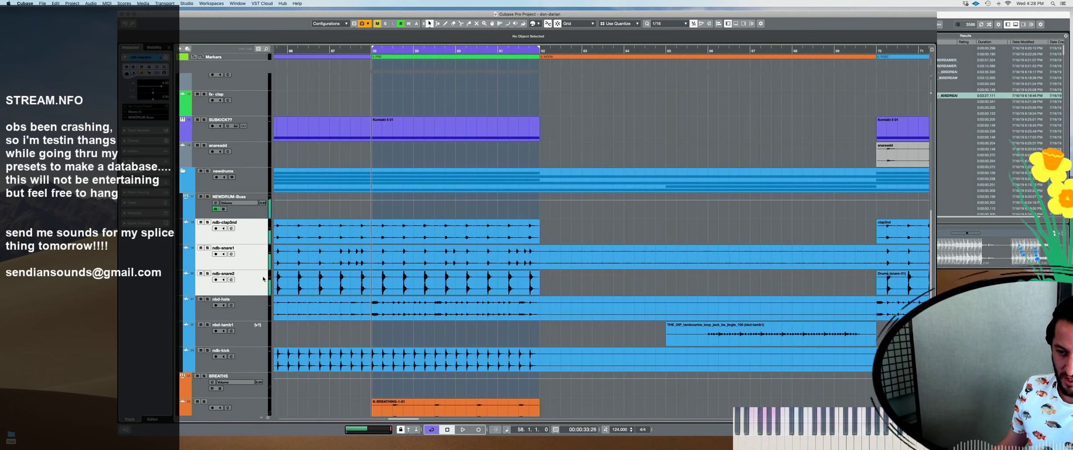
# Solo only ndb-clap2nd, audition it from bar 58, and stop playback
pyautogui.click(254, 234)
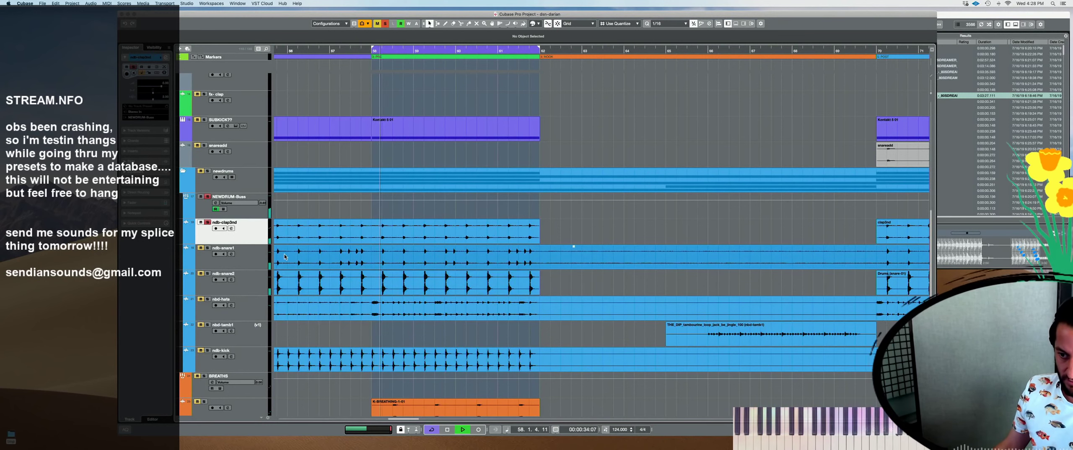
pyautogui.click(388, 239)
pyautogui.press('space')
# Place the playback cursor at bar 58 beat 4 and examine the magnified onsets of the newdrums clap, snare and kick waveforms
pyautogui.scroll(10, 394, 237)
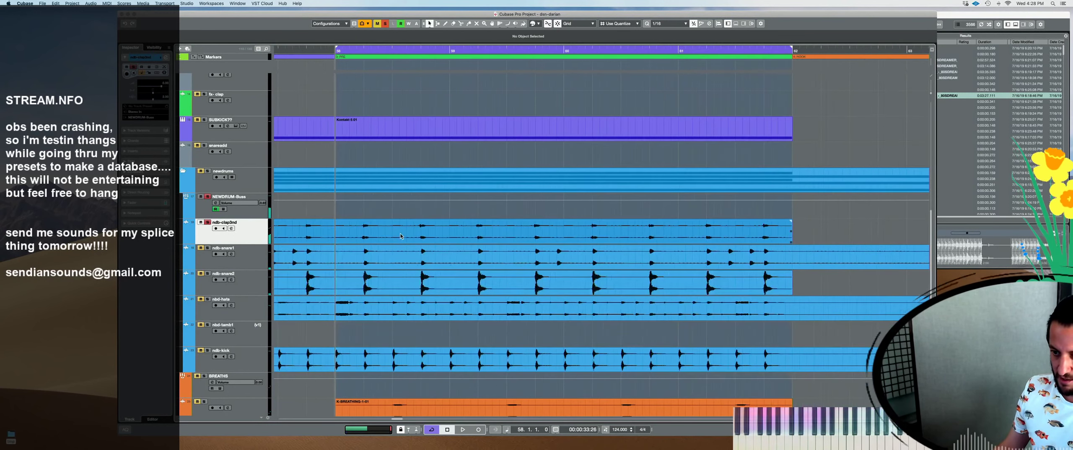
pyautogui.click(428, 50)
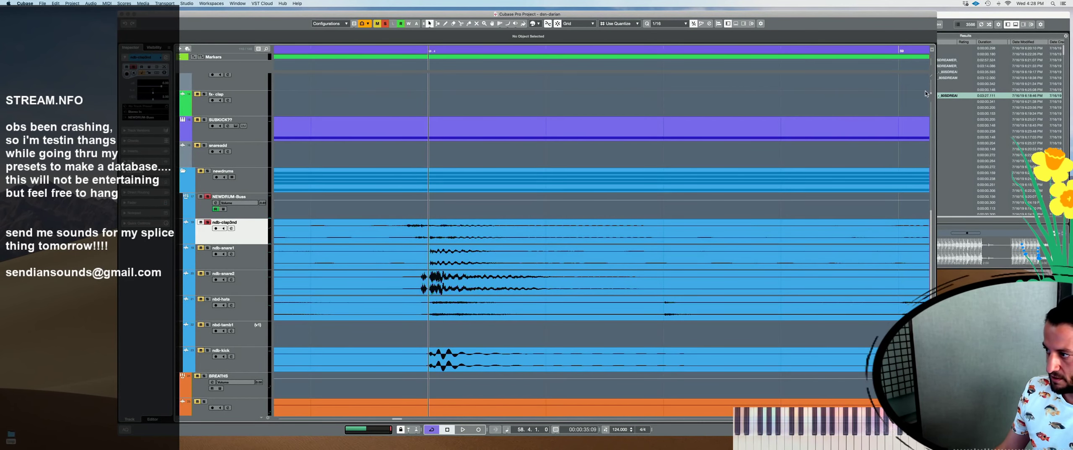
pyautogui.moveTo(932, 94); pyautogui.dragTo(932, 92)
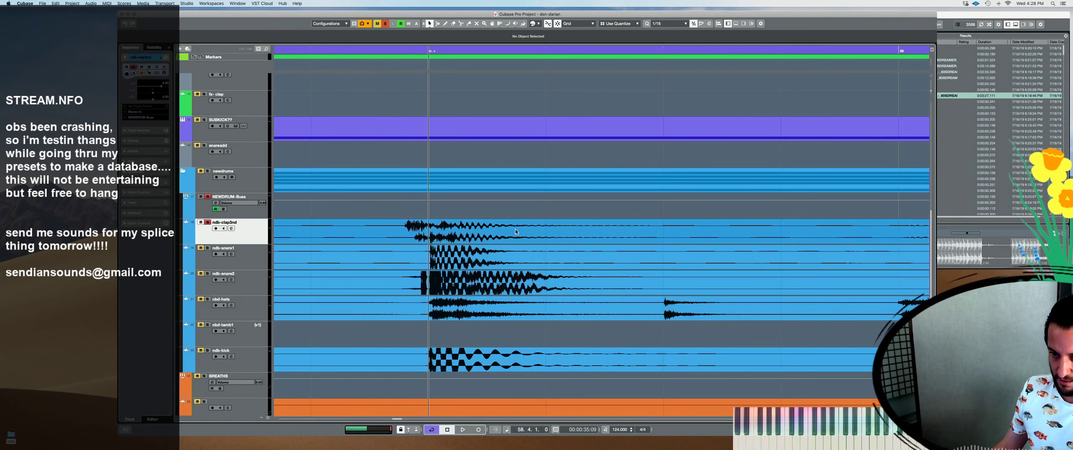
pyautogui.scroll(5, 434, 276)
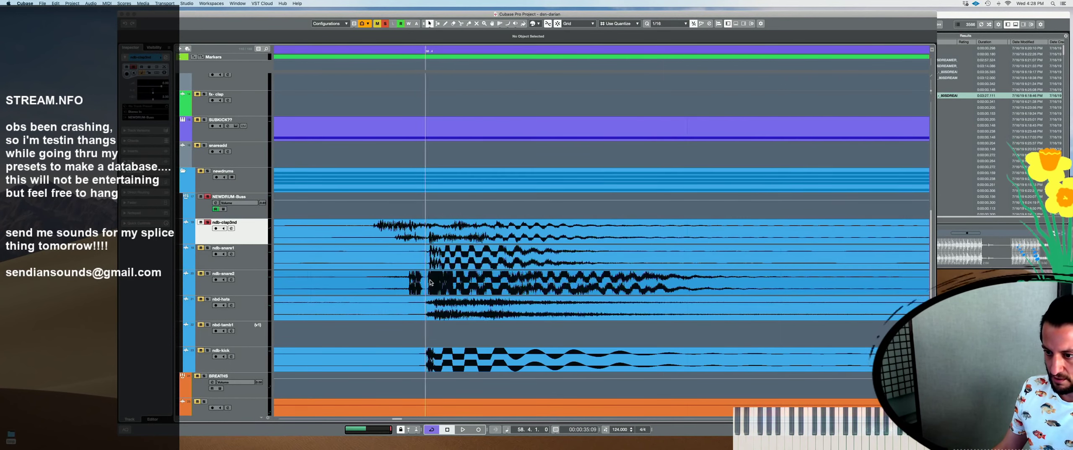
pyautogui.scroll(-2, 406, 288)
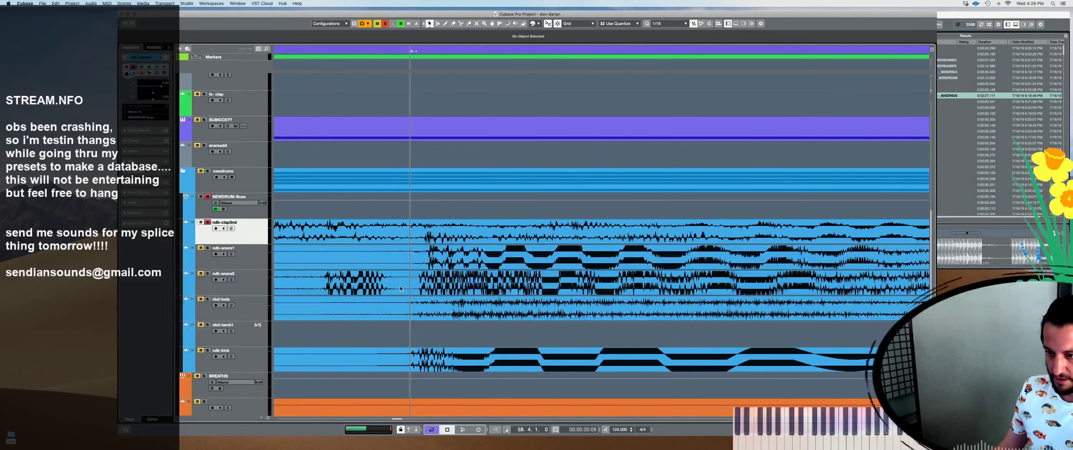
pyautogui.scroll(-6, 400, 288)
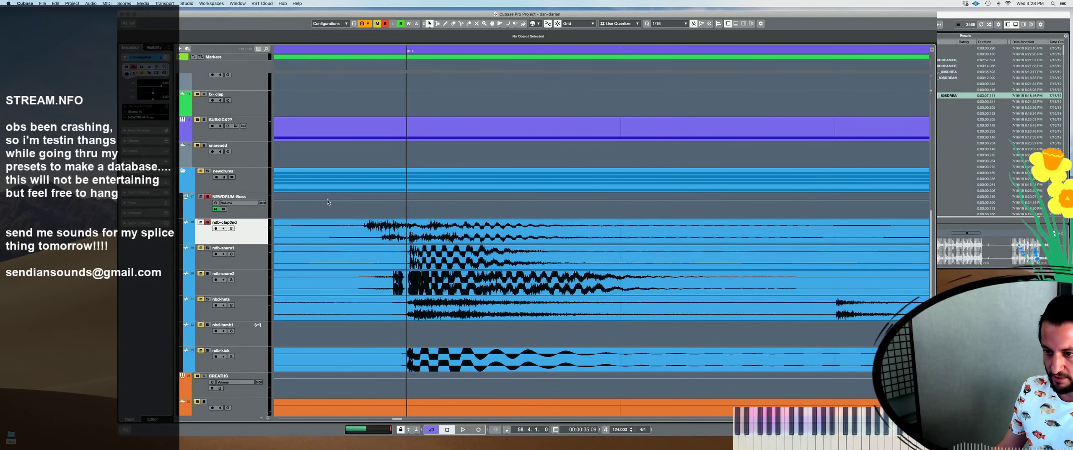
# Solo only ndb-snare2, audition its hit from just before bar 58 beat 4, and inspect its onset
pyautogui.click(329, 216)
pyautogui.click(237, 287)
pyautogui.press('space')
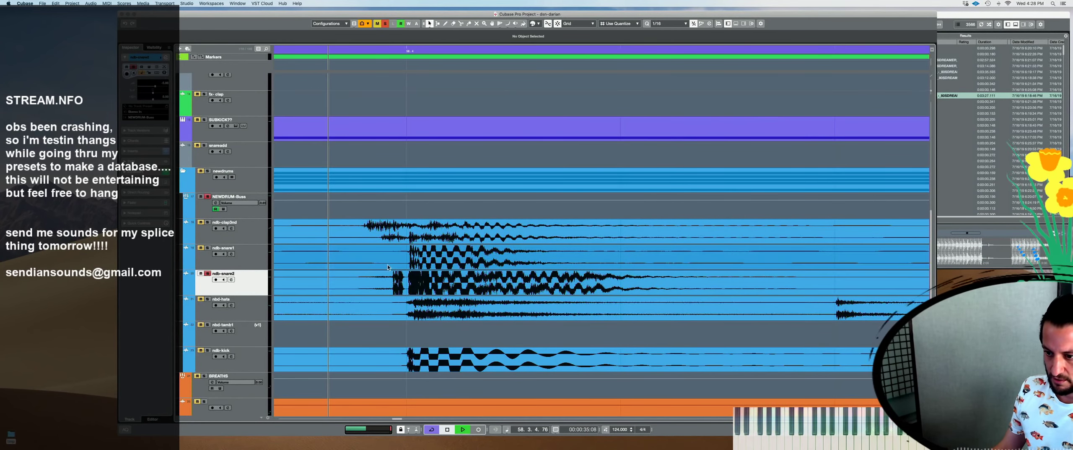
pyautogui.press('space')
pyautogui.scroll(3, 403, 283)
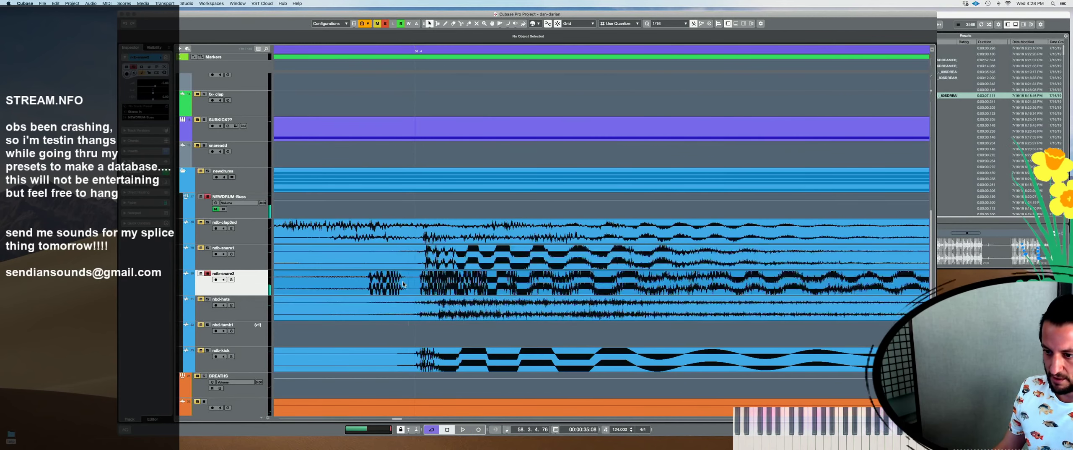
# Start playback and solo ndb-clap2nd, ndb-snare1 and ndb-snare2 together to hear the stacked hits
pyautogui.scroll(4, 416, 293)
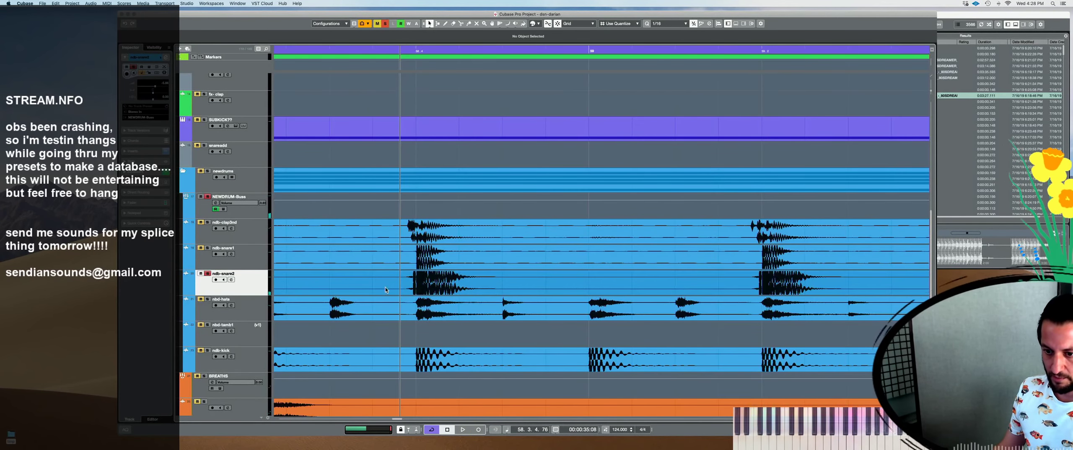
pyautogui.press('space')
pyautogui.keyDown('super'); pyautogui.click(249, 265); pyautogui.keyUp('super')
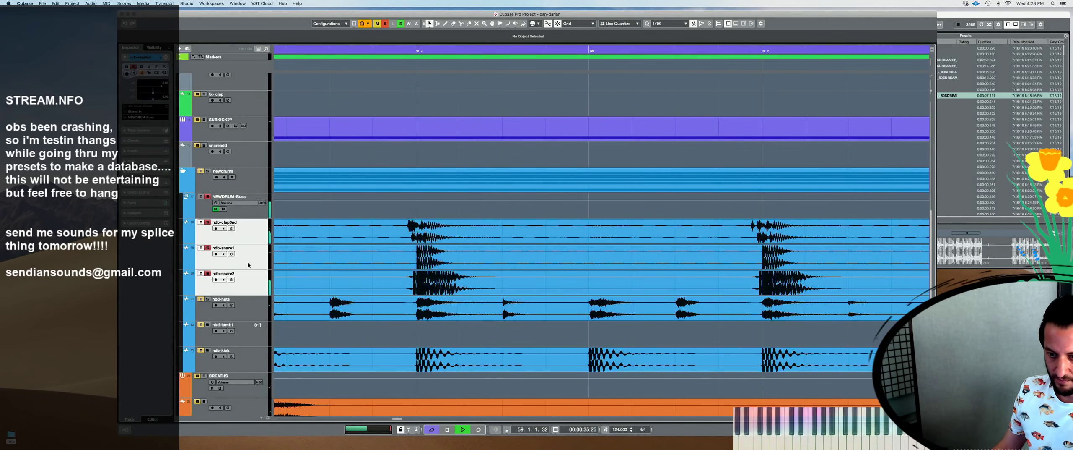
# Solo only the hats track and audition it again from just before bar 58
pyautogui.click(250, 314)
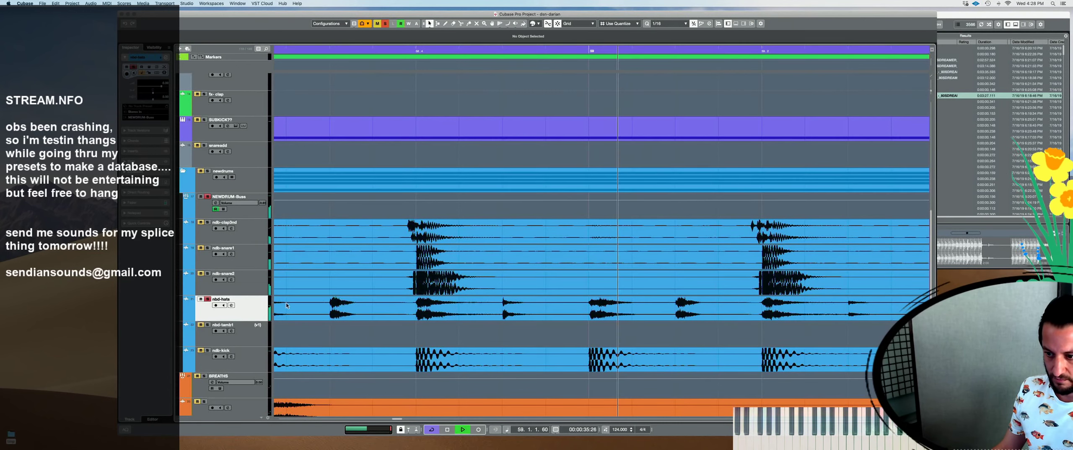
pyautogui.scroll(-10, 429, 273)
pyautogui.press('space')
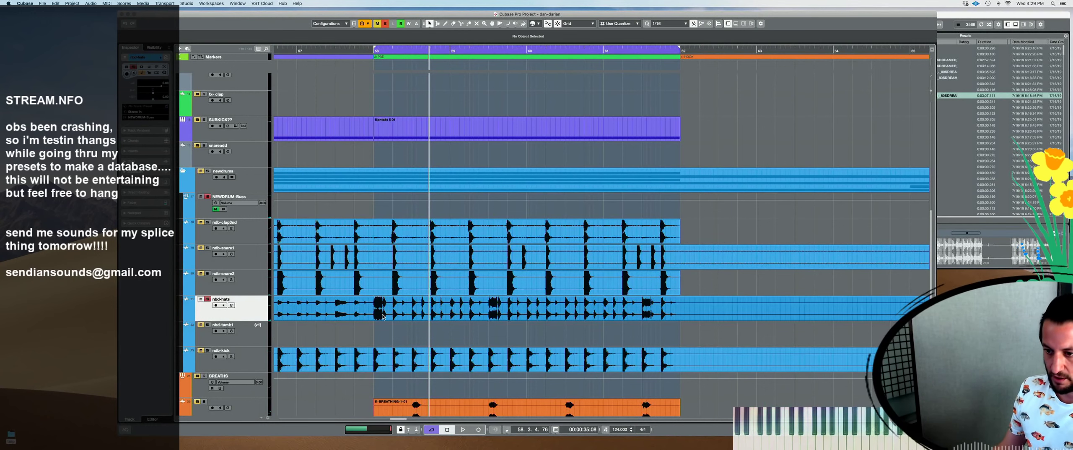
pyautogui.press('space')
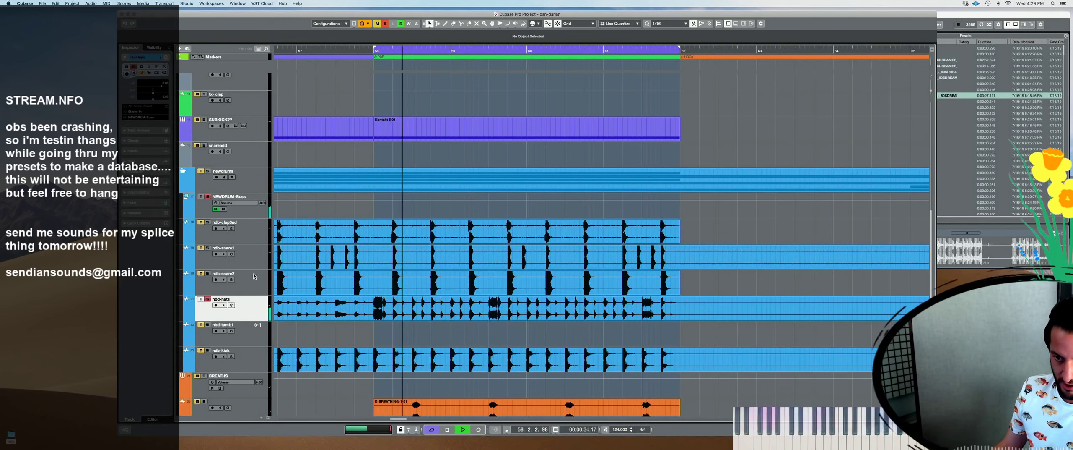
# Audition the clap, both snares and hats soloed together, and clear all solos with the kick track included in the selection
pyautogui.keyDown('shift'); pyautogui.click(254, 235); pyautogui.keyUp('shift')
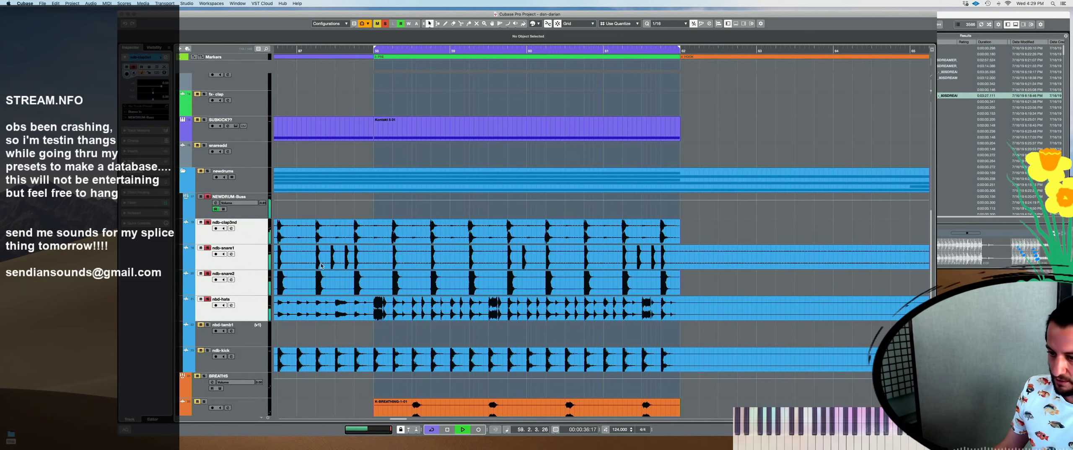
pyautogui.keyDown('super'); pyautogui.click(258, 368); pyautogui.keyUp('super')
pyautogui.press('s')
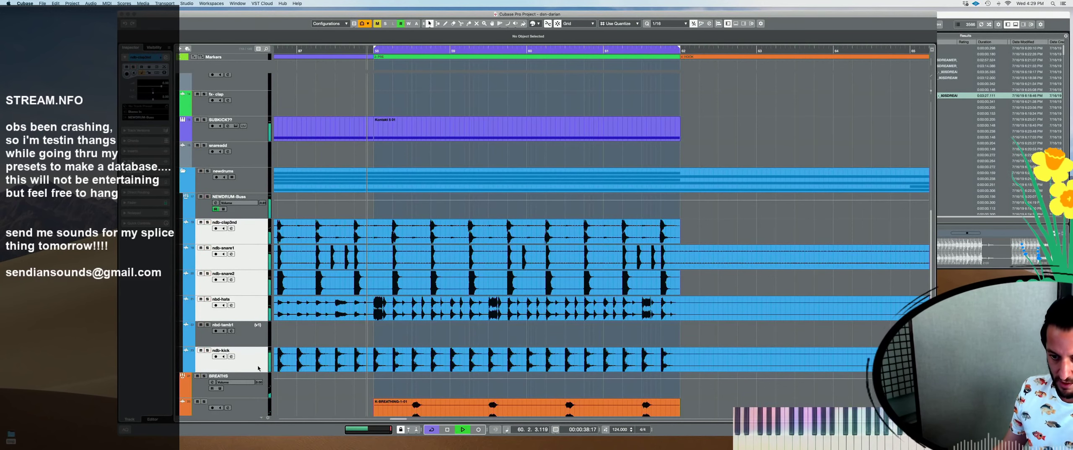
pyautogui.press('space')
# Solo only ndb-kick, audition it from just before bar 58, and clear the solo
pyautogui.click(258, 369)
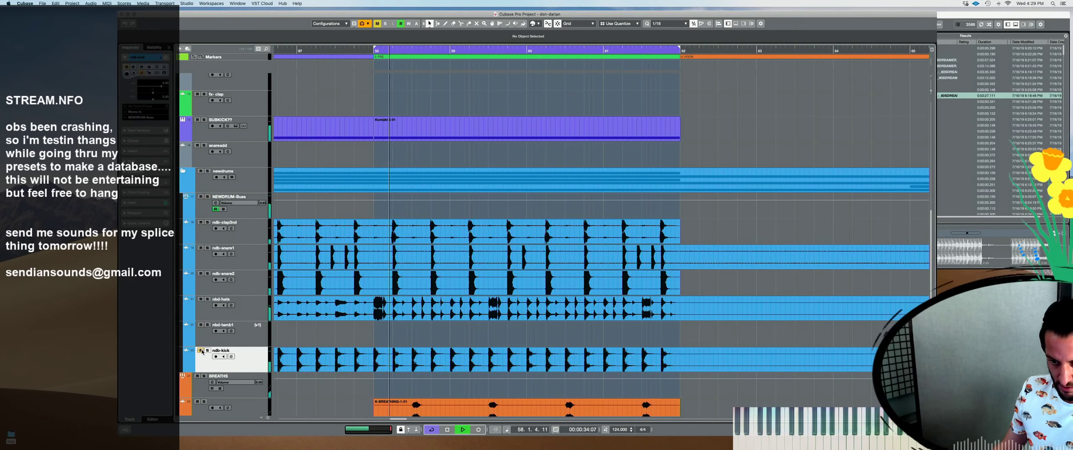
pyautogui.press('space')
pyautogui.press('s')
pyautogui.press('space')
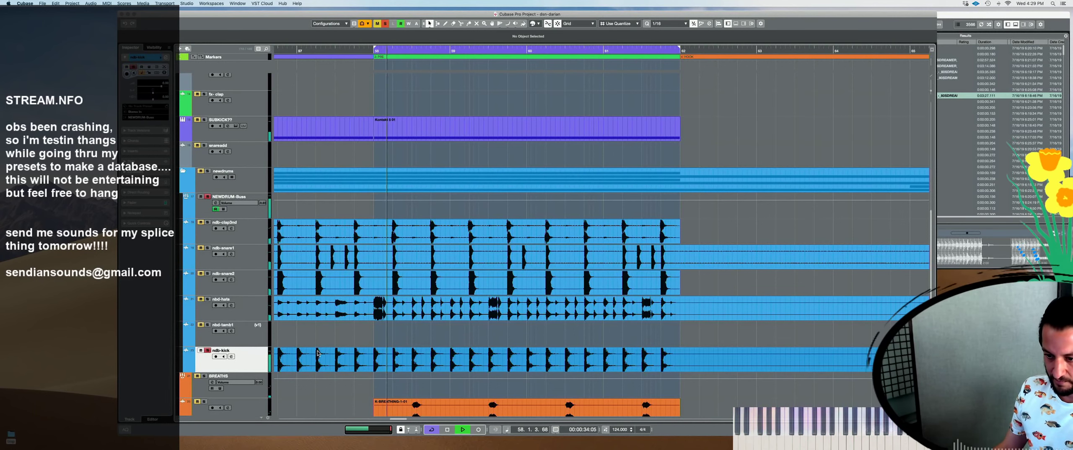
pyautogui.press('h')
pyautogui.press('h')
pyautogui.press('g')
pyautogui.press('g')
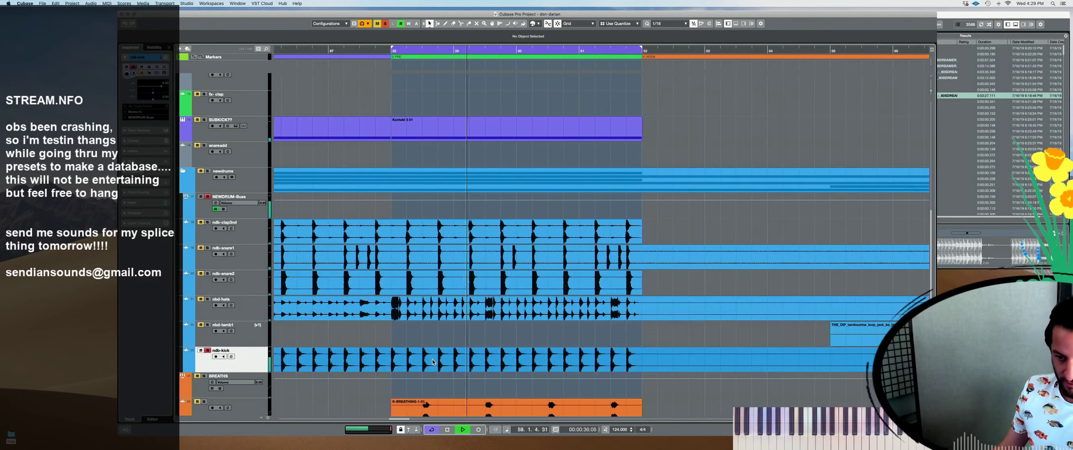
pyautogui.press('space')
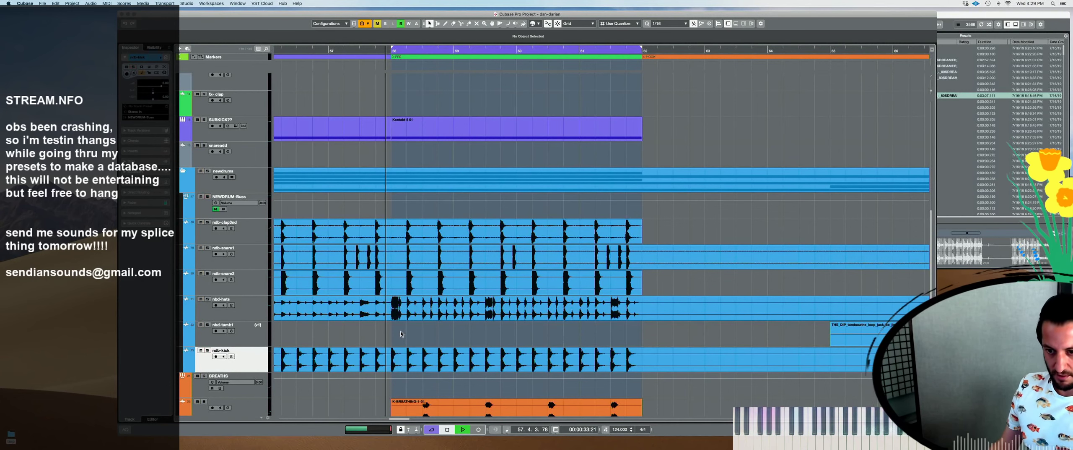
# Solo NEWDRUM-Buss, audition the combined drums, stop playback, and open the editors of its insert effects
pyautogui.click(242, 210)
pyautogui.press('s')
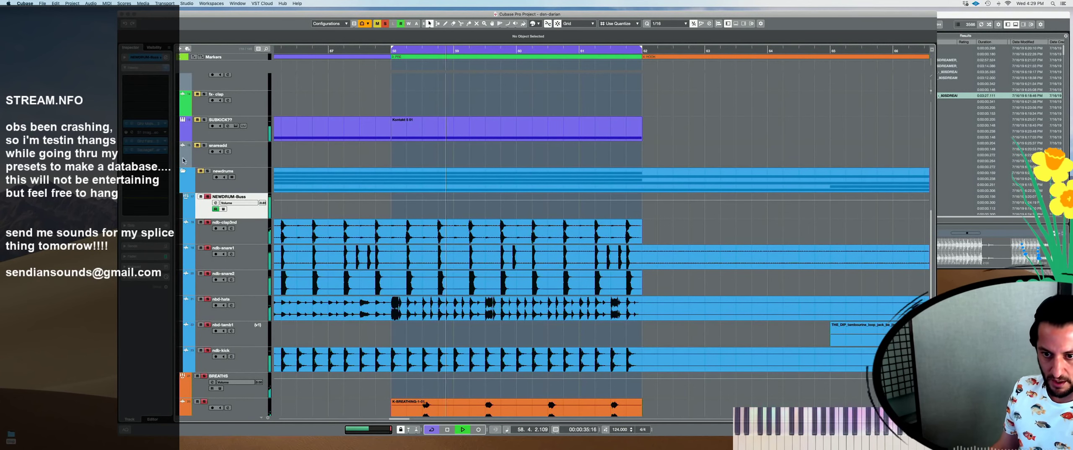
pyautogui.press('space')
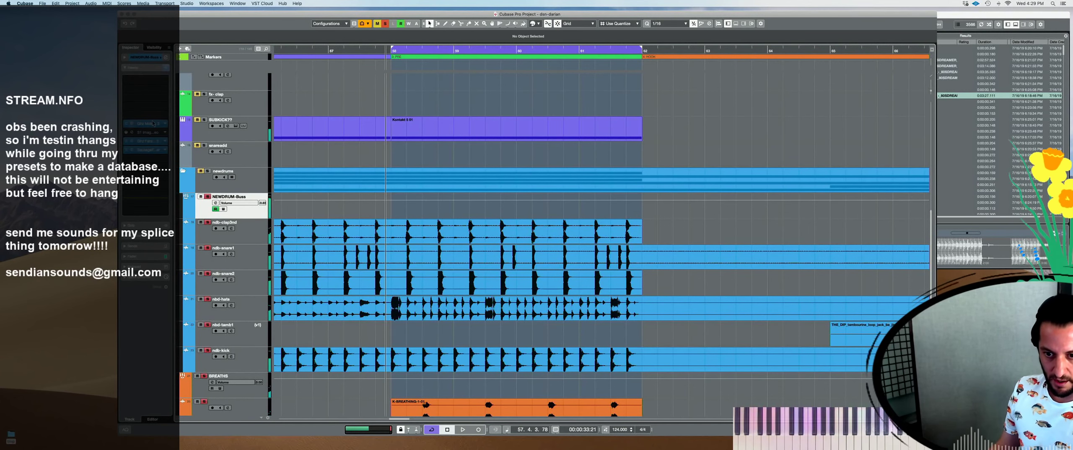
pyautogui.doubleClick(153, 125)
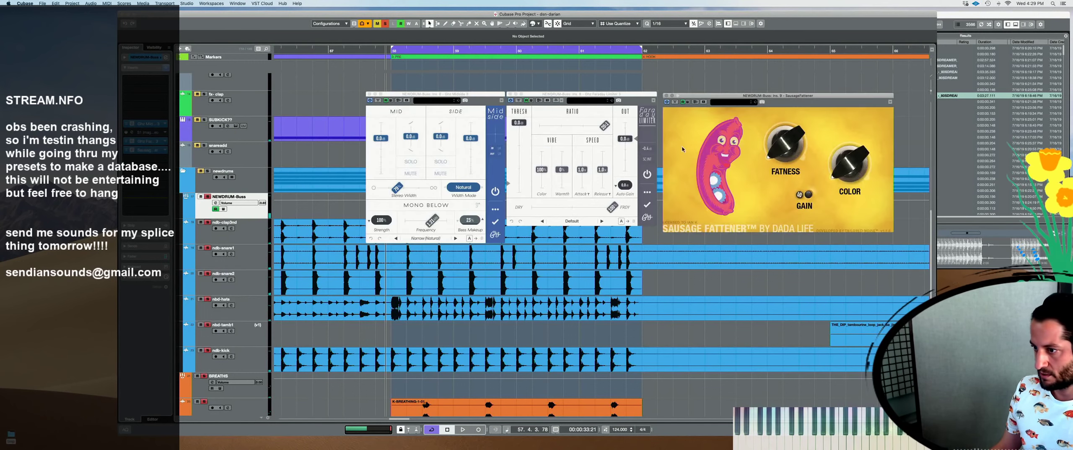
# Audition the soloed drum bus repeatedly while examining its mid/side, compressor and Sausage Fattener settings, and stop playback
pyautogui.press('space')
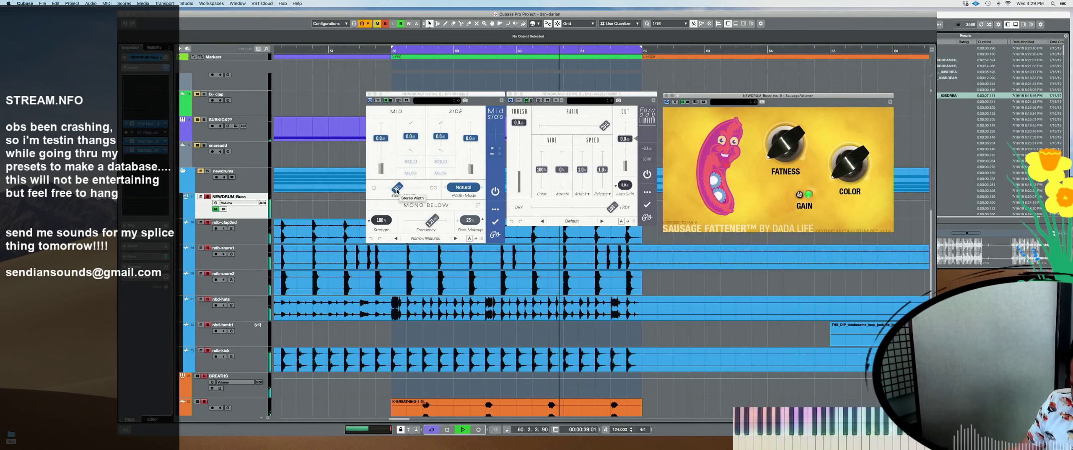
pyautogui.press('space')
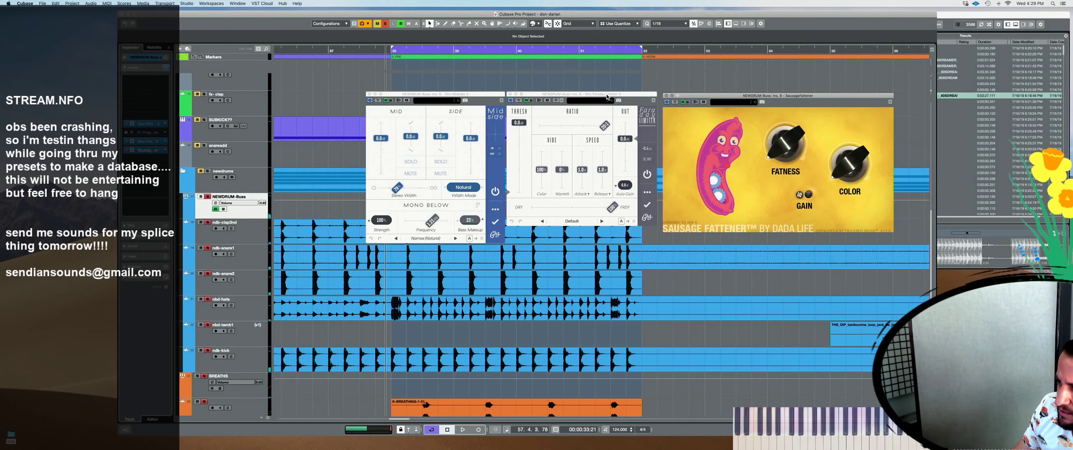
pyautogui.press('space')
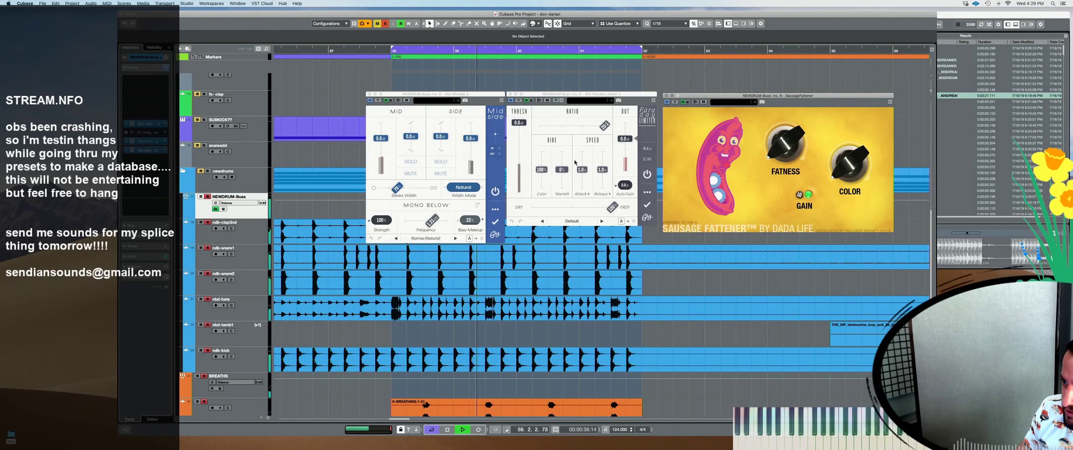
pyautogui.press('space')
pyautogui.press('space')
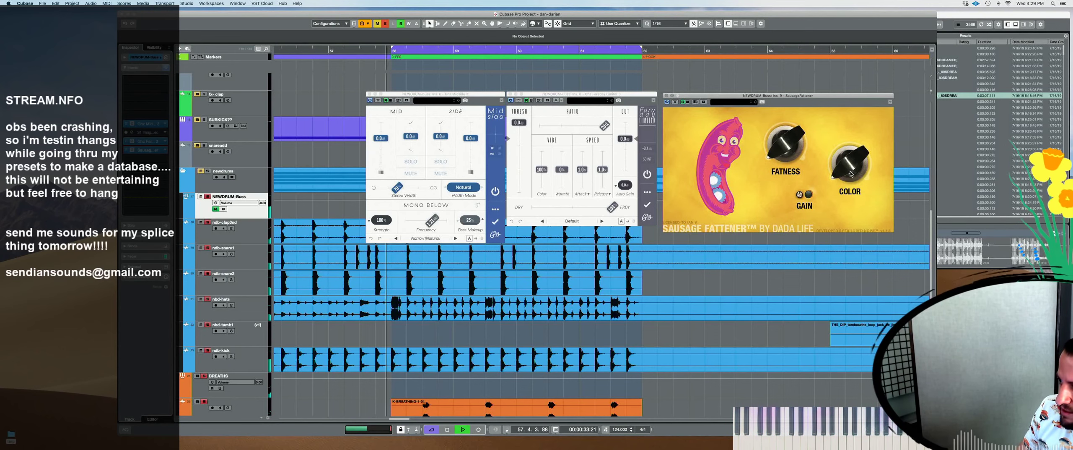
pyautogui.moveTo(792, 146)
pyautogui.press('space')
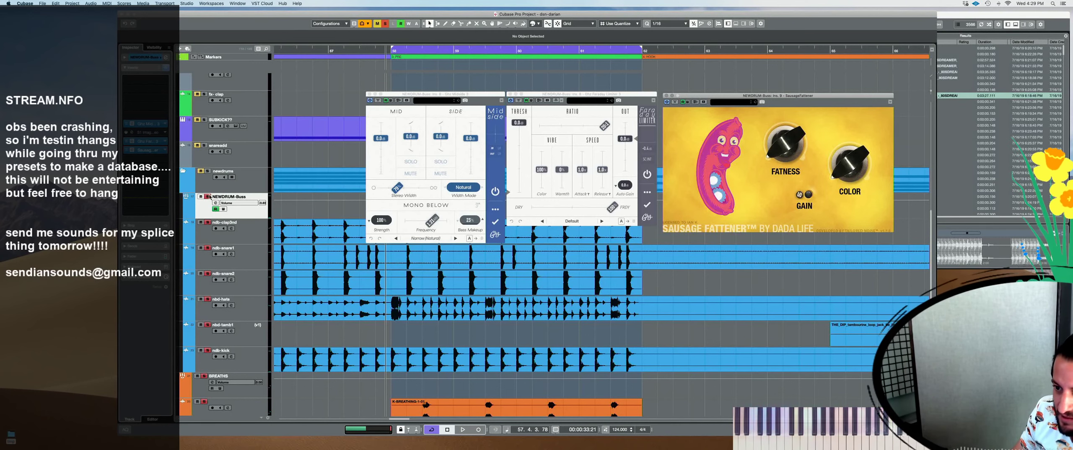
# Unsolo NEWDRUM-Buss and close its three open insert effect windows
pyautogui.click(207, 196)
pyautogui.click(726, 97)
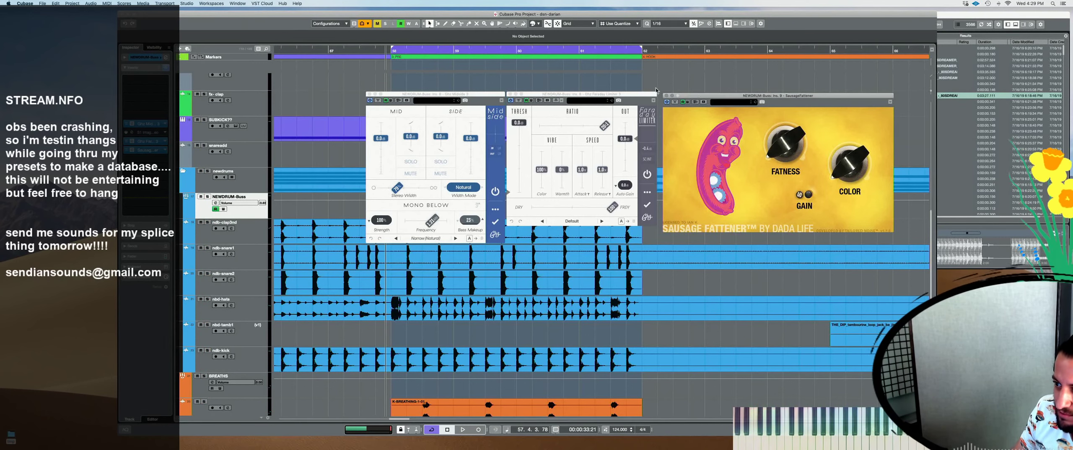
pyautogui.press('super+w')
pyautogui.click(587, 94)
pyautogui.press('super+w')
pyautogui.press('super+w')
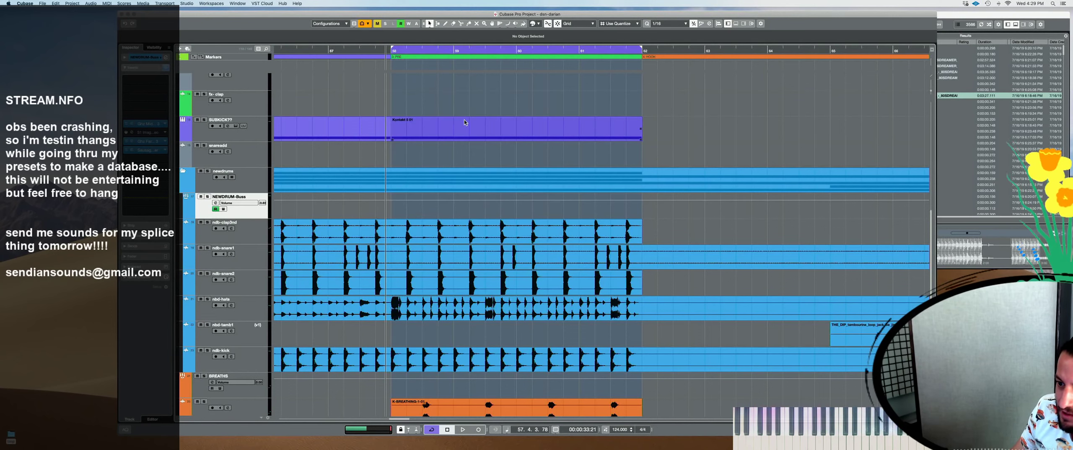
# Select the ndb-kick track and look over the drum arrangement around and after the looped section
pyautogui.scroll(-5, 471, 130)
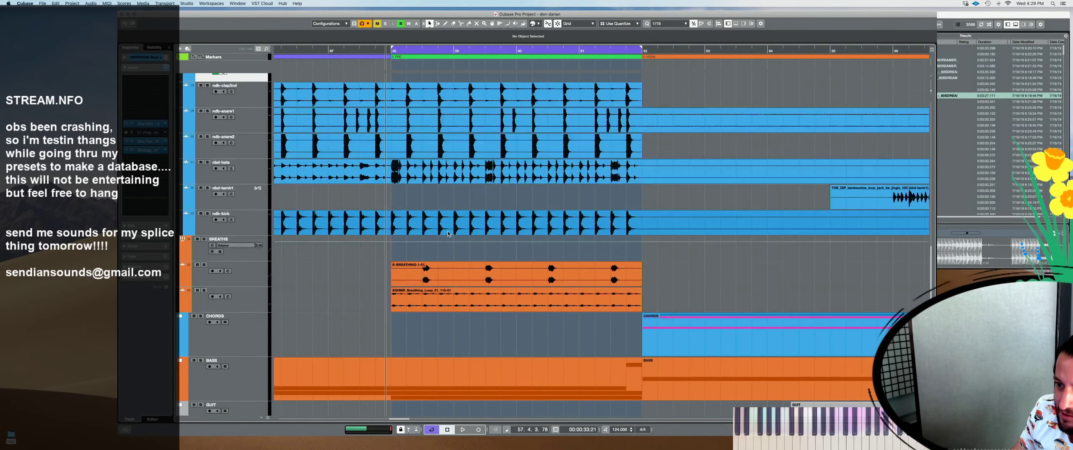
pyautogui.scroll(5, 457, 159)
pyautogui.scroll(-3, 440, 191)
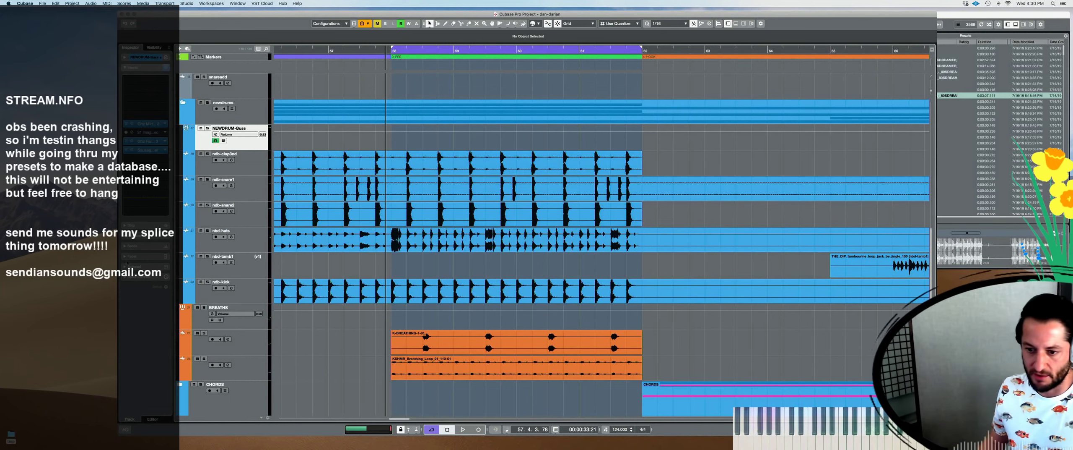
pyautogui.click(240, 296)
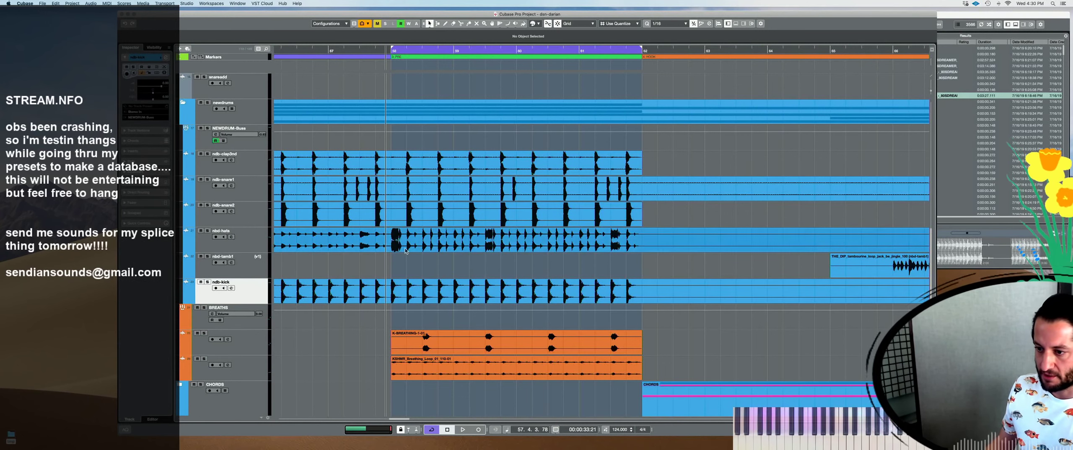
pyautogui.scroll(-3, 426, 240)
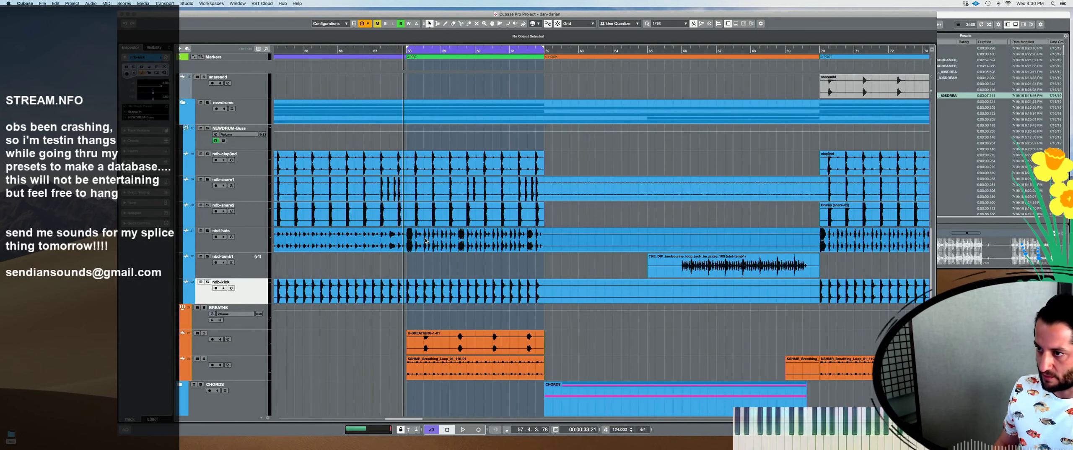
# Try to open the DSN-DUA7.cpr project from the Don't Start Now folder, declining its newer backup project and choosing to delete that backup
pyautogui.press('super+o')
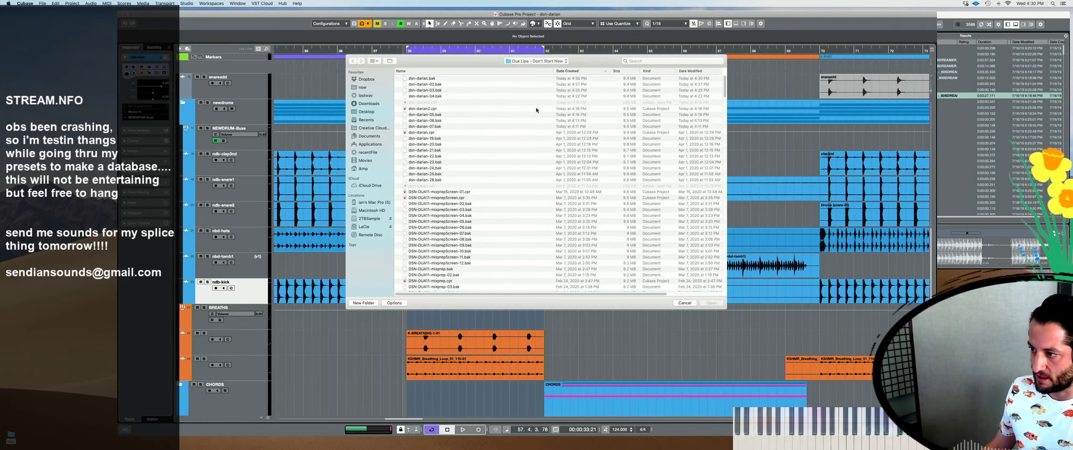
pyautogui.moveTo(725, 93); pyautogui.dragTo(727, 185)
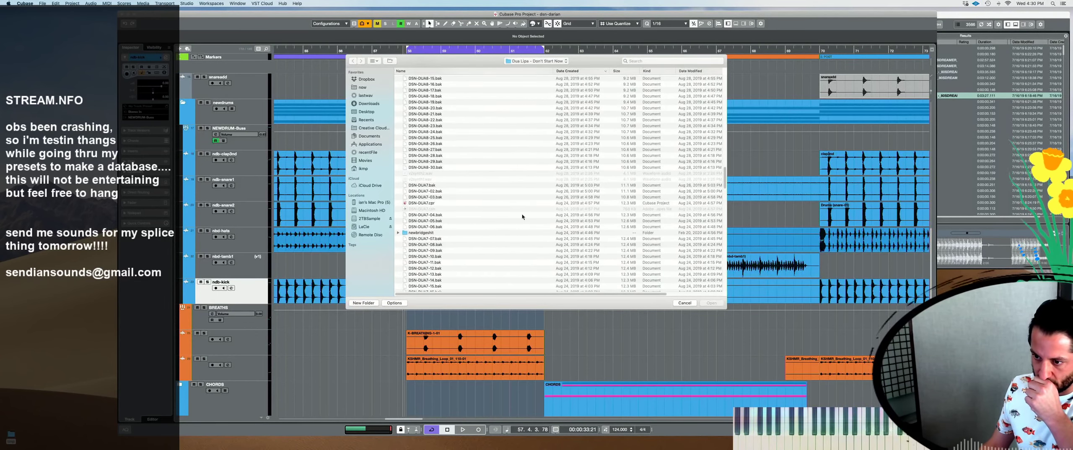
pyautogui.doubleClick(428, 205)
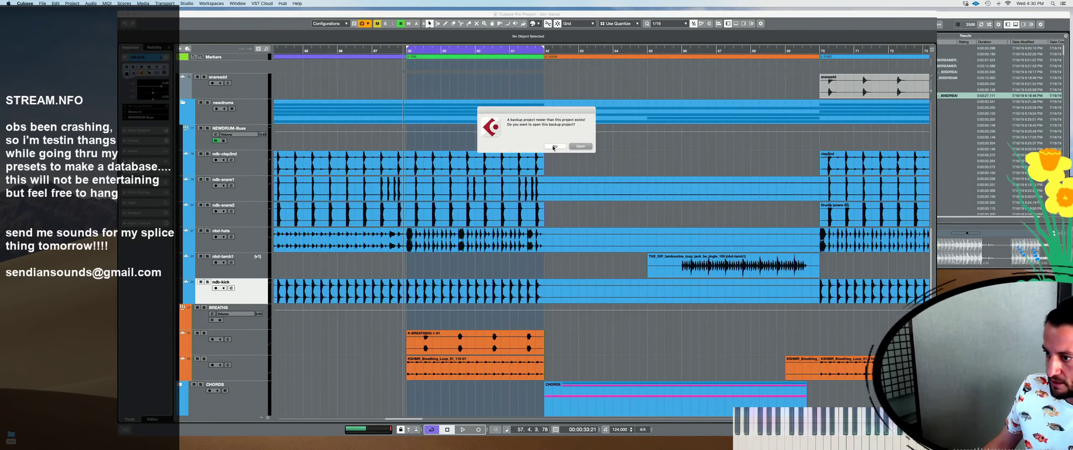
pyautogui.click(554, 147)
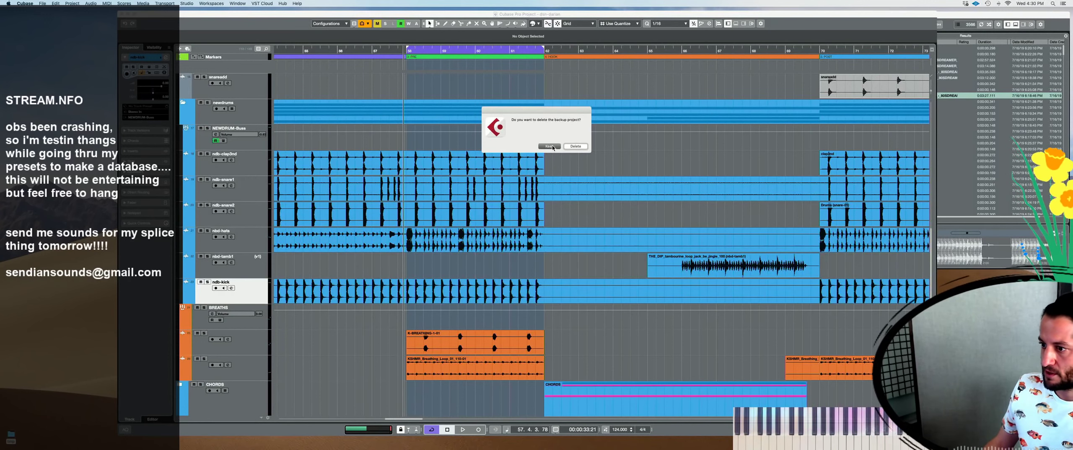
pyautogui.click(575, 146)
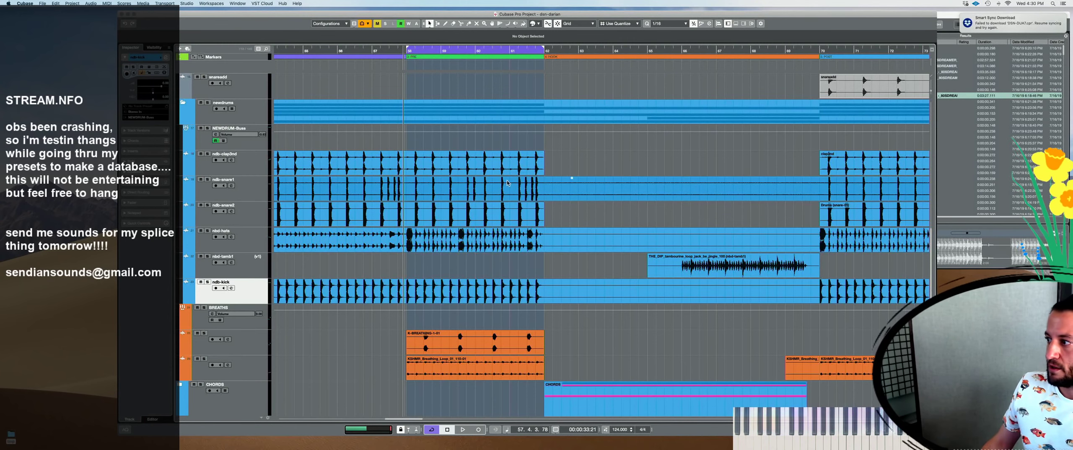
pyautogui.moveTo(1072, 2)
pyautogui.click(729, 126)
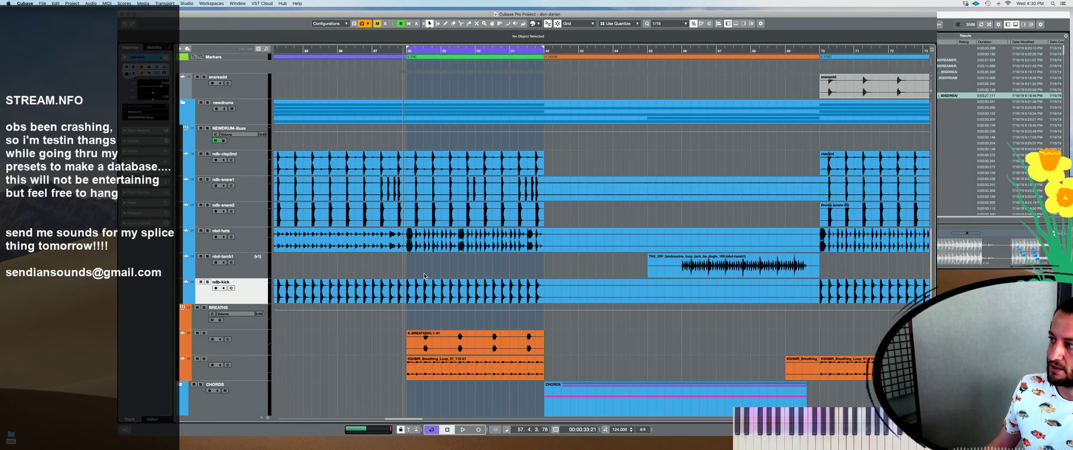
# Solo only the selected ndb-kick track and play it from just before bar 58 at a closer waveform zoom
pyautogui.press('h')
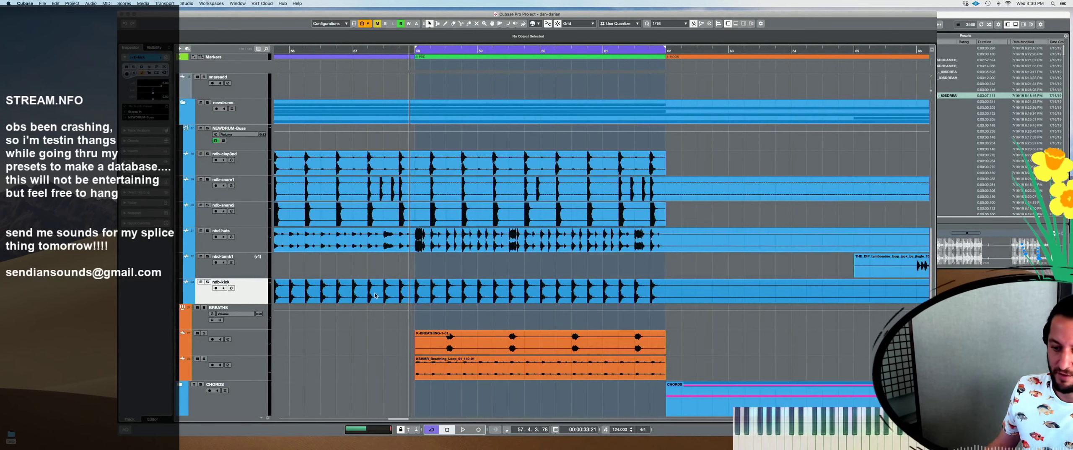
pyautogui.press('s')
pyautogui.press('space')
pyautogui.press('h')
pyautogui.press('space')
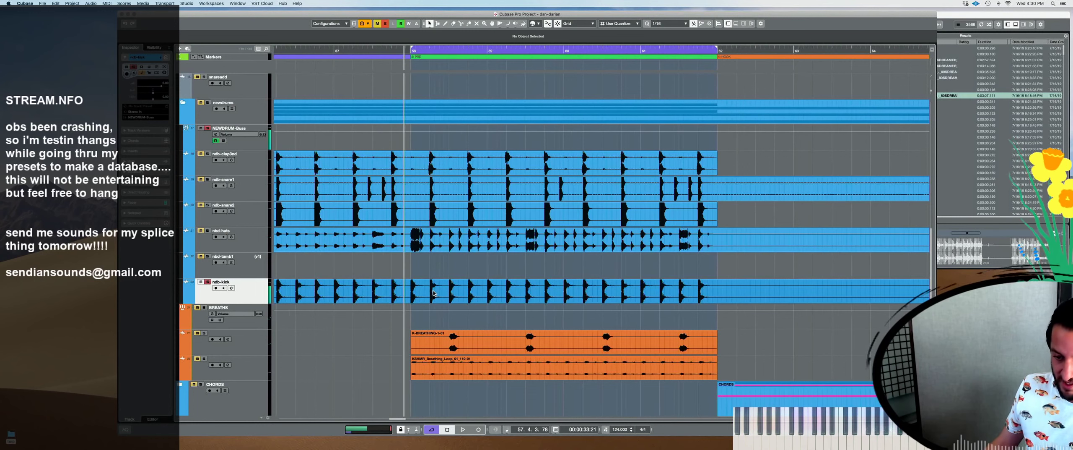
pyautogui.press('s')
pyautogui.press('h')
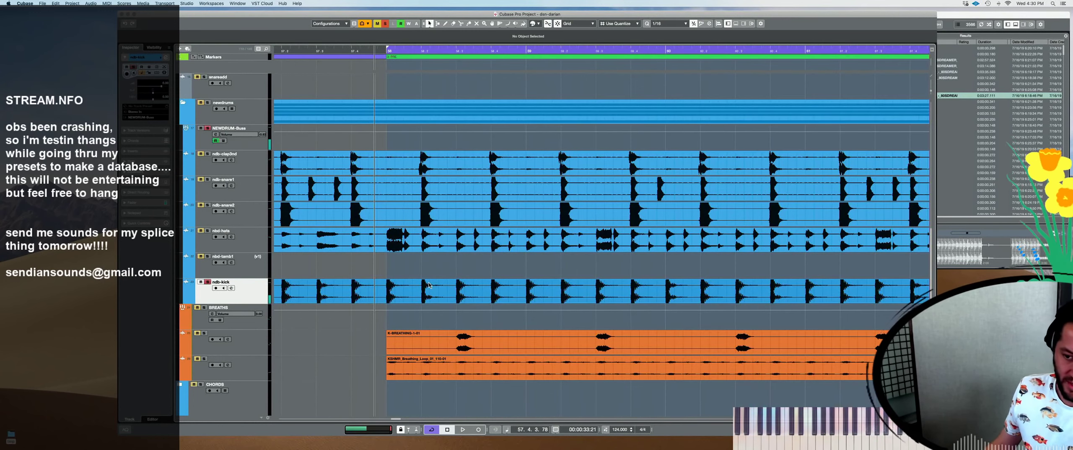
pyautogui.press('space')
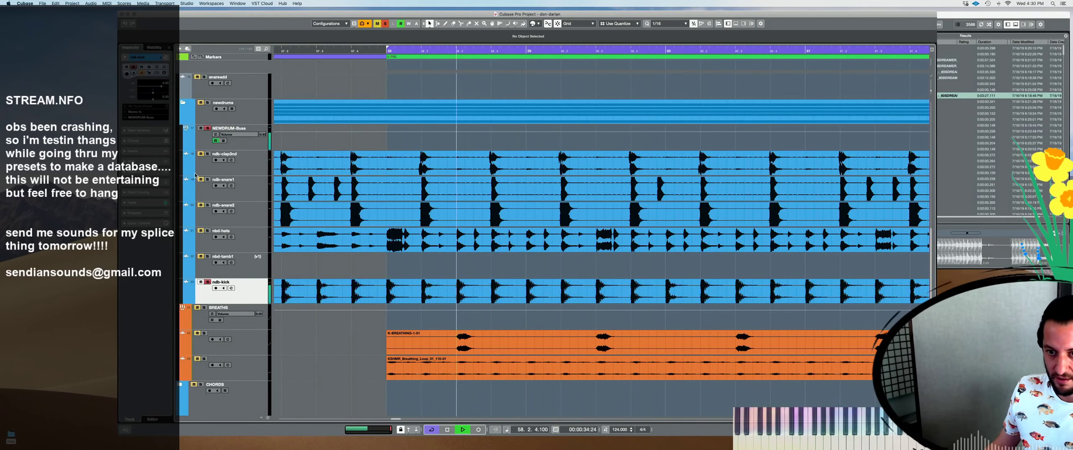
# Check the ndb-kick channel settings and EQ while it plays, close them, stop playback and unsolo the track
pyautogui.press('e')
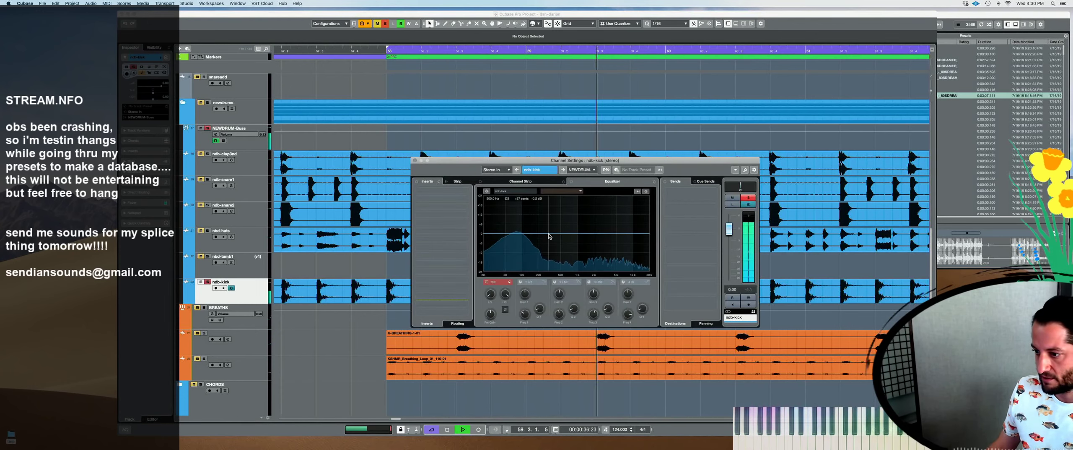
pyautogui.press('space')
pyautogui.click(414, 160)
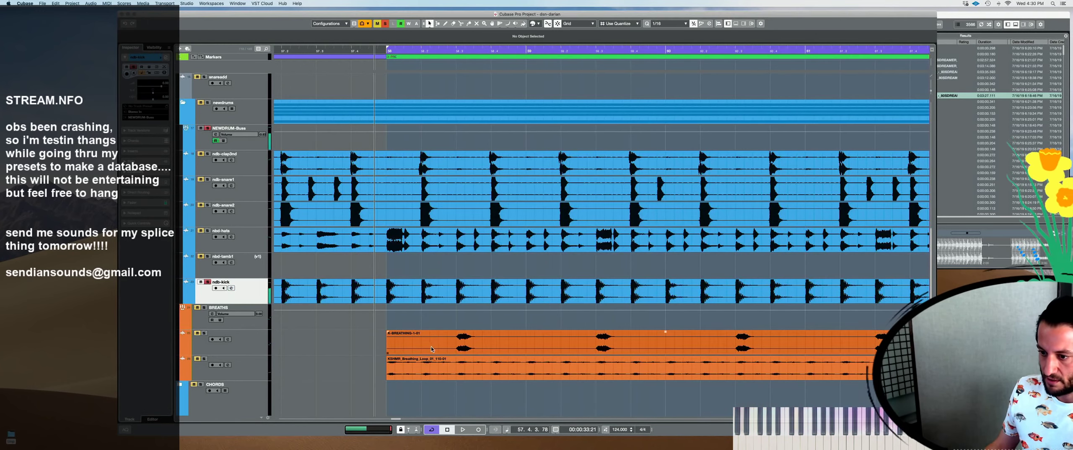
pyautogui.press('g')
pyautogui.press('s')
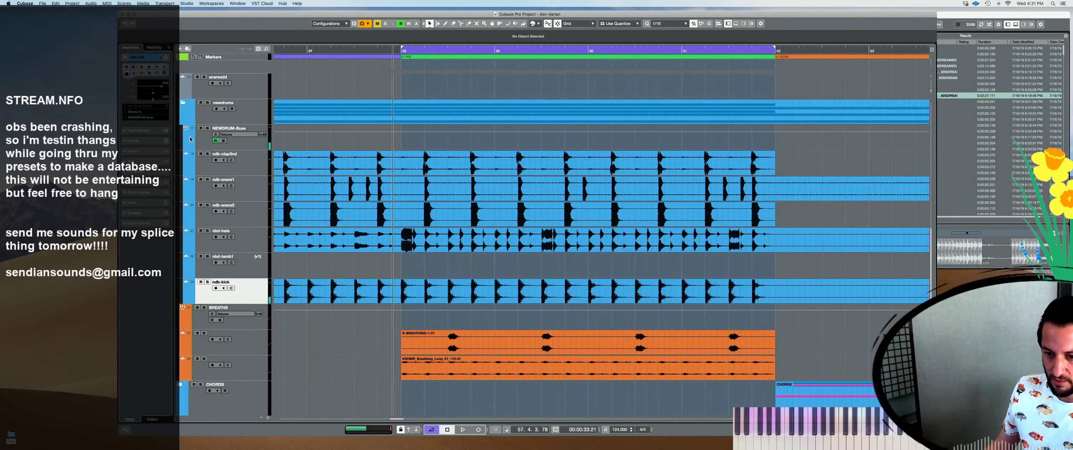
# Solo the SUBKICK?? track, play it through the looped section, unsolo it during playback and stop
pyautogui.press('s')
pyautogui.scroll(10, 401, 245)
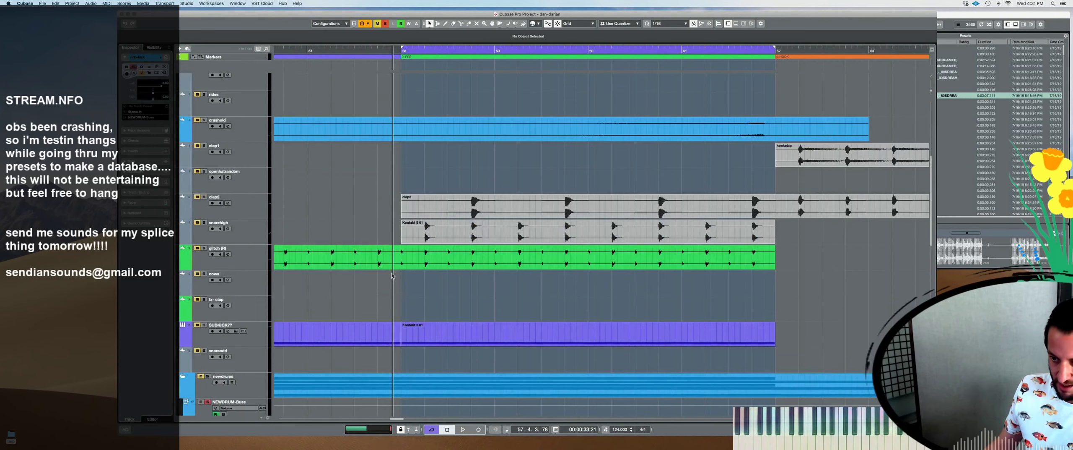
pyautogui.click(249, 343)
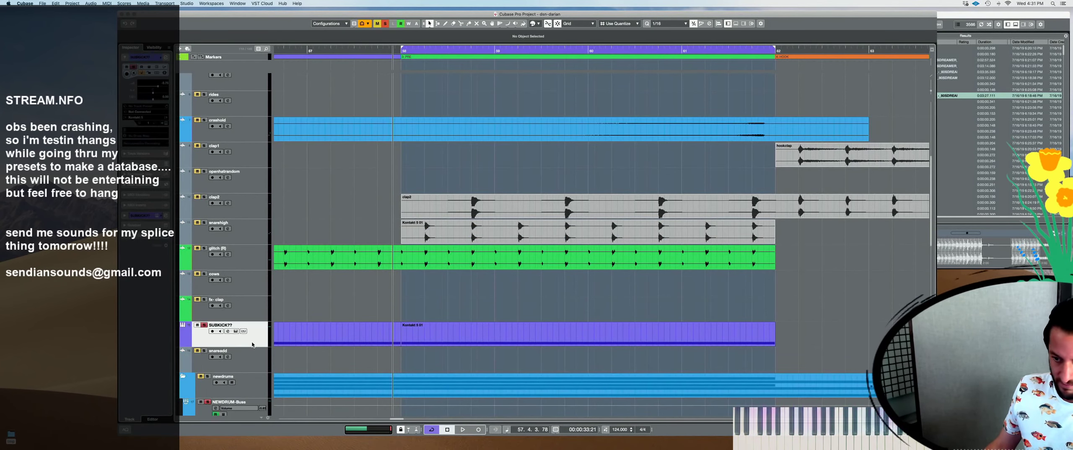
pyautogui.press('space')
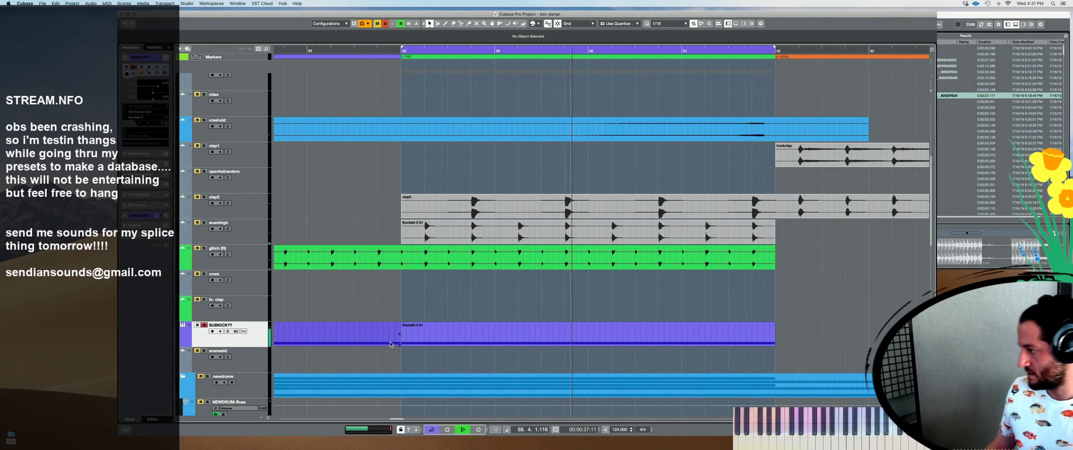
pyautogui.press('s')
pyautogui.press('space')
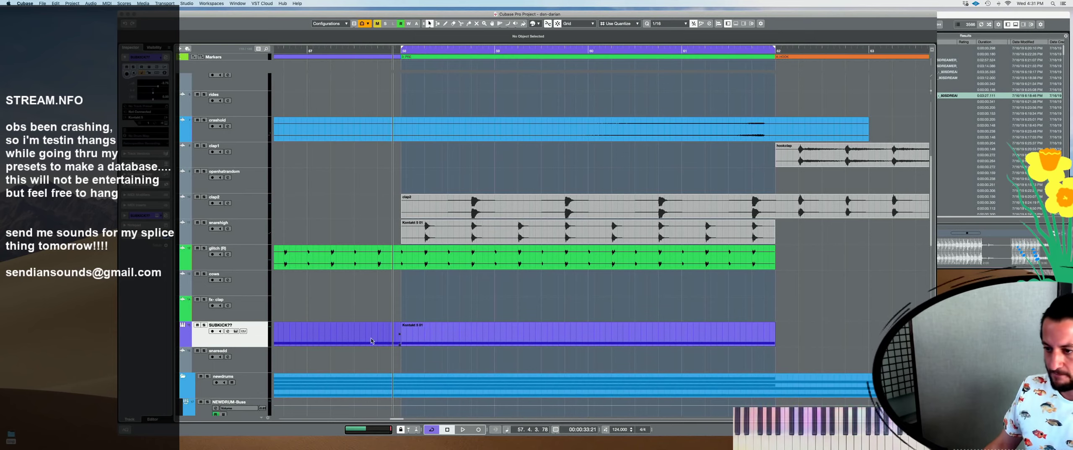
# Set the loop range to the HOOK section from bar 62 to 70 and start playback from its beginning
pyautogui.scroll(-15, 372, 341)
pyautogui.scroll(-3, 443, 312)
pyautogui.scroll(5, 429, 201)
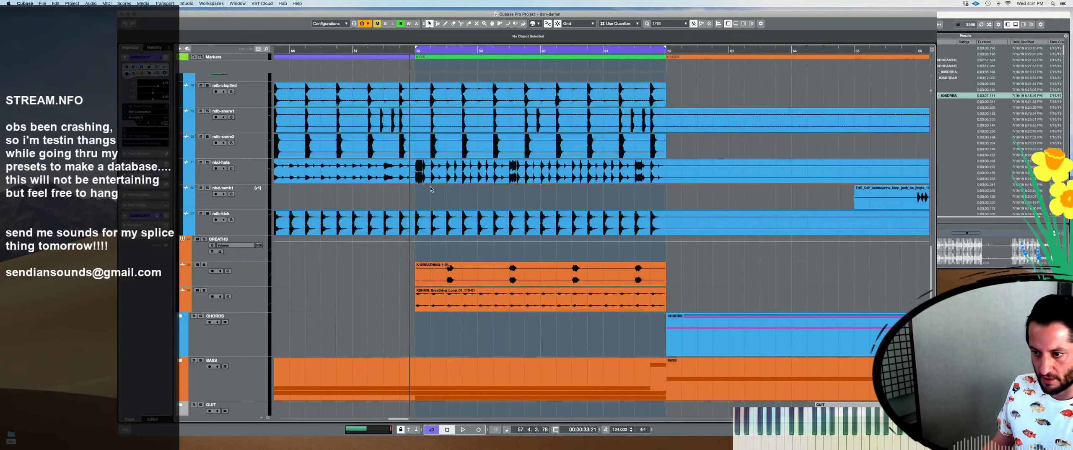
pyautogui.scroll(5, 431, 188)
pyautogui.scroll(-2, 431, 209)
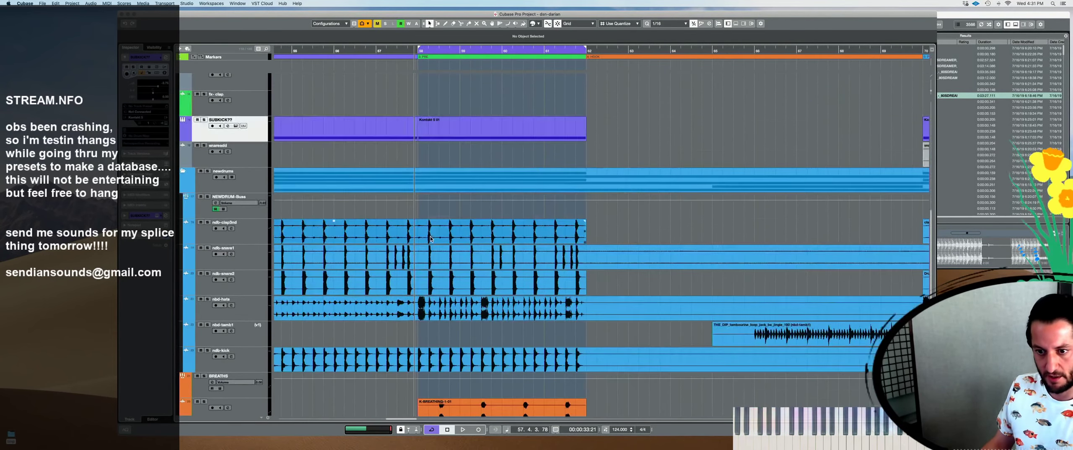
pyautogui.scroll(12, 430, 238)
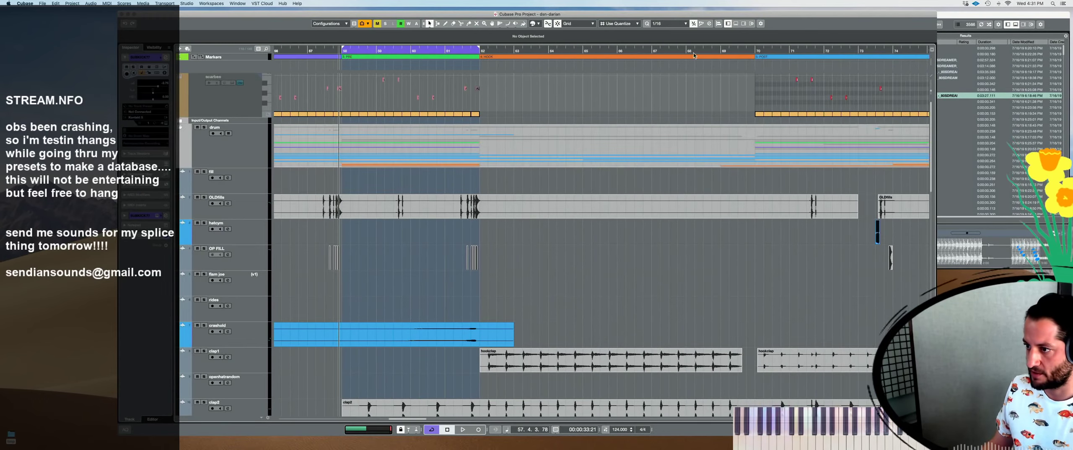
pyautogui.click(673, 63)
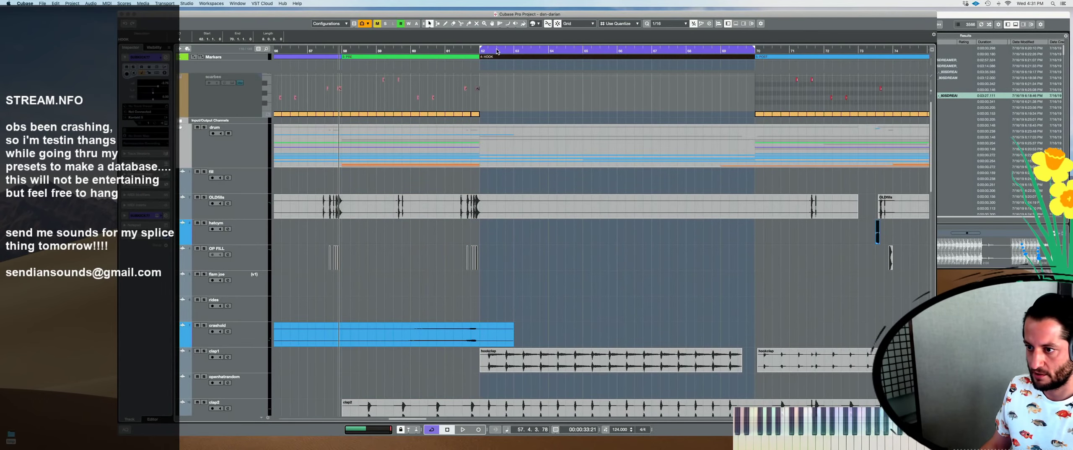
pyautogui.press('KP_1')
pyautogui.press('space')
# Solo the drum folder during HOOK playback, look over its tracks, and unsolo it
pyautogui.click(459, 161)
pyautogui.press('s')
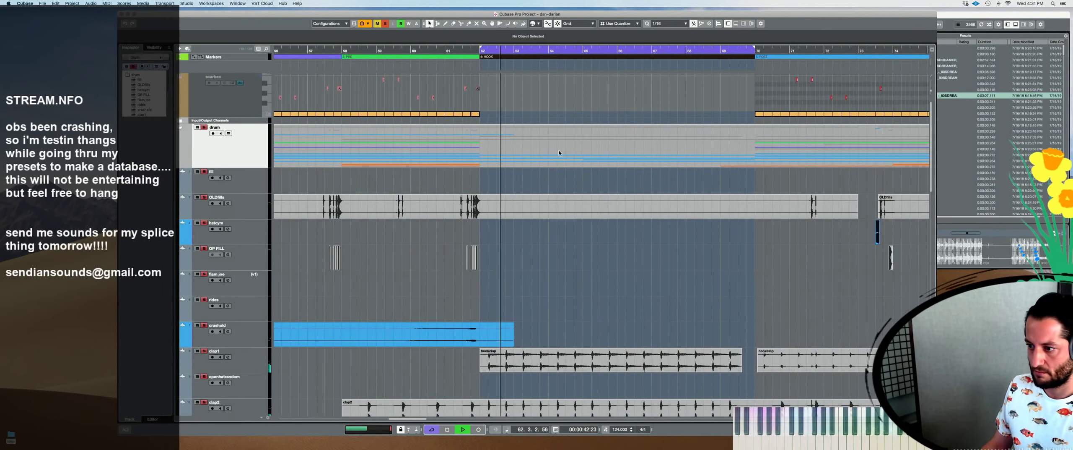
pyautogui.hscroll(5, 571, 154)
pyautogui.scroll(-3, 582, 155)
pyautogui.scroll(-5, 579, 156)
pyautogui.press('s')
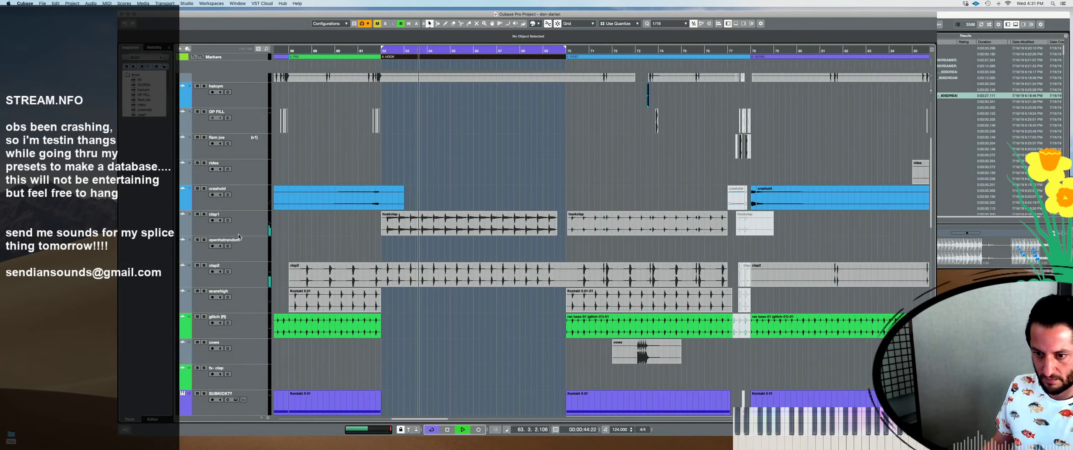
# Audition clap1 and clap2 in the HOOK section, soloing clap2 and adding clap1 so both play together
pyautogui.click(237, 226)
pyautogui.press('s')
pyautogui.press('h')
pyautogui.press('space')
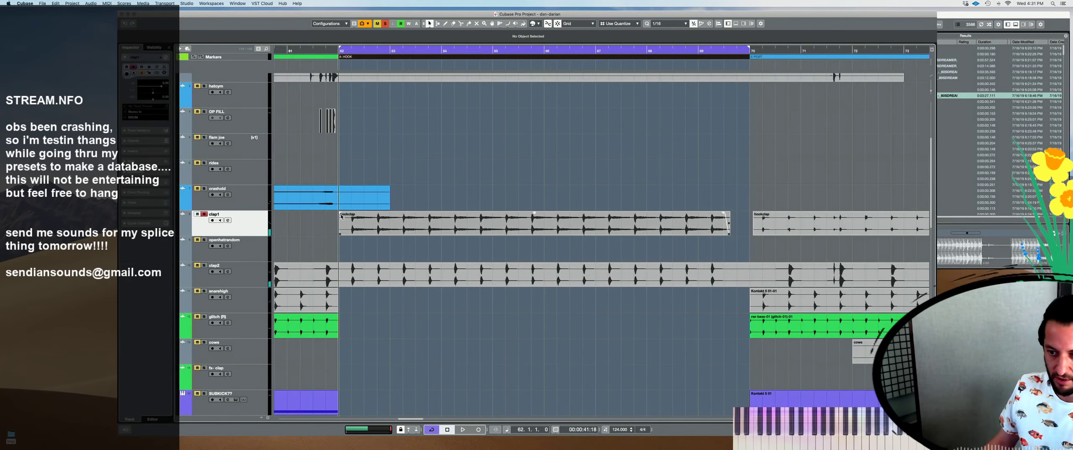
pyautogui.press('space')
pyautogui.click(246, 282)
pyautogui.press('s')
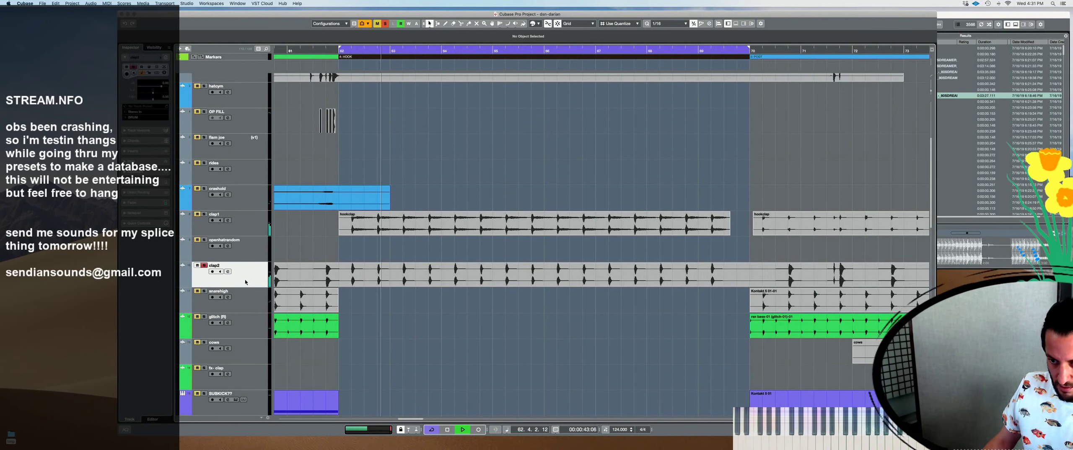
pyautogui.keyDown('super'); pyautogui.click(250, 230); pyautogui.keyUp('super')
pyautogui.press('s')
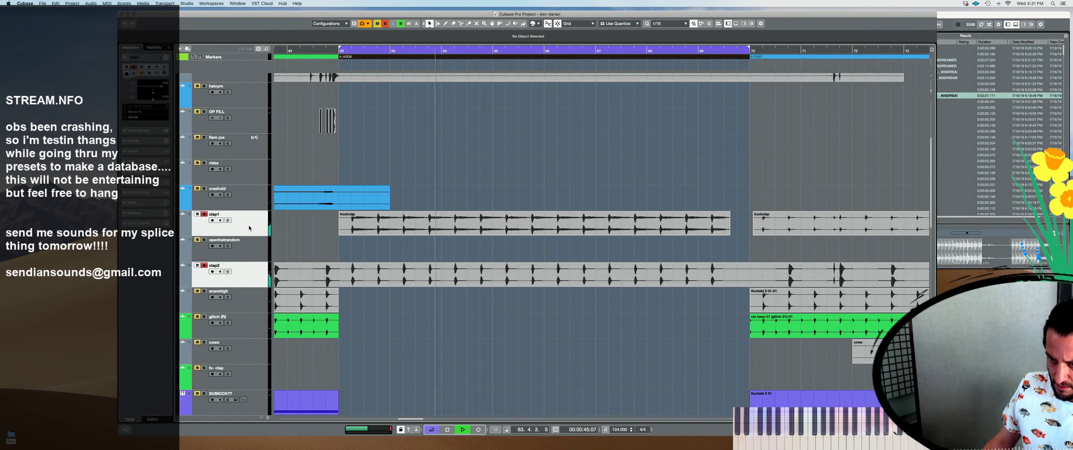
pyautogui.press('space')
# Solo the newdrums folder, play the HOOK section, and select the tambourine loop clip on the nbd-tamb1 track
pyautogui.scroll(-5, 455, 295)
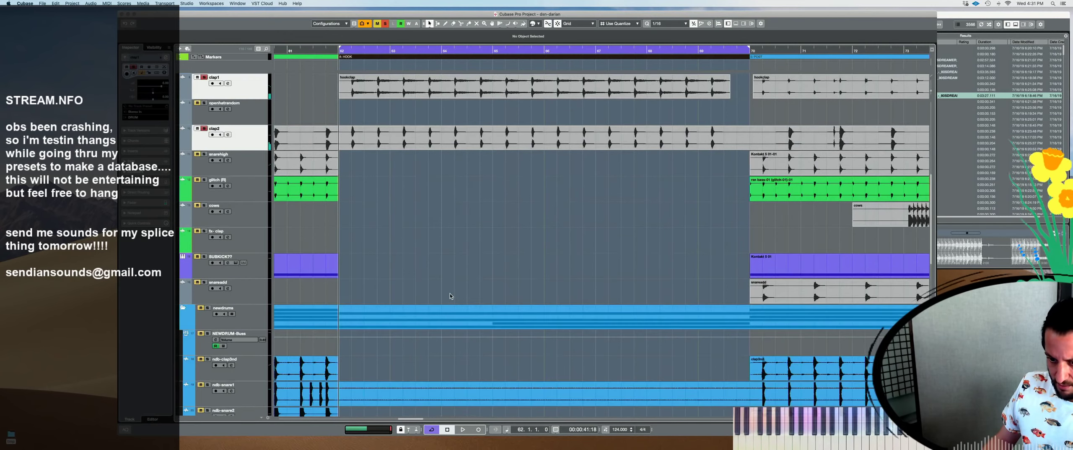
pyautogui.scroll(-8, 359, 317)
pyautogui.press('space')
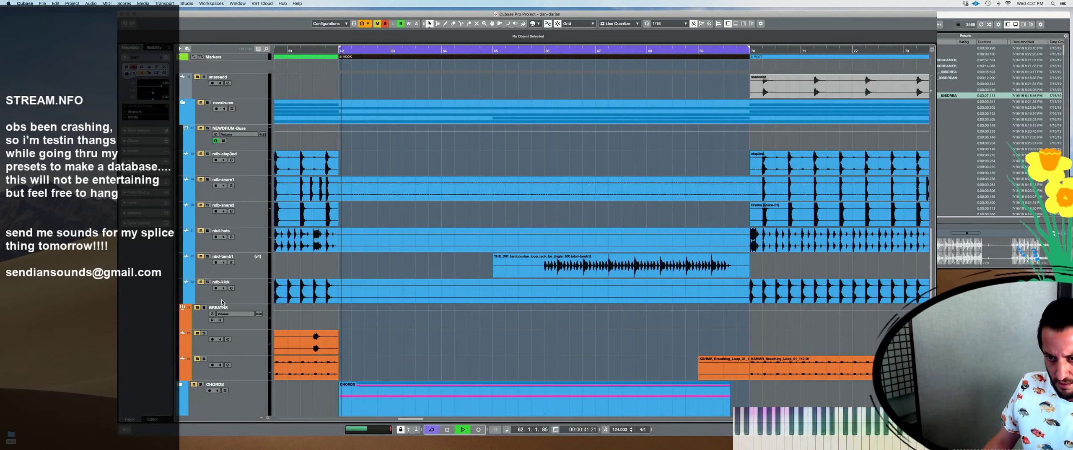
pyautogui.click(250, 119)
pyautogui.press('s')
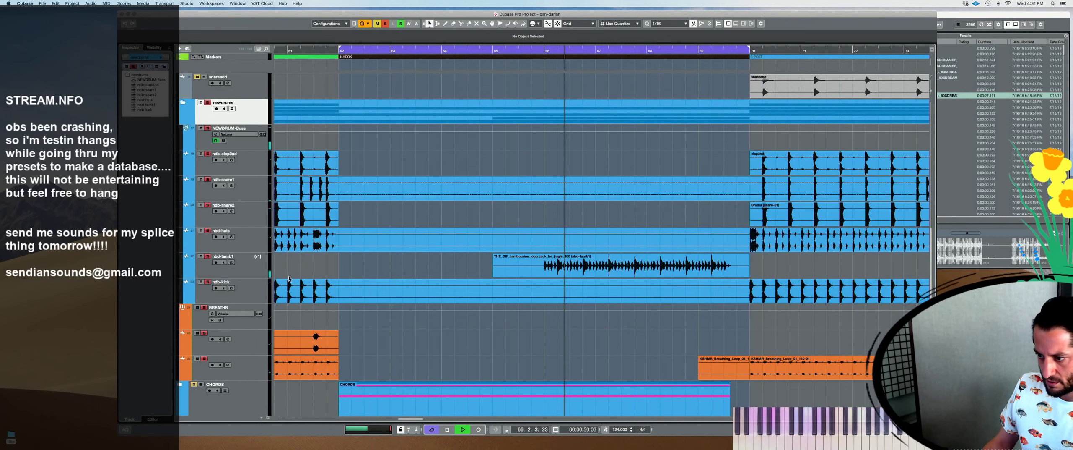
pyautogui.click(493, 270)
pyautogui.scroll(-5, 489, 277)
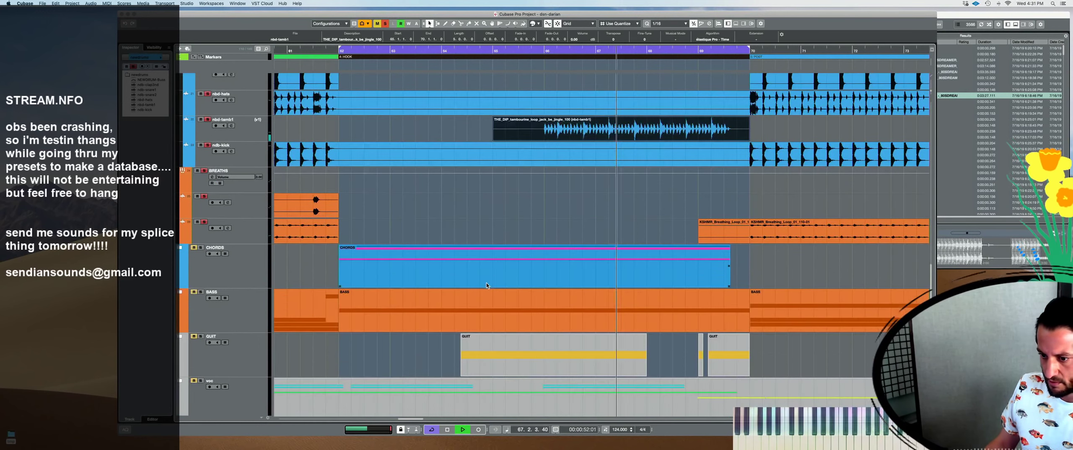
pyautogui.scroll(-4, 486, 256)
pyautogui.scroll(13, 487, 258)
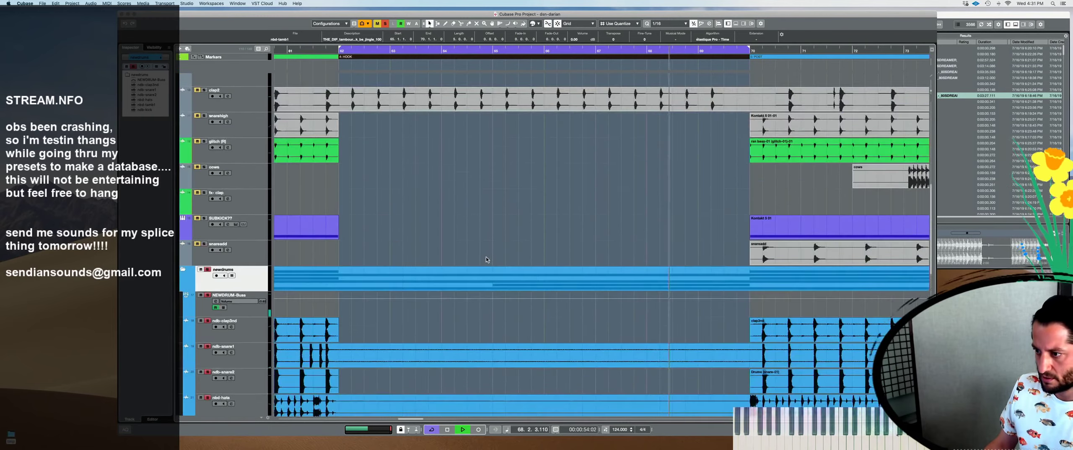
pyautogui.scroll(-11, 487, 260)
pyautogui.press('space')
# Audition the FX folder on its own, unsolo it, and expand it to show its tracks
pyautogui.click(243, 397)
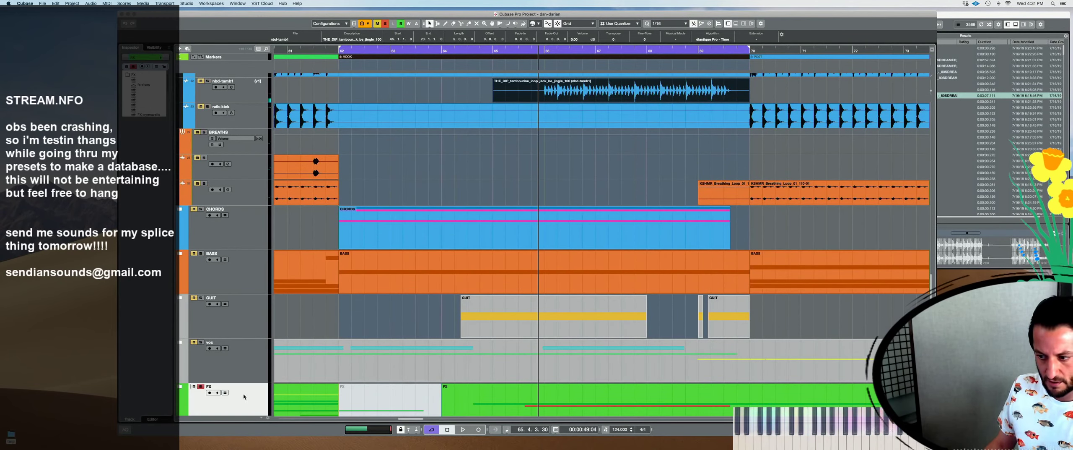
pyautogui.press('space')
pyautogui.scroll(-3, 418, 291)
pyautogui.press('space')
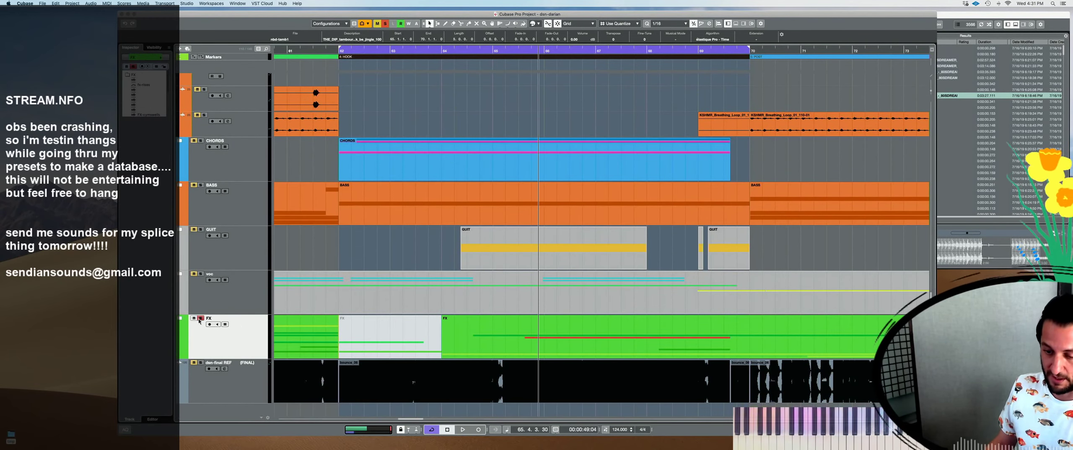
pyautogui.click(179, 321)
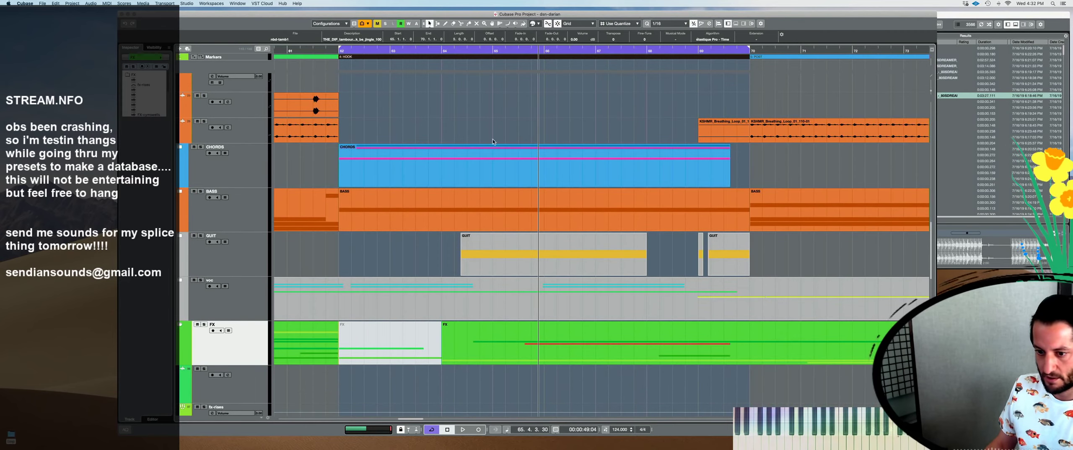
# Play the HOOK section and solo the fx-stringrise4 track inside the FX folder, stopping at a closer waveform zoom
pyautogui.press('space')
pyautogui.scroll(-5, 462, 275)
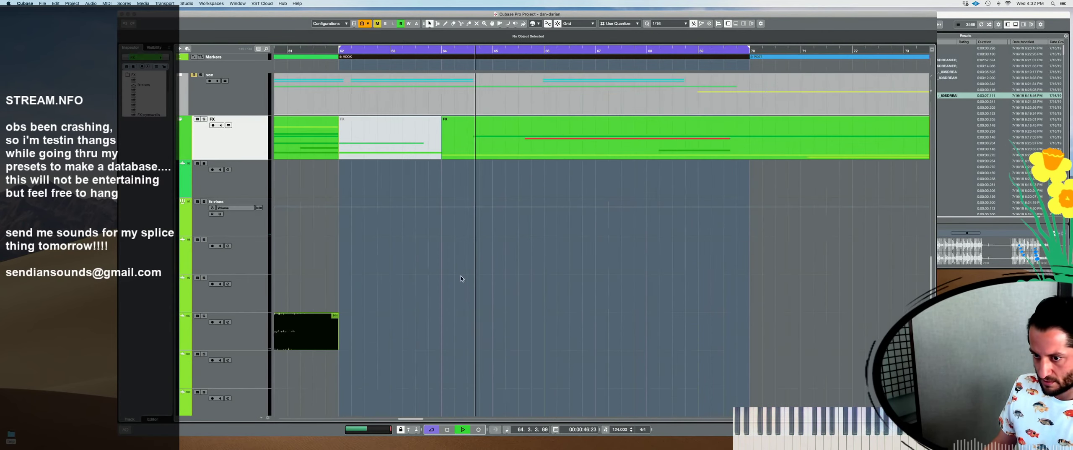
pyautogui.scroll(-2, 461, 275)
pyautogui.scroll(-6, 490, 272)
pyautogui.click(251, 255)
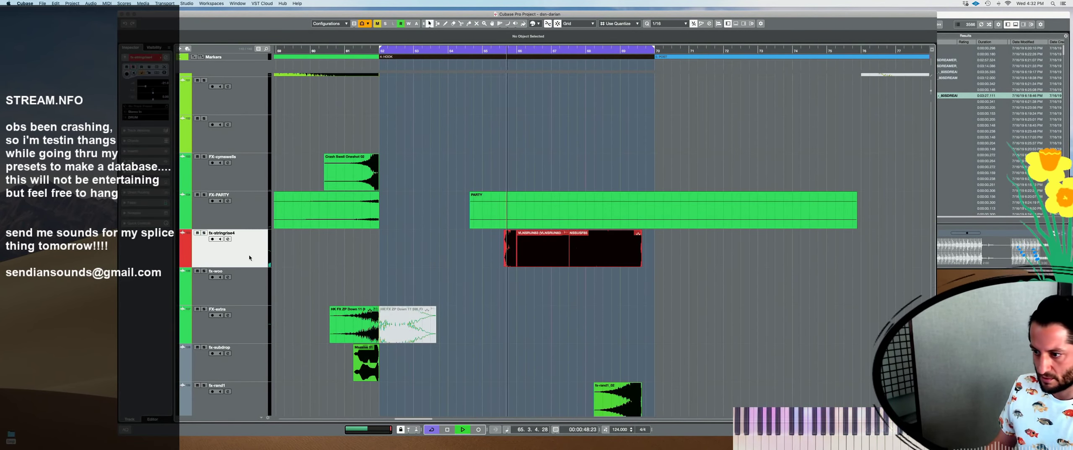
pyautogui.press('s')
pyautogui.scroll(3, 511, 258)
pyautogui.press('h')
pyautogui.press('space')
# Examine the layered string clips on fx-stringrise4 between bars 65 and 70 and place the cursor at their start
pyautogui.click(577, 264)
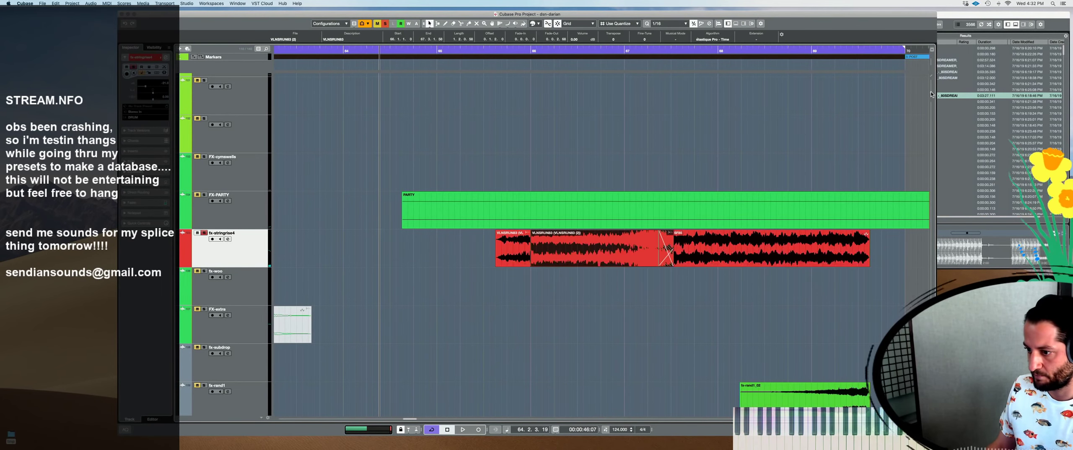
pyautogui.press('g')
pyautogui.press('g')
pyautogui.press('g')
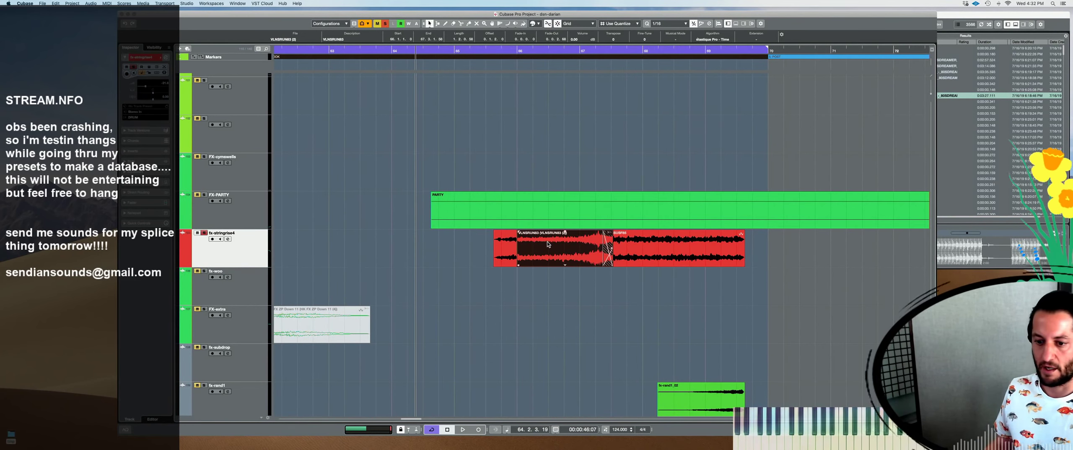
pyautogui.click(496, 116)
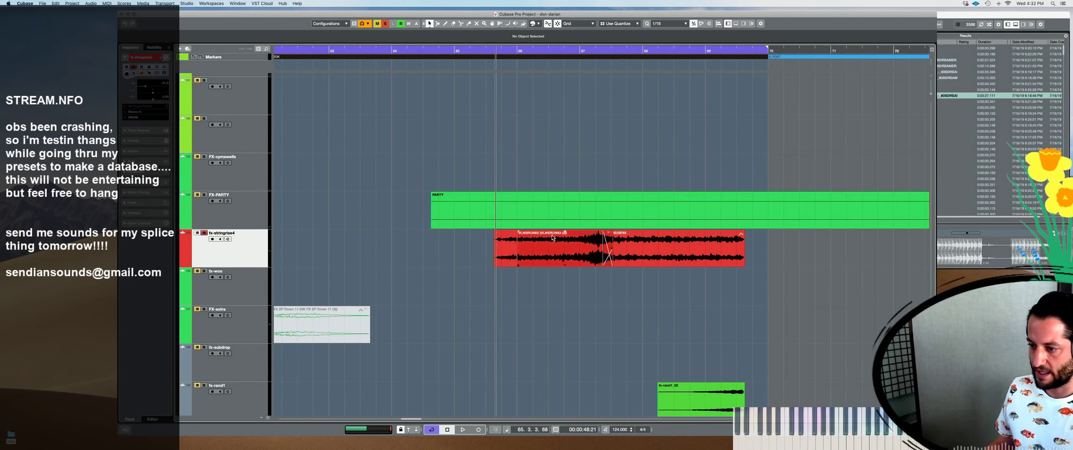
pyautogui.hscroll(-3, 505, 261)
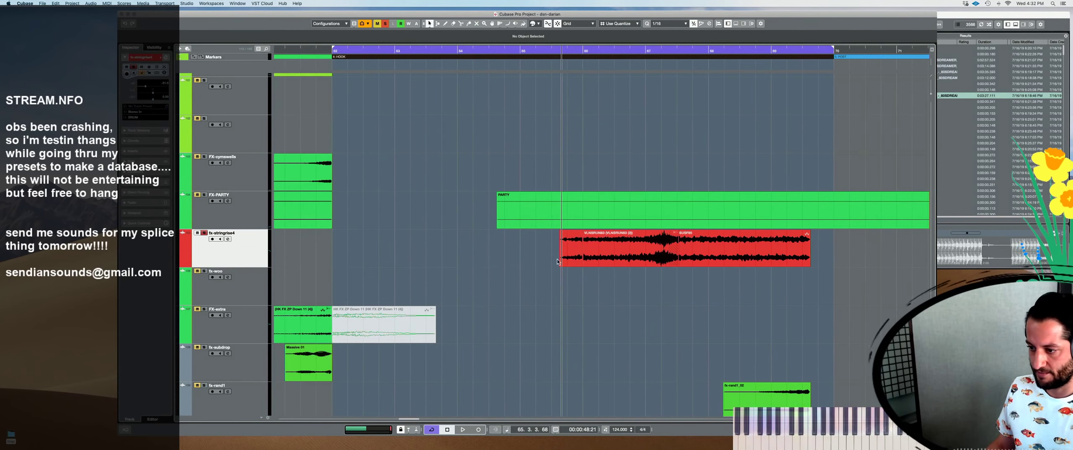
# Try copying the first string clip on fx-stringrise4 to an empty spot after bar 62, play it alone, and undo the copy
pyautogui.moveTo(570, 252); pyautogui.dragTo(514, 275)
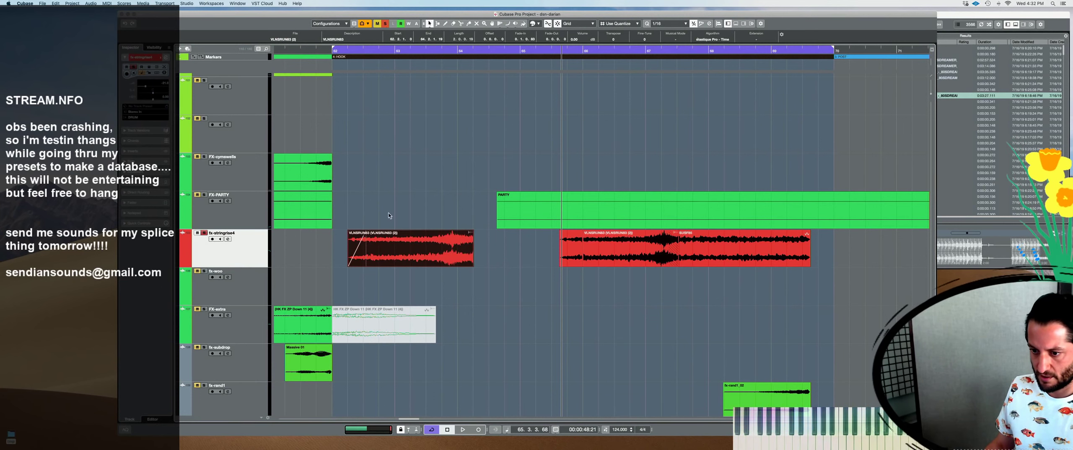
pyautogui.click(389, 213)
pyautogui.press('space')
pyautogui.click(424, 257)
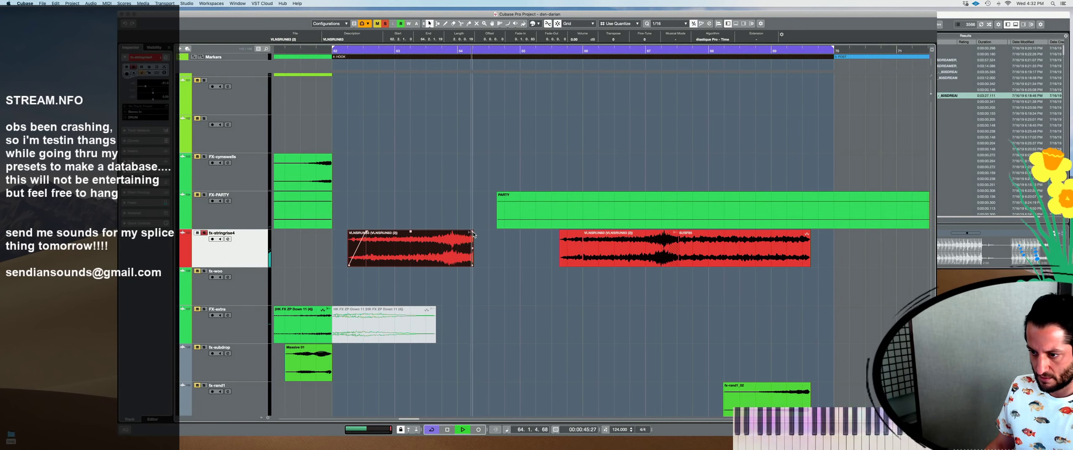
pyautogui.press('space')
pyautogui.press('super+z')
pyautogui.press('super+z')
# Try copying the last string clip on fx-stringrise4 to just after bar 62, play the copy alone, and delete it
pyautogui.moveTo(747, 265)
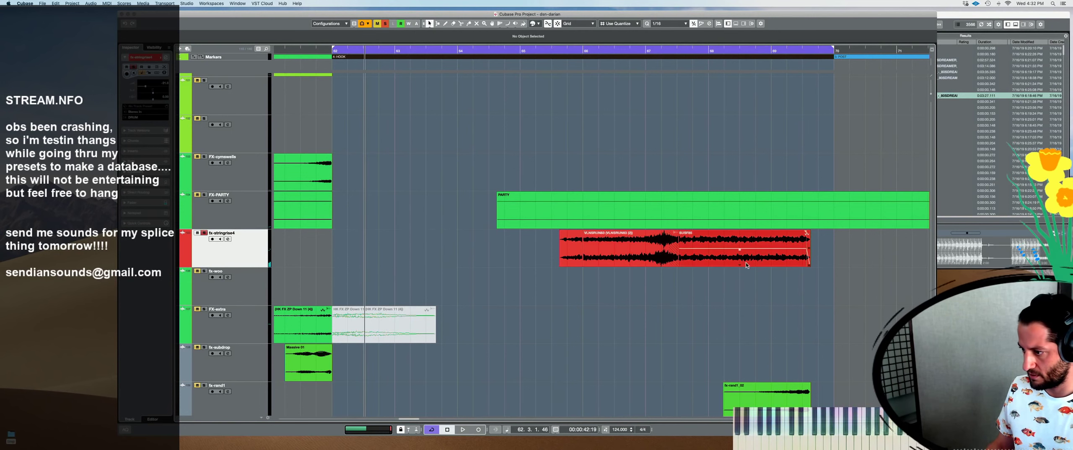
pyautogui.moveTo(744, 263); pyautogui.dragTo(461, 264)
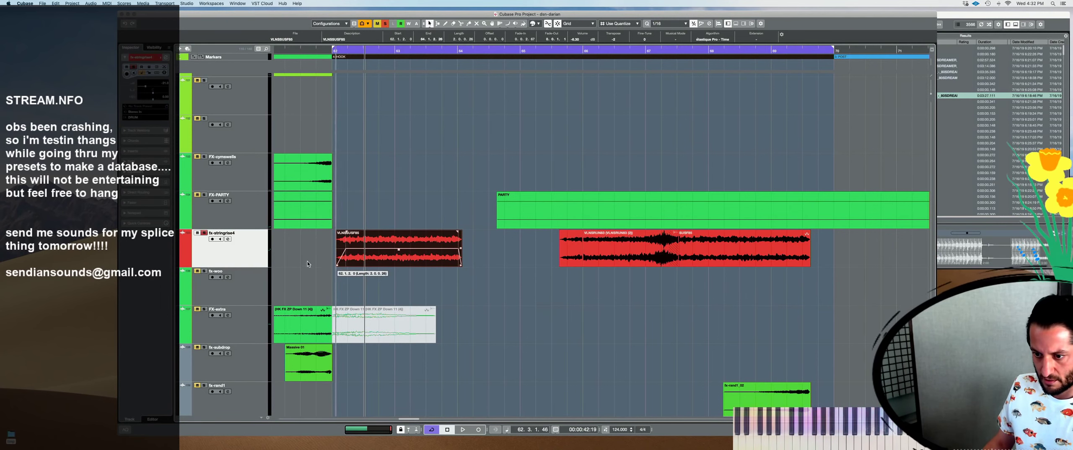
pyautogui.click(341, 209)
pyautogui.click(343, 237)
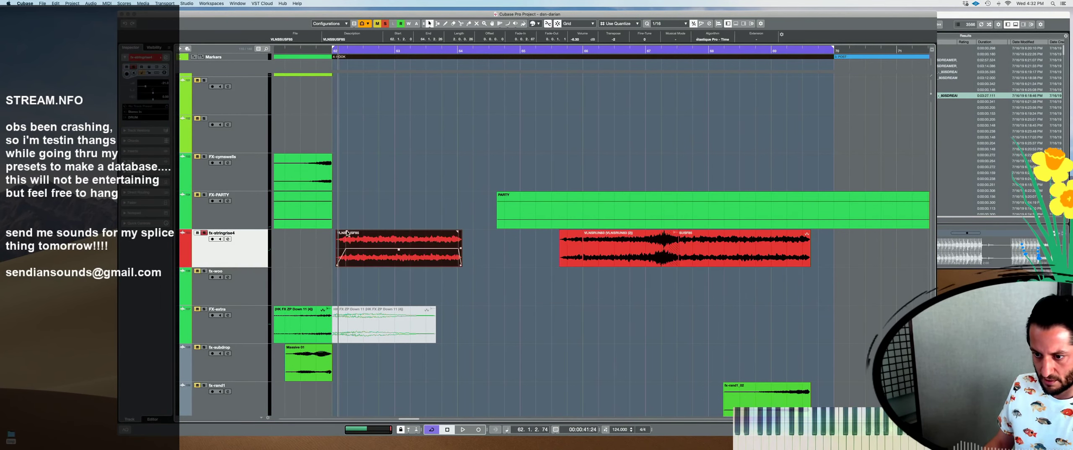
pyautogui.press('space')
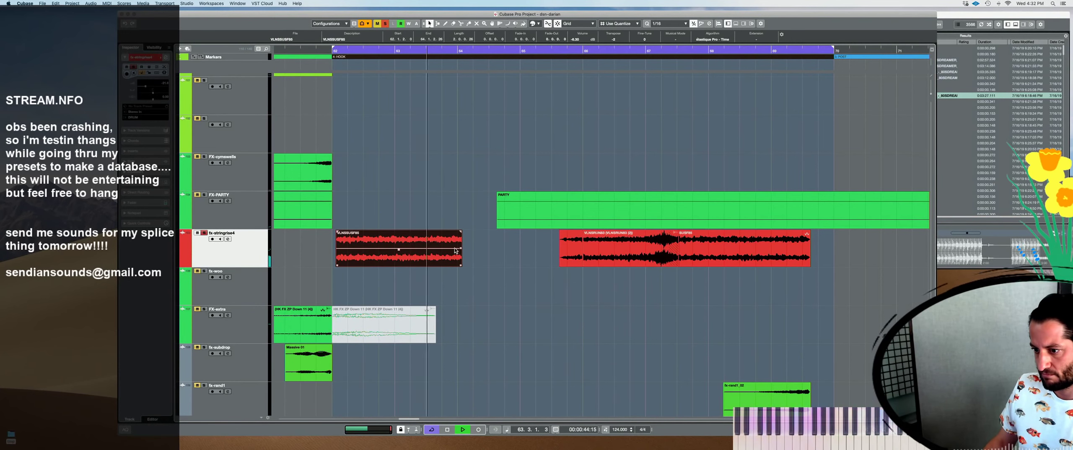
pyautogui.moveTo(456, 253)
pyautogui.press('space')
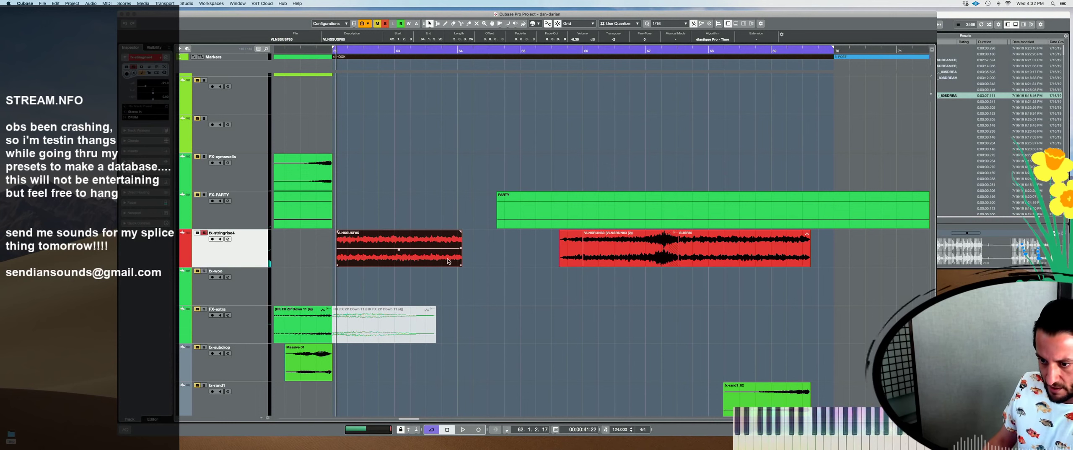
pyautogui.press('Delete')
# Switch to MediaBay, search for "vlnssus", and direct the search to the samples folder listed below The Launch Sept 22
pyautogui.click(973, 16)
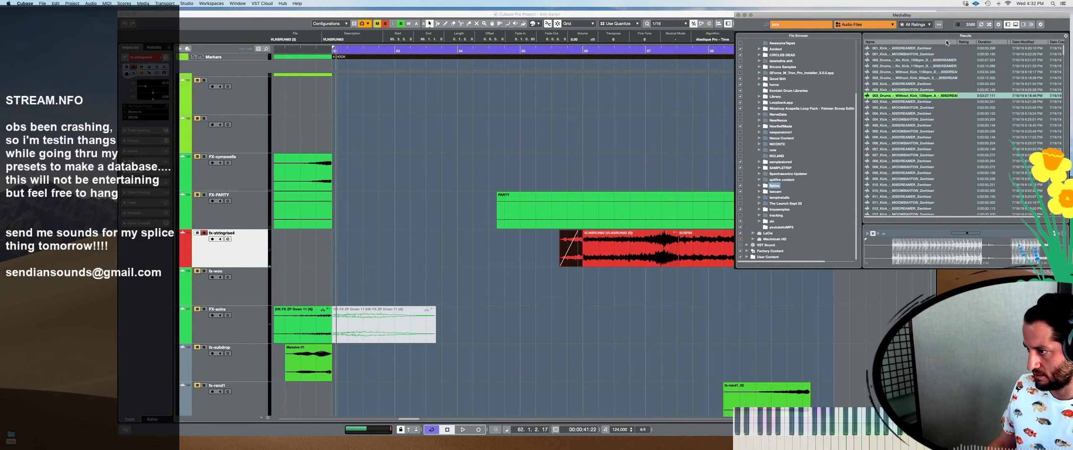
pyautogui.click(792, 24)
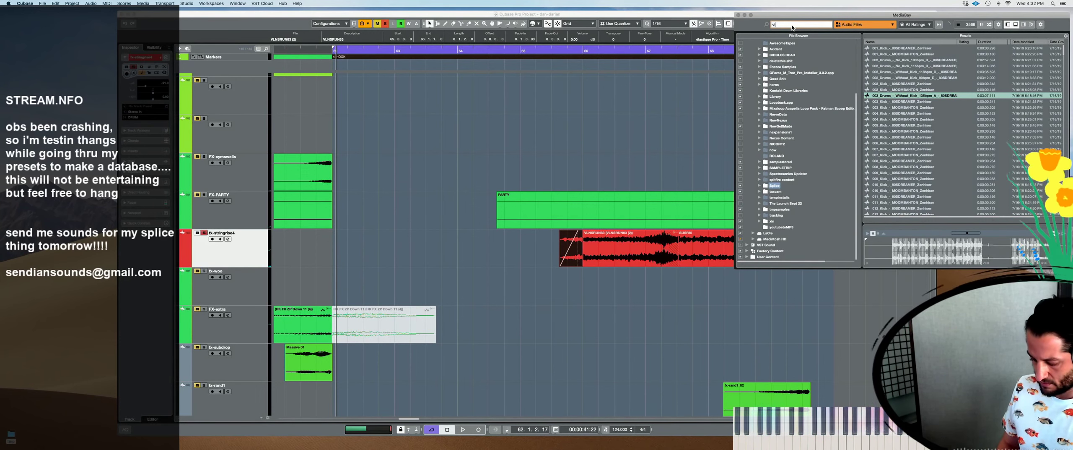
pyautogui.write('vlnsrusus')
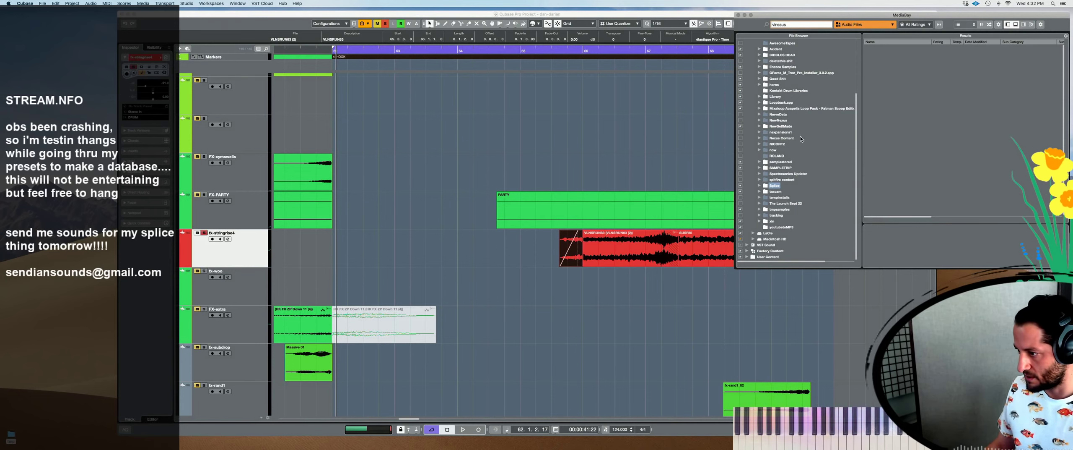
pyautogui.click(780, 209)
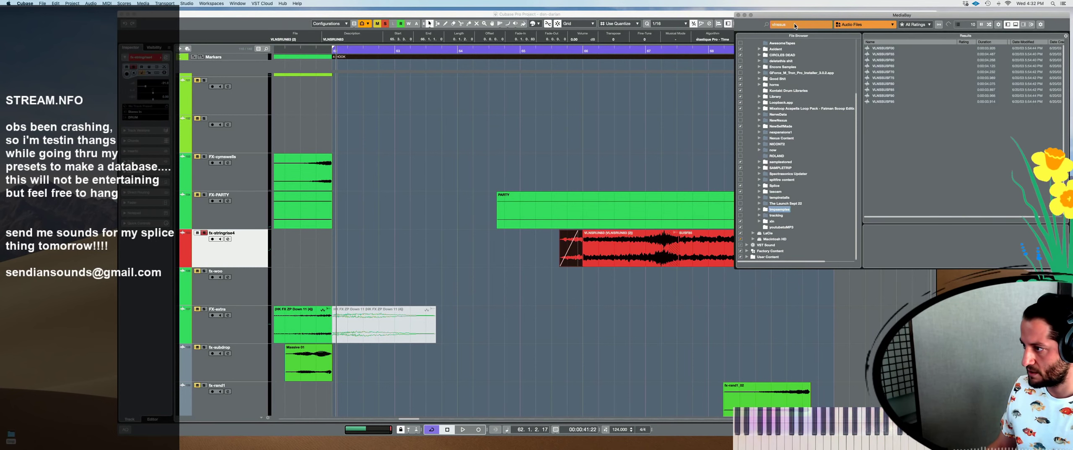
# Preview the sustained violin samples in the results one after another, beginning with the first
pyautogui.click(885, 49)
pyautogui.press('Down')
pyautogui.press('Down')
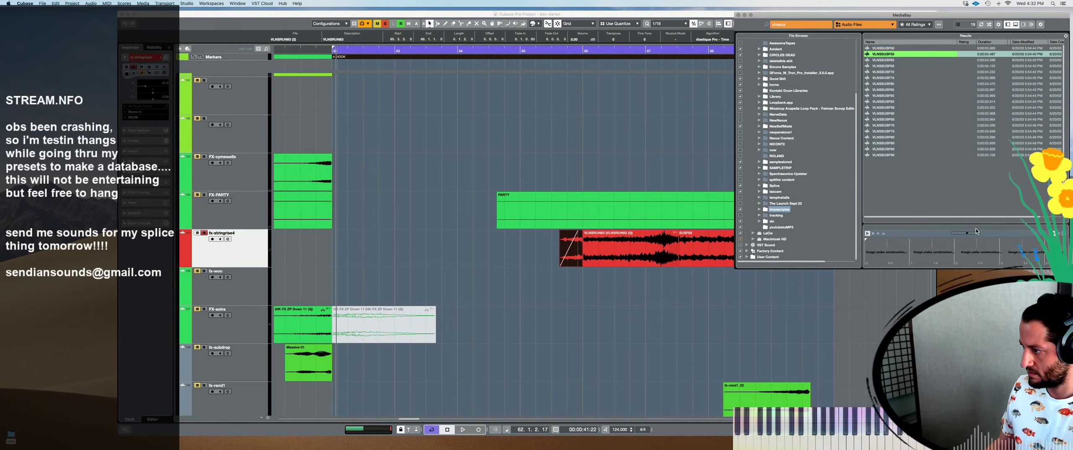
pyautogui.press('Down')
pyautogui.press('Down')
pyautogui.press('Down')
pyautogui.press('Down')
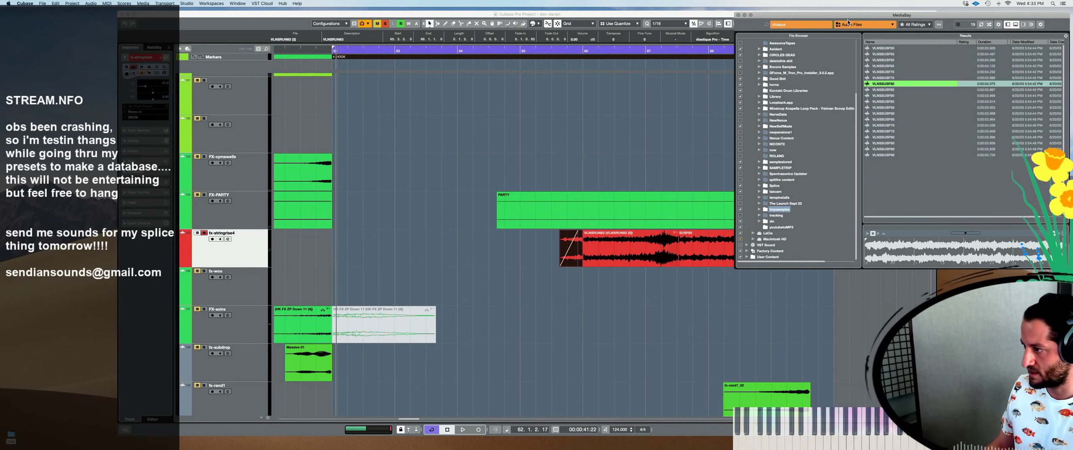
# Expand the selected samples folder and its The Orchestral Collection subfolder to show the partition folders
pyautogui.click(759, 209)
pyautogui.scroll(-6, 794, 216)
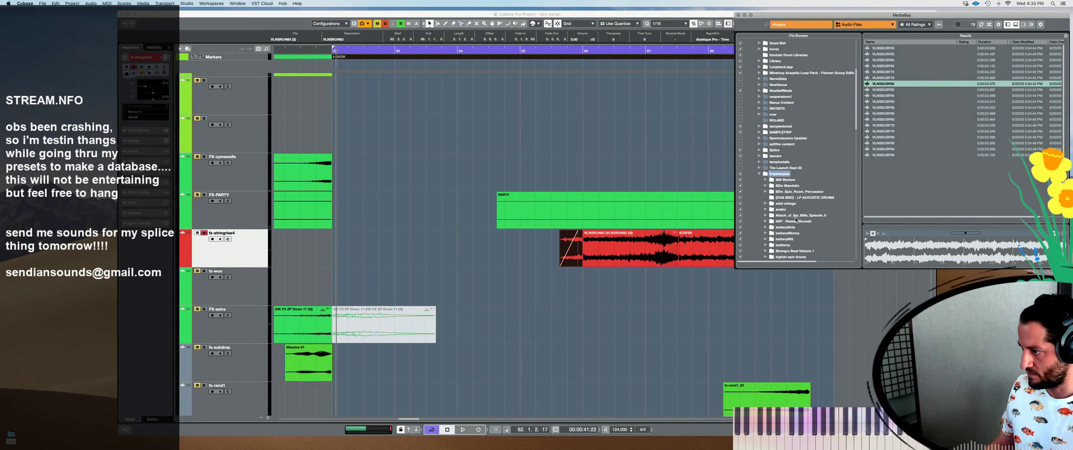
pyautogui.moveTo(856, 129); pyautogui.dragTo(854, 199)
pyautogui.scroll(-5, 801, 173)
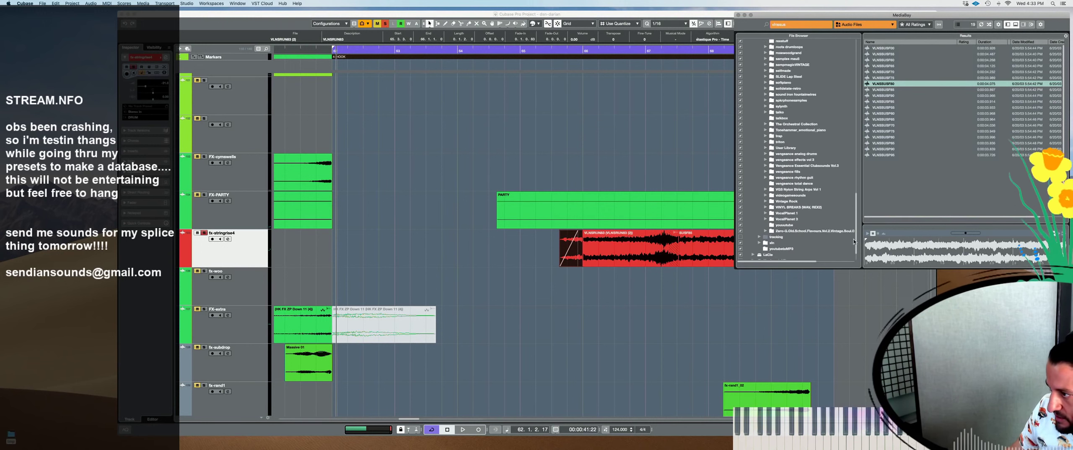
pyautogui.click(766, 103)
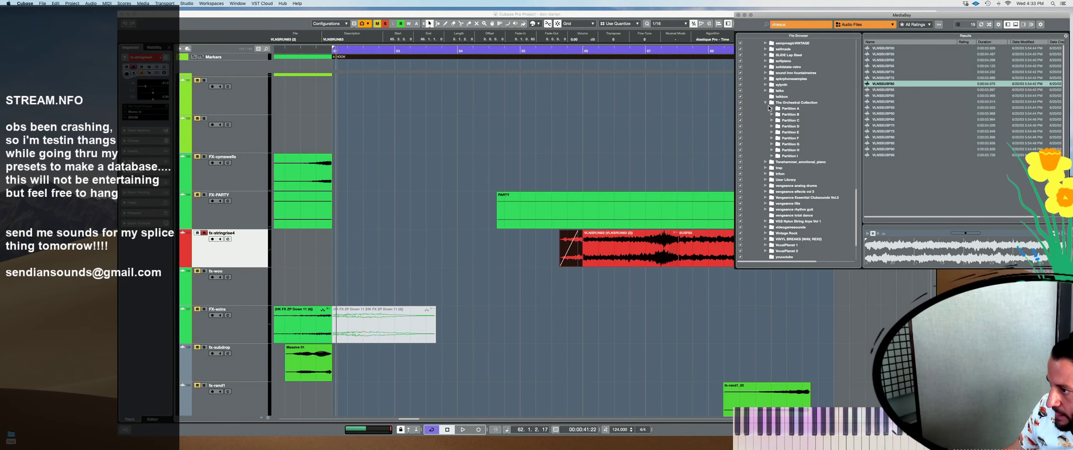
# Search The Orchestral Collection folder for violin run samples and preview several of the results
pyautogui.click(793, 27)
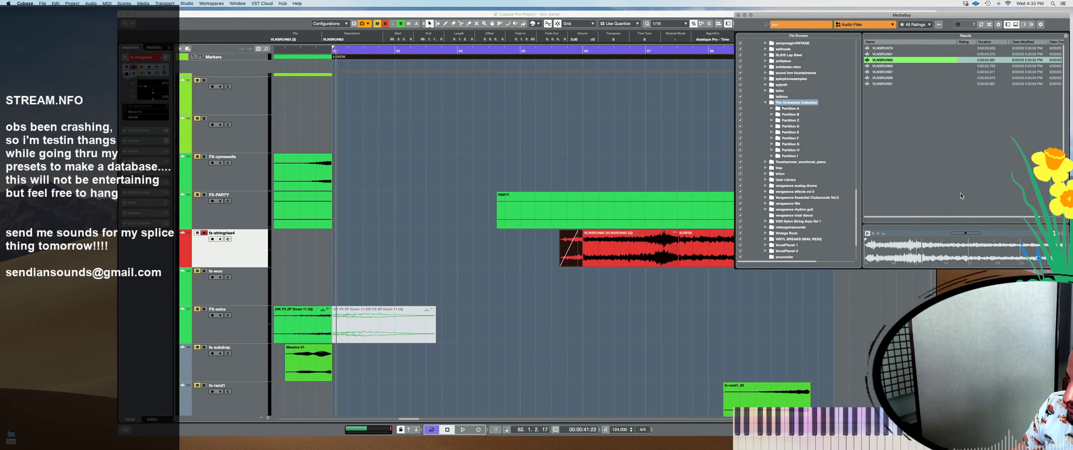
pyautogui.press('Down')
pyautogui.press('Down')
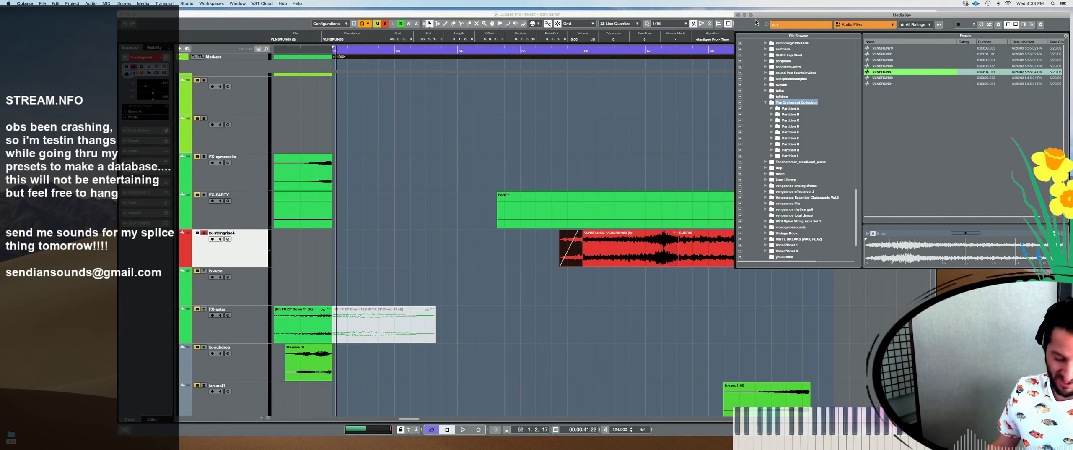
# Return to the project, place the cursor just before the layered string clips, and select the last clip on fx-stringrise4
pyautogui.click(605, 16)
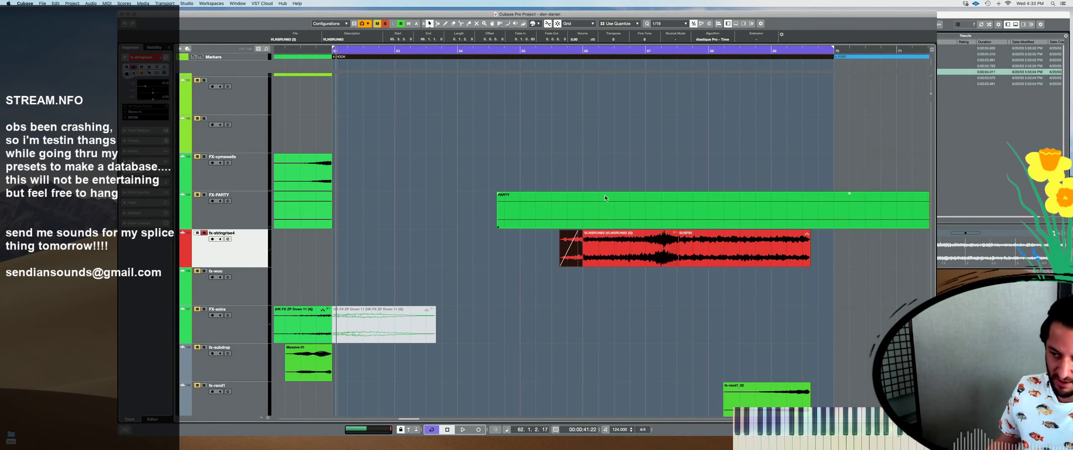
pyautogui.click(554, 154)
pyautogui.click(554, 155)
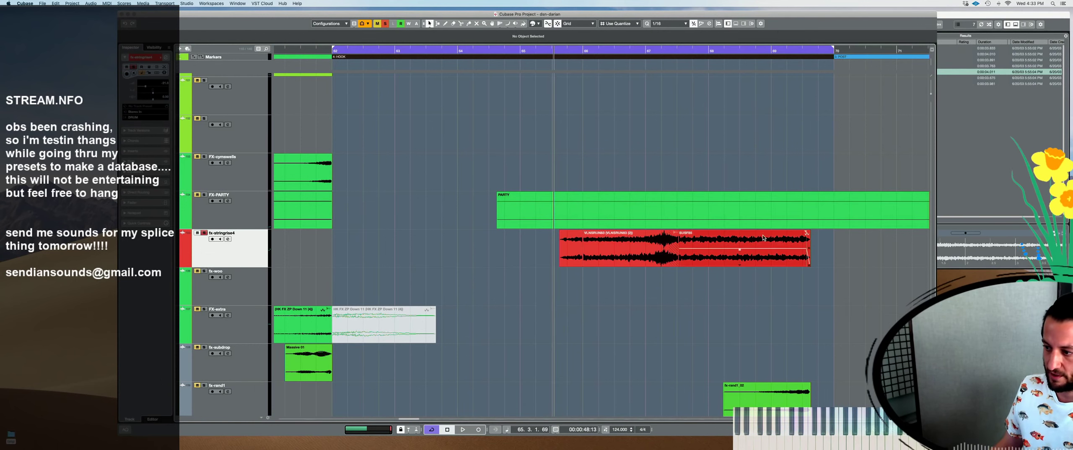
pyautogui.click(718, 242)
pyautogui.scroll(3, 681, 248)
pyautogui.hscroll(3, 700, 242)
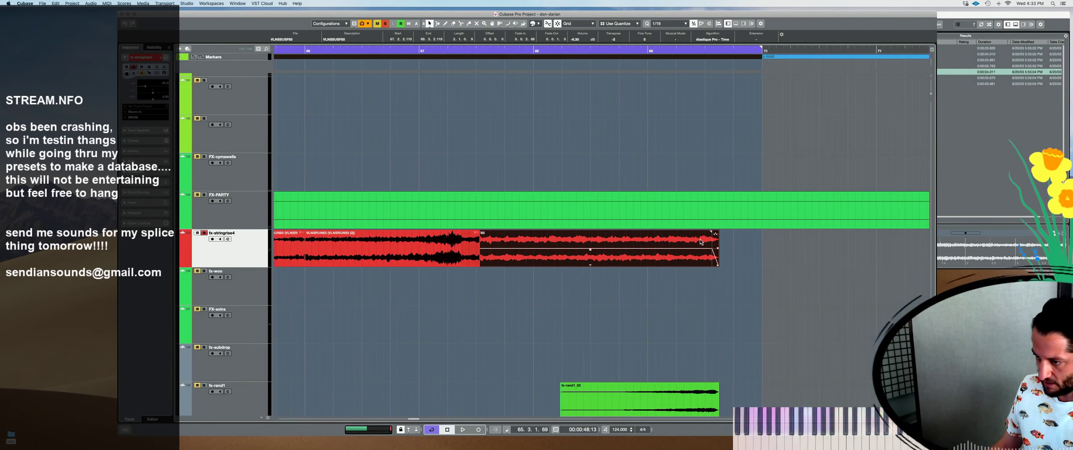
# Play the layered strings soloed, unsolo fx-stringrise4, replay the passage with the full mix, and stop playback
pyautogui.scroll(-1, 508, 252)
pyautogui.scroll(-3, 503, 251)
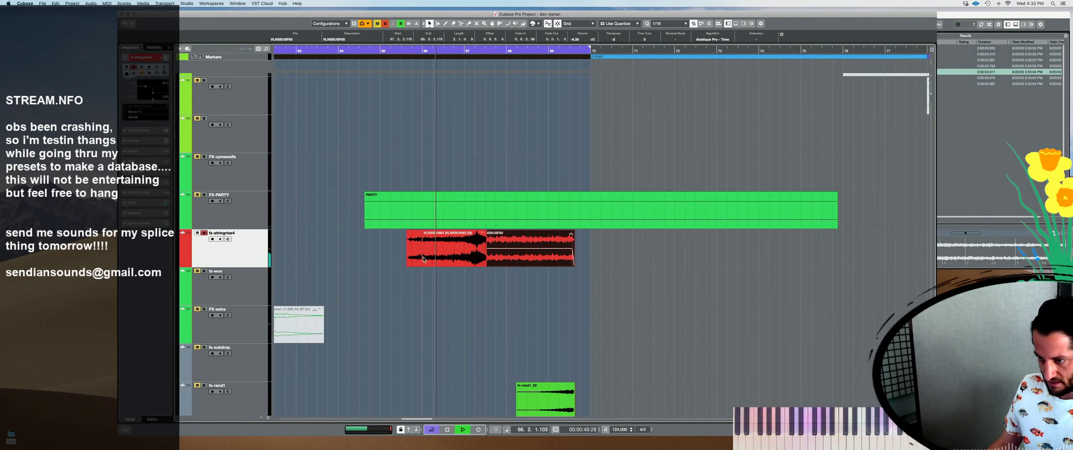
pyautogui.scroll(2, 487, 252)
pyautogui.scroll(1, 486, 252)
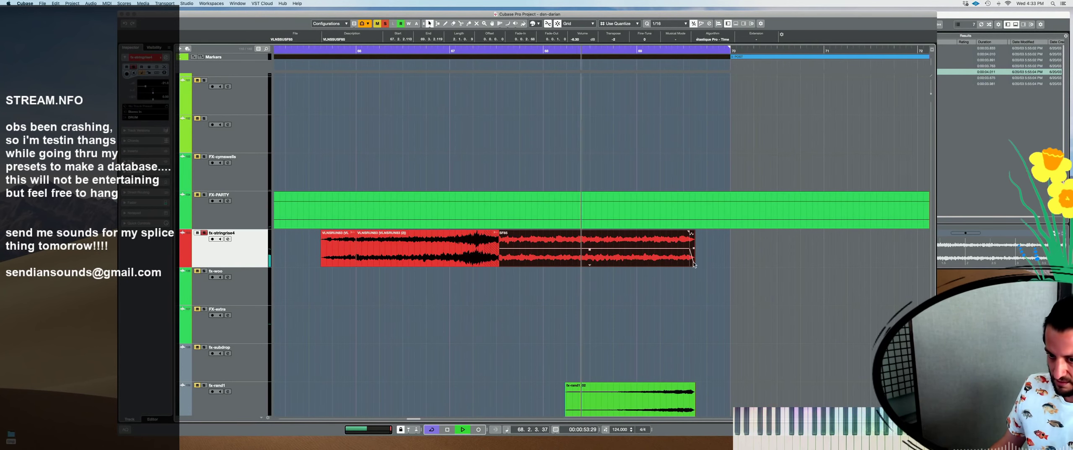
pyautogui.press('space')
pyautogui.scroll(-2, 493, 297)
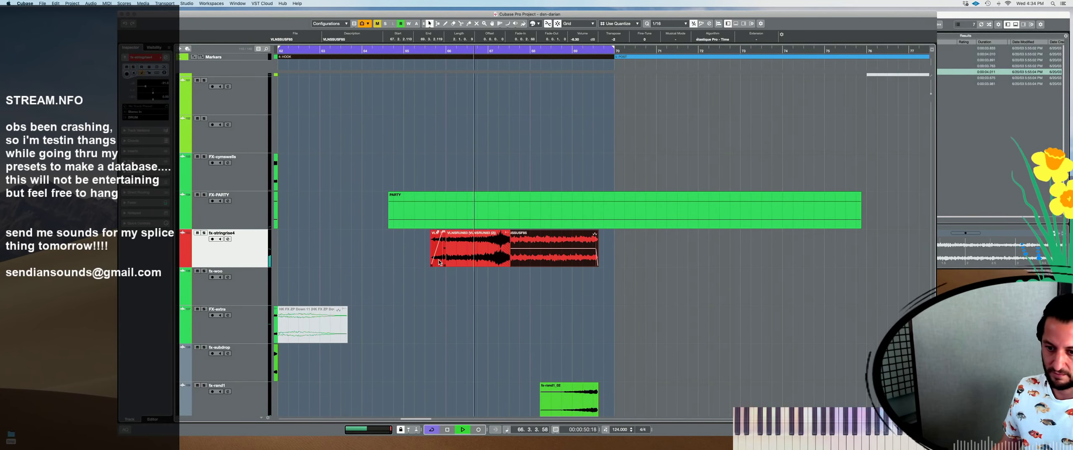
pyautogui.press('space')
# Examine the FX, drum, breath and chord tracks of the arrangement around the HOOK section
pyautogui.scroll(-2, 442, 265)
pyautogui.scroll(10, 501, 271)
pyautogui.hscroll(1, 587, 244)
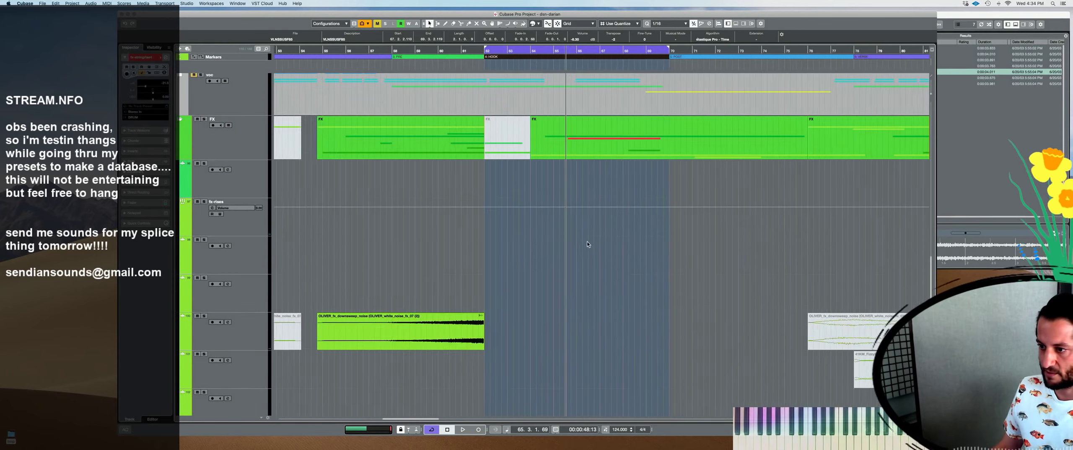
pyautogui.scroll(-1, 587, 243)
pyautogui.hscroll(1, 586, 244)
pyautogui.scroll(8, 482, 209)
pyautogui.scroll(5, 481, 208)
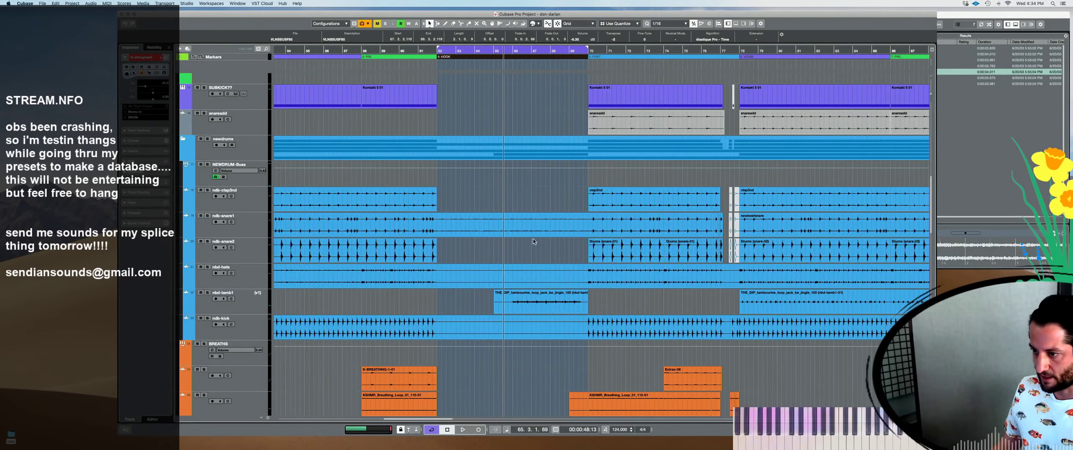
pyautogui.scroll(-3, 534, 239)
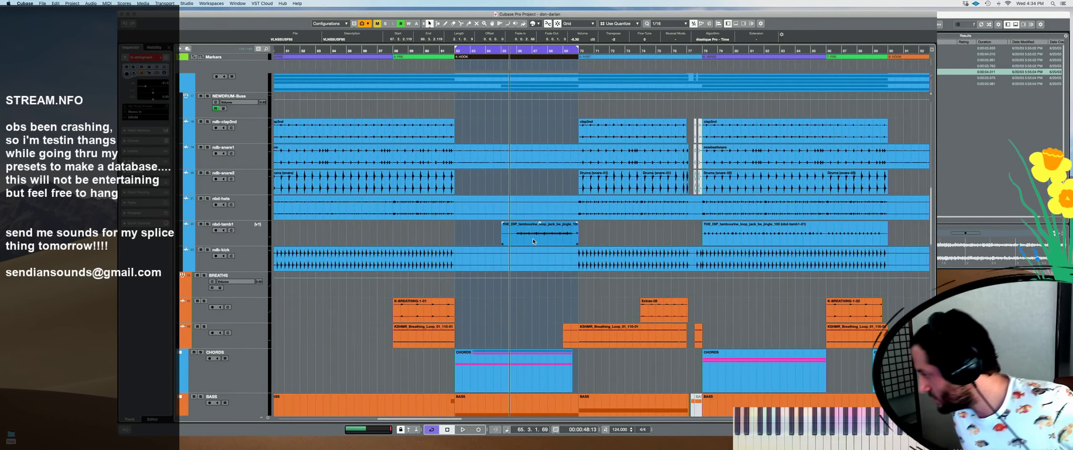
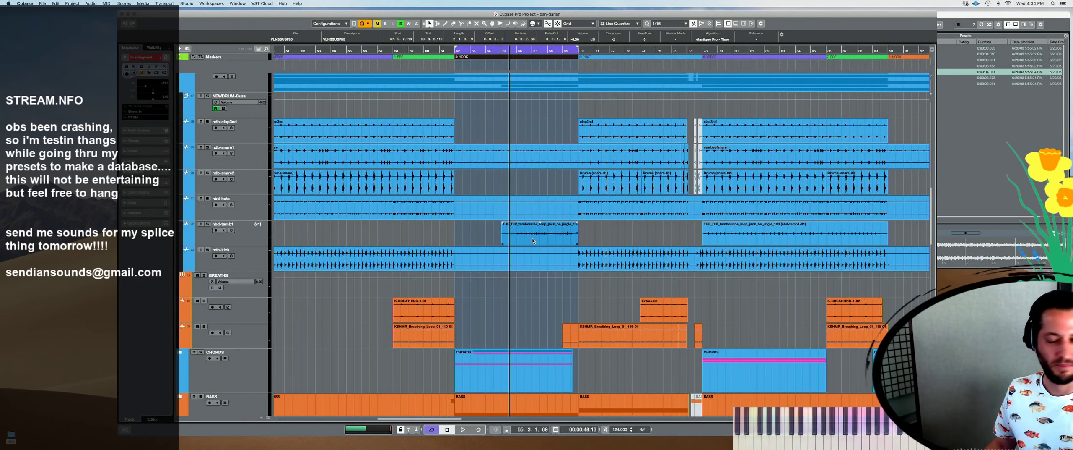
# Examine the drum, FX, chord and bass tracks around the HOOK section and the sections that follow it
pyautogui.scroll(-3, 501, 243)
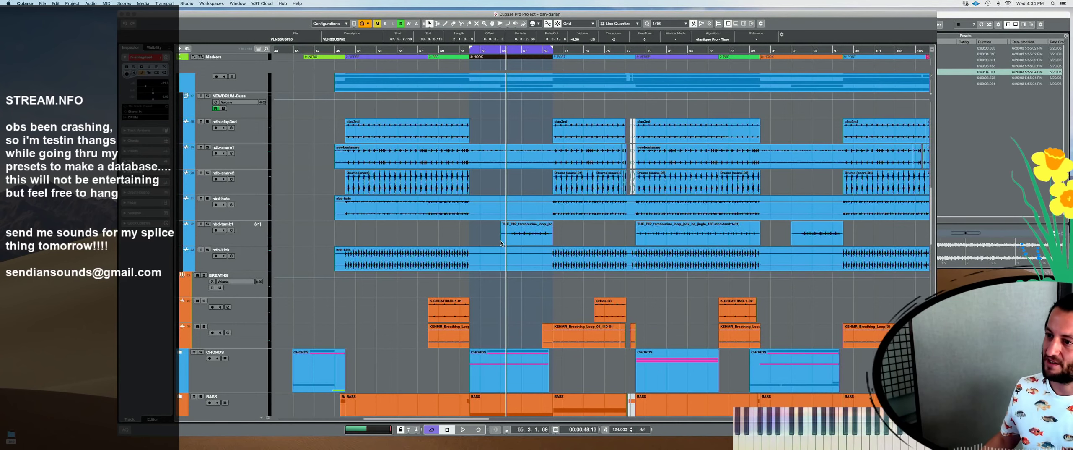
pyautogui.scroll(-20, 503, 260)
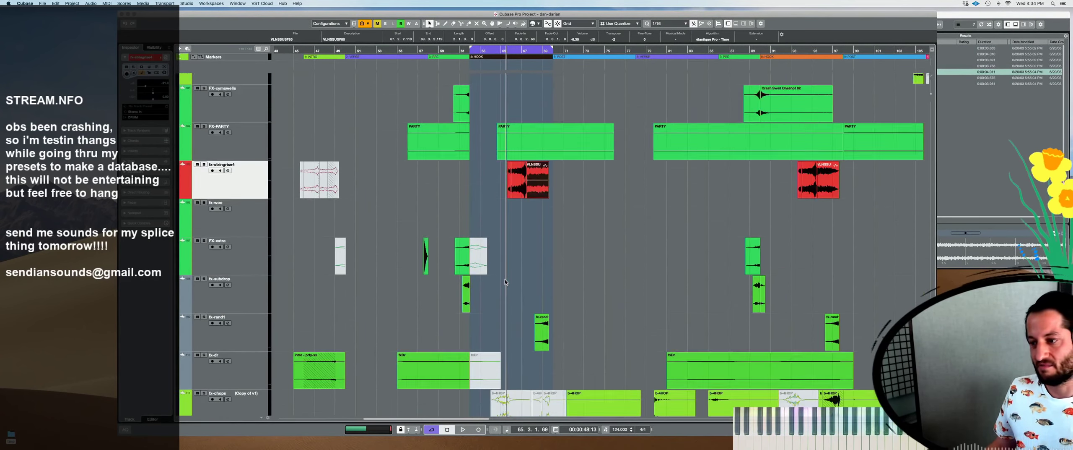
pyautogui.scroll(-3, 505, 281)
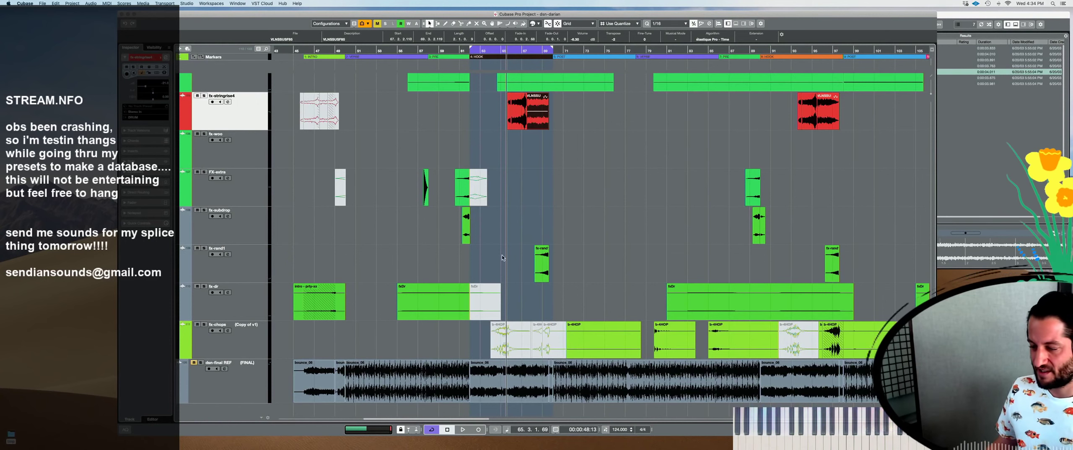
pyautogui.press('h')
pyautogui.press('h')
pyautogui.press('h')
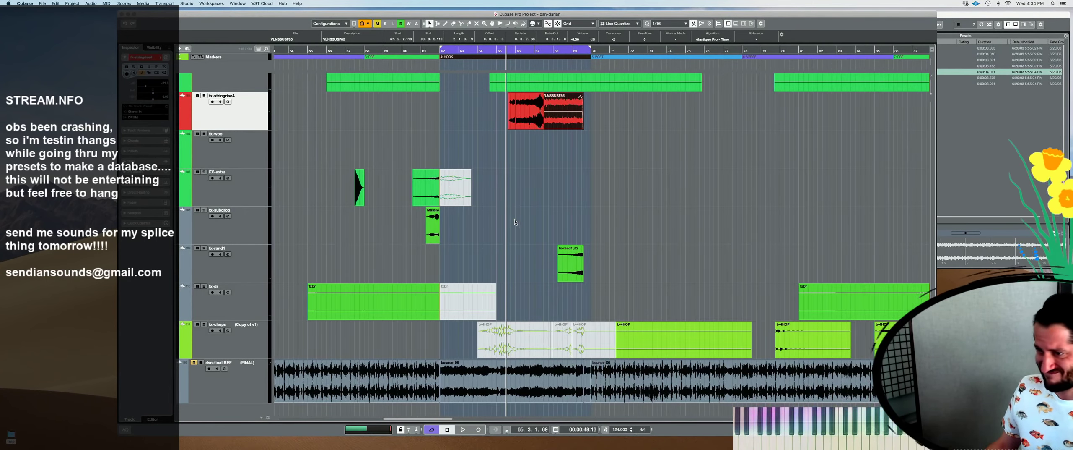
pyautogui.scroll(8, 514, 210)
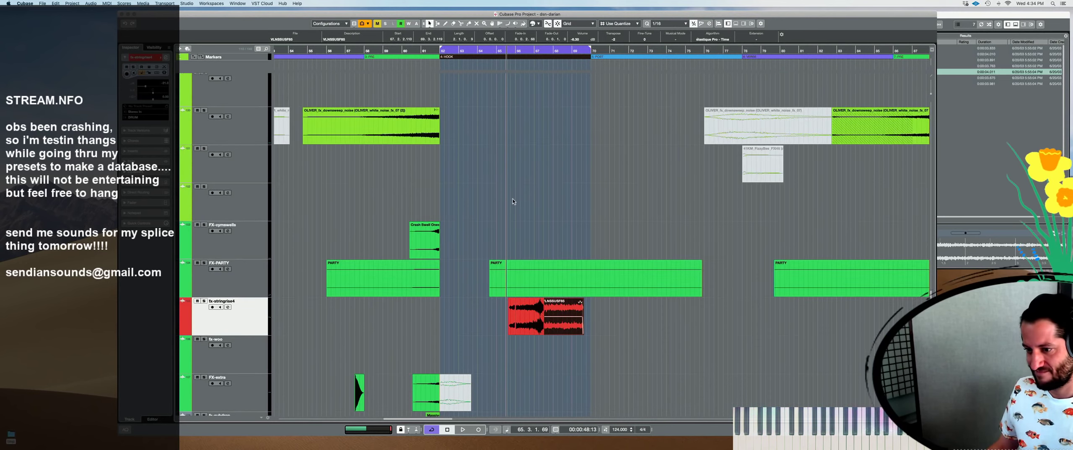
pyautogui.scroll(10, 514, 201)
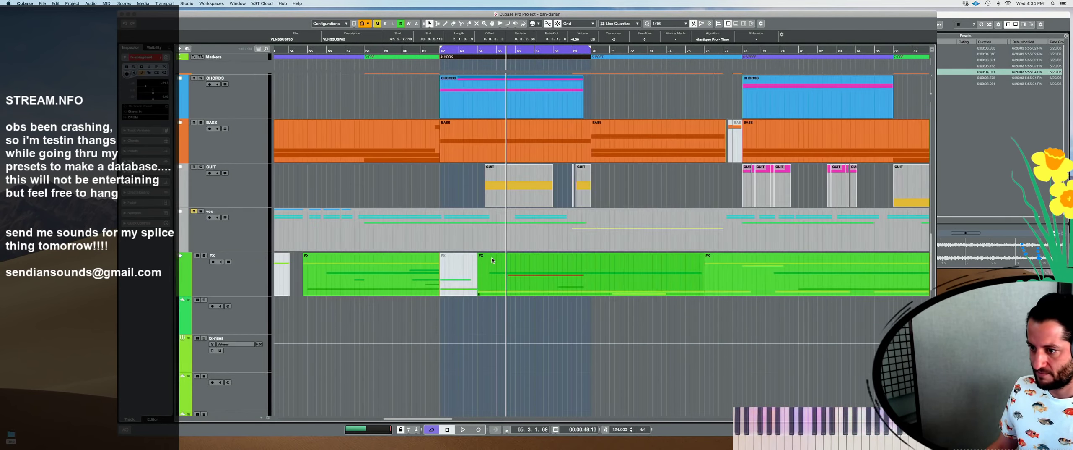
pyautogui.press('g')
pyautogui.scroll(12, 571, 156)
pyautogui.hscroll(4, 546, 176)
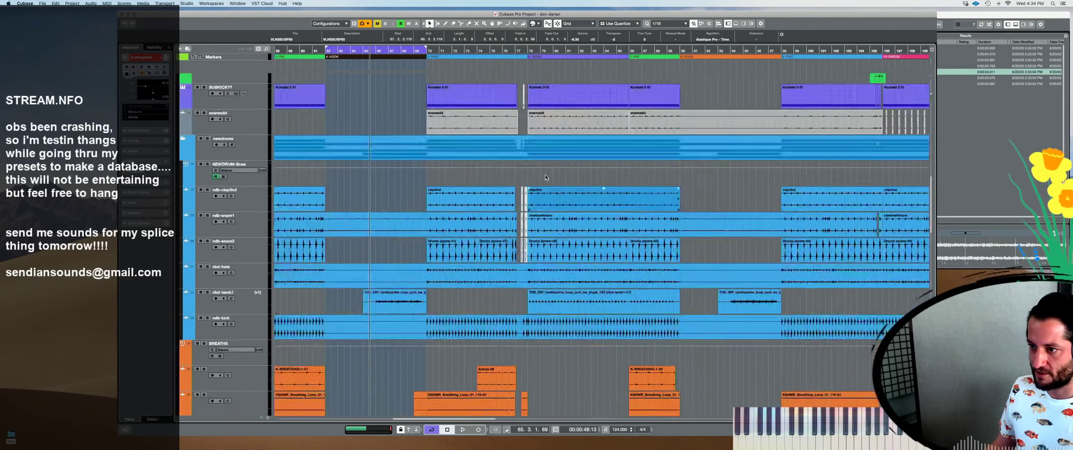
pyautogui.scroll(8, 545, 175)
pyautogui.scroll(3, 494, 70)
# Set the loop range to the POST section and start playback from just before it
pyautogui.doubleClick(485, 58)
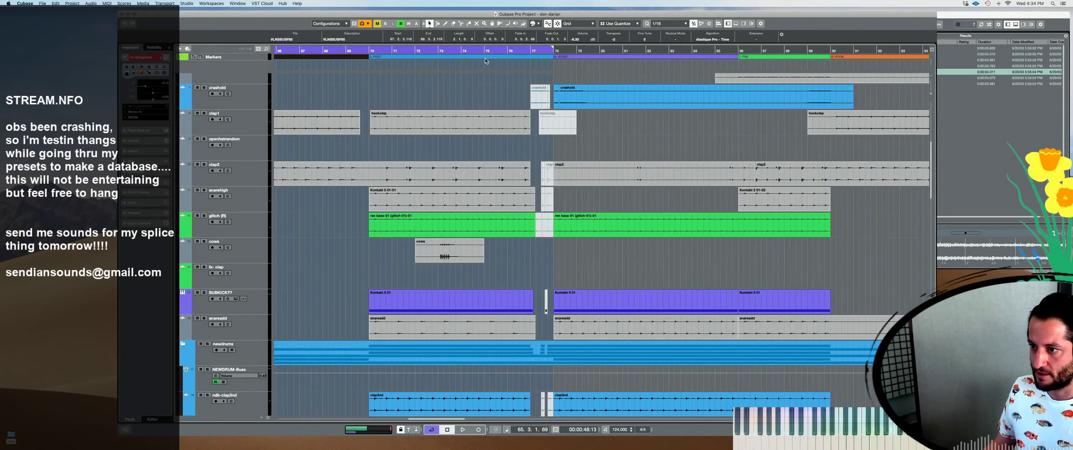
pyautogui.click(378, 56)
pyautogui.click(360, 51)
pyautogui.press('space')
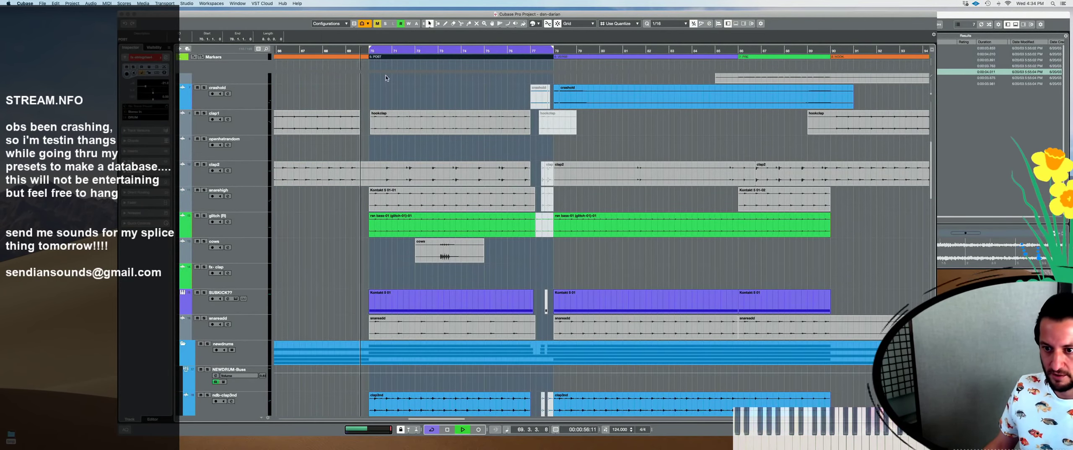
# Solo the drum tracks as a group, listen to the start of the POST section, and stop playback
pyautogui.scroll(10, 268, 130)
pyautogui.click(253, 140)
pyautogui.press('s')
pyautogui.scroll(-8, 377, 173)
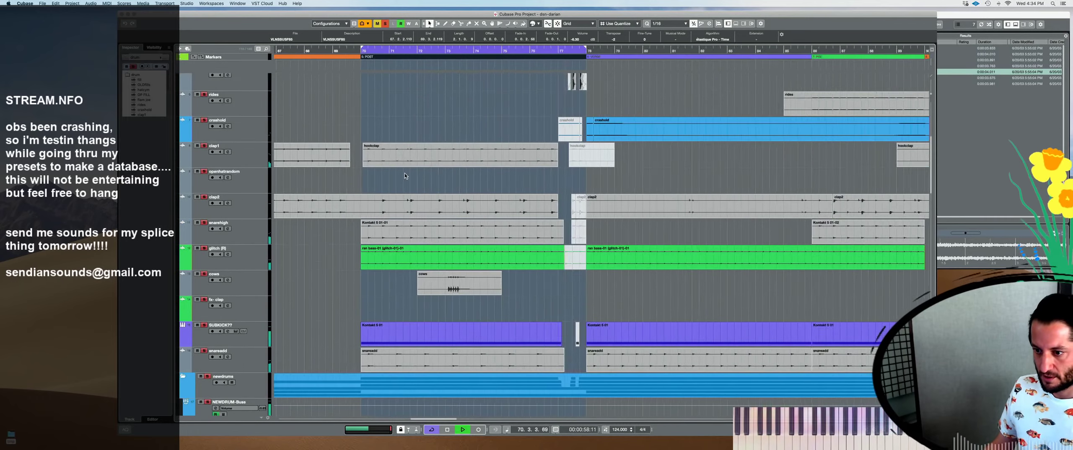
pyautogui.scroll(3, 404, 172)
pyautogui.scroll(2, 402, 206)
pyautogui.press('space')
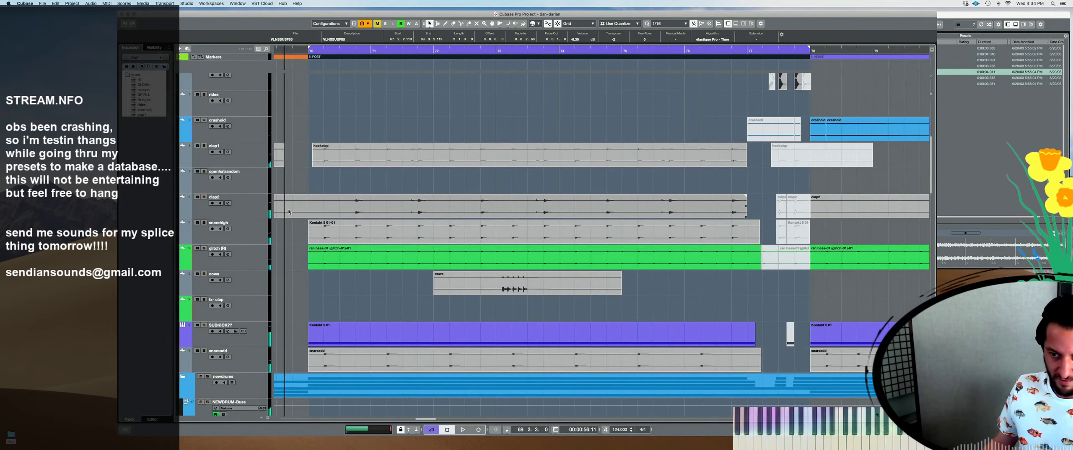
# Unsolo the drum group, solo only clap2, and play it through the opening bars of the POST section
pyautogui.press('s')
pyautogui.click(252, 208)
pyautogui.click(354, 180)
pyautogui.press('s')
pyautogui.press('space')
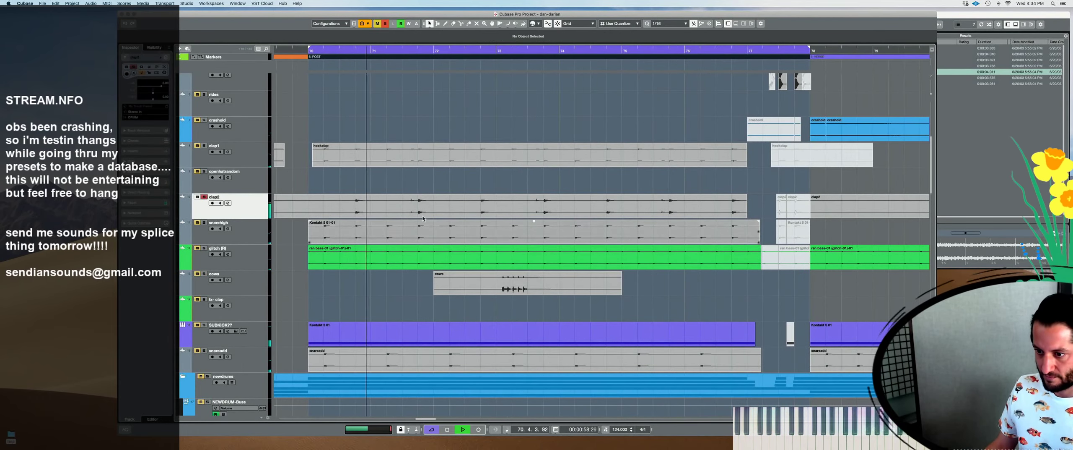
pyautogui.scroll(2, 415, 203)
pyautogui.scroll(-3, 414, 203)
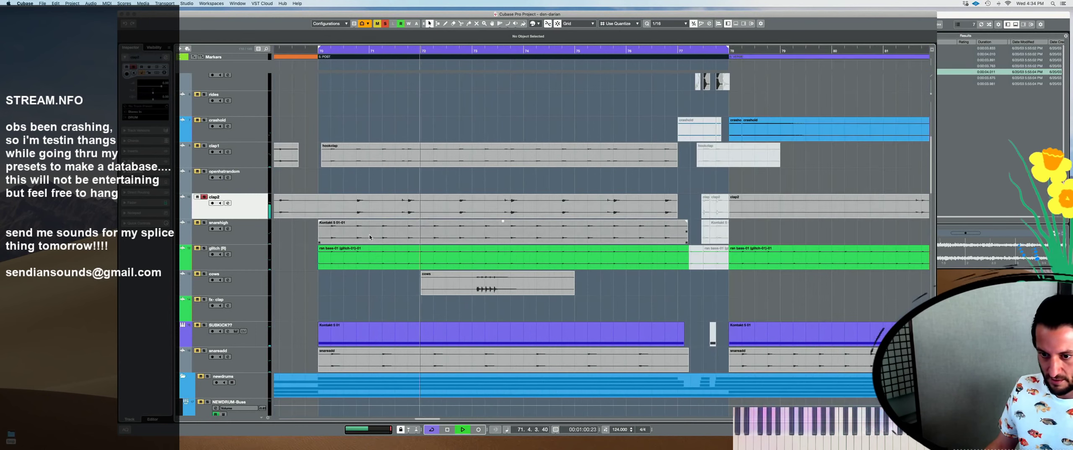
# Add snarehigh to the soloed clap2 track and stop playback
pyautogui.keyDown('shift'); pyautogui.click(250, 238); pyautogui.keyUp('shift')
pyautogui.press('s')
pyautogui.press('space')
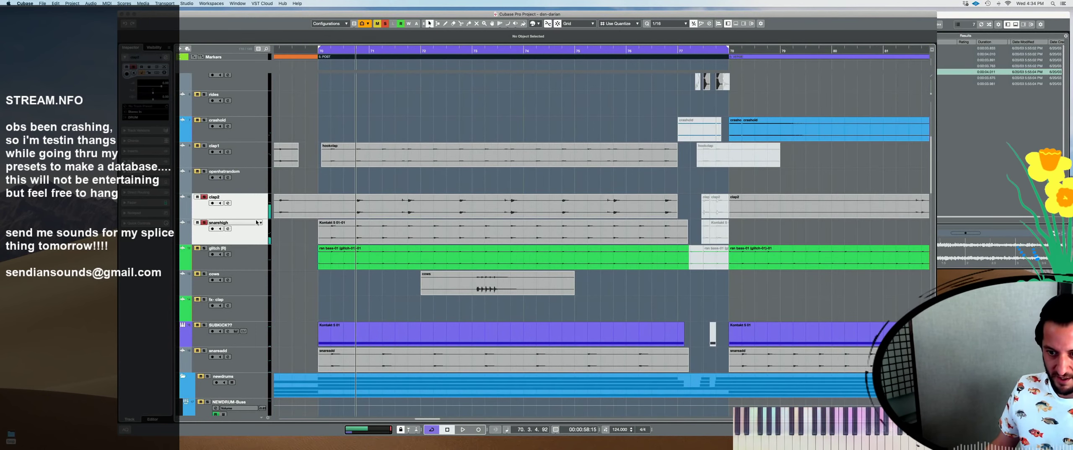
# Solo snarehigh on its own, play it in the POST section, and stop playback
pyautogui.press('s')
pyautogui.click(255, 238)
pyautogui.press('s')
pyautogui.click(358, 231)
pyautogui.scroll(1, 359, 231)
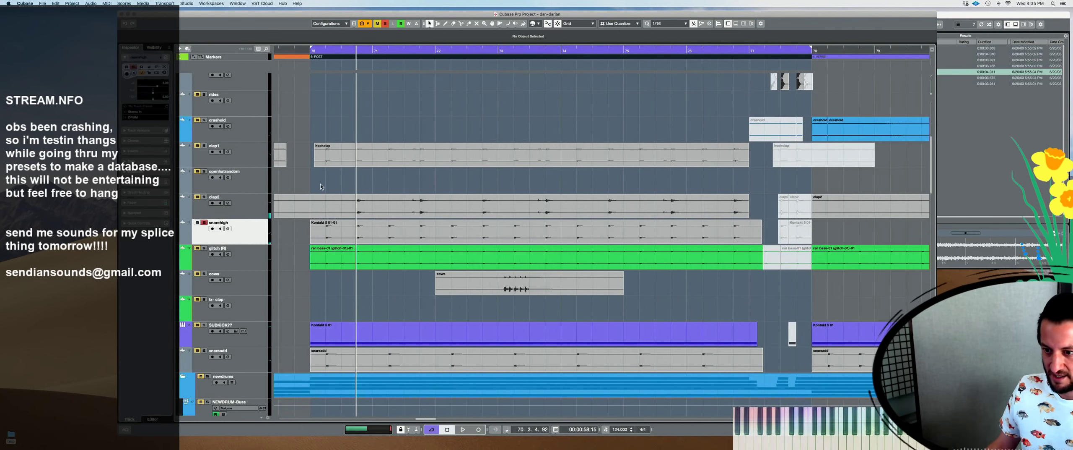
pyautogui.press('space')
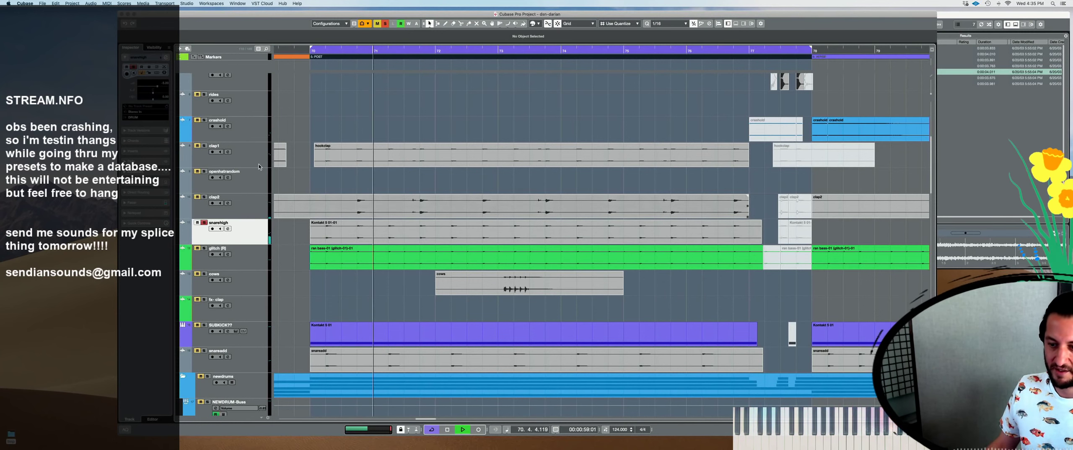
pyautogui.press('space')
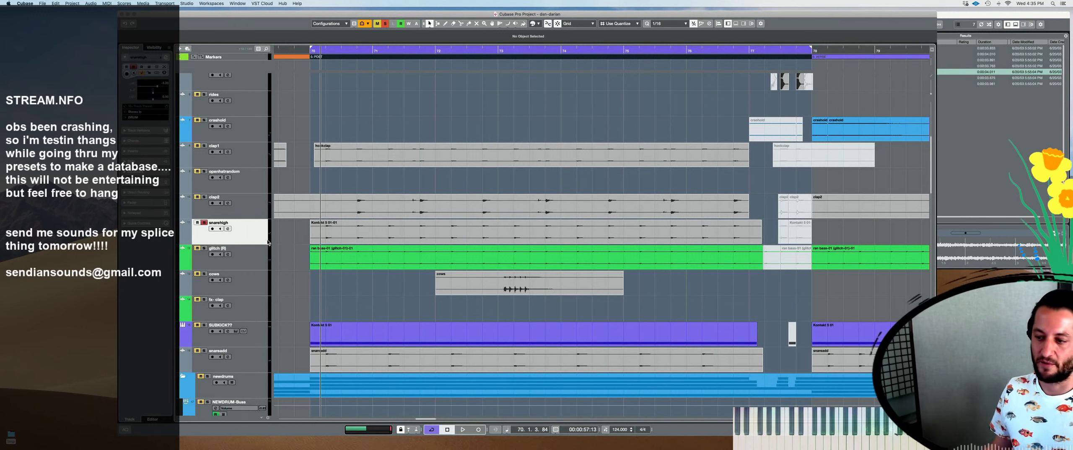
# Compare where the snarehigh clips sit across the arrangement and replay the soloed track from the start of POST
pyautogui.scroll(-3, 407, 231)
pyautogui.hscroll(-5, 436, 233)
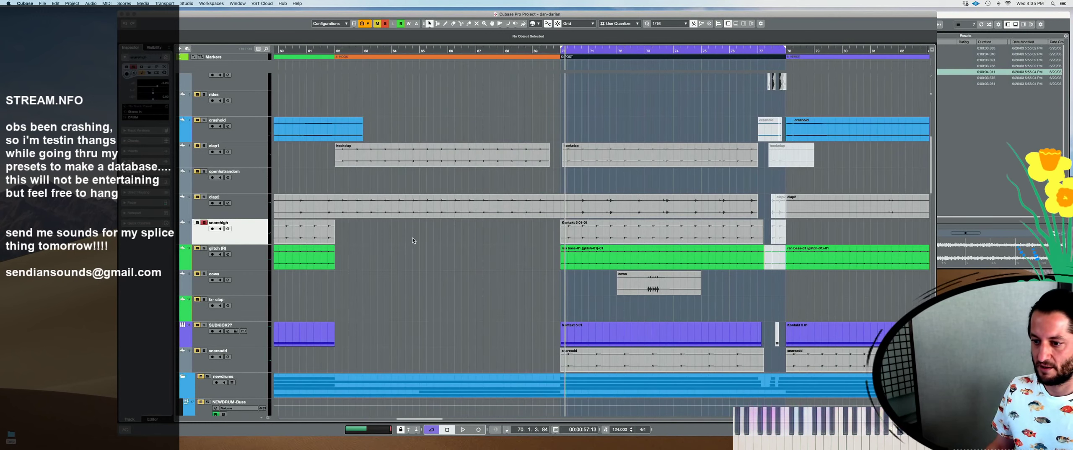
pyautogui.scroll(-3, 413, 237)
pyautogui.hscroll(4, 499, 235)
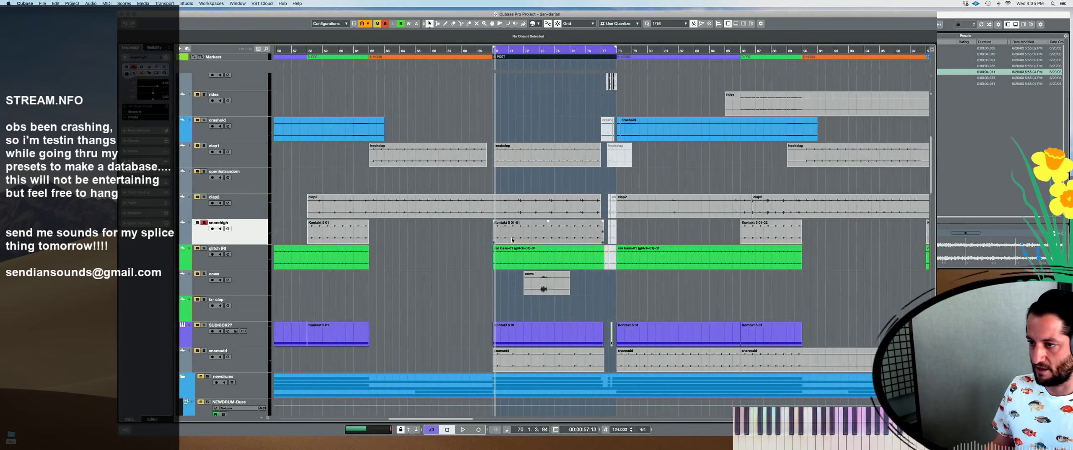
pyautogui.scroll(5, 514, 233)
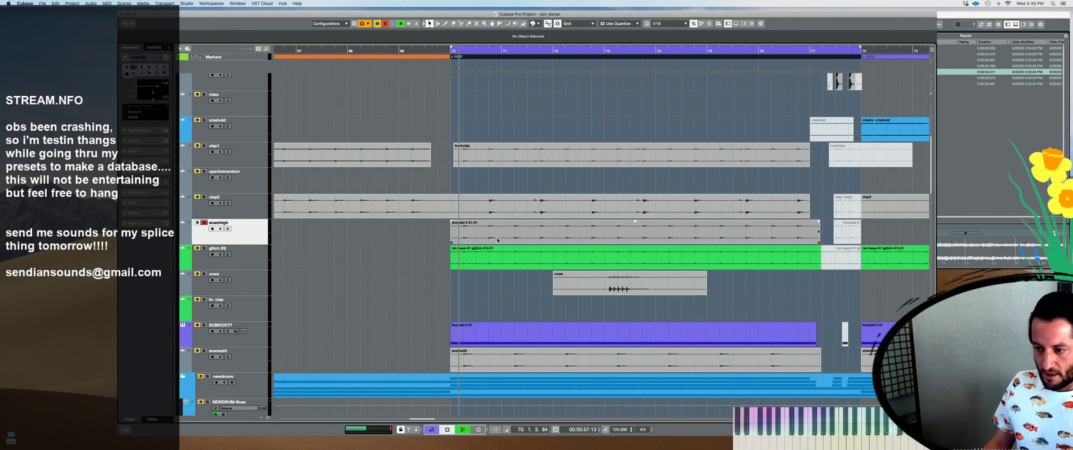
pyautogui.press('space')
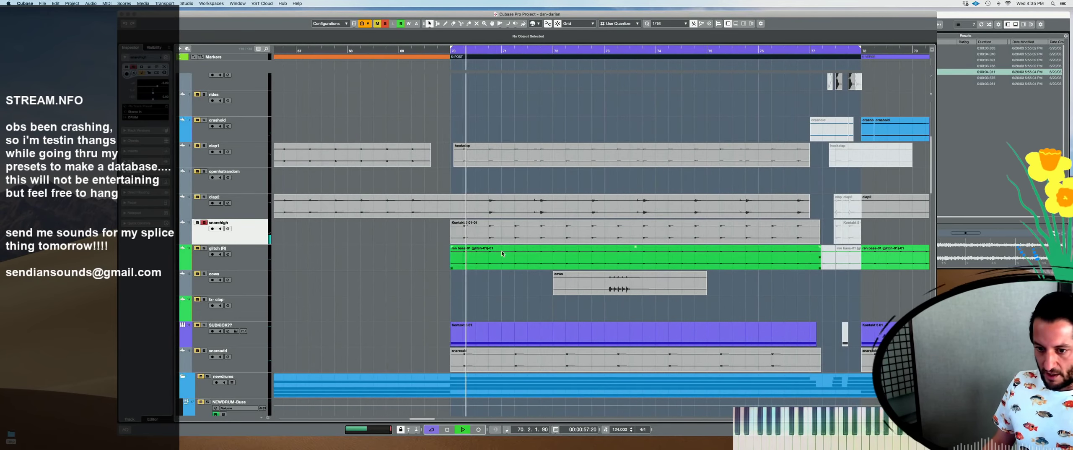
# Layer glitch (R), clap2, clap1 and SUBKICK?? onto the soloed snarehigh while the POST section plays
pyautogui.click(251, 262)
pyautogui.keyDown('super'); pyautogui.click(252, 238); pyautogui.keyUp('super')
pyautogui.keyDown('super'); pyautogui.click(255, 208); pyautogui.keyUp('super')
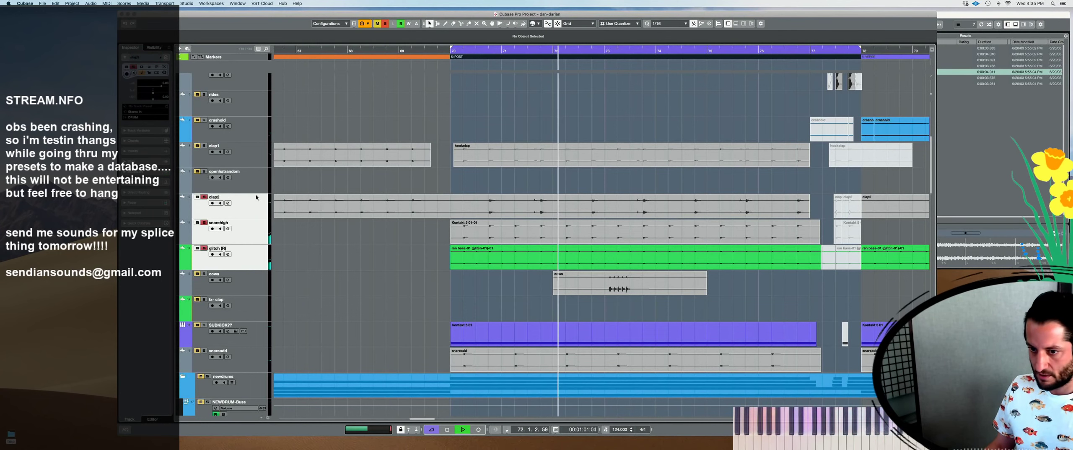
pyautogui.keyDown('super'); pyautogui.click(257, 158); pyautogui.keyUp('super')
pyautogui.scroll(-3, 272, 205)
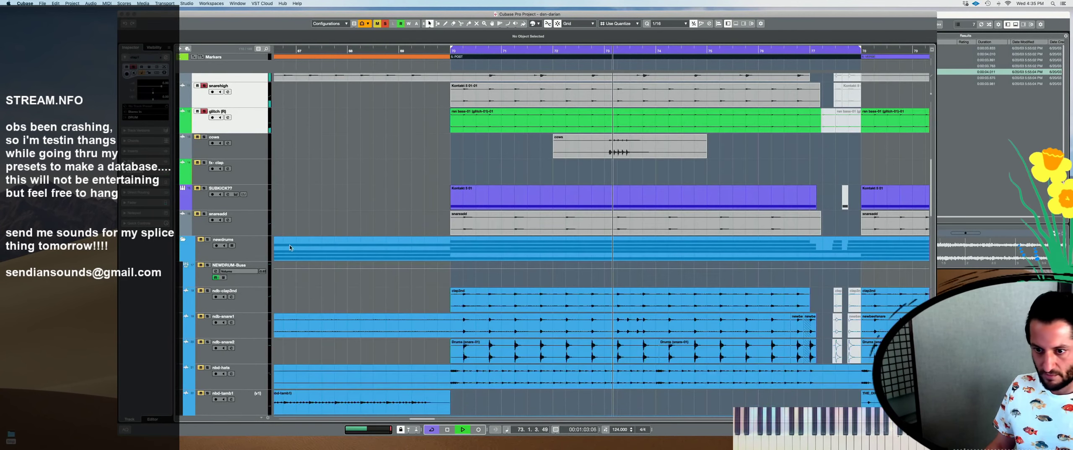
pyautogui.keyDown('super'); pyautogui.click(248, 208); pyautogui.keyUp('super')
pyautogui.press('g')
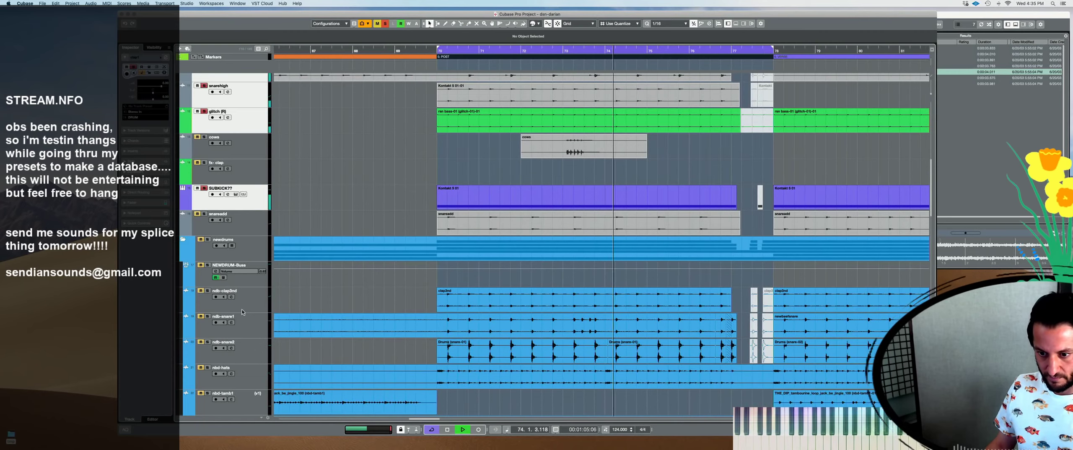
# Solo only ndb-clap2nd, listen to it in the POST section, and stop playback at its first hits
pyautogui.keyDown('super'); pyautogui.click(242, 306); pyautogui.keyUp('super')
pyautogui.scroll(-3, 339, 315)
pyautogui.scroll(-3, 339, 315)
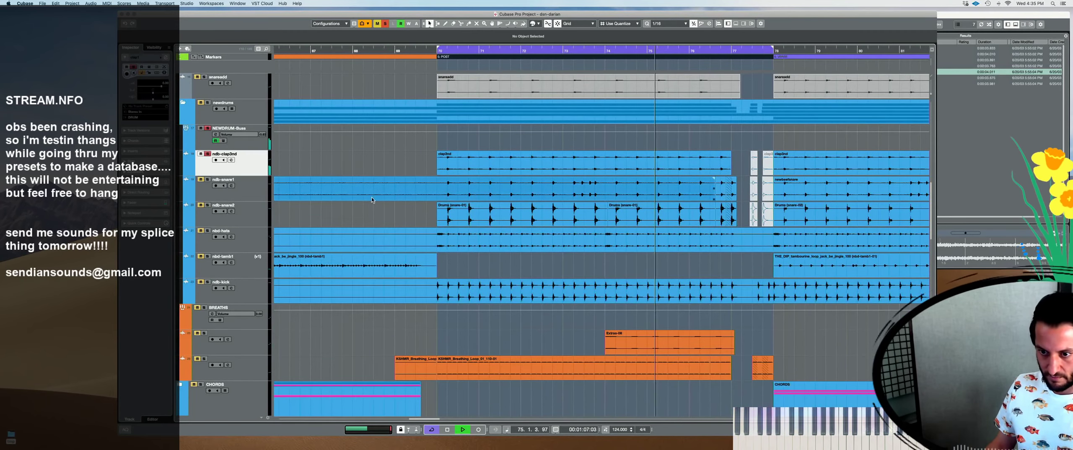
pyautogui.press('space')
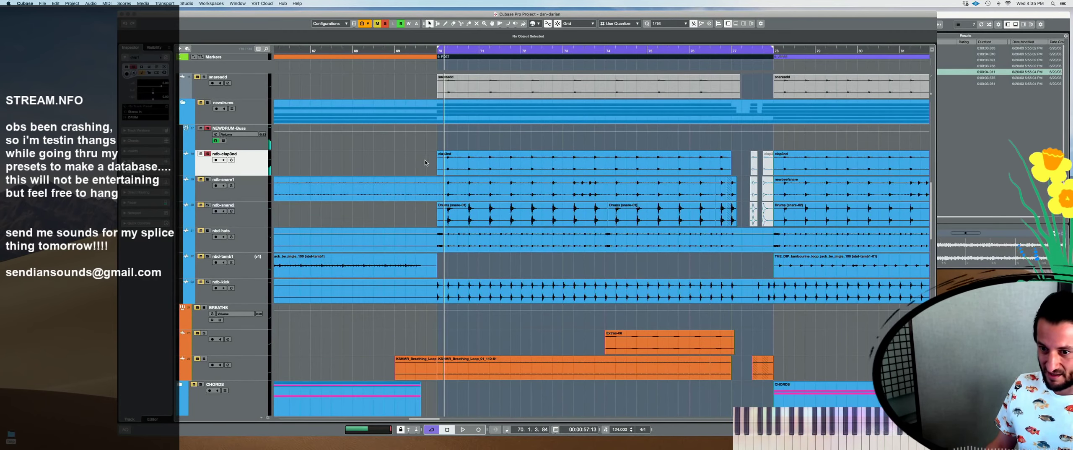
pyautogui.click(453, 167)
pyautogui.press('h')
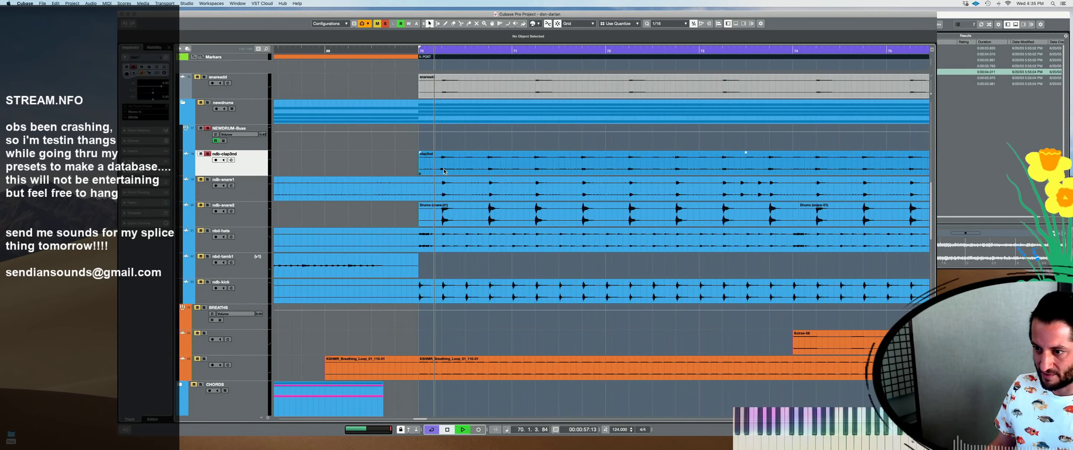
pyautogui.click(302, 161)
pyautogui.press('space')
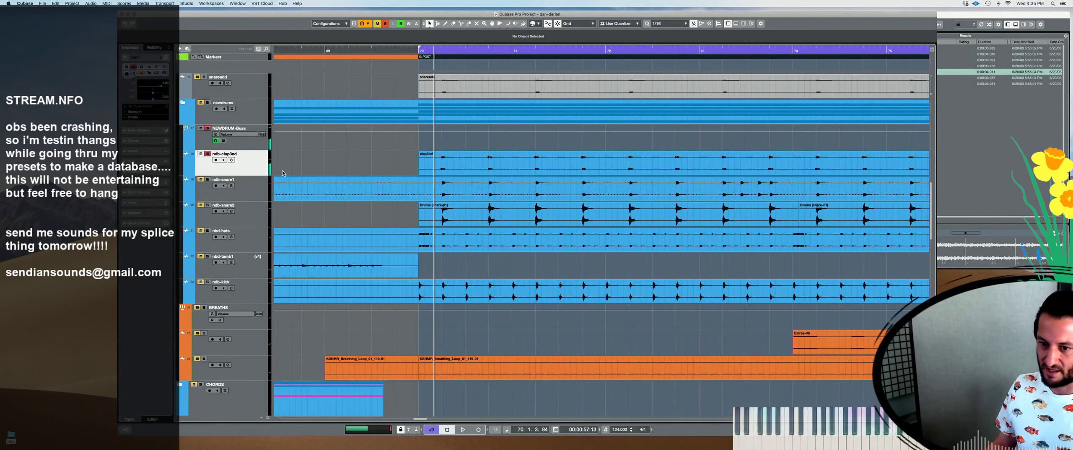
# Replay the POST section and add ndb-snare1 and ndb-snare2 to the soloed ndb-clap2nd
pyautogui.press('space')
pyautogui.keyDown('shift'); pyautogui.click(251, 198); pyautogui.keyUp('shift')
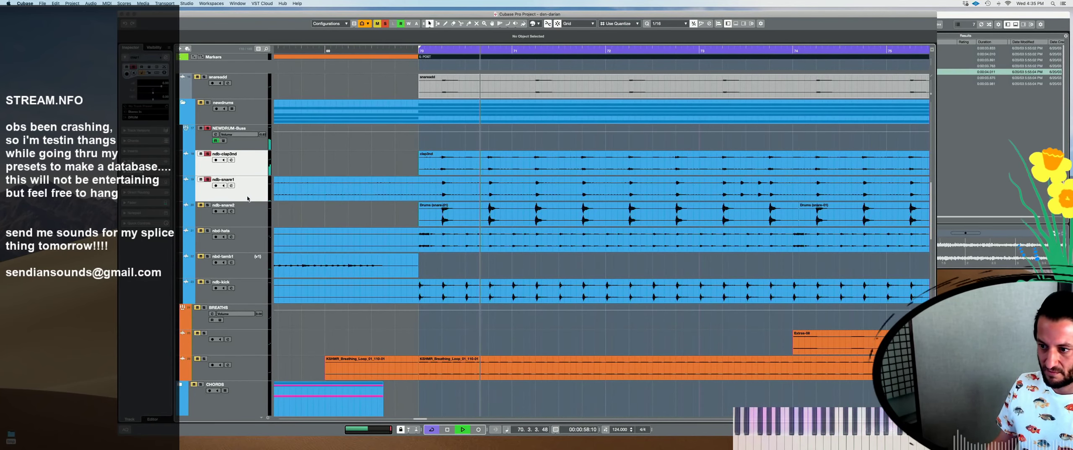
pyautogui.keyDown('shift'); pyautogui.click(253, 210); pyautogui.keyUp('shift')
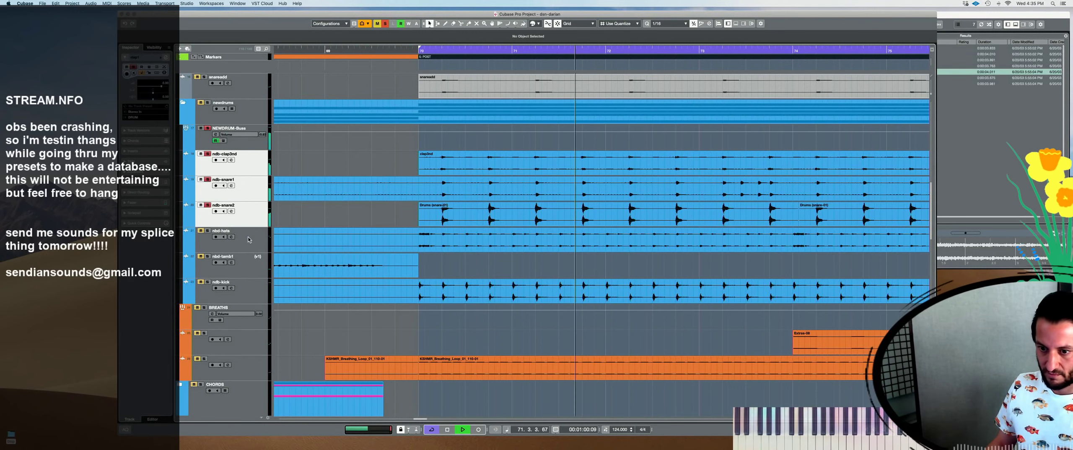
pyautogui.click(257, 221)
# Solo only ndb-snare2, show its insert effects, and stop playback
pyautogui.click(207, 205)
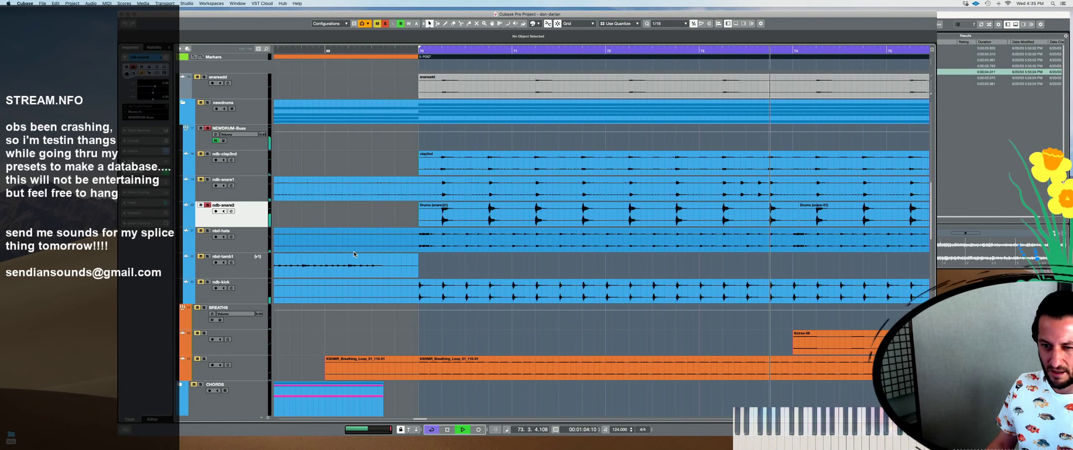
pyautogui.click(133, 151)
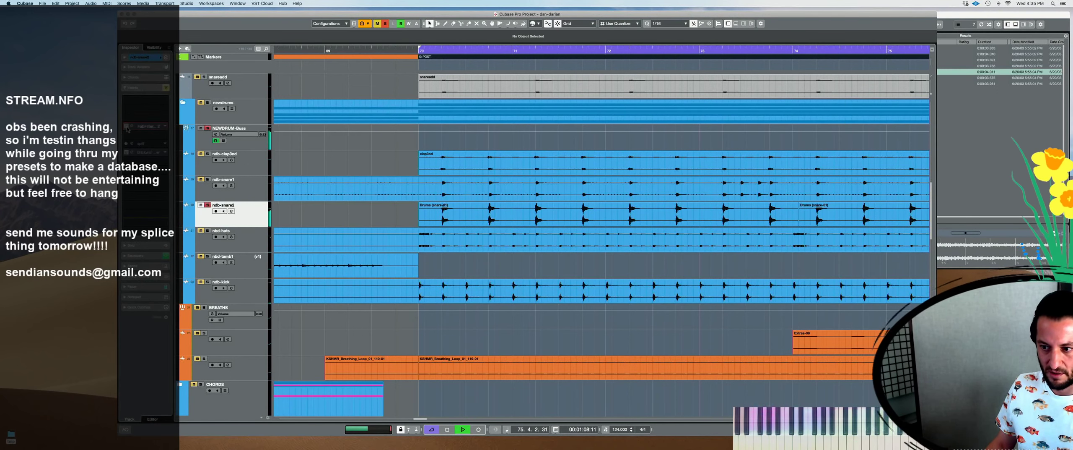
pyautogui.press('space')
# Examine the waveform of the first ndb-snare2 hit up close against the clap, snare and kick layers
pyautogui.press('h')
pyautogui.press('h')
pyautogui.press('h')
pyautogui.press('h')
pyautogui.press('h')
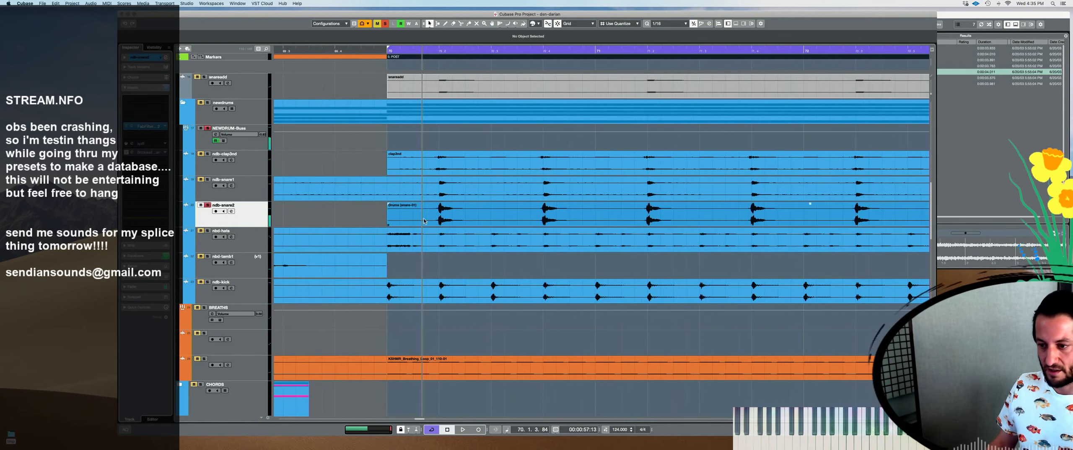
pyautogui.scroll(2, 456, 223)
pyautogui.scroll(2, 468, 220)
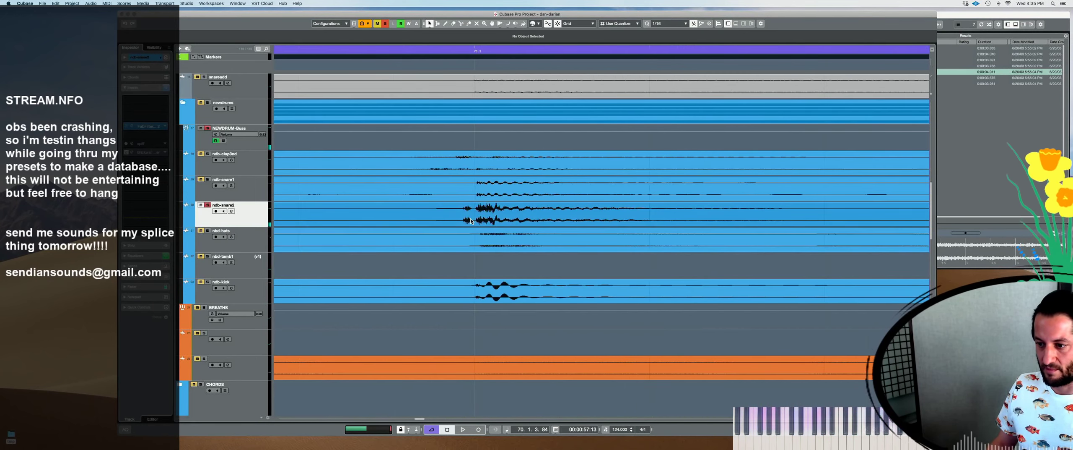
pyautogui.scroll(-1, 476, 217)
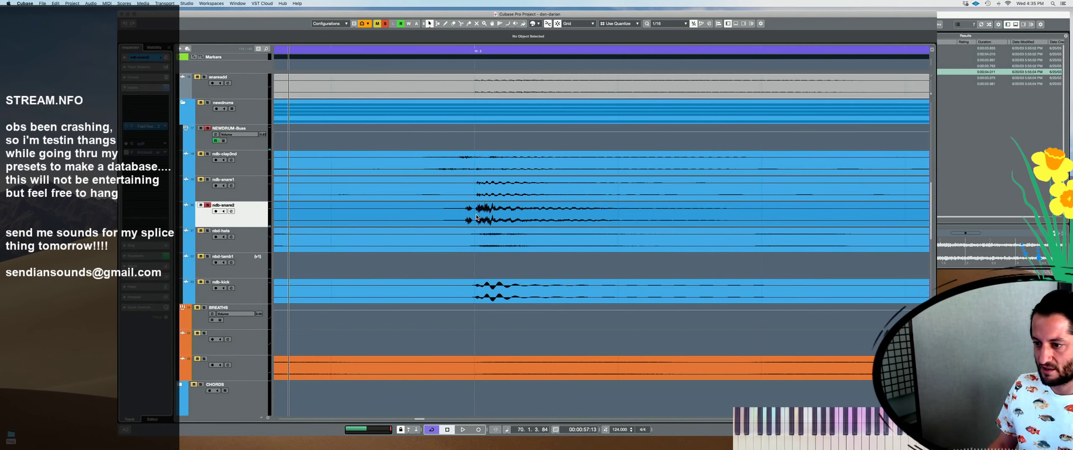
# Replay the POST section with ndb-snare2 soloed and add ndb-snare1 and ndb-clap2nd to the solo
pyautogui.scroll(2, 476, 216)
pyautogui.scroll(-5, 465, 216)
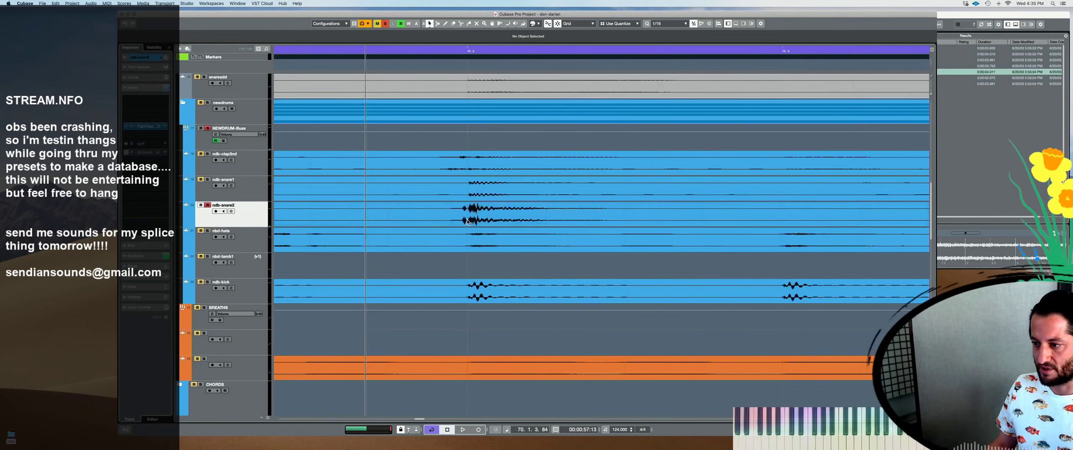
pyautogui.scroll(4, 738, 218)
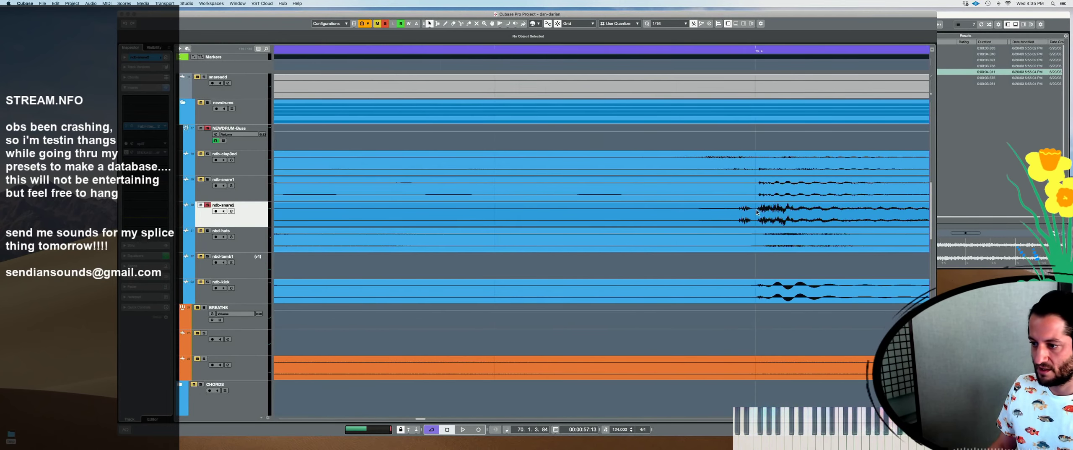
pyautogui.scroll(-3, 476, 212)
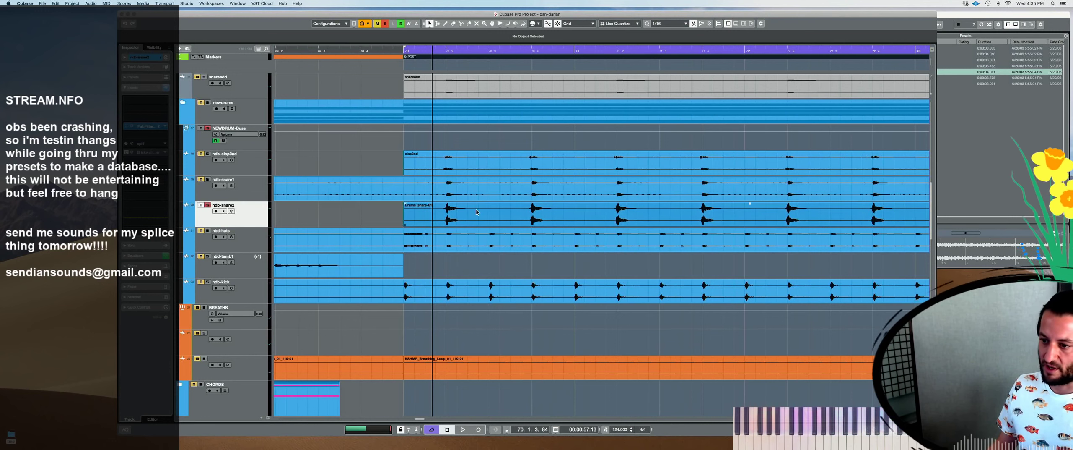
pyautogui.press('space')
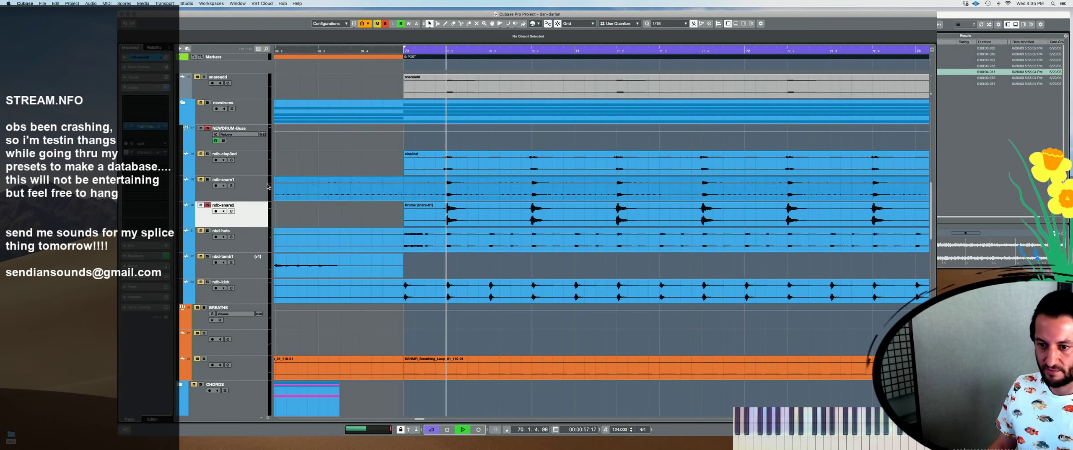
pyautogui.keyDown('shift'); pyautogui.click(257, 187); pyautogui.keyUp('shift')
pyautogui.keyDown('shift'); pyautogui.click(255, 168); pyautogui.keyUp('shift')
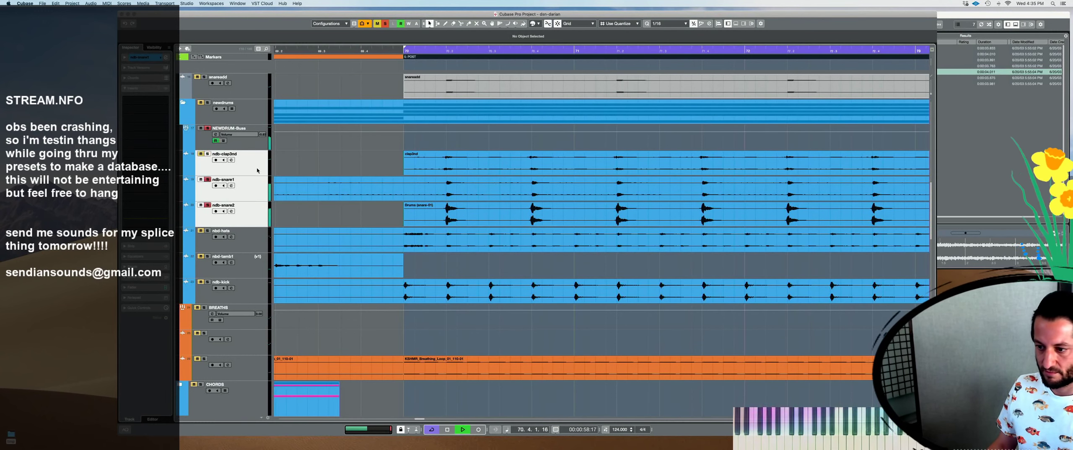
# Solo only ndb-kick and listen to it in the POST section, then move the solo to the BREATHS track
pyautogui.click(240, 296)
pyautogui.scroll(-3, 389, 295)
pyautogui.hscroll(-3, 387, 295)
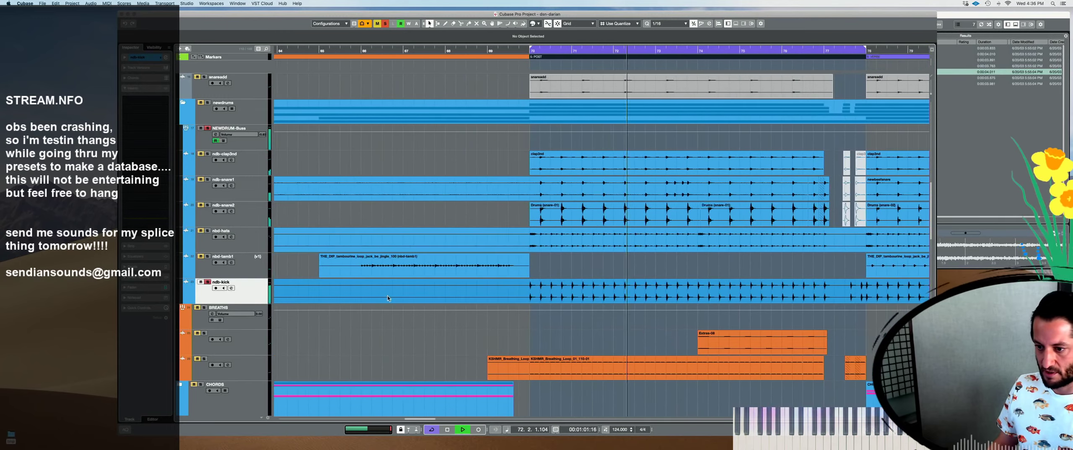
pyautogui.press('g')
pyautogui.press('g')
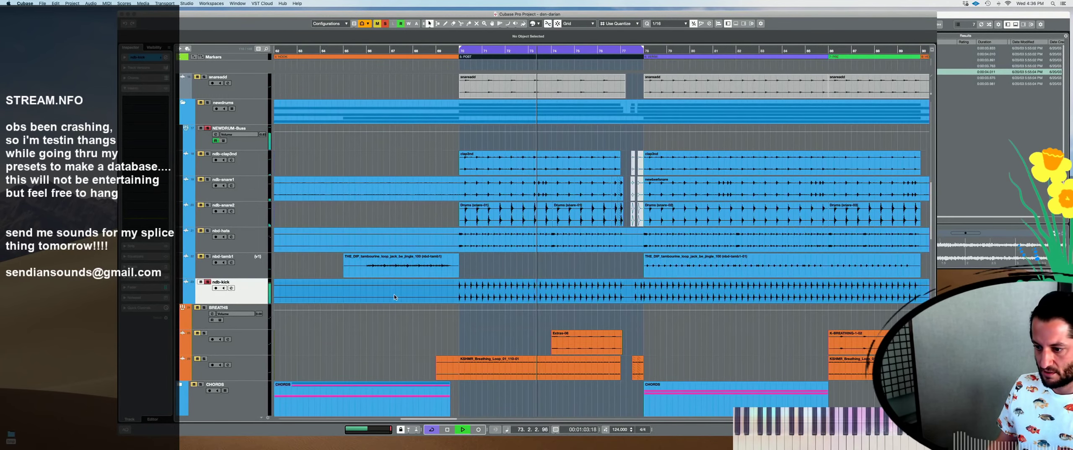
pyautogui.press('Down')
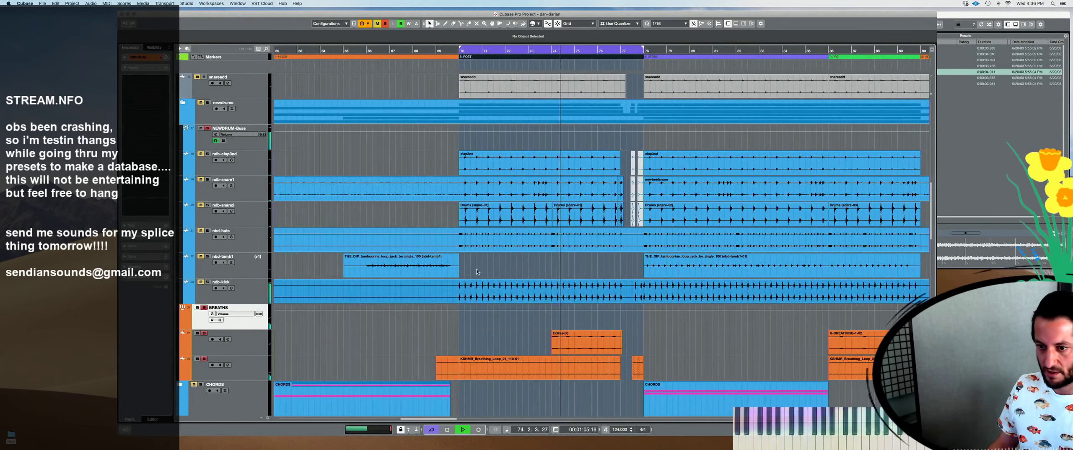
# Restart playback of the POST section and solo the whole drum folder
pyautogui.scroll(8, 477, 272)
pyautogui.press('space')
pyautogui.press('space')
pyautogui.scroll(4, 318, 180)
pyautogui.click(248, 154)
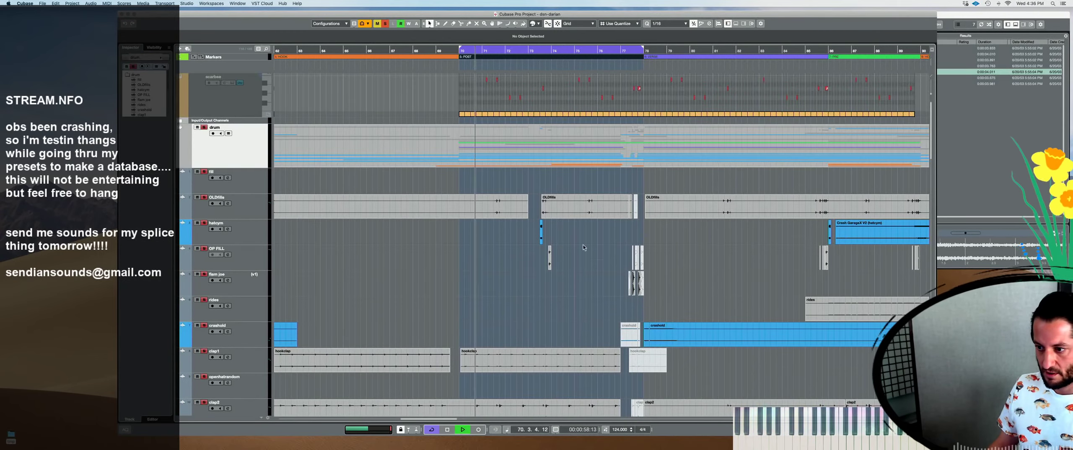
pyautogui.press('h')
pyautogui.press('h')
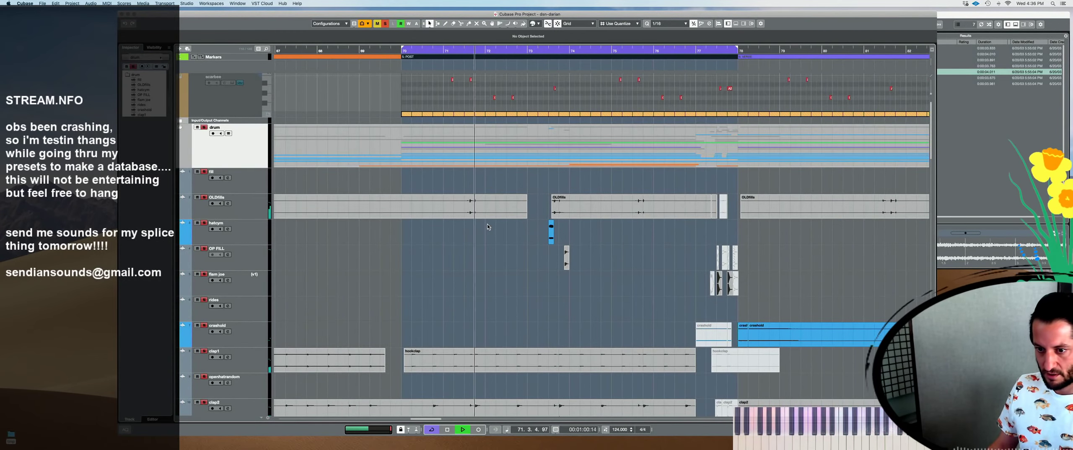
# Stop playback, solo only the OLDfills track, and listen to its hit in bar 71
pyautogui.press('space')
pyautogui.press('Down')
pyautogui.press('Down')
pyautogui.press('h')
pyautogui.press('h')
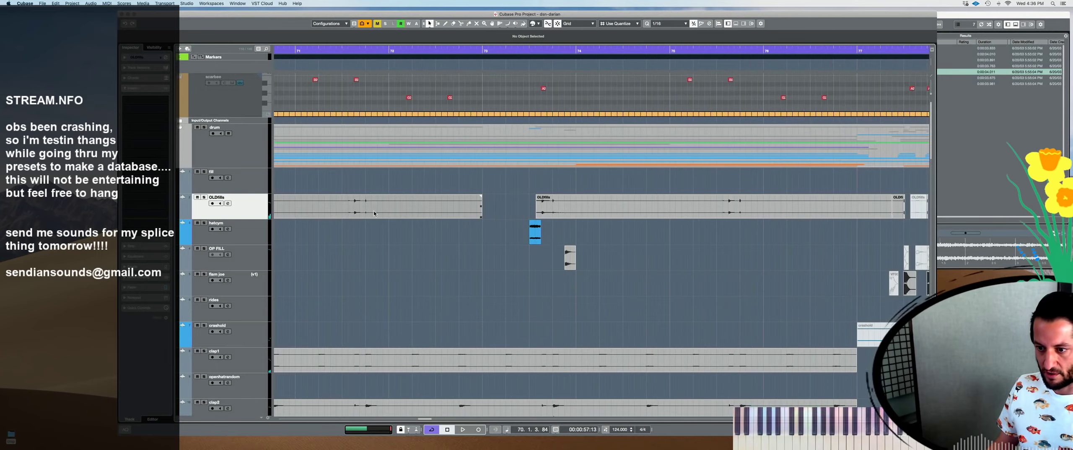
pyautogui.press('s')
pyautogui.press('space')
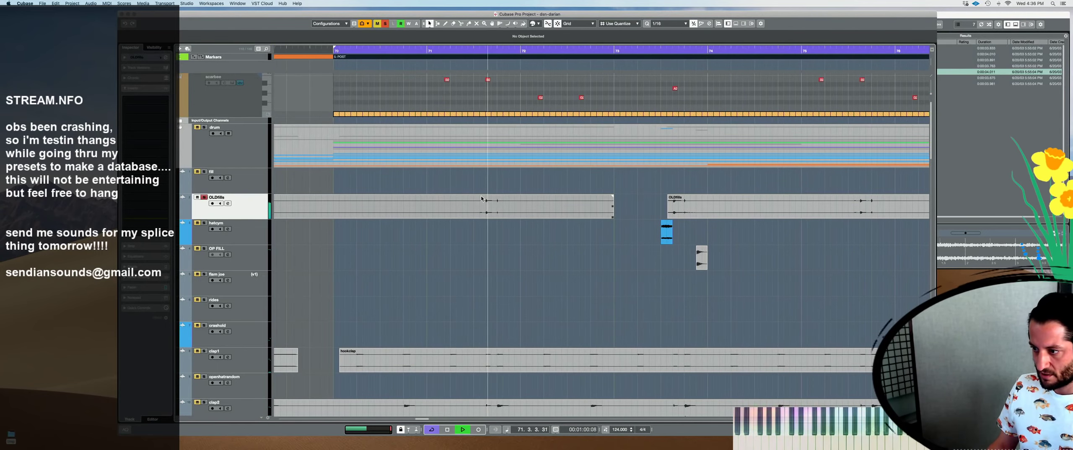
pyautogui.press('space')
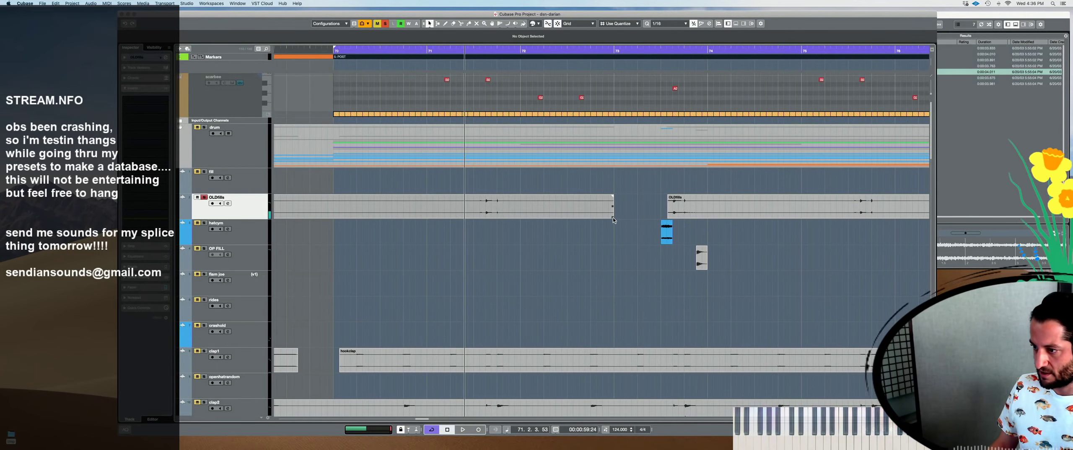
# Clear the solo and play the full mix from the middle of bar 72, near the end of the first OLDfills clip
pyautogui.click(612, 216)
pyautogui.hscroll(5, 545, 235)
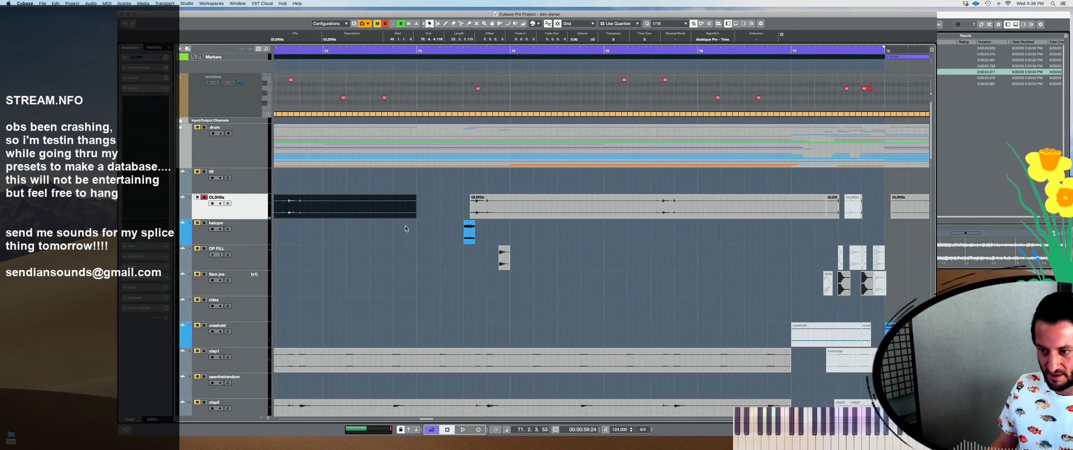
pyautogui.press('s')
pyautogui.click(376, 185)
pyautogui.press('space')
pyautogui.moveTo(416, 216)
pyautogui.mouseDown()
pyautogui.moveTo(483, 220)
pyautogui.moveTo(418, 223)
pyautogui.mouseUp()
pyautogui.press('space')
pyautogui.scroll(-8, 418, 222)
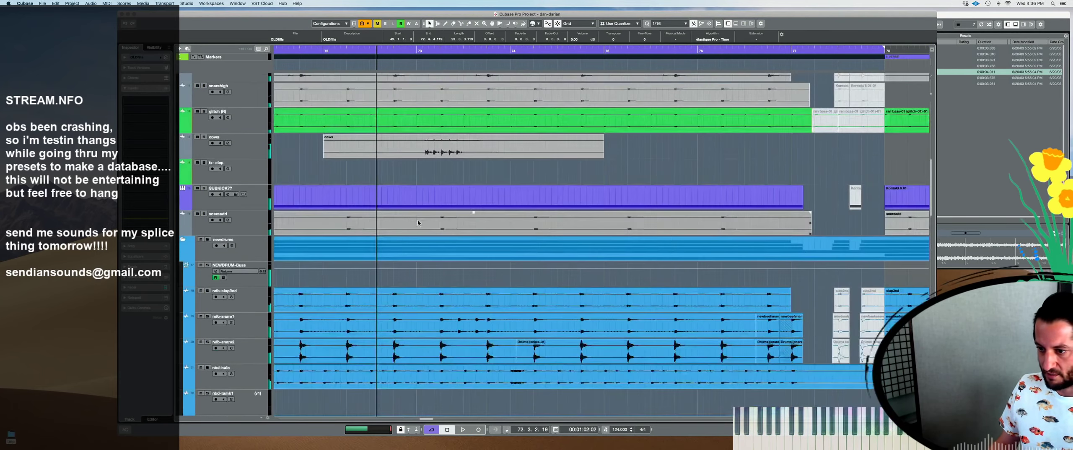
pyautogui.scroll(6, 418, 223)
pyautogui.press('space')
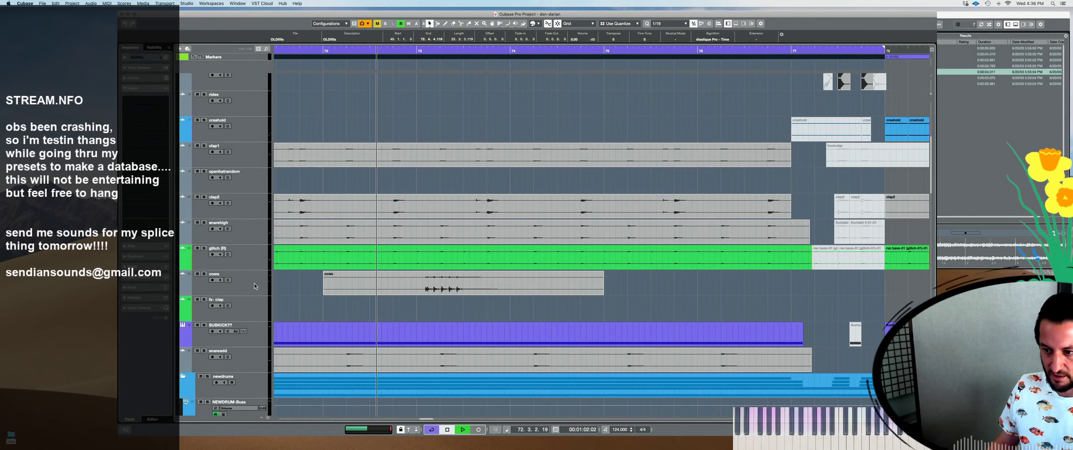
# Solo the cows track to hear its run of hits, stop playback, and clear the solo
pyautogui.click(255, 286)
pyautogui.press('s')
pyautogui.scroll(6, 445, 290)
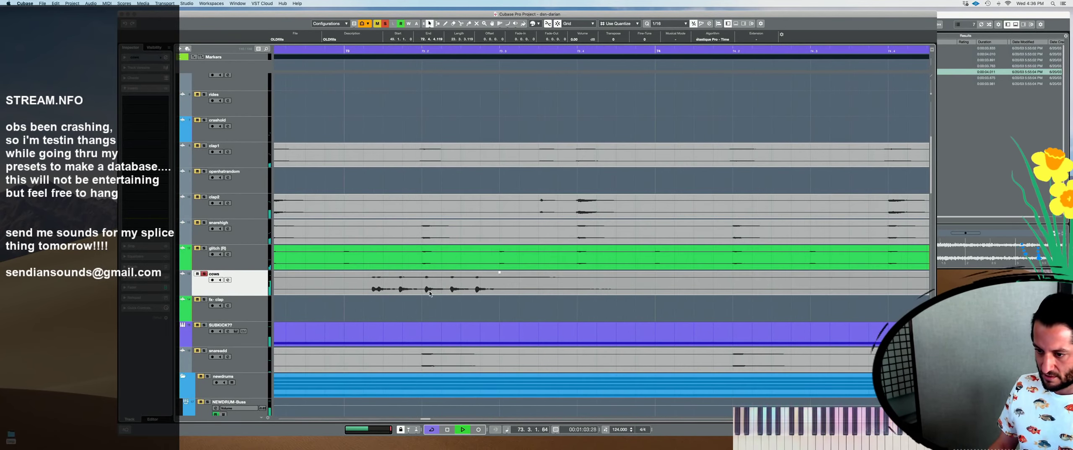
pyautogui.press('space')
pyautogui.scroll(-6, 364, 281)
pyautogui.press('s')
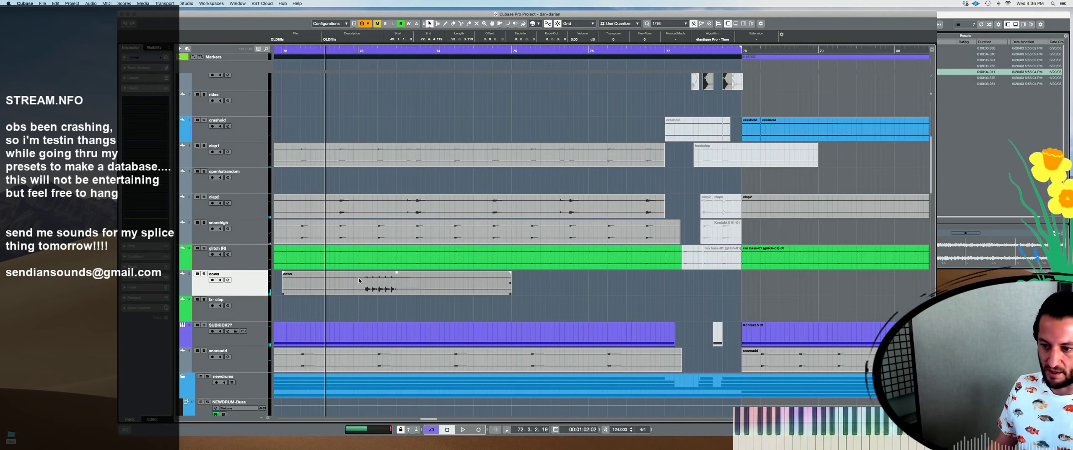
# Split the cows clip at the start of each of its six hits
pyautogui.scroll(9, 430, 189)
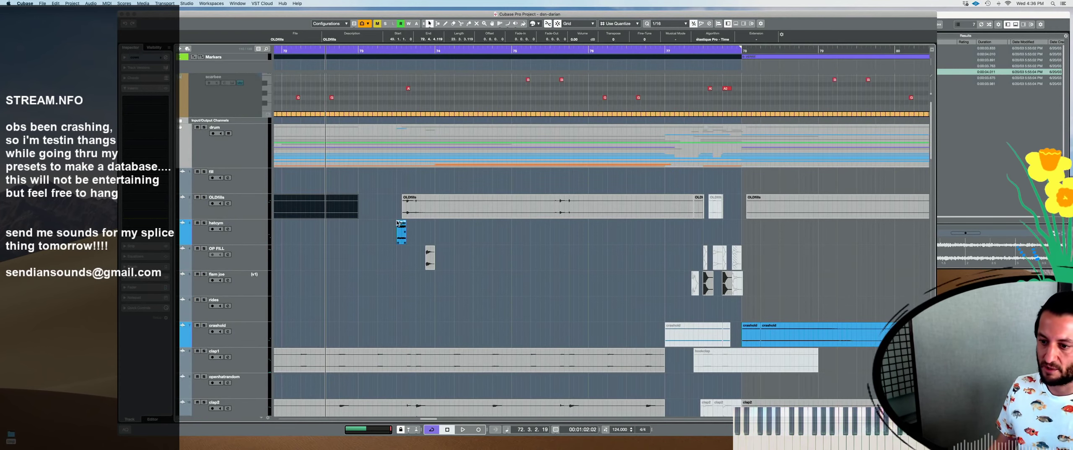
pyautogui.scroll(-19, 352, 240)
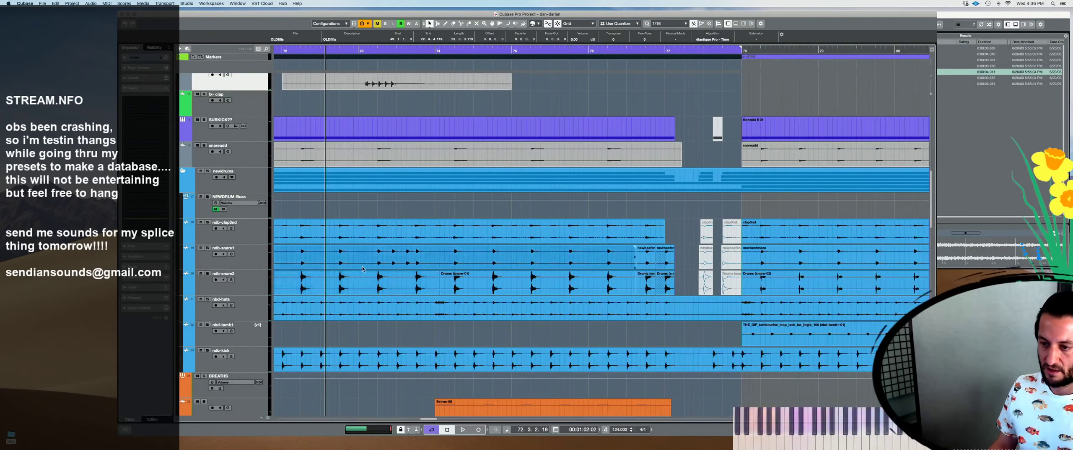
pyautogui.scroll(4, 365, 158)
pyautogui.scroll(8, 365, 158)
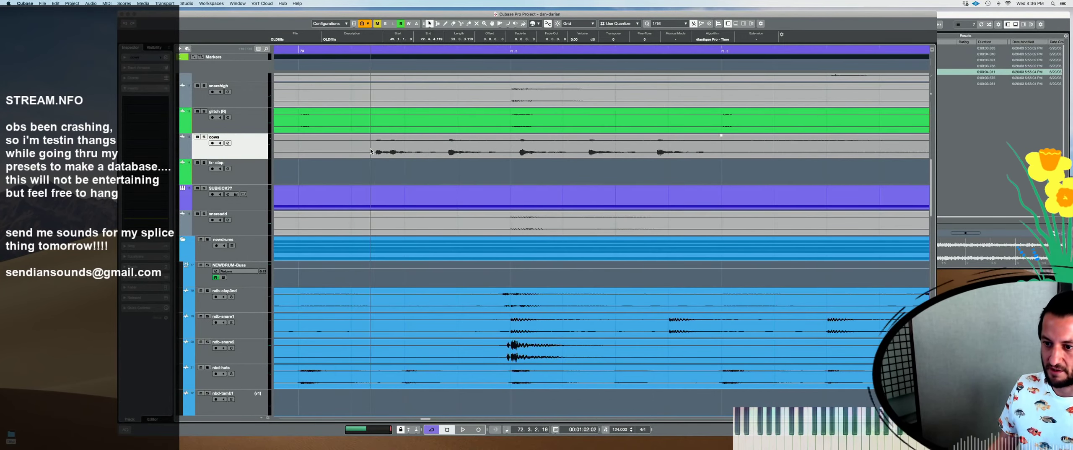
pyautogui.keyDown('alt'); pyautogui.click(374, 154); pyautogui.keyUp('alt')
pyautogui.keyDown('alt'); pyautogui.click(390, 154); pyautogui.keyUp('alt')
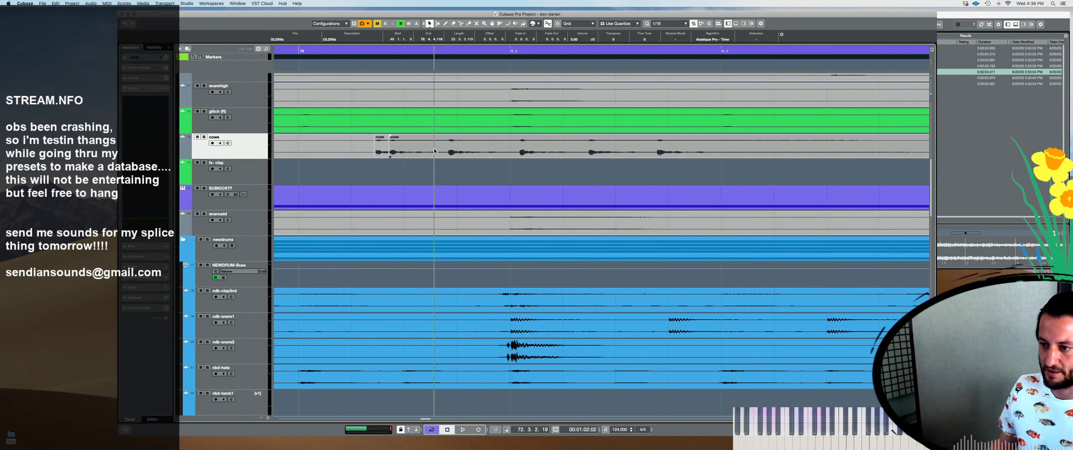
pyautogui.keyDown('alt'); pyautogui.click(448, 153); pyautogui.keyUp('alt')
pyautogui.keyDown('alt'); pyautogui.click(520, 154); pyautogui.keyUp('alt')
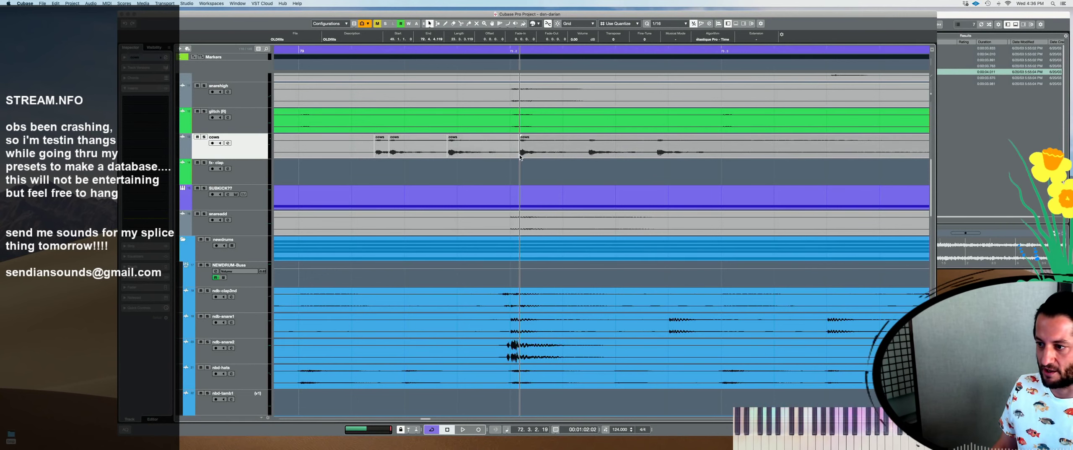
pyautogui.keyDown('alt'); pyautogui.click(589, 154); pyautogui.keyUp('alt')
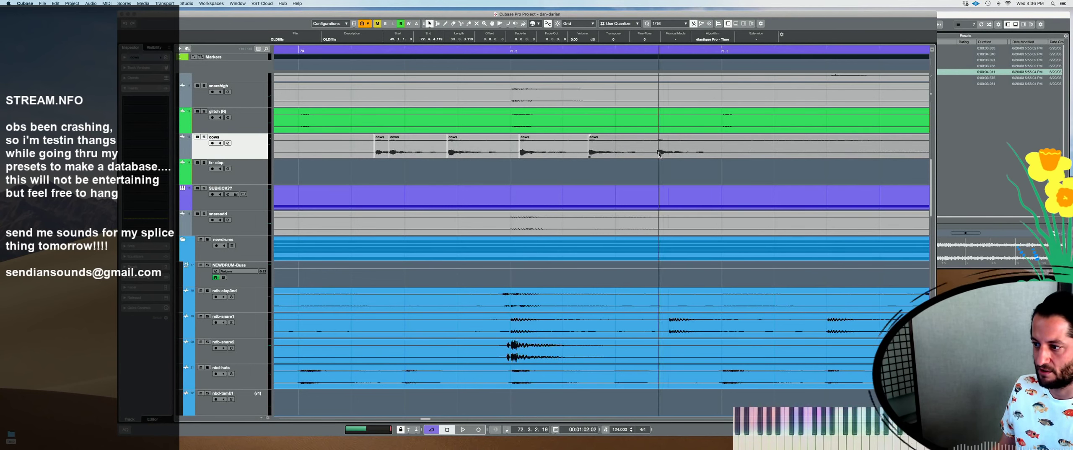
pyautogui.keyDown('alt'); pyautogui.click(658, 153); pyautogui.keyUp('alt')
pyautogui.scroll(-2, 574, 173)
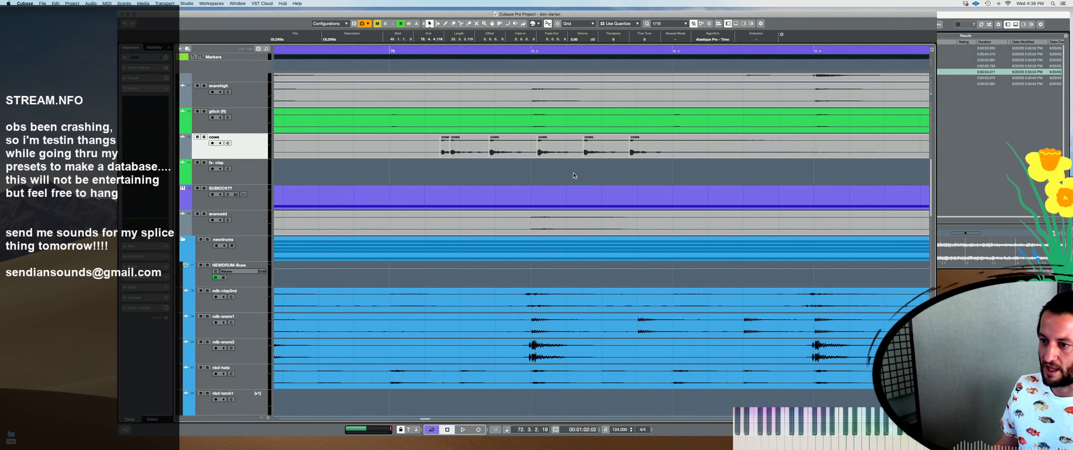
# Play the split cows hits in the full mix around bar 73 and stop playback
pyautogui.click(404, 166)
pyautogui.press('h')
pyautogui.press('space')
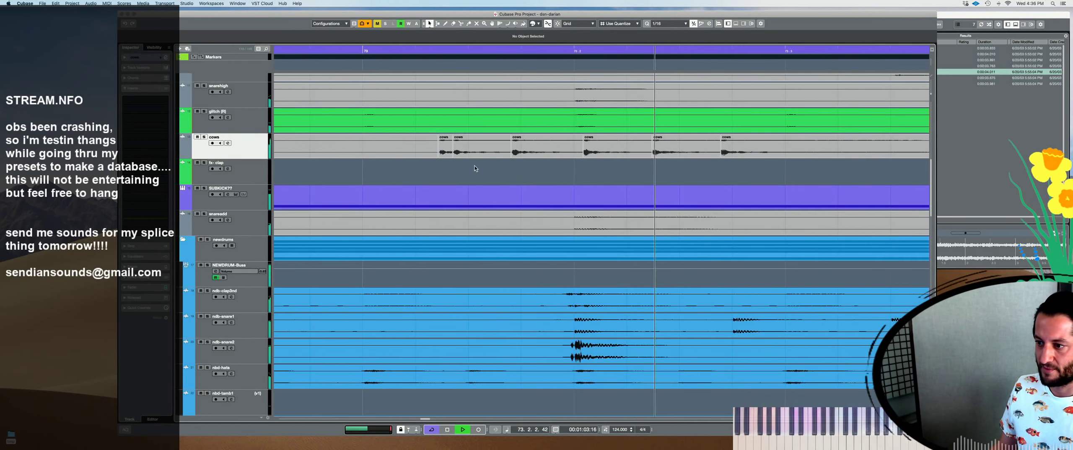
pyautogui.press('space')
pyautogui.press('g')
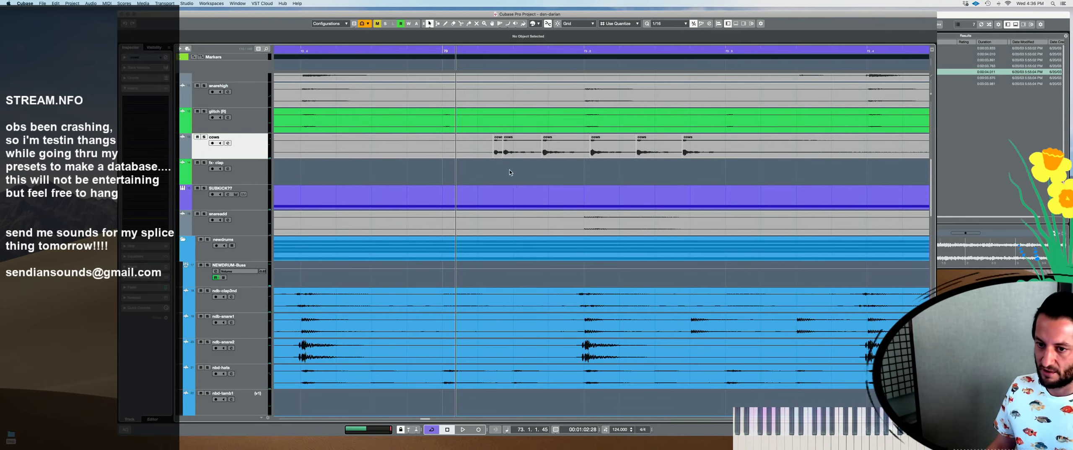
pyautogui.press('g')
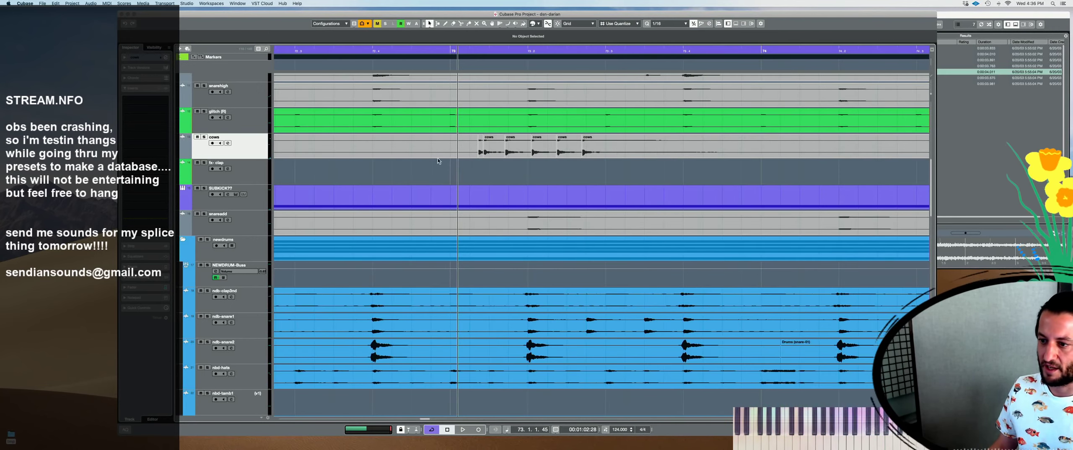
# Replay the split cows hits with the track soloed, and again in the full mix with the solo cleared
pyautogui.press('h')
pyautogui.press('h')
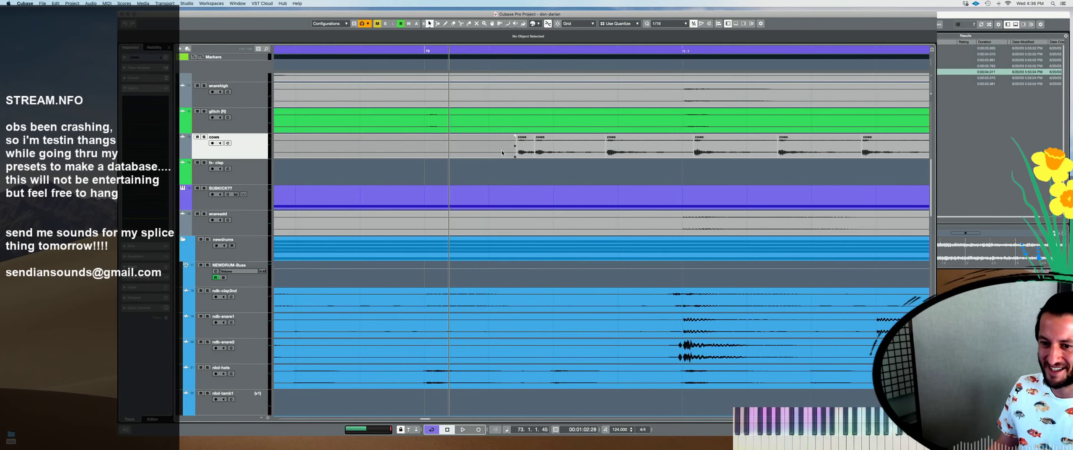
pyautogui.press('s')
pyautogui.press('space')
pyautogui.press('space')
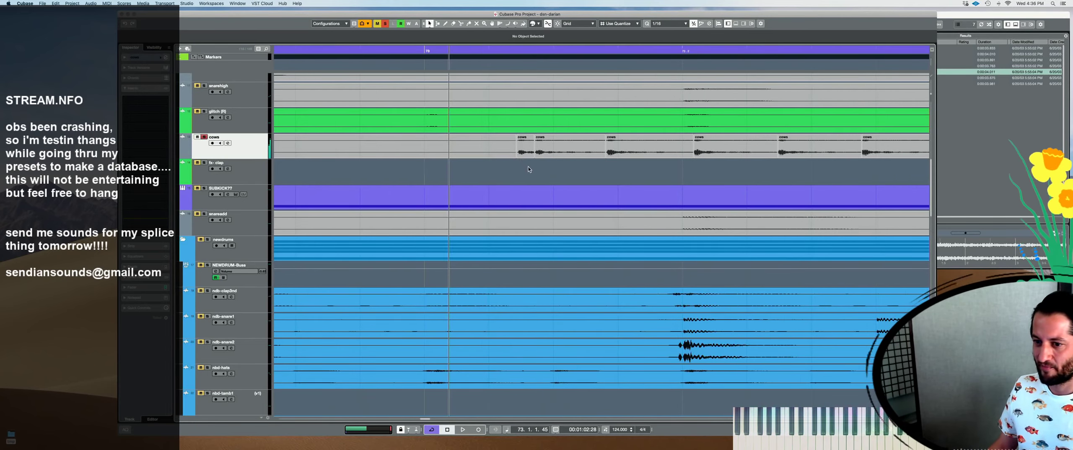
pyautogui.scroll(-2, 529, 166)
pyautogui.press('s')
pyautogui.press('space')
pyautogui.scroll(-2, 530, 165)
pyautogui.press('space')
# Undo the splits in the cows clip, leaving only the cut at its first hit
pyautogui.press('super+z')
pyautogui.press('super+z')
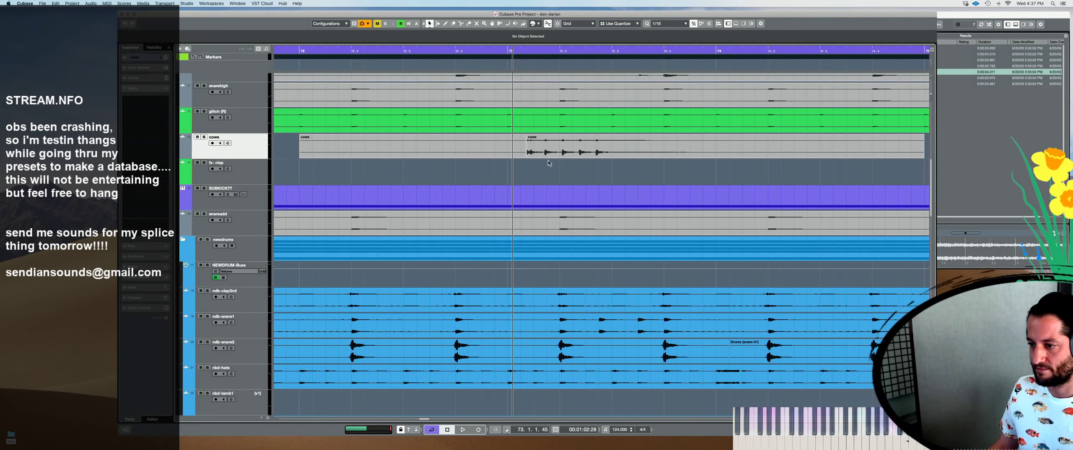
pyautogui.scroll(-4, 548, 161)
# Solo the whole drum folder, listen to it from bar 73, and stop playback
pyautogui.scroll(10, 540, 204)
pyautogui.click(250, 155)
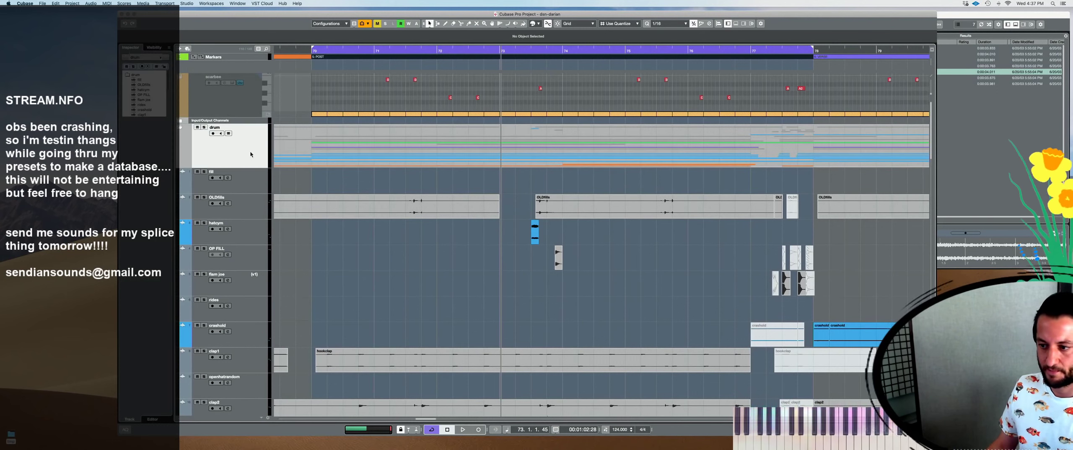
pyautogui.press('s')
pyautogui.press('space')
pyautogui.press('h')
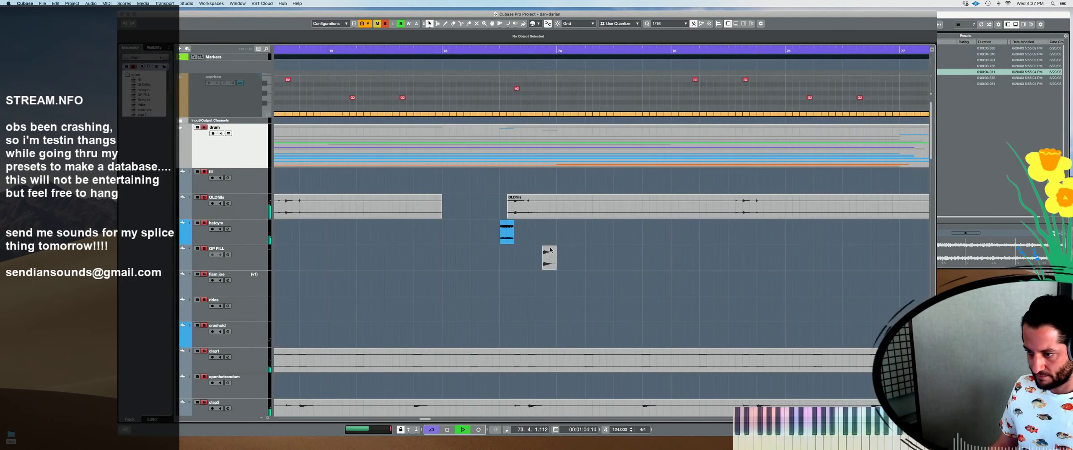
pyautogui.press('space')
# Solo only the three adjacent tracks from OLDfills through OP FILL and start playback from bar 73
pyautogui.click(248, 208)
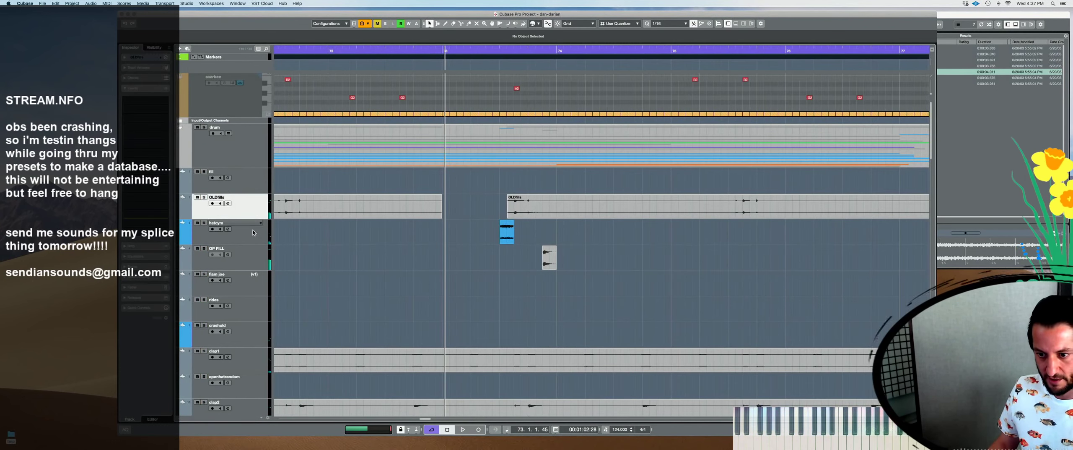
pyautogui.keyDown('shift'); pyautogui.click(253, 256); pyautogui.keyUp('shift')
pyautogui.press('s')
pyautogui.press('space')
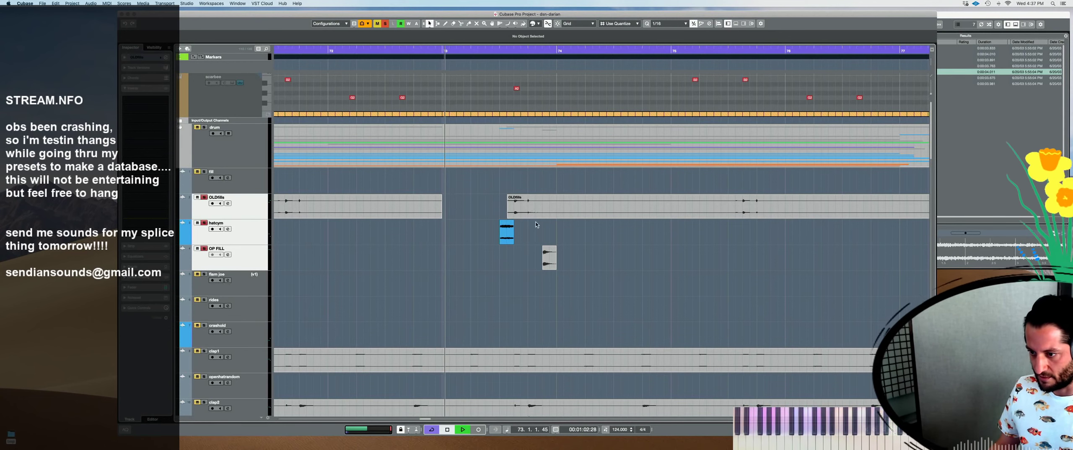
# Clear the solo on OLDfills, halcym and OP FILL and listen to the bar 73 fill in the full mix
pyautogui.scroll(3, 511, 223)
pyautogui.press('space')
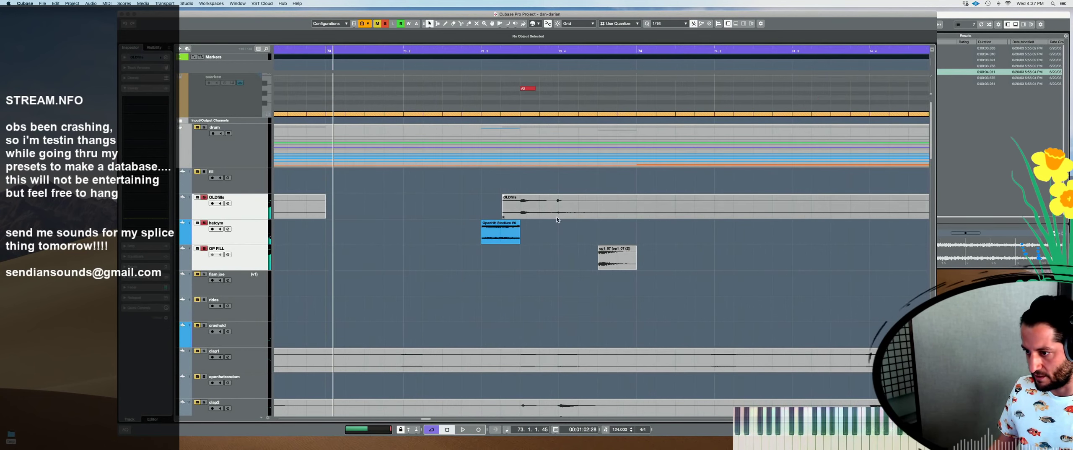
pyautogui.scroll(5, 545, 222)
pyautogui.press('s')
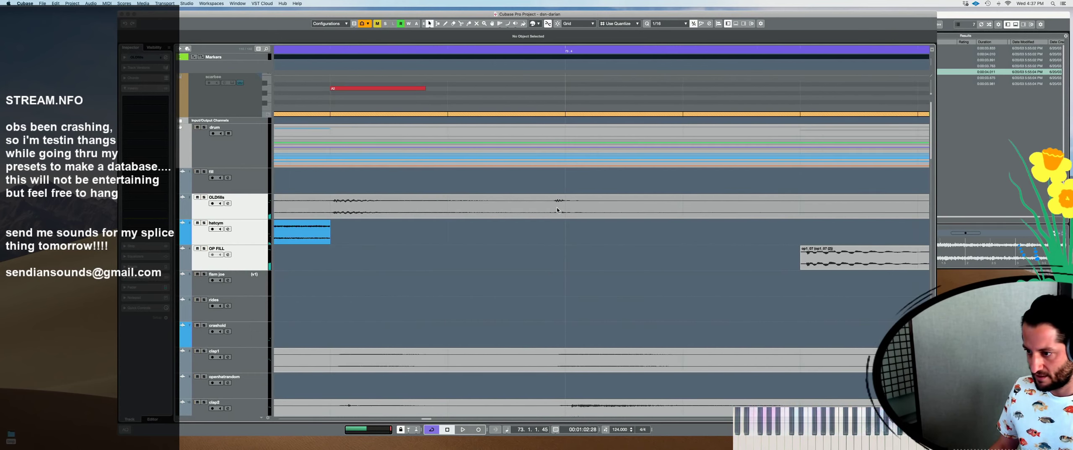
pyautogui.press('space')
pyautogui.scroll(1, 563, 209)
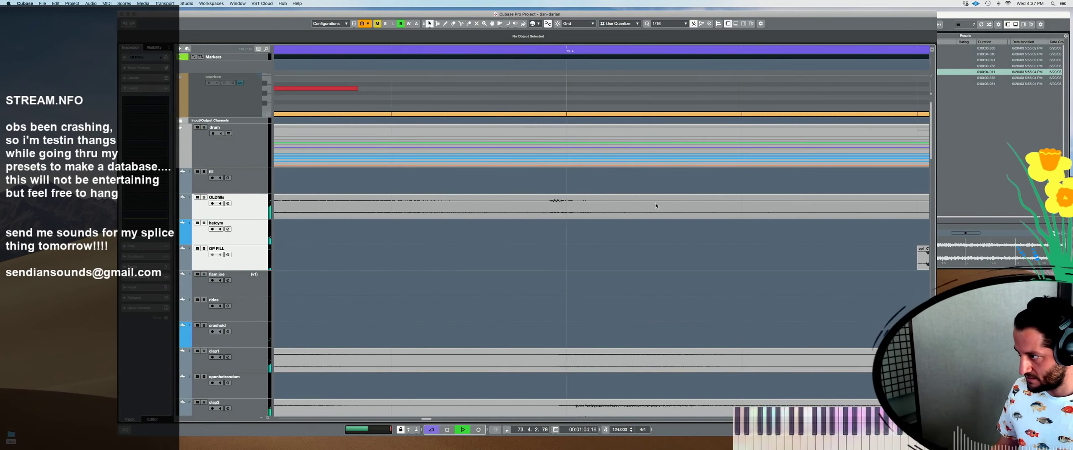
pyautogui.press('space')
pyautogui.scroll(4, 680, 246)
pyautogui.hscroll(3, 674, 246)
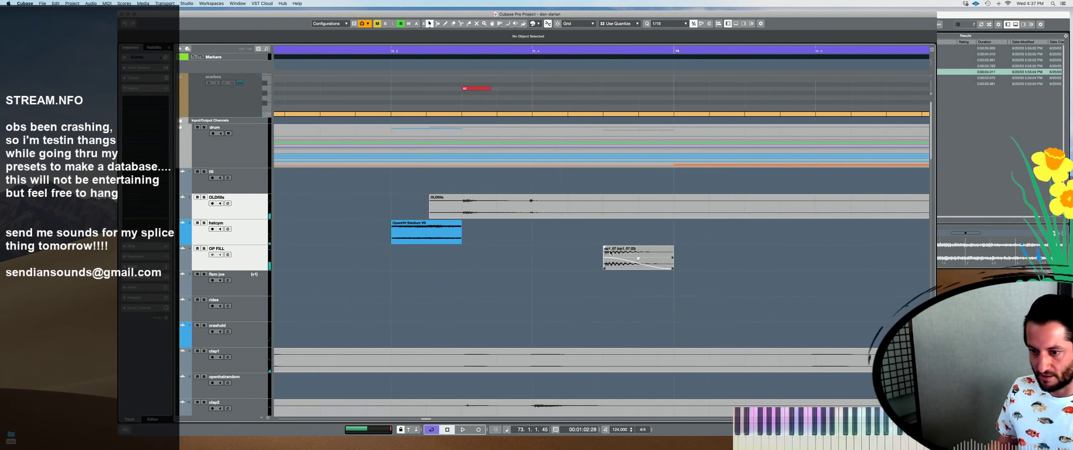
# Solo OP FILL alone, audition its clip with the start extended back towards bar 73, and undo the extension
pyautogui.scroll(-3, 600, 256)
pyautogui.press('s')
pyautogui.click(246, 259)
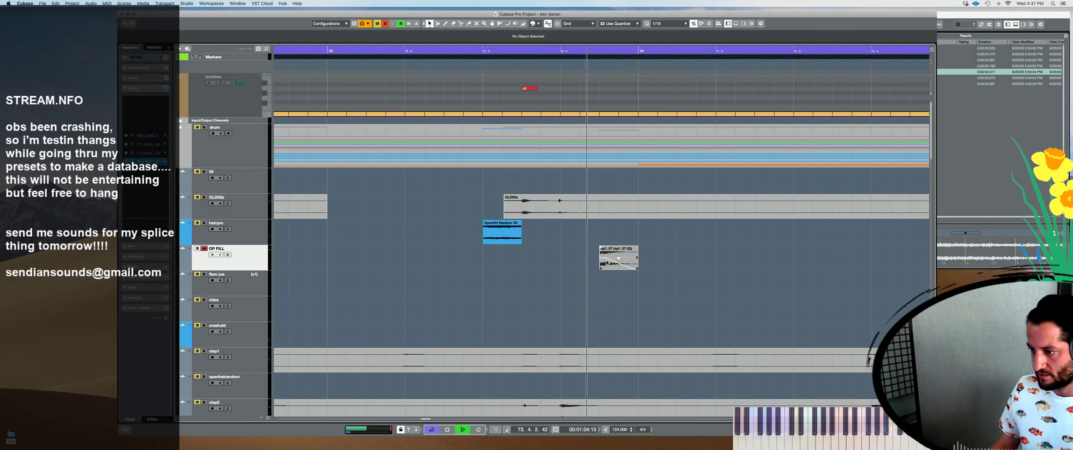
pyautogui.moveTo(599, 250); pyautogui.dragTo(388, 268)
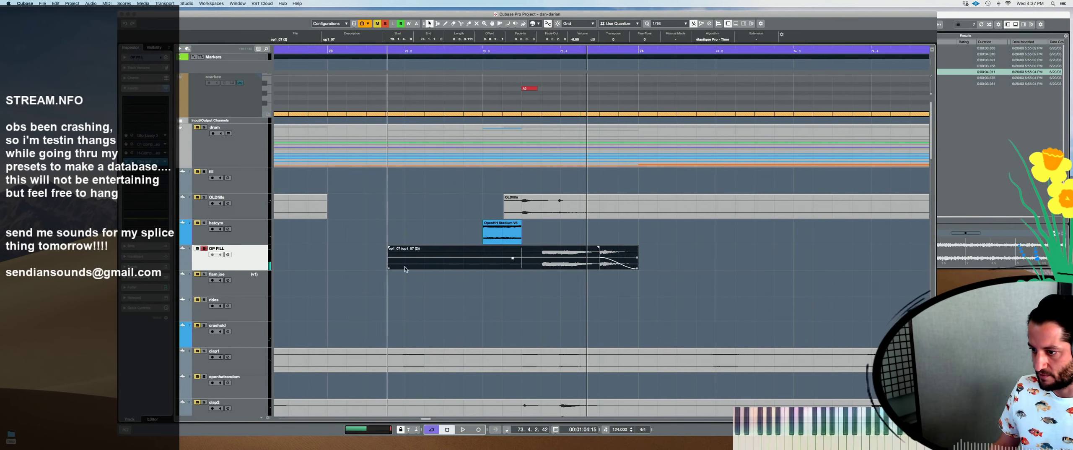
pyautogui.click(530, 299)
pyautogui.press('space')
pyautogui.press('space')
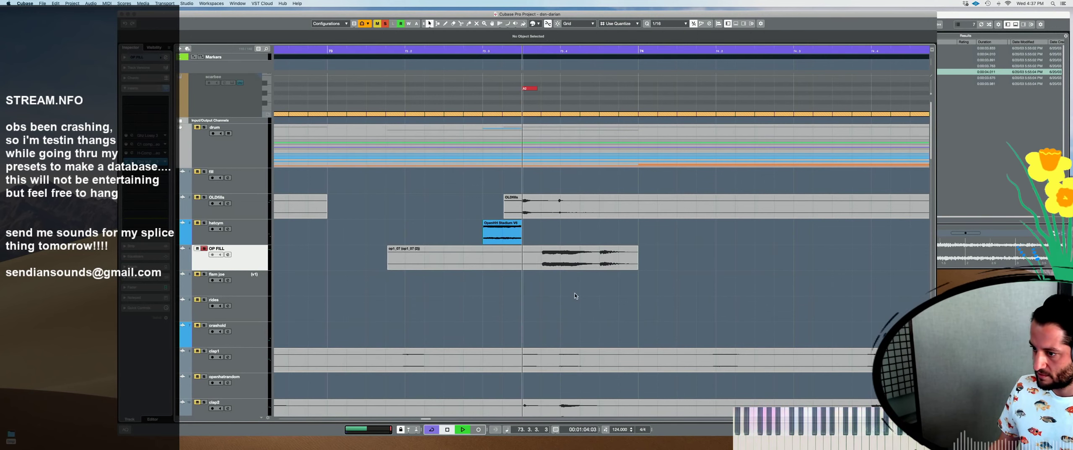
pyautogui.hotkey('ctrl', 'z')
# Extend the OP FILL clip's end past bar 78 and play the revealed audio from the middle of bar 74
pyautogui.press('g')
pyautogui.press('g')
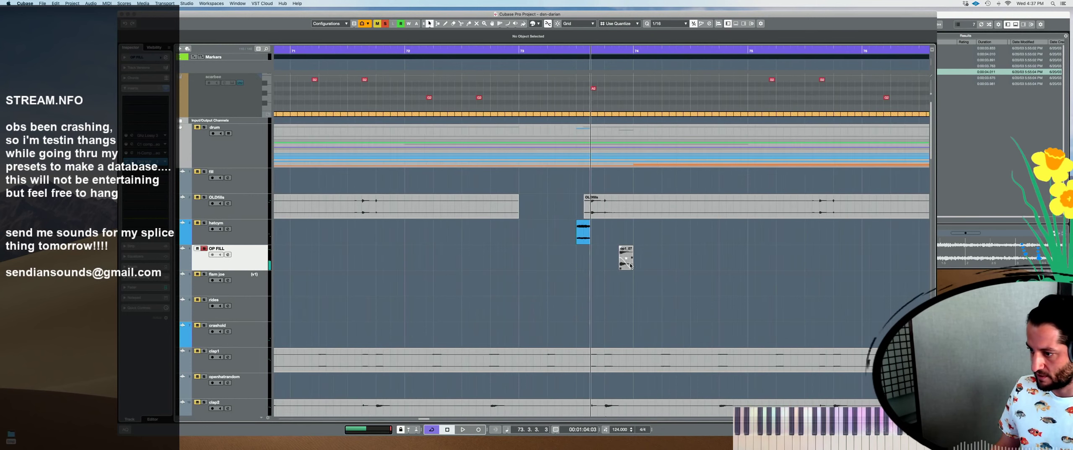
pyautogui.moveTo(633, 268); pyautogui.dragTo(880, 298)
pyautogui.press('u')
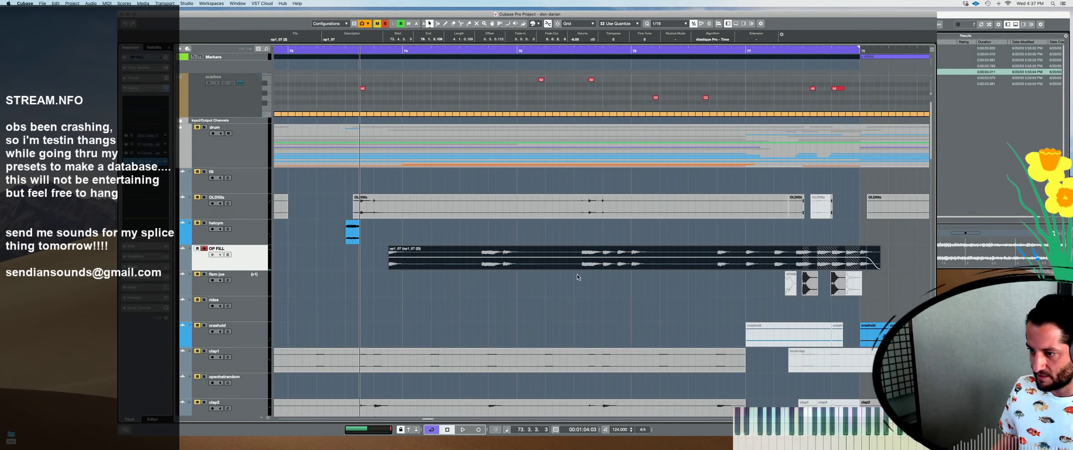
pyautogui.scroll(-3, 577, 274)
pyautogui.click(533, 232)
pyautogui.press('space')
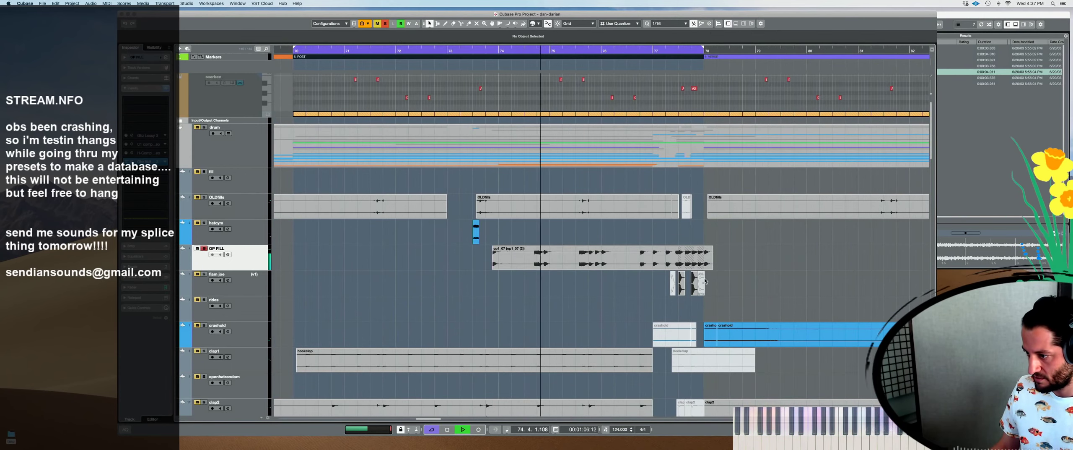
# Extend the OP FILL clip's end further to about bar 81 during playback, with cycle playback turned off
pyautogui.moveTo(712, 268); pyautogui.dragTo(800, 269)
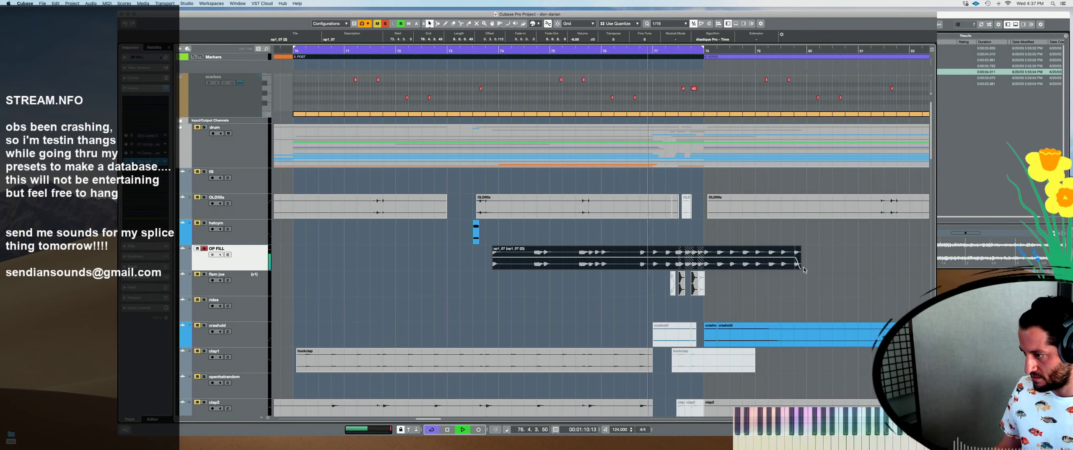
pyautogui.moveTo(799, 267); pyautogui.dragTo(837, 274)
pyautogui.press('/')
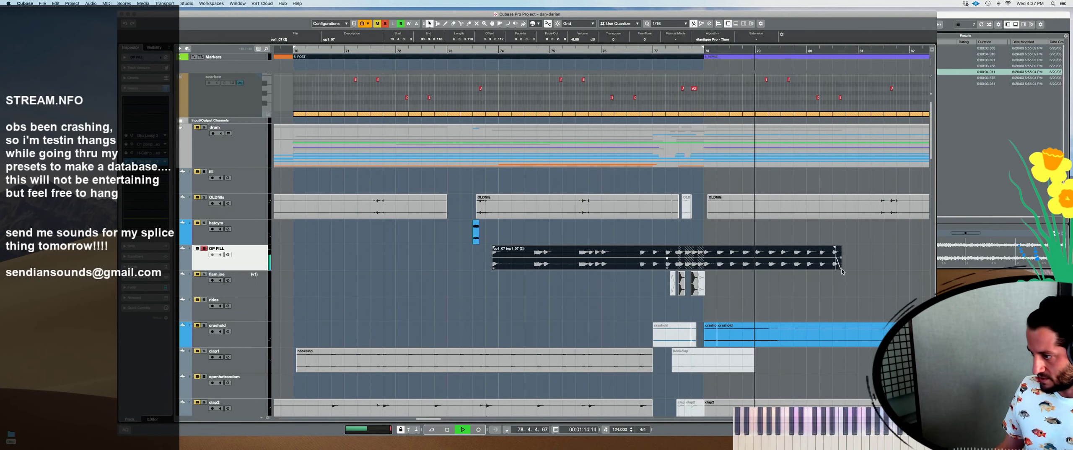
pyautogui.moveTo(837, 273); pyautogui.dragTo(879, 270)
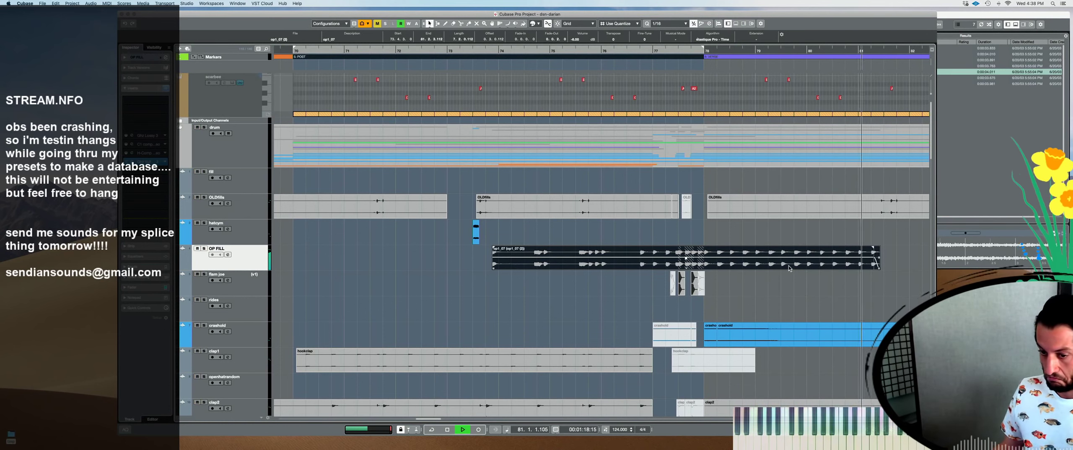
# Stop playback and undo all extensions of the OP FILL clip's end
pyautogui.press('space')
pyautogui.press('super+z')
pyautogui.press('super+z')
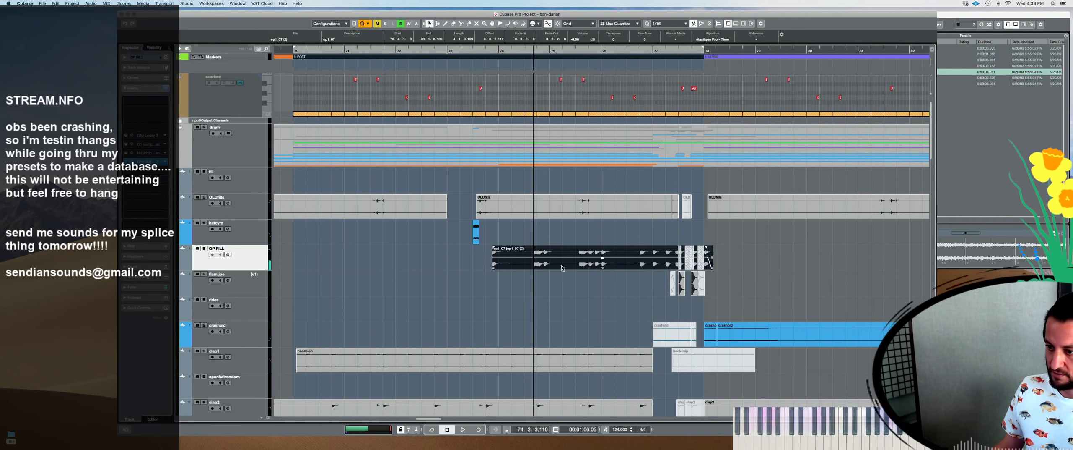
pyautogui.press('super+z')
# Play the short OP FILL hit from just before it in the full mix, compare it soloed, and clear the solo
pyautogui.click(488, 267)
pyautogui.press('space')
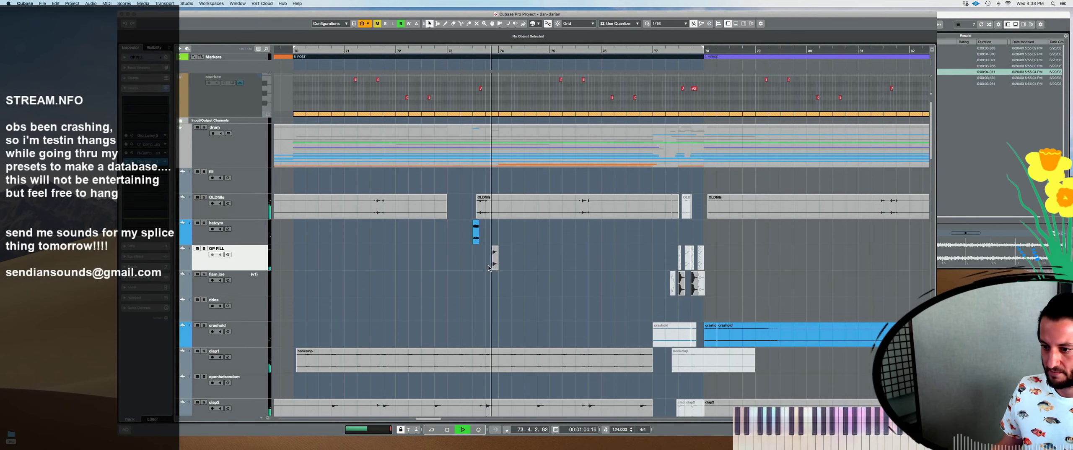
pyautogui.press('space')
pyautogui.press('s')
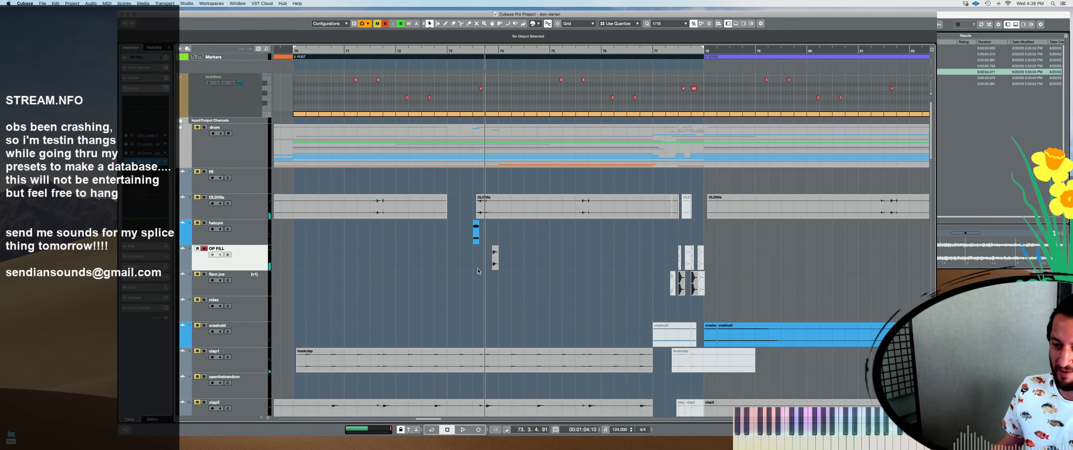
pyautogui.press('h')
pyautogui.press('s')
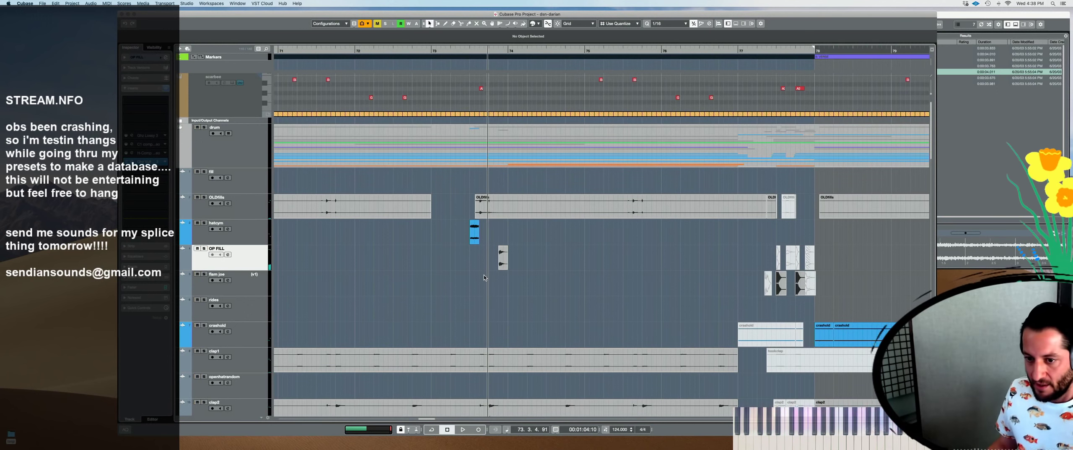
# Open the UAD Pultec-Pro insert on the DRUM channel in the mixer and move its window clear of the inserts
pyautogui.press('g')
pyautogui.click(248, 146)
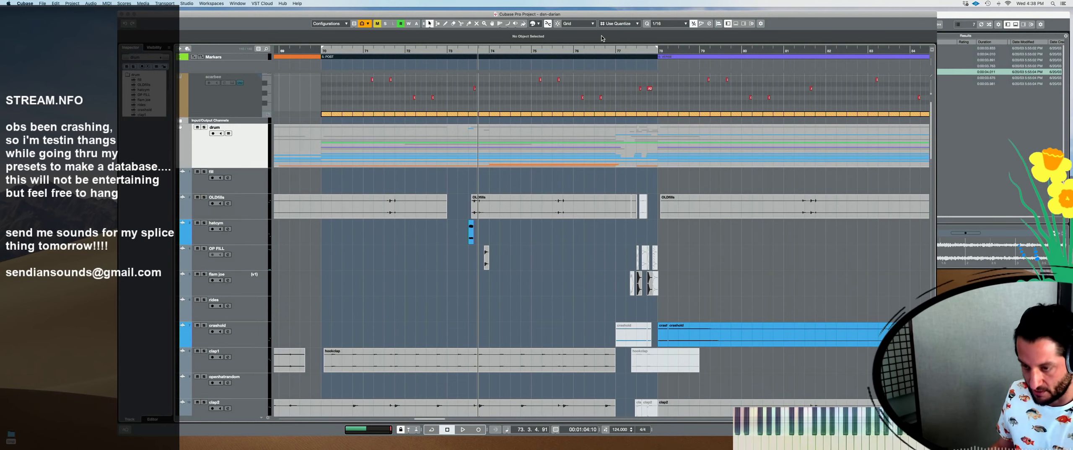
pyautogui.press('F3')
pyautogui.moveTo(524, 342); pyautogui.dragTo(572, 343)
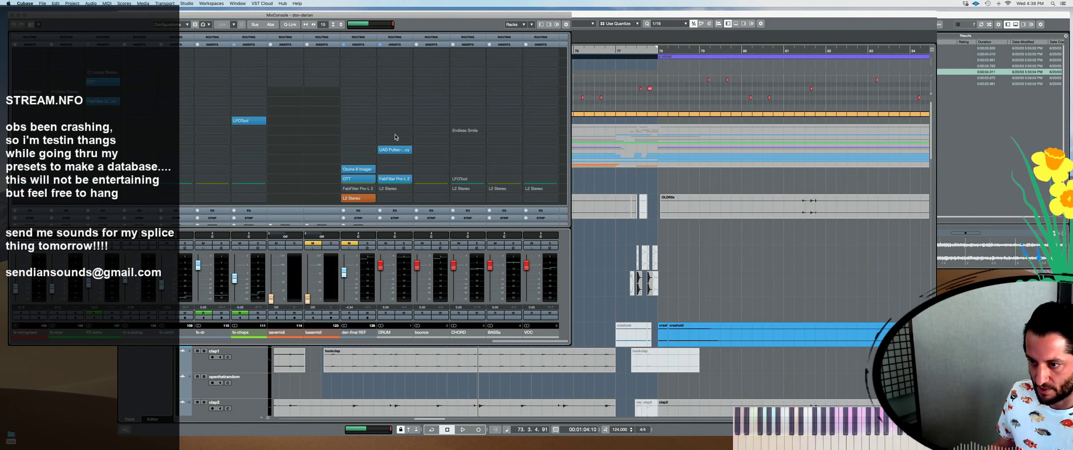
pyautogui.doubleClick(397, 149)
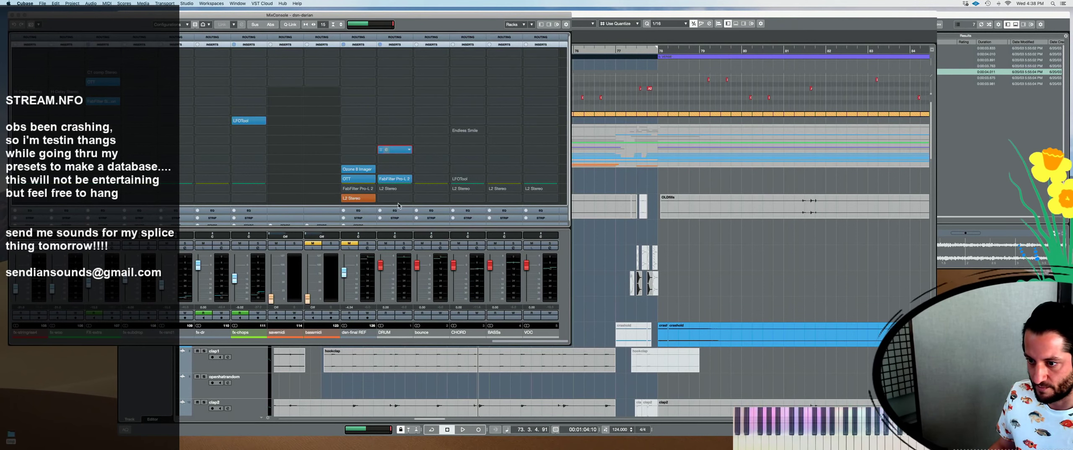
pyautogui.moveTo(682, 289); pyautogui.dragTo(718, 69)
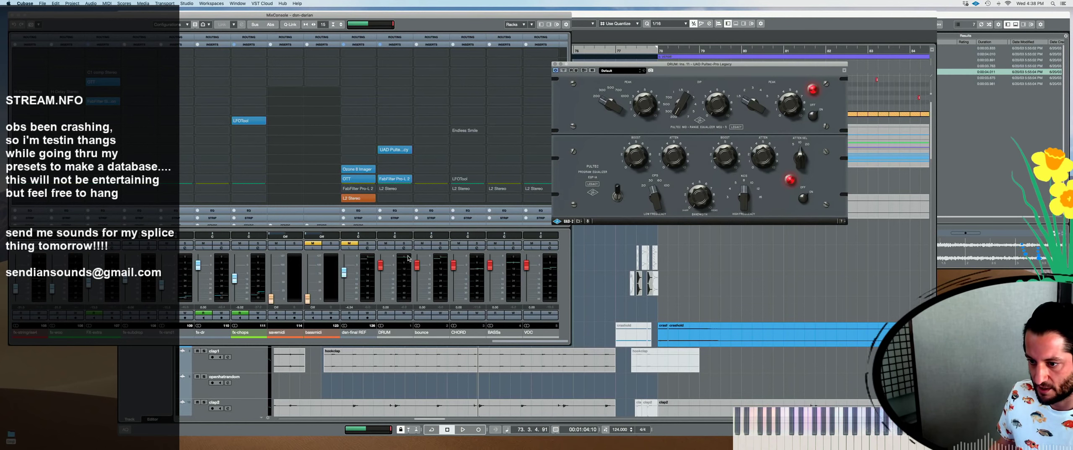
# Play the DRUM channel soloed and open its FabFilter Pro-L 2 insert, placing it below the Pultec window
pyautogui.click(402, 244)
pyautogui.press('space')
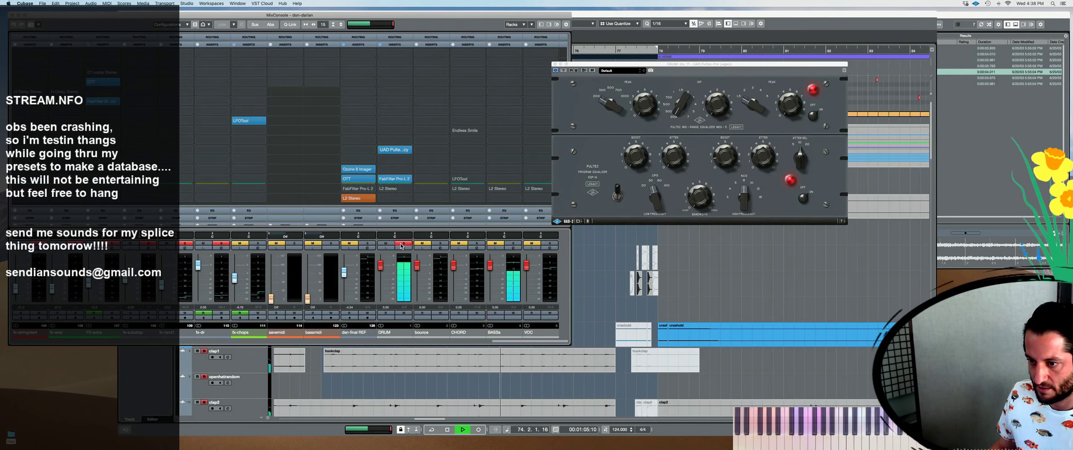
pyautogui.doubleClick(394, 179)
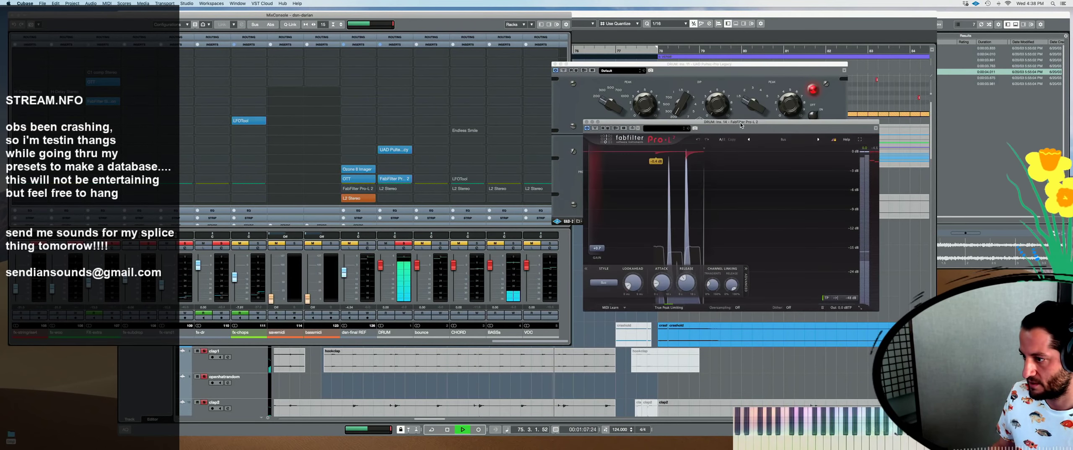
pyautogui.moveTo(741, 121); pyautogui.dragTo(706, 234)
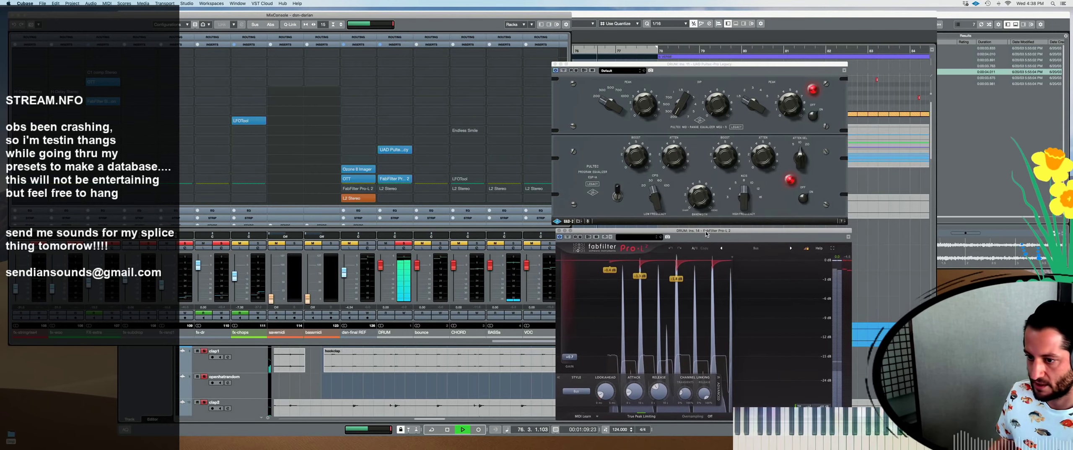
# Compare the drums with the DRUM channel's inserts bypassed and active during playback, leaving them active, and stop
pyautogui.click(381, 45)
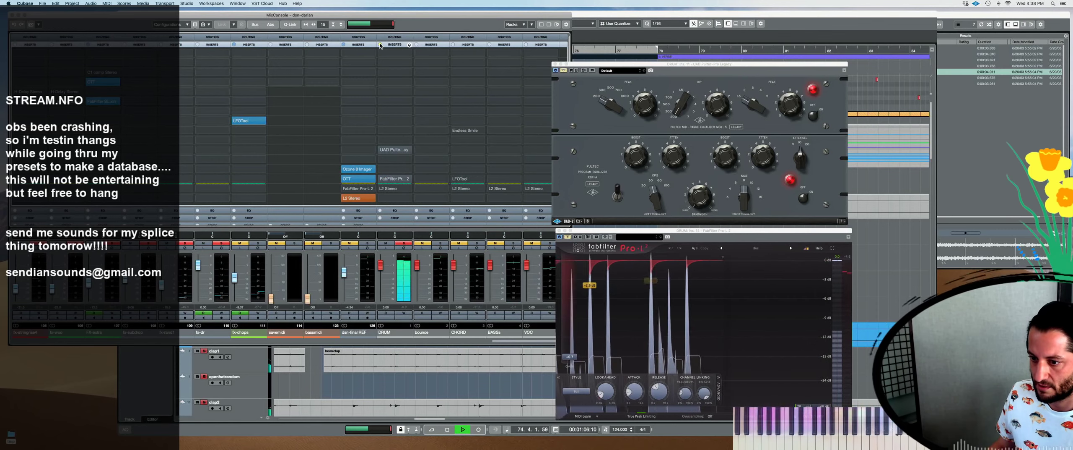
pyautogui.click(380, 44)
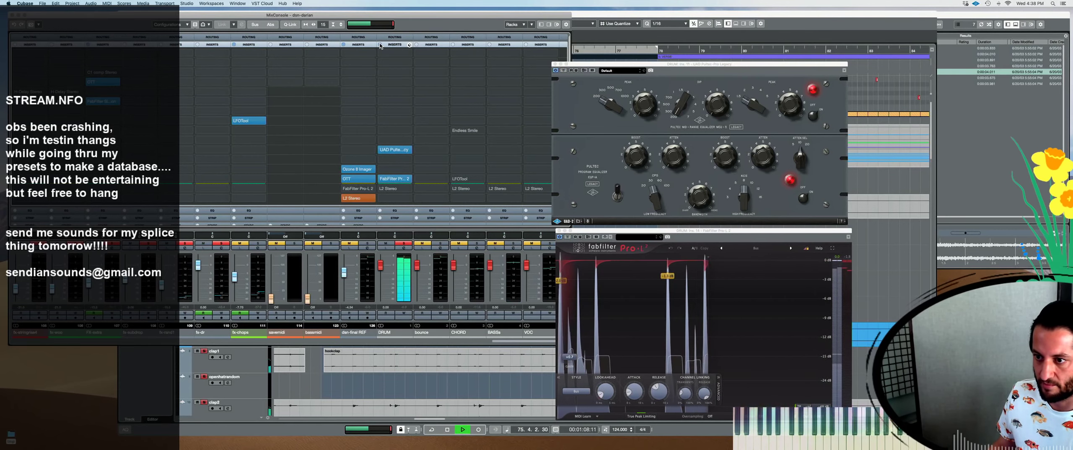
pyautogui.click(380, 45)
pyautogui.click(380, 44)
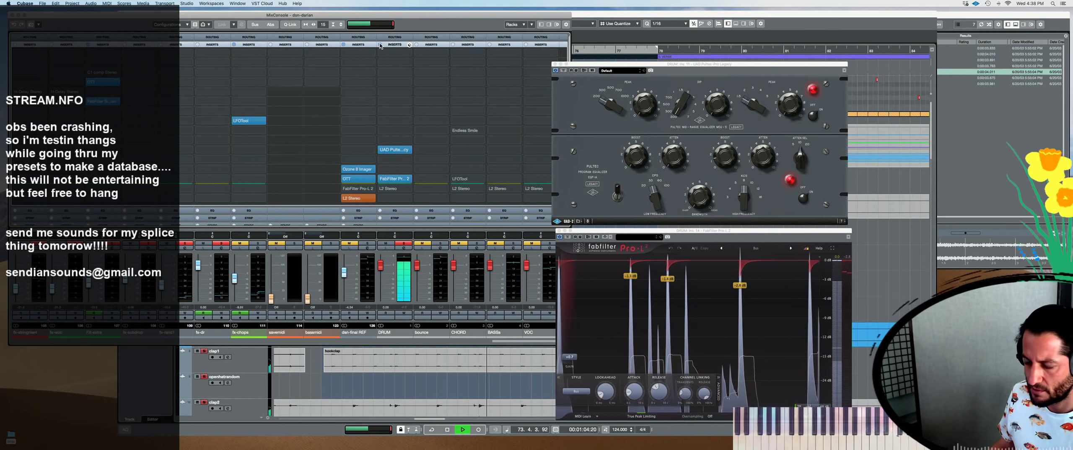
pyautogui.click(381, 44)
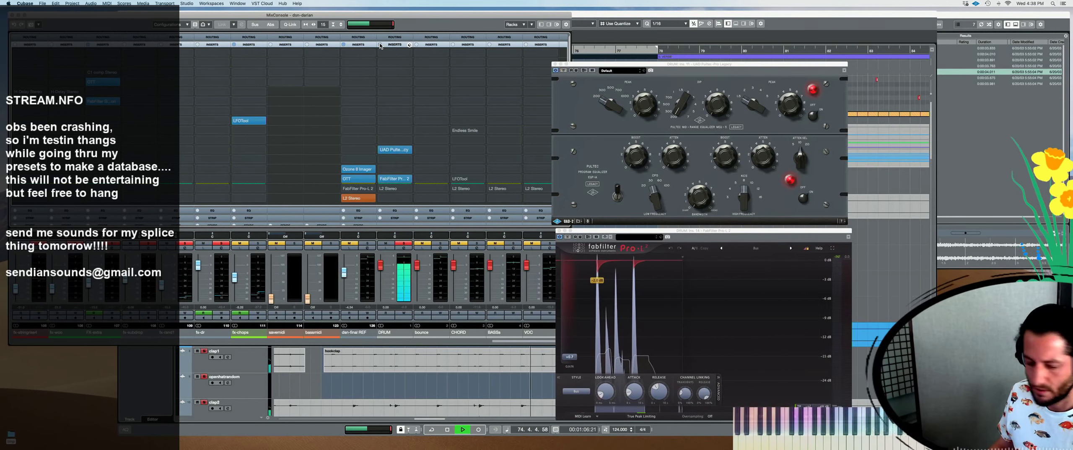
pyautogui.click(380, 44)
pyautogui.press('space')
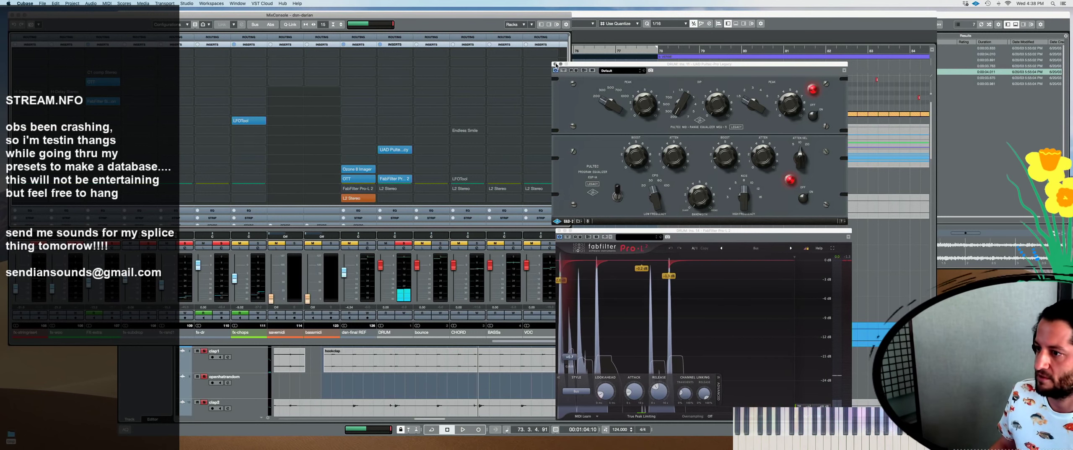
# Close the Pultec, Pro-L 2 and mixer windows and deactivate all solos in the project
pyautogui.click(555, 64)
pyautogui.click(559, 231)
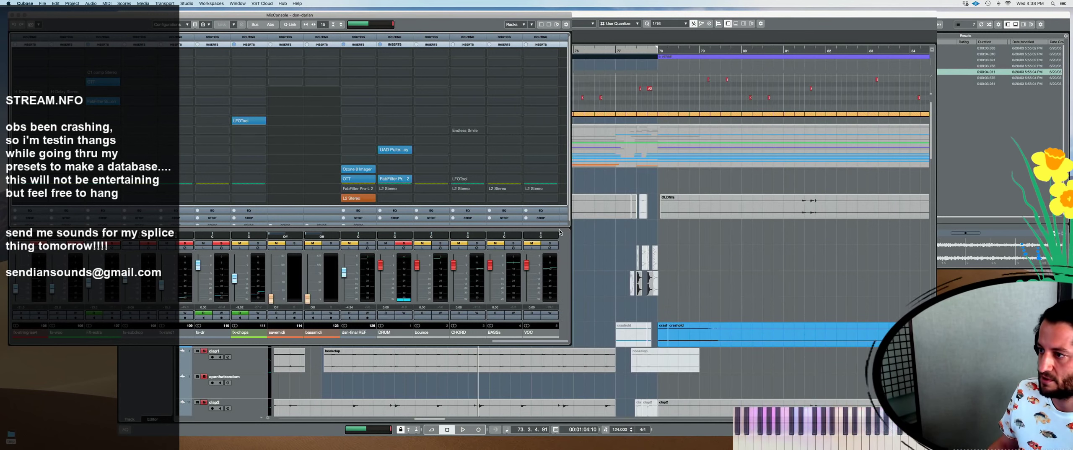
pyautogui.press('F3')
pyautogui.scroll(-3, 481, 258)
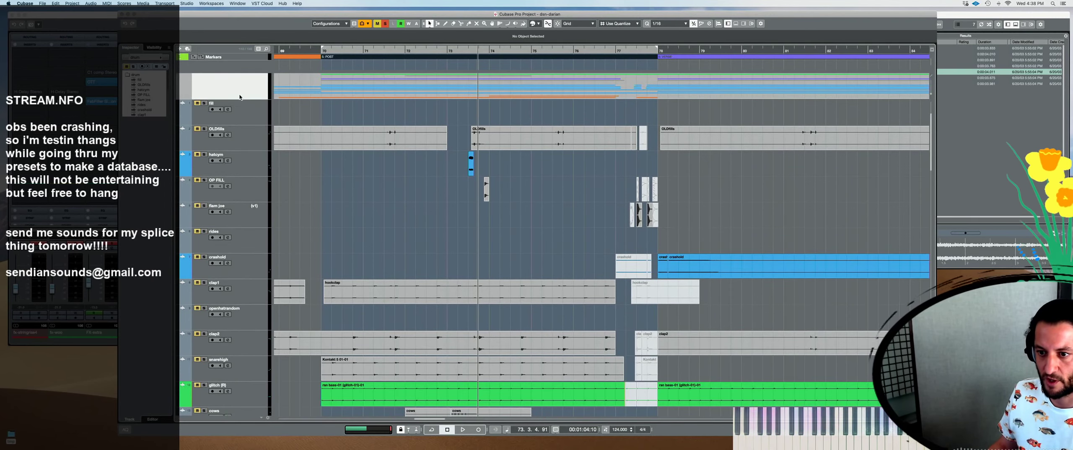
pyautogui.click(384, 24)
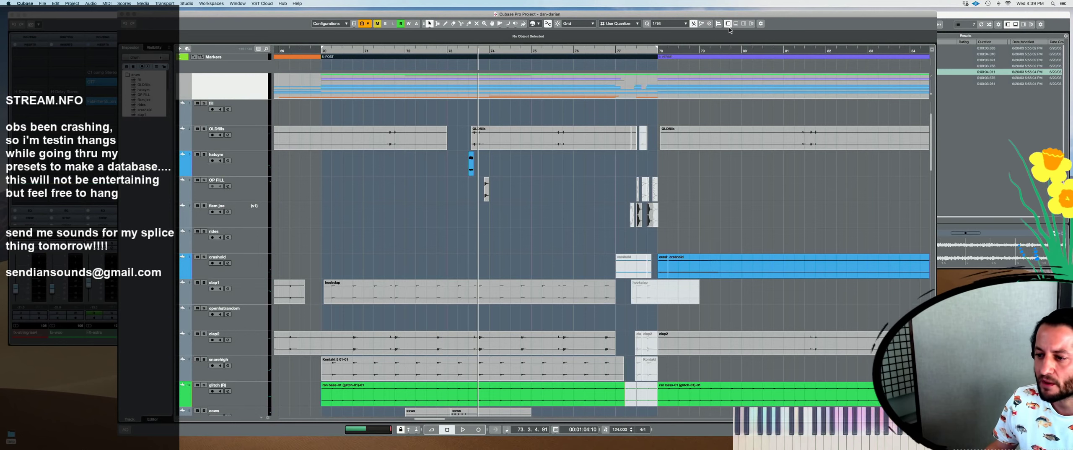
# Look over the FX tracks down to the final reference track and bring the MediaBay to the front
pyautogui.press('g')
pyautogui.scroll(-20, 435, 237)
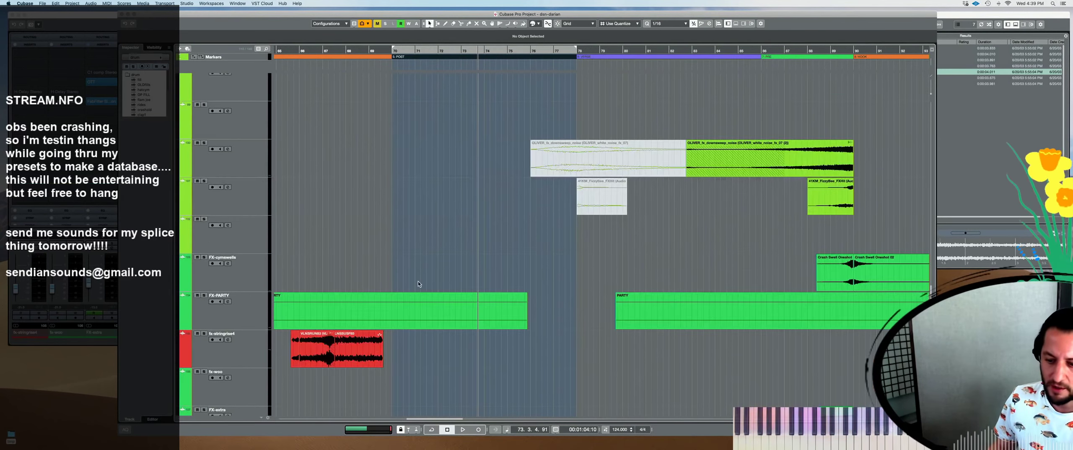
pyautogui.scroll(-6, 378, 257)
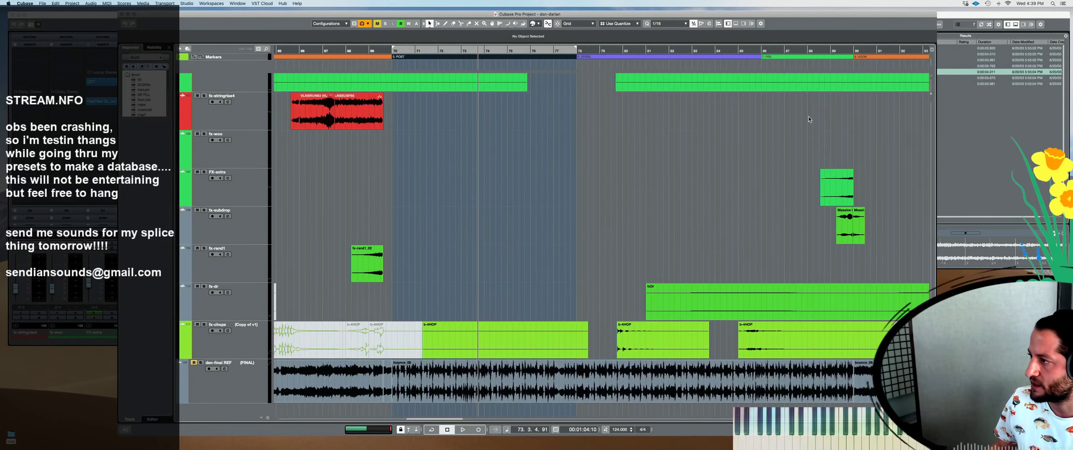
pyautogui.click(972, 21)
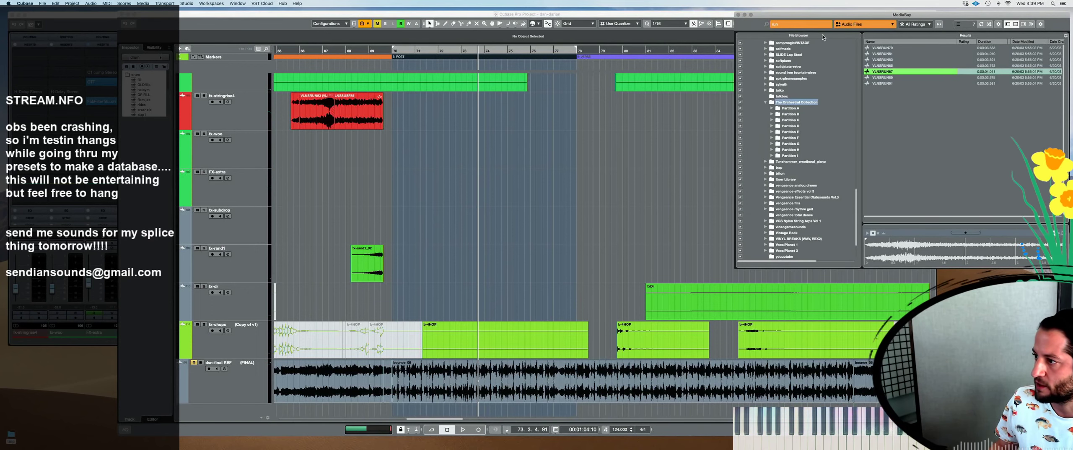
# Search the audio files in MediaBay for "perc", widening the search to the parent folder of the sample libraries
pyautogui.click(788, 25)
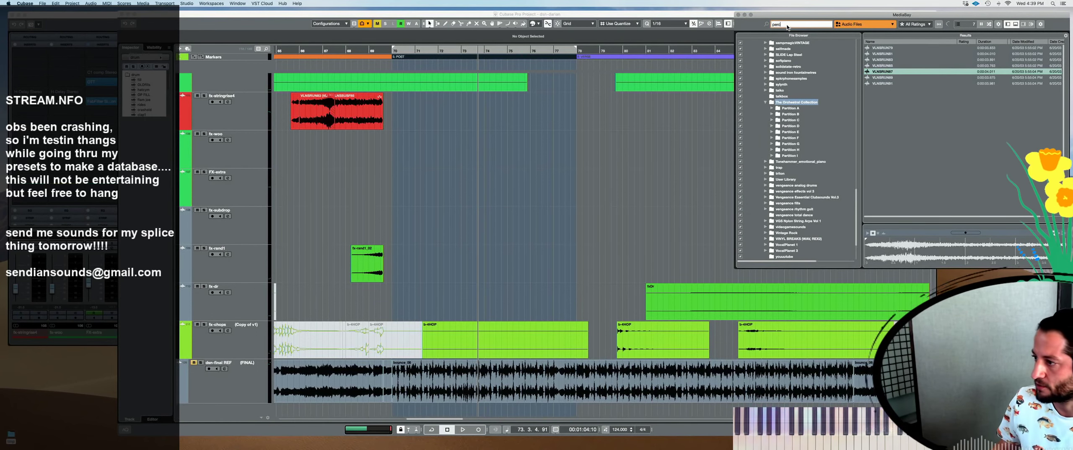
pyautogui.write('perc')
pyautogui.scroll(10, 797, 148)
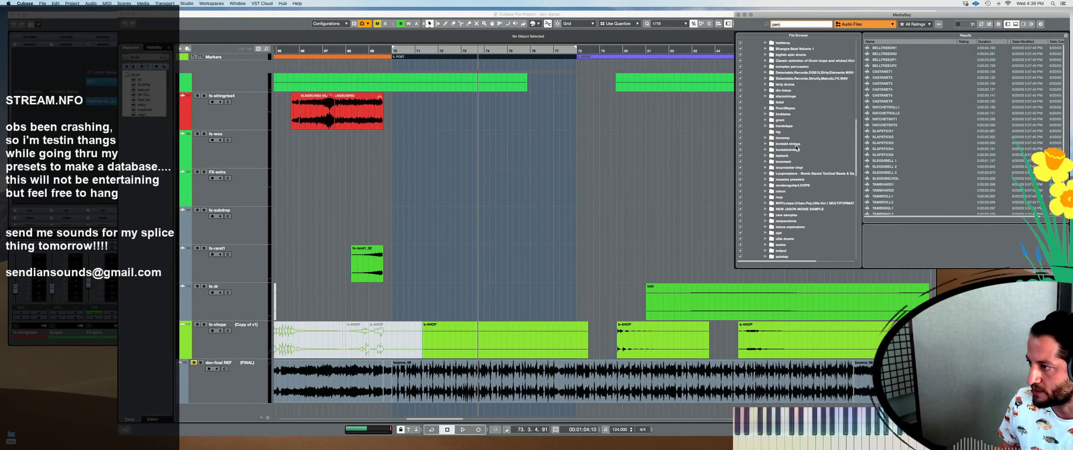
pyautogui.scroll(10, 797, 147)
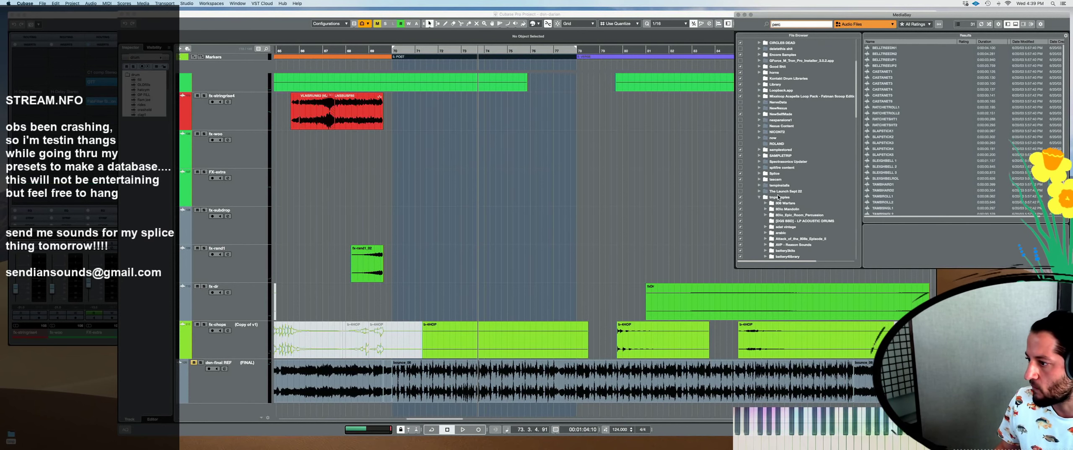
pyautogui.click(776, 198)
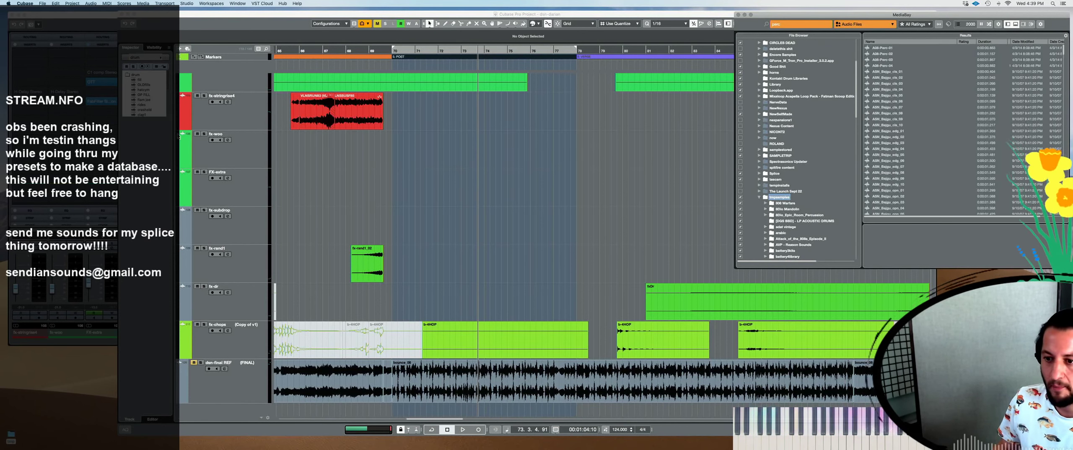
pyautogui.click(255, 152)
pyautogui.press('t')
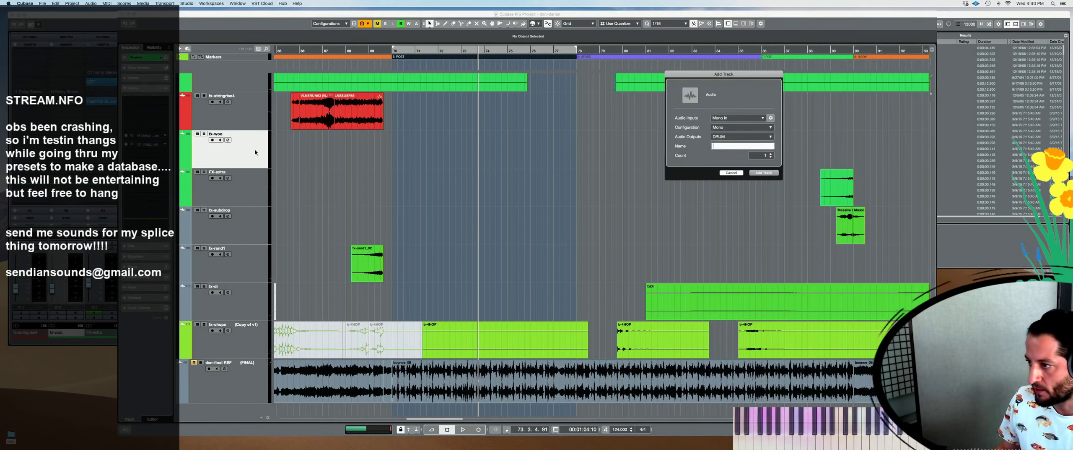
pyautogui.click(732, 118)
pyautogui.press('Escape')
pyautogui.press('Escape')
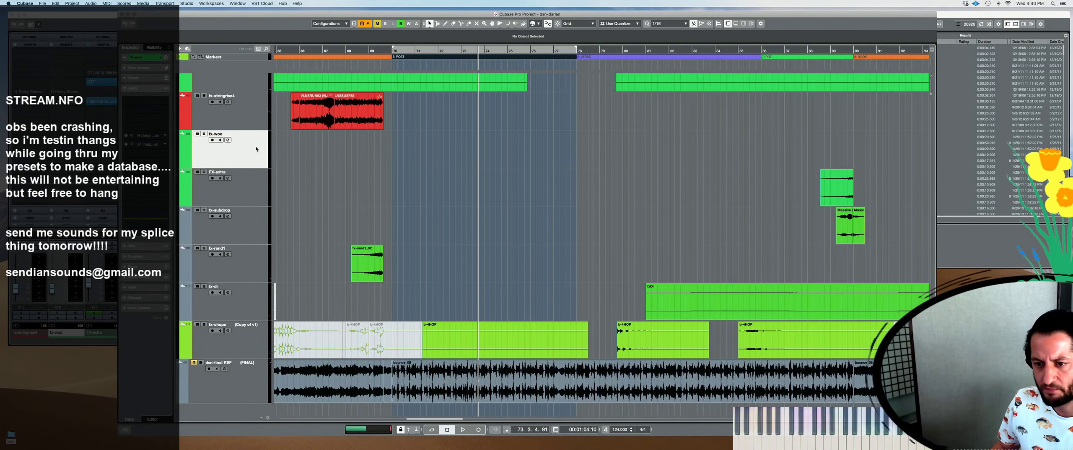
# Add an instrument track with Kontakt directly below the fx-woo track
pyautogui.rightClick(247, 160)
pyautogui.moveTo(294, 160)
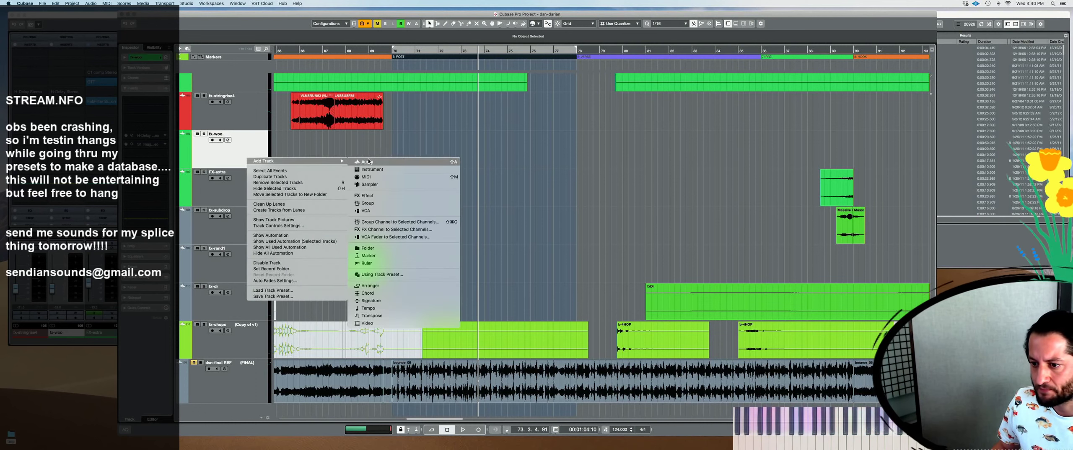
pyautogui.click(395, 169)
pyautogui.click(736, 119)
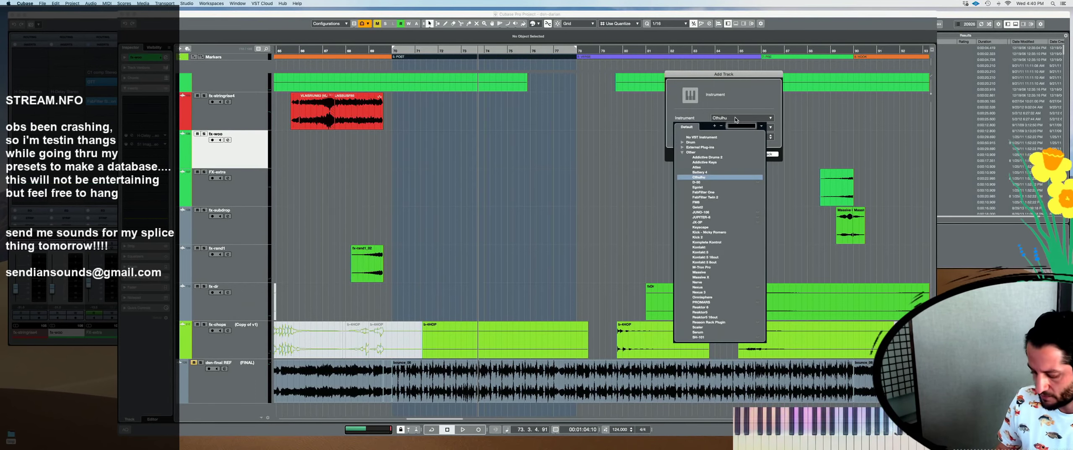
pyautogui.write('kon')
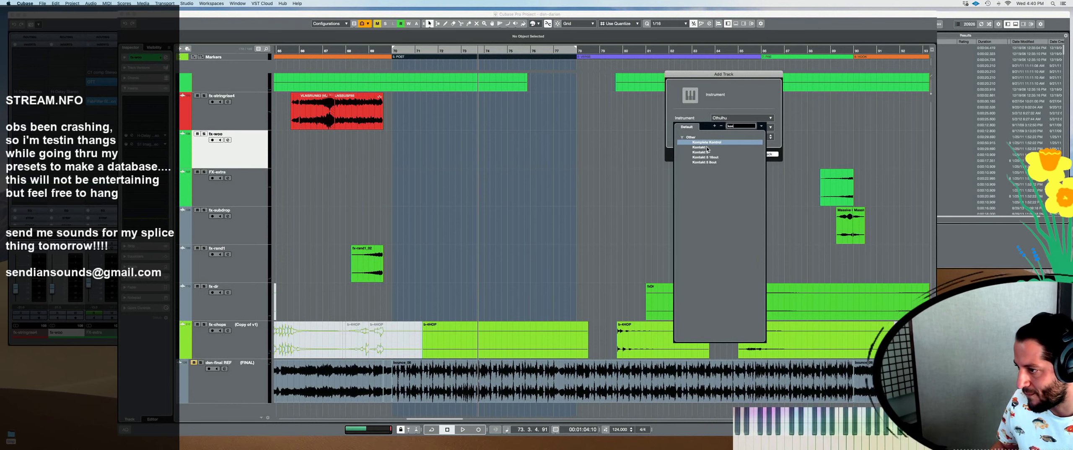
pyautogui.click(708, 147)
pyautogui.click(773, 156)
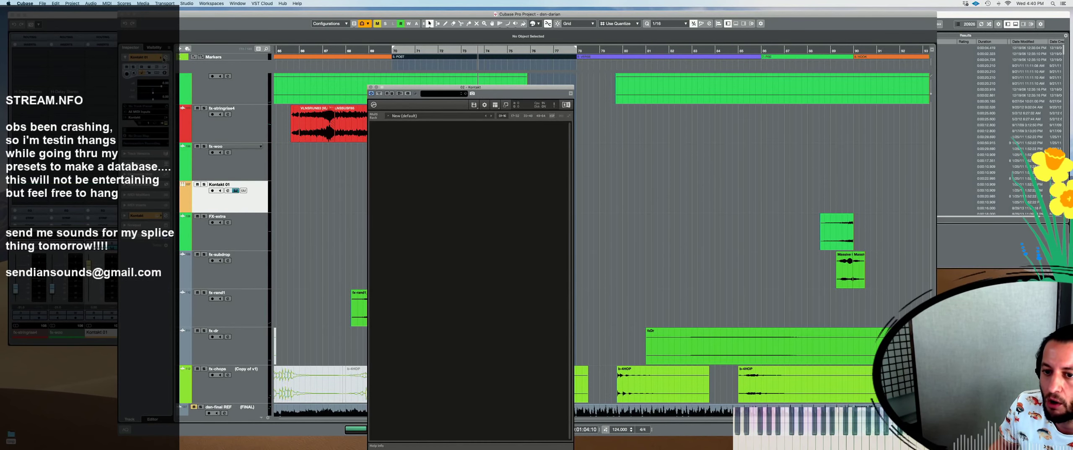
# Route the Kontakt 01 channel's output to the bounce bus and close its channel settings
pyautogui.click(165, 61)
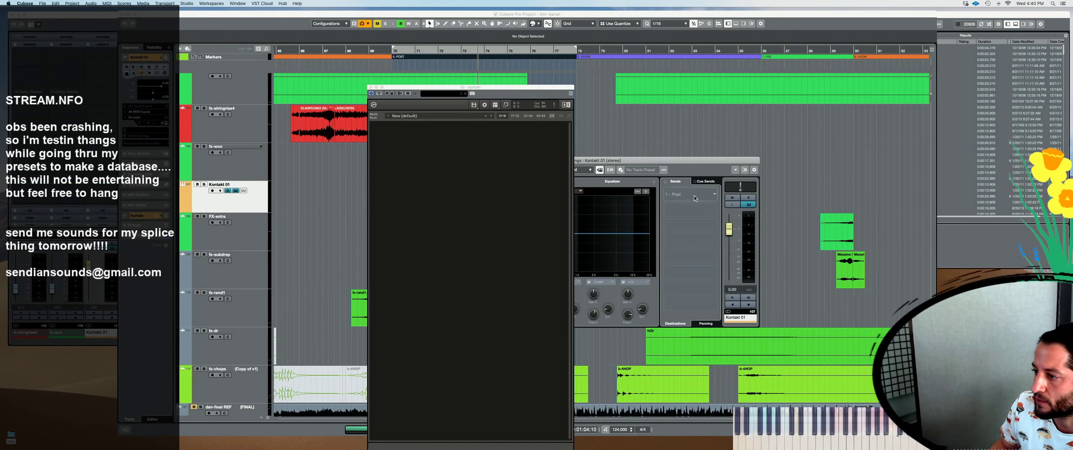
pyautogui.click(701, 151)
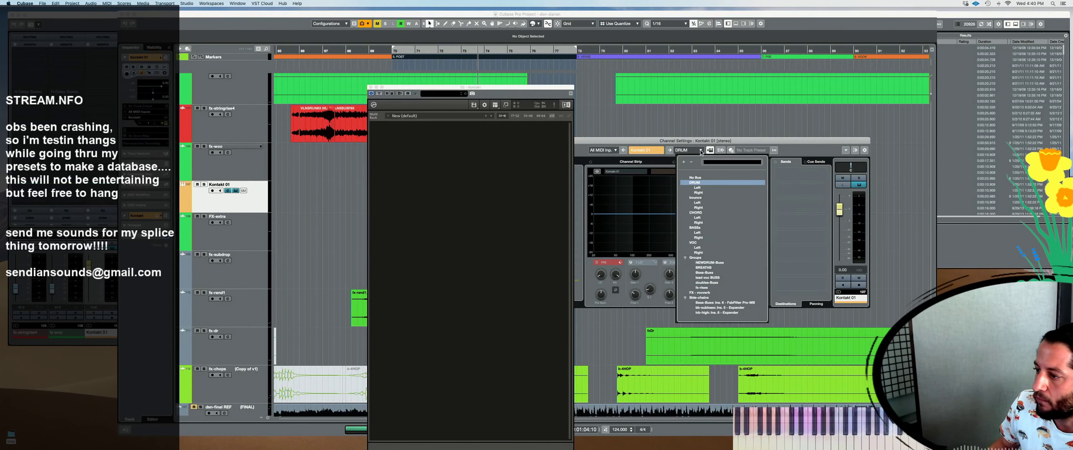
pyautogui.click(701, 197)
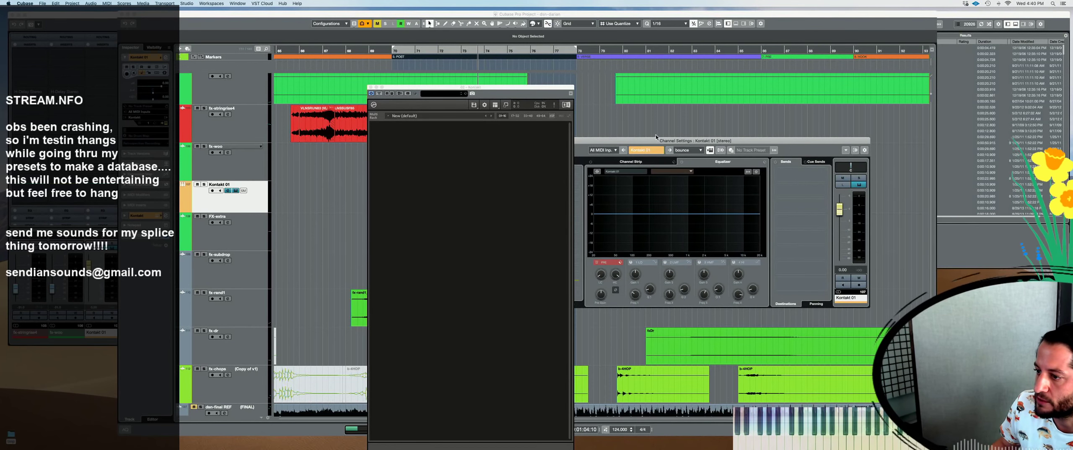
pyautogui.moveTo(654, 139); pyautogui.dragTo(743, 119)
pyautogui.click(614, 119)
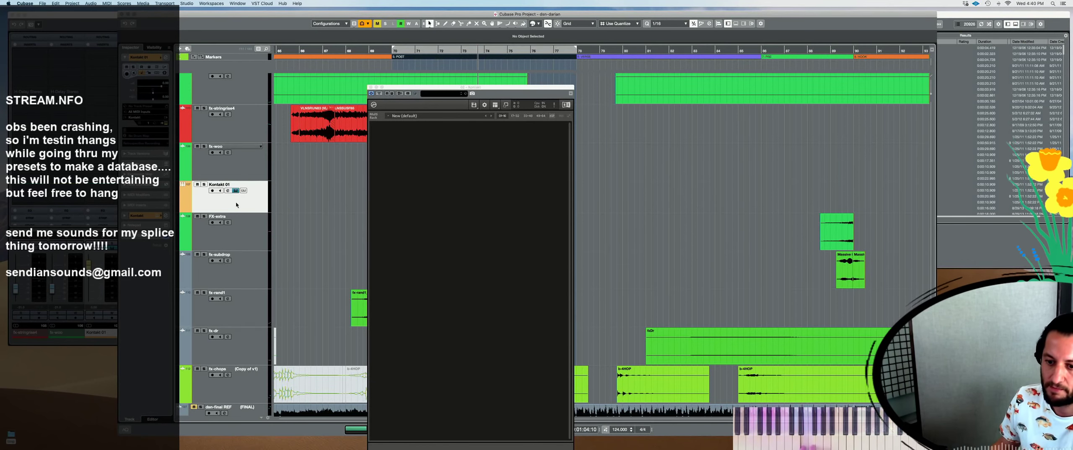
# Record-enable the Kontakt 01 track and load the "02 Perc" sample from MediaBay into Kontakt
pyautogui.click(220, 190)
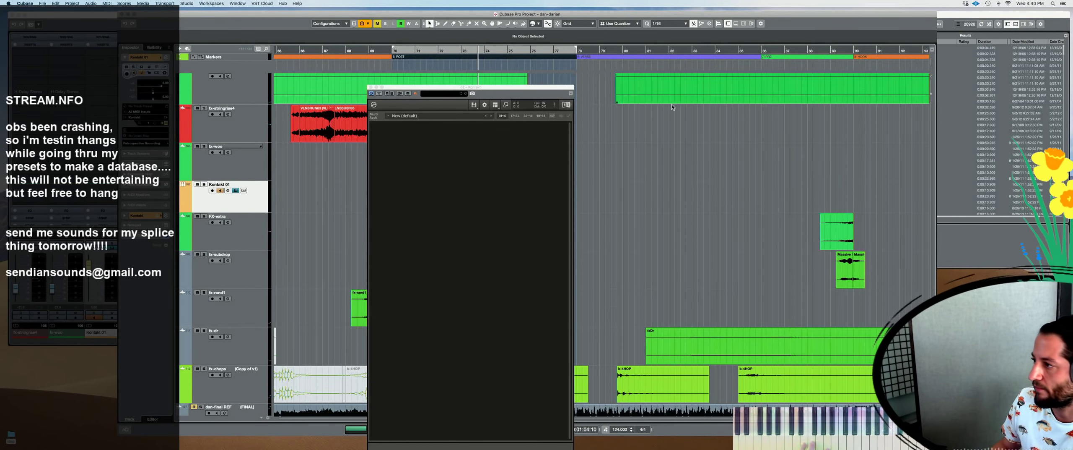
pyautogui.click(980, 17)
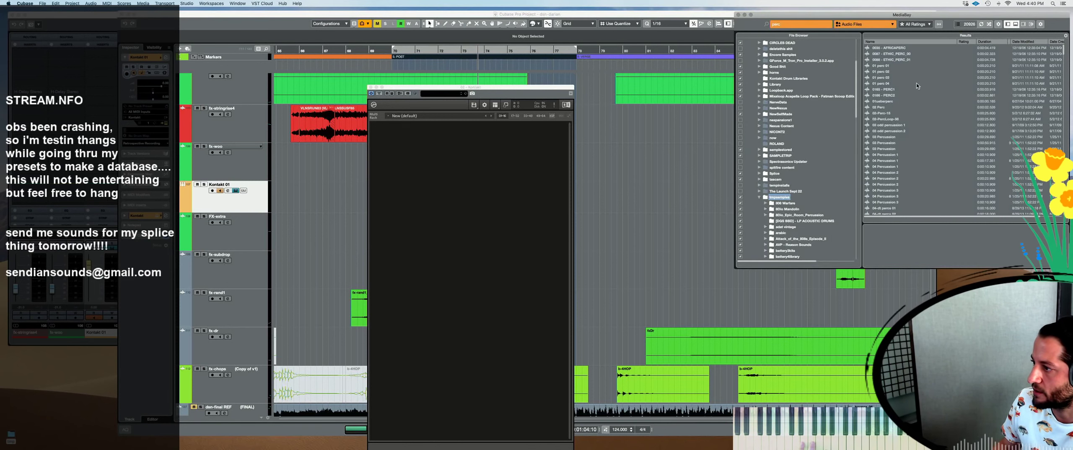
pyautogui.click(881, 108)
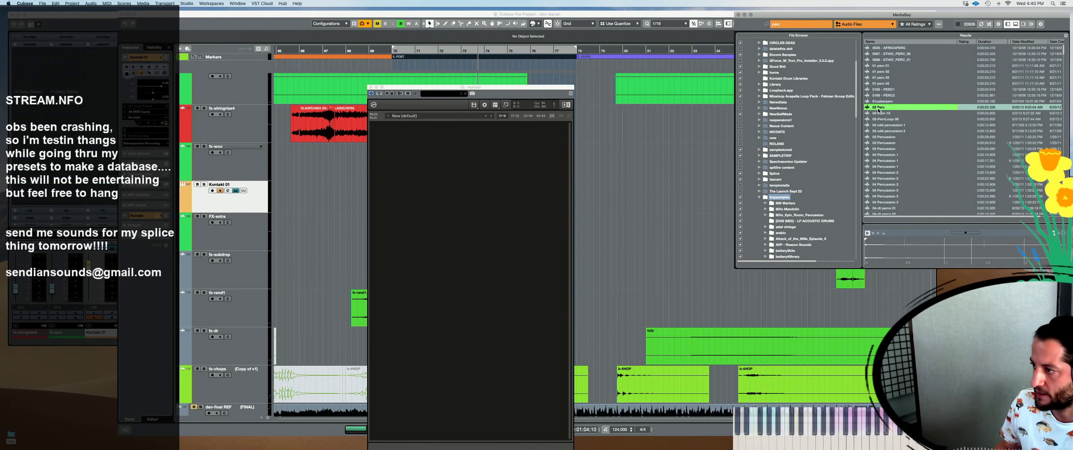
pyautogui.click(480, 195)
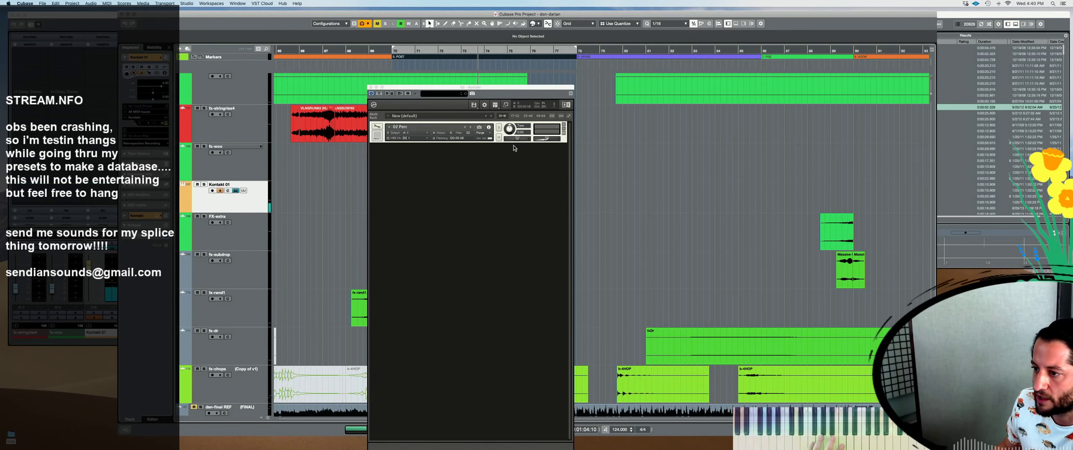
# Open the 02 Perc instrument for editing and load the factory Retrigger sequencing script in its Script Editor
pyautogui.moveTo(548, 138); pyautogui.dragTo(558, 139)
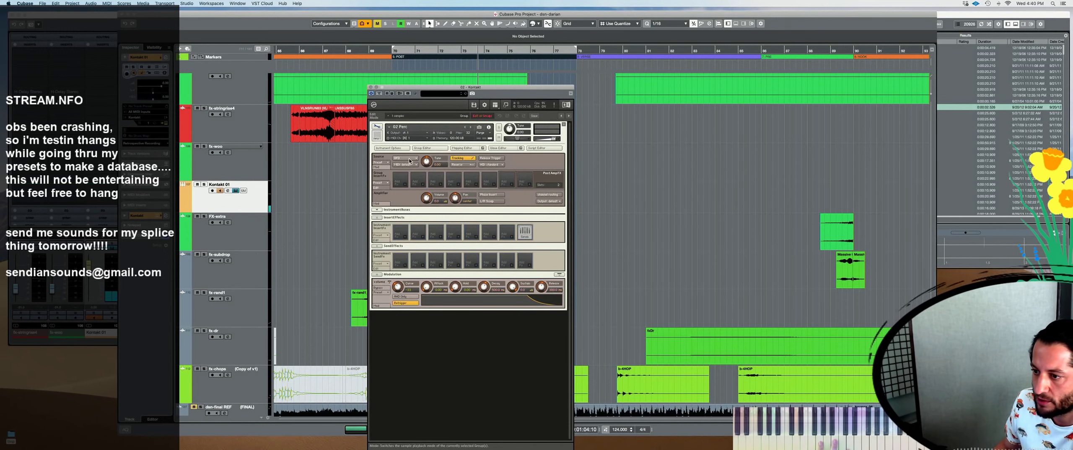
pyautogui.click(495, 148)
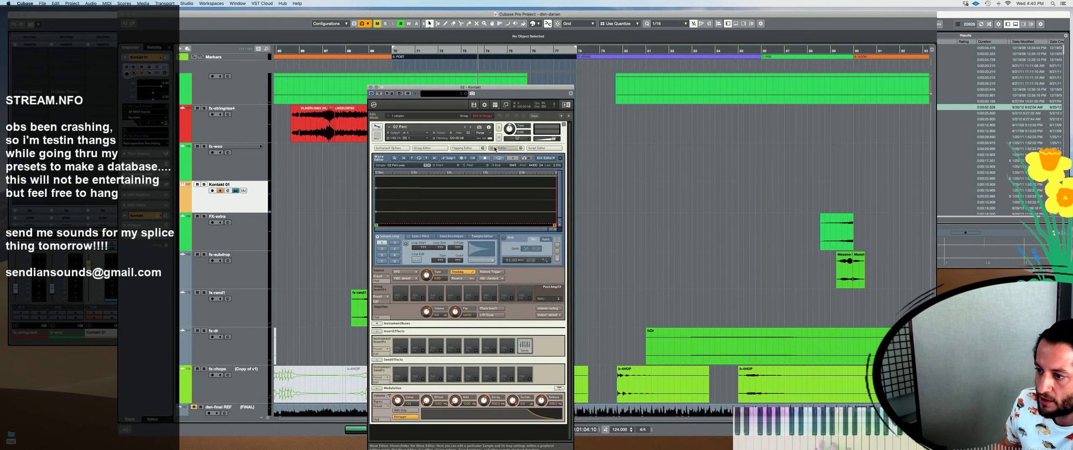
pyautogui.click(497, 150)
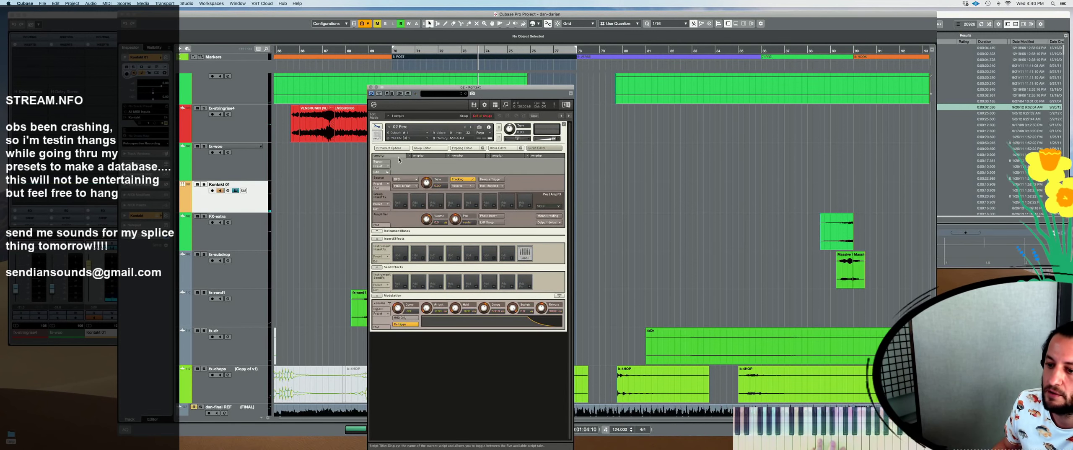
pyautogui.click(384, 166)
pyautogui.moveTo(396, 171)
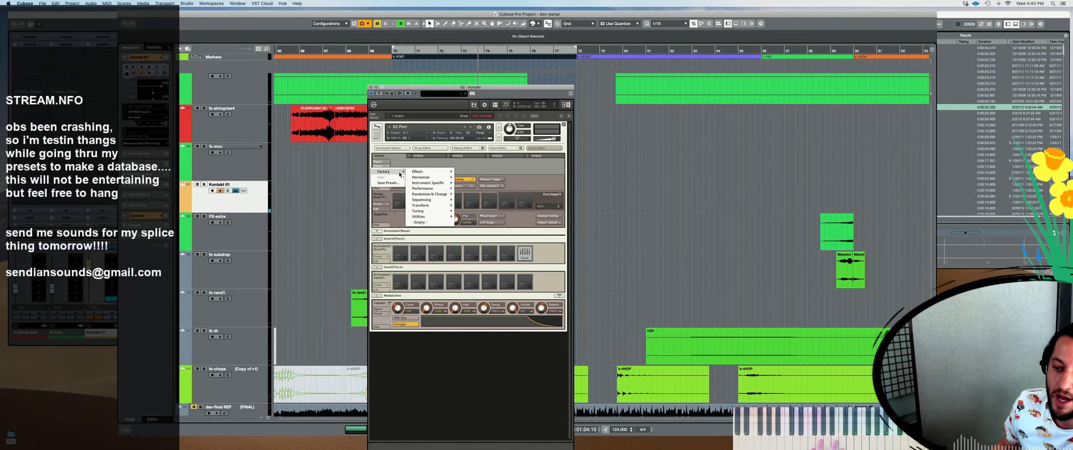
pyautogui.moveTo(430, 200)
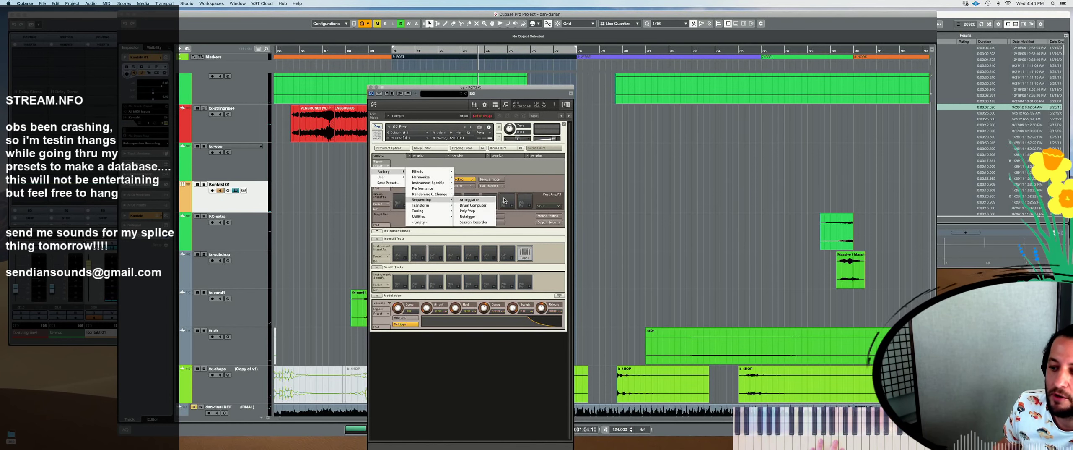
pyautogui.click(480, 217)
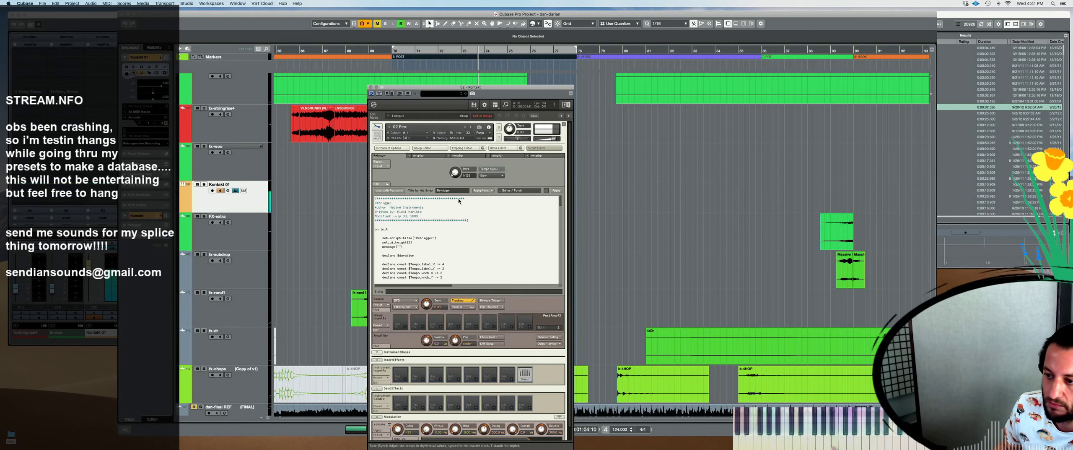
# Adjust the Retrigger script's rate and audition the retriggered percussion with the project playing, then stop playback
pyautogui.moveTo(456, 176); pyautogui.dragTo(460, 150)
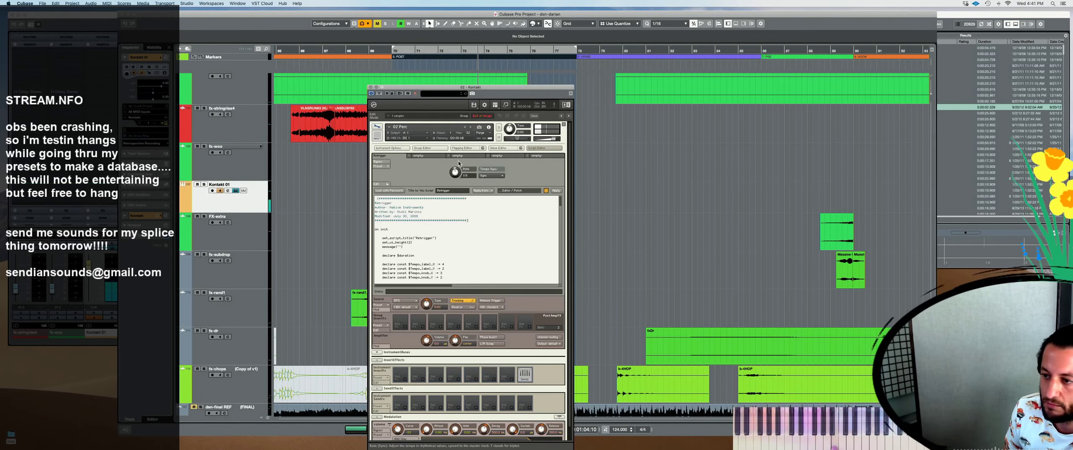
pyautogui.click(258, 209)
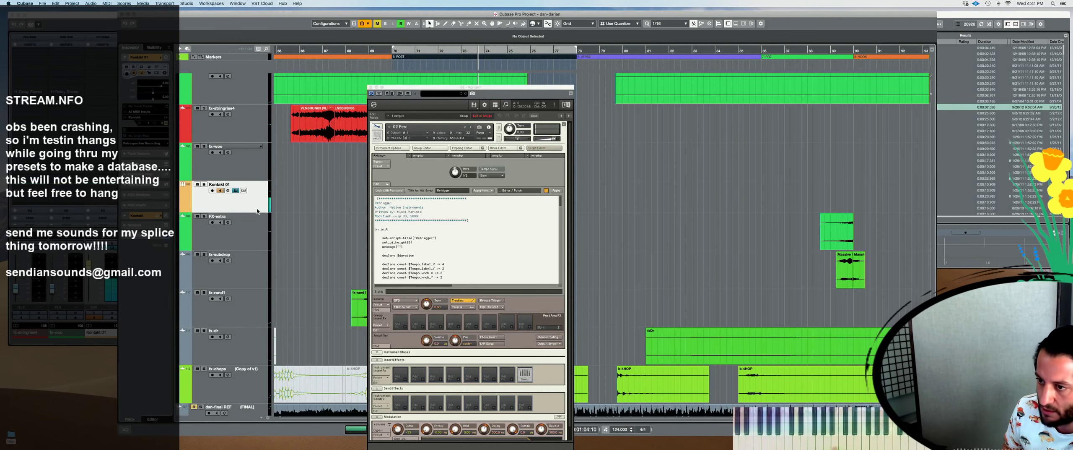
pyautogui.press('space')
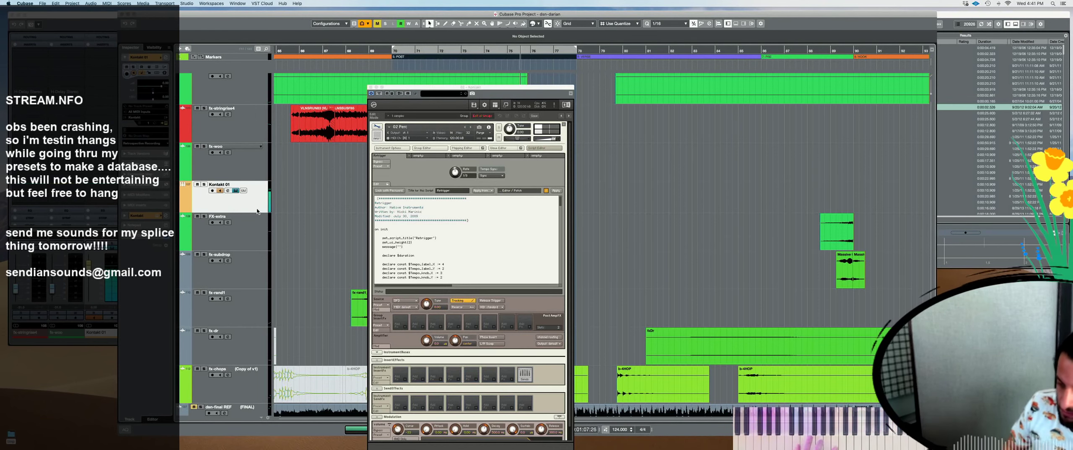
pyautogui.press('space')
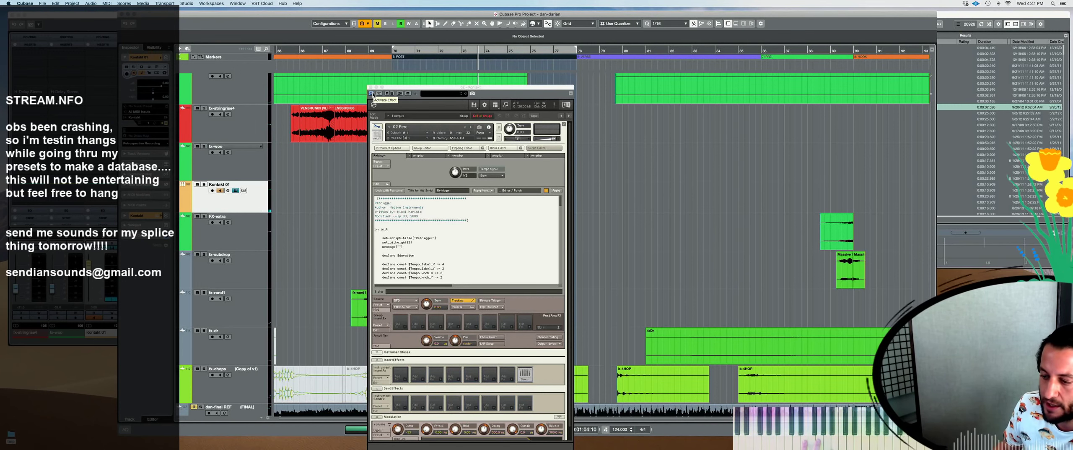
# Close the Kontakt window and delete the Kontakt 01 track
pyautogui.scroll(-4, 467, 238)
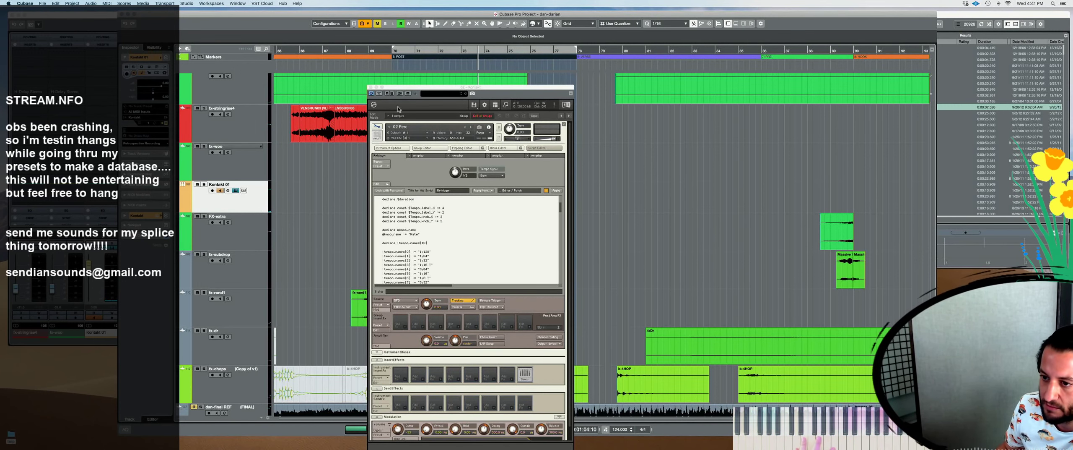
pyautogui.click(371, 87)
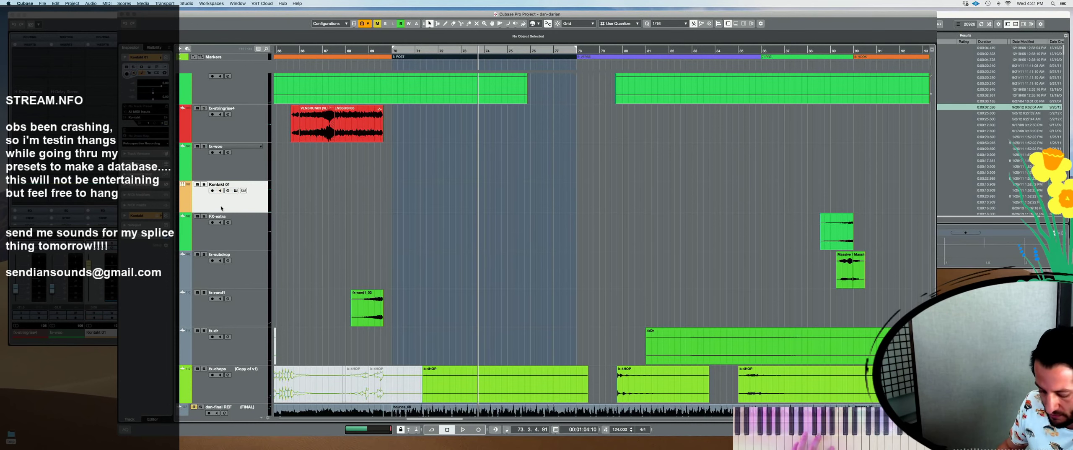
pyautogui.press('Delete')
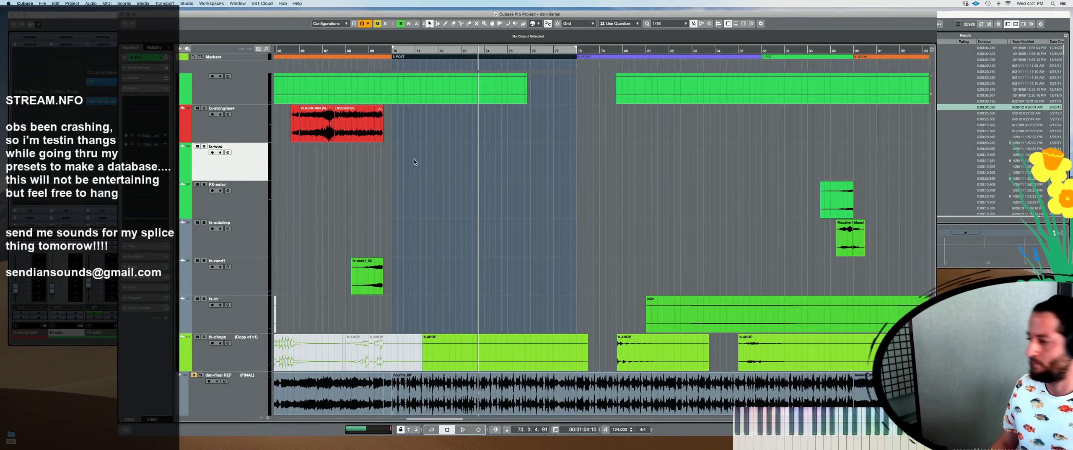
# Play the project from bar 73 in the POST section and unmute the voc folder track
pyautogui.scroll(-1, 415, 168)
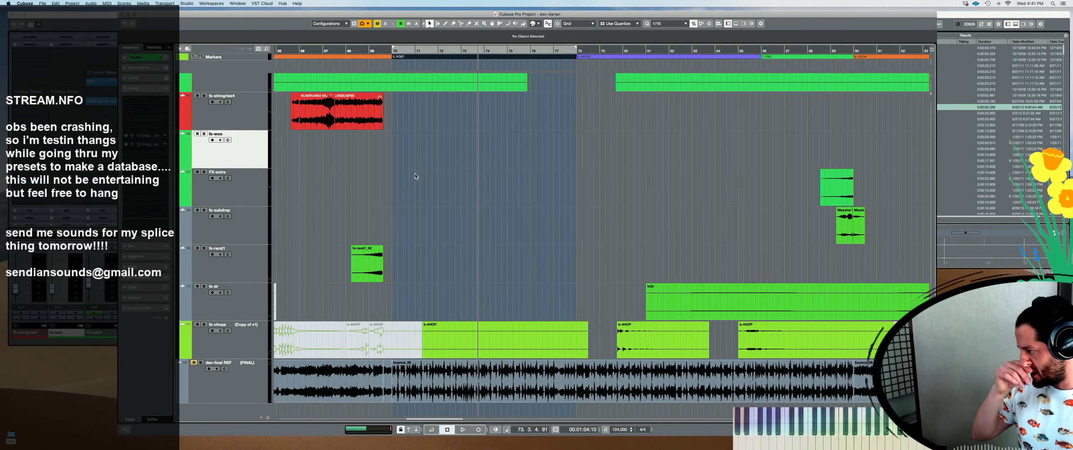
pyautogui.press('space')
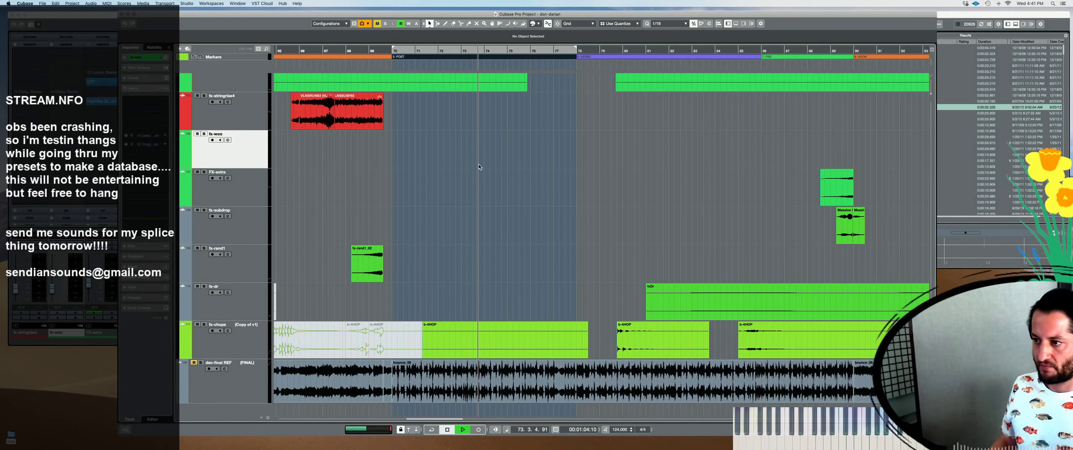
pyautogui.scroll(-2, 515, 180)
pyautogui.hscroll(3, 557, 185)
pyautogui.scroll(-2, 599, 167)
pyautogui.scroll(15, 308, 326)
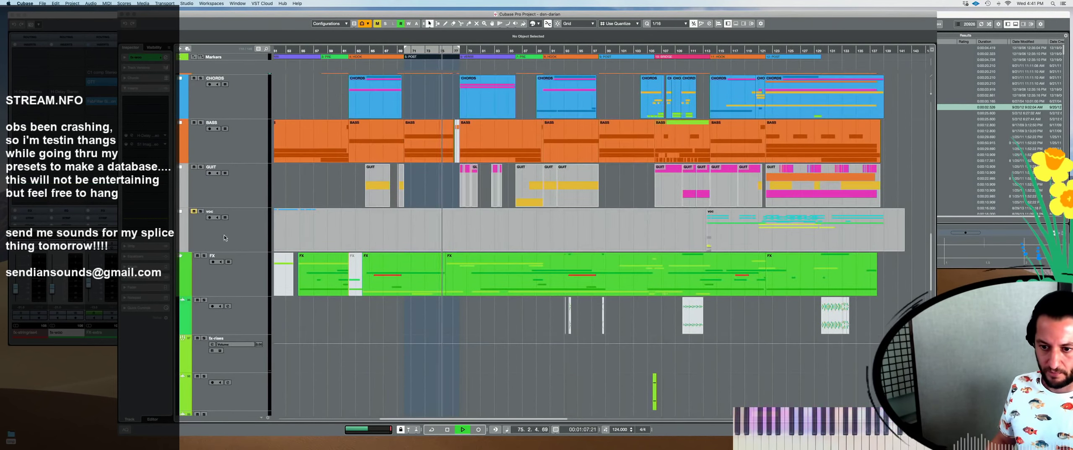
pyautogui.click(193, 211)
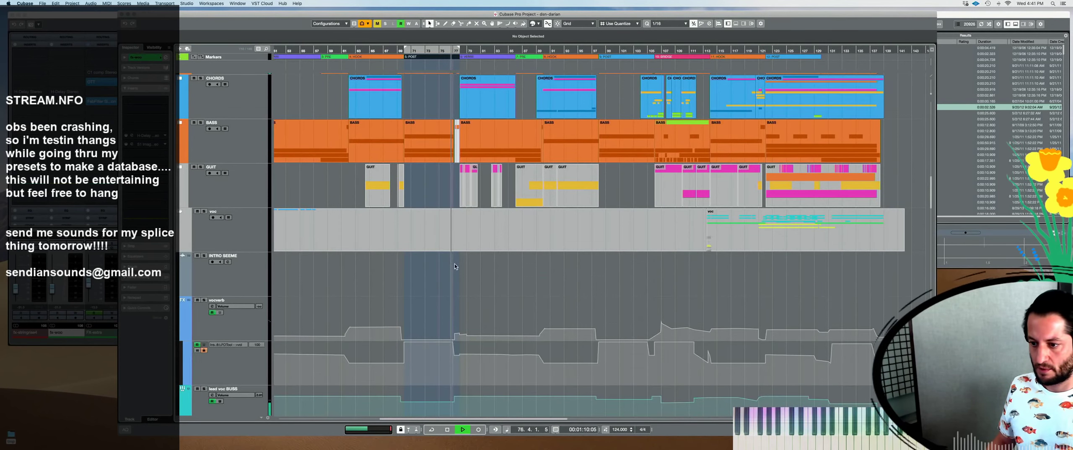
# Stop playback, turn on cycling for the POST section, and bring the lead vocal clips there into view
pyautogui.scroll(-10, 455, 263)
pyautogui.press('space')
pyautogui.press('h')
pyautogui.press('h')
pyautogui.hscroll(-2, 440, 281)
pyautogui.scroll(5, 428, 236)
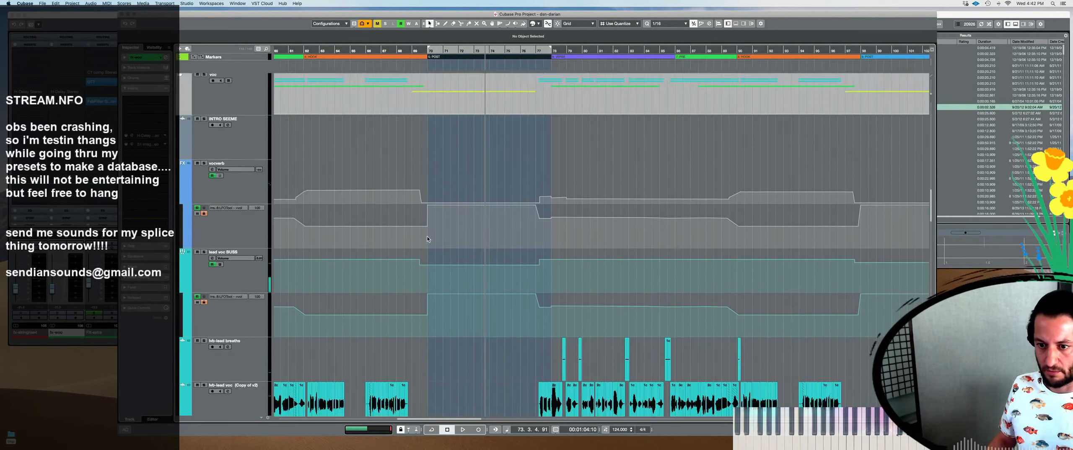
pyautogui.click(298, 170)
pyautogui.scroll(-8, 449, 205)
pyautogui.scroll(2, 451, 205)
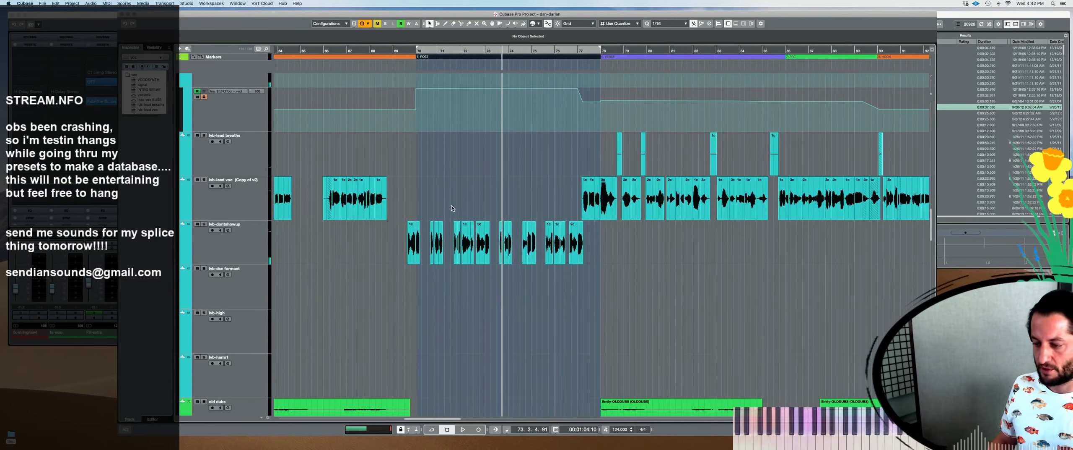
pyautogui.press('KP_Divide')
pyautogui.scroll(-1, 446, 217)
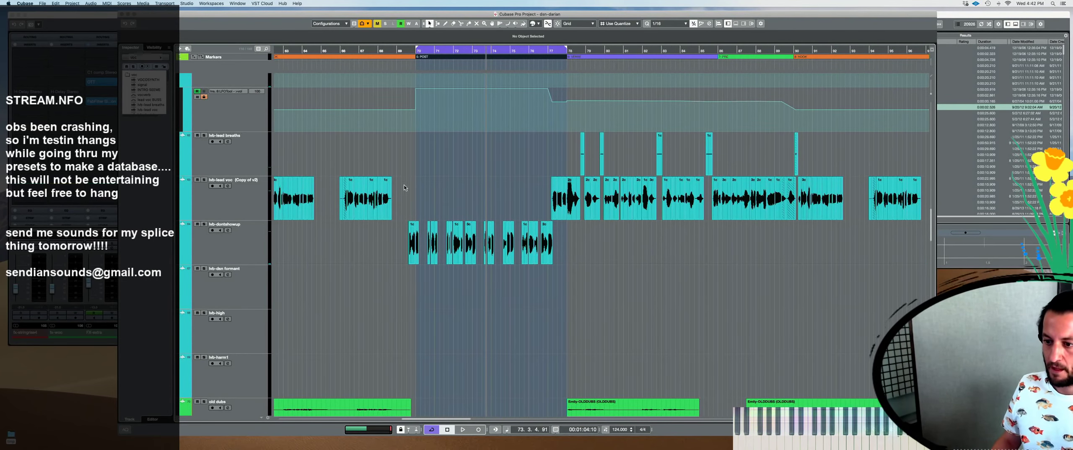
pyautogui.scroll(4, 435, 235)
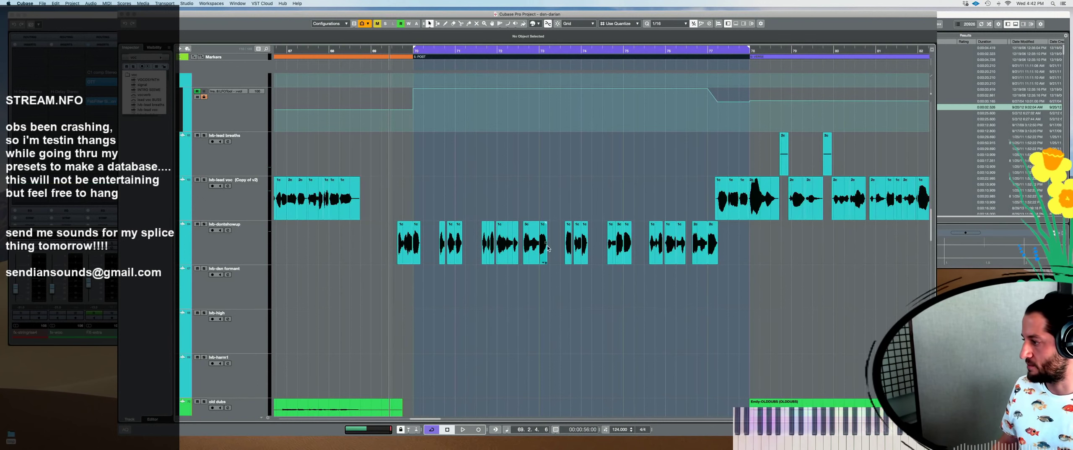
pyautogui.scroll(4, 547, 248)
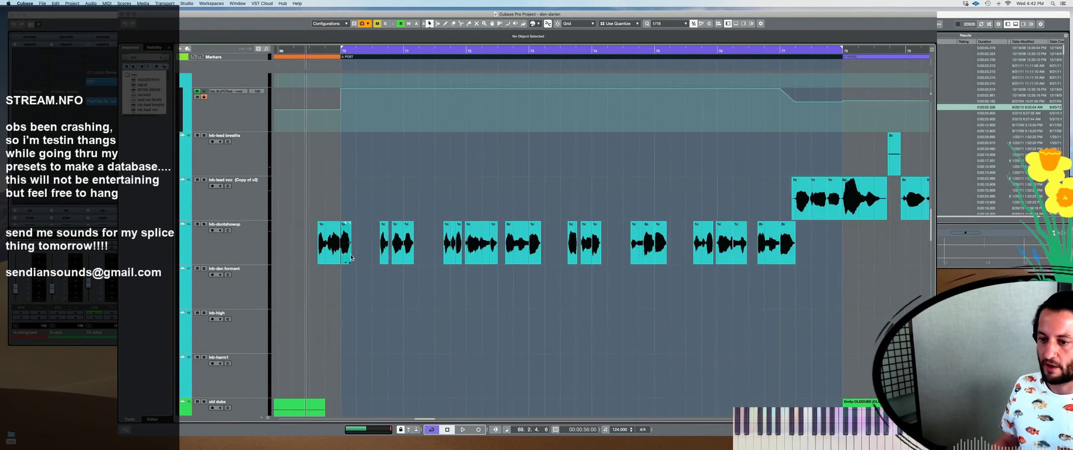
pyautogui.scroll(-1, 352, 260)
# Play from just before the POST section with the dontshowup vocal track soloed, listen to its first phrases, and stop
pyautogui.press('space')
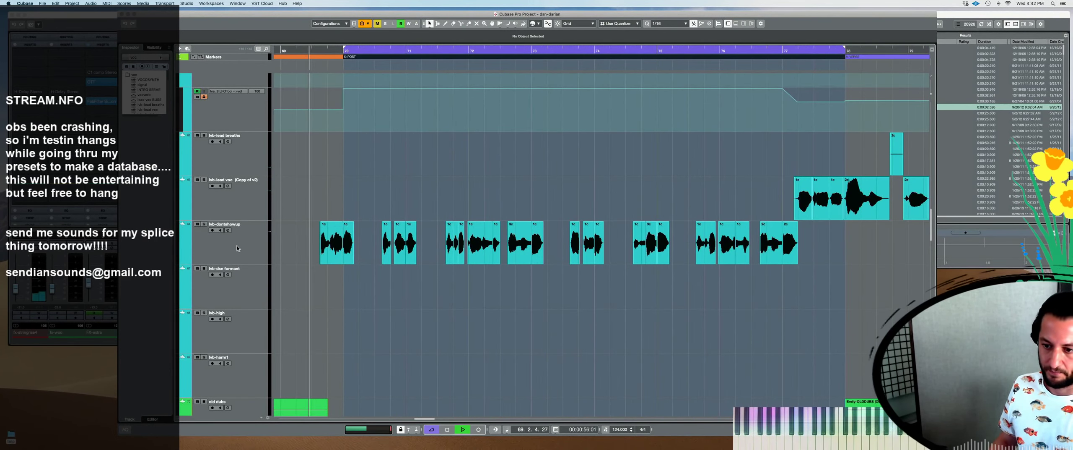
pyautogui.click(204, 224)
pyautogui.scroll(5, 348, 251)
pyautogui.scroll(2, 371, 251)
pyautogui.hscroll(-3, 470, 252)
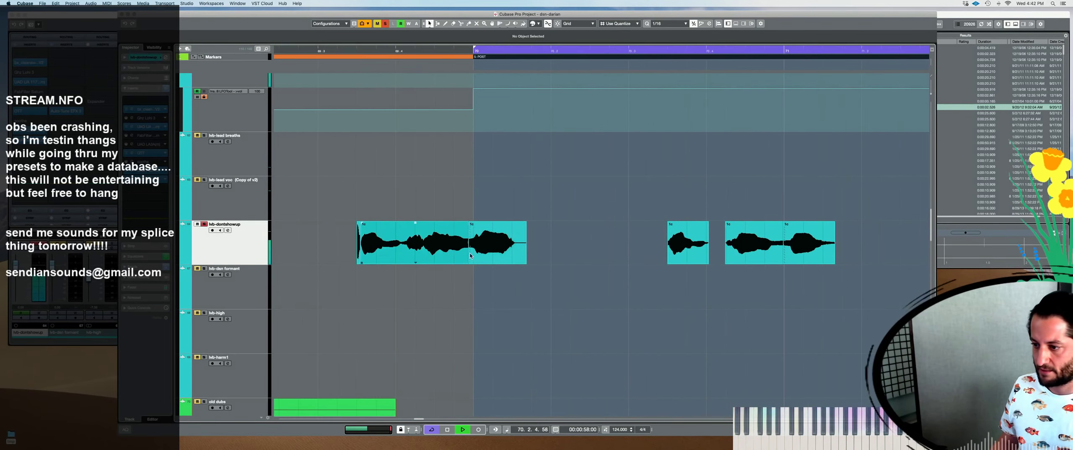
pyautogui.scroll(-2, 472, 253)
pyautogui.hscroll(5, 579, 254)
pyautogui.scroll(3, 376, 266)
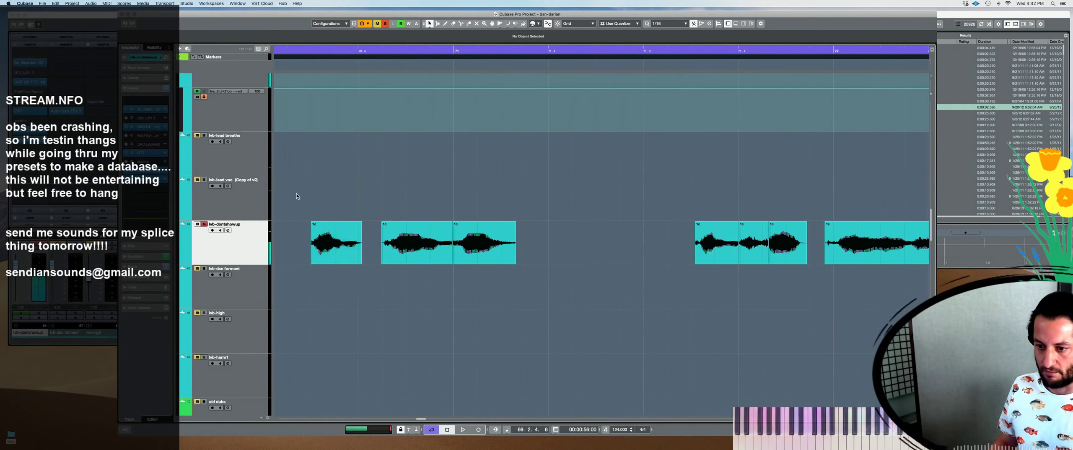
pyautogui.press('space')
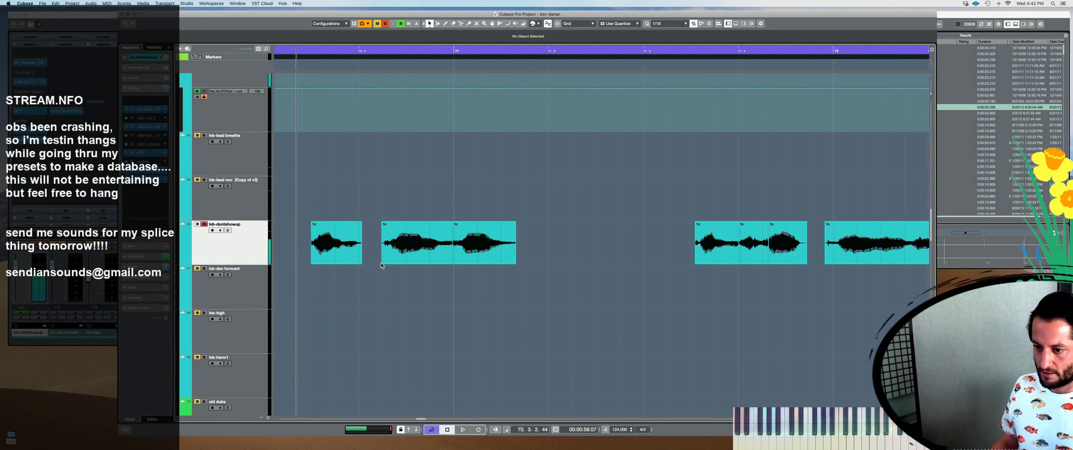
# Extend the start of the dontshowup clip just before bar 71 back over the preceding clip and audition it
pyautogui.moveTo(382, 263); pyautogui.dragTo(288, 268)
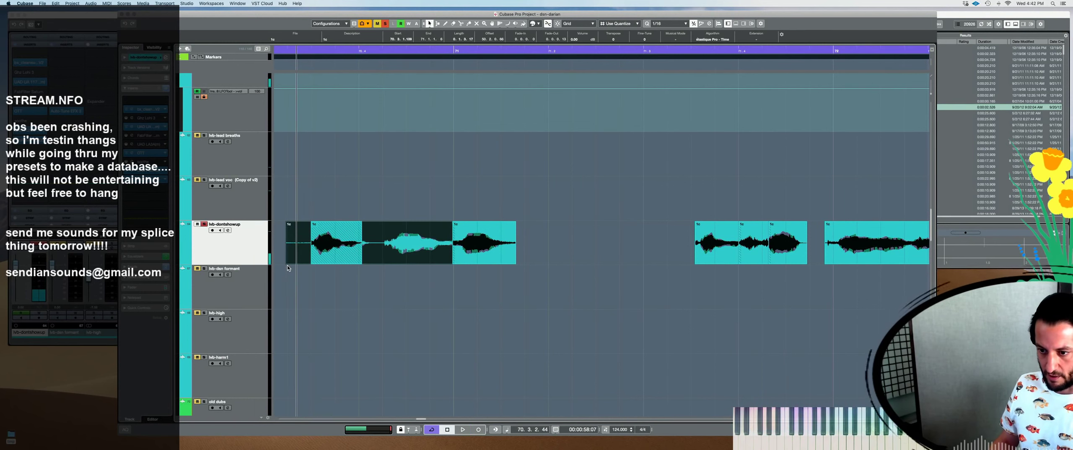
pyautogui.press('space')
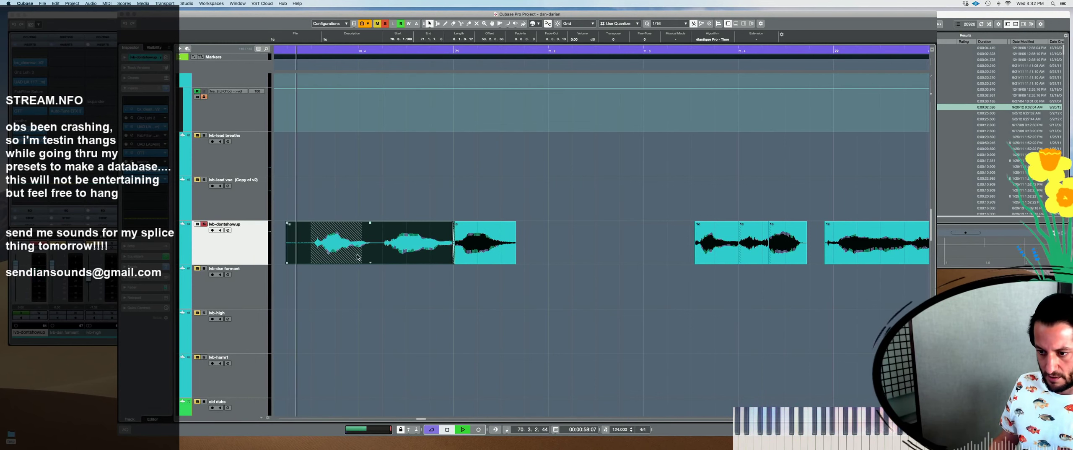
pyautogui.press('space')
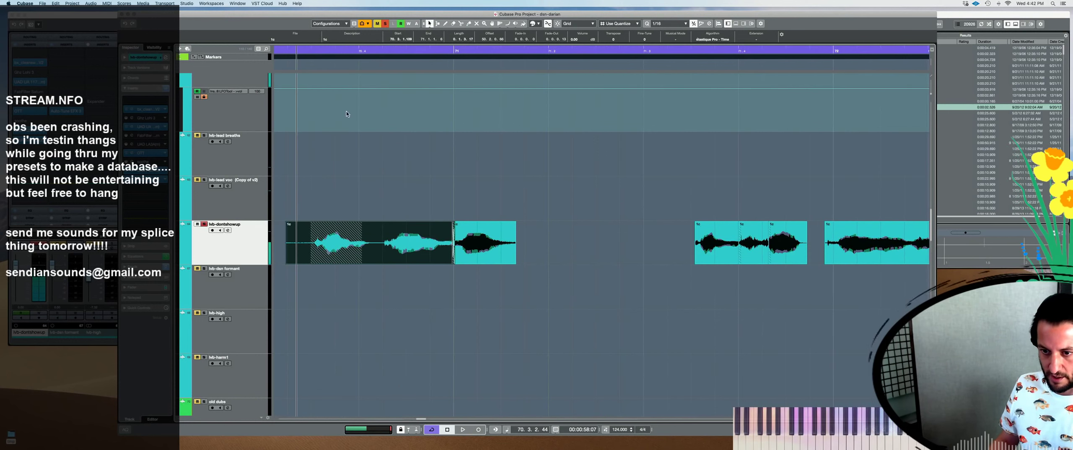
# Select the lead voc BUSS track to inspect its inserts, and replay the extended vocal clip
pyautogui.scroll(3, 306, 156)
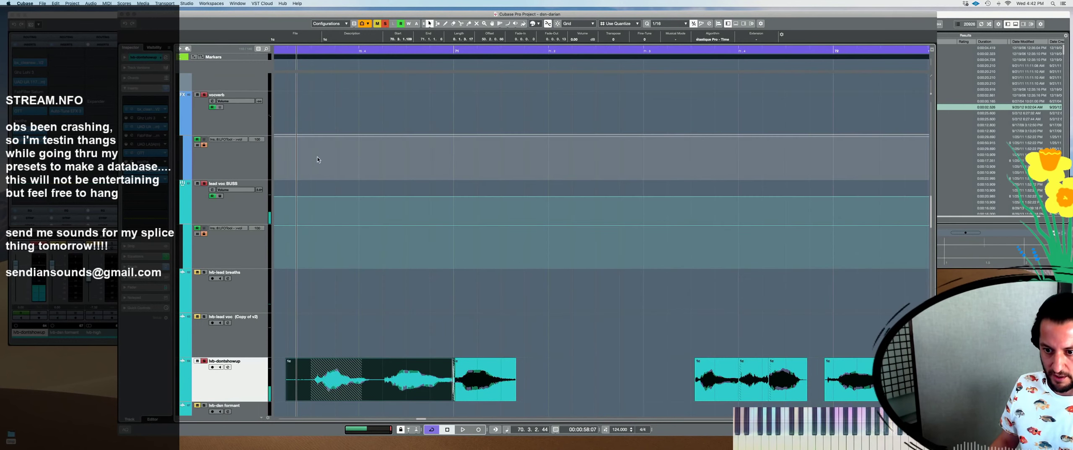
pyautogui.click(235, 206)
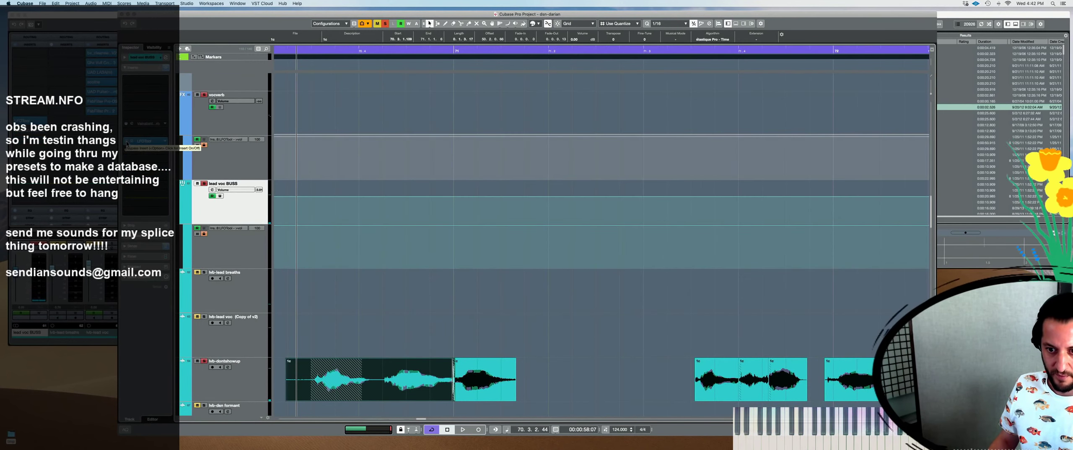
pyautogui.scroll(-3, 352, 180)
pyautogui.press('space')
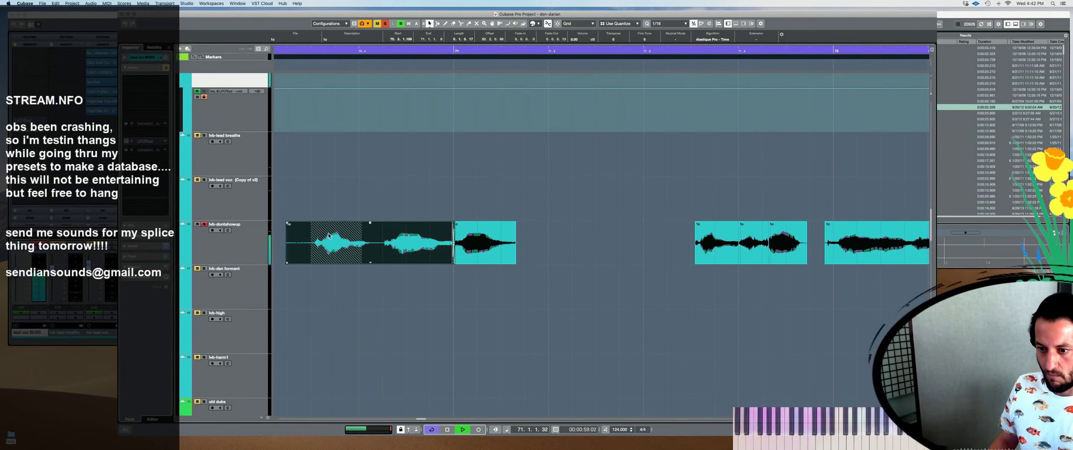
pyautogui.press('space')
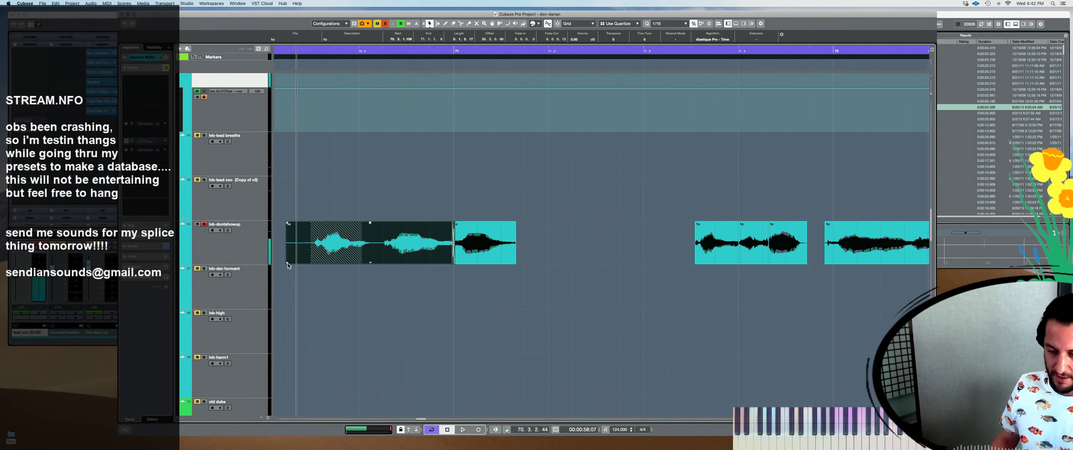
# Restore the dontshowup clip's original start by undoing the extension, and audition the original phrase
pyautogui.moveTo(287, 263); pyautogui.dragTo(384, 265)
pyautogui.press('super+z')
pyautogui.press('super+z')
pyautogui.press('super+z')
pyautogui.press('space')
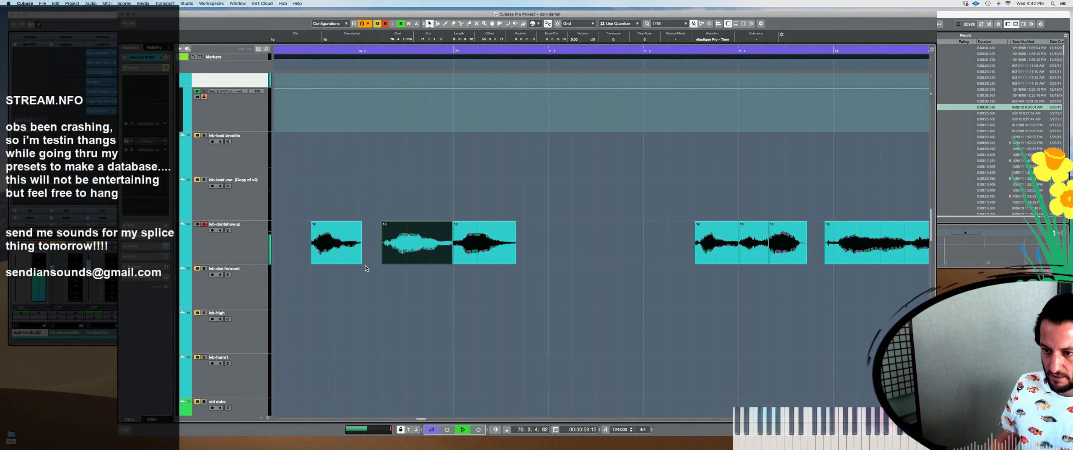
pyautogui.press('space')
pyautogui.press('space')
pyautogui.scroll(3, 365, 266)
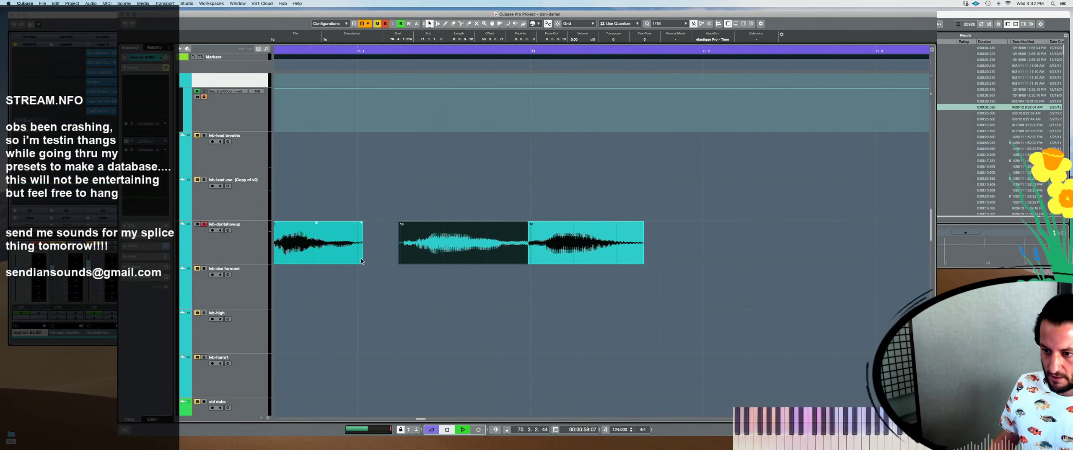
pyautogui.press('space')
pyautogui.press('super+z')
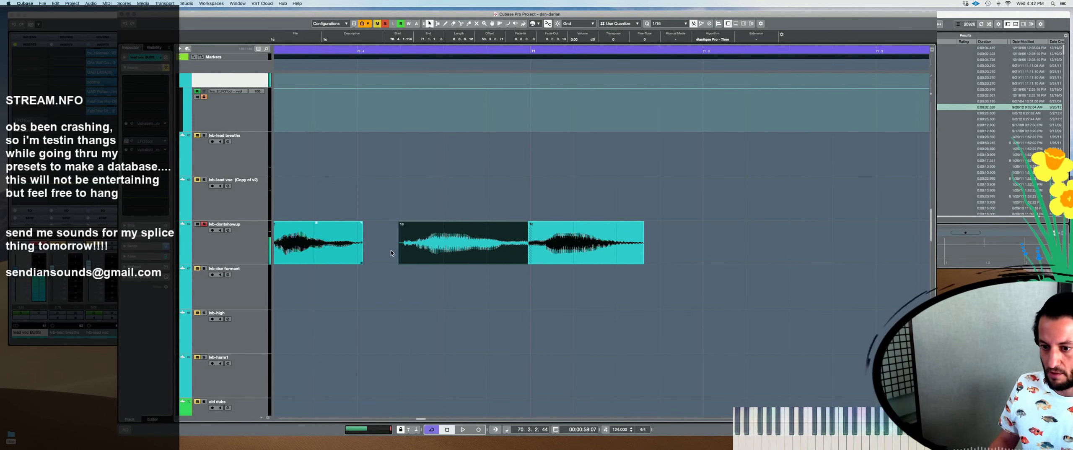
# Unsolo the dontshowup vocal track, and delete the Kontakt 01 track among the FX tracks
pyautogui.scroll(-3, 378, 254)
pyautogui.scroll(8, 352, 255)
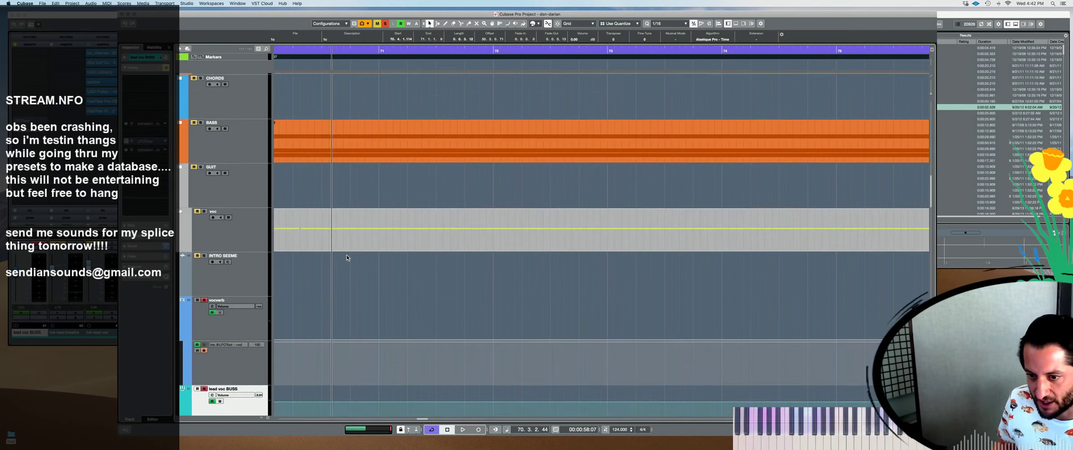
pyautogui.scroll(-20, 348, 255)
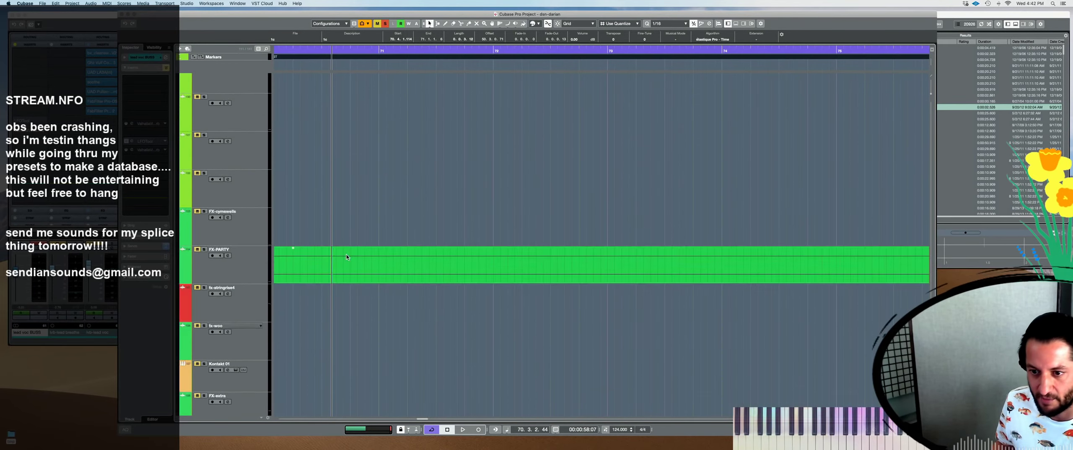
pyautogui.scroll(20, 347, 254)
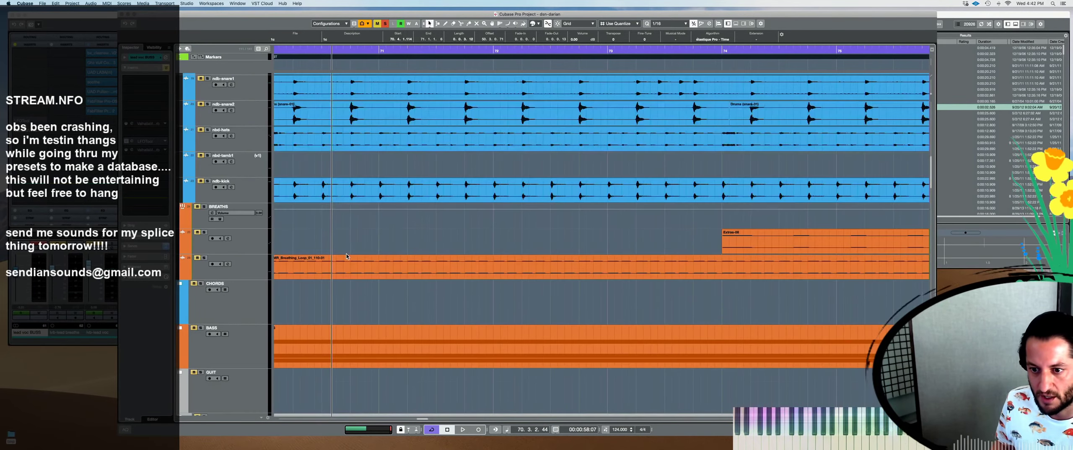
pyautogui.scroll(15, 347, 256)
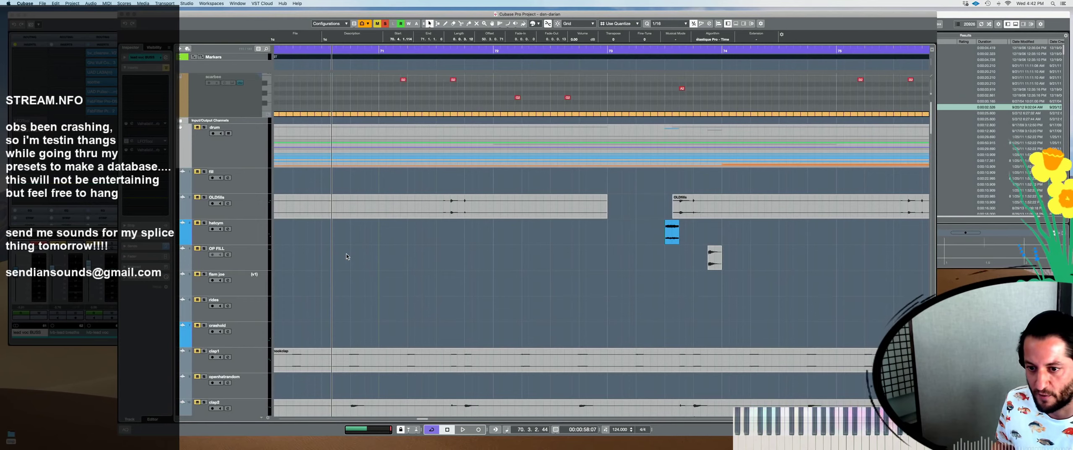
pyautogui.scroll(-20, 346, 256)
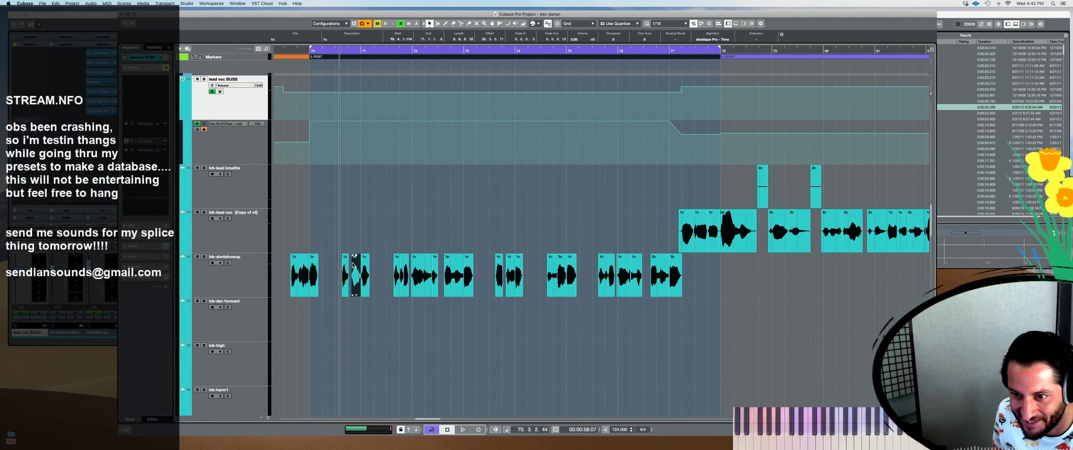
pyautogui.scroll(-20, 334, 250)
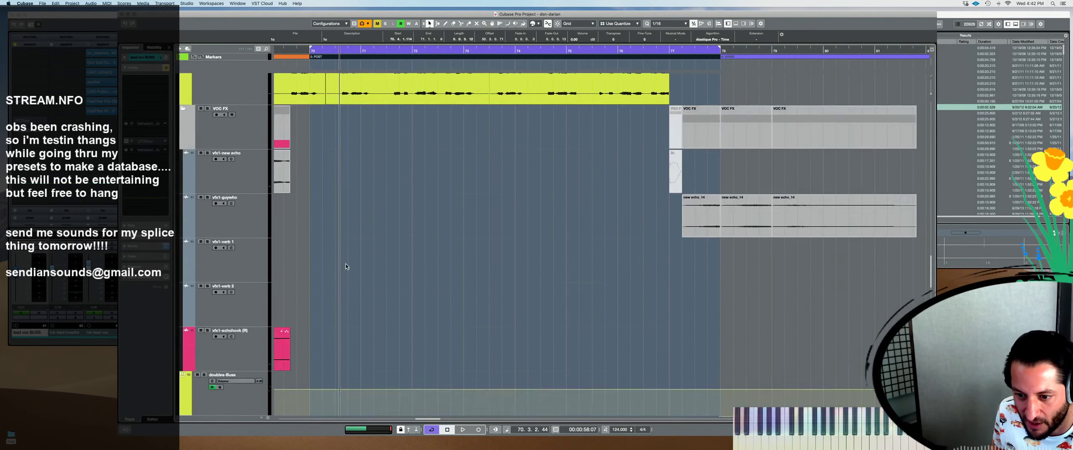
pyautogui.scroll(-10, 346, 257)
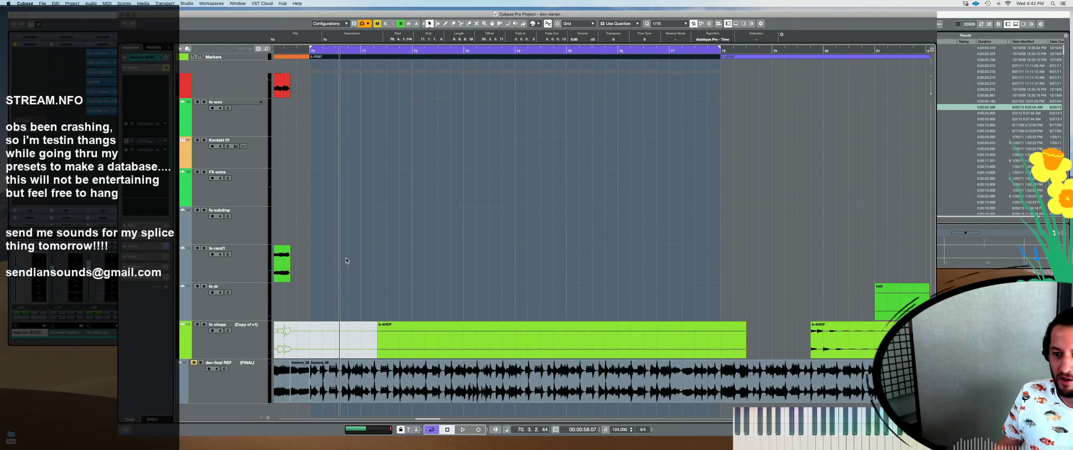
pyautogui.click(254, 154)
pyautogui.scroll(20, 351, 211)
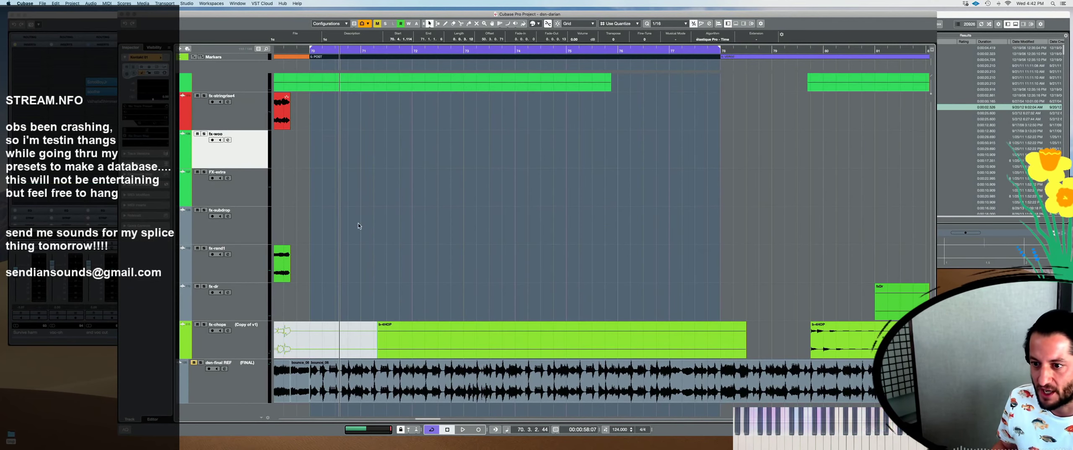
# Return to the dontshowup vocal track, solo it, and audition its phrase around bar 71
pyautogui.scroll(5, 386, 234)
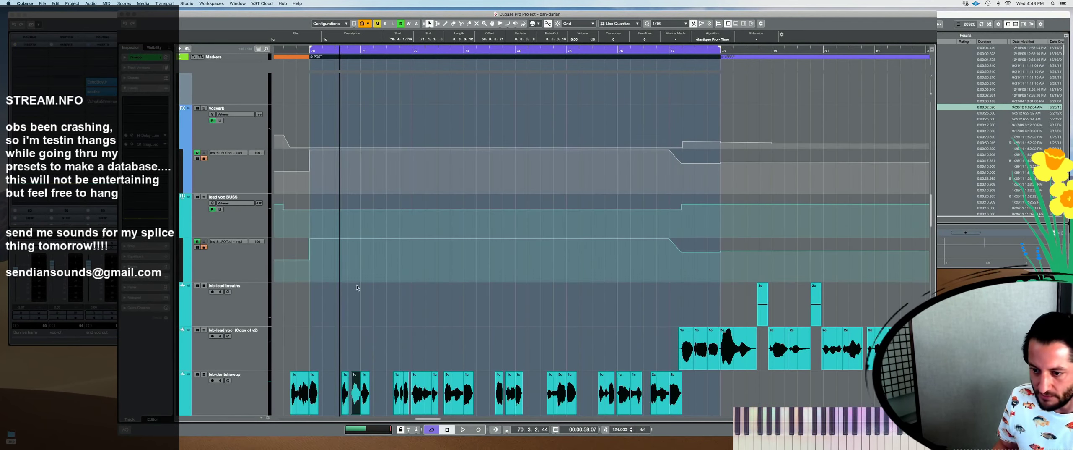
pyautogui.scroll(-5, 357, 285)
pyautogui.press('h')
pyautogui.press('h')
pyautogui.press('h')
pyautogui.click(233, 194)
pyautogui.press('s')
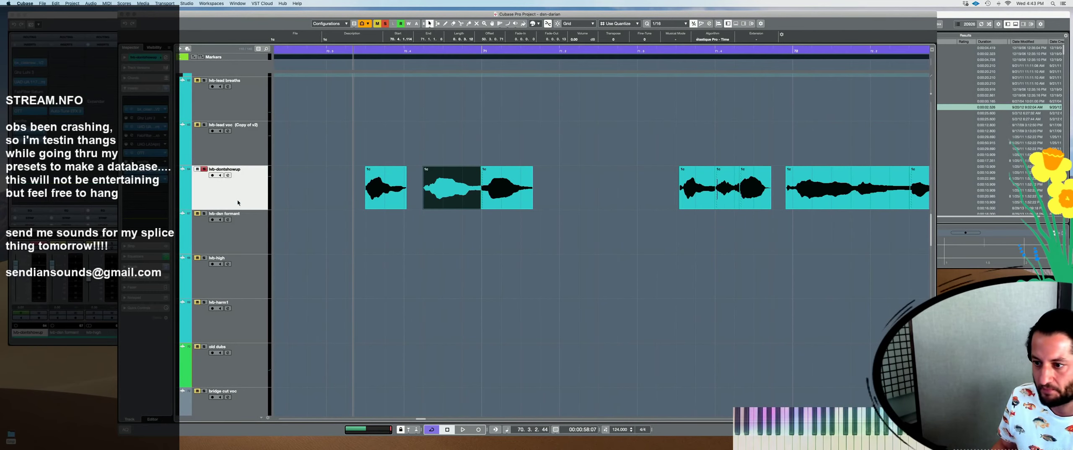
pyautogui.press('space')
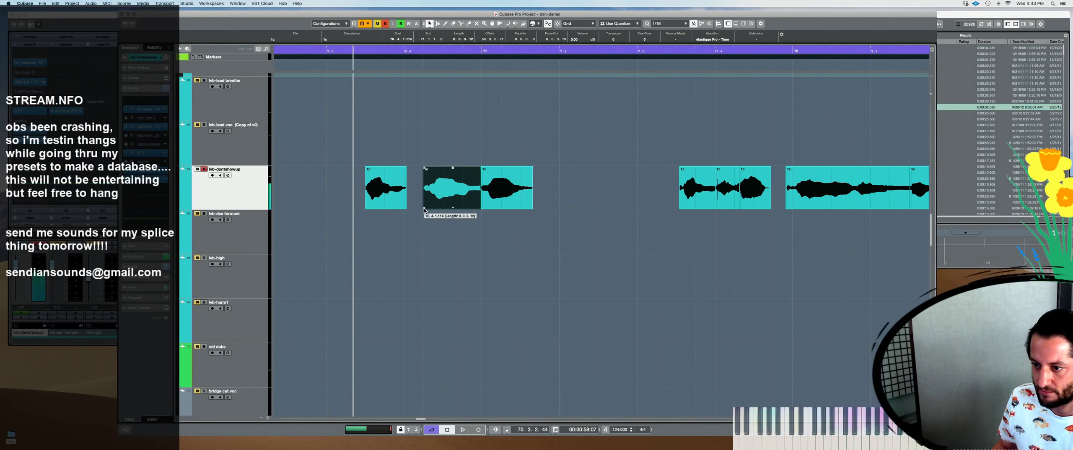
# Extend the start of the clip before bar 71 over the preceding word again and replay the passage
pyautogui.moveTo(425, 208); pyautogui.dragTo(339, 207)
pyautogui.press('space')
pyautogui.press('space')
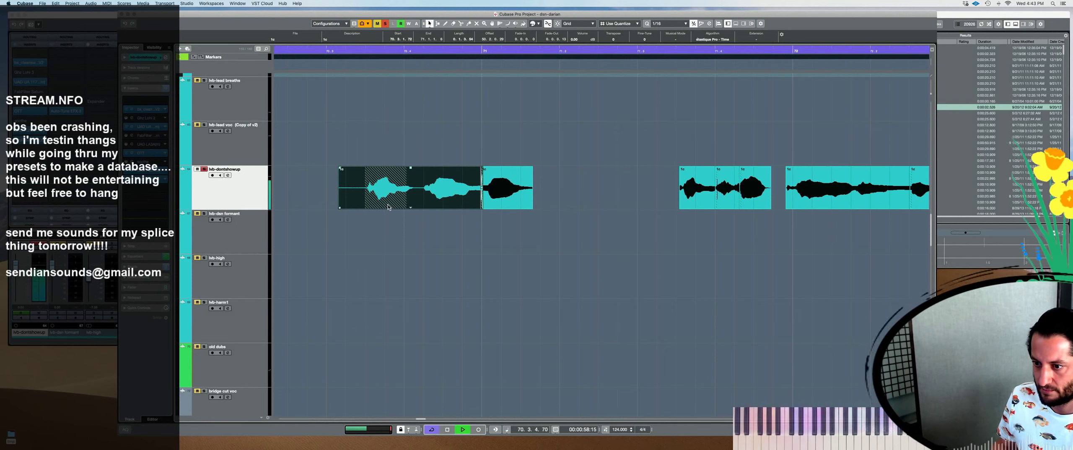
# Undo the repeated clip extension and replay the trimmed vocal phrase leading into bar 71
pyautogui.press('space')
pyautogui.press('space')
pyautogui.press('space')
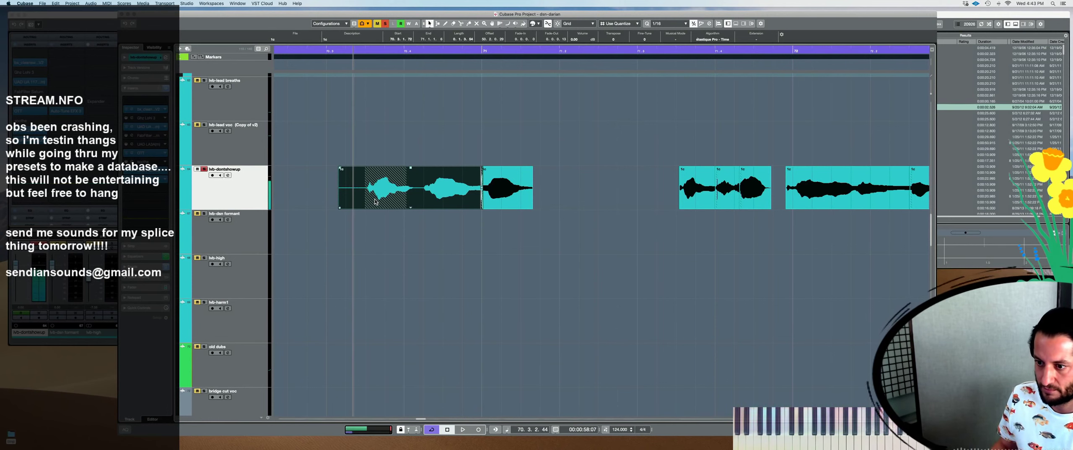
pyautogui.press('super+z')
pyautogui.press('space')
pyautogui.press('super+z')
pyautogui.press('space')
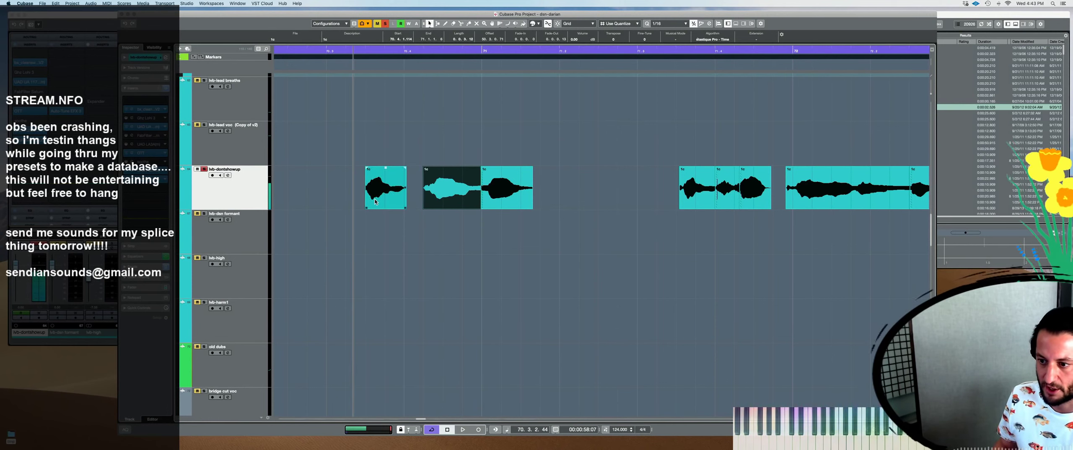
pyautogui.press('space')
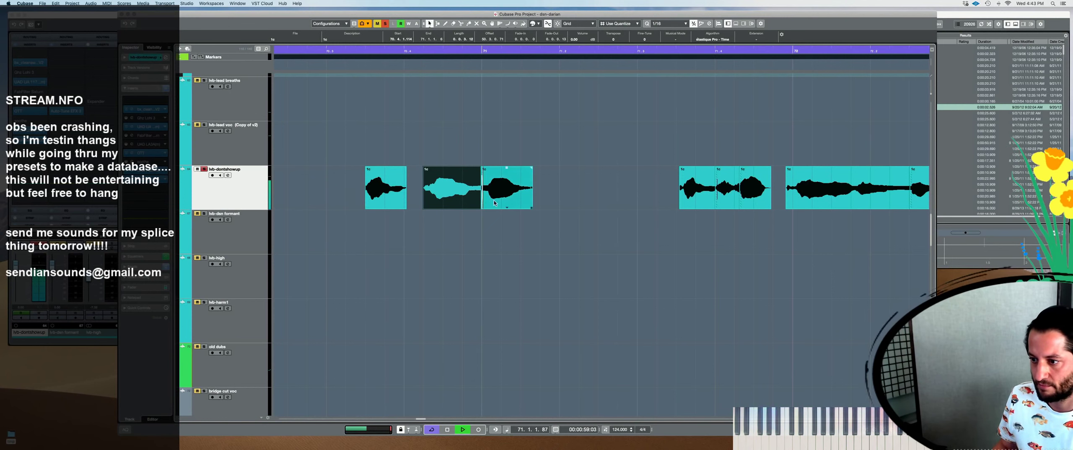
pyautogui.press('space')
pyautogui.scroll(2, 534, 191)
pyautogui.hscroll(3, 534, 191)
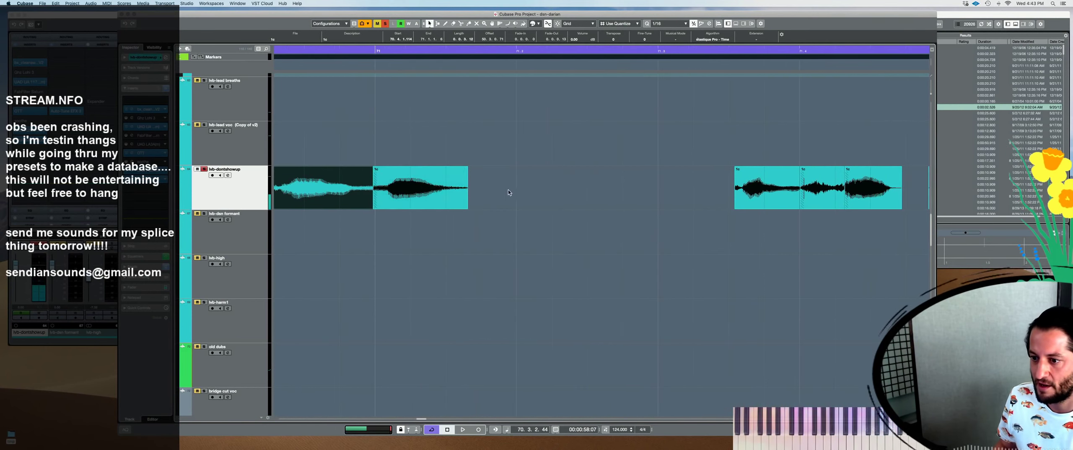
# Select the dontshowup clip at bar 71 and audition the soloed phrase from just before it
pyautogui.click(457, 200)
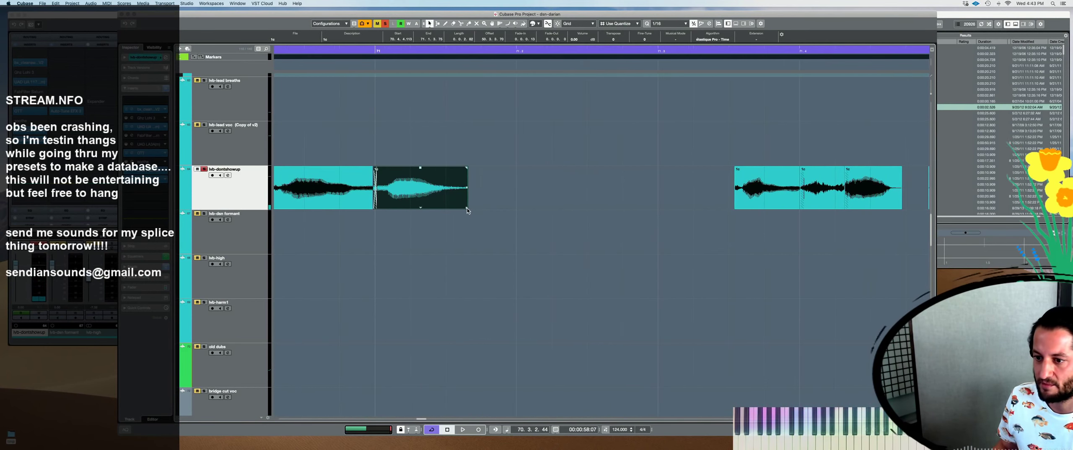
pyautogui.click(350, 138)
pyautogui.click(363, 139)
pyautogui.click(441, 180)
pyautogui.click(473, 183)
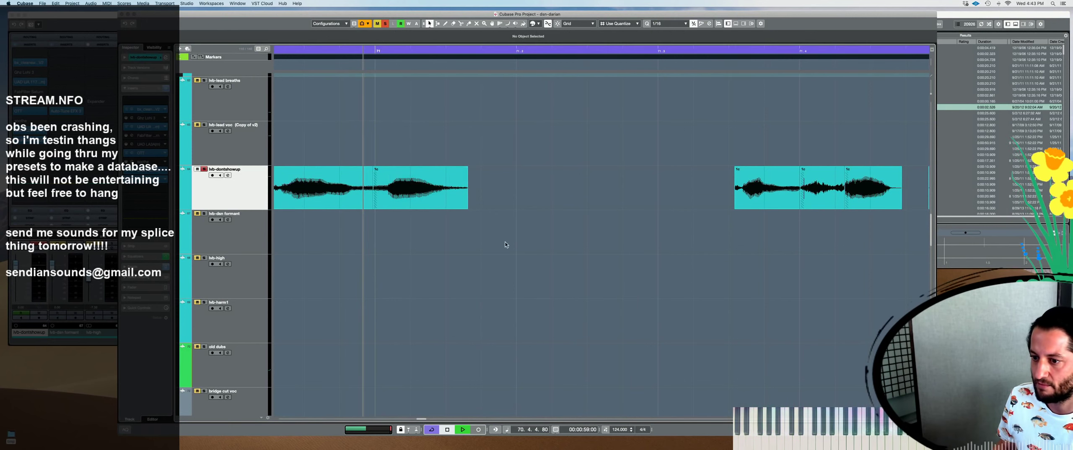
pyautogui.click(137, 65)
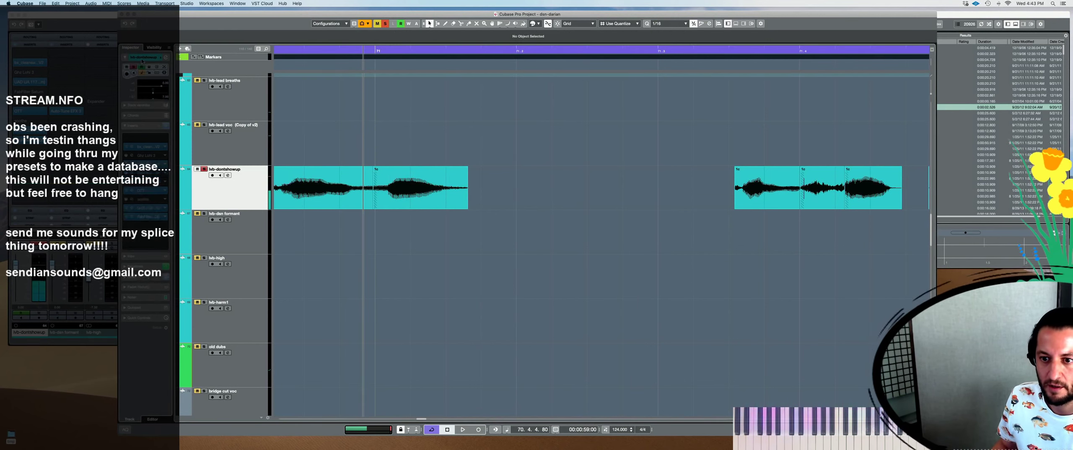
# Toggle Snap to Zero Crossing with the bar 71 clip selected, and unsolo the dontshowup vocal track
pyautogui.click(459, 197)
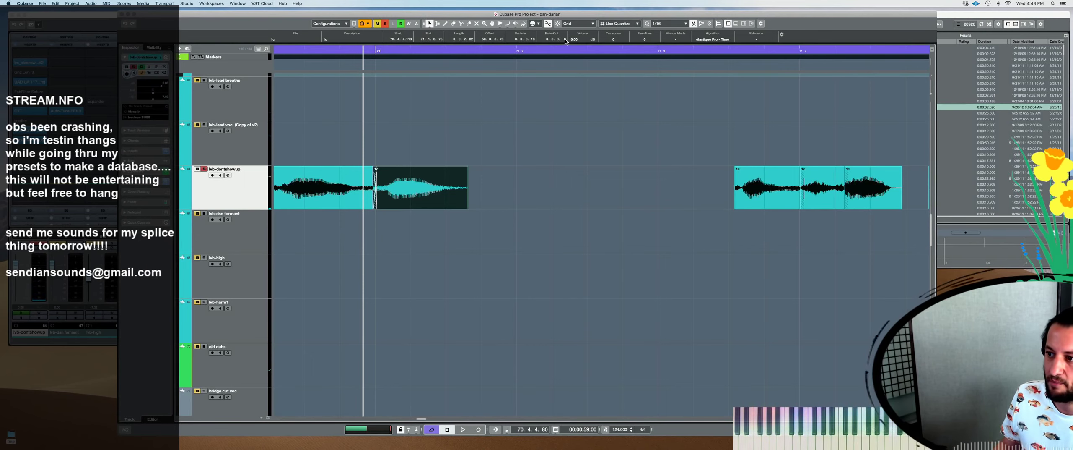
pyautogui.click(548, 24)
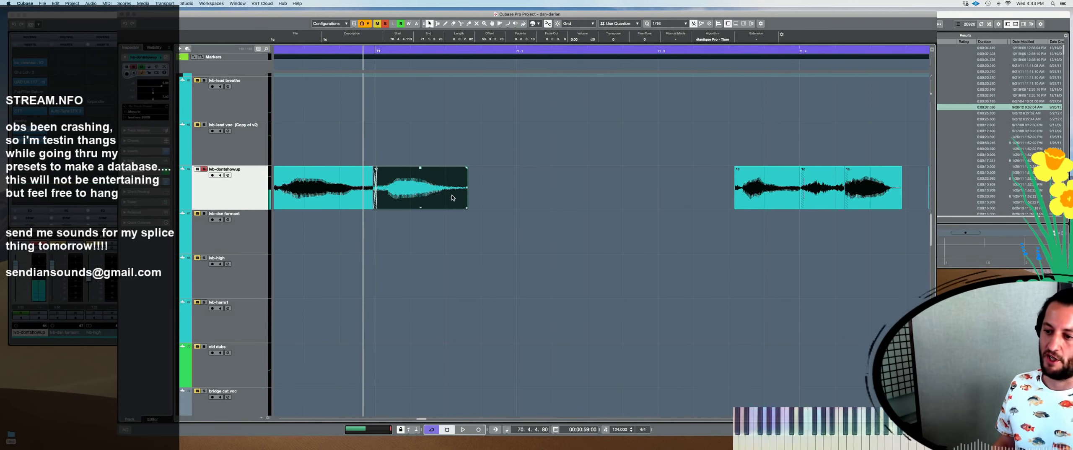
pyautogui.press('s')
pyautogui.press('space')
pyautogui.press('space')
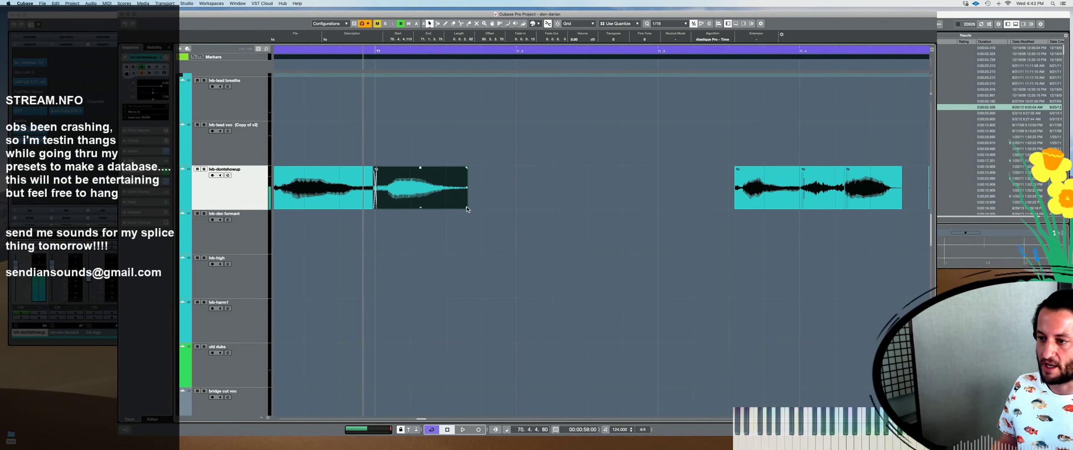
# Try extending the end of the dontshowup clip at bar 71, audition it, and undo the extension
pyautogui.scroll(2, 476, 197)
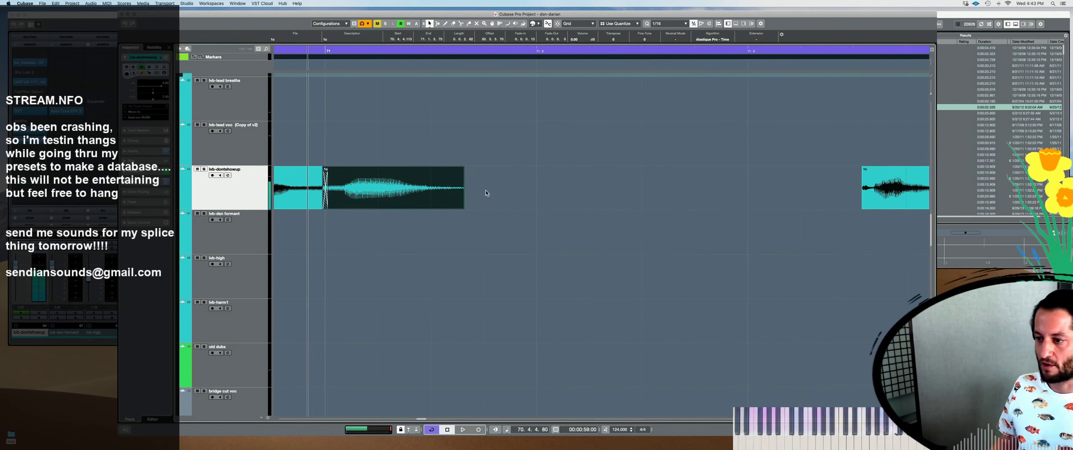
pyautogui.scroll(-4, 547, 183)
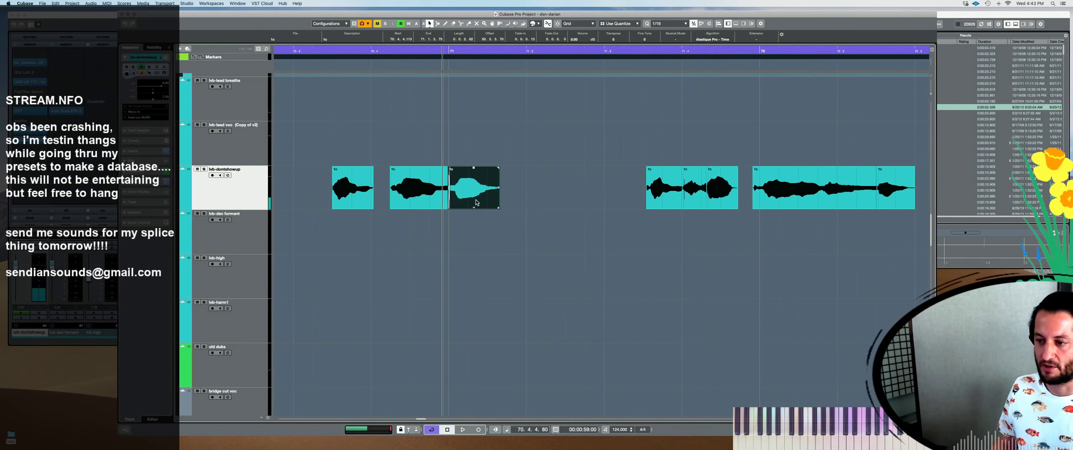
pyautogui.moveTo(498, 207); pyautogui.dragTo(525, 205)
pyautogui.press('space')
pyautogui.press('space')
pyautogui.press('super+z')
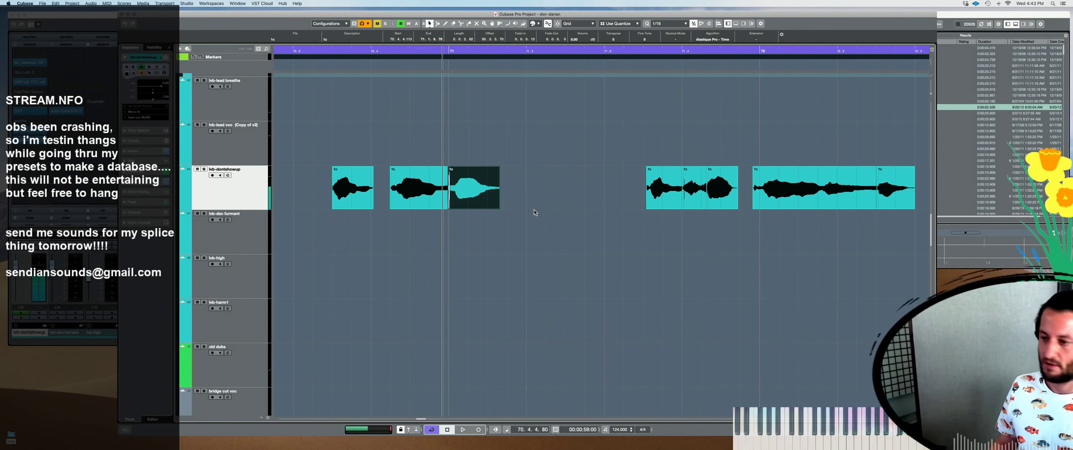
pyautogui.press('space')
pyautogui.press('space')
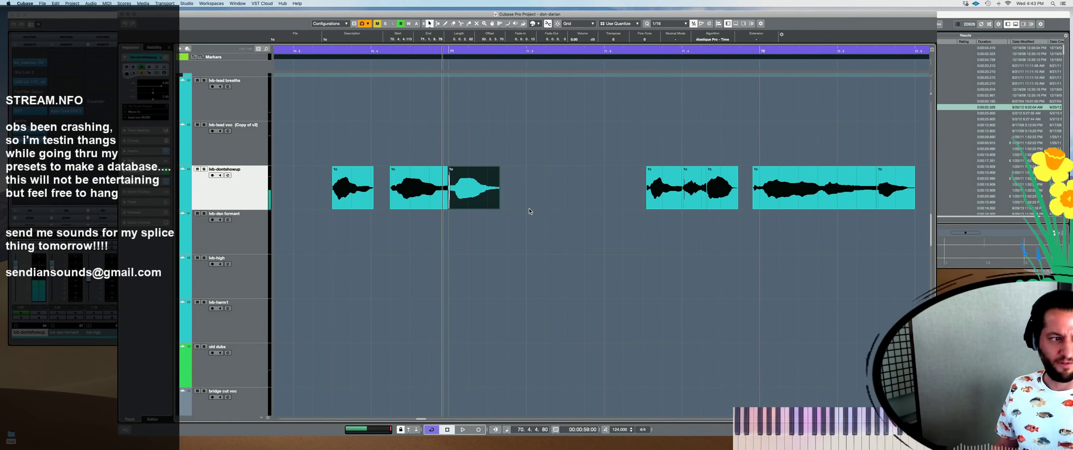
# Move the post dub1 and post dub2 tracks up directly below the dontshowup vocal track
pyautogui.scroll(-1, 529, 208)
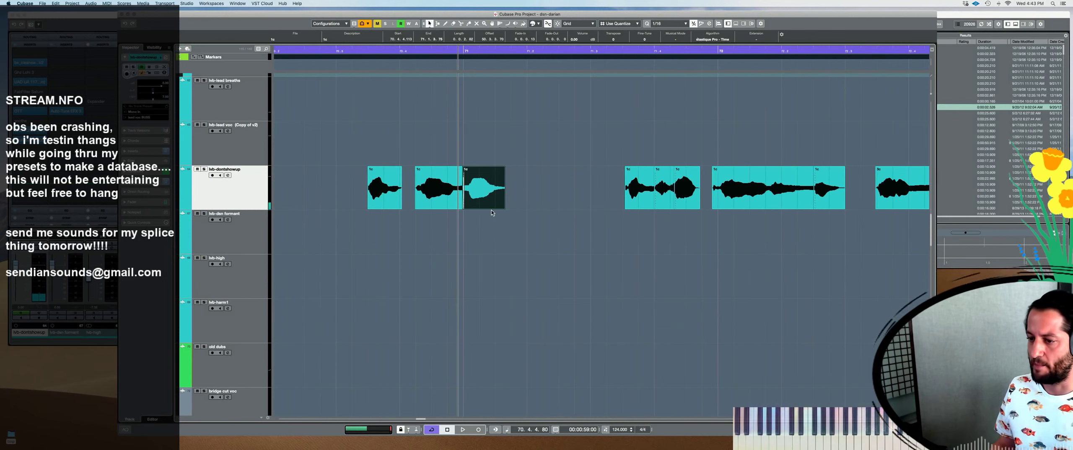
pyautogui.scroll(-1, 491, 210)
pyautogui.scroll(-6, 511, 215)
pyautogui.scroll(2, 510, 218)
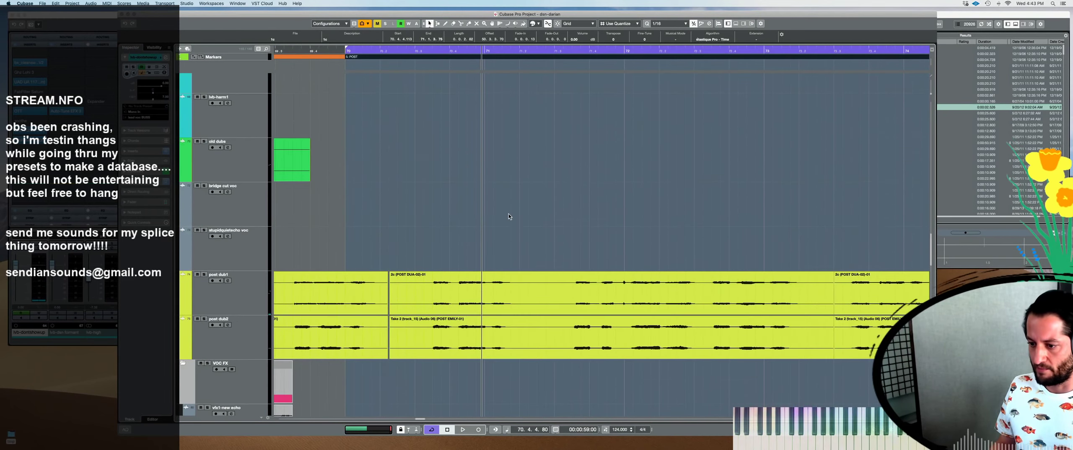
pyautogui.scroll(-1, 507, 218)
pyautogui.click(247, 298)
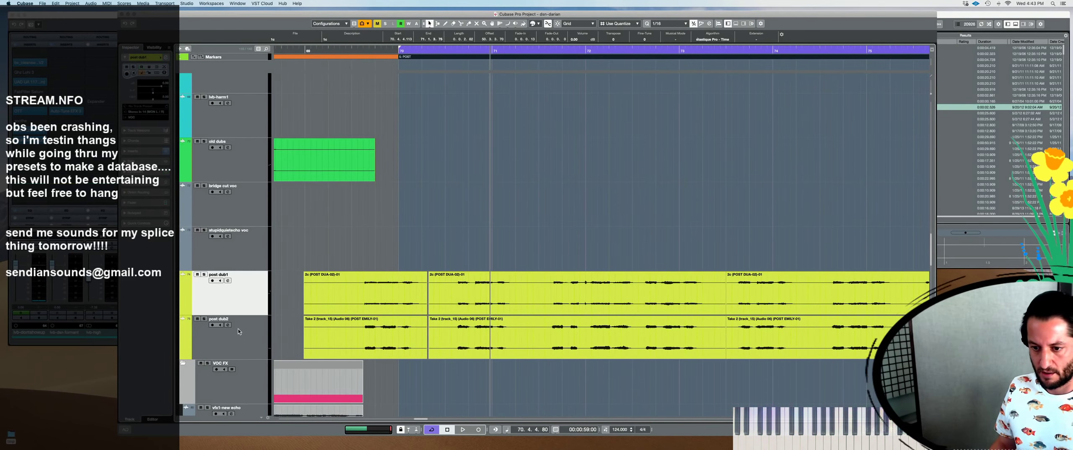
pyautogui.keyDown('shift'); pyautogui.click(239, 331); pyautogui.keyUp('shift')
pyautogui.scroll(4, 254, 126)
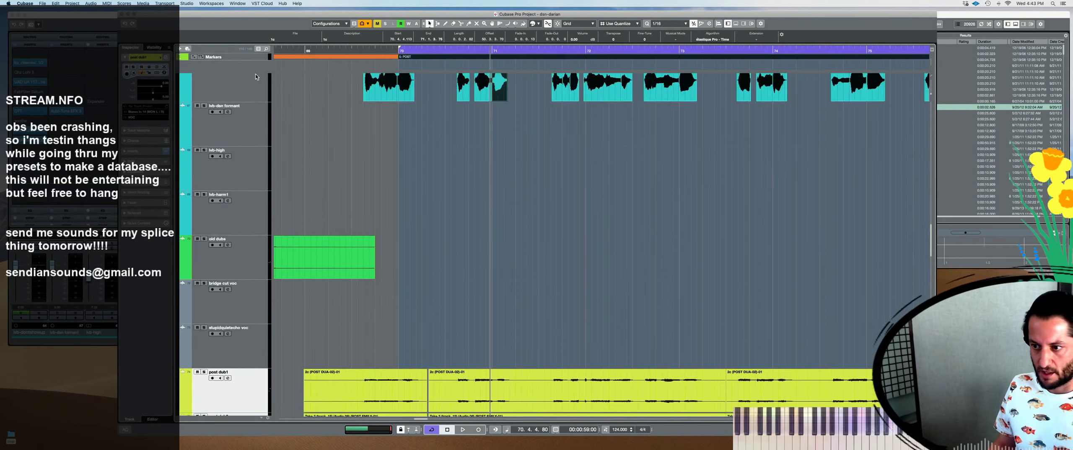
pyautogui.moveTo(255, 149); pyautogui.dragTo(255, 184)
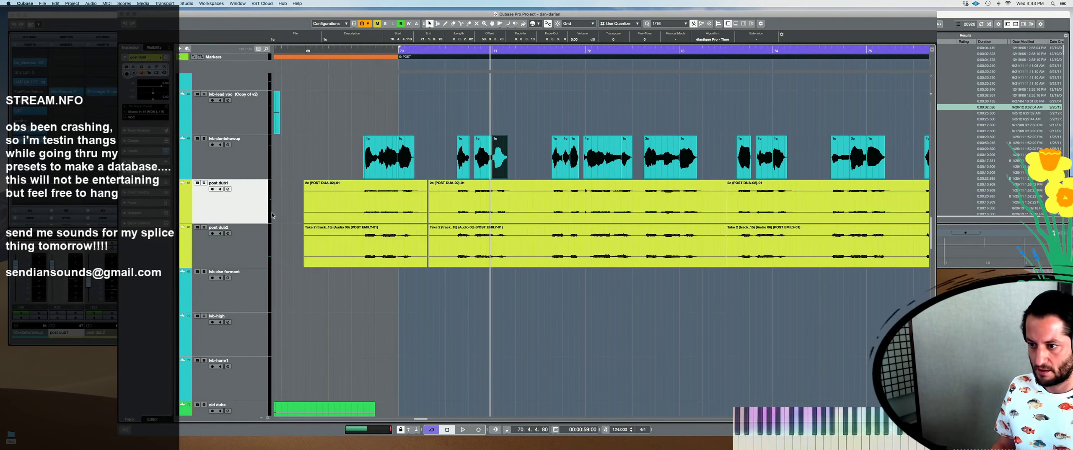
# Solo post dub1, audition it from around bar 70 in the POST section, and unsolo it
pyautogui.click(441, 142)
pyautogui.press('h')
pyautogui.press('h')
pyautogui.press('space')
pyautogui.click(204, 183)
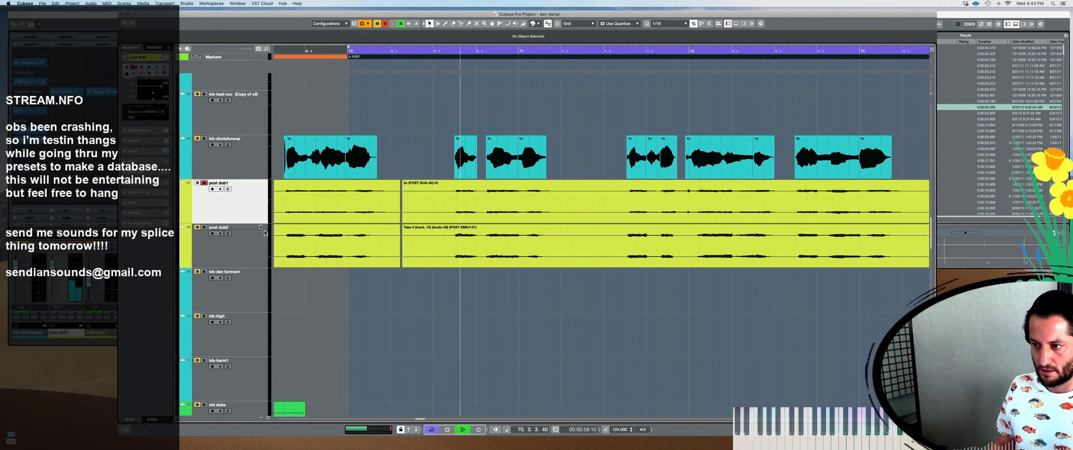
pyautogui.press('space')
pyautogui.click(204, 183)
# Select and solo the dontshowup vocal track, show its inserts, and set playback to start in bar 69
pyautogui.press('Up')
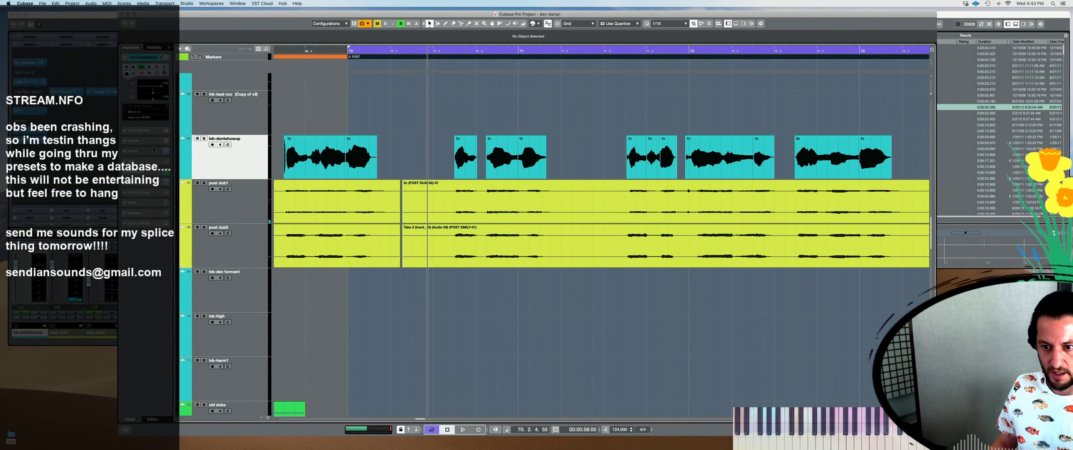
pyautogui.click(153, 150)
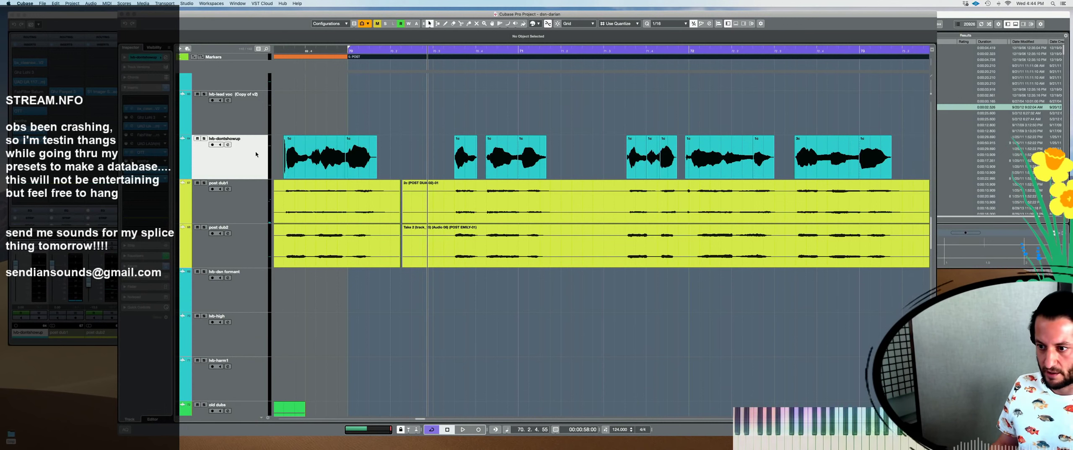
pyautogui.scroll(-3, 361, 151)
pyautogui.click(324, 125)
pyautogui.press('s')
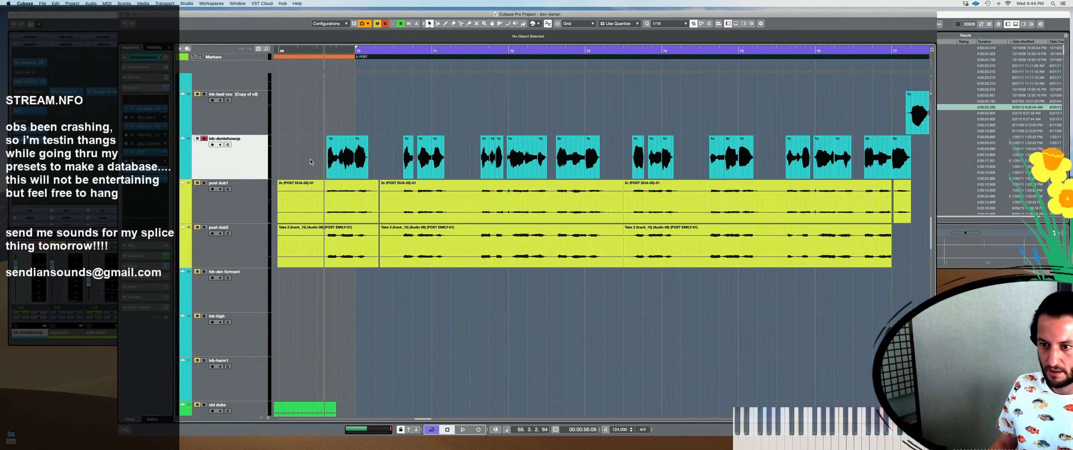
# Open the LFOTool insert on the lead voc BUSS and audition the soloed vocal with its volume curve in view
pyautogui.scroll(4, 305, 164)
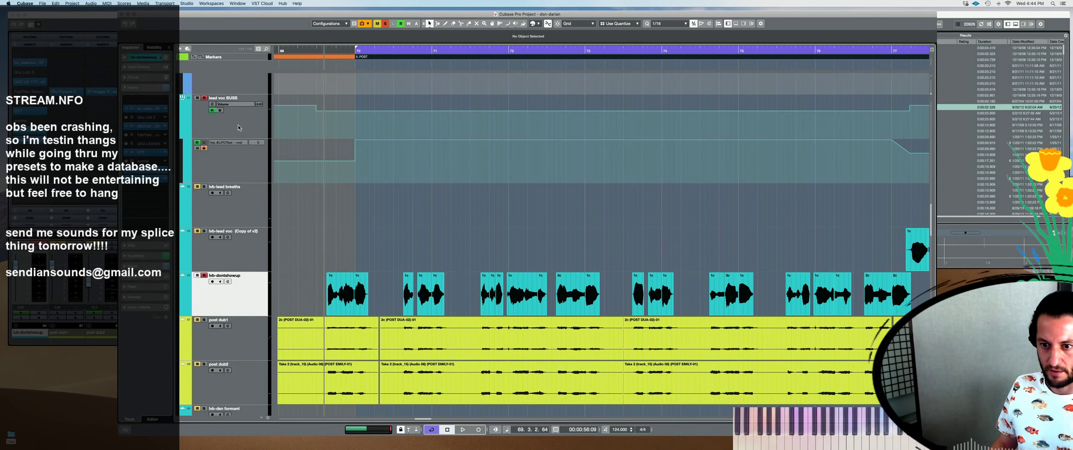
pyautogui.click(239, 127)
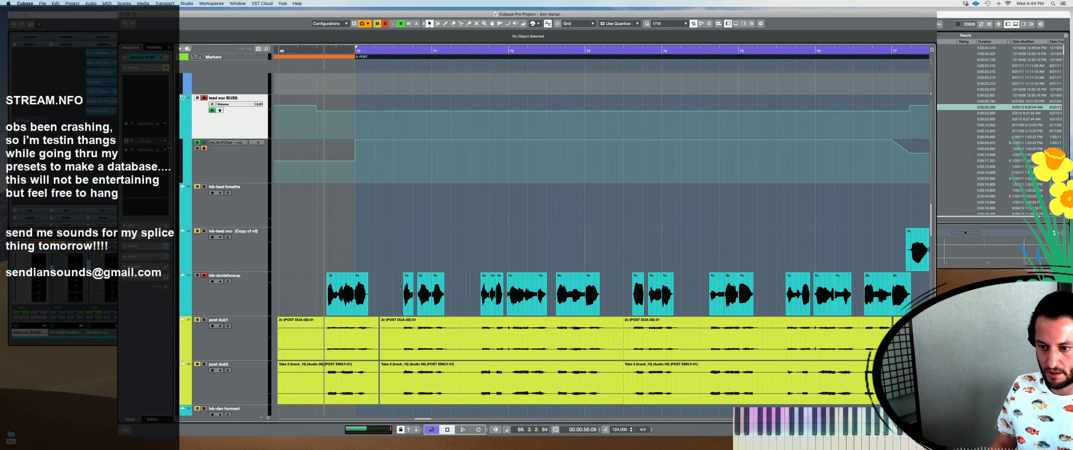
pyautogui.click(128, 143)
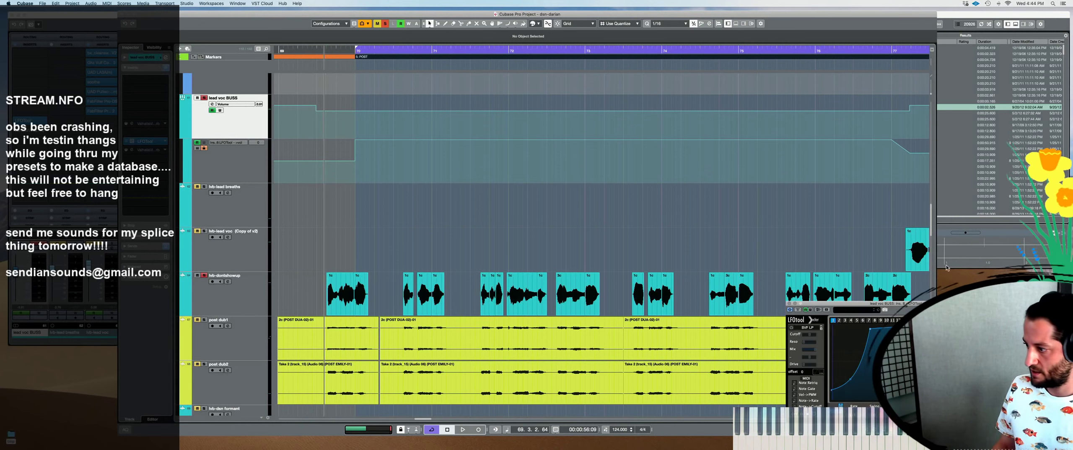
pyautogui.moveTo(918, 303); pyautogui.dragTo(573, 108)
pyautogui.press('space')
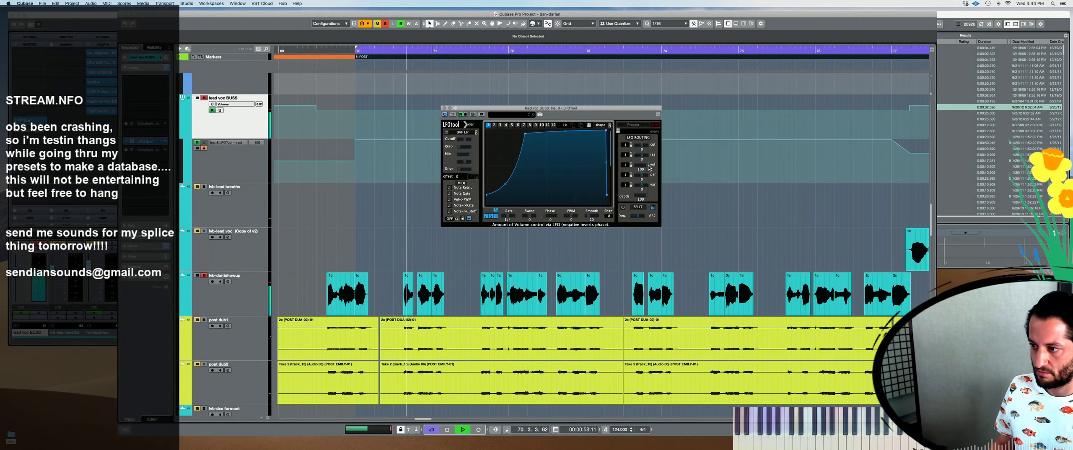
pyautogui.press('space')
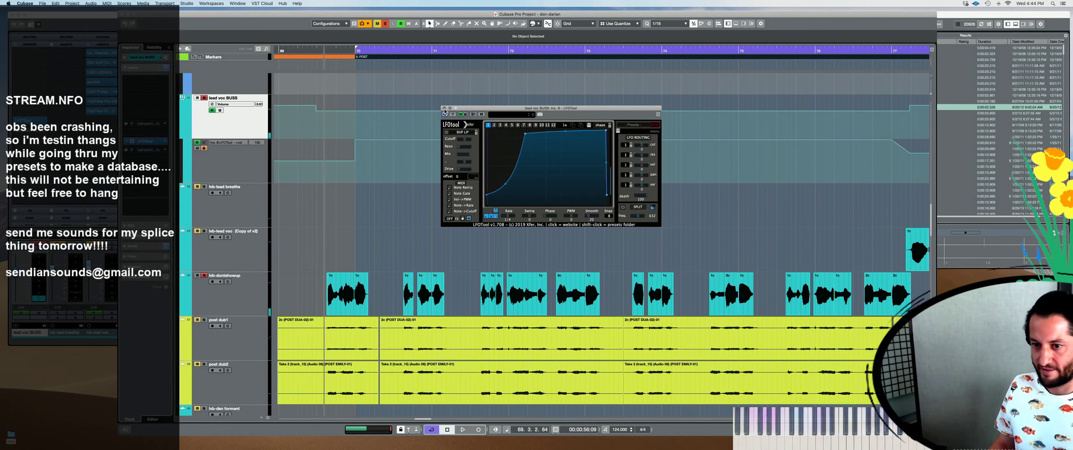
# Close LFOTool and replay the soloed vocal leading into the POST section
pyautogui.click(445, 108)
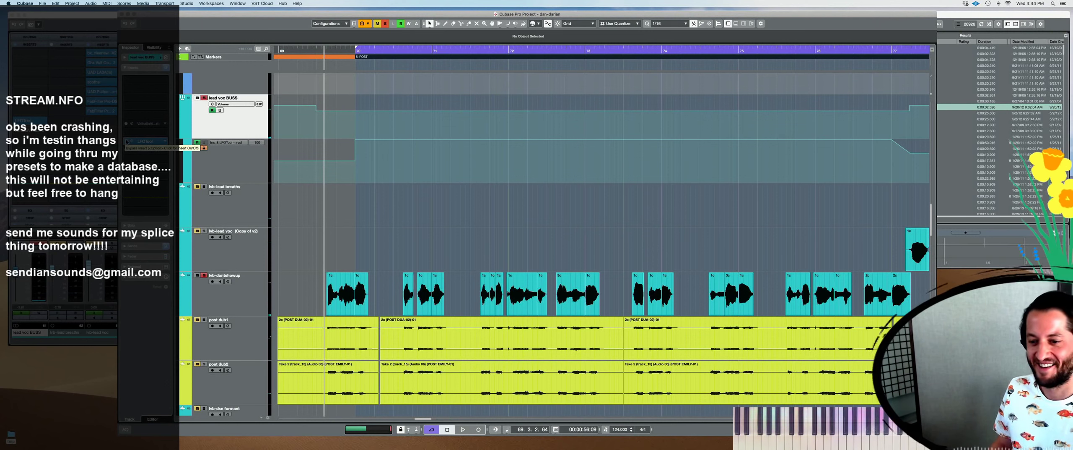
pyautogui.press('space')
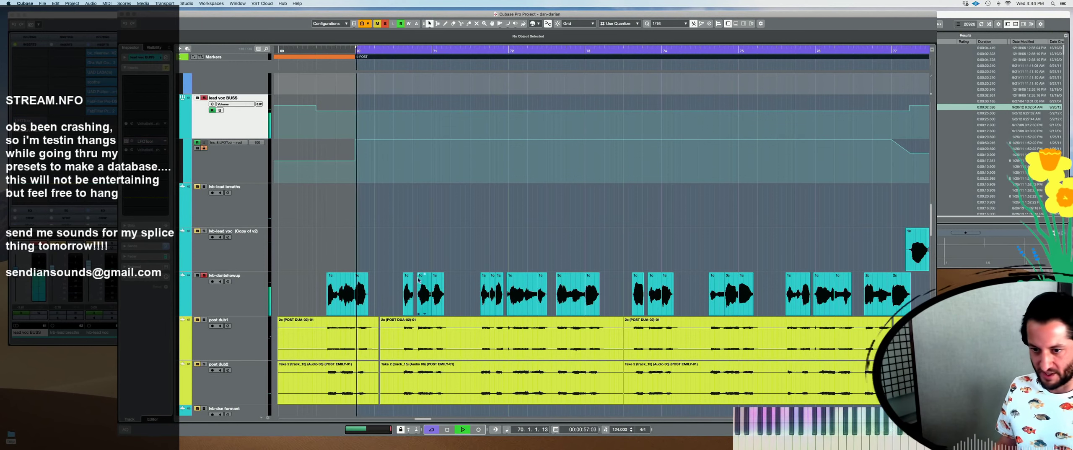
pyautogui.press('space')
# Open the dontshowup track's bx_cleansweep V2, 1176LN and OTT inserts and arrange their windows without overlap
pyautogui.click(249, 290)
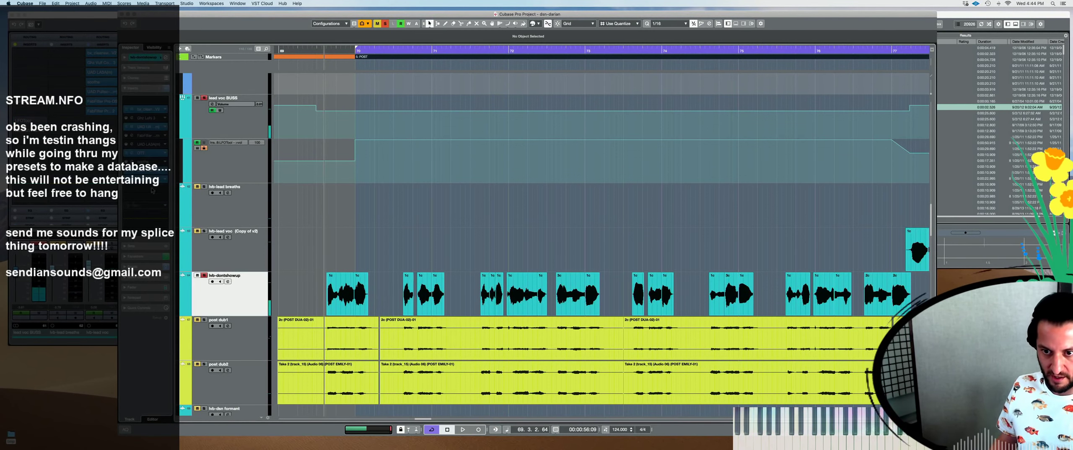
pyautogui.doubleClick(157, 110)
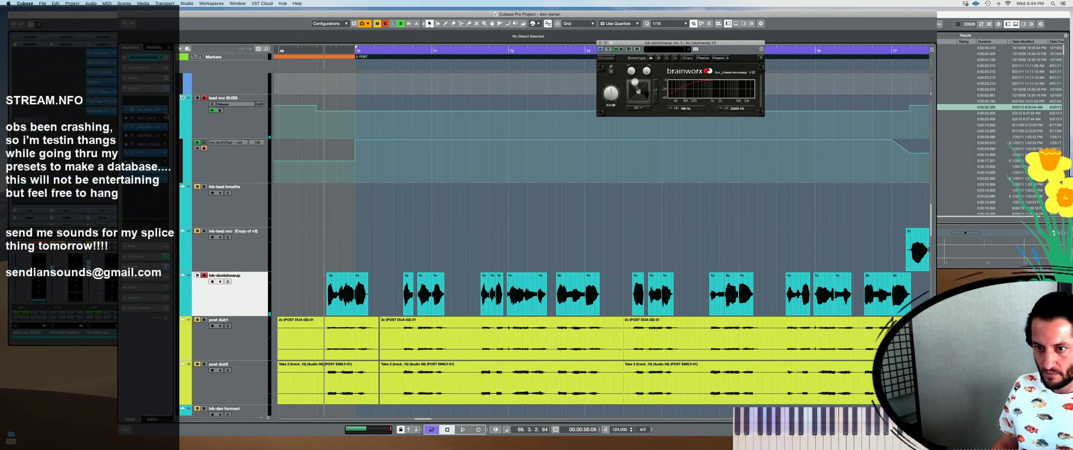
pyautogui.doubleClick(146, 127)
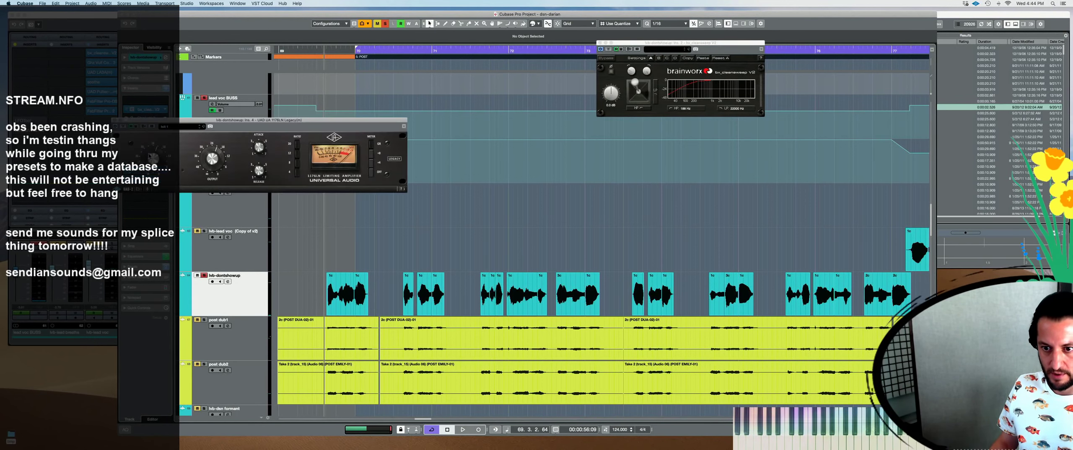
pyautogui.moveTo(203, 127); pyautogui.dragTo(623, 127)
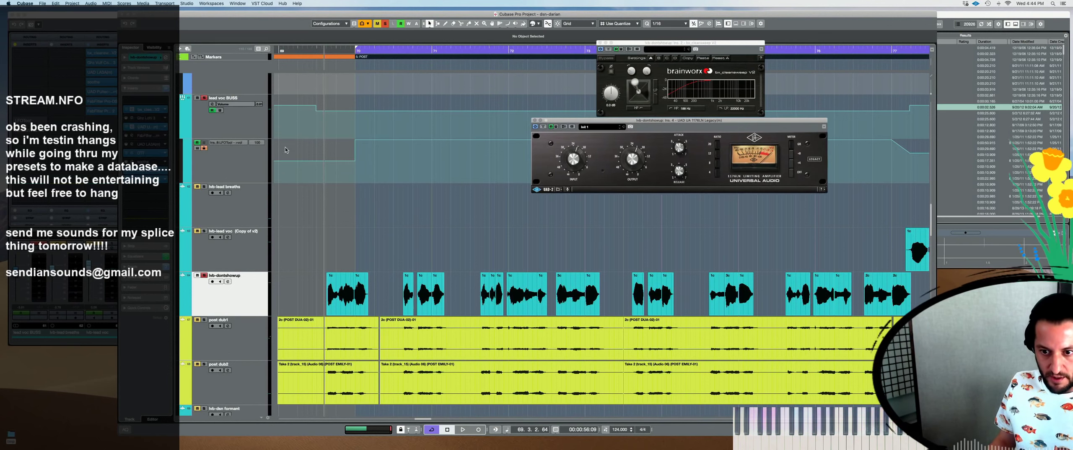
pyautogui.doubleClick(145, 154)
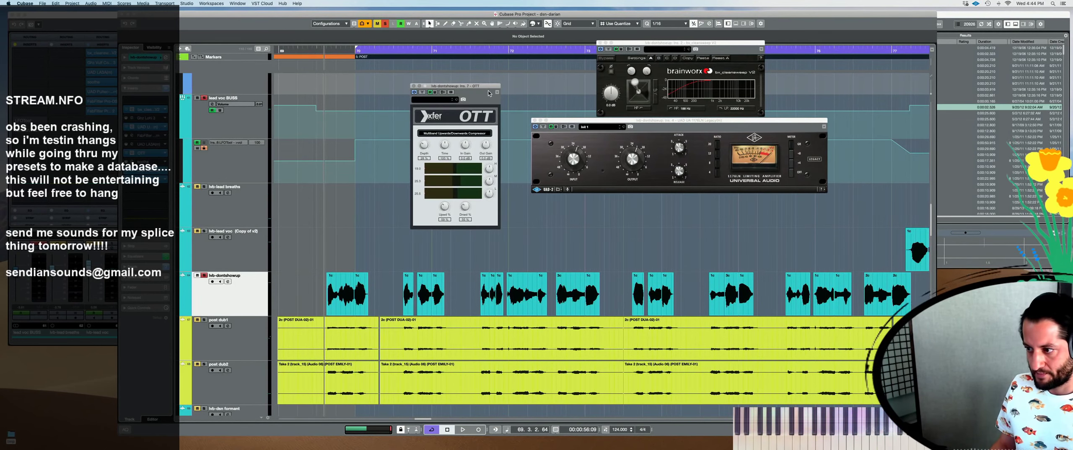
pyautogui.moveTo(488, 86); pyautogui.dragTo(683, 202)
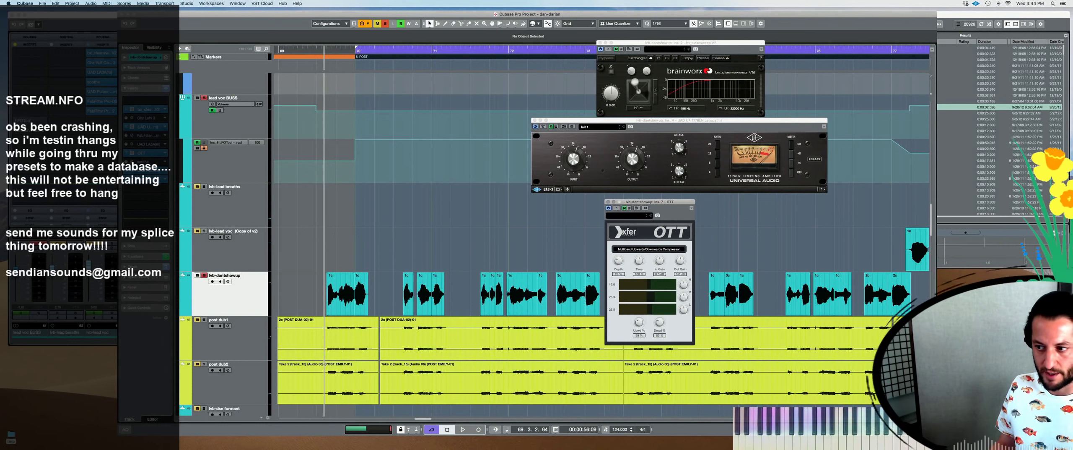
# Open the dontshowup track's Pultec Pro and FabFilter inserts and place their windows beside the other plug-ins
pyautogui.doubleClick(144, 170)
pyautogui.moveTo(718, 86); pyautogui.dragTo(916, 211)
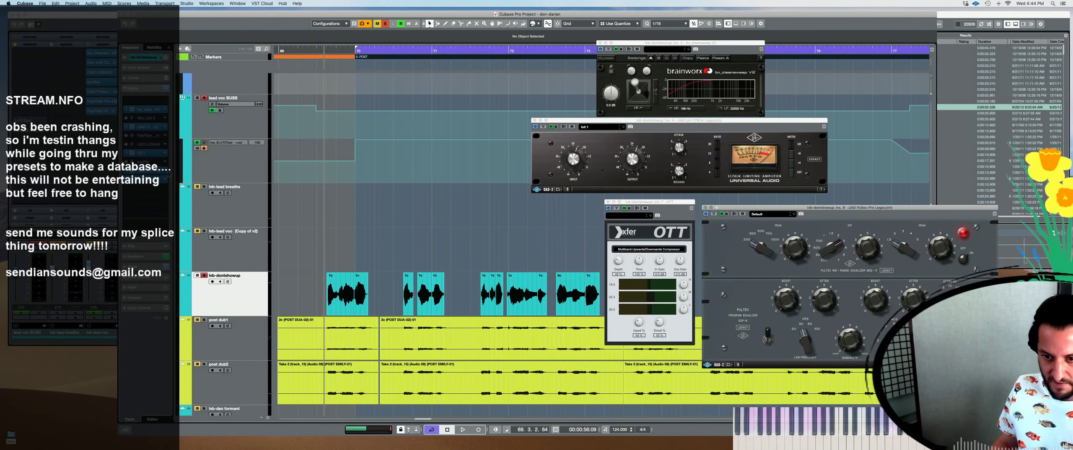
pyautogui.doubleClick(147, 179)
pyautogui.moveTo(905, 88); pyautogui.dragTo(953, 298)
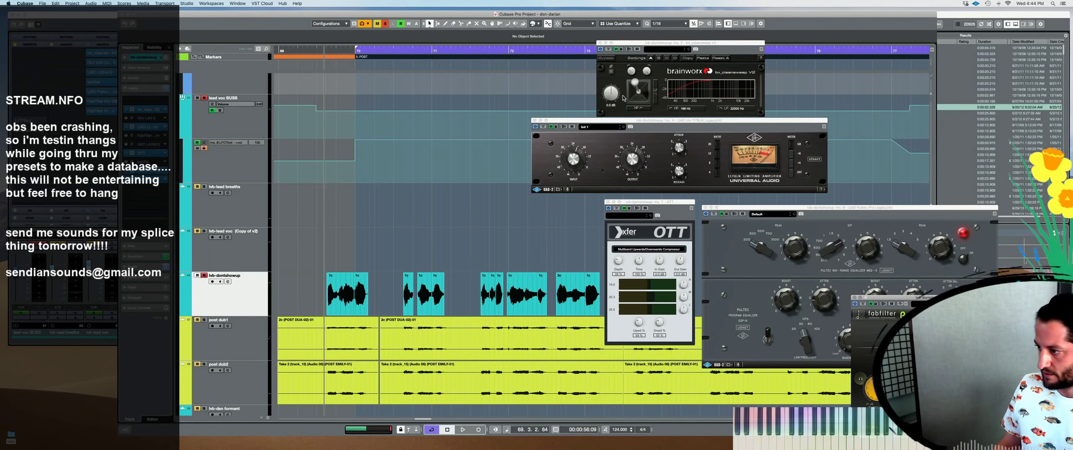
pyautogui.moveTo(898, 207); pyautogui.dragTo(940, 112)
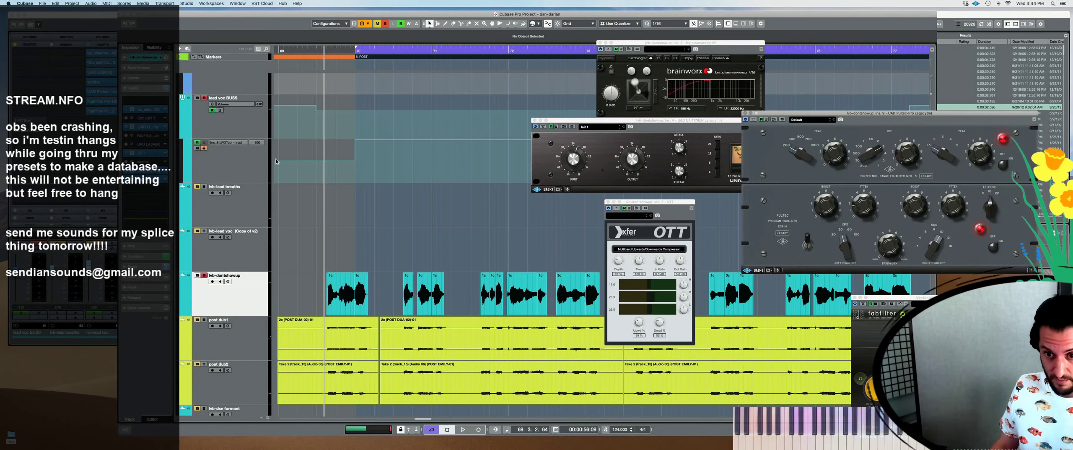
# Bypass the dontshowup track's remaining active inserts, including the 1176LN and OTT, and audition the soloed vocal with bx_cleansweep V2
pyautogui.click(127, 127)
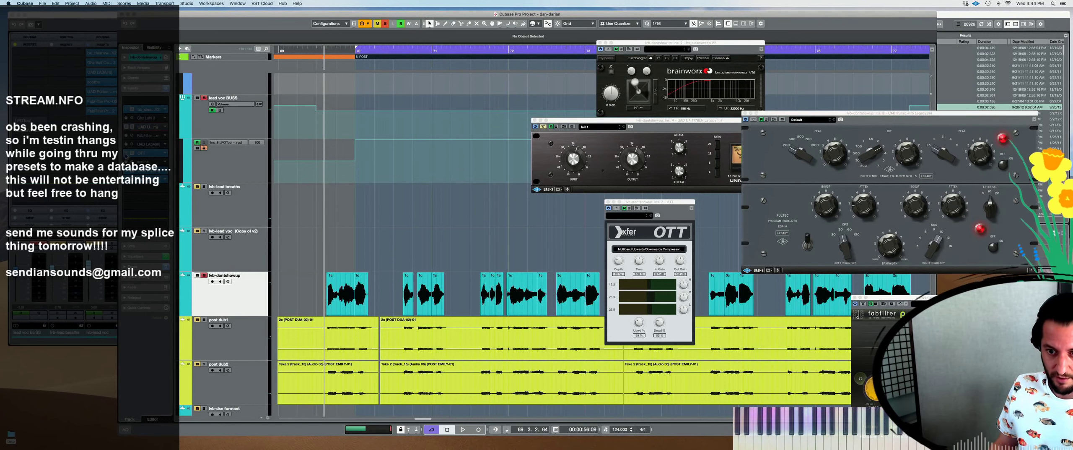
pyautogui.click(126, 153)
pyautogui.click(126, 171)
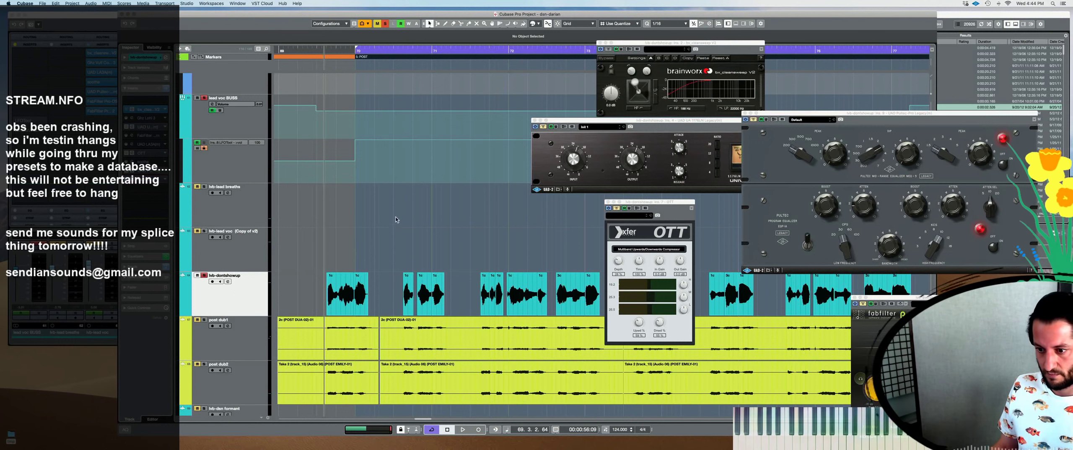
pyautogui.press('space')
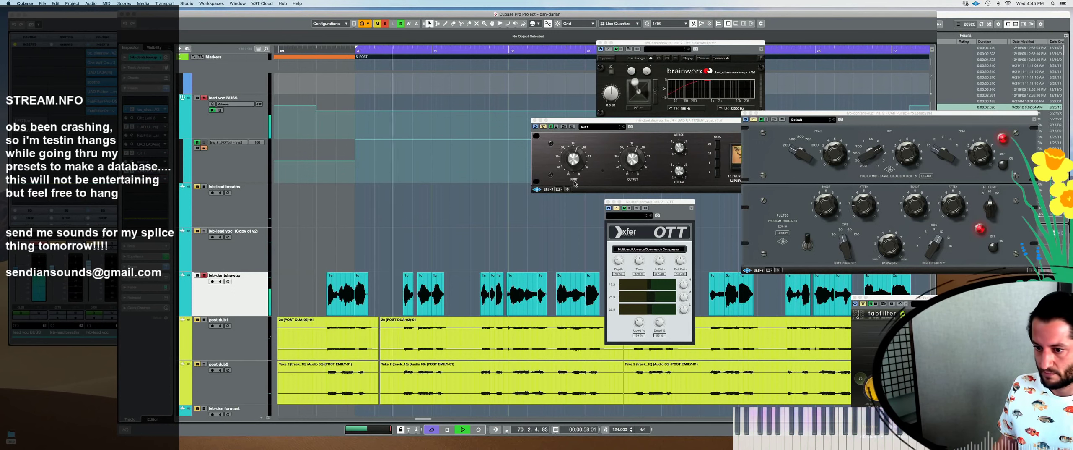
pyautogui.press('space')
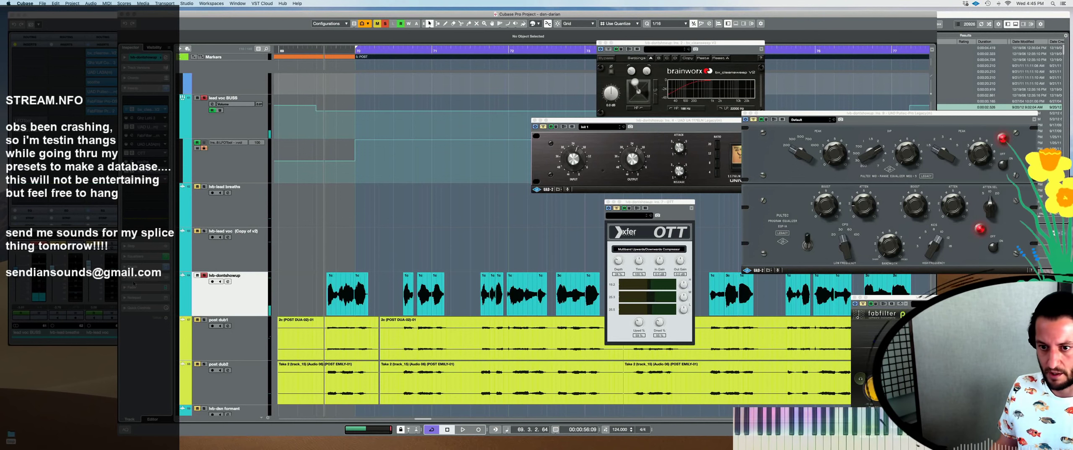
# Open the dontshowup channel settings and arrange that window and the Pultec Pro so the equalizer curve is uncovered
pyautogui.click(166, 58)
pyautogui.click(167, 58)
pyautogui.click(166, 58)
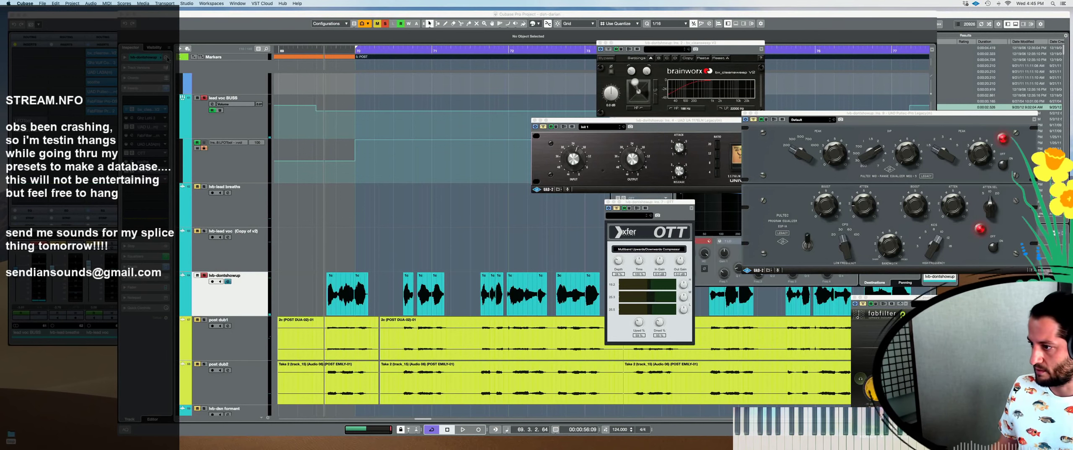
pyautogui.moveTo(822, 111); pyautogui.dragTo(306, 70)
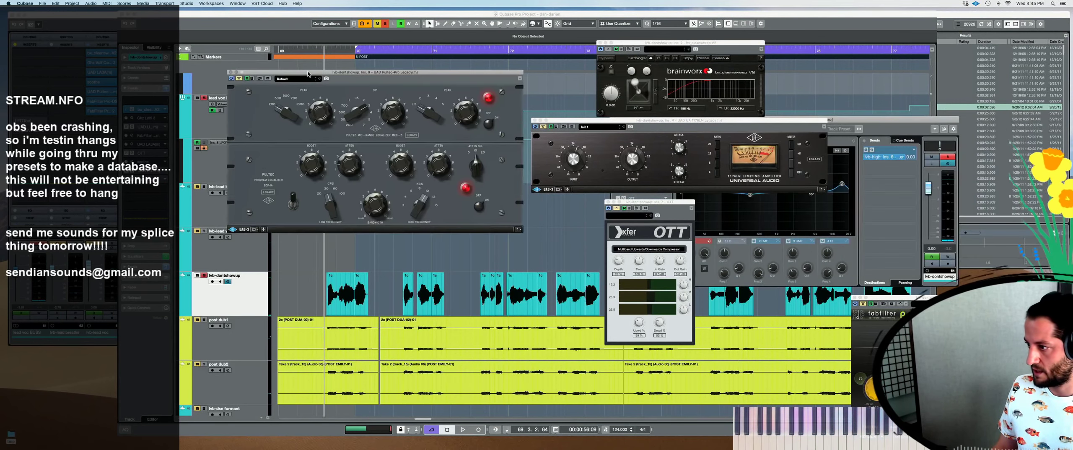
pyautogui.moveTo(883, 118); pyautogui.dragTo(517, 233)
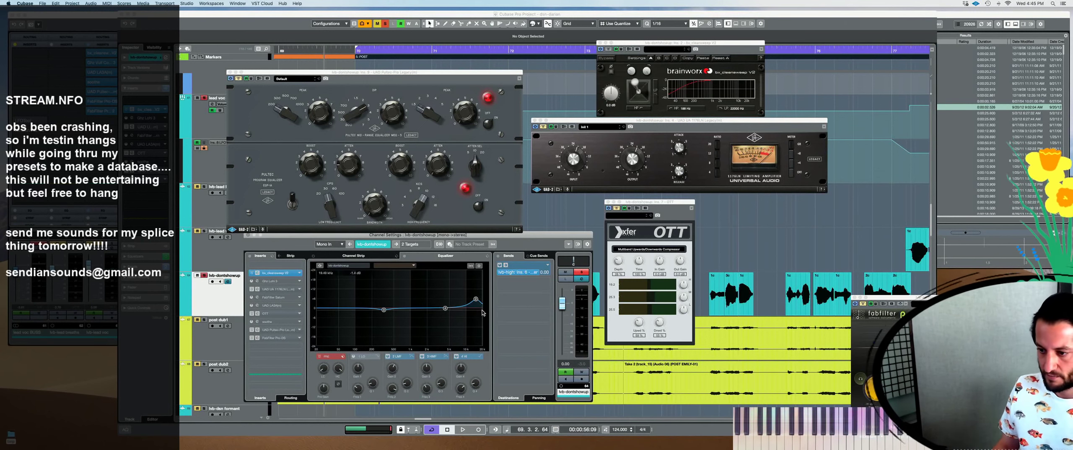
pyautogui.click(248, 235)
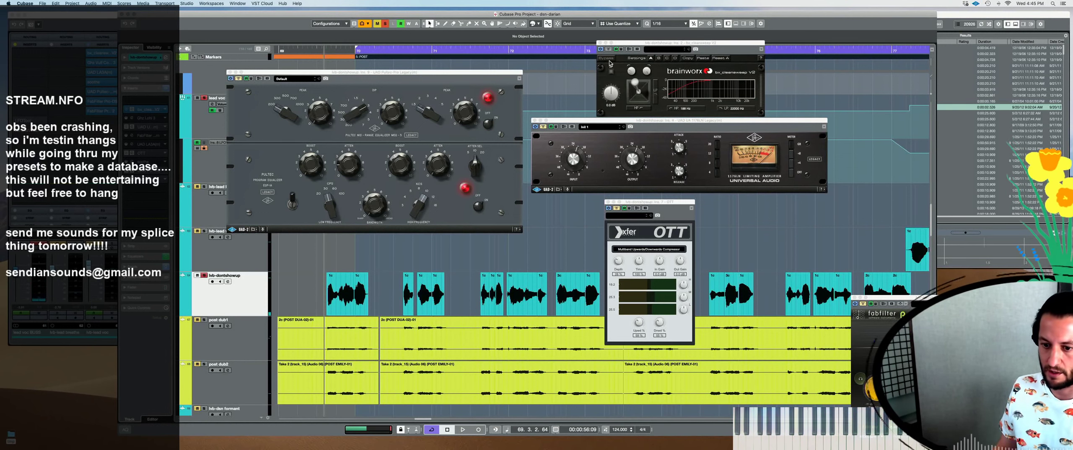
pyautogui.click(165, 58)
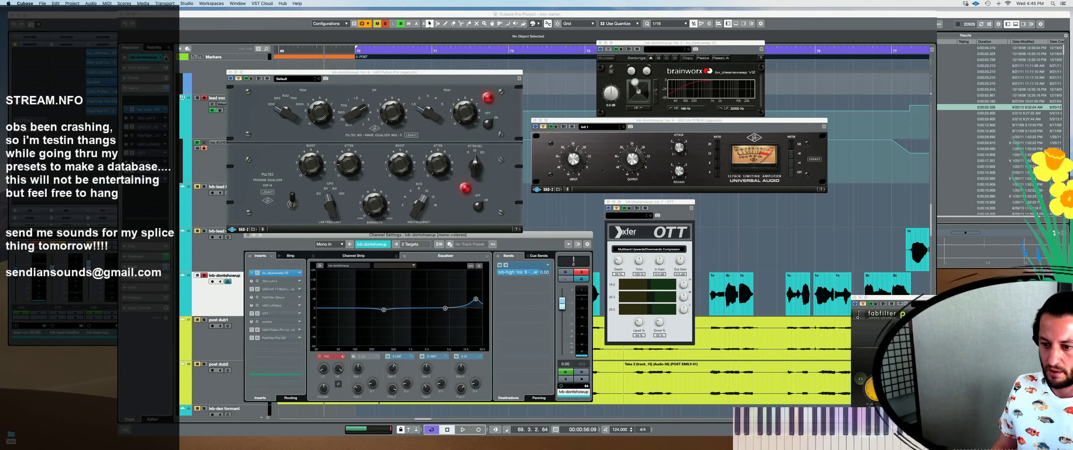
# Compare the vocal with bx_cleansweep V2 bypassed and active while watching the low end in the channel's equalizer spectrum
pyautogui.press('space')
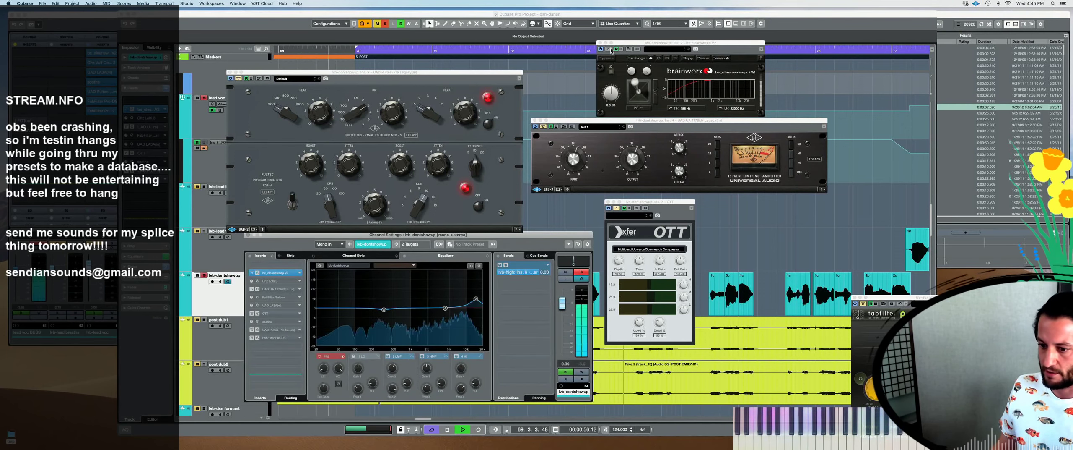
pyautogui.click(611, 50)
pyautogui.press('space')
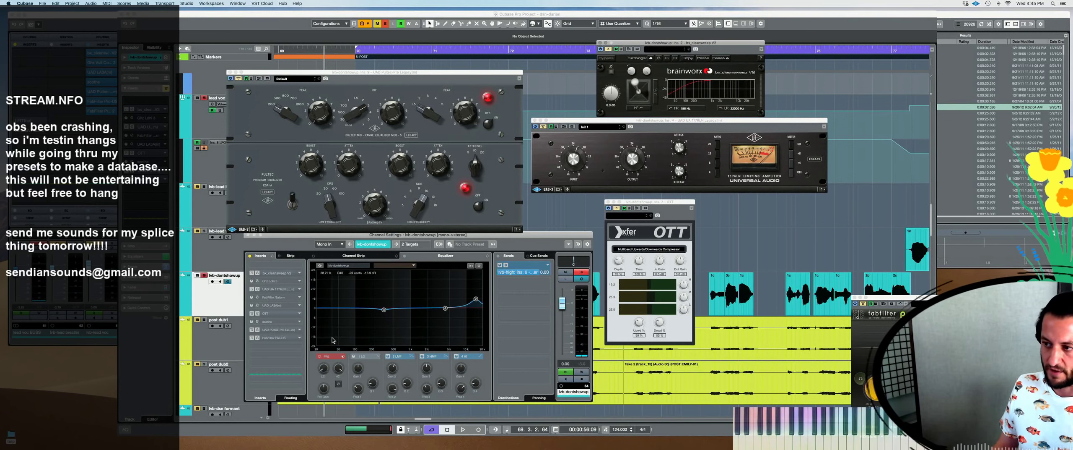
pyautogui.press('space')
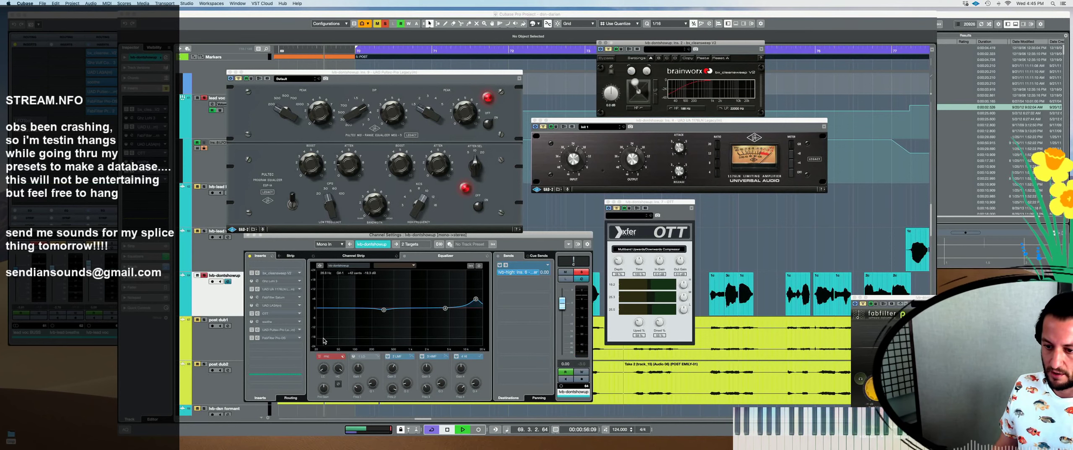
pyautogui.press('space')
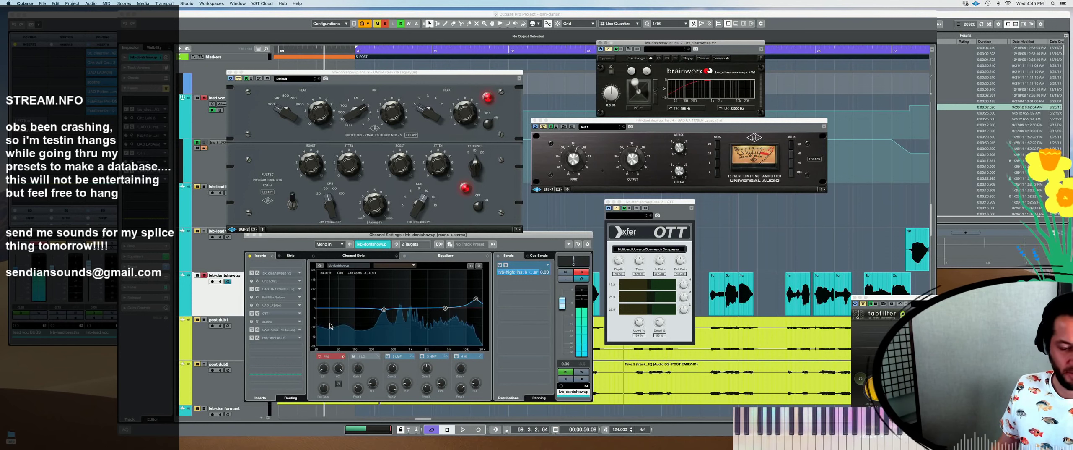
pyautogui.click(609, 49)
pyautogui.press('space')
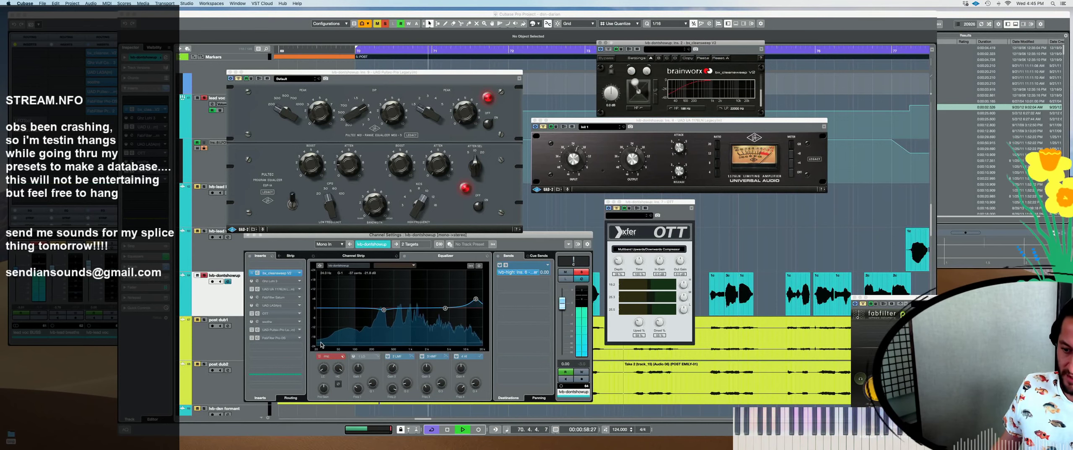
pyautogui.press('space')
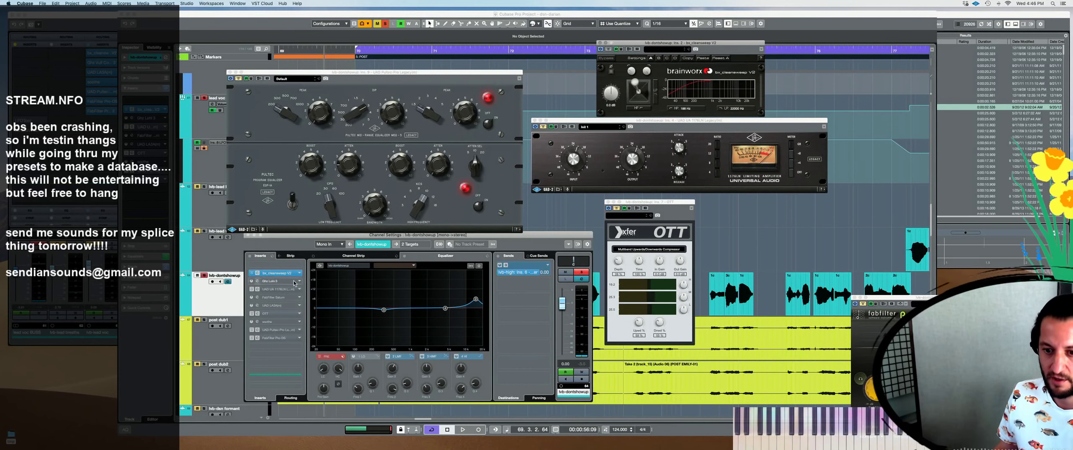
# Reactivate the 1176LN insert on the dontshowup track and audition the compressed vocal
pyautogui.click(127, 128)
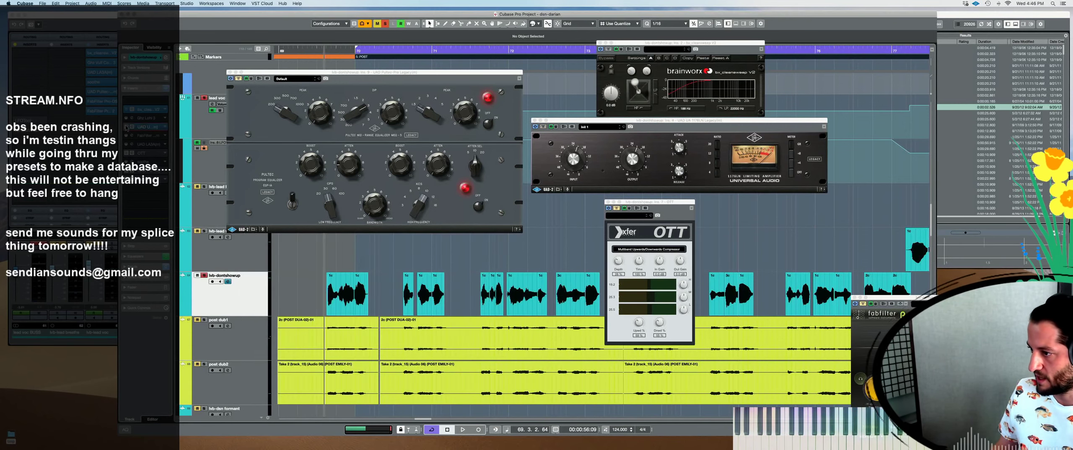
pyautogui.click(717, 176)
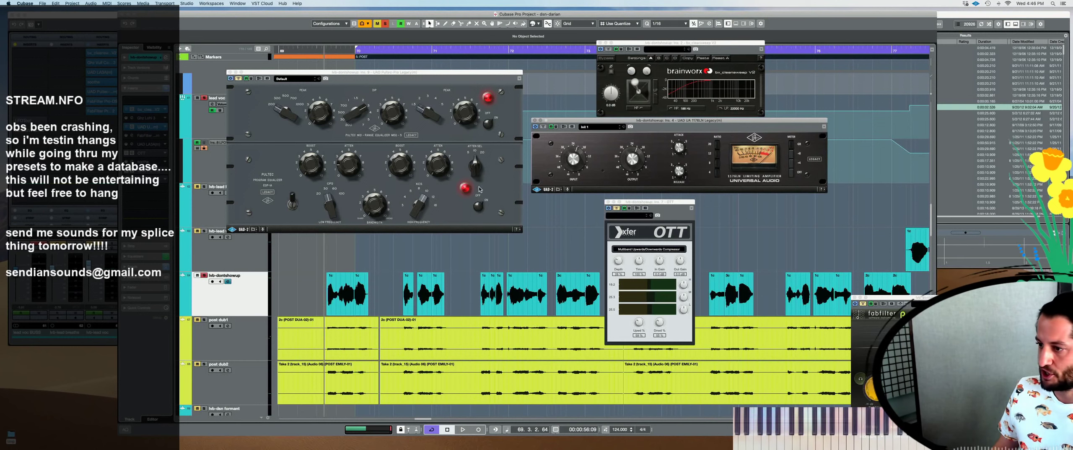
pyautogui.press('space')
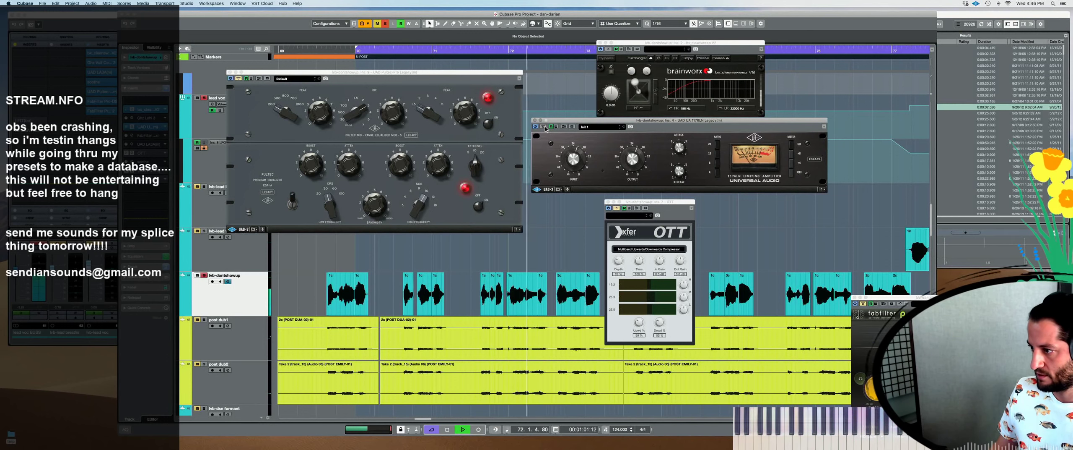
pyautogui.press('space')
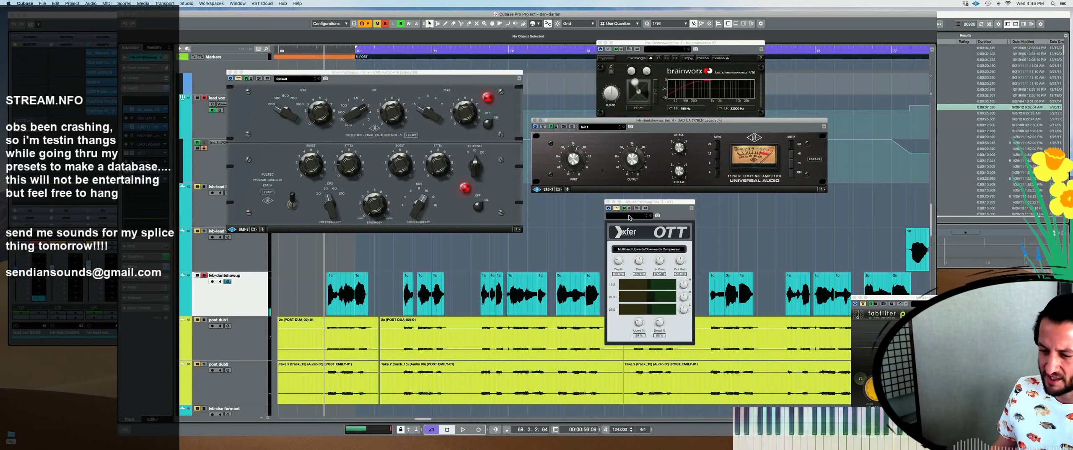
pyautogui.press('space')
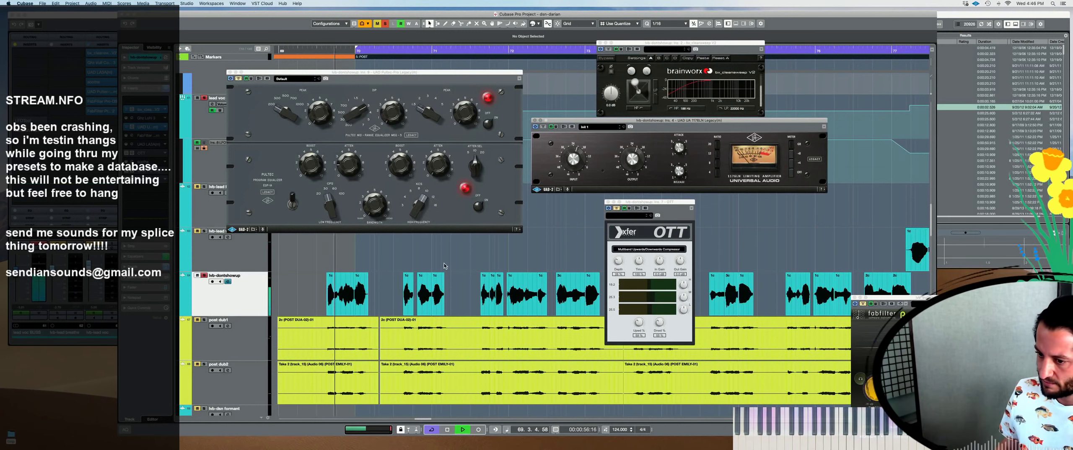
pyautogui.press('space')
# Set the playback start inside the first dontshowup clip at 69.4.1 and audition the phrase from there
pyautogui.scroll(2, 365, 269)
pyautogui.press('space')
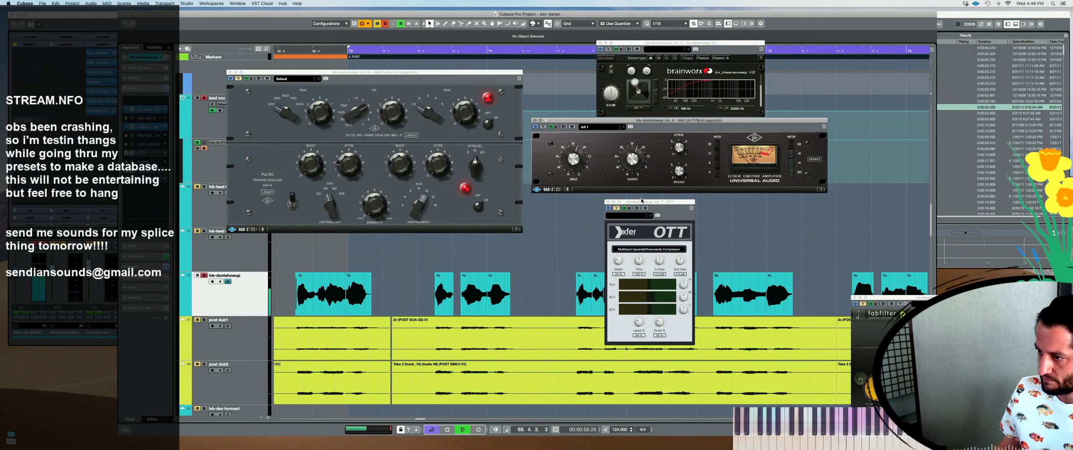
pyautogui.press('space')
pyautogui.press('space')
pyautogui.press('space')
pyautogui.click(313, 266)
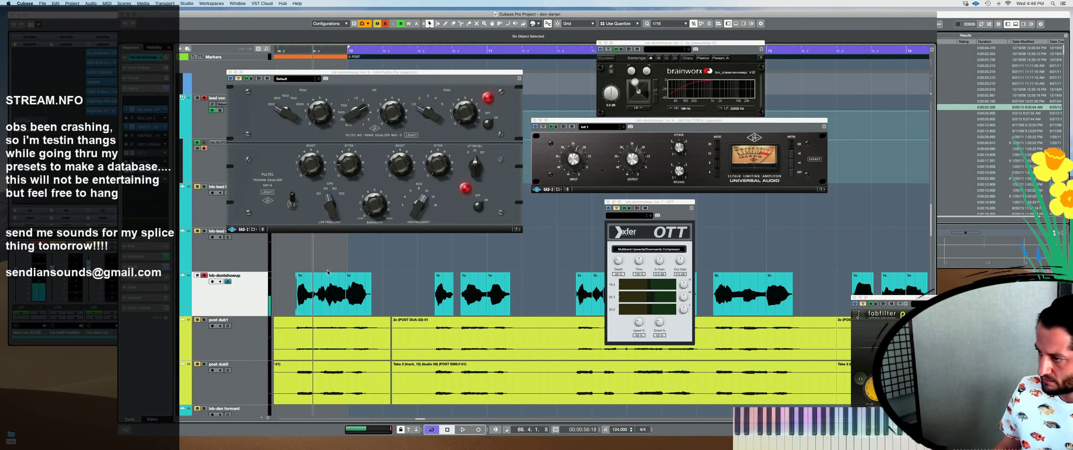
pyautogui.press('space')
pyautogui.press('space')
# Compare the first vocal phrase repeatedly with the 1176LN bypassed and active
pyautogui.click(545, 129)
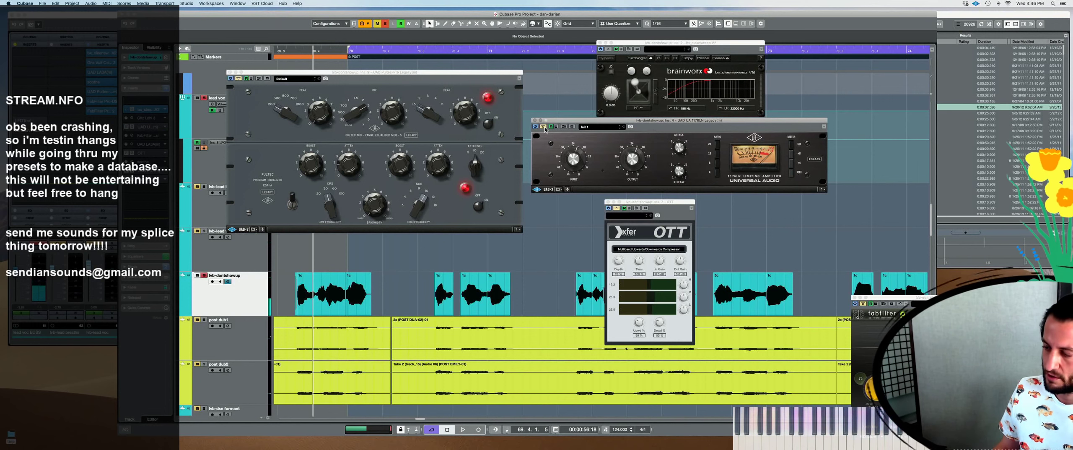
pyautogui.press('space')
pyautogui.press('space')
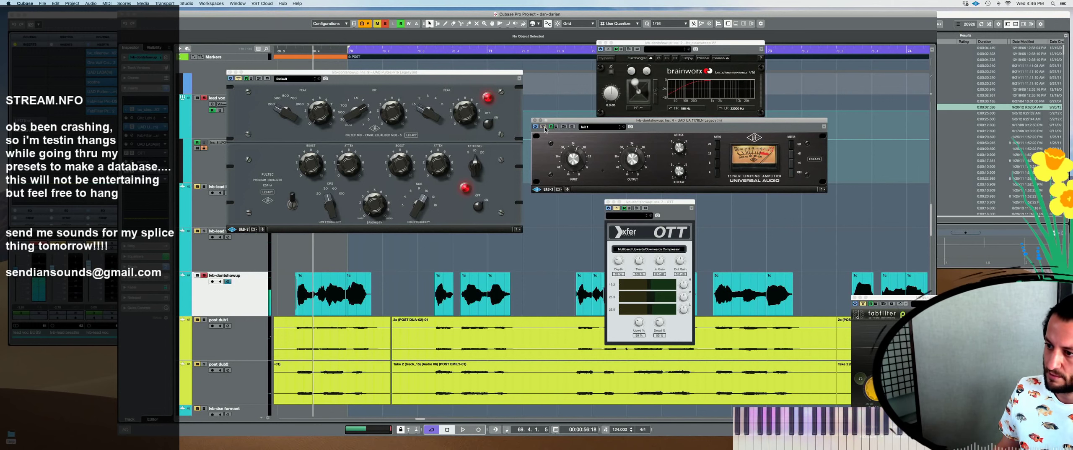
pyautogui.press('space')
pyautogui.press('space')
pyautogui.press('space')
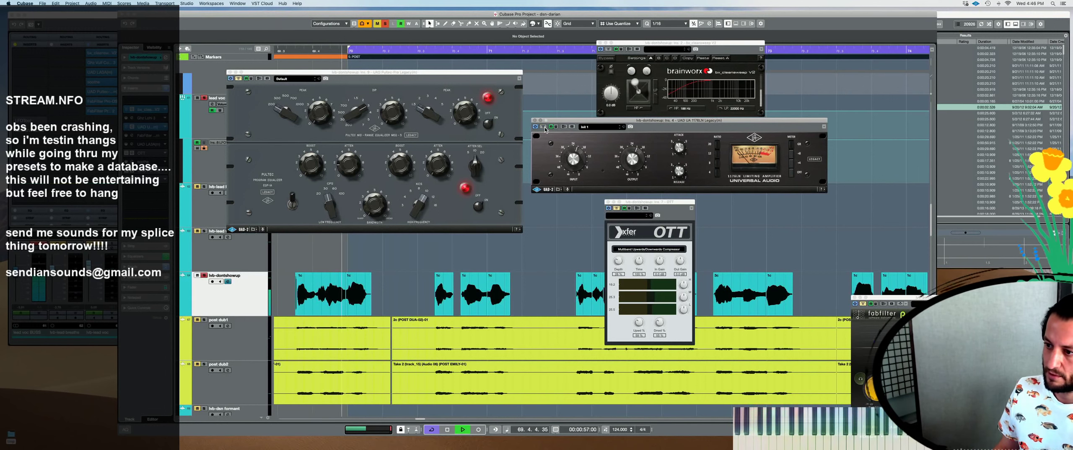
pyautogui.press('space')
pyautogui.click(545, 128)
pyautogui.press('space')
pyautogui.press('space')
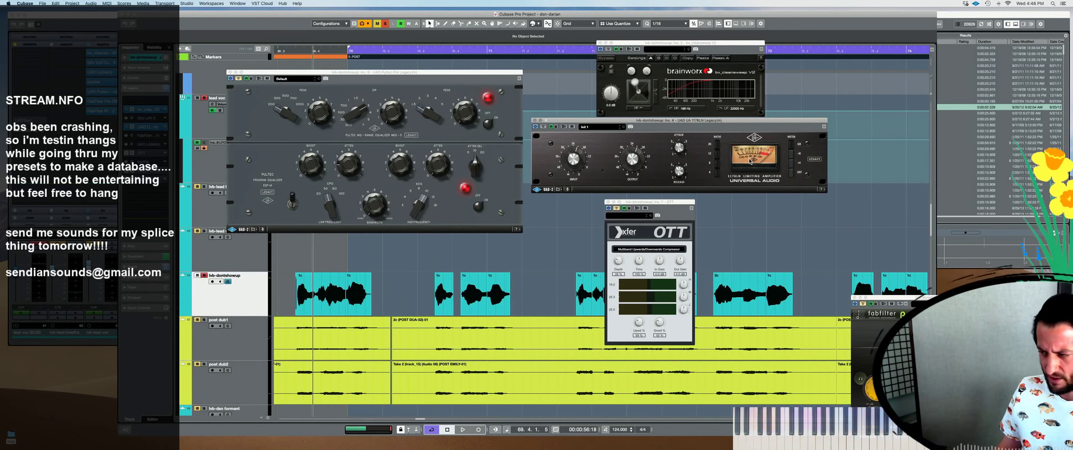
pyautogui.press('space')
pyautogui.press('space')
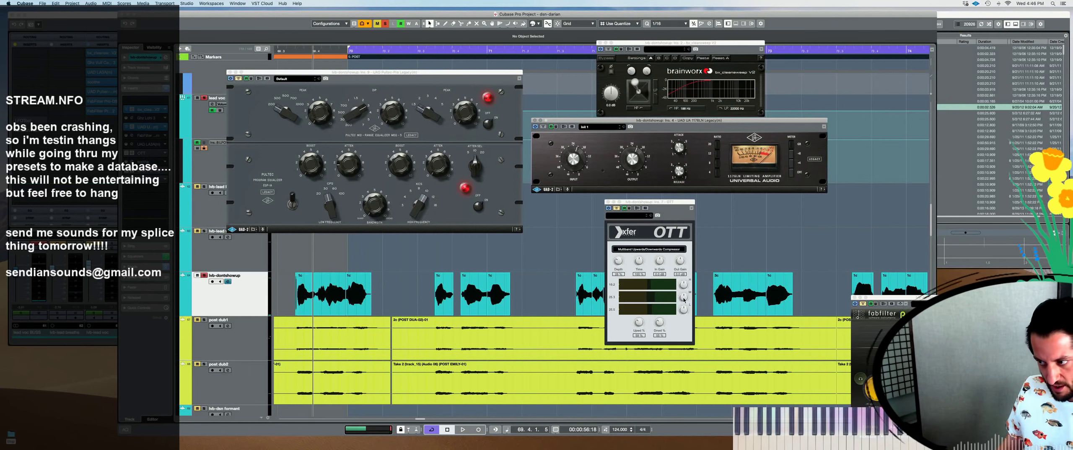
# Reactivate the OTT insert, shift its window off the vocal clips slightly, and audition the phrase through it
pyautogui.moveTo(650, 203); pyautogui.dragTo(614, 205)
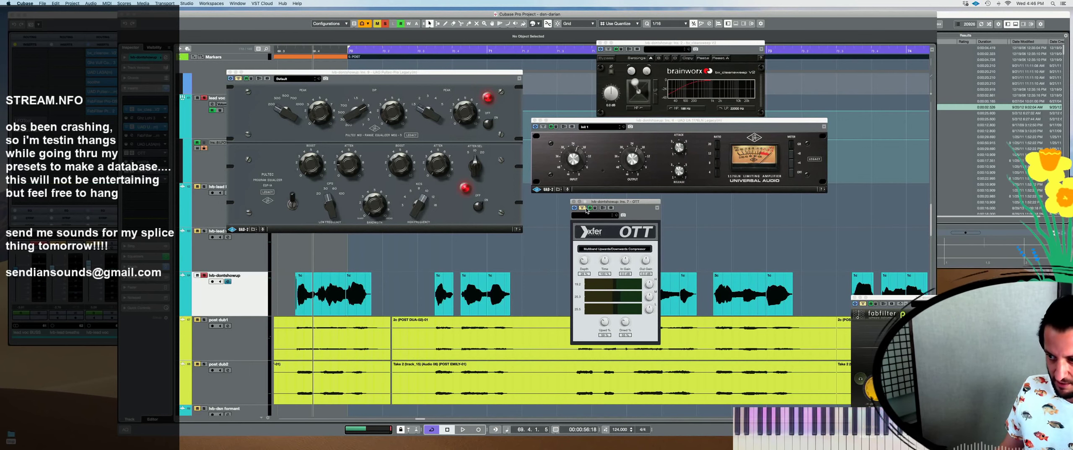
pyautogui.press('space')
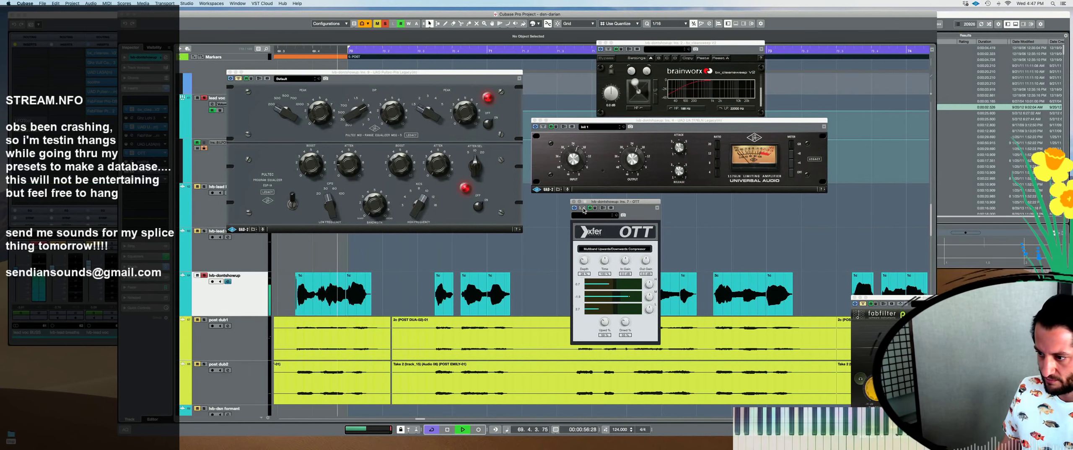
pyautogui.press('space')
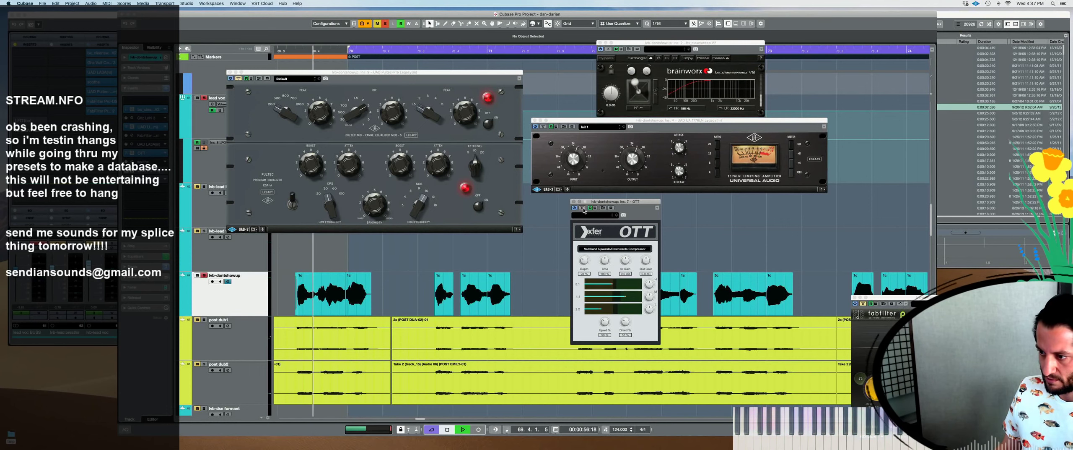
pyautogui.press('space')
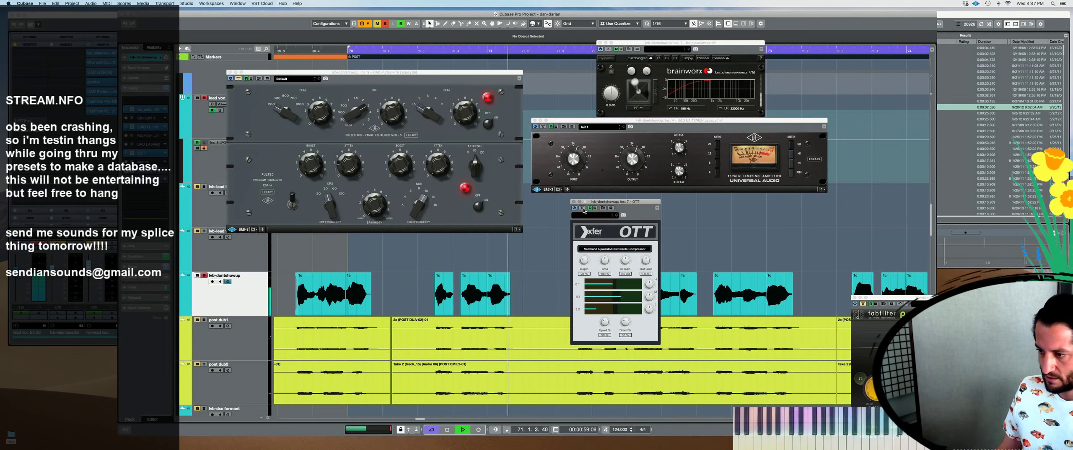
pyautogui.press('space')
# Audition the vocal with OTT from 71.3.2 and place the OTT window beside the 1176LN, clear of the clips
pyautogui.moveTo(615, 201); pyautogui.dragTo(466, 95)
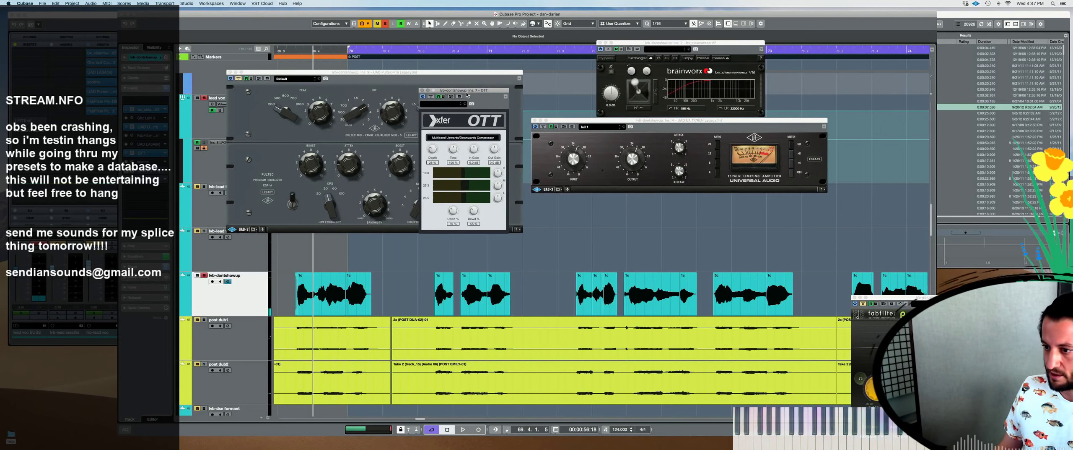
pyautogui.click(571, 283)
pyautogui.press('space')
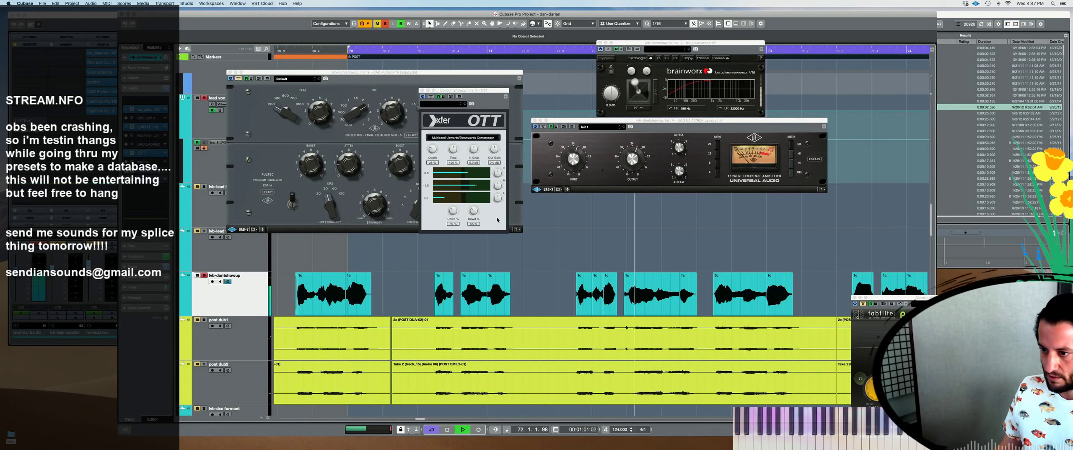
pyautogui.press('space')
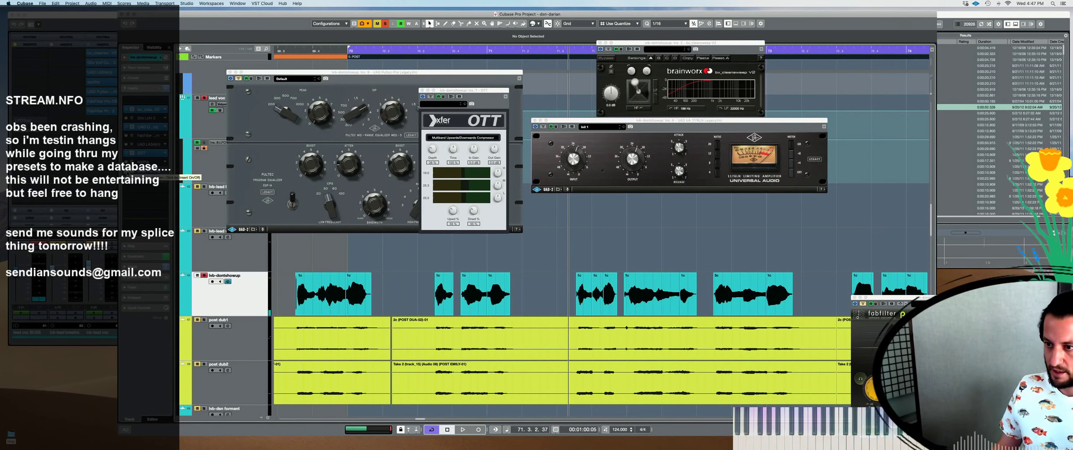
pyautogui.moveTo(480, 93); pyautogui.dragTo(890, 111)
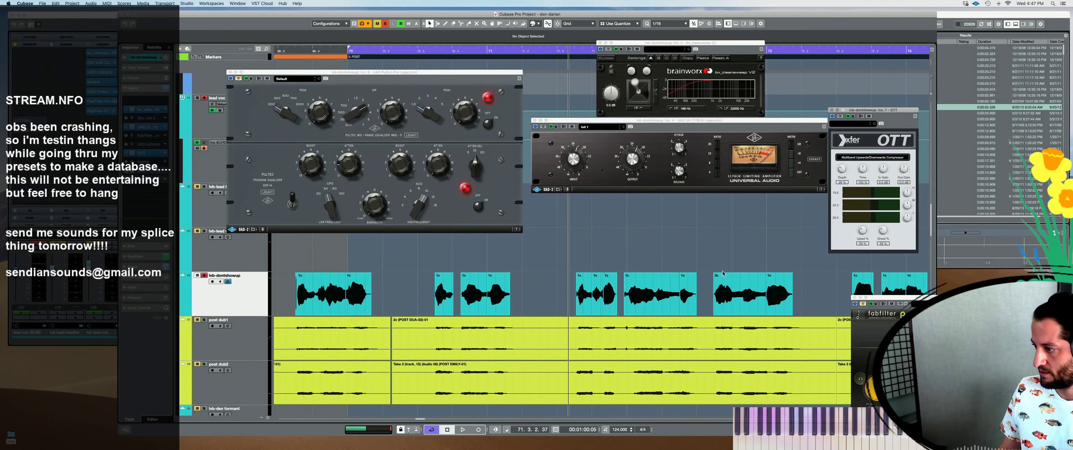
# Move the Pro-DS window up clear of the vocal clips and close the 1176LN, brainworx cleansweep and OTT windows
pyautogui.moveTo(931, 300); pyautogui.dragTo(619, 134)
pyautogui.click(535, 121)
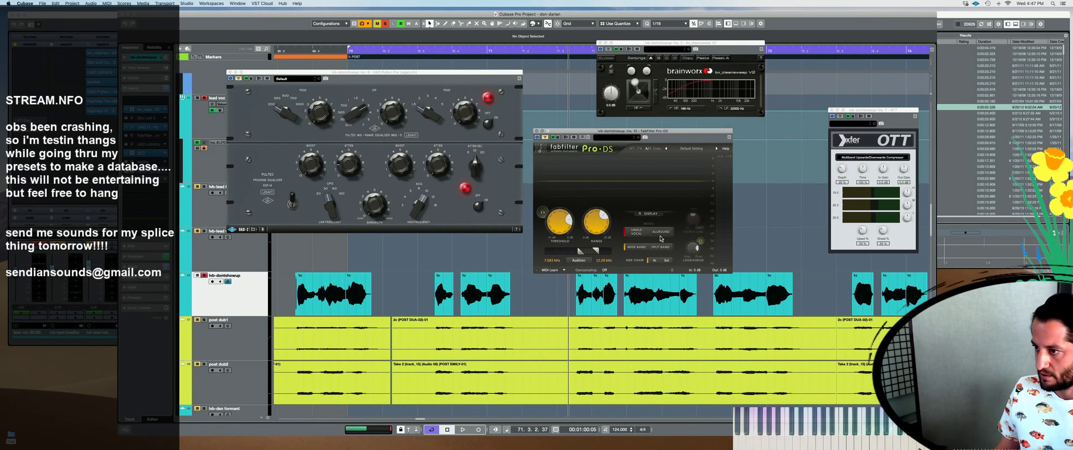
pyautogui.click(599, 43)
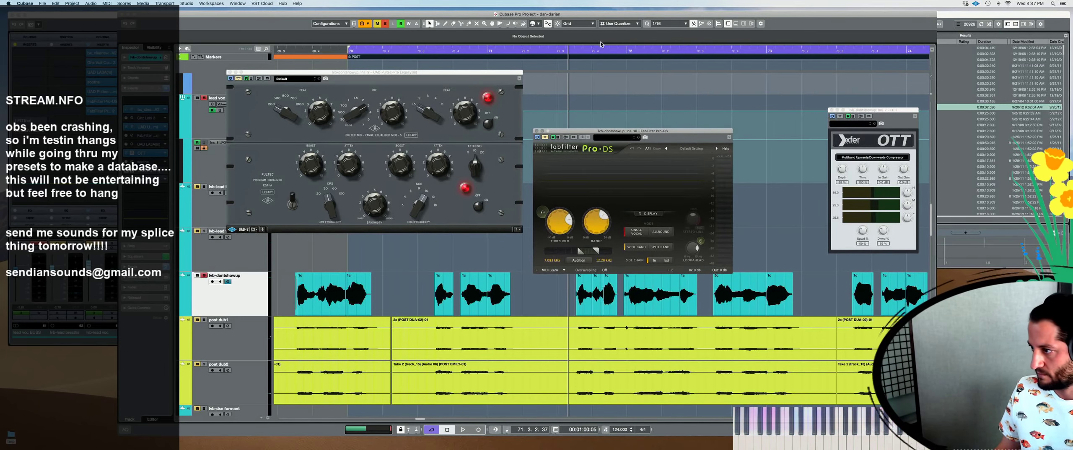
pyautogui.click(833, 111)
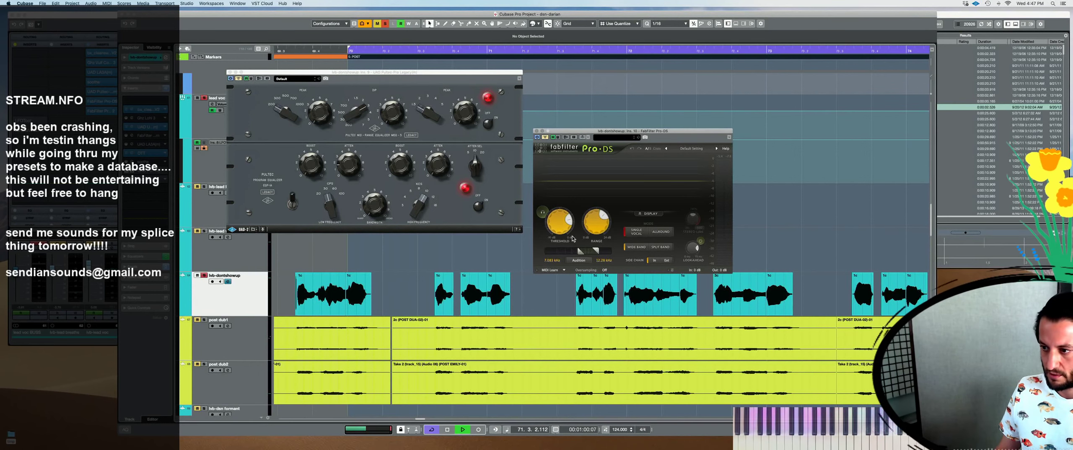
# Audition the vocal phrase from 71.3.2 with Pro-DS bypassed, toggling the Pultec bypass between passes
pyautogui.press('space')
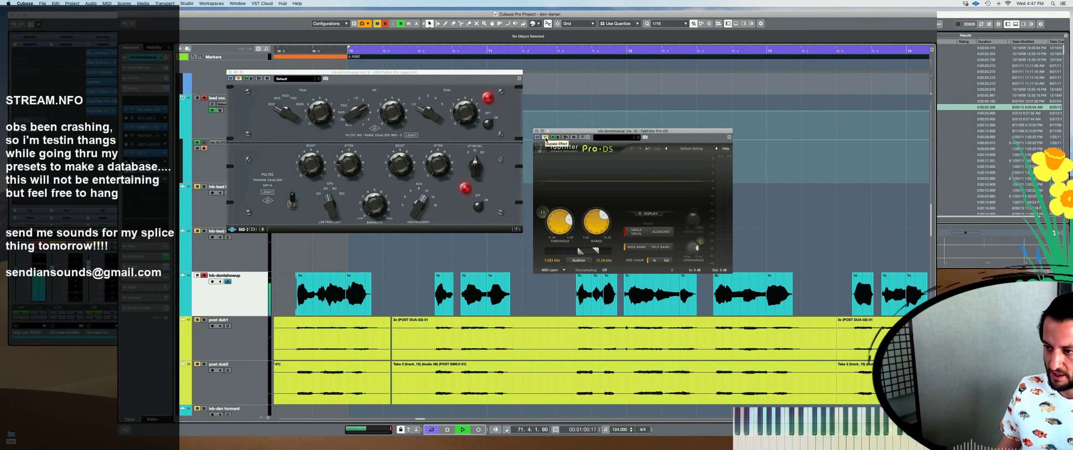
pyautogui.press('space')
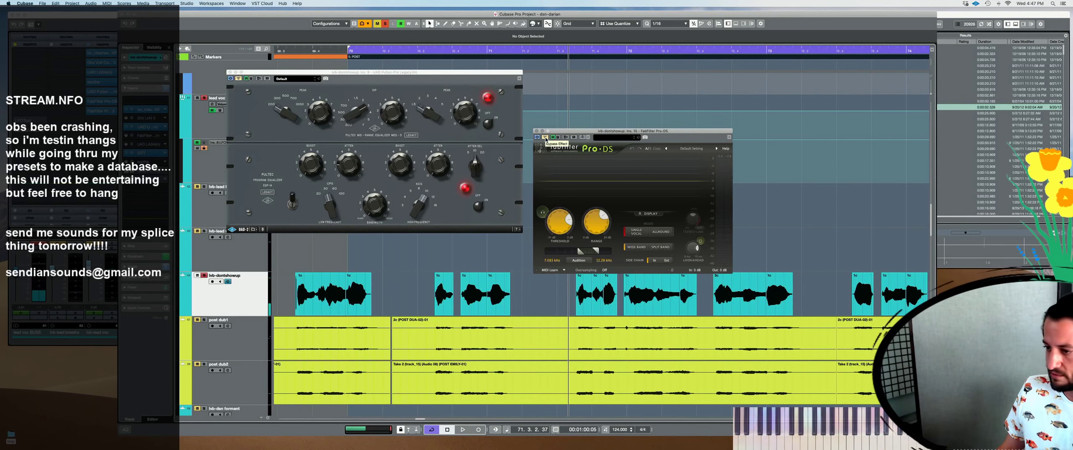
pyautogui.click(241, 82)
pyautogui.press('space')
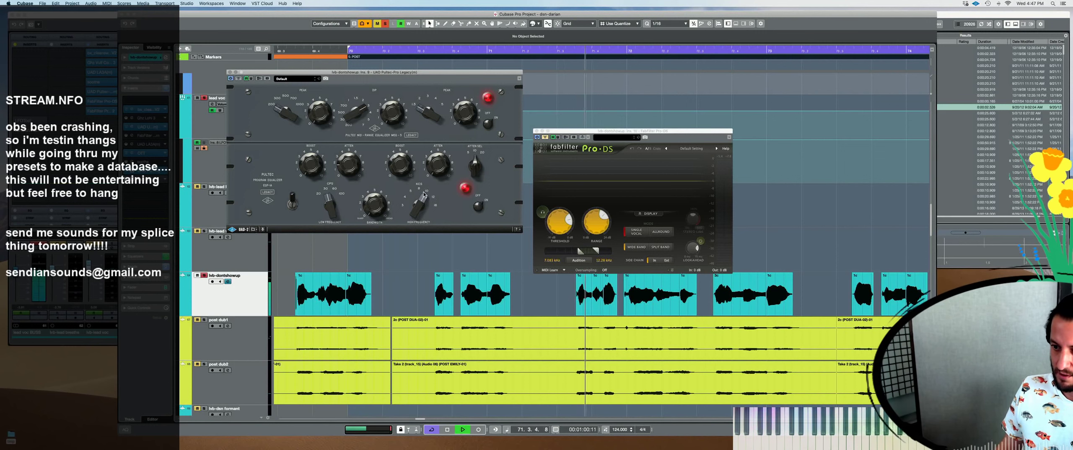
pyautogui.press('space')
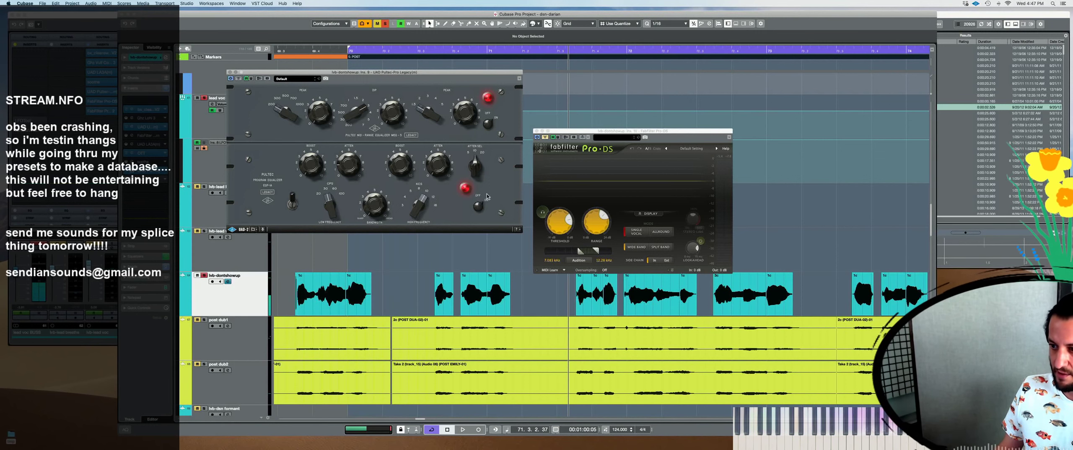
# Reactivate Pro-DS, audition the phrase through it, and close the Pultec and Pro-DS windows
pyautogui.click(546, 140)
pyautogui.press('space')
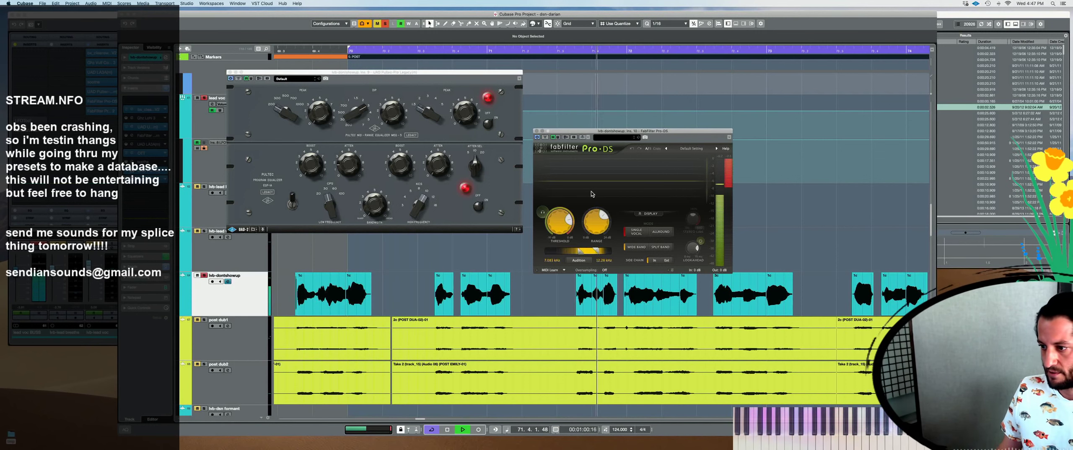
pyautogui.press('space')
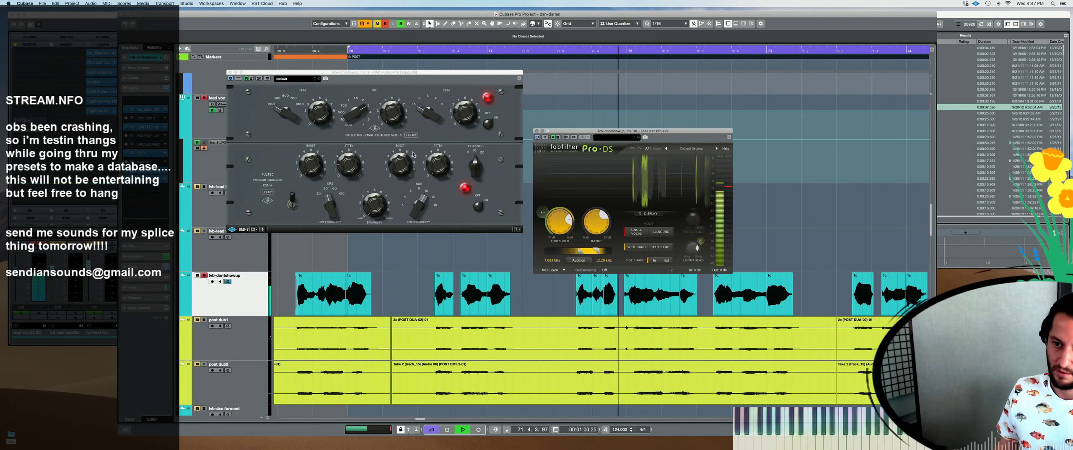
pyautogui.press('space')
pyautogui.click(229, 72)
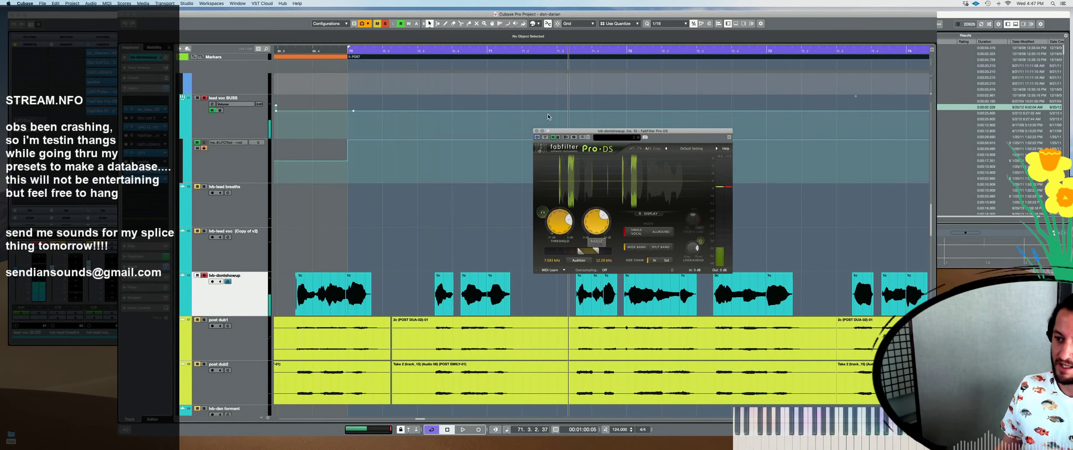
pyautogui.press('space')
pyautogui.click(538, 131)
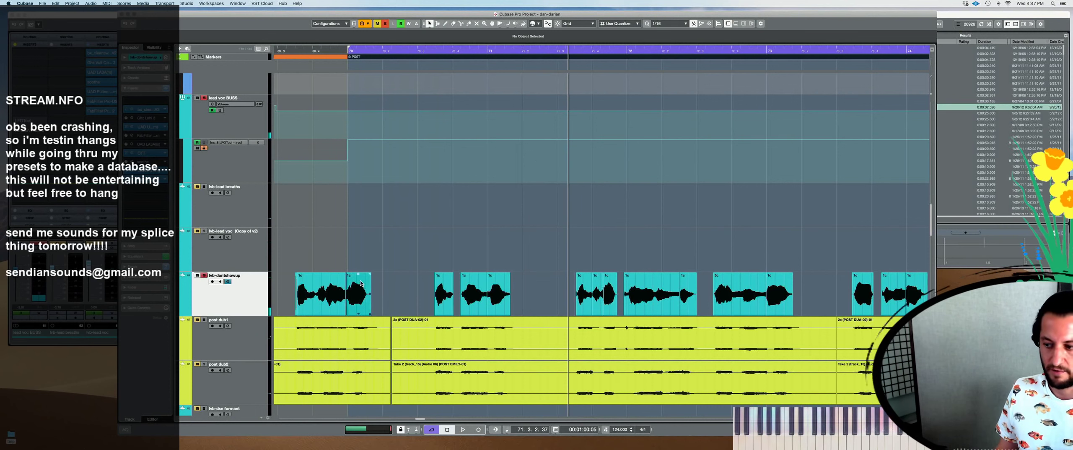
# Audition the dontshowup phrase from 71.3.2 against the full mix by toggling the track's solo
pyautogui.press('space')
pyautogui.scroll(-2, 467, 275)
pyautogui.hscroll(2, 466, 275)
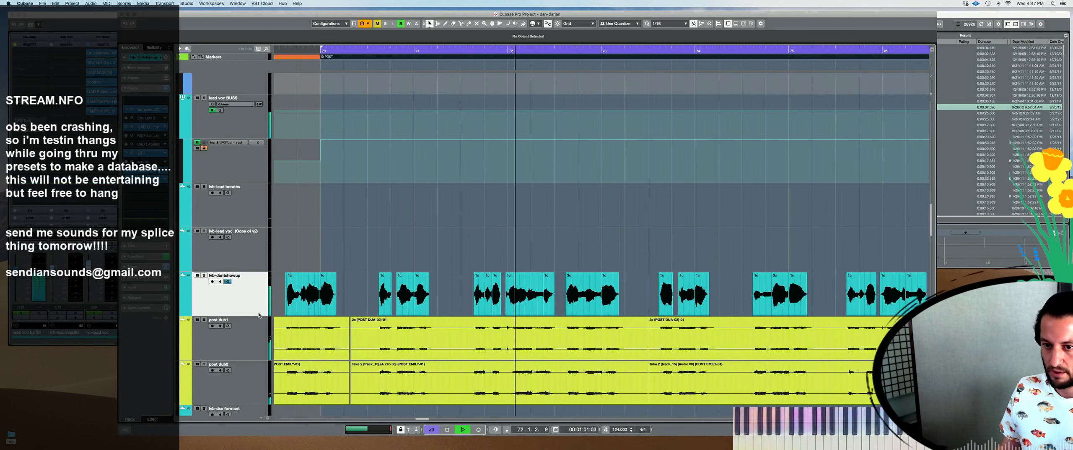
pyautogui.click(204, 275)
pyautogui.press('space')
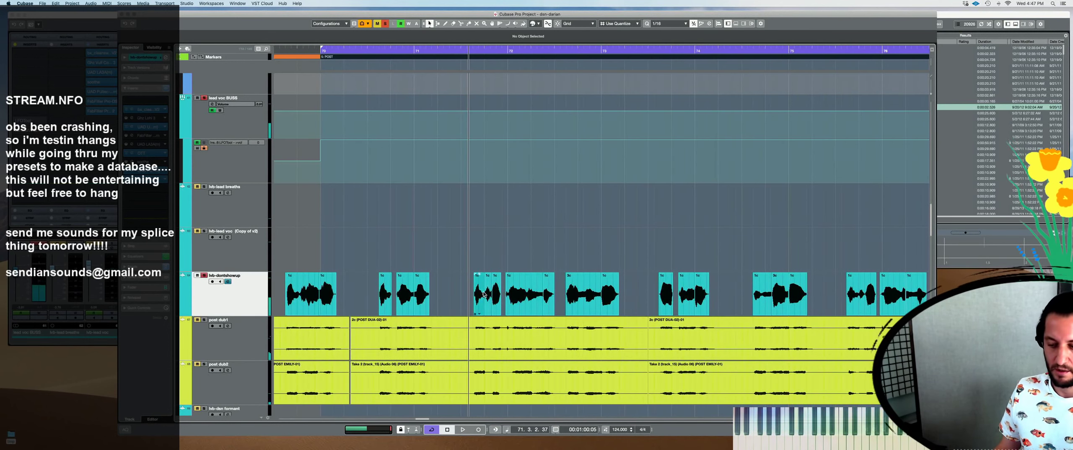
# Try to extend the end of the dontshowup clip just after bar 71, and undo the change
pyautogui.press('h')
pyautogui.press('h')
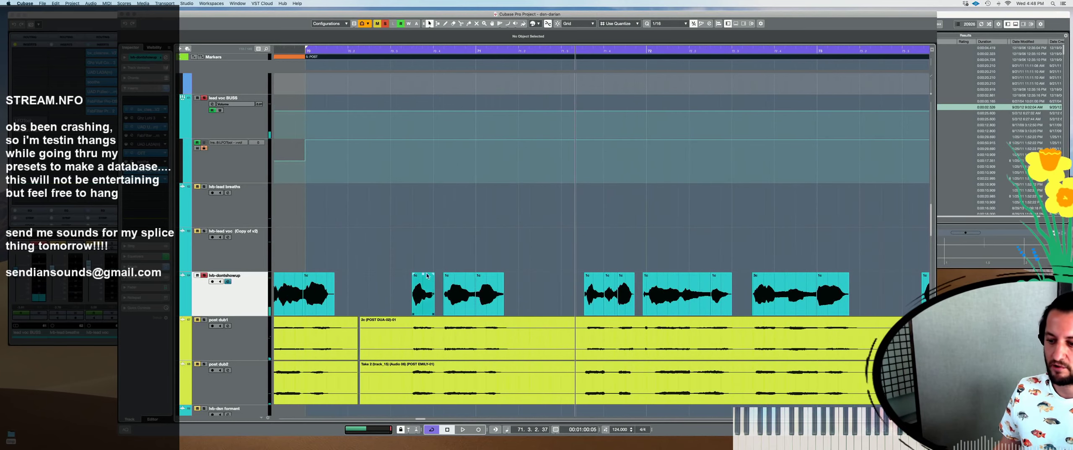
pyautogui.click(404, 256)
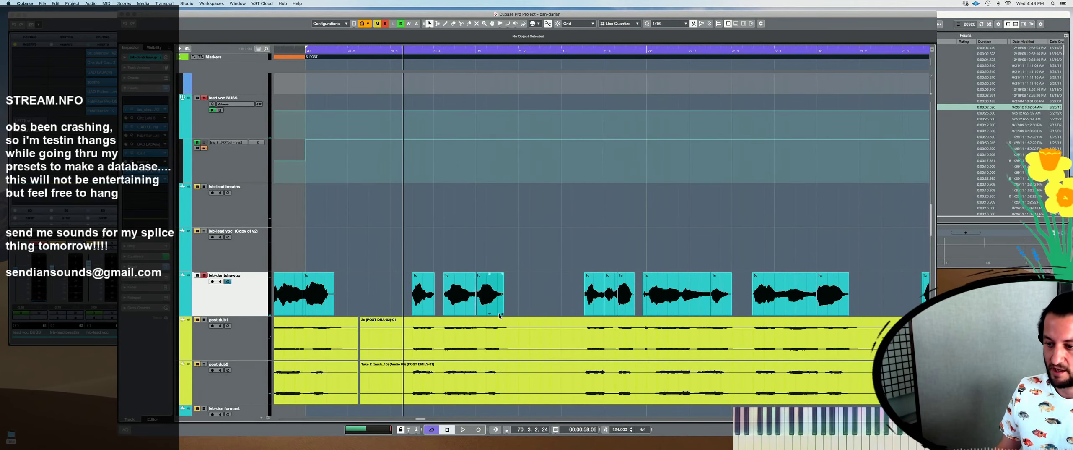
pyautogui.moveTo(502, 314); pyautogui.dragTo(623, 315)
pyautogui.press('super+z')
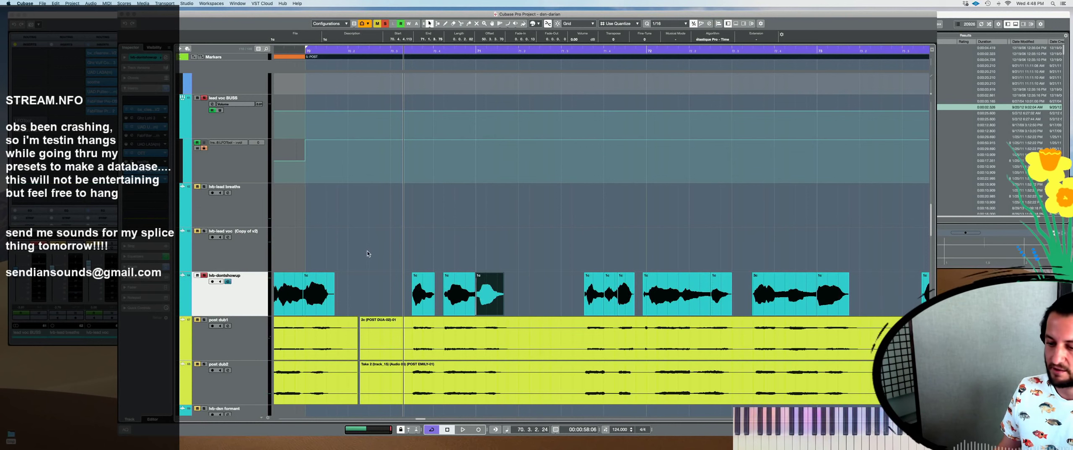
# Set the playback start just after bar 70 and audition the dontshowup vocal in short passes
pyautogui.click(314, 252)
pyautogui.press('space')
pyautogui.press('space')
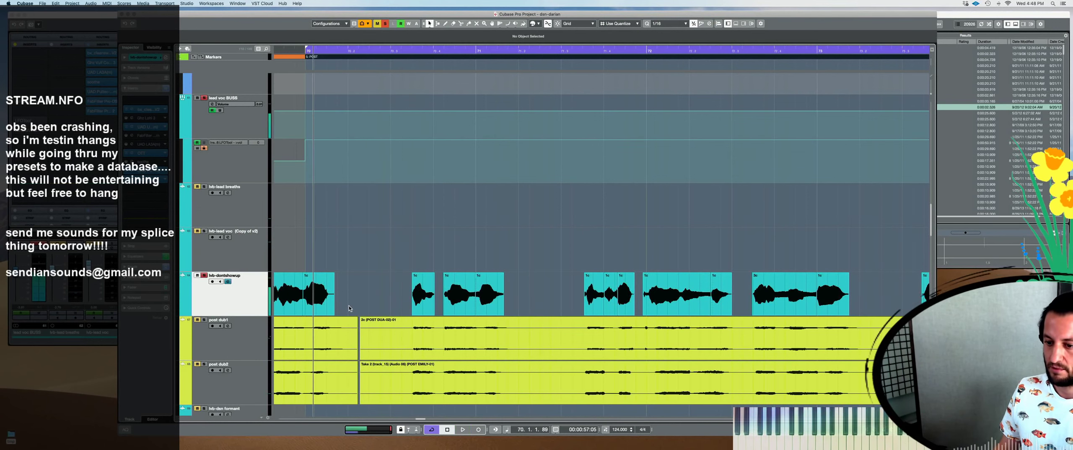
pyautogui.press('space')
# Solo the post dub1 track, audition it during playback, and release the solo
pyautogui.press('space')
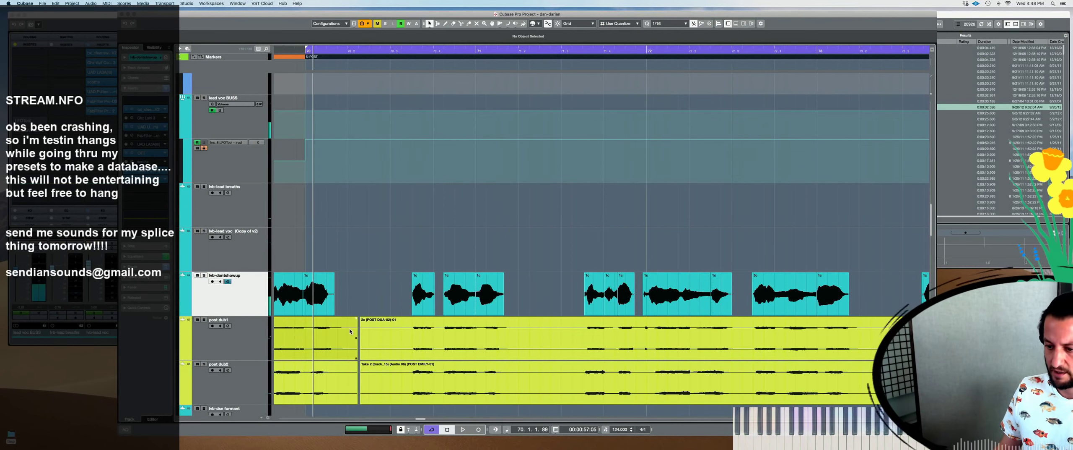
pyautogui.press('space')
pyautogui.click(204, 320)
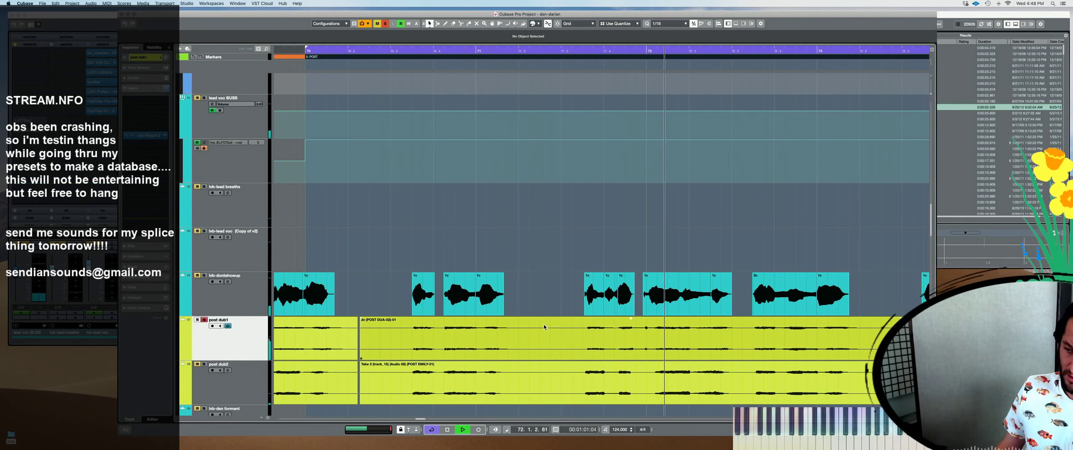
pyautogui.press('space')
pyautogui.press('s')
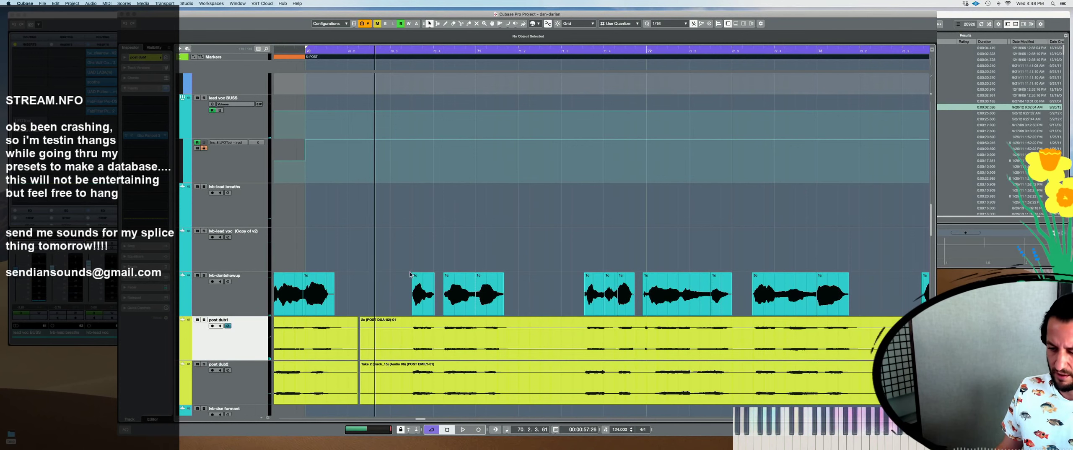
# Solo the post dub2 track, audition it from 70.3.2, and release the solo
pyautogui.press('space')
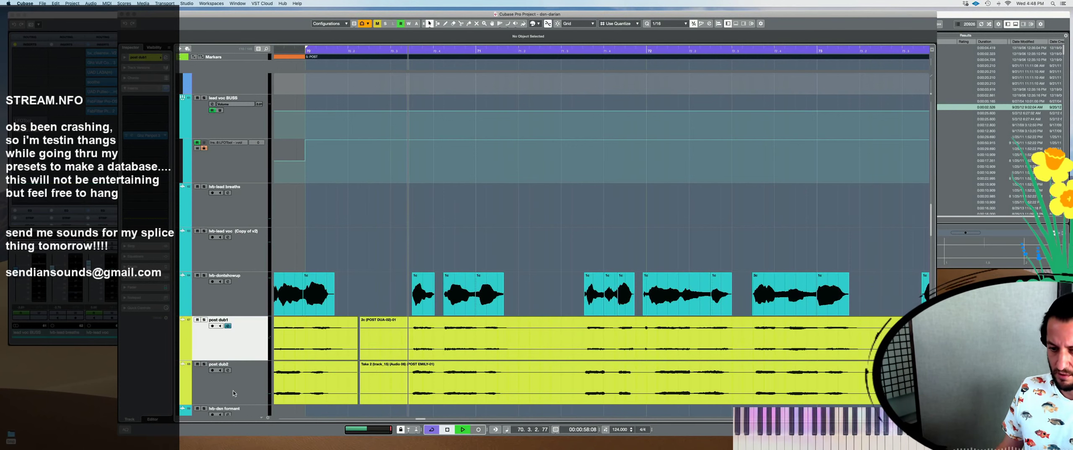
pyautogui.click(231, 383)
pyautogui.press('s')
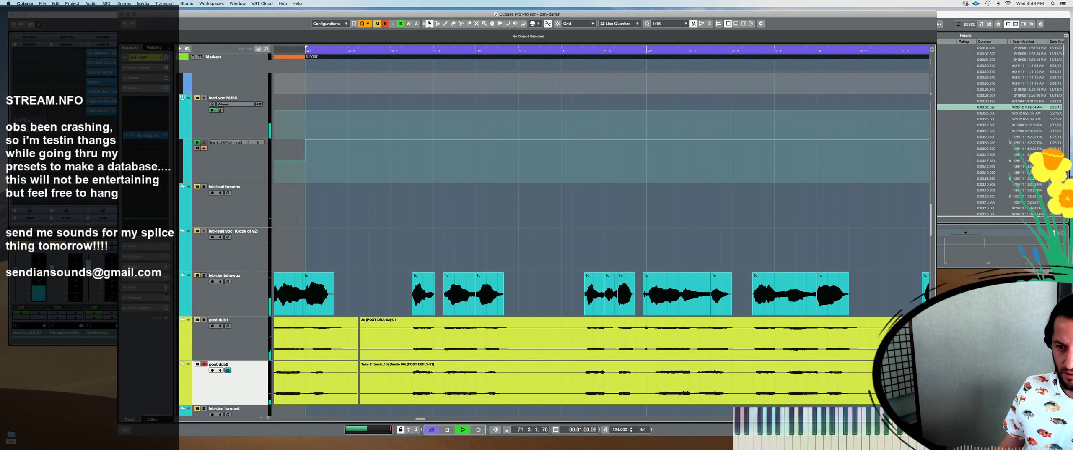
pyautogui.press('space')
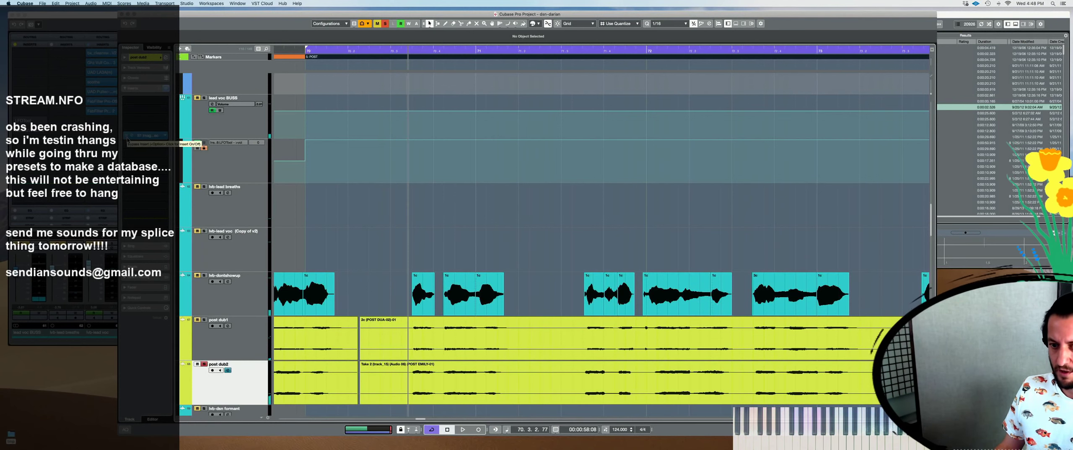
pyautogui.press('s')
# Play the POST section from 70.3.2 with all tracks unsoloed and review the vocal tracks and bus automation
pyautogui.scroll(-2, 395, 226)
pyautogui.scroll(-5, 439, 234)
pyautogui.press('space')
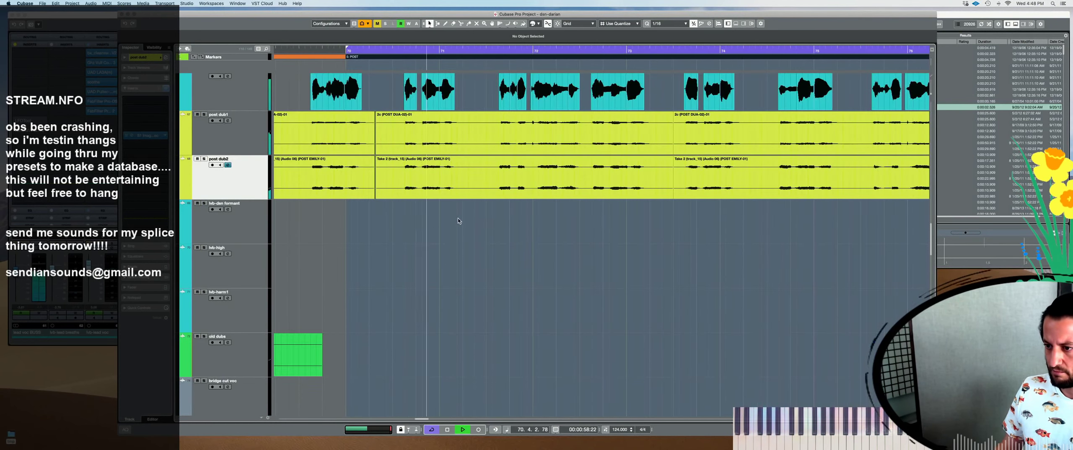
pyautogui.scroll(-2, 467, 216)
pyautogui.scroll(6, 473, 217)
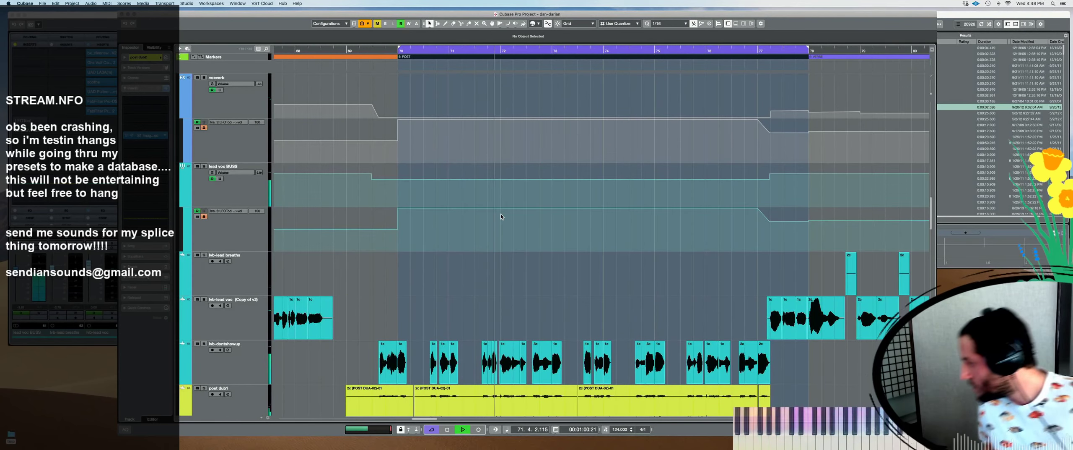
pyautogui.press('space')
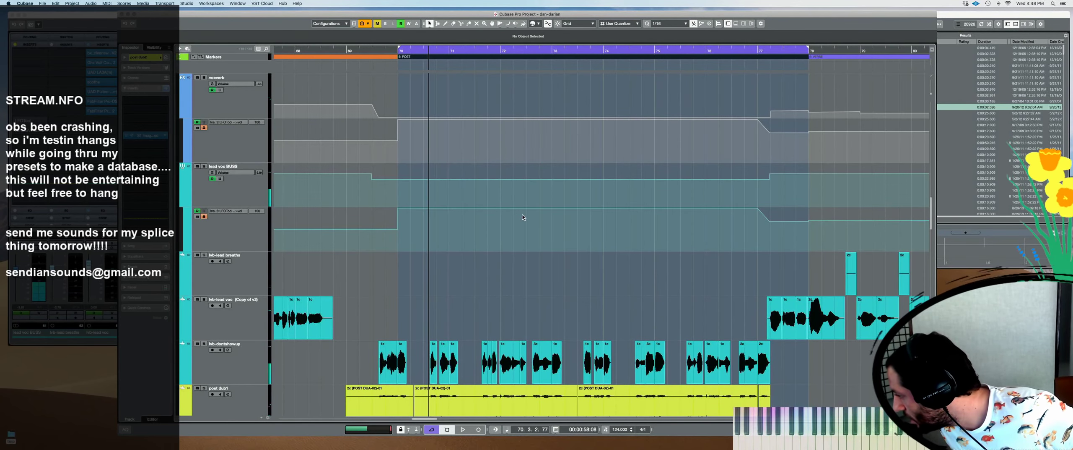
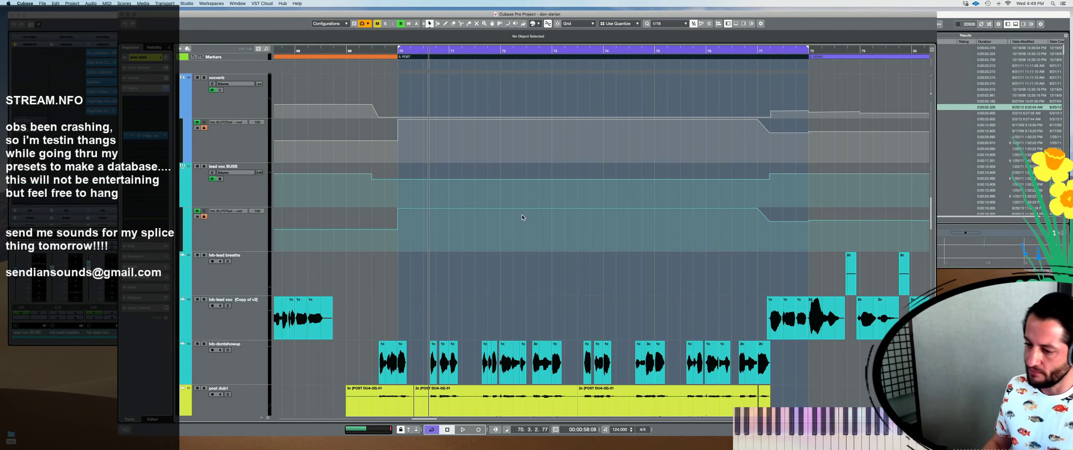
# Open the MixConsole, widen it to show more channels, and start playback of the POST section
pyautogui.scroll(-5, 517, 213)
pyautogui.scroll(-3, 449, 241)
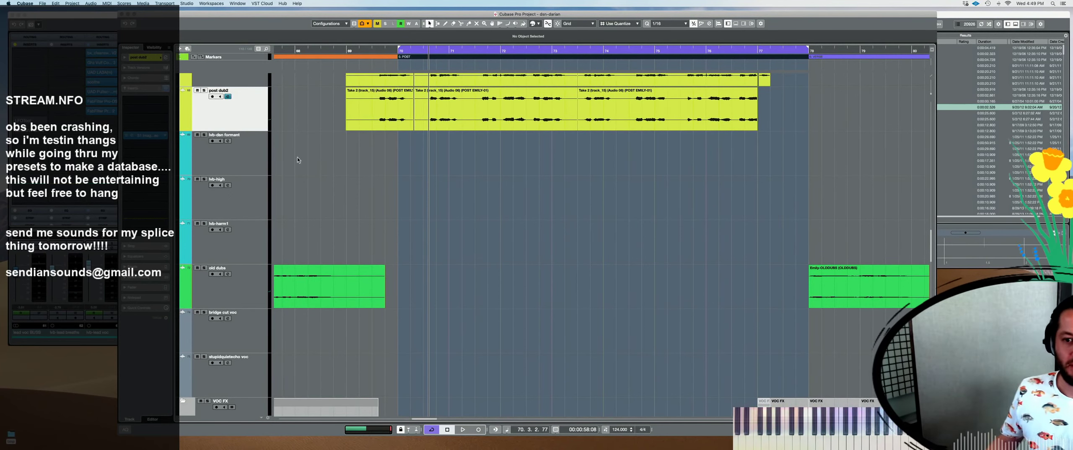
pyautogui.press('F3')
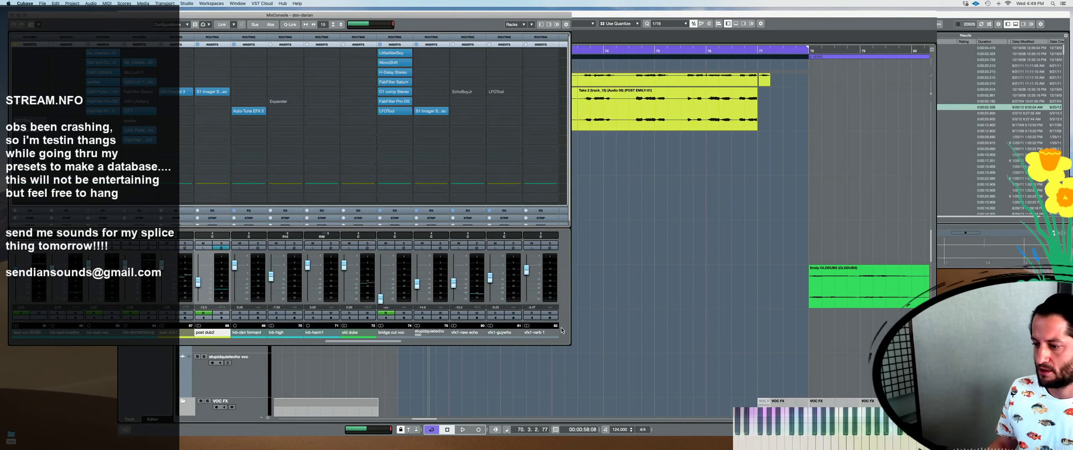
pyautogui.moveTo(570, 345); pyautogui.dragTo(1017, 366)
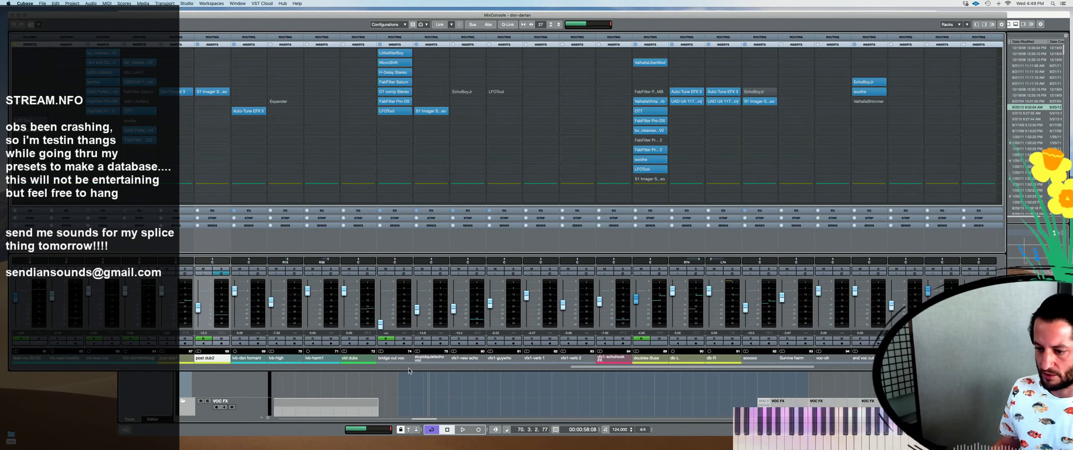
pyautogui.click(410, 372)
pyautogui.press('space')
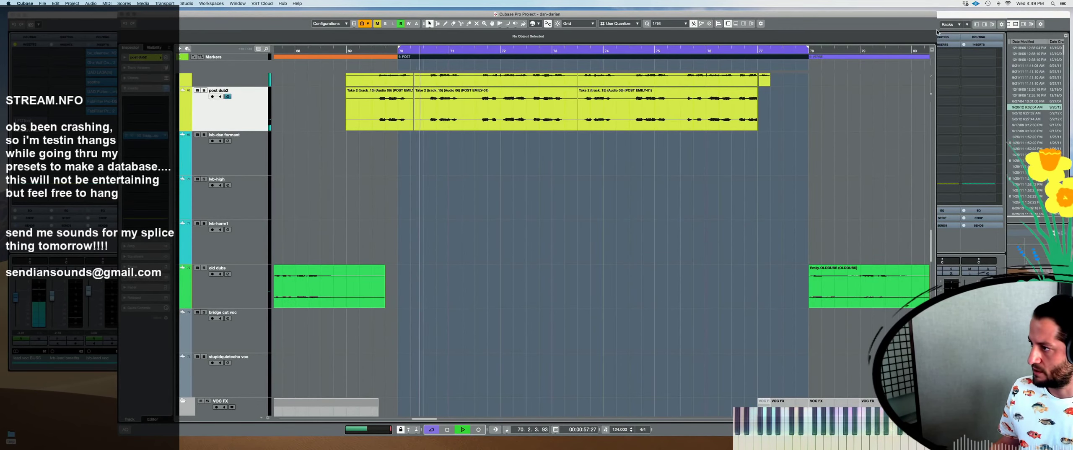
pyautogui.click(955, 22)
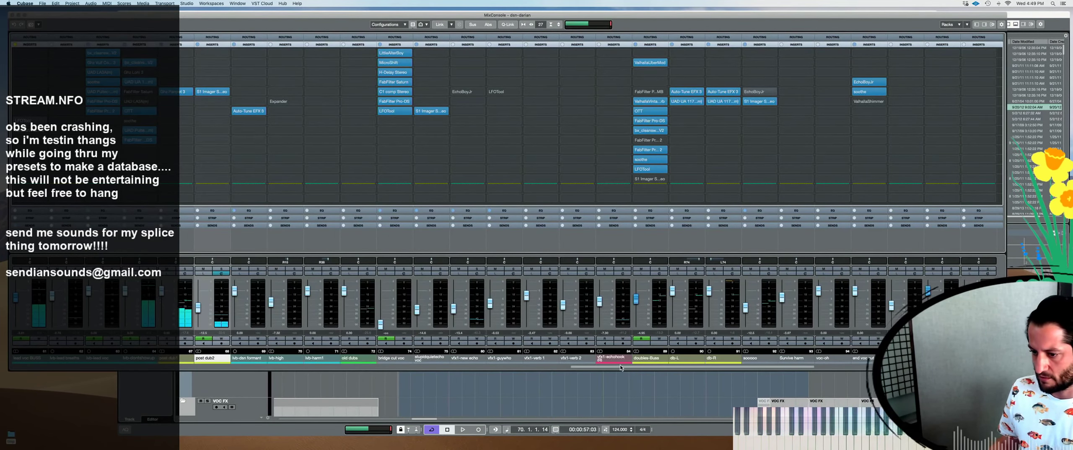
# Show the DRUM, bounce, CHORD, BASSs and VOC output channels and narrow the MixConsole to about half the screen's width
pyautogui.moveTo(582, 371); pyautogui.dragTo(851, 369)
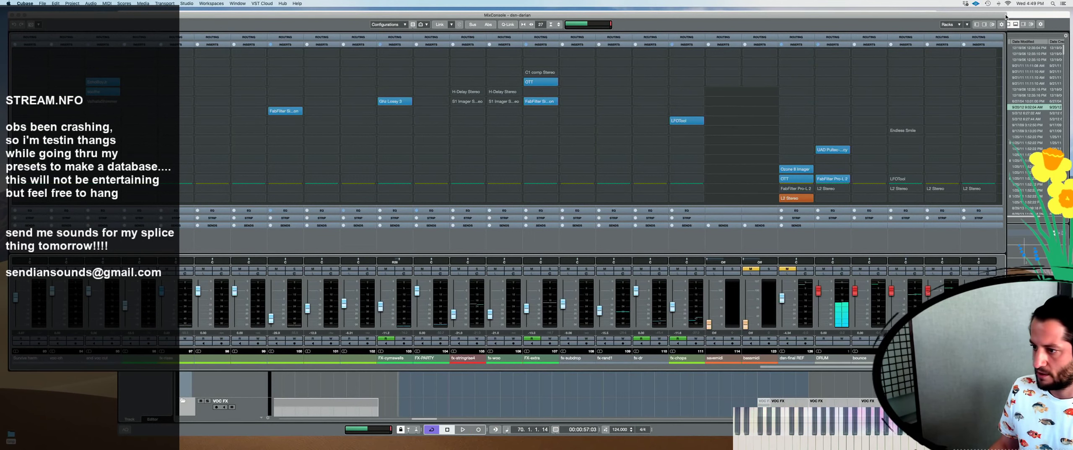
pyautogui.moveTo(1007, 13); pyautogui.dragTo(459, 27)
pyautogui.moveTo(389, 370); pyautogui.dragTo(458, 368)
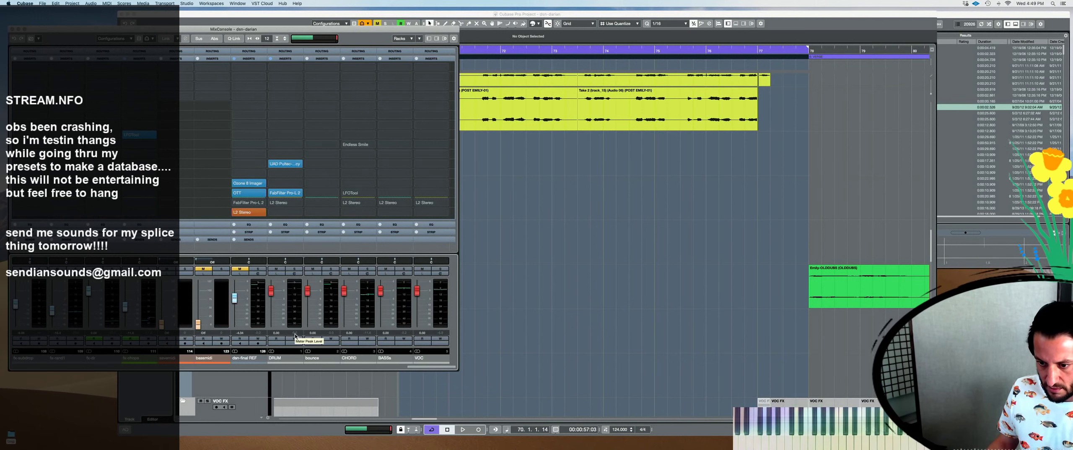
# Solo the DRUM output, audition it with the UAD Pultec and FabFilter Pro-L 2 inserts bypassed, and re-enable both inserts
pyautogui.click(294, 270)
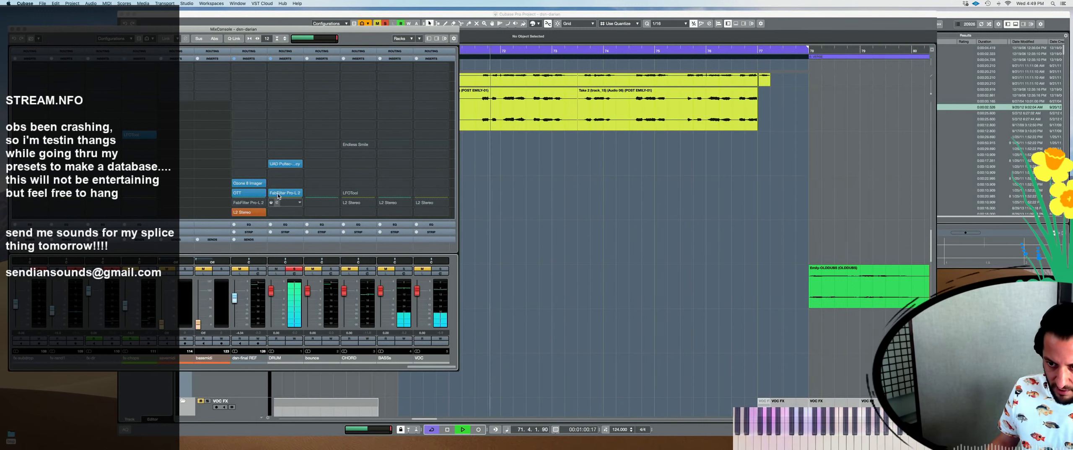
pyautogui.press('space')
pyautogui.click(271, 163)
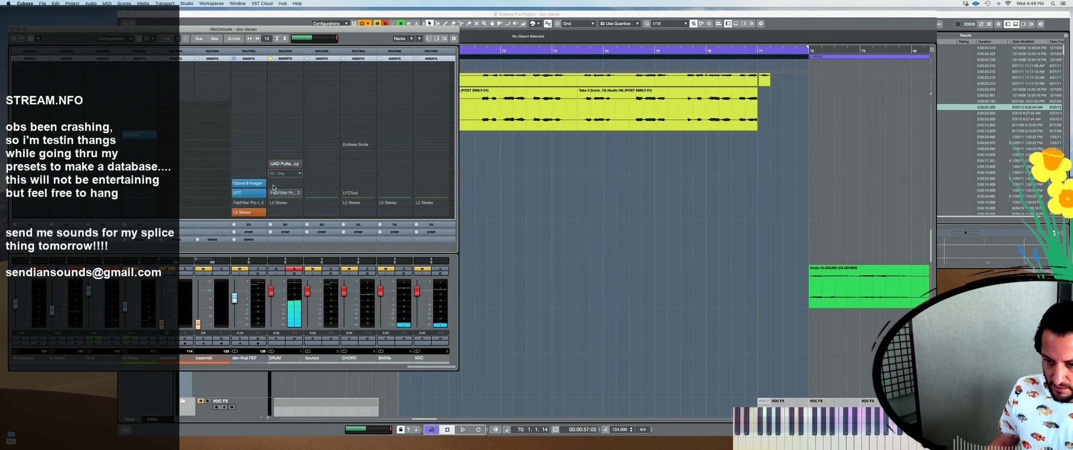
pyautogui.press('space')
pyautogui.click(298, 344)
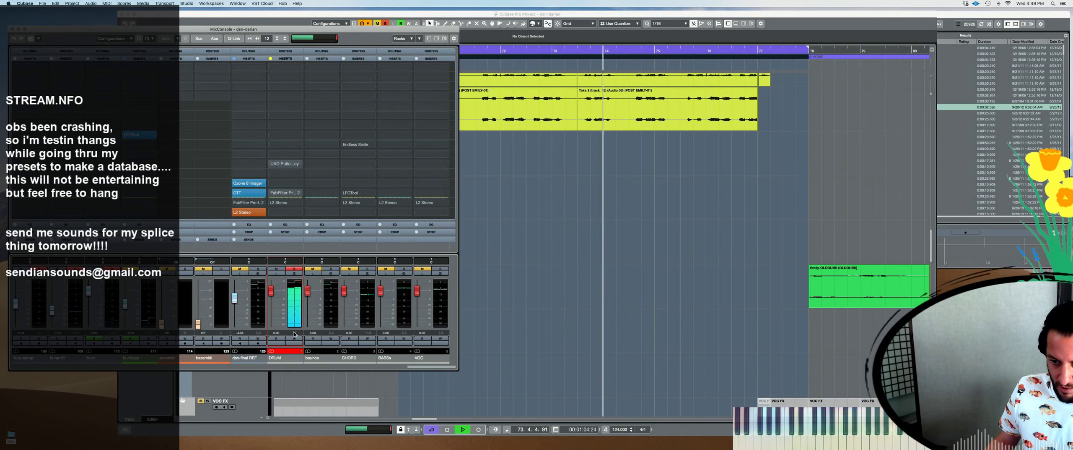
pyautogui.press('space')
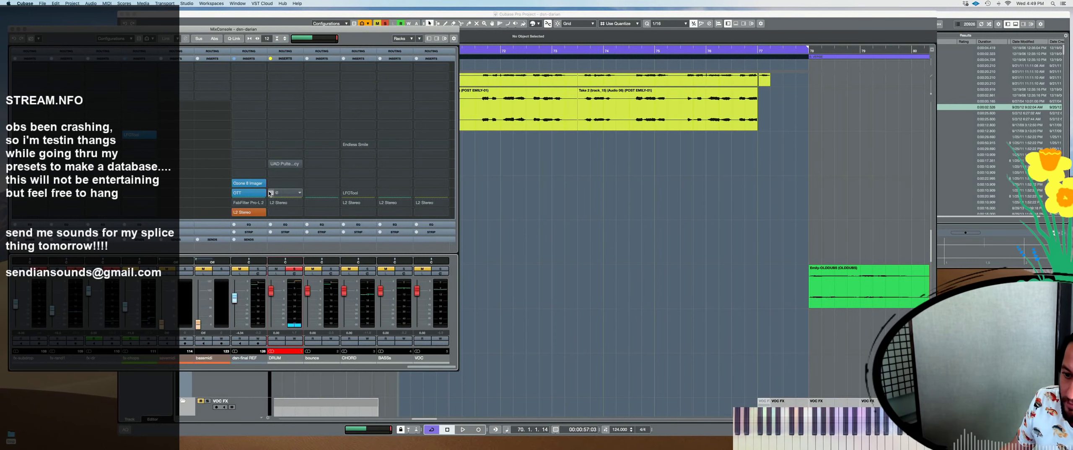
pyautogui.click(271, 193)
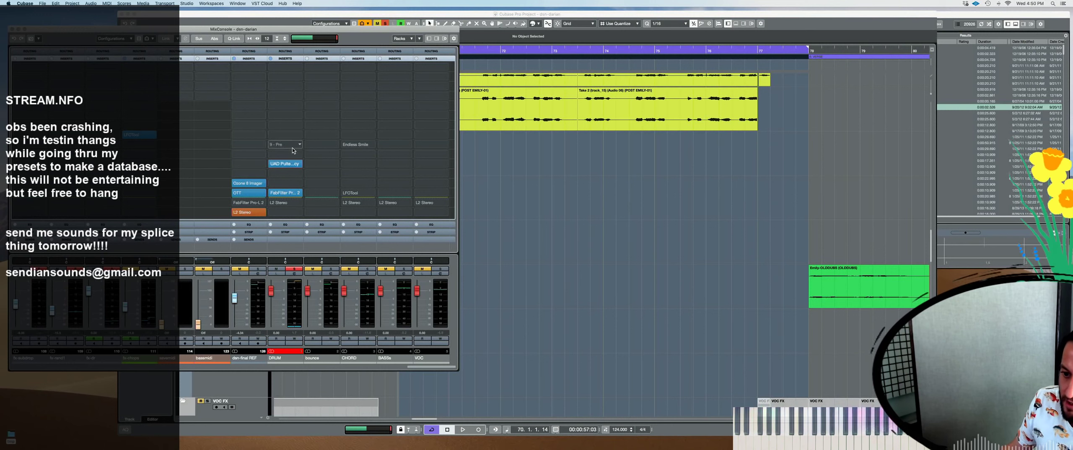
# Inspect the DRUM output's FabFilter Pro-L 2 limiting during playback from bar 70 and close the plug-in window
pyautogui.click(297, 193)
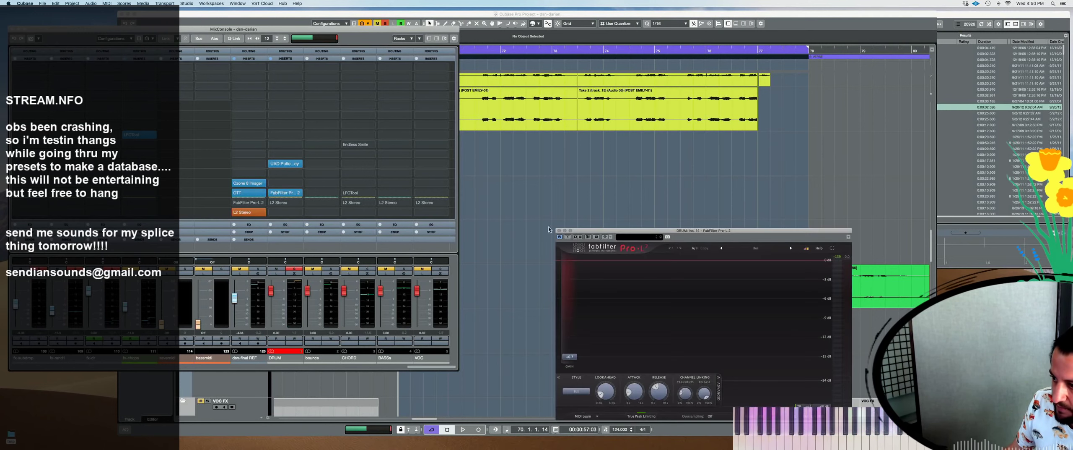
pyautogui.press('space')
pyautogui.moveTo(686, 236); pyautogui.dragTo(611, 123)
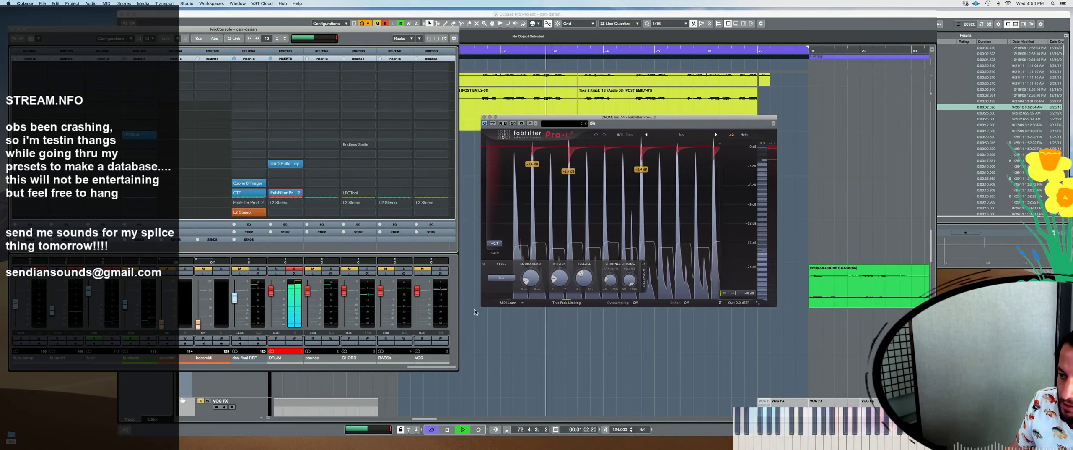
pyautogui.press('space')
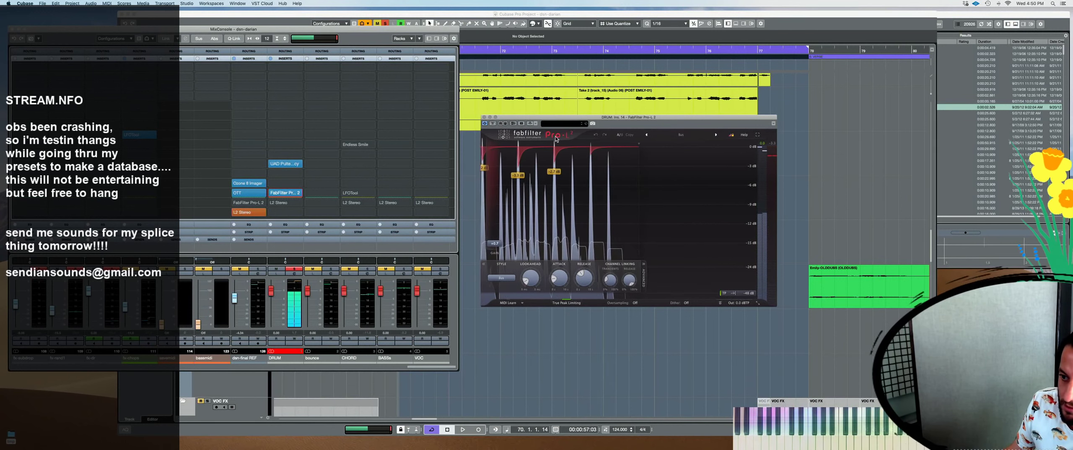
pyautogui.click(484, 117)
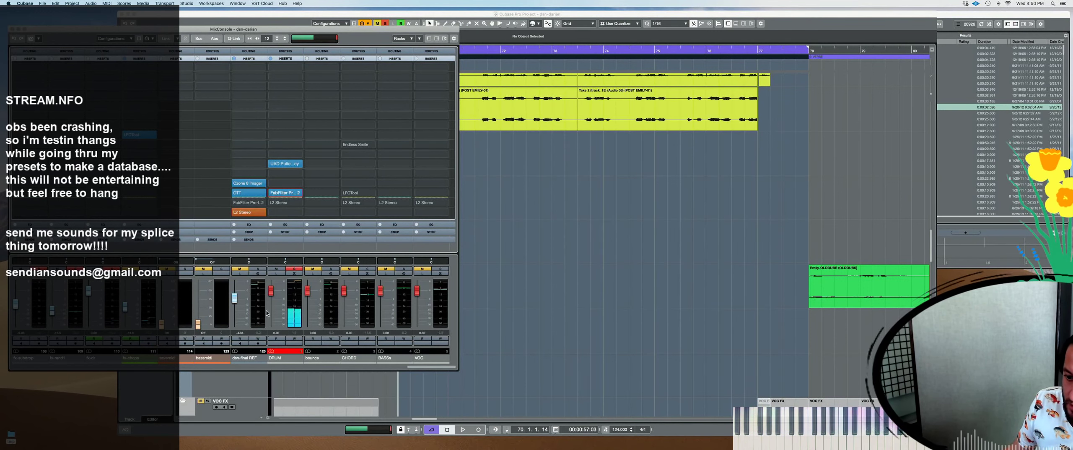
# Release the DRUM solo, play the full mix, and briefly audition the BASSs output in solo
pyautogui.click(294, 270)
pyautogui.press('space')
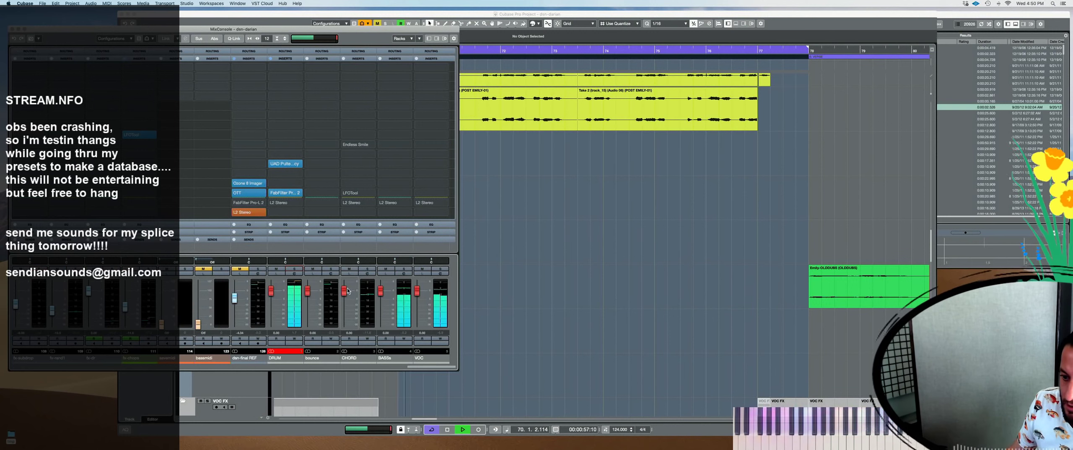
pyautogui.click(404, 269)
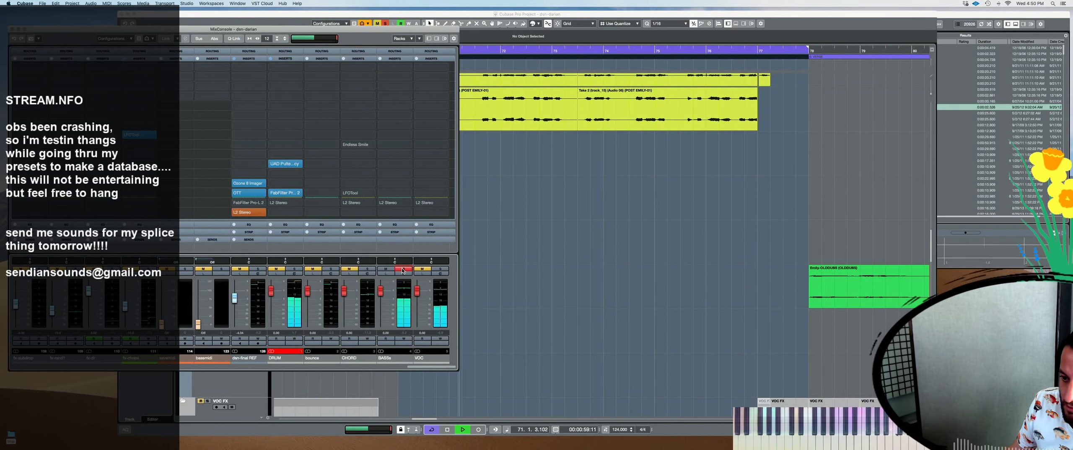
pyautogui.press('space')
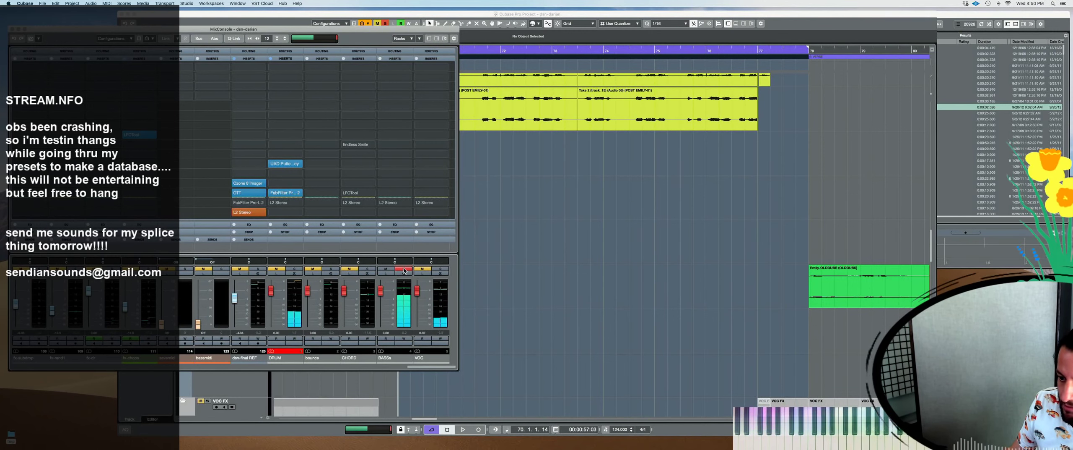
pyautogui.click(405, 271)
# Expand the BASS folder in the project window and review its layers across the POST section
pyautogui.click(525, 235)
pyautogui.scroll(15, 525, 236)
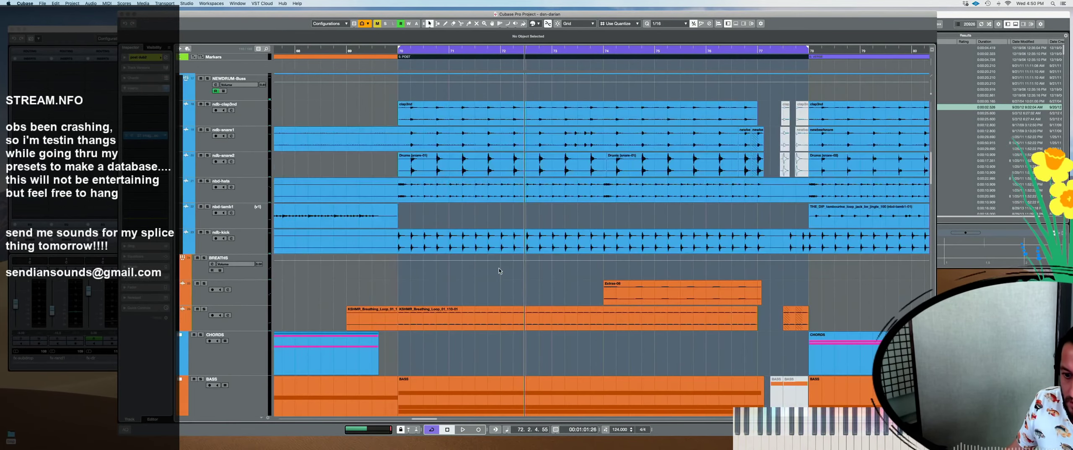
pyautogui.scroll(-3, 501, 271)
pyautogui.click(181, 244)
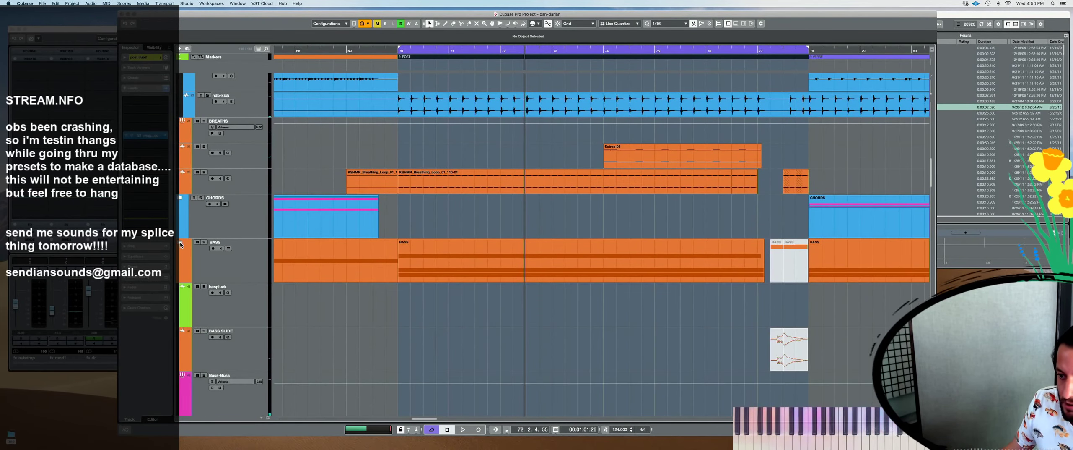
pyautogui.scroll(-5, 444, 248)
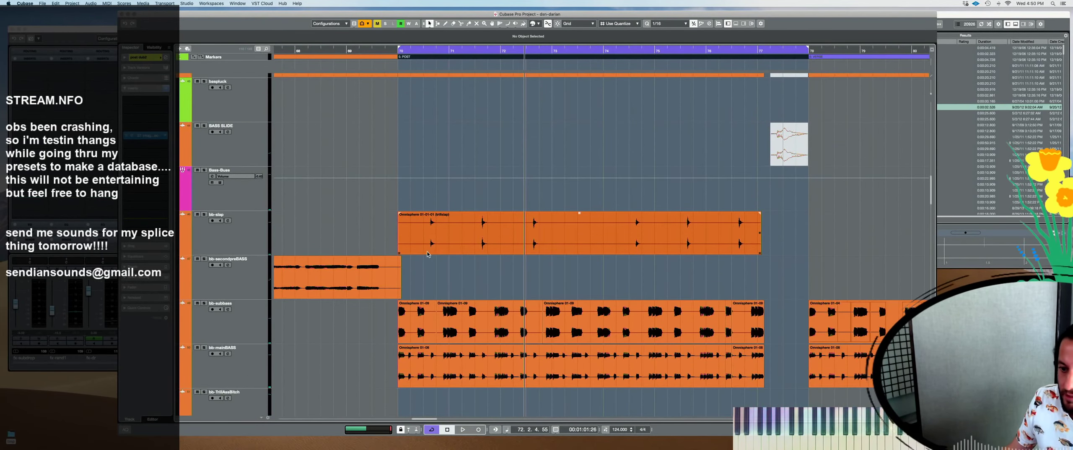
pyautogui.scroll(-3, 423, 252)
pyautogui.scroll(4, 414, 249)
# Solo the whole BASS folder and audition its layers during playback from bar 72
pyautogui.press('space')
pyautogui.click(204, 174)
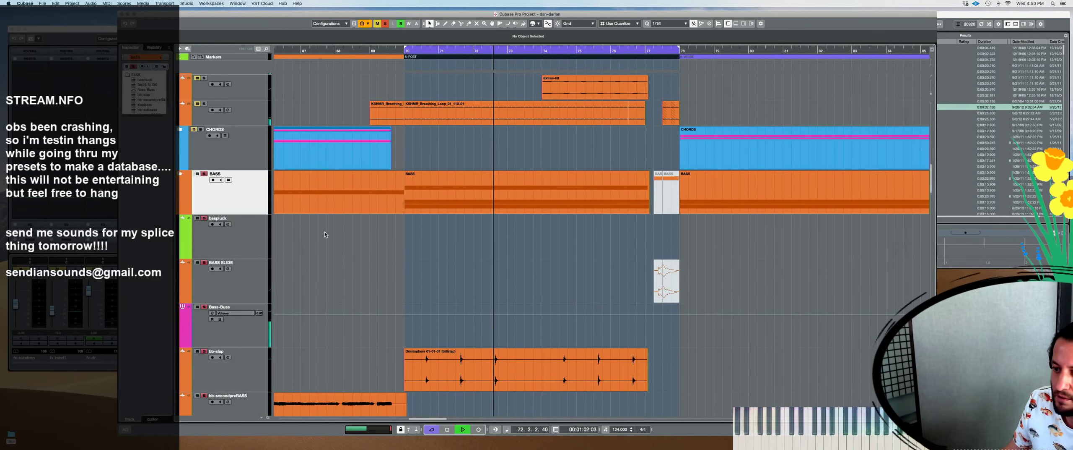
pyautogui.scroll(-7, 377, 236)
pyautogui.press('space')
pyautogui.scroll(4, 390, 236)
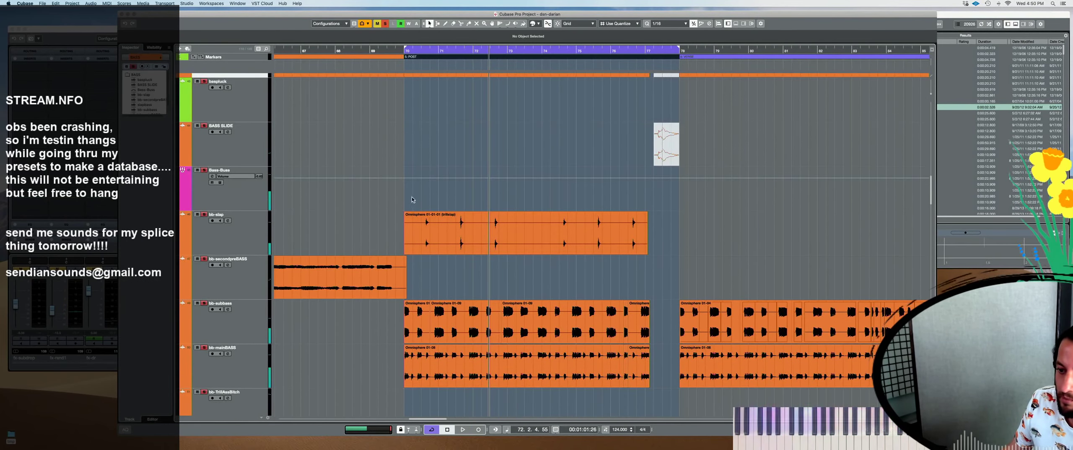
# Set the playback start just before bar 70 and clear all active solos
pyautogui.click(399, 184)
pyautogui.click(440, 225)
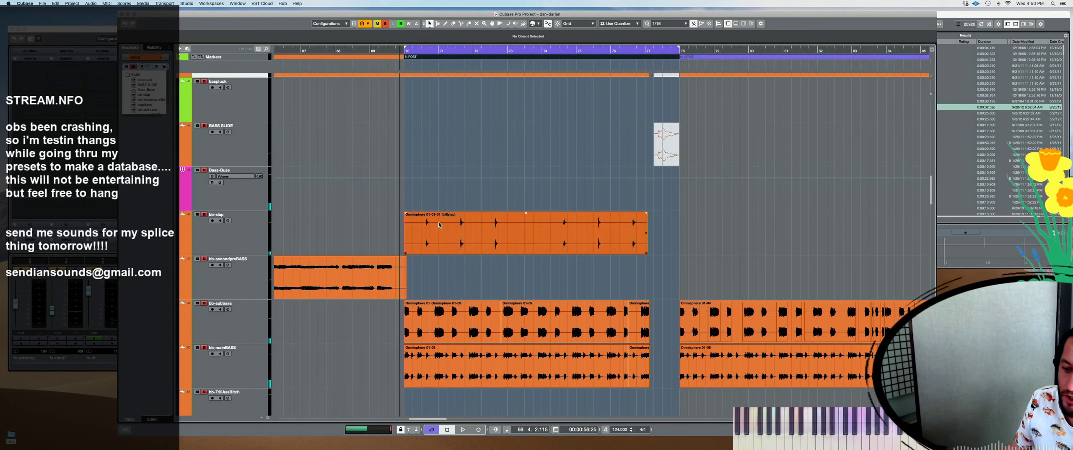
pyautogui.click(416, 277)
pyautogui.click(385, 24)
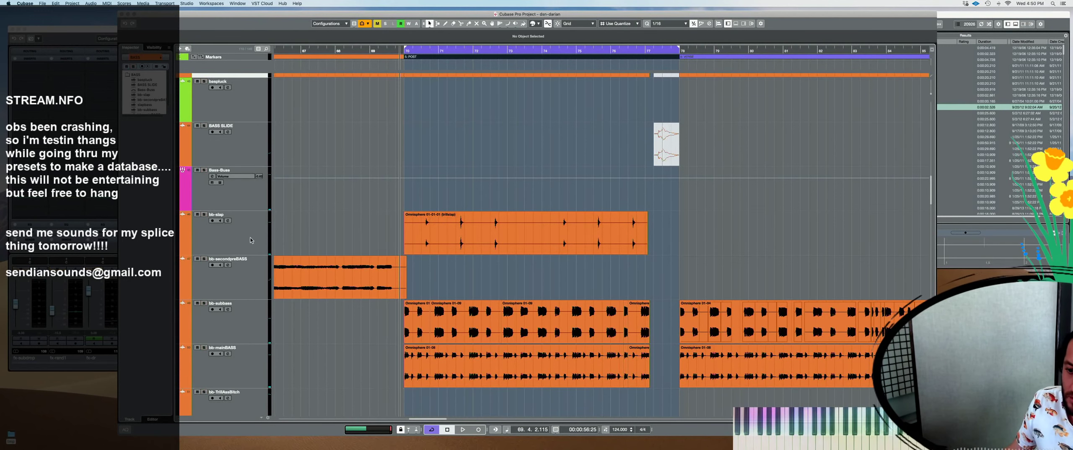
# Solo the bb-slap track and audition it from just before bar 70
pyautogui.click(204, 214)
pyautogui.press('space')
pyautogui.click(420, 251)
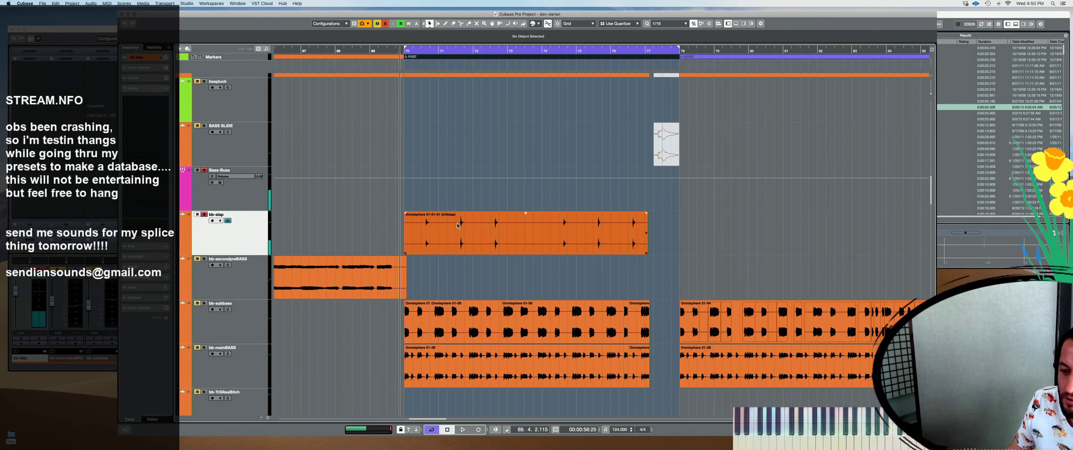
pyautogui.press('space')
# Add bb-subbass and bb-mainBASS to the solo, audition the three bass layers together, and release the solos
pyautogui.keyDown('super'); pyautogui.click(244, 322); pyautogui.keyUp('super')
pyautogui.keyDown('super'); pyautogui.click(246, 362); pyautogui.keyUp('super')
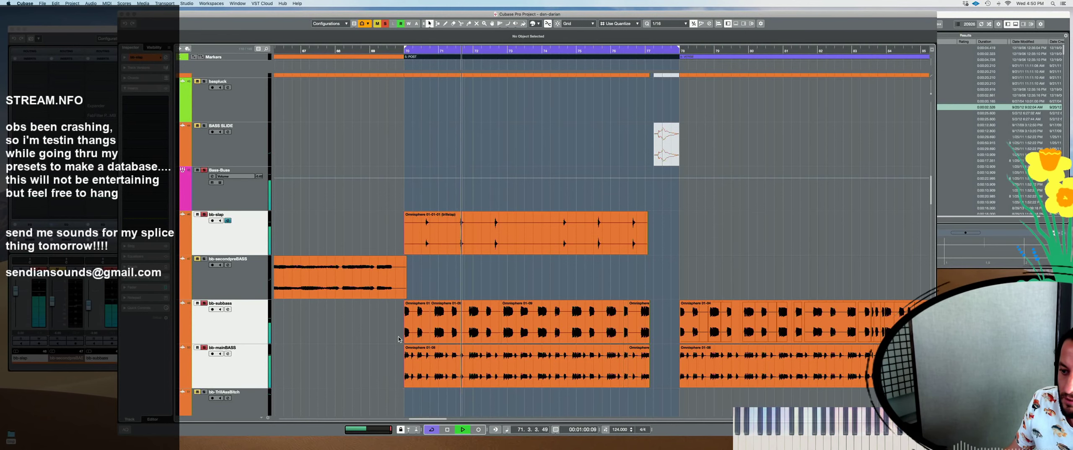
pyautogui.scroll(-5, 398, 338)
pyautogui.scroll(3, 407, 315)
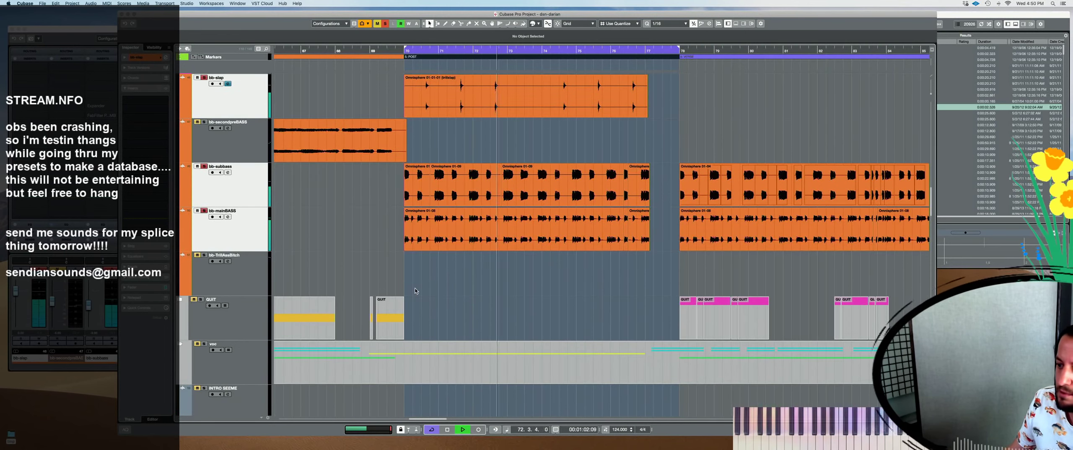
pyautogui.scroll(-4, 415, 291)
pyautogui.press('space')
pyautogui.press('s')
# Solo the NEWDRUM-Buss track, audition its drum layers from just before bar 70, and reopen the MixConsole
pyautogui.scroll(3, 513, 214)
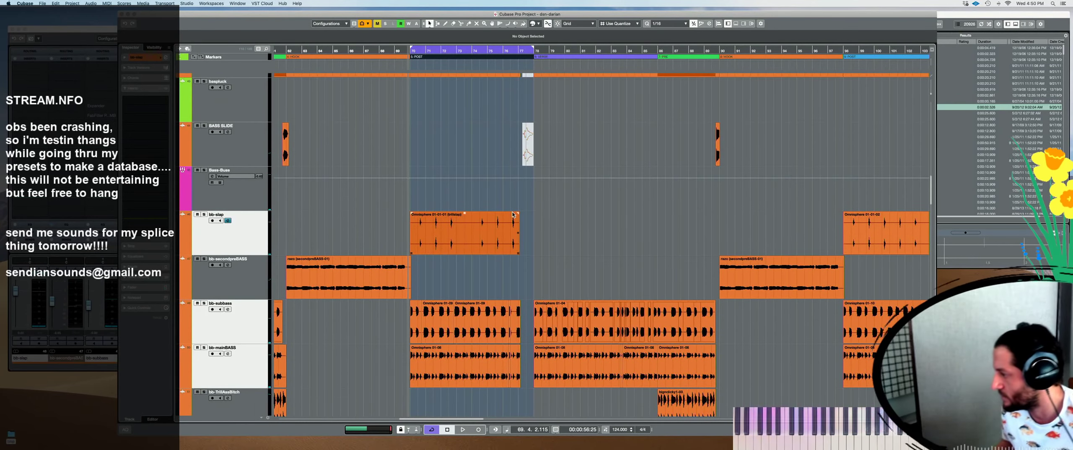
pyautogui.scroll(10, 514, 214)
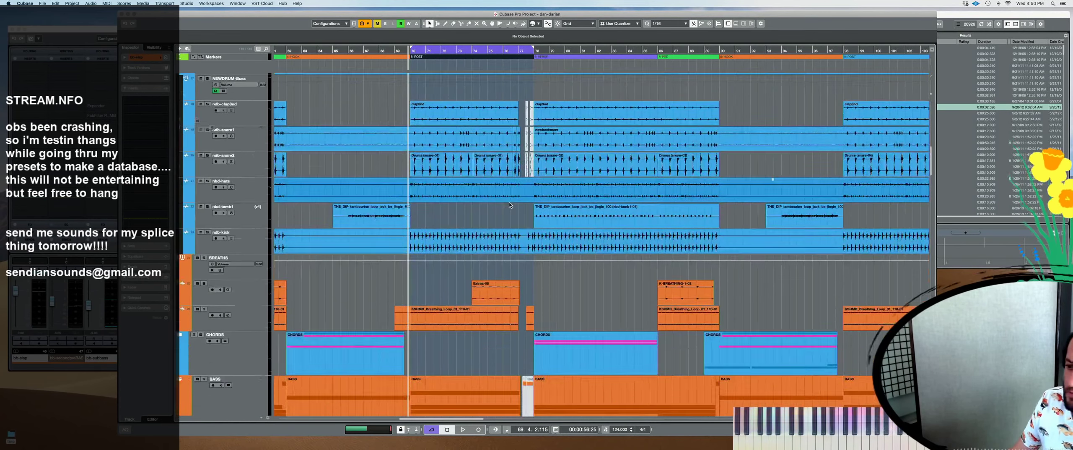
pyautogui.click(250, 235)
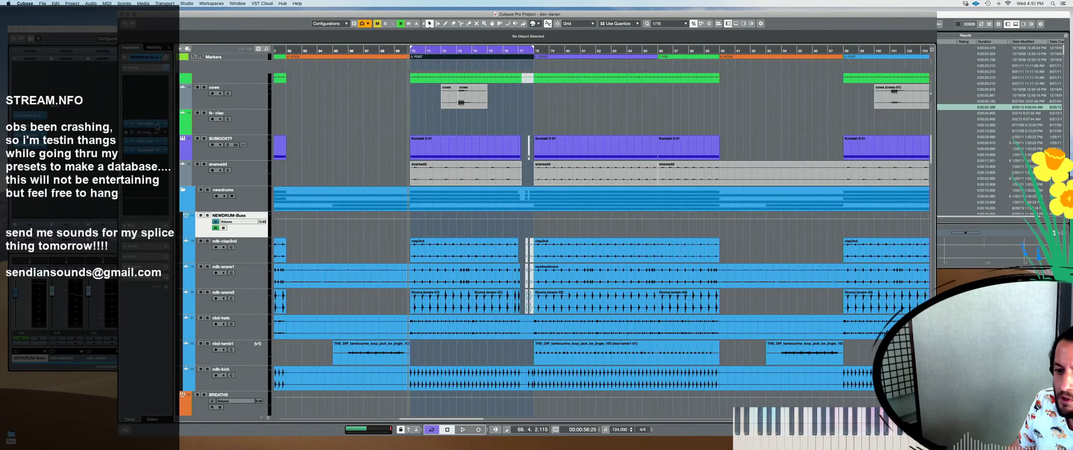
pyautogui.press('s')
pyautogui.press('space')
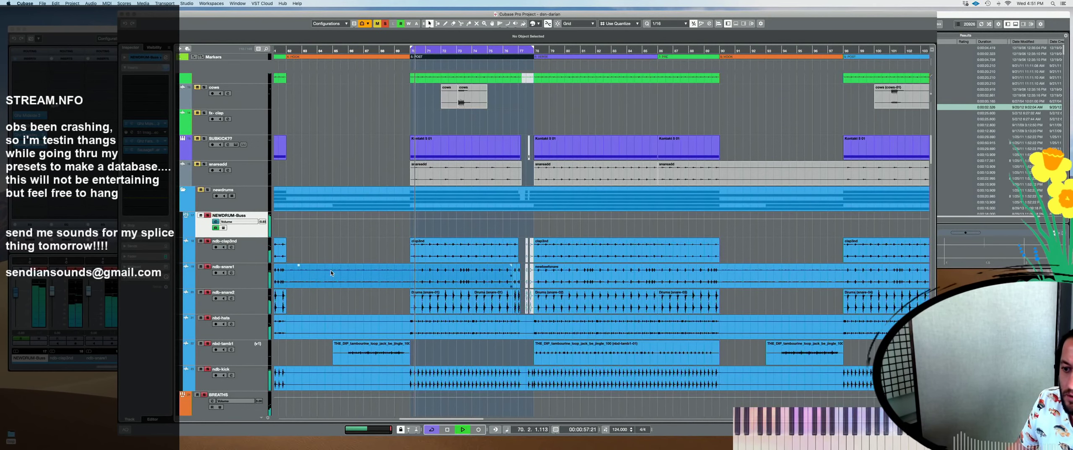
pyautogui.scroll(-2, 314, 252)
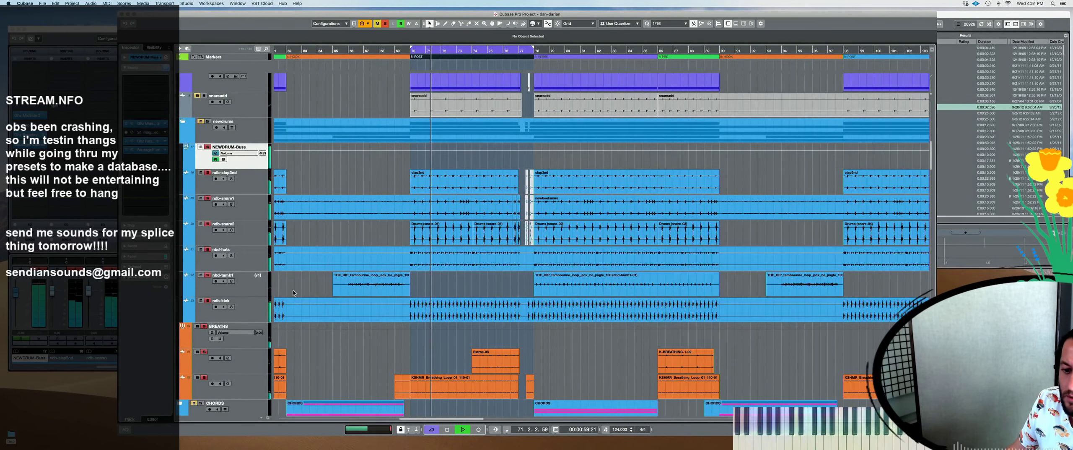
pyautogui.press('space')
pyautogui.press('F3')
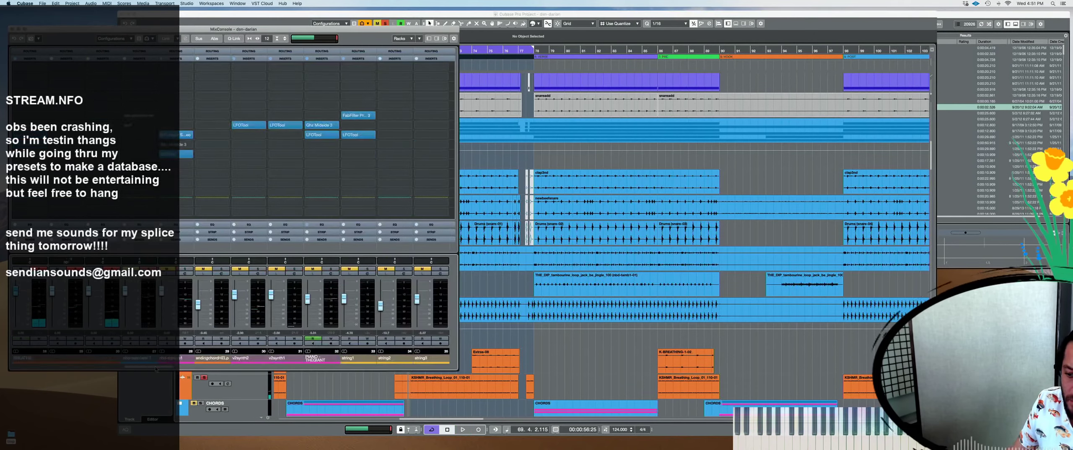
# Open the UAD Pultec Pro Legacy editor on the DRUM channel and position it over the mixer
pyautogui.moveTo(155, 368); pyautogui.dragTo(428, 373)
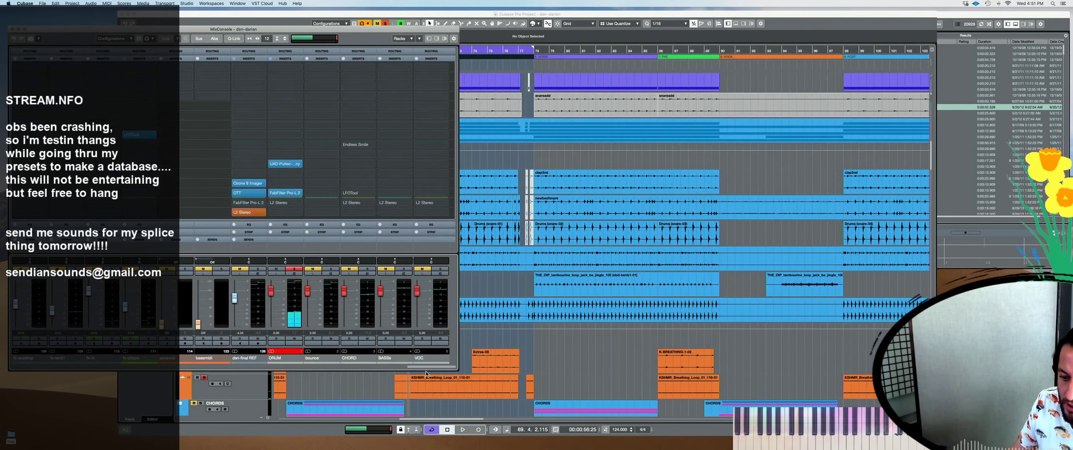
pyautogui.doubleClick(291, 166)
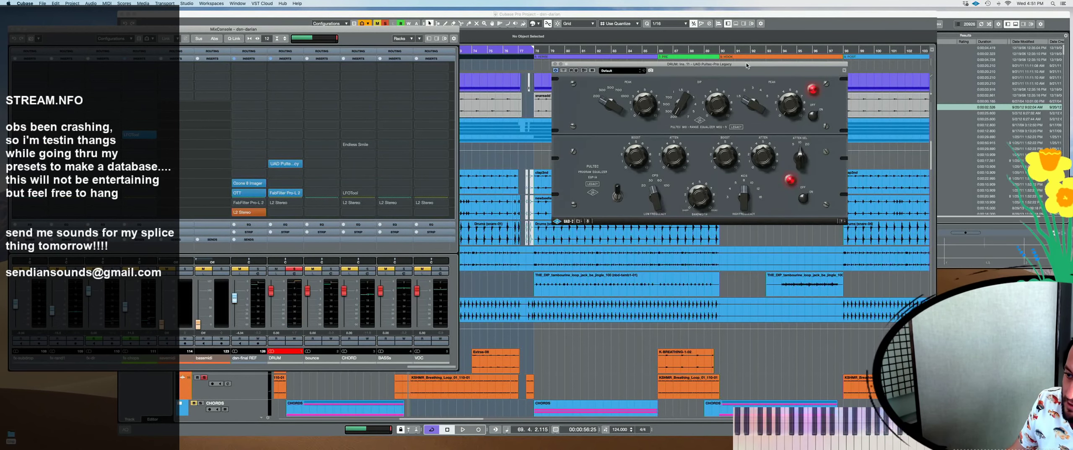
pyautogui.moveTo(747, 65); pyautogui.dragTo(516, 128)
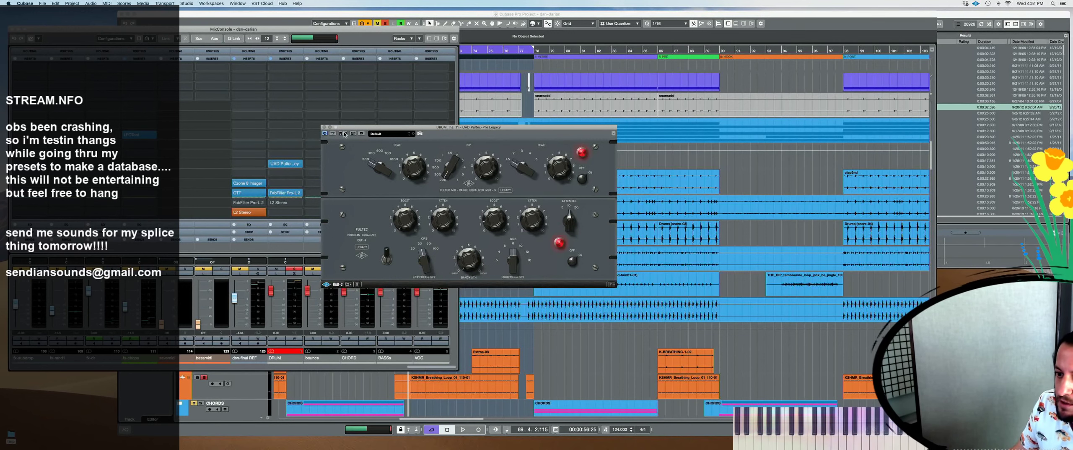
pyautogui.moveTo(338, 135); pyautogui.dragTo(341, 124)
# Play the soloed drums and compare the sound with the Pultec EQ bypassed and active
pyautogui.press('space')
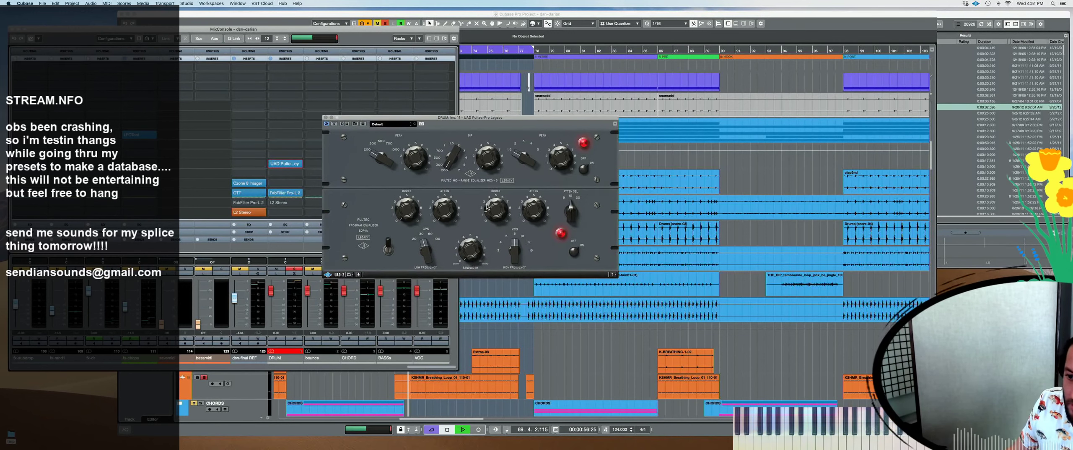
pyautogui.click(335, 124)
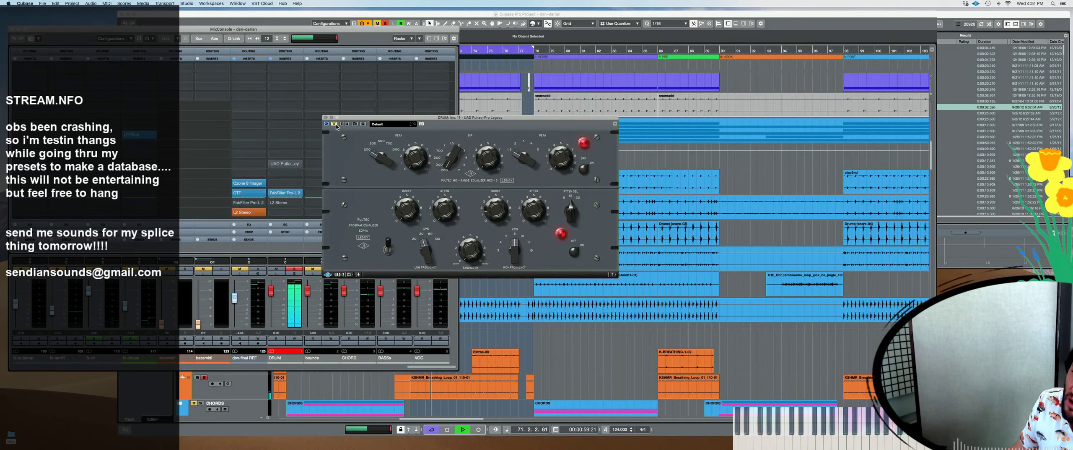
pyautogui.click(335, 124)
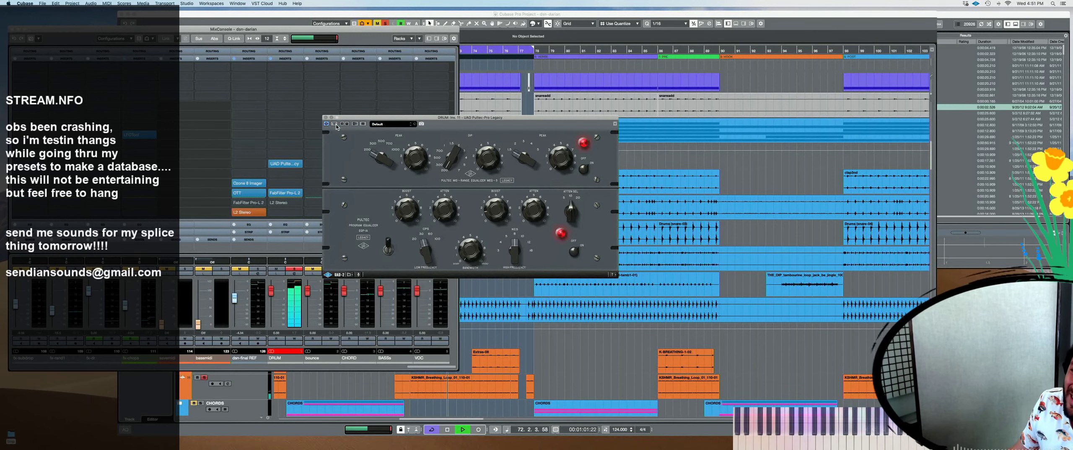
pyautogui.click(335, 124)
pyautogui.click(335, 124)
pyautogui.press('space')
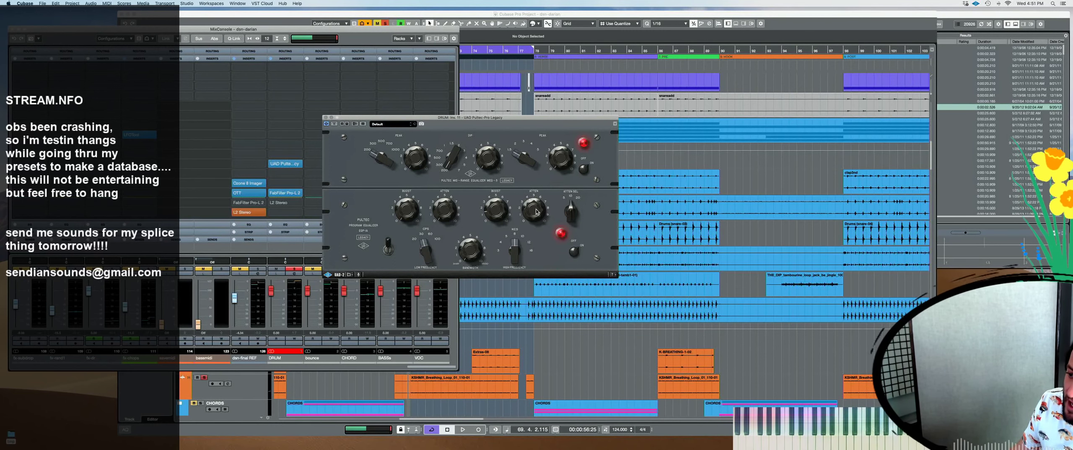
# Audition the soloed drums in several short passes with the Pultec EQ active
pyautogui.press('space')
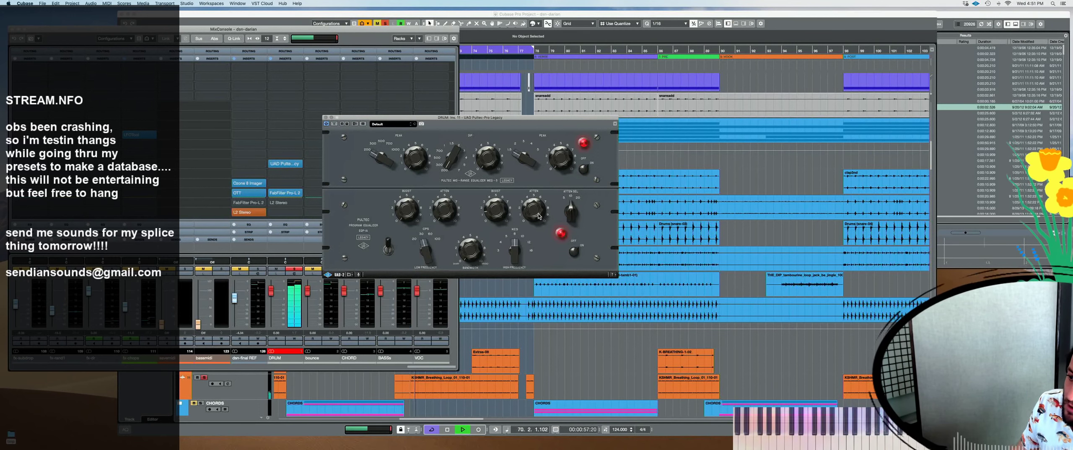
pyautogui.press('space')
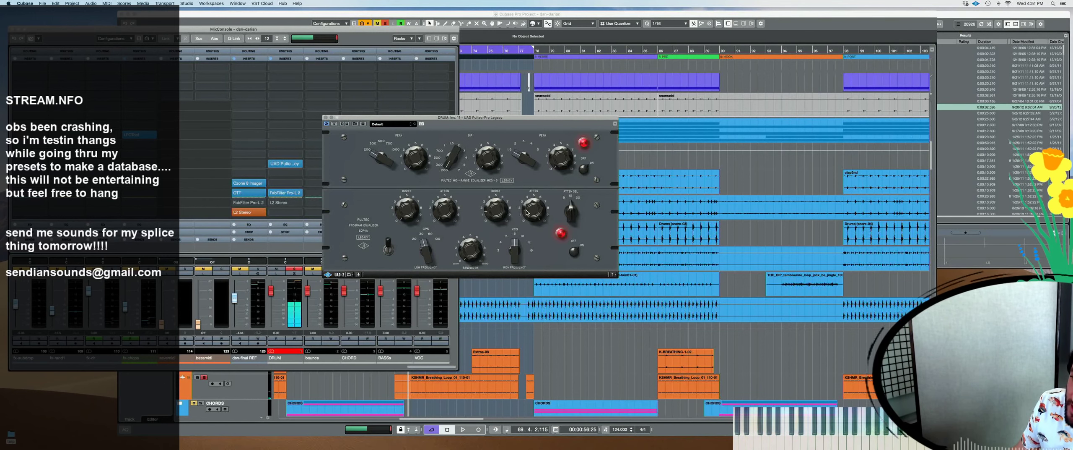
pyautogui.press('space')
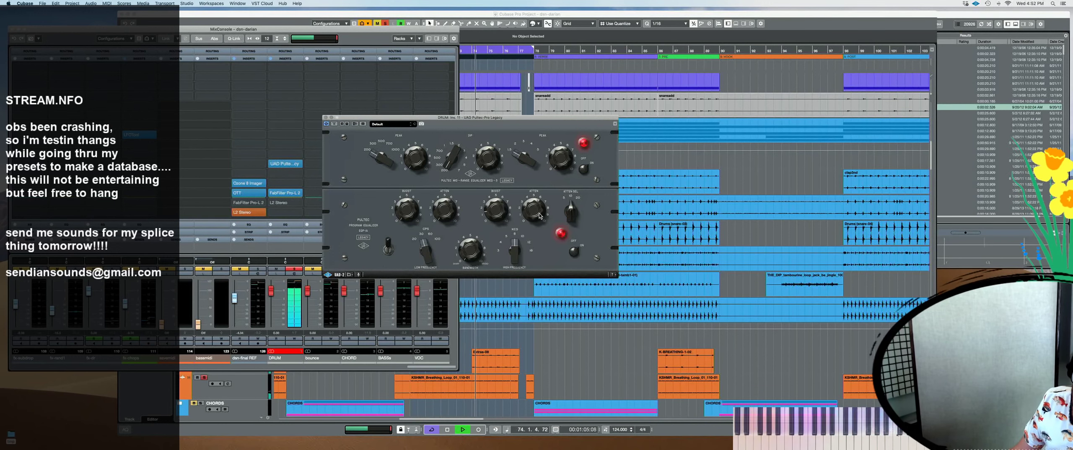
pyautogui.press('space')
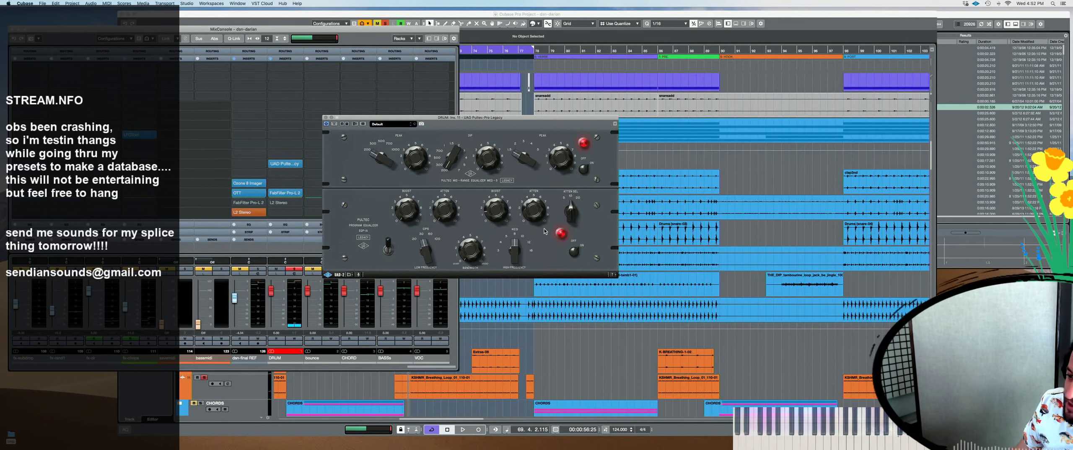
pyautogui.press('space')
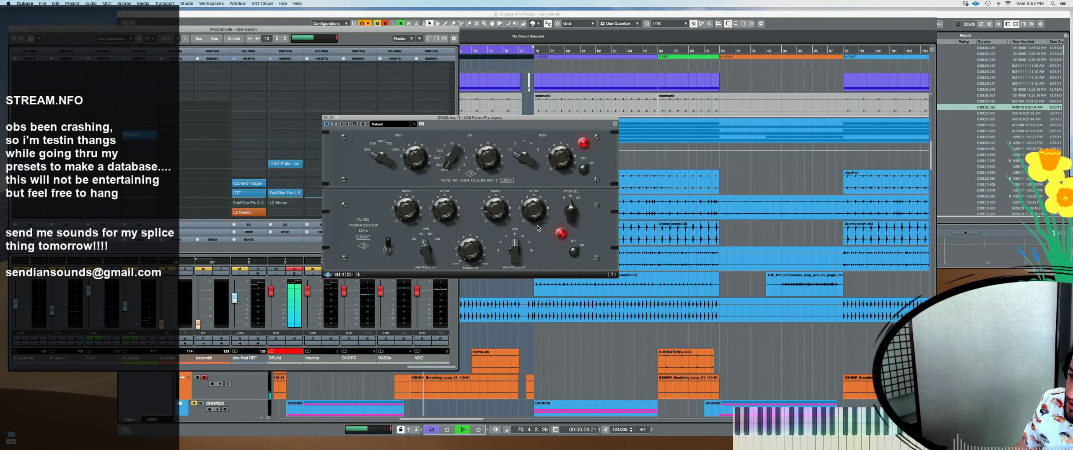
pyautogui.press('space')
# Release the drum solo, play the full mix briefly, and close the Pultec editor to return to the project window
pyautogui.press('s')
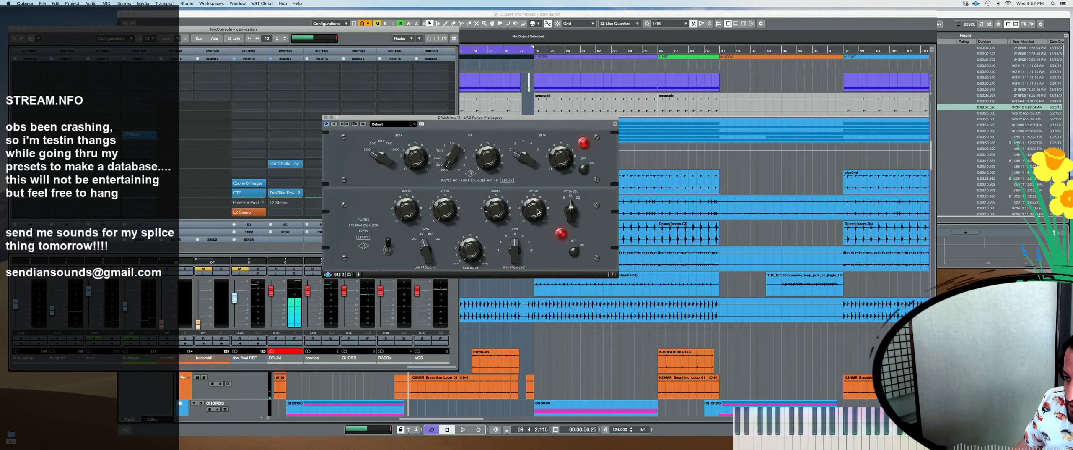
pyautogui.press('space')
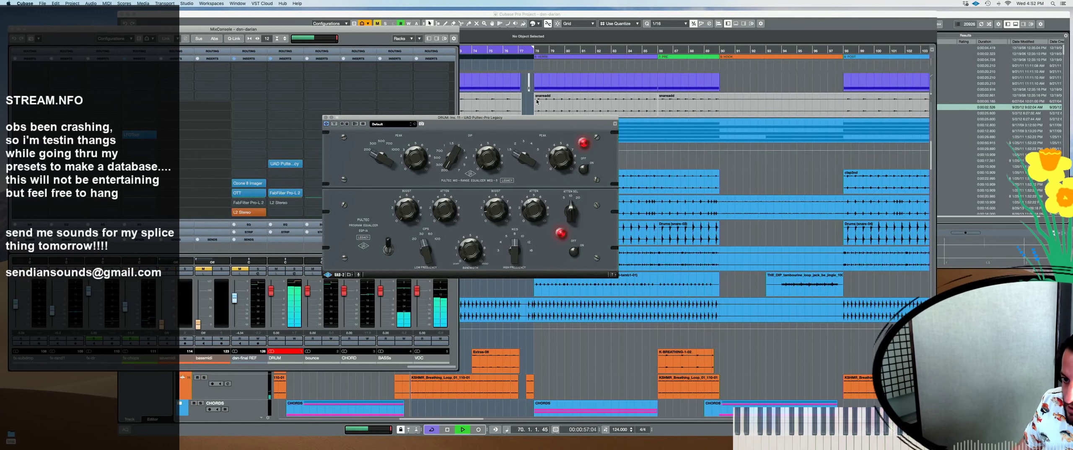
pyautogui.click(325, 117)
pyautogui.click(580, 14)
pyautogui.press('space')
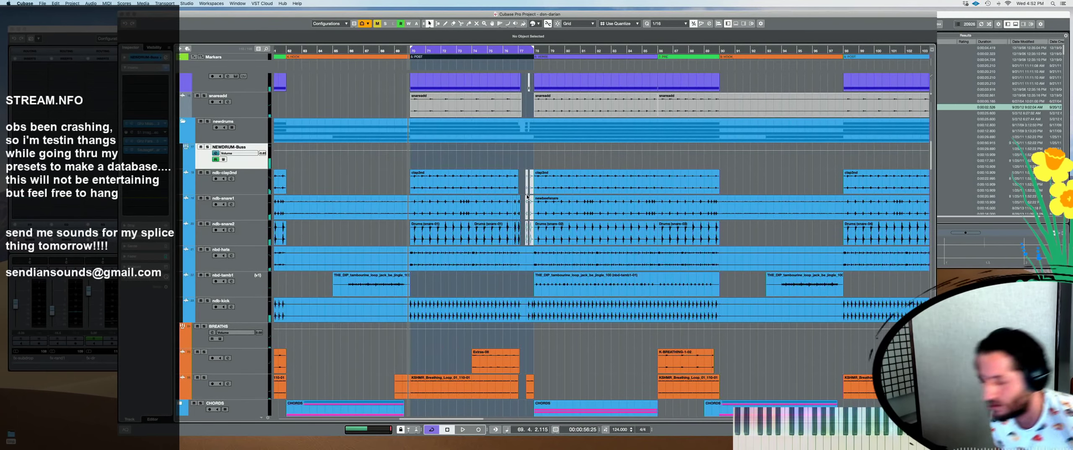
# Play the mix and solo the den-final REF track at the end of the track list to compare, then release the solo
pyautogui.scroll(-20, 527, 196)
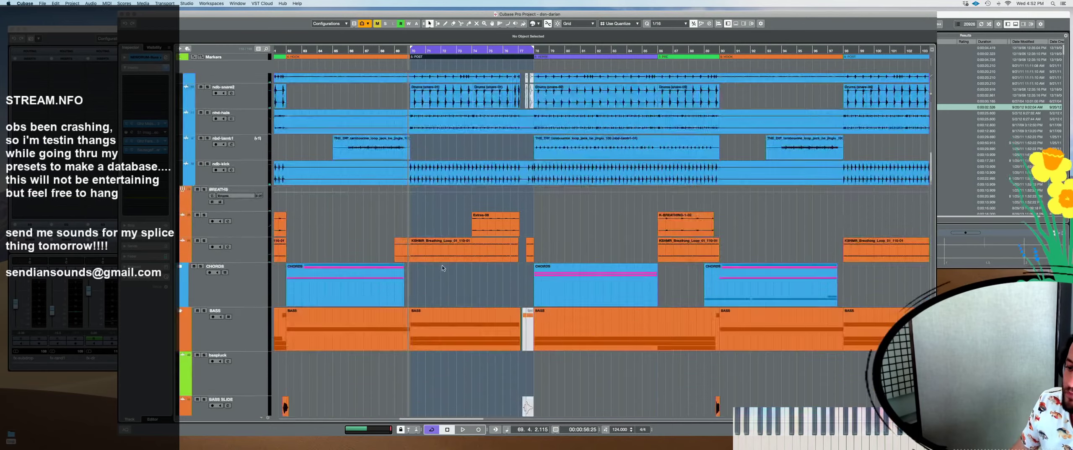
pyautogui.scroll(-10, 376, 341)
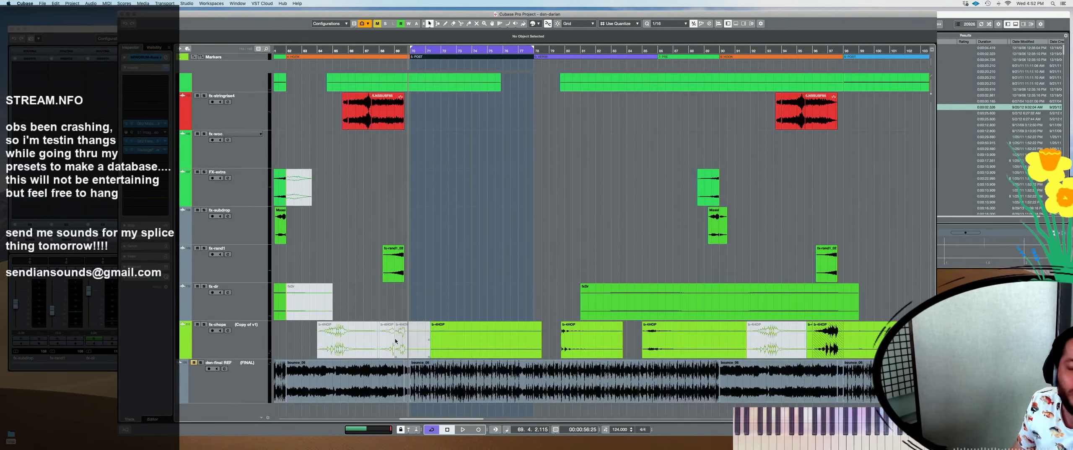
pyautogui.press('space')
pyautogui.click(201, 362)
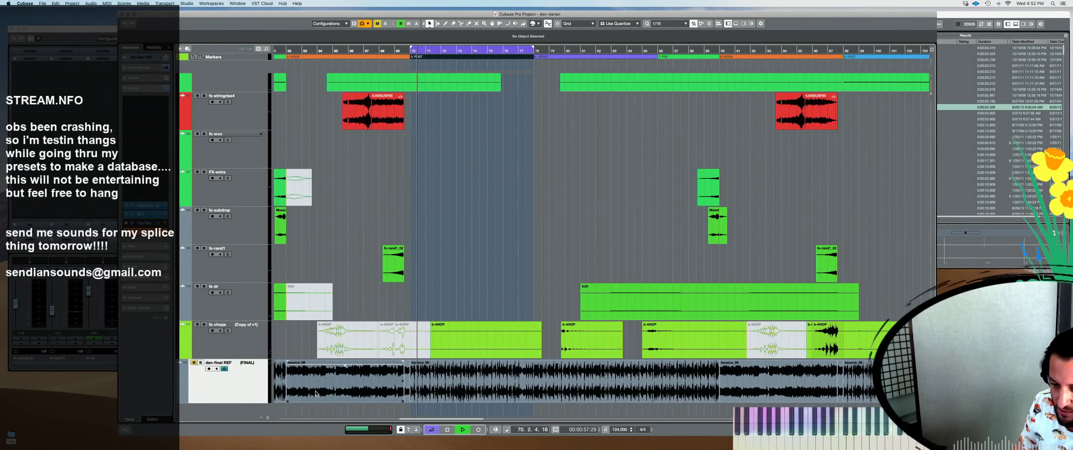
pyautogui.press('space')
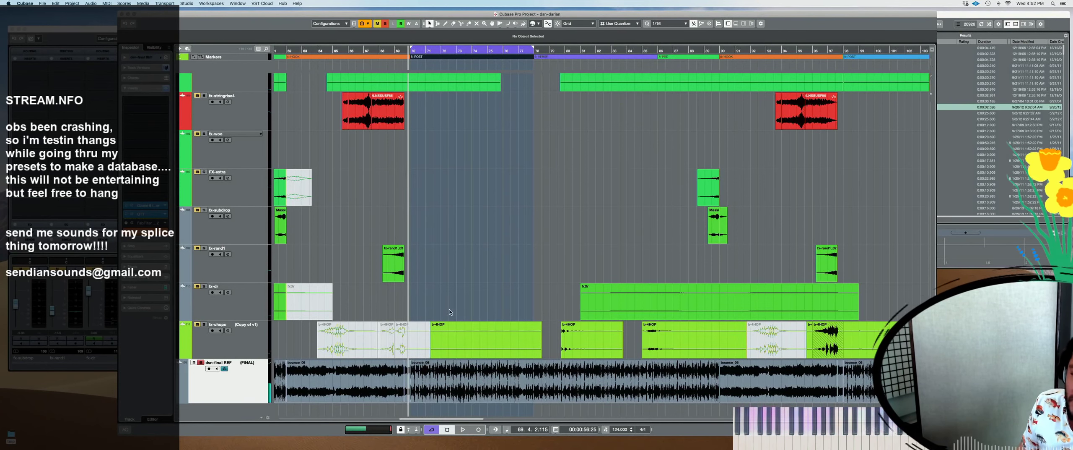
pyautogui.press('s')
# Set the playback start late in bar 70 and solo the den-final REF track during playback
pyautogui.click(449, 273)
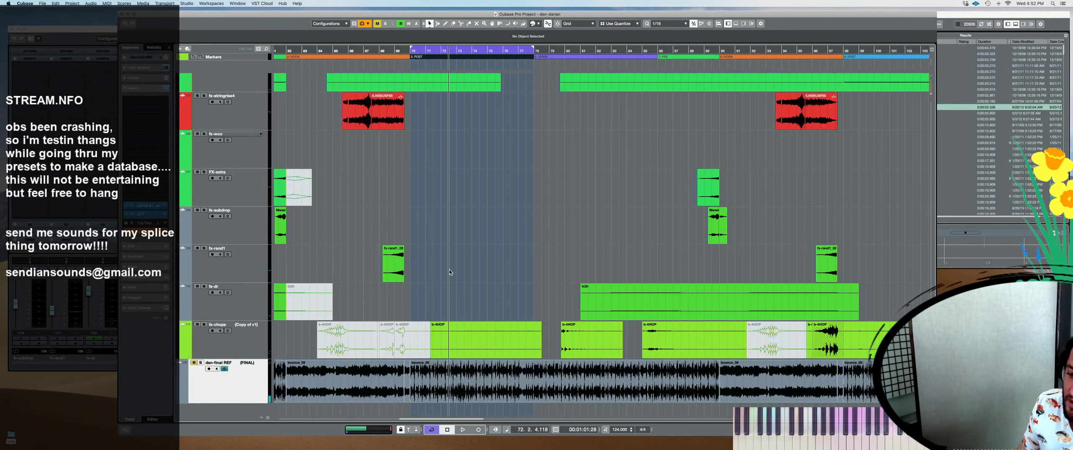
pyautogui.click(425, 272)
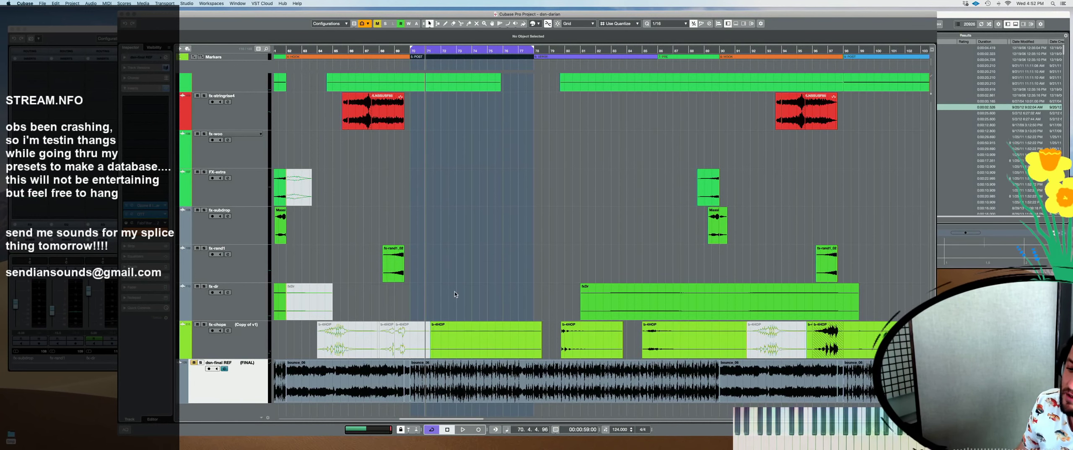
pyautogui.press('space')
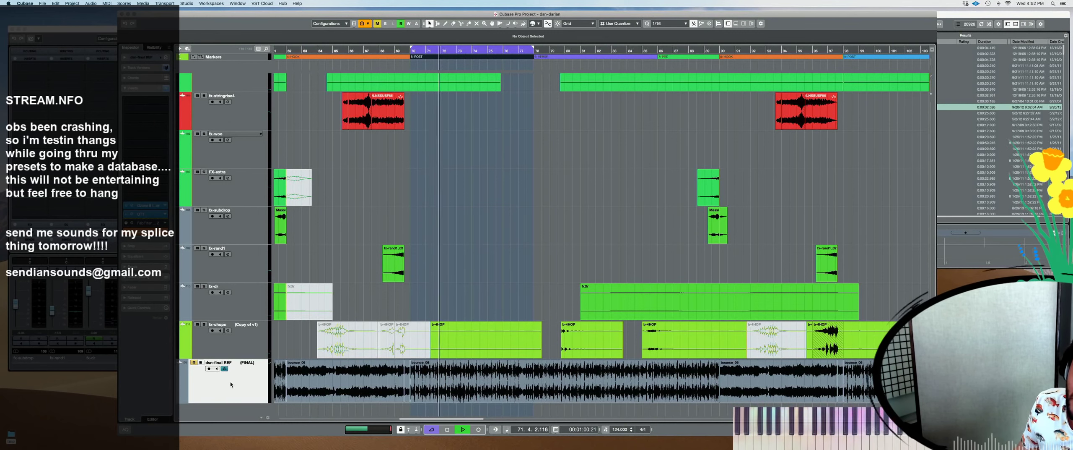
pyautogui.click(201, 362)
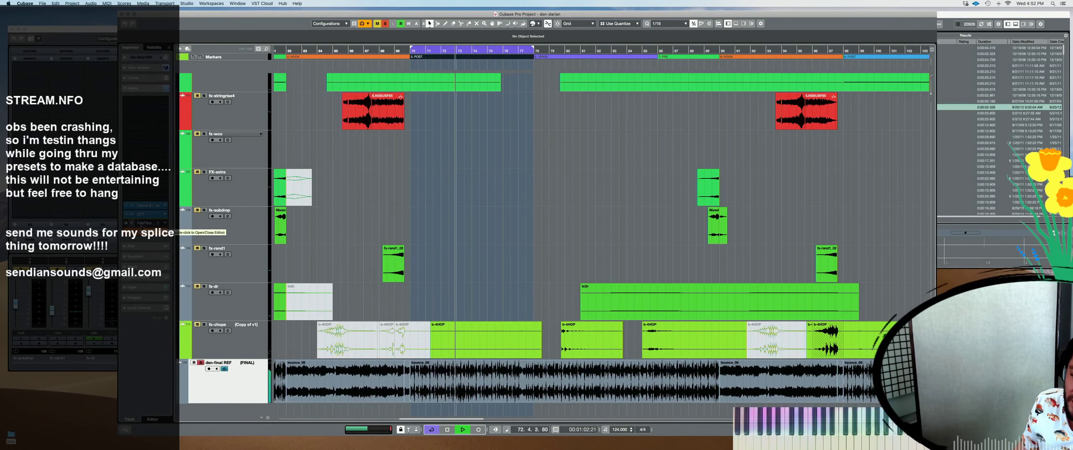
pyautogui.press('space')
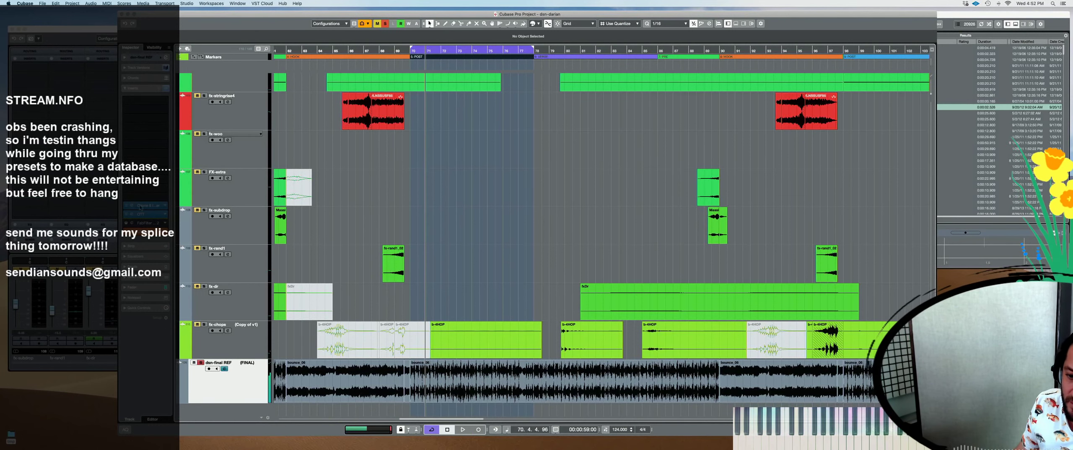
# Open the Ozone Imager, OTT and L2 insert editors of den-final REF and line them up side by side during playback
pyautogui.click(149, 205)
pyautogui.click(149, 214)
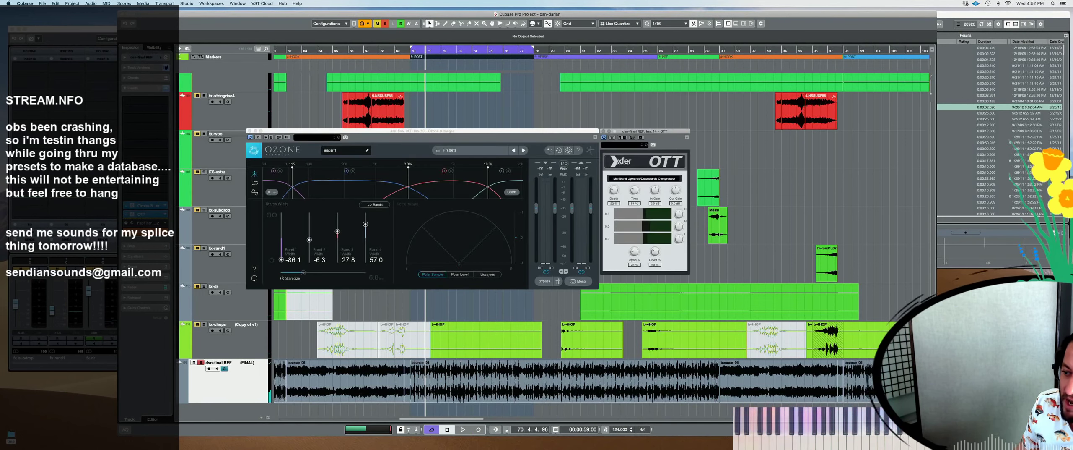
pyautogui.click(149, 232)
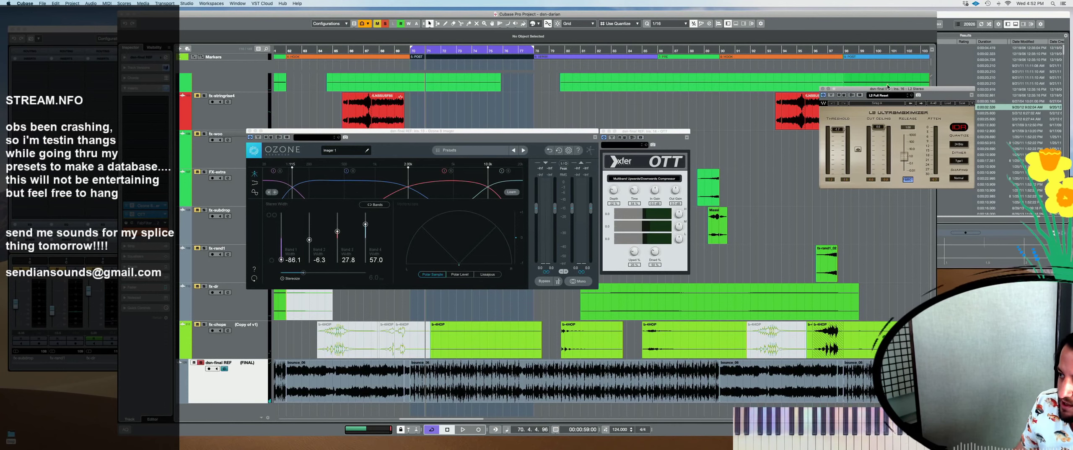
pyautogui.press('space')
pyautogui.moveTo(889, 90); pyautogui.dragTo(770, 134)
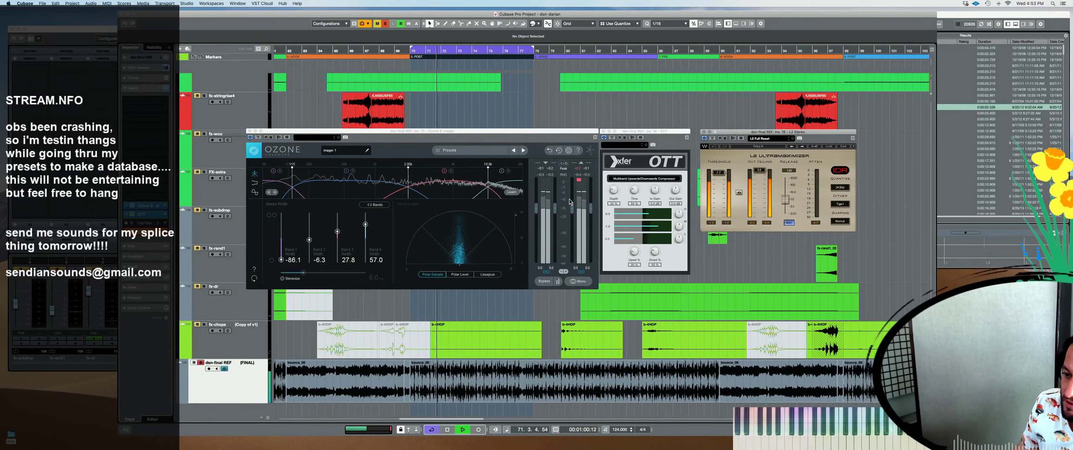
# Compare the reference track with Ozone Imager bypassed and active, leaving it active
pyautogui.click(258, 138)
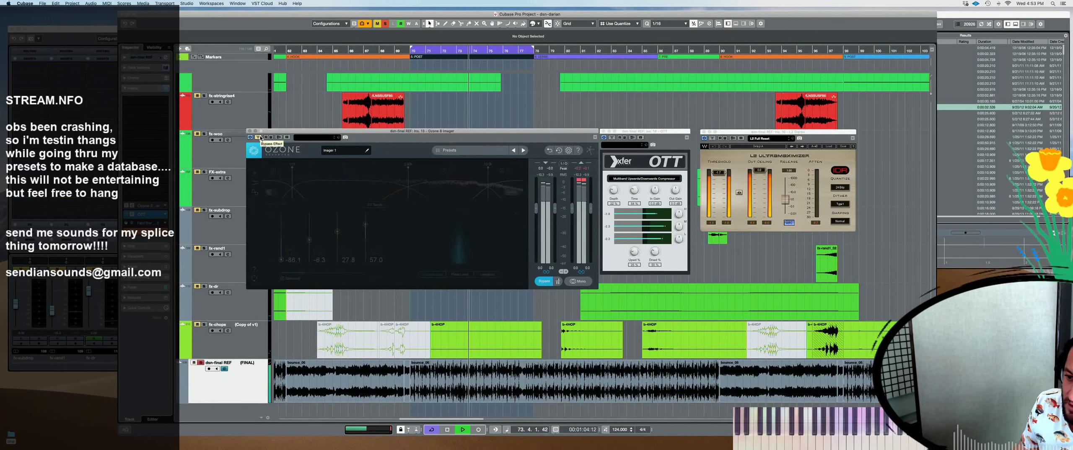
pyautogui.click(259, 137)
pyautogui.click(259, 137)
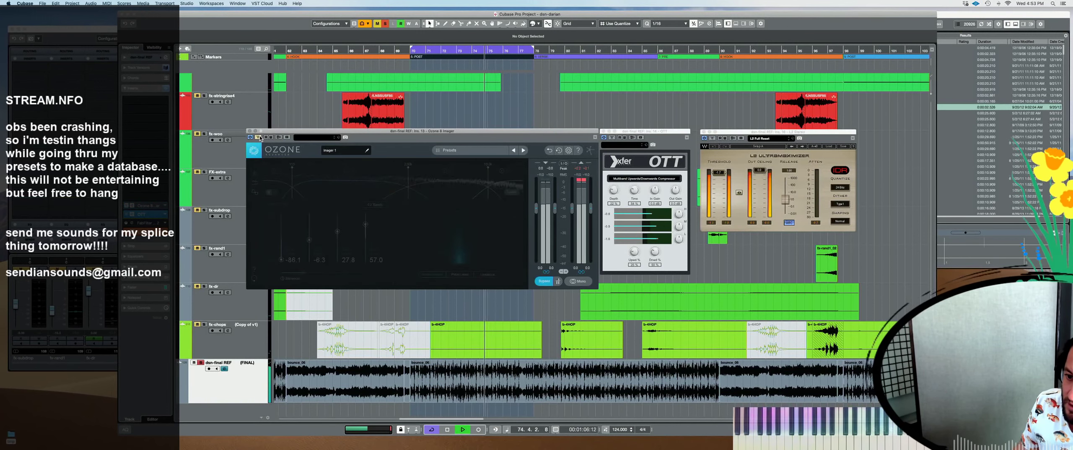
pyautogui.press('space')
pyautogui.click(259, 137)
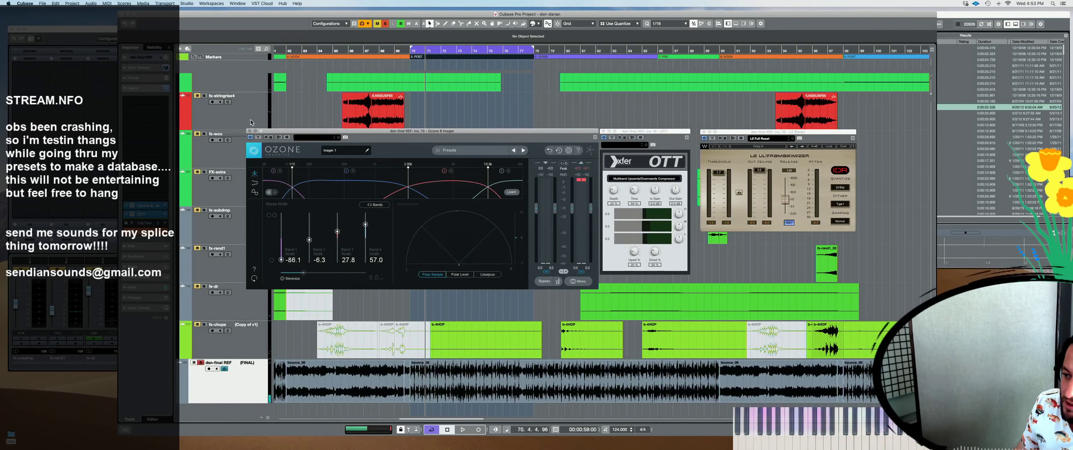
pyautogui.press('space')
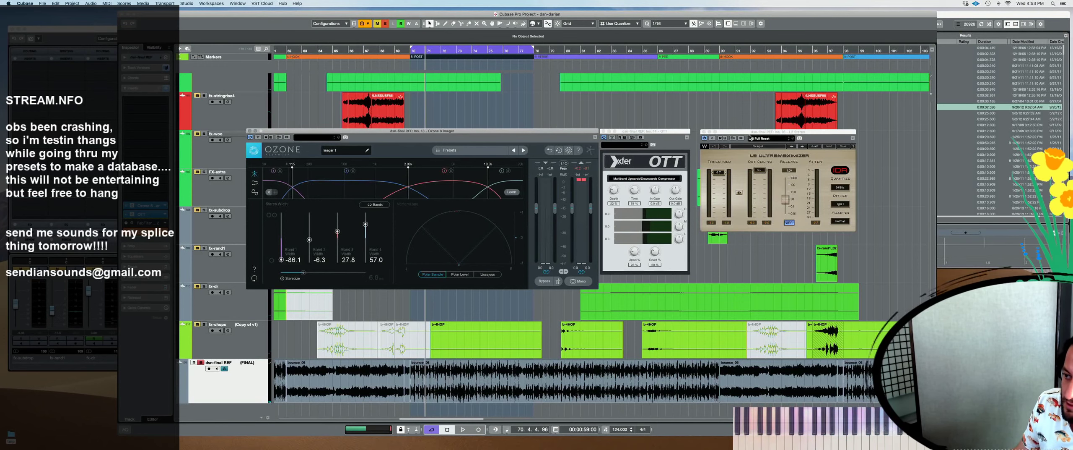
# Raise the L2 Ultramaximizer threshold while auditioning the reference track, and close the Ozone Imager and OTT editors
pyautogui.moveTo(749, 132); pyautogui.dragTo(743, 133)
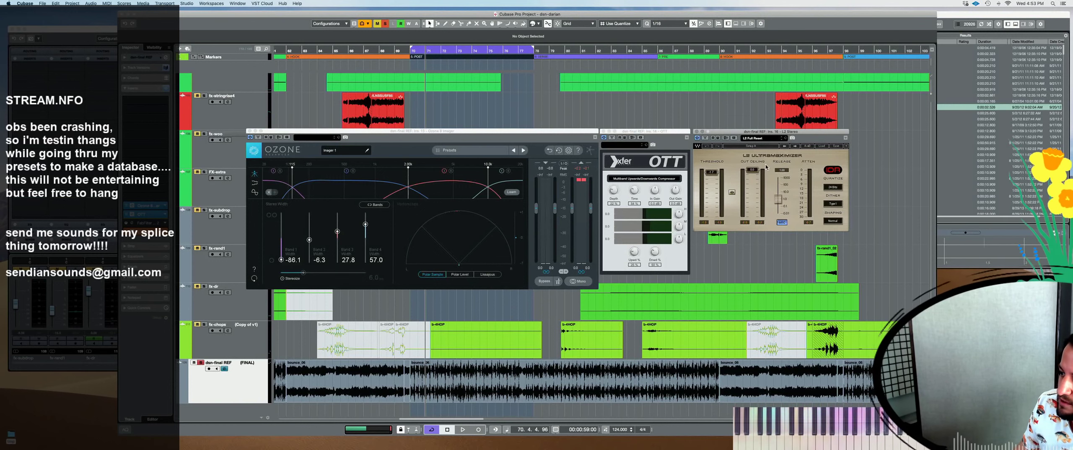
pyautogui.press('space')
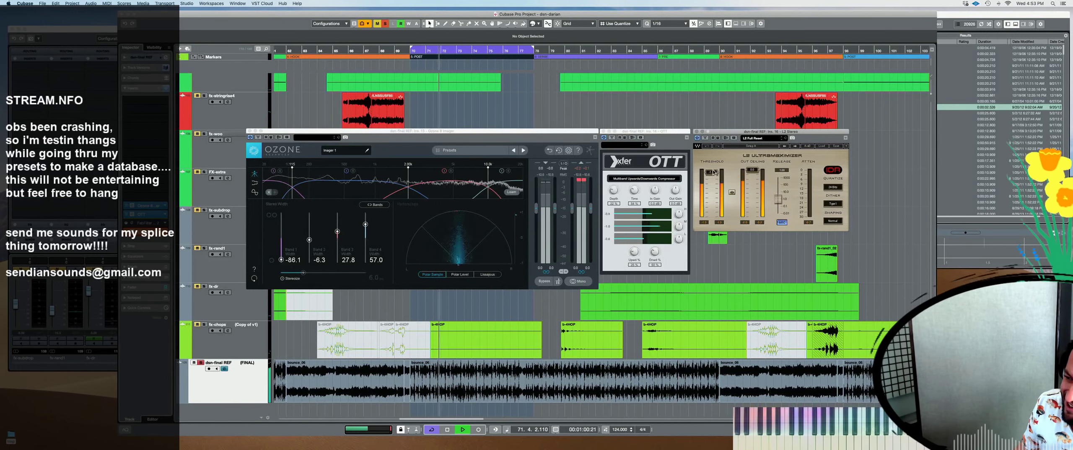
pyautogui.moveTo(715, 184); pyautogui.dragTo(716, 166)
pyautogui.press('space')
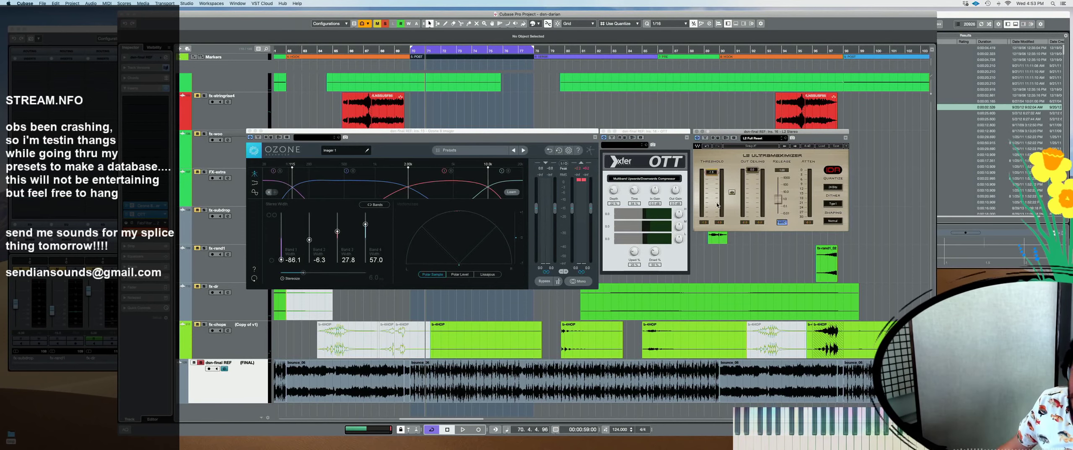
pyautogui.click(250, 131)
pyautogui.click(603, 132)
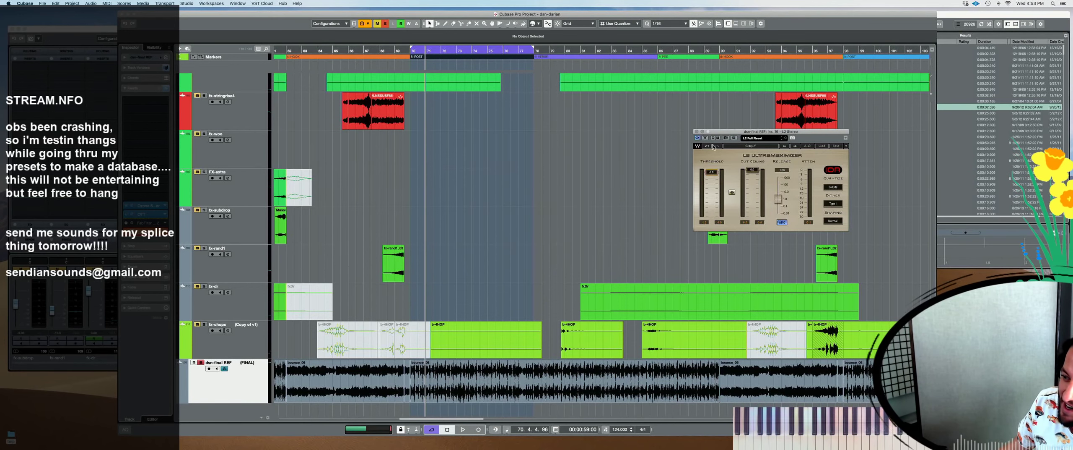
# Close the L2 editor, audition den-final REF's v1 track version, step through to v11, and return to the FINAL version
pyautogui.click(696, 131)
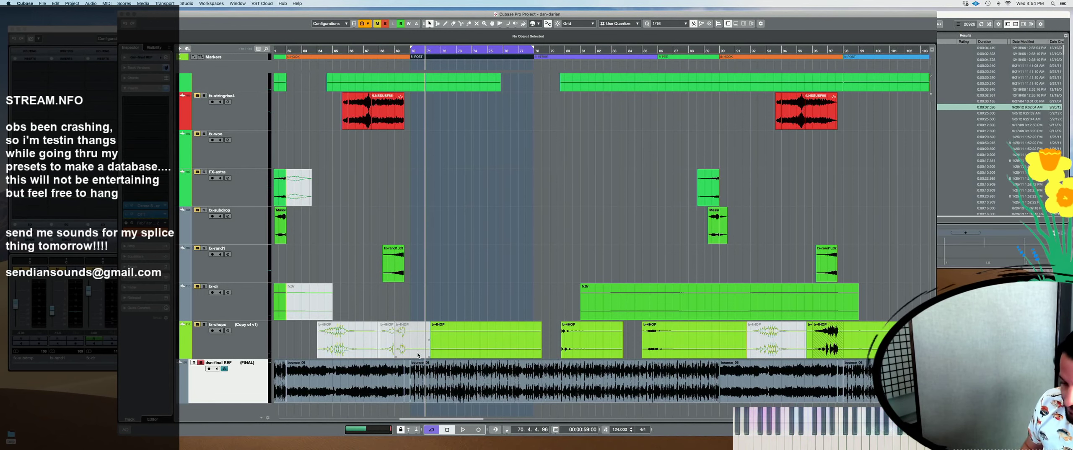
pyautogui.press('super+shift+f')
pyautogui.press('super+shift+f')
pyautogui.press('super+shift+f')
pyautogui.press('super+shift+f')
pyautogui.press('super+shift+f')
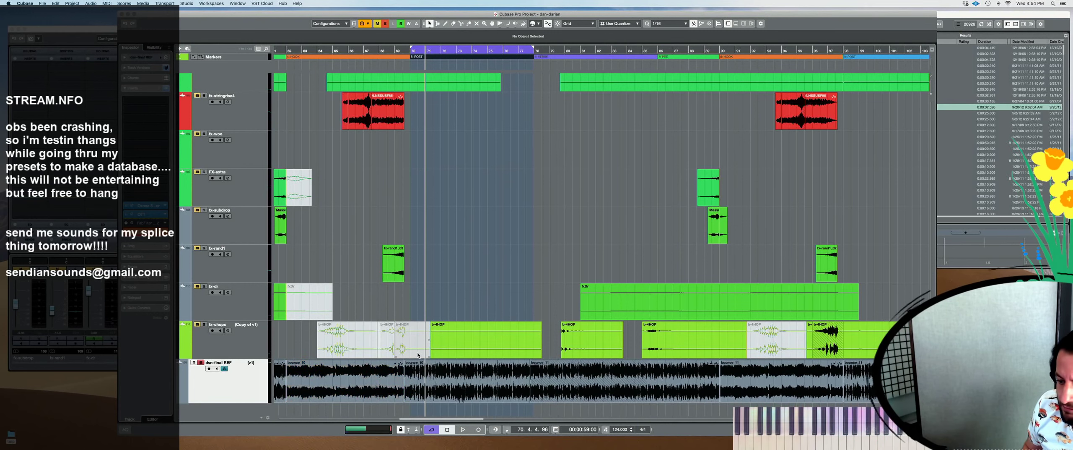
pyautogui.press('space')
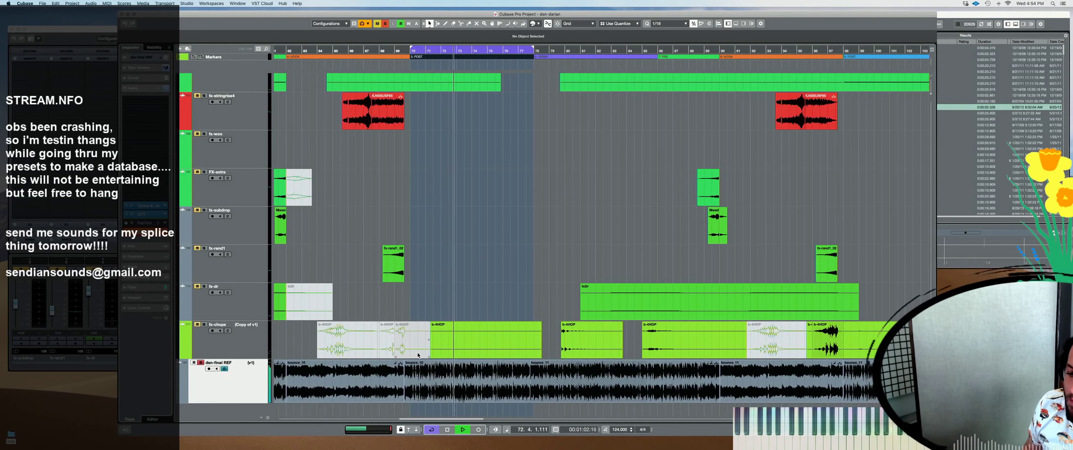
pyautogui.press('space')
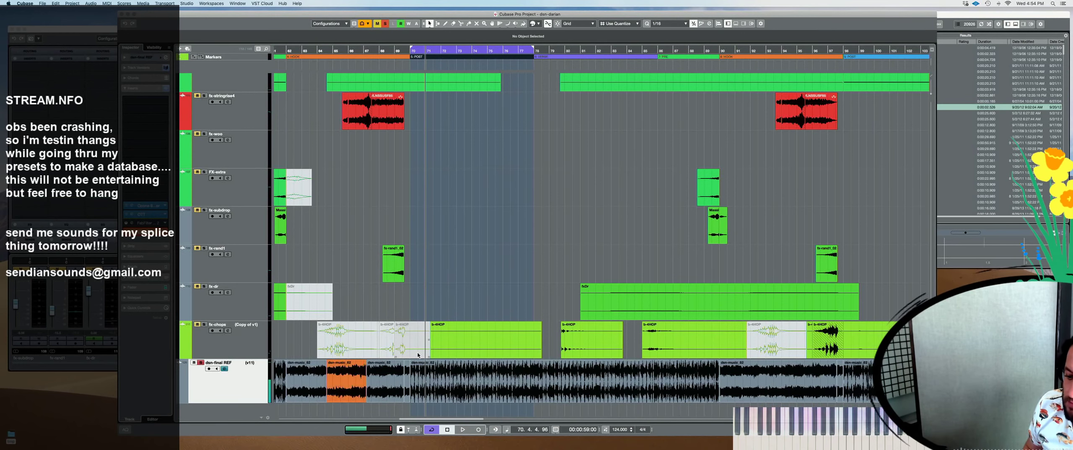
pyautogui.press('shift+super+g')
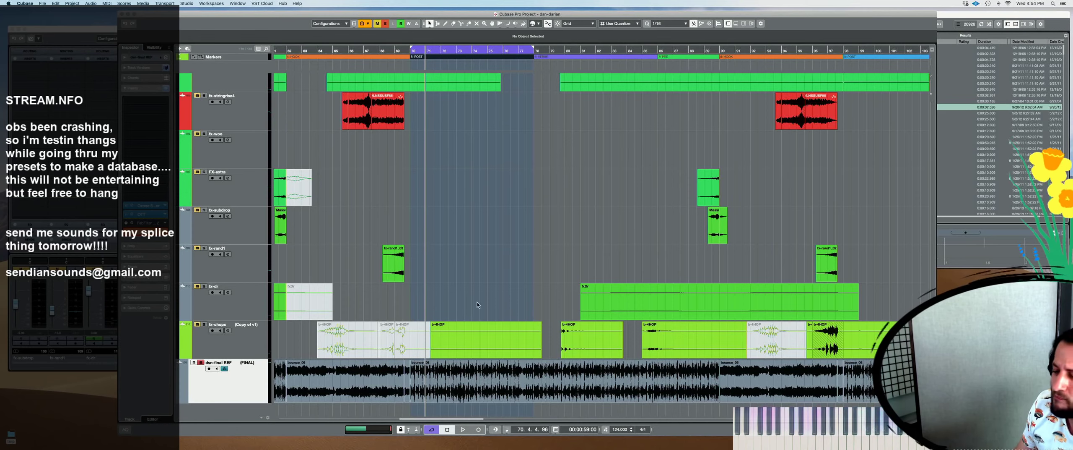
# Compare the full mix with the soloed den-final REF track during playback from late bar 70
pyautogui.scroll(4, 477, 302)
pyautogui.press('space')
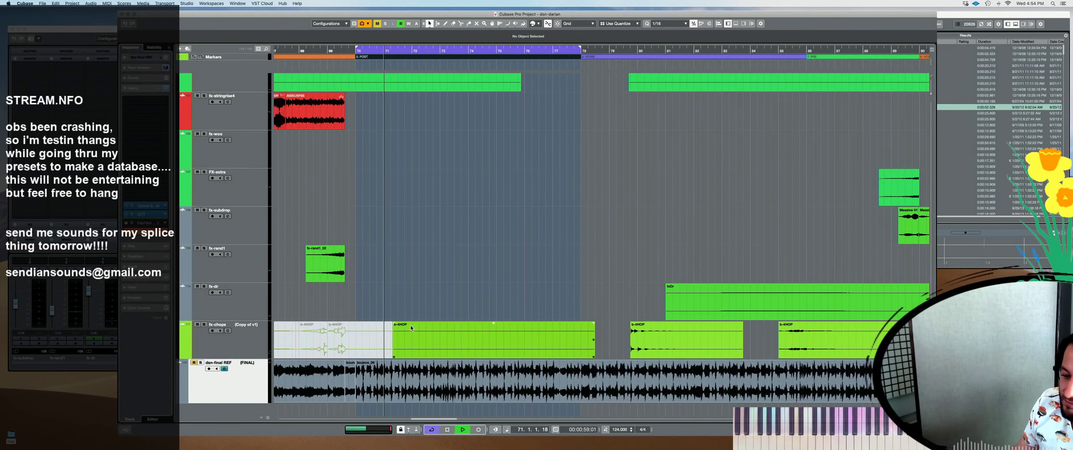
pyautogui.press('s')
pyautogui.press('space')
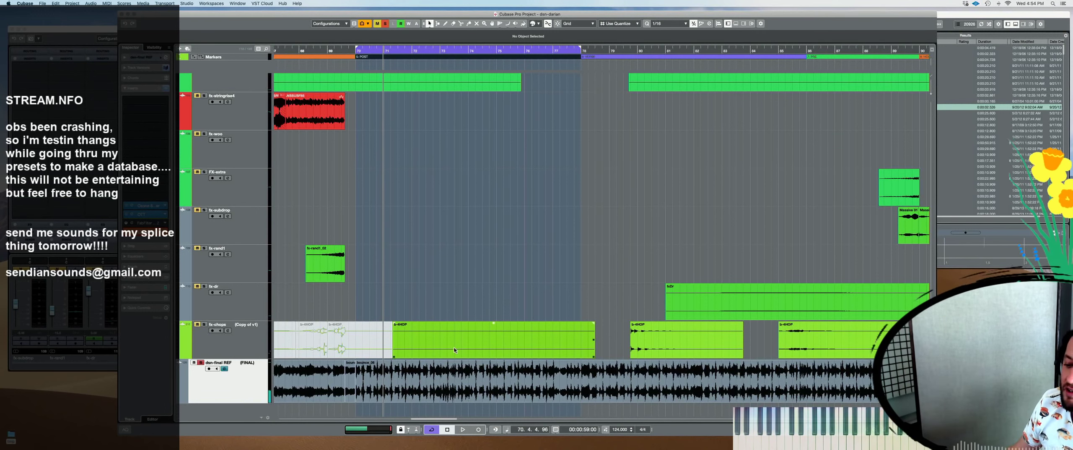
# Set the playback start late in bar 71, play den-final REF briefly, and unsolo it
pyautogui.scroll(-3, 361, 314)
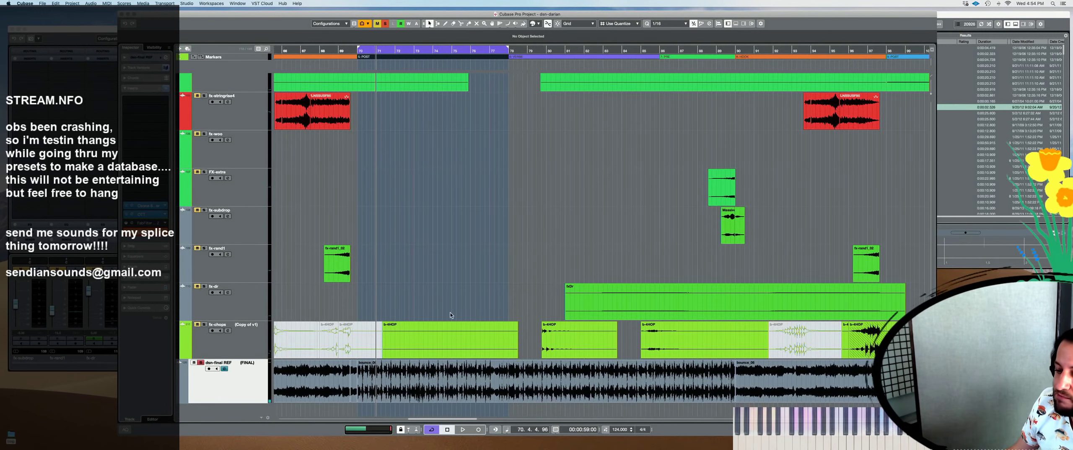
pyautogui.scroll(1, 411, 297)
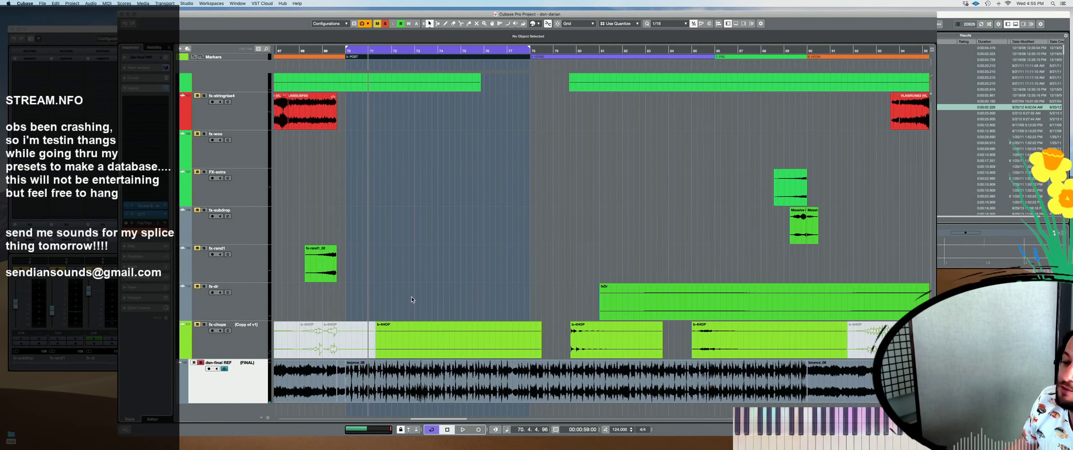
pyautogui.click(392, 212)
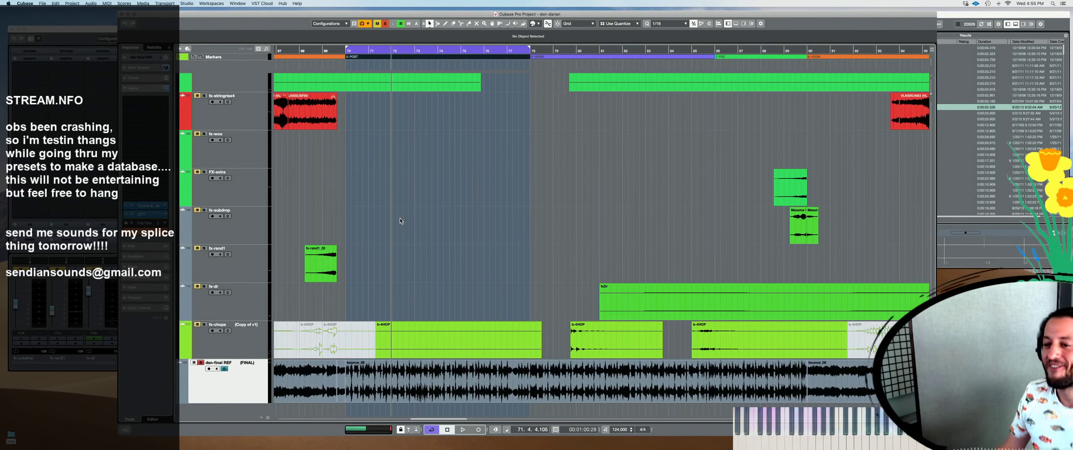
pyautogui.press('space')
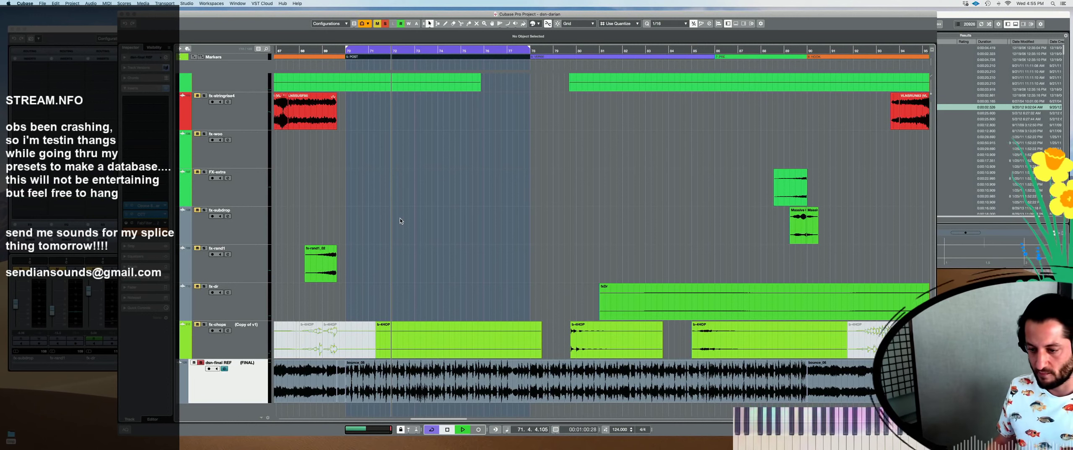
pyautogui.press('space')
pyautogui.press('s')
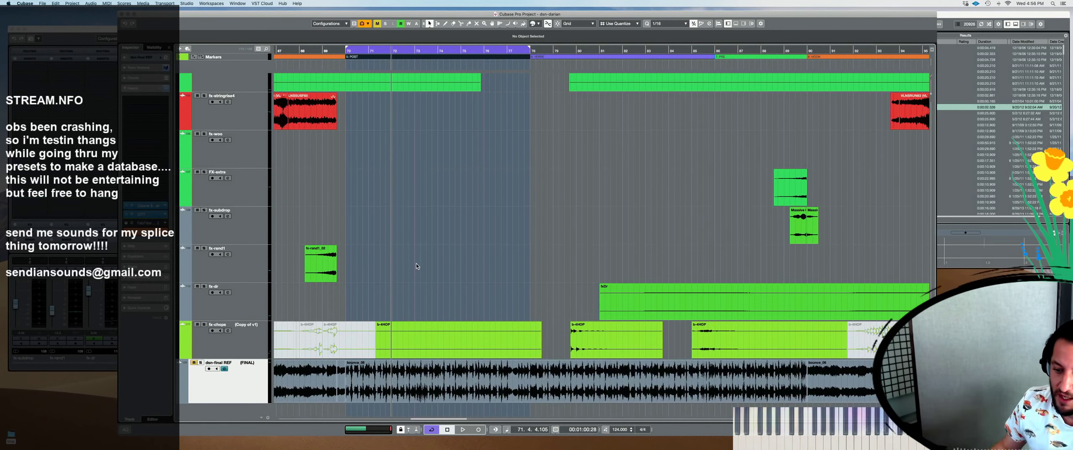
# Solo den-final REF again, switch it to the old drums track version, and start playback
pyautogui.press('m')
pyautogui.press('s')
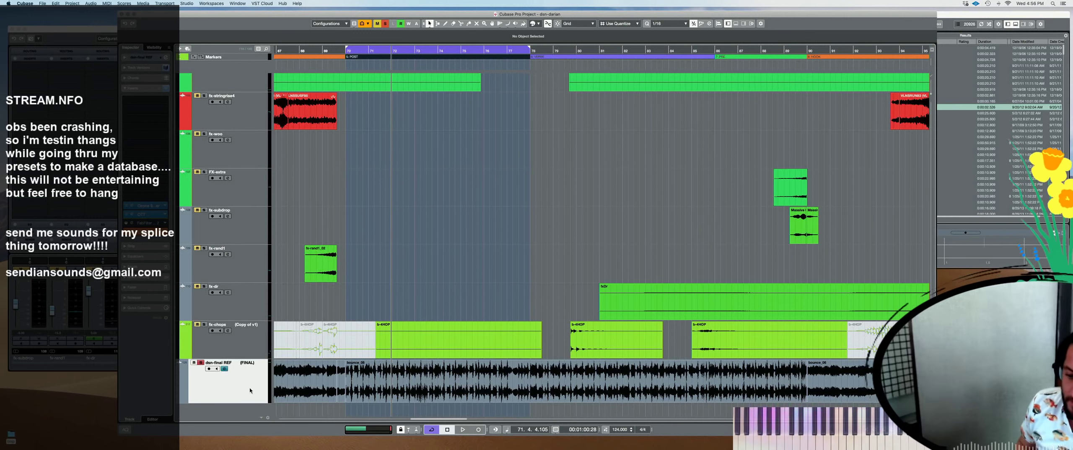
pyautogui.press('shift+super+g')
pyautogui.press('shift+super+g')
pyautogui.press('shift+super+g')
pyautogui.press('shift+super+g')
pyautogui.press('shift+super+g')
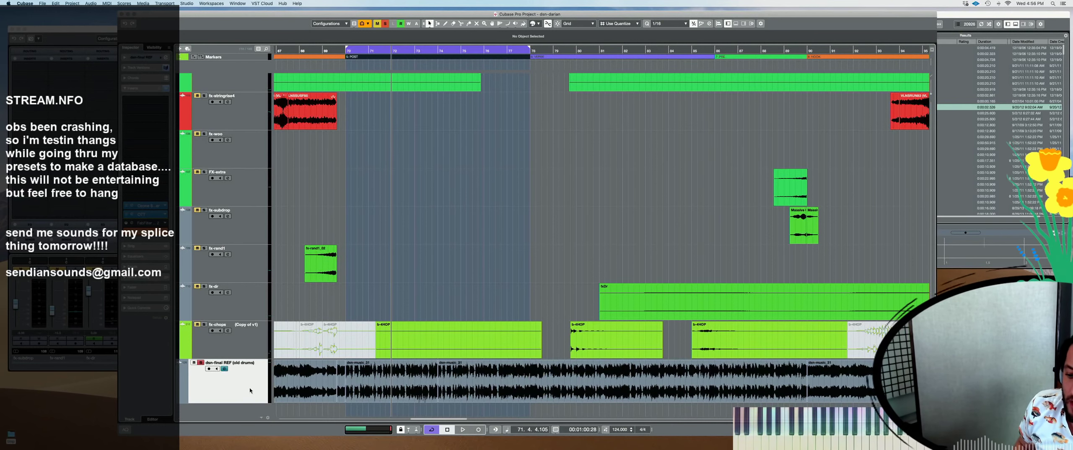
pyautogui.press('space')
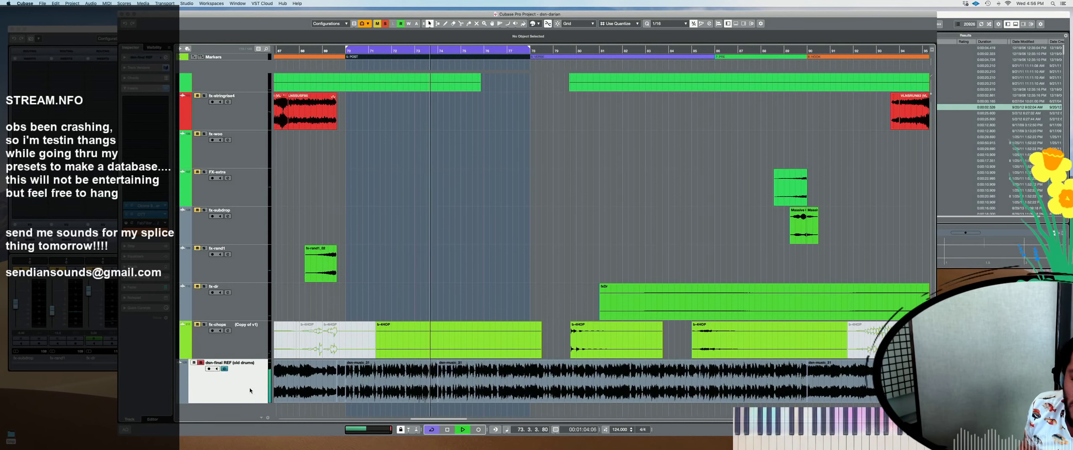
# Compare the FINAL and old drums versions of den-final REF during playback, ending on old drums, and unsolo the track
pyautogui.hotkey('ctrl', 'Up')
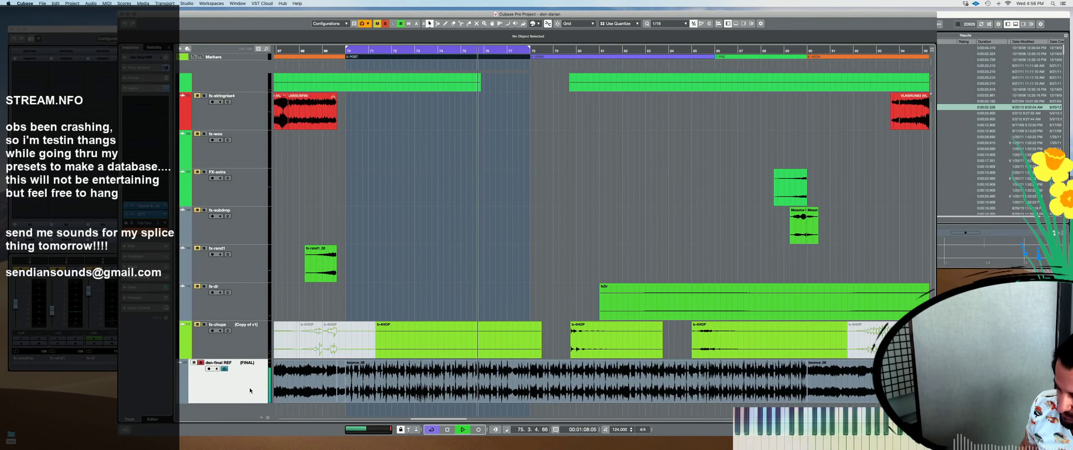
pyautogui.hotkey('ctrl', 'Down')
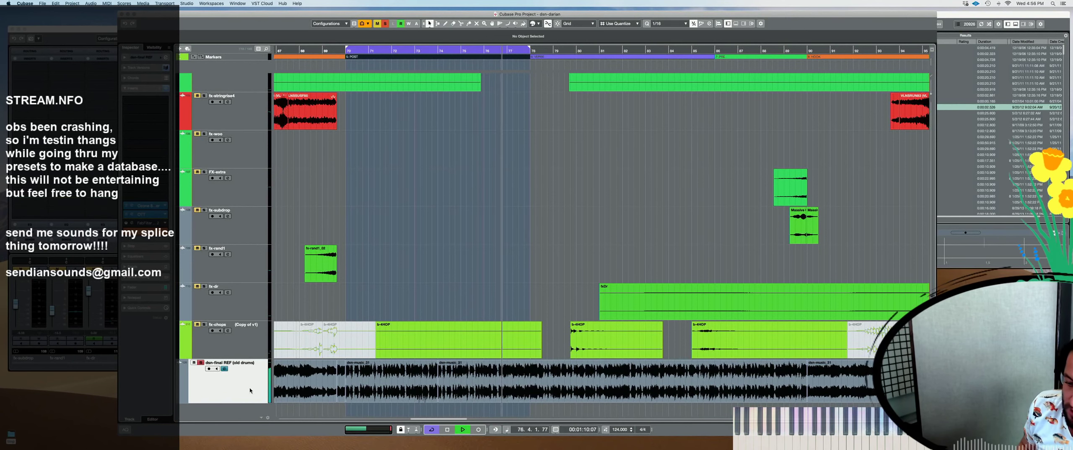
pyautogui.press('space')
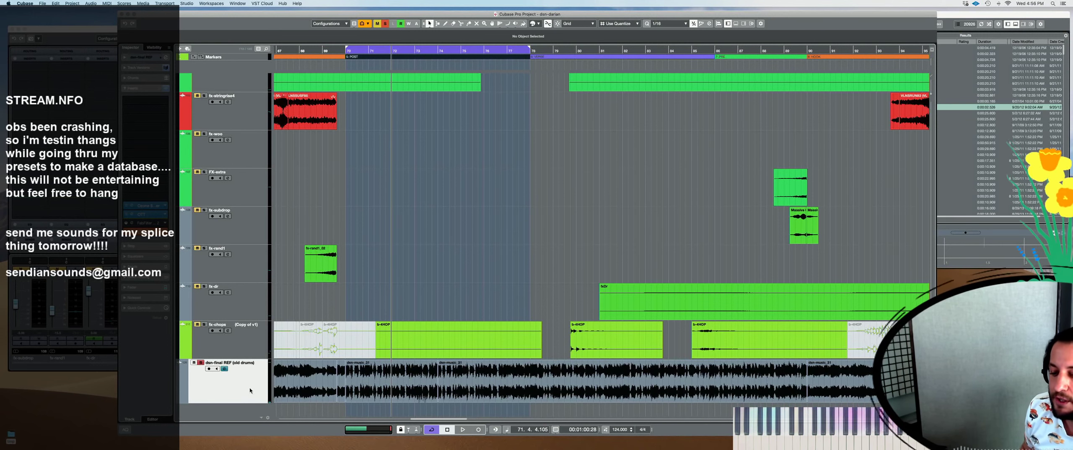
pyautogui.press('space')
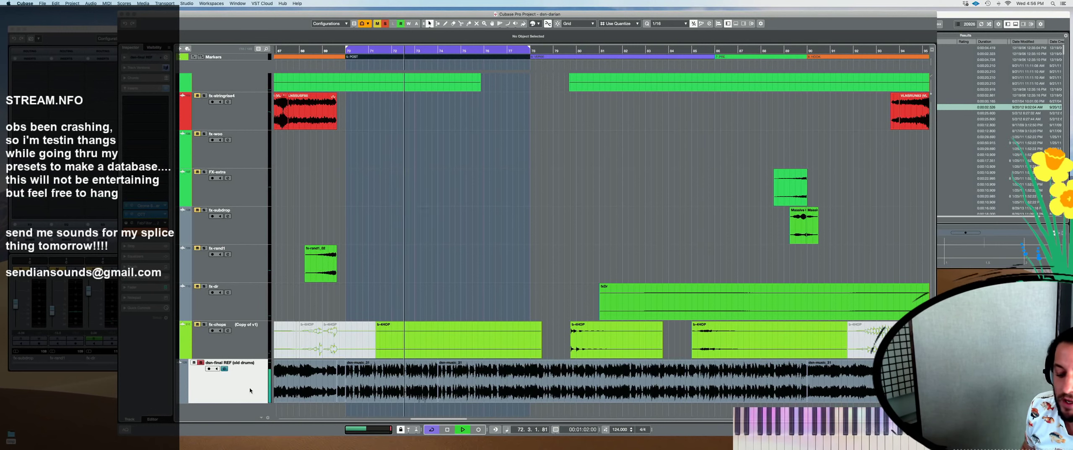
pyautogui.press('space')
pyautogui.press('s')
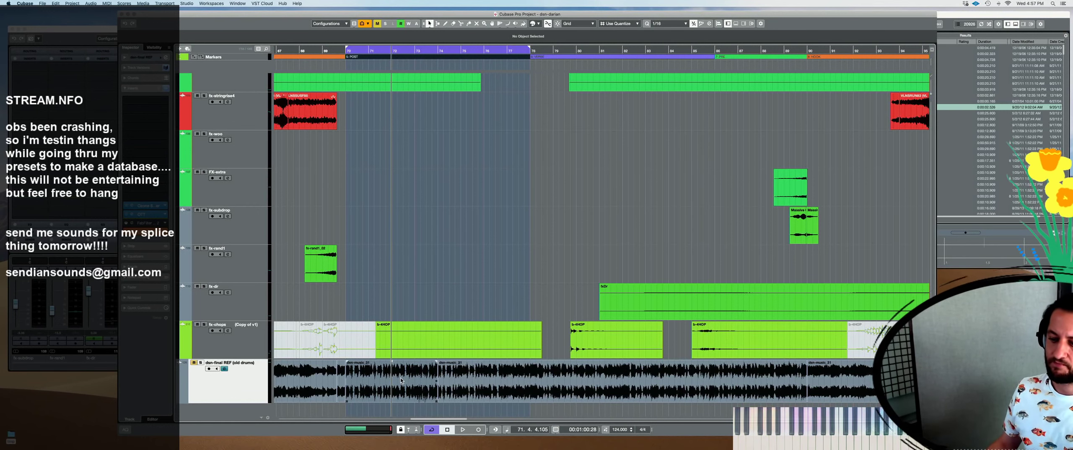
# Set the playback start at the beginning of bar 70 and solo the den-final REF track
pyautogui.press('g')
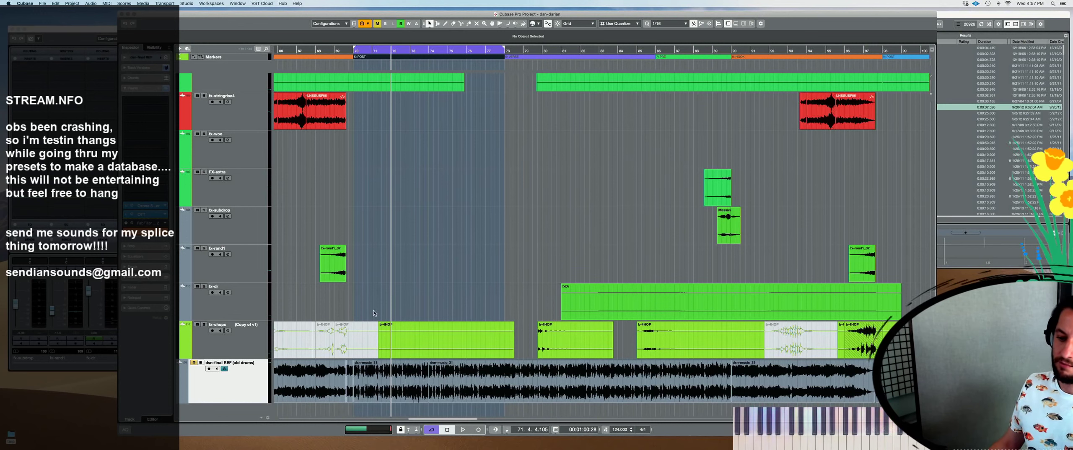
pyautogui.click(353, 188)
pyautogui.press('h')
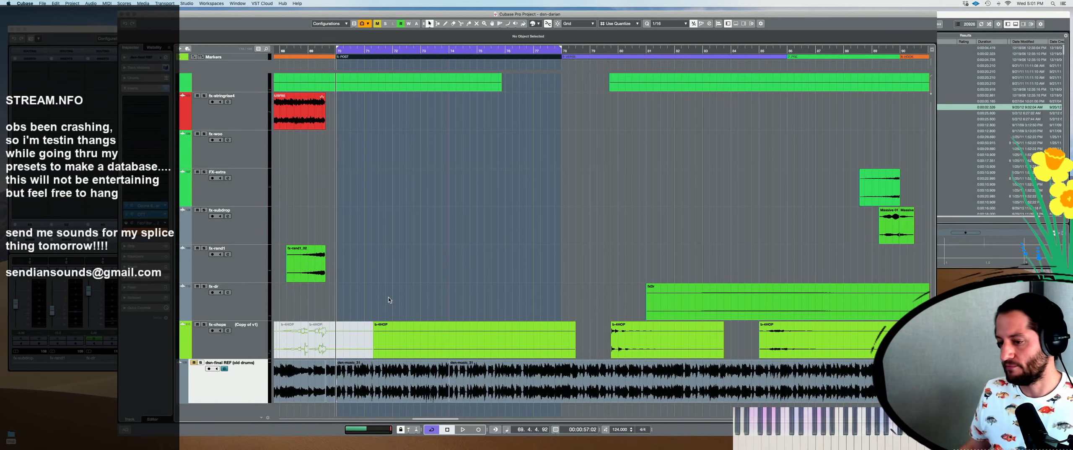
pyautogui.scroll(-5, 441, 265)
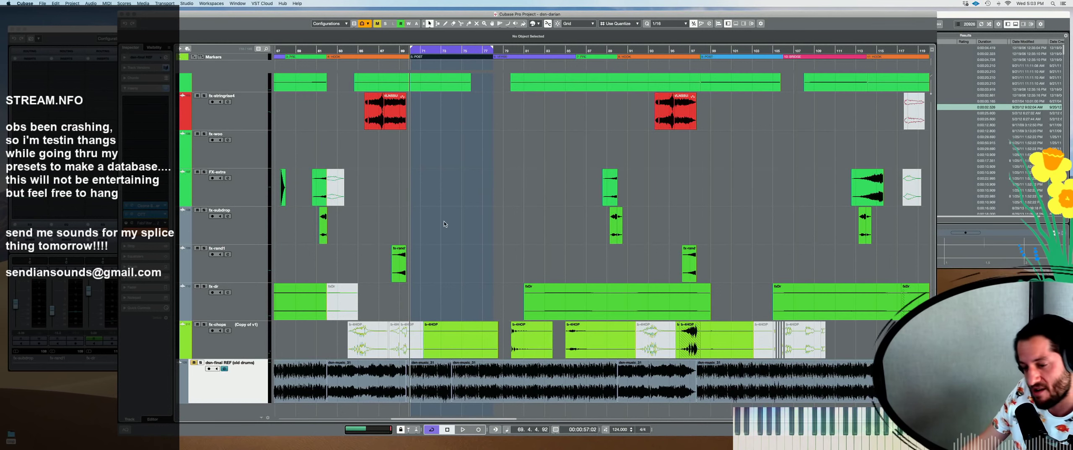
pyautogui.click(202, 362)
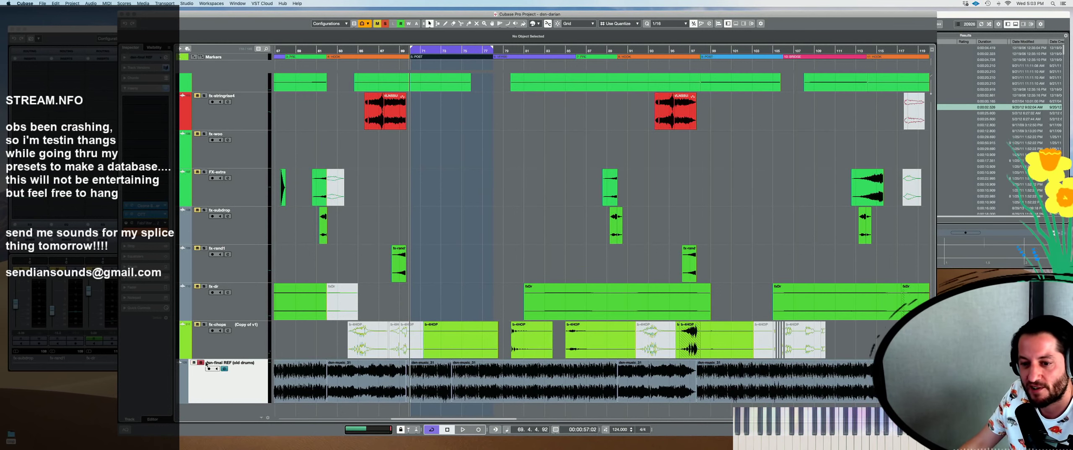
# Set the Universal Audio Thunderbolt buffer size to 1024 samples in Studio Setup and apply the change
pyautogui.click(149, 134)
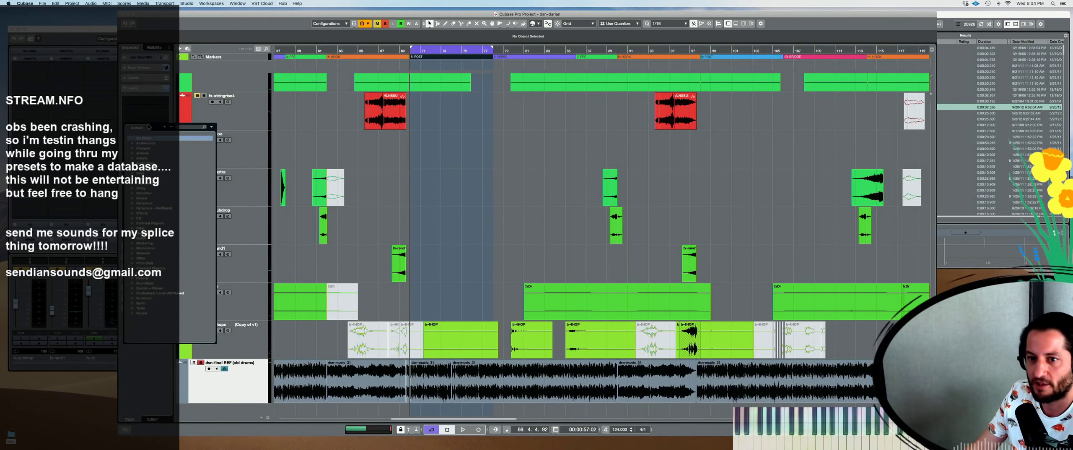
pyautogui.click(188, 3)
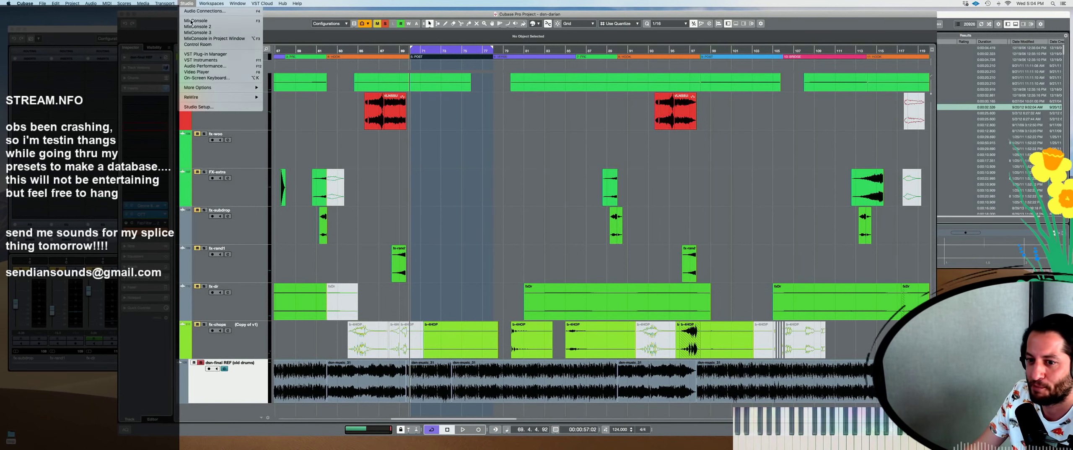
pyautogui.click(196, 107)
pyautogui.click(426, 79)
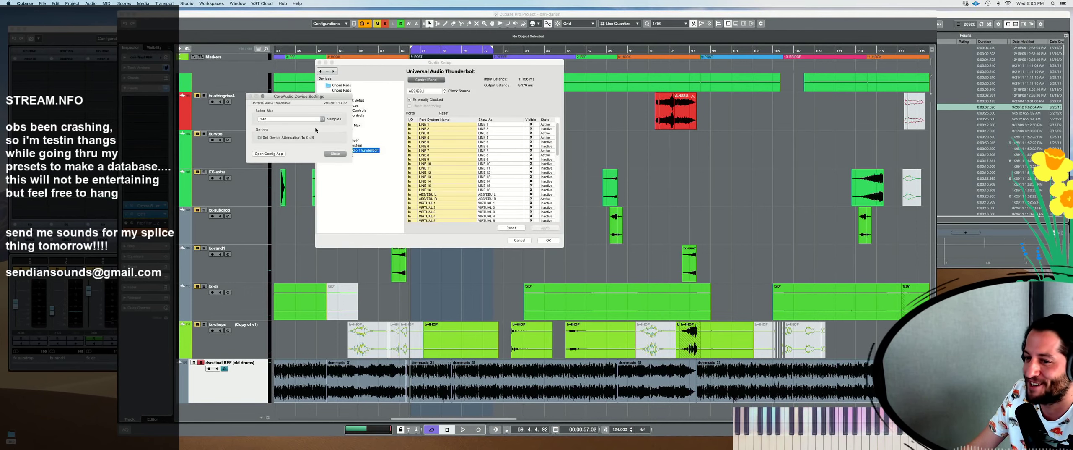
pyautogui.click(301, 119)
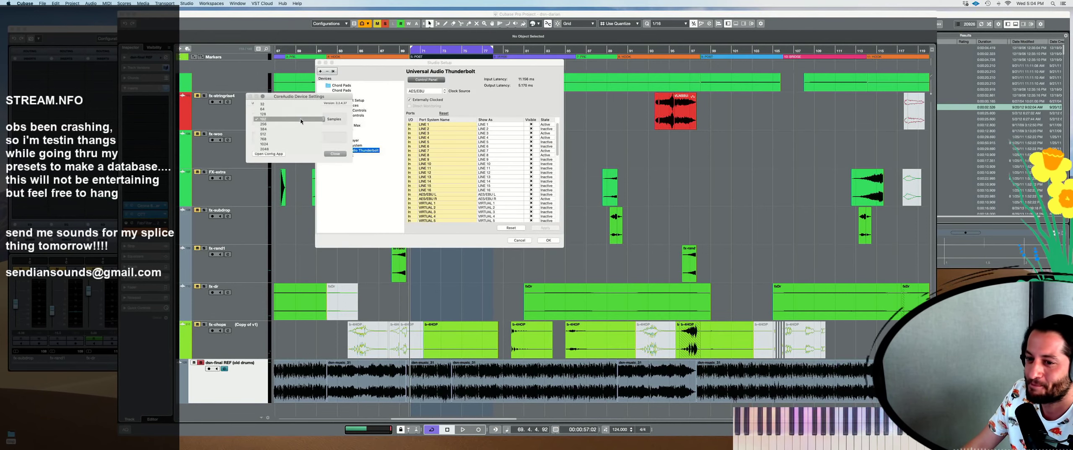
pyautogui.click(281, 143)
pyautogui.click(336, 154)
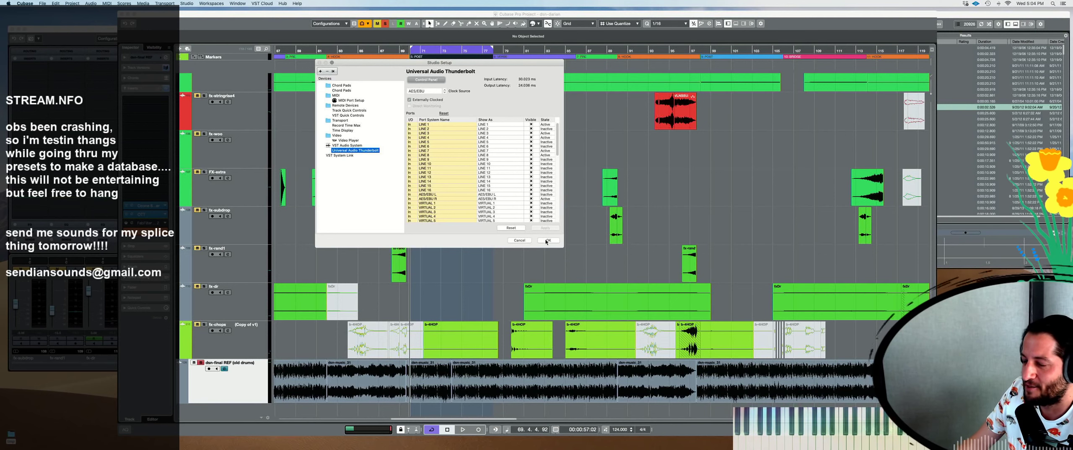
pyautogui.click(547, 240)
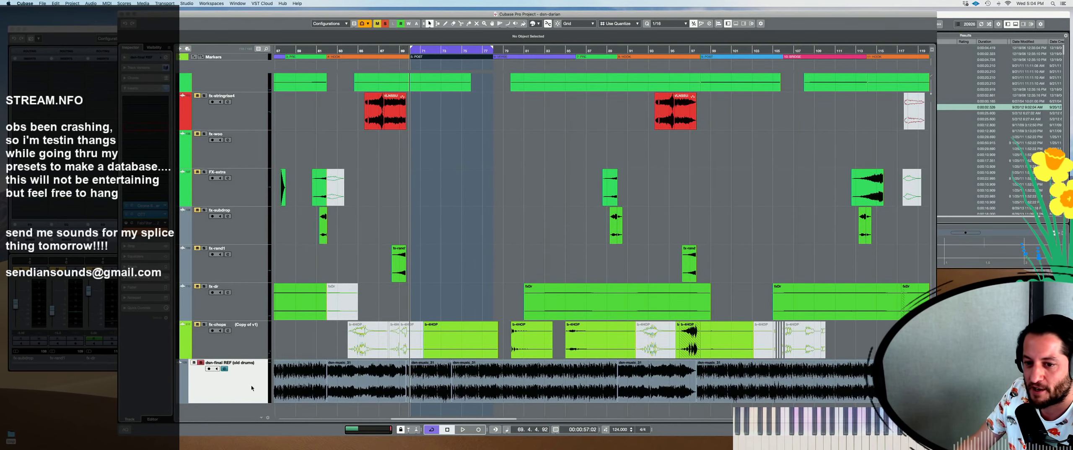
# Find the pitch effects by searching for "pitch" and insert PITCHMAP on the den-final REF track
pyautogui.click(147, 129)
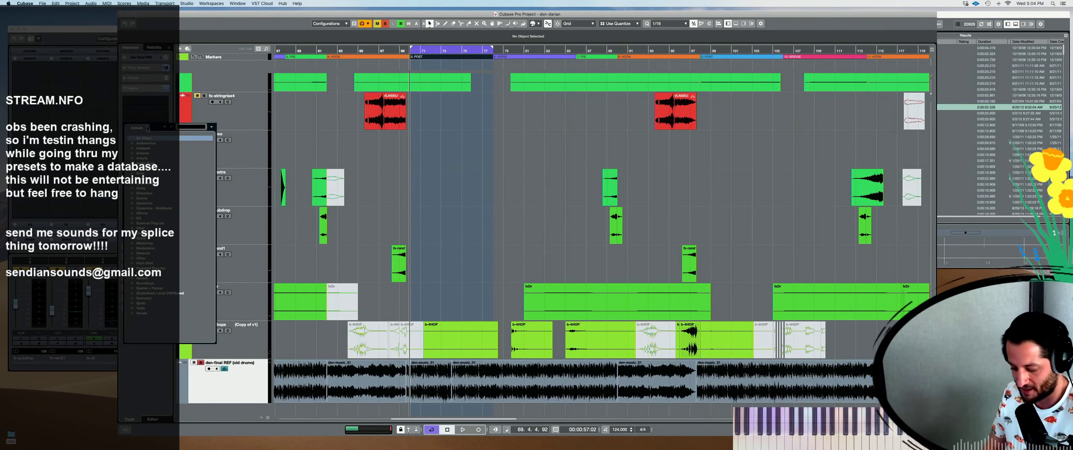
pyautogui.write('pitch')
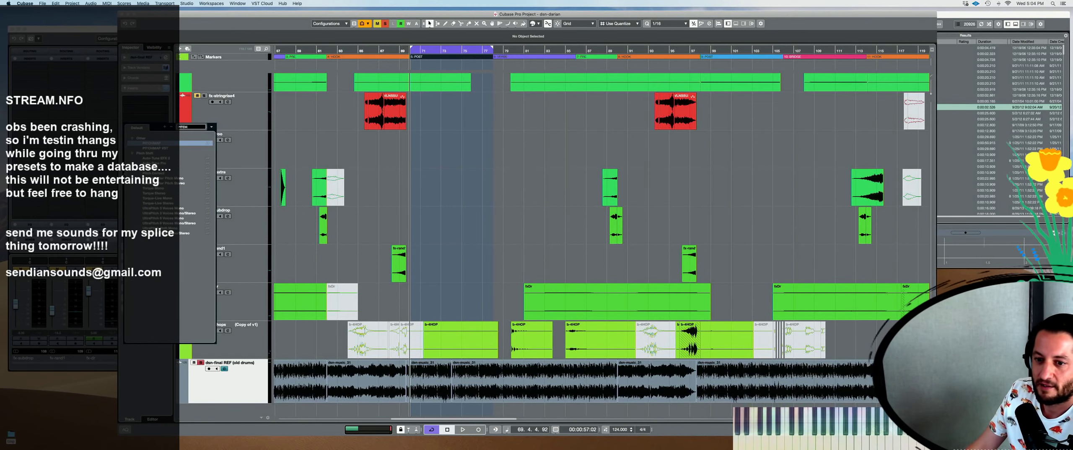
pyautogui.click(154, 143)
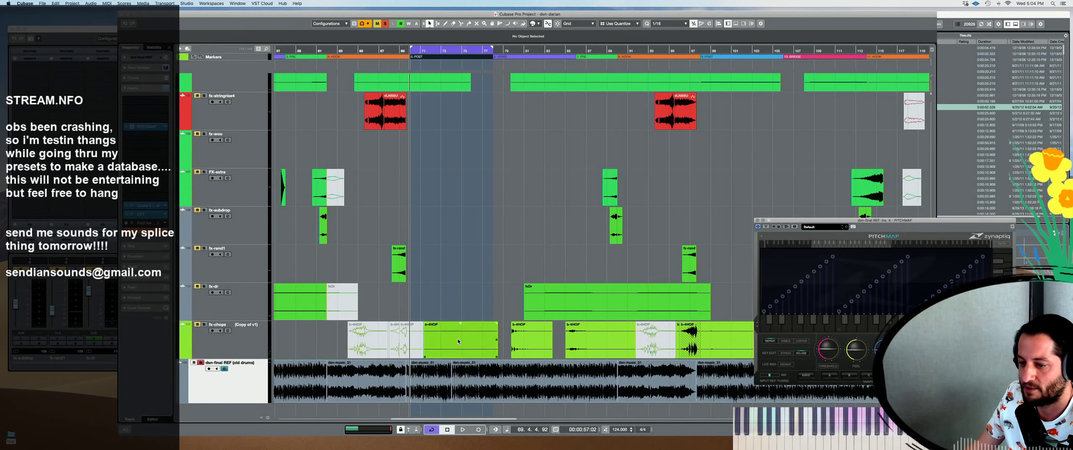
# Play den-final REF briefly through PITCHMAP and move the plug-in editor over the centre of the arrangement
pyautogui.press('space')
pyautogui.press('s')
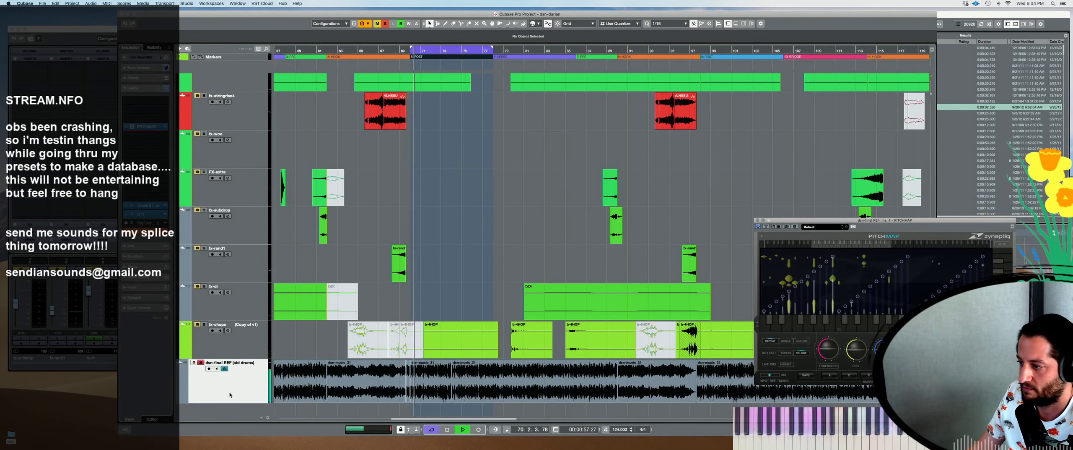
pyautogui.press('space')
pyautogui.moveTo(801, 223); pyautogui.dragTo(505, 102)
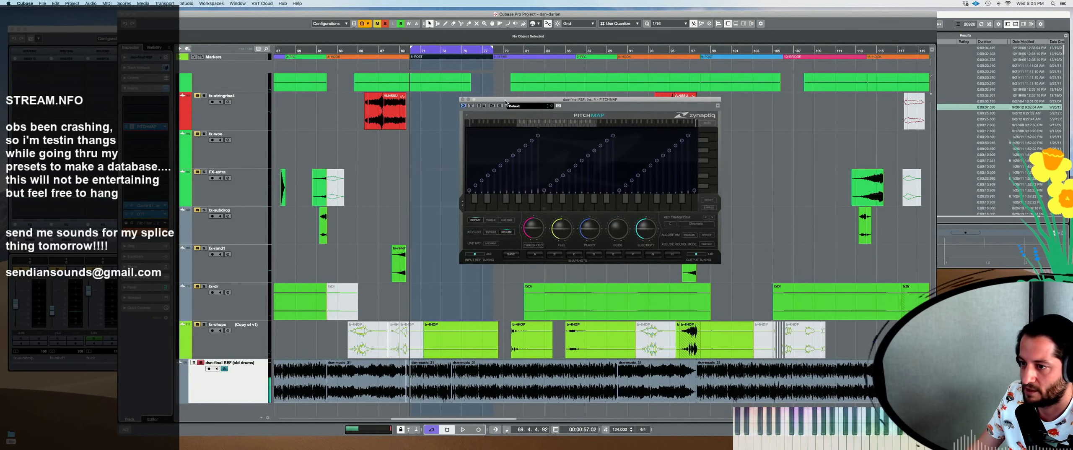
# Load the Suppress Pitched factory preset from PITCHMAP's Mixing group and audition it on the den-final REF track
pyautogui.click(467, 118)
pyautogui.moveTo(490, 118)
pyautogui.moveTo(574, 129)
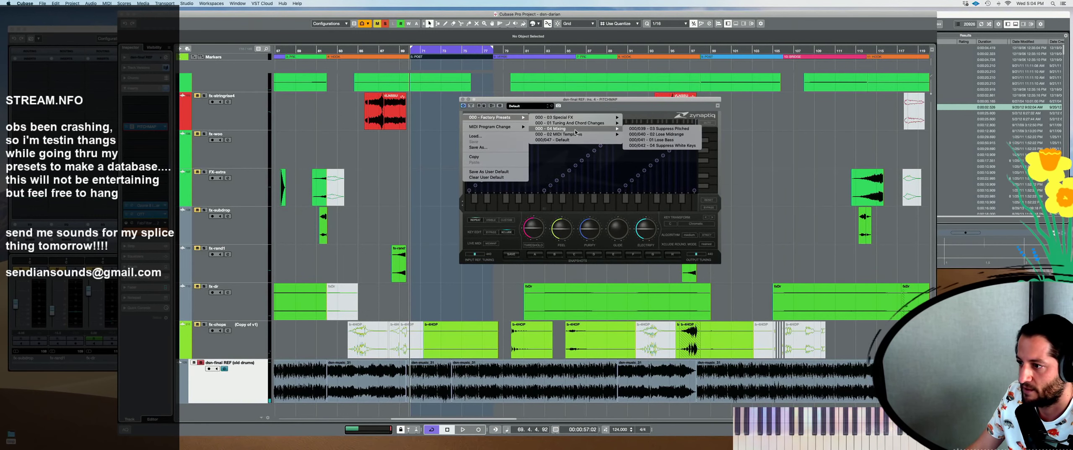
pyautogui.click(661, 130)
pyautogui.press('space')
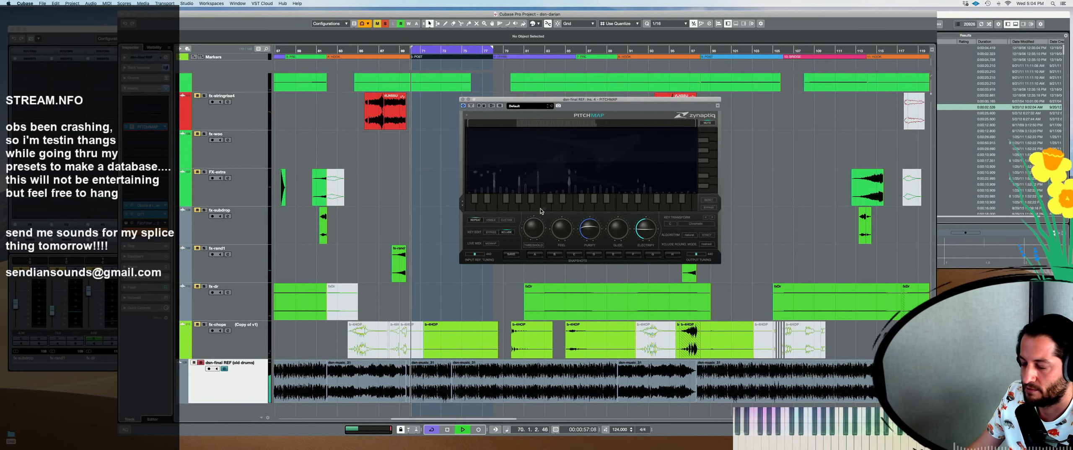
pyautogui.press('space')
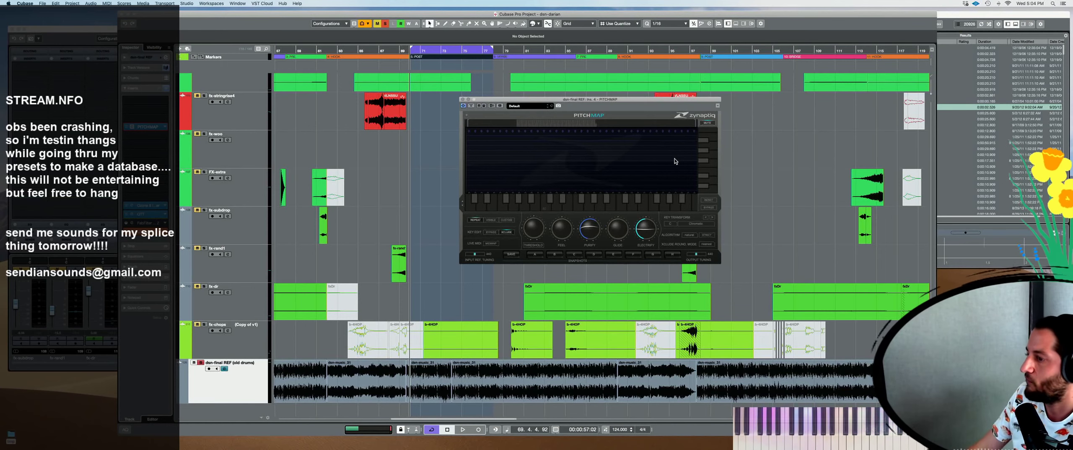
pyautogui.moveTo(610, 103); pyautogui.dragTo(512, 102)
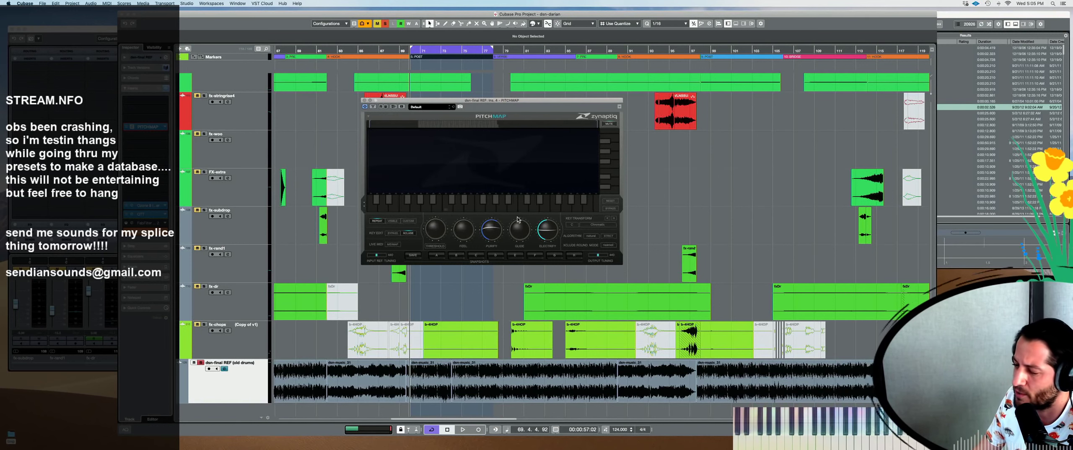
pyautogui.press('space')
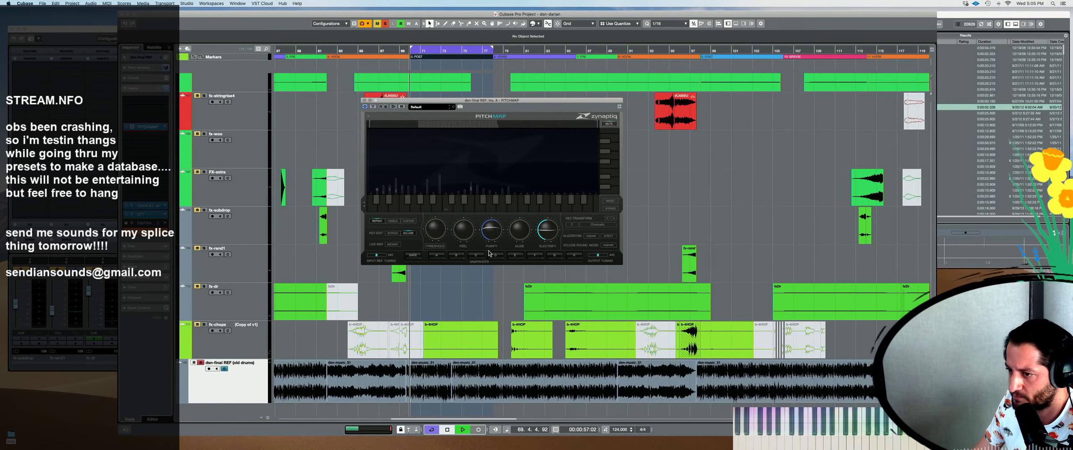
pyautogui.press('space')
# Load the Tighter Pitch factory preset from Tuning And Chord Changes and play the loop through it
pyautogui.click(367, 118)
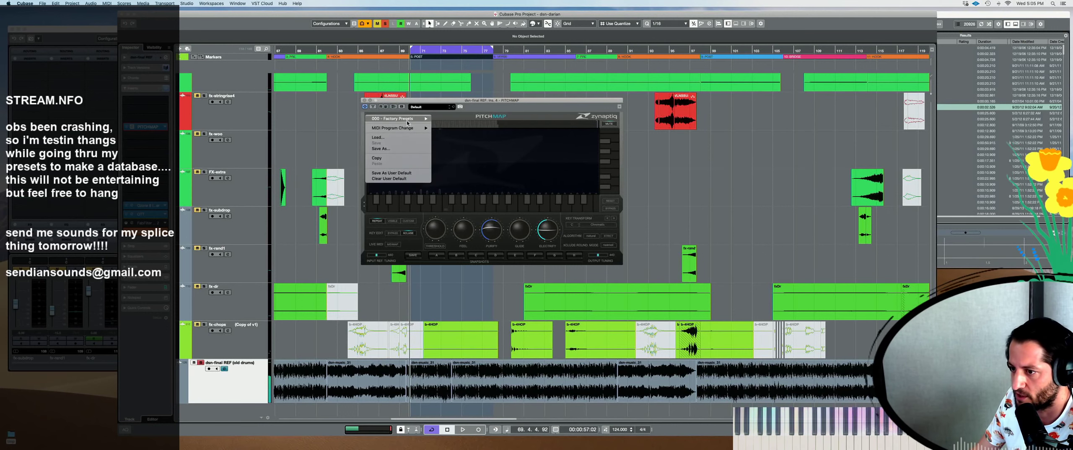
pyautogui.moveTo(398, 118)
pyautogui.moveTo(490, 136)
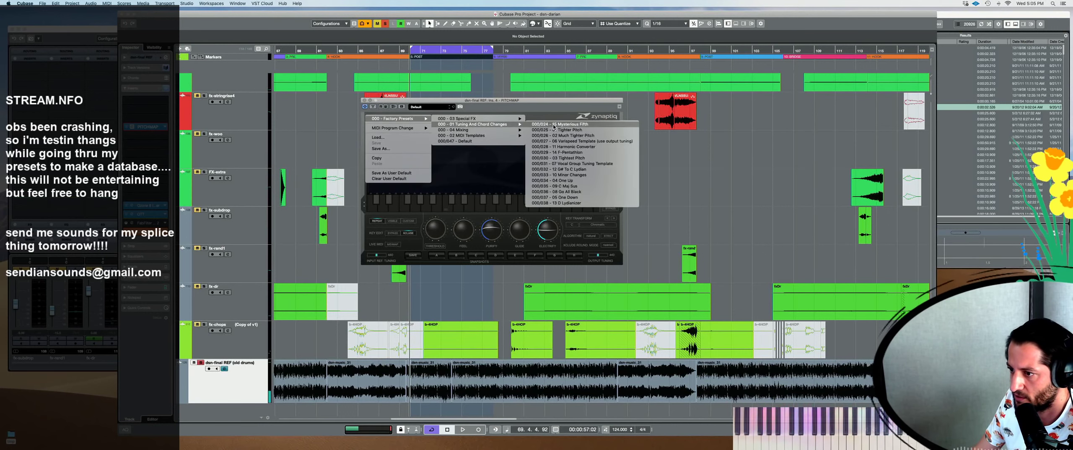
pyautogui.click(555, 130)
pyautogui.press('space')
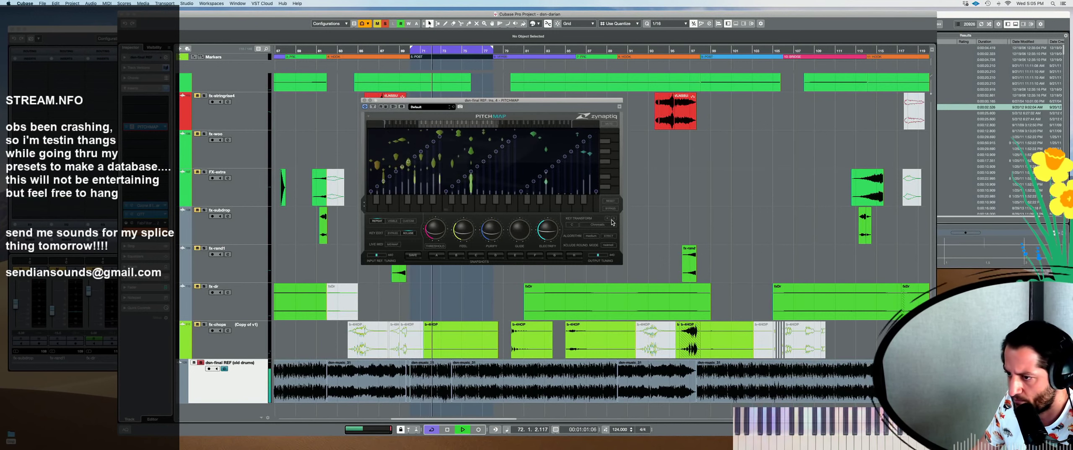
pyautogui.press('space')
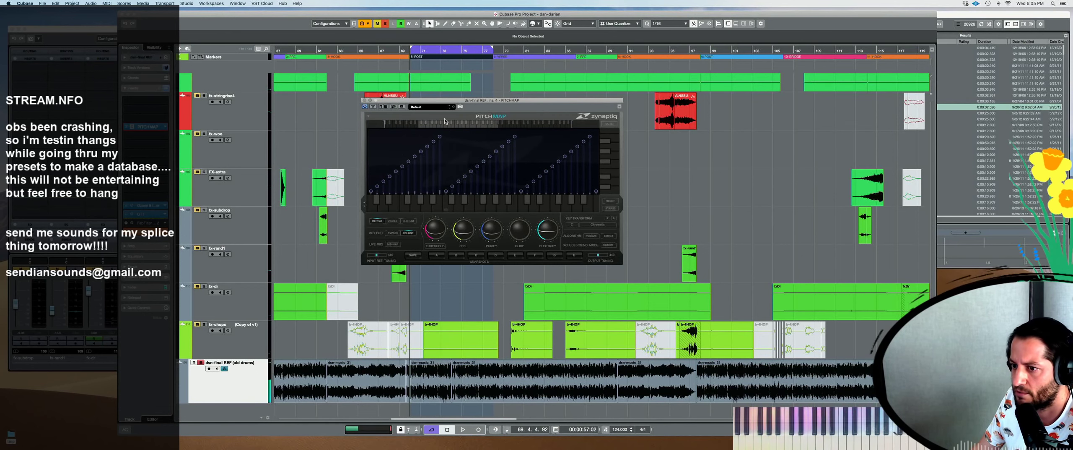
# Open the preset browser and audition the Octave Down-Esque and Circle Of Fifths Resonator presets during playback
pyautogui.click(371, 115)
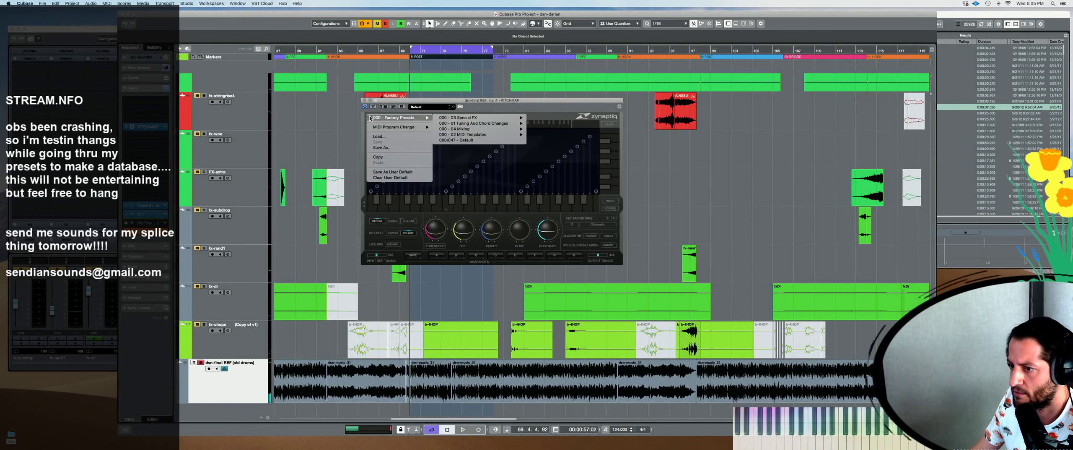
pyautogui.click(428, 107)
pyautogui.click(428, 107)
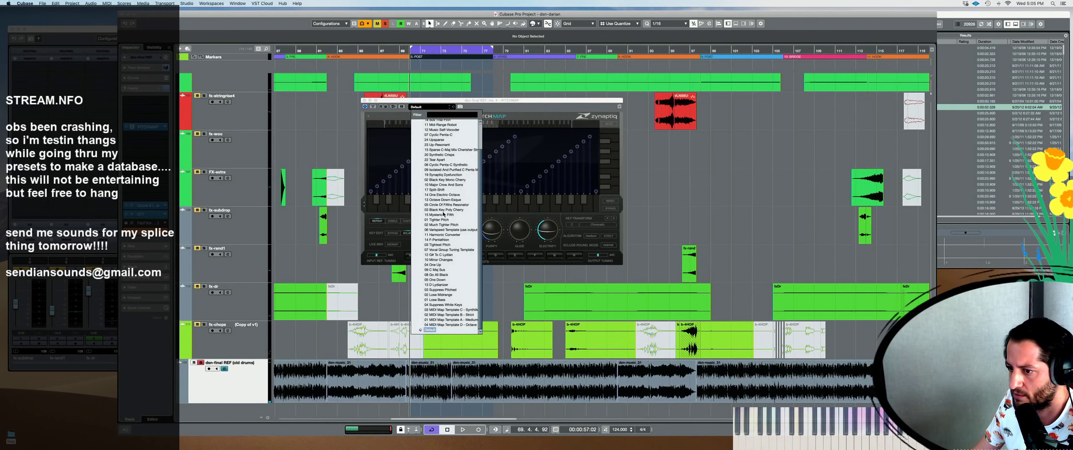
pyautogui.click(506, 112)
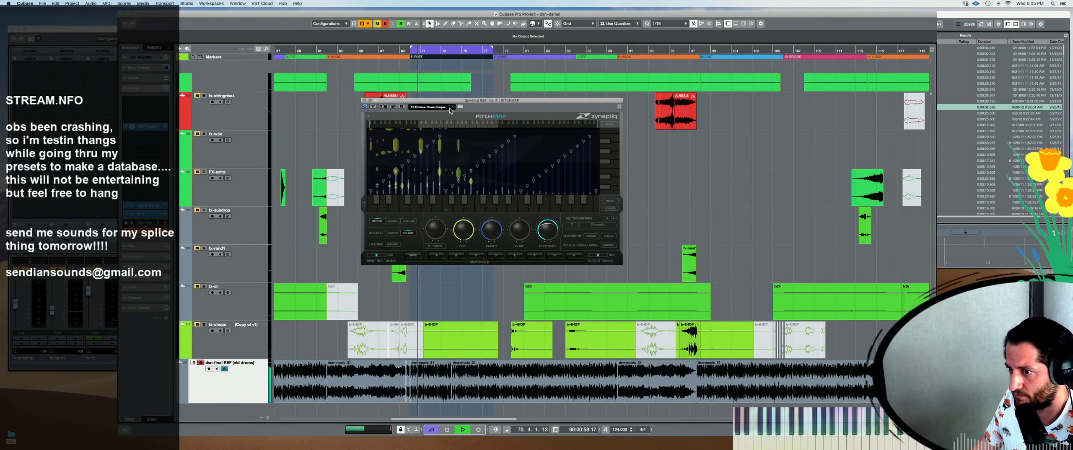
pyautogui.click(450, 108)
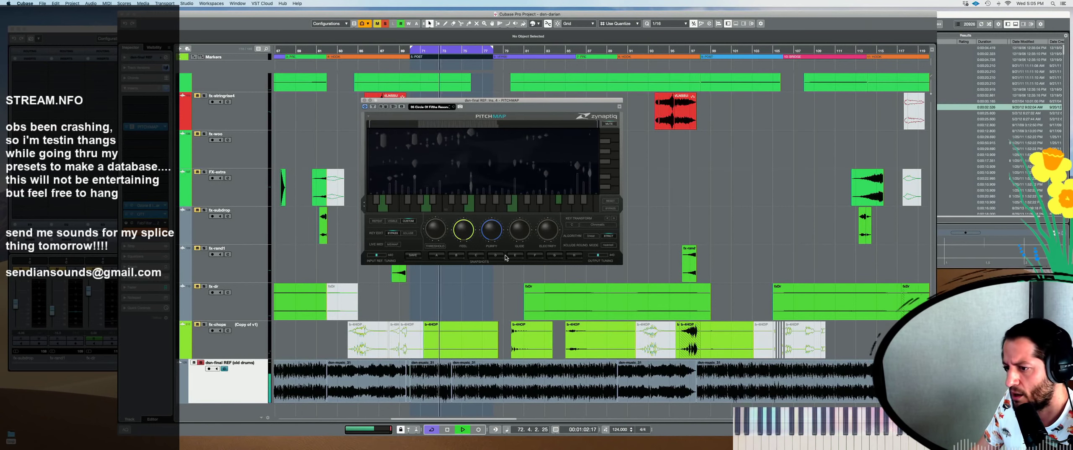
# Raise PITCHMAP's Glide and reduce its Feel while listening to the loop, and stop playback
pyautogui.moveTo(517, 239); pyautogui.dragTo(554, 239)
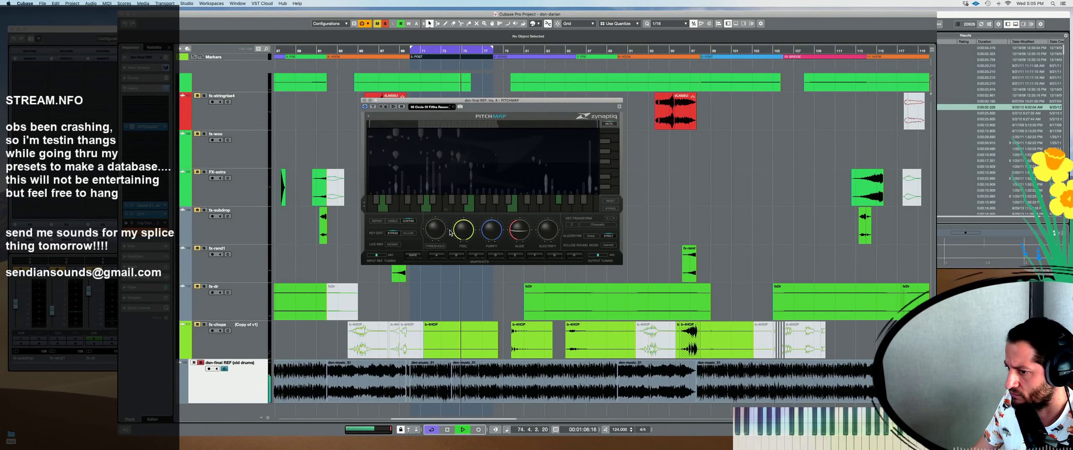
pyautogui.moveTo(438, 236); pyautogui.dragTo(440, 232)
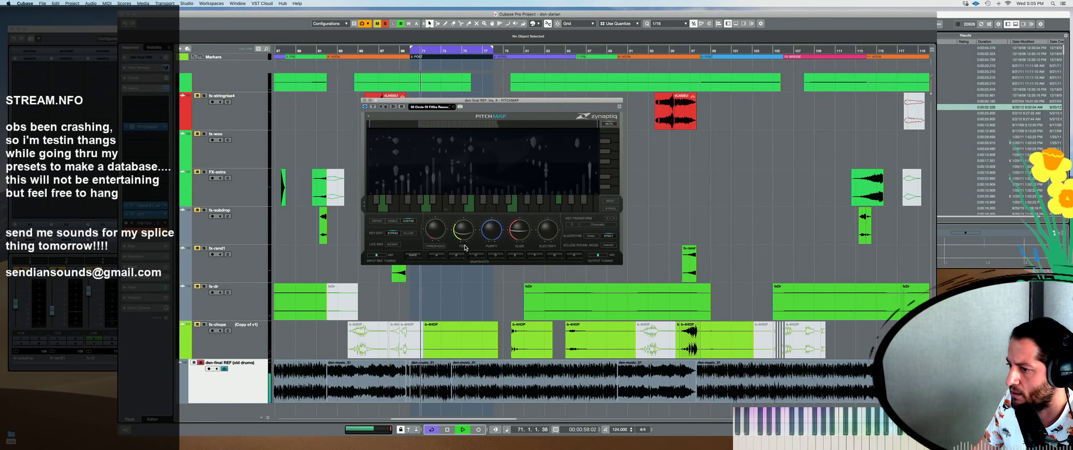
pyautogui.press('space')
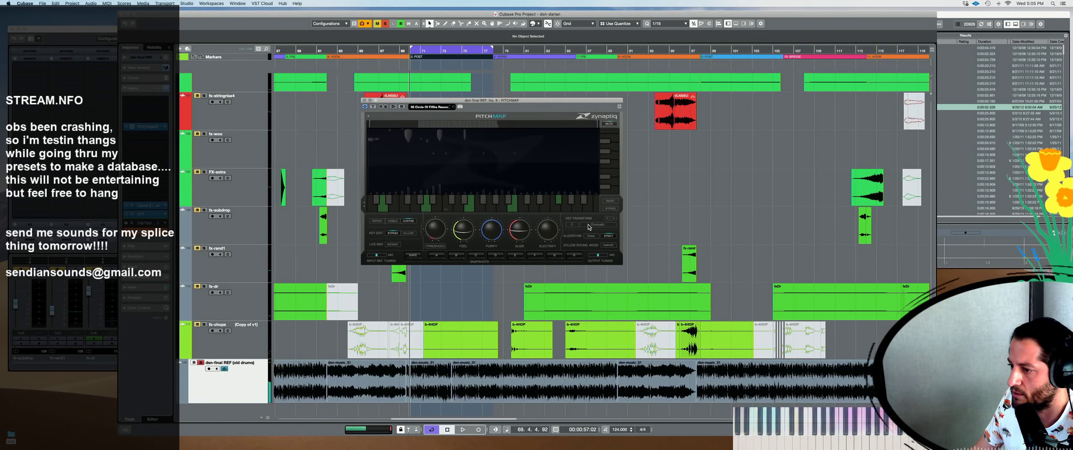
# Change PITCHMAP's key transform setting and compare the medium and linear algorithm options during playback, ending on linear
pyautogui.click(589, 226)
pyautogui.click(613, 231)
pyautogui.press('space')
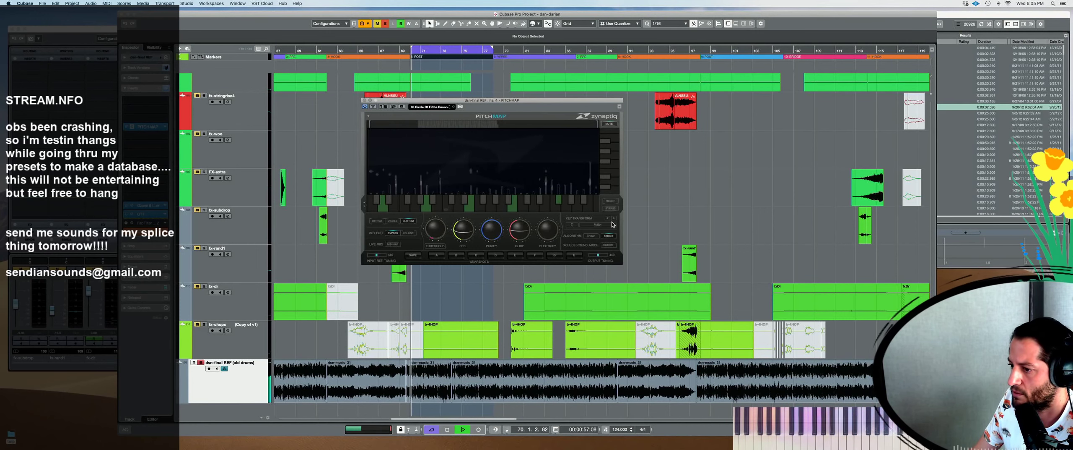
pyautogui.click(592, 236)
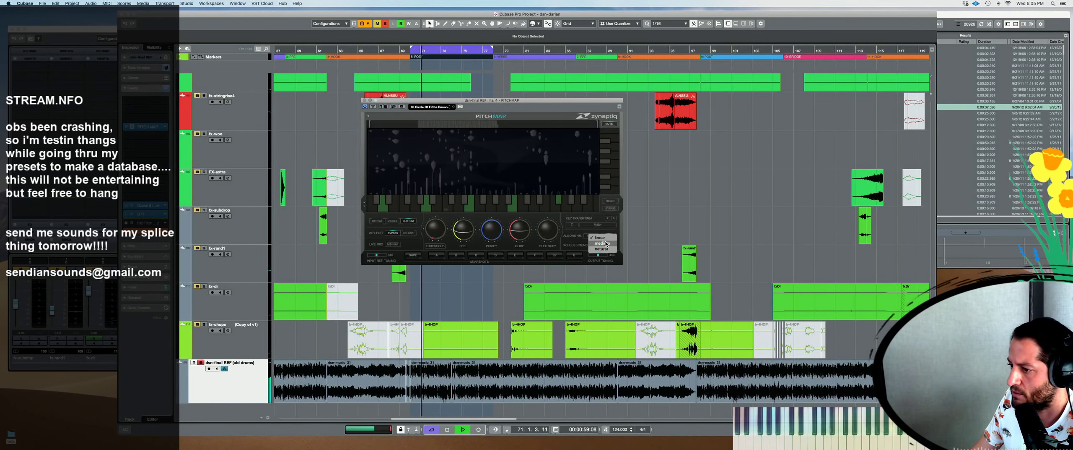
pyautogui.click(606, 244)
pyautogui.click(592, 236)
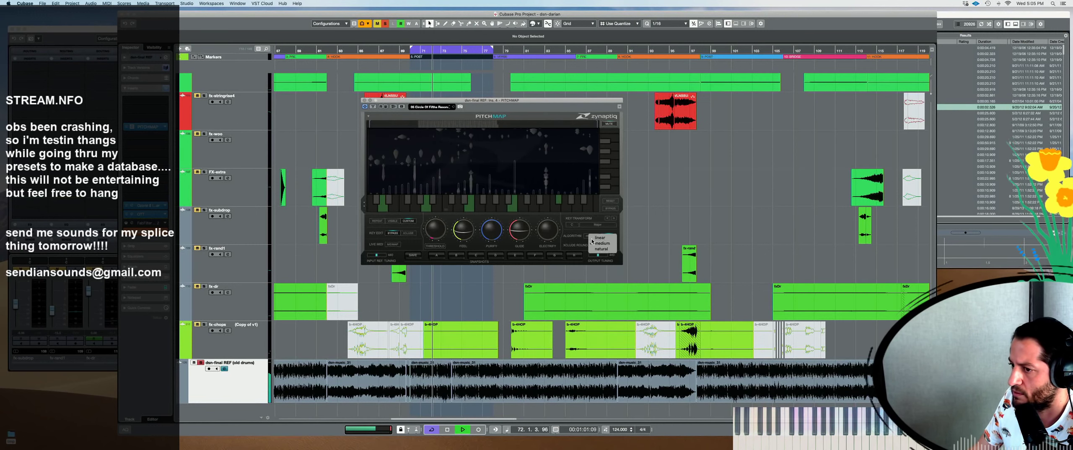
pyautogui.click(598, 237)
pyautogui.press('space')
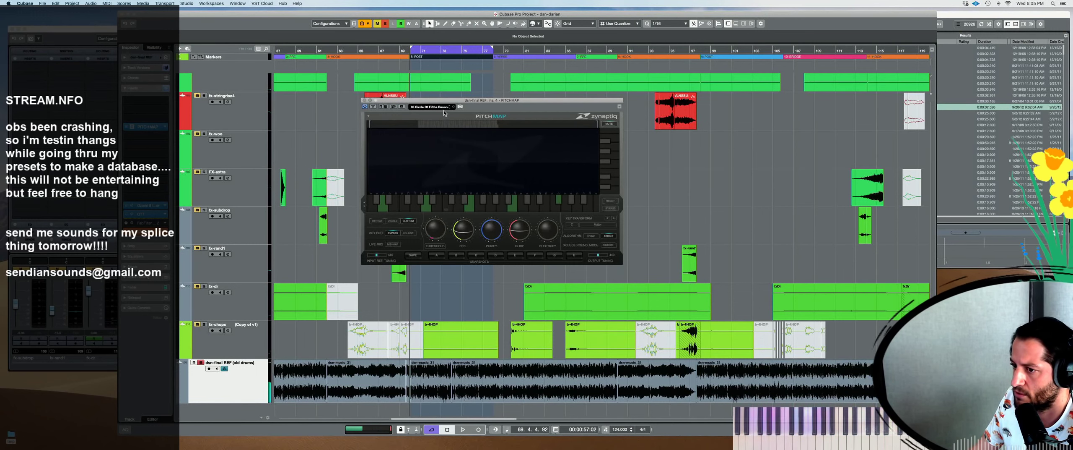
# Step through the PITCHMAP presets from Black Key Poly Cherry to Vocal Group Tuning Template while the loop plays
pyautogui.click(449, 109)
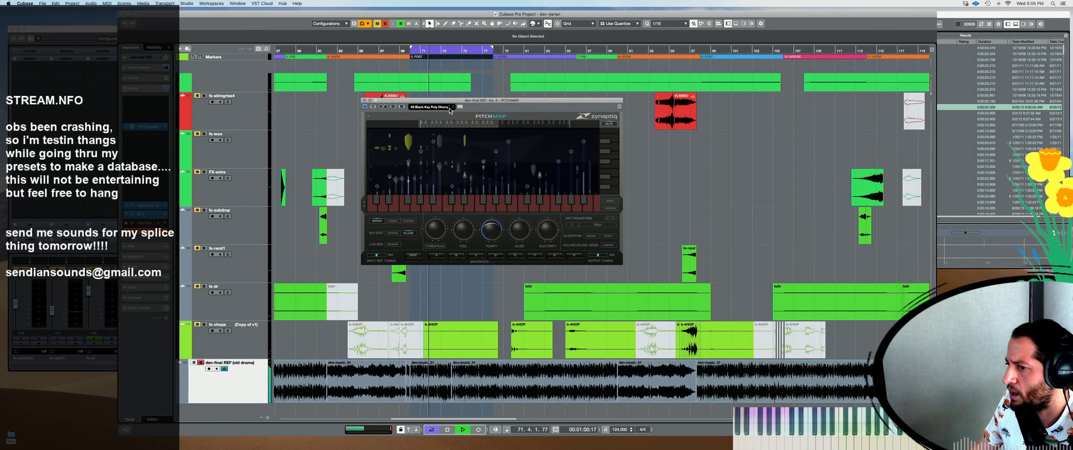
pyautogui.click(449, 109)
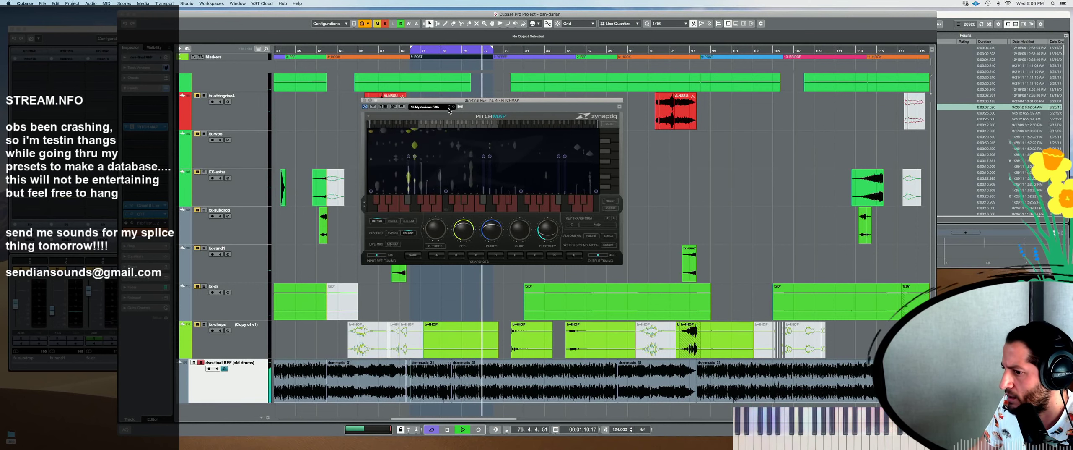
pyautogui.click(448, 108)
pyautogui.click(448, 108)
pyautogui.click(449, 108)
pyautogui.click(448, 109)
pyautogui.click(449, 108)
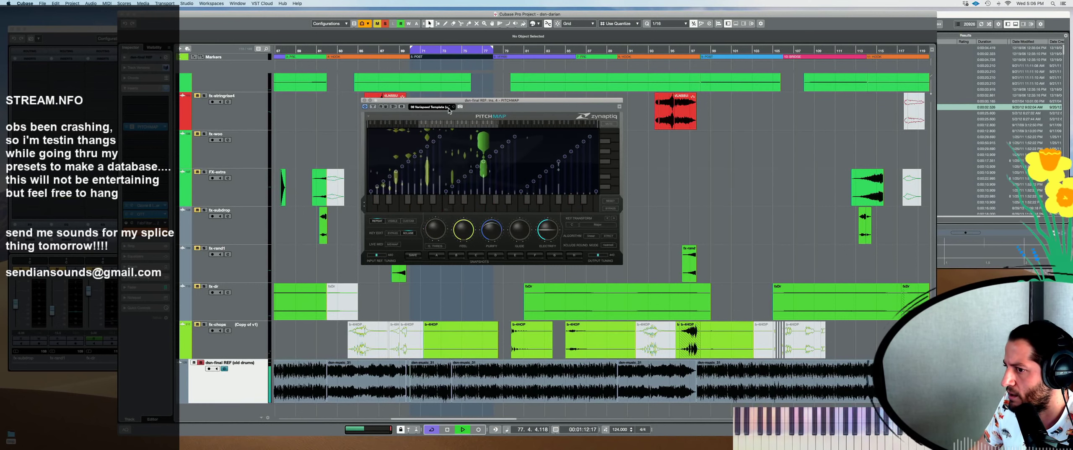
pyautogui.click(448, 108)
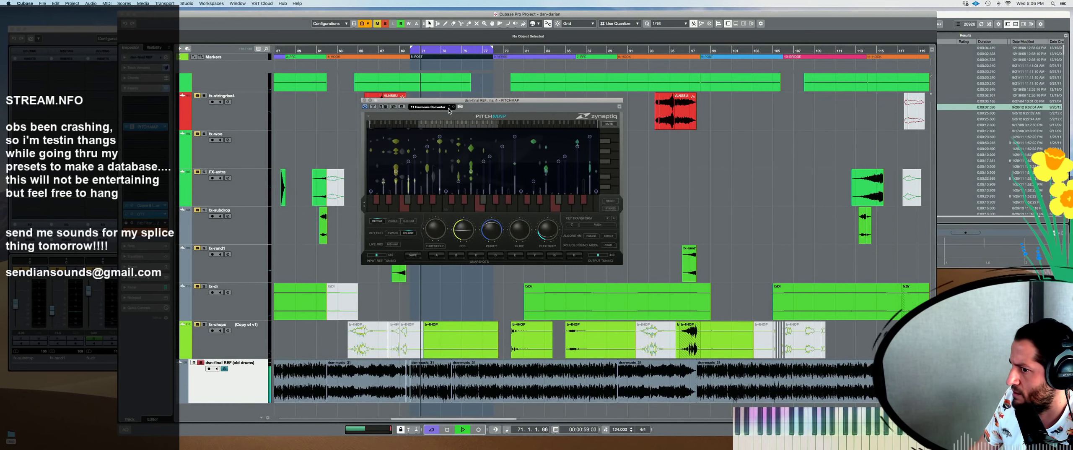
pyautogui.click(449, 109)
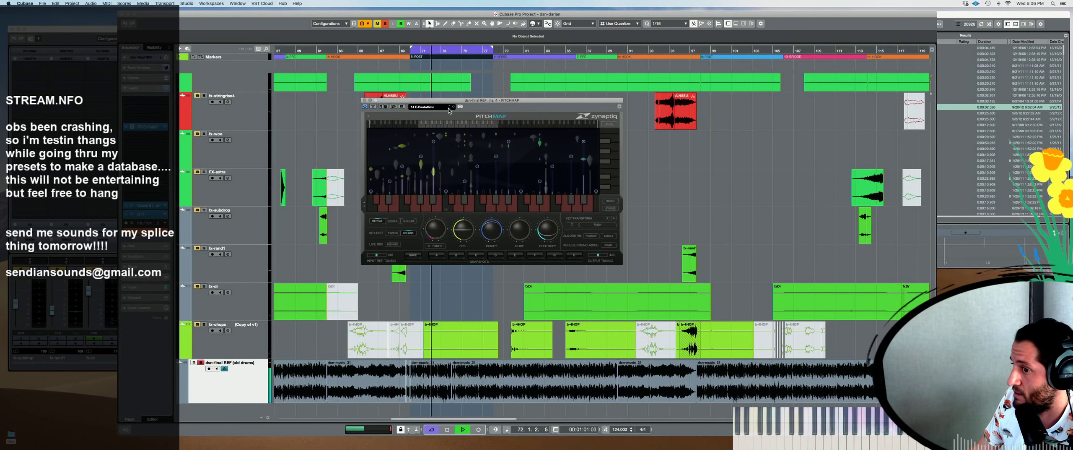
pyautogui.click(449, 108)
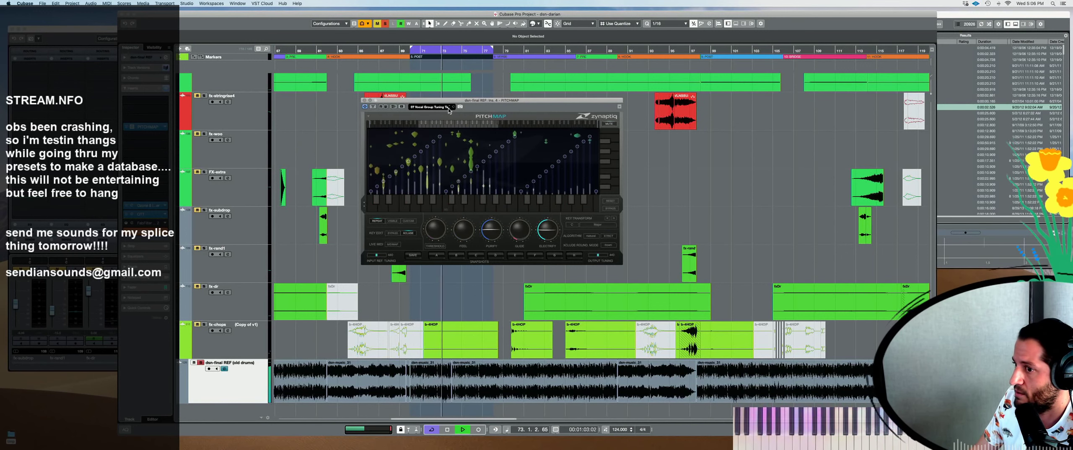
pyautogui.press('space')
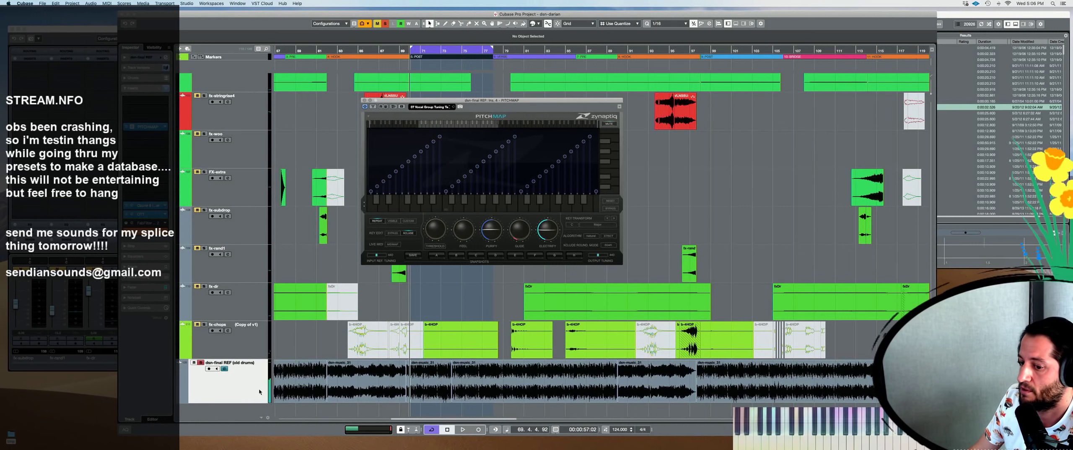
# Add one MIDI track below the den-final REF track
pyautogui.rightClick(260, 391)
pyautogui.moveTo(319, 391)
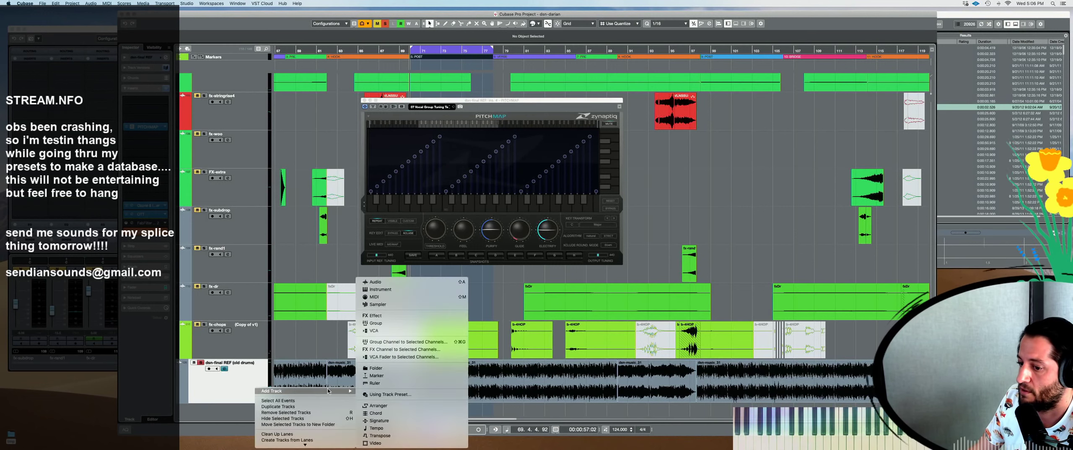
pyautogui.click(406, 297)
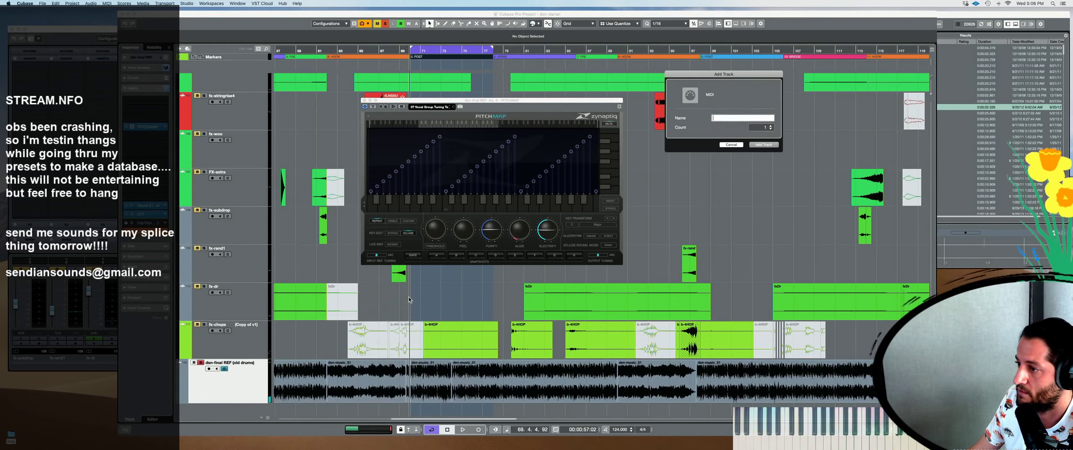
pyautogui.click(764, 144)
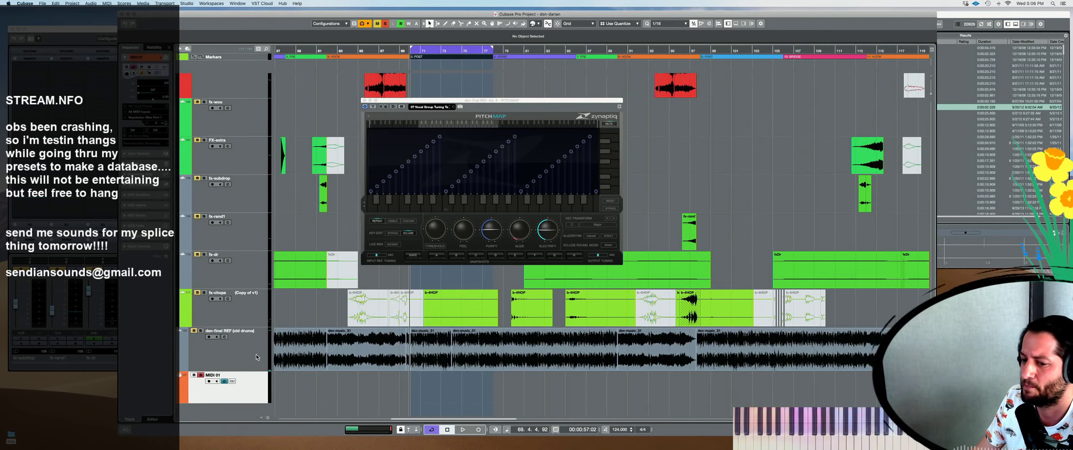
# Select den-final REF together with MIDI 01 and play the loop briefly through PITCHMAP
pyautogui.press('space')
pyautogui.click(257, 354)
pyautogui.click(252, 373)
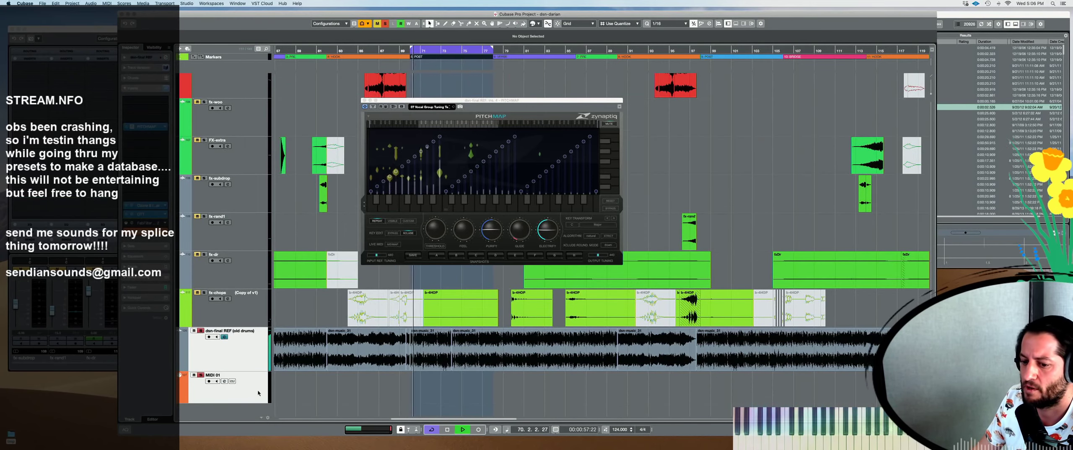
pyautogui.press('space')
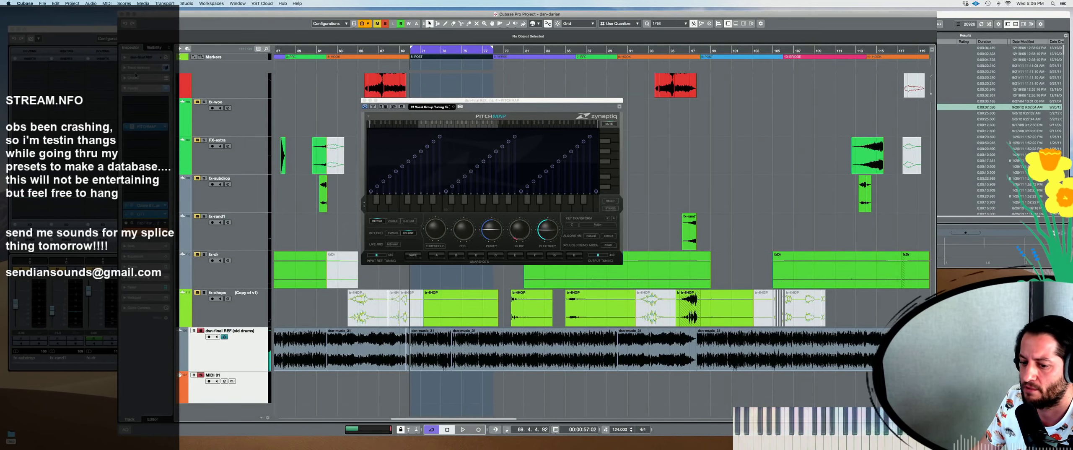
# Route the MIDI 01 track's output to PITCHMAP's MIDI input and enable monitoring on the track
pyautogui.click(250, 399)
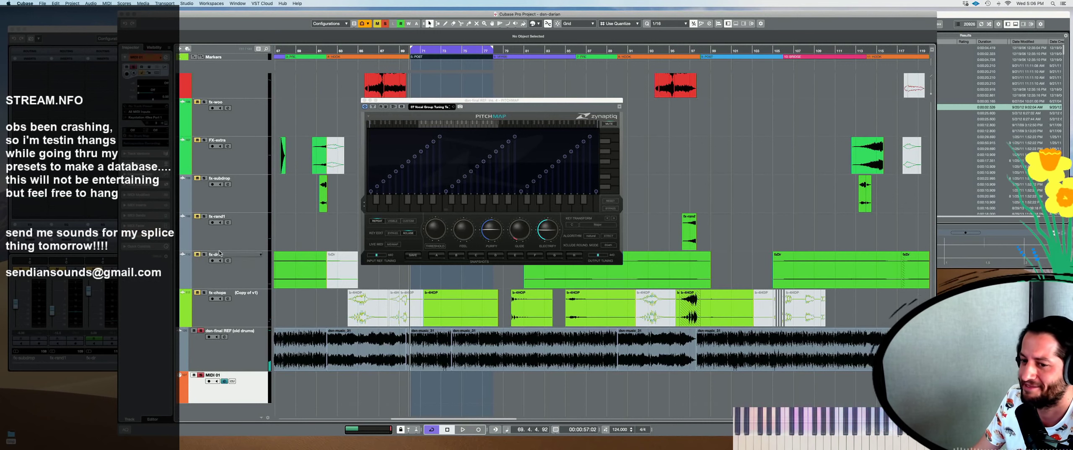
pyautogui.click(157, 125)
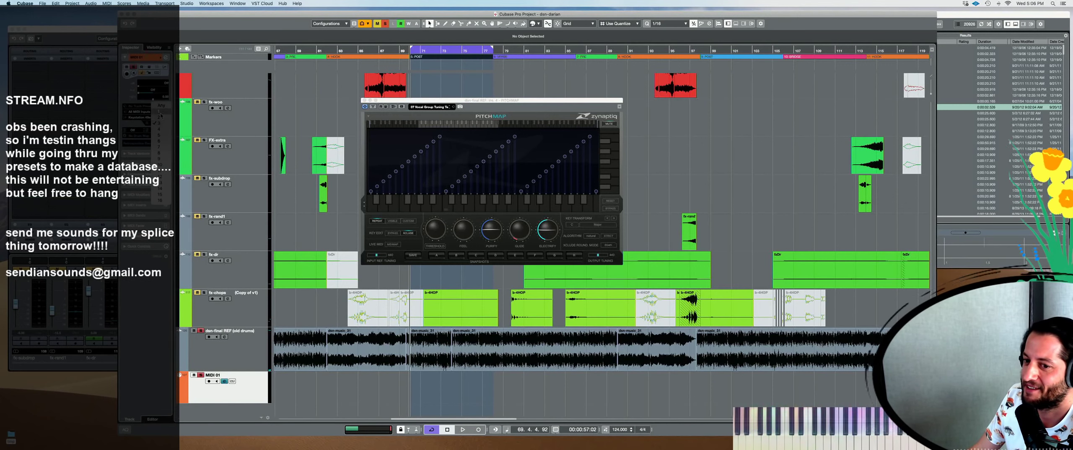
pyautogui.click(159, 113)
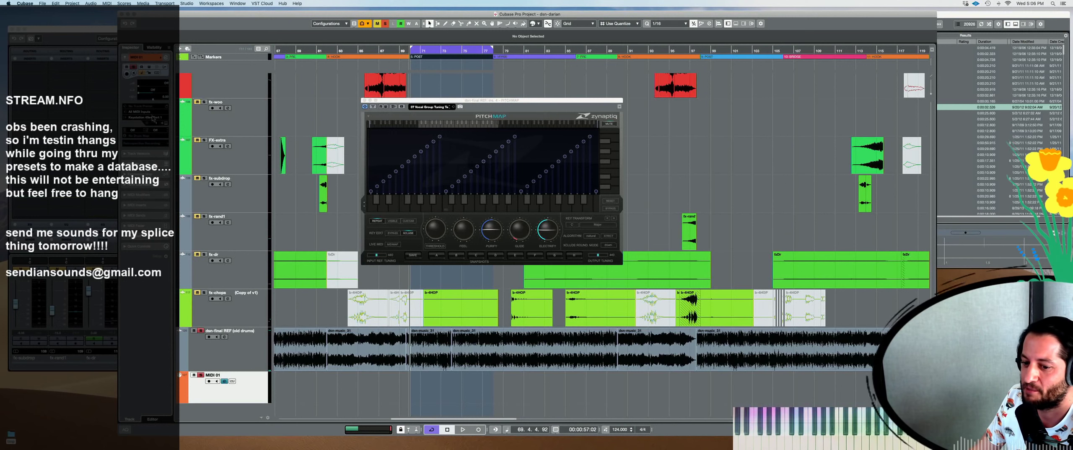
pyautogui.click(153, 118)
pyautogui.write('PITCH')
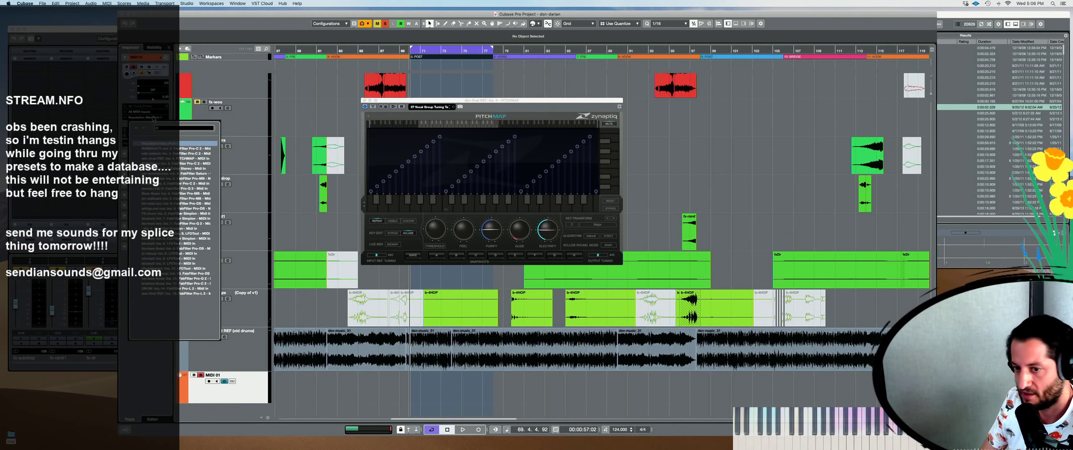
pyautogui.click(185, 143)
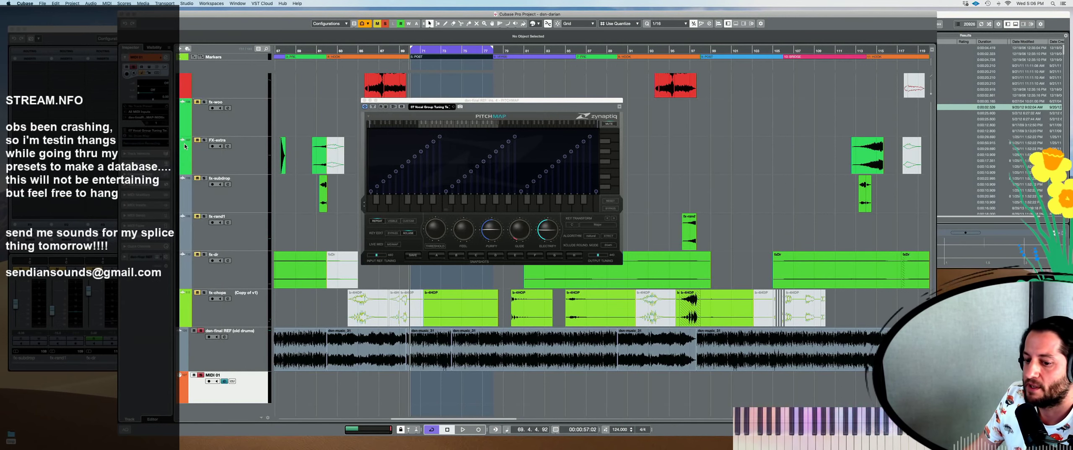
pyautogui.click(217, 381)
# Load the factory preset MIDI Map Template B - Strict in PITCHMAP and play the loop with MIDI control
pyautogui.click(367, 119)
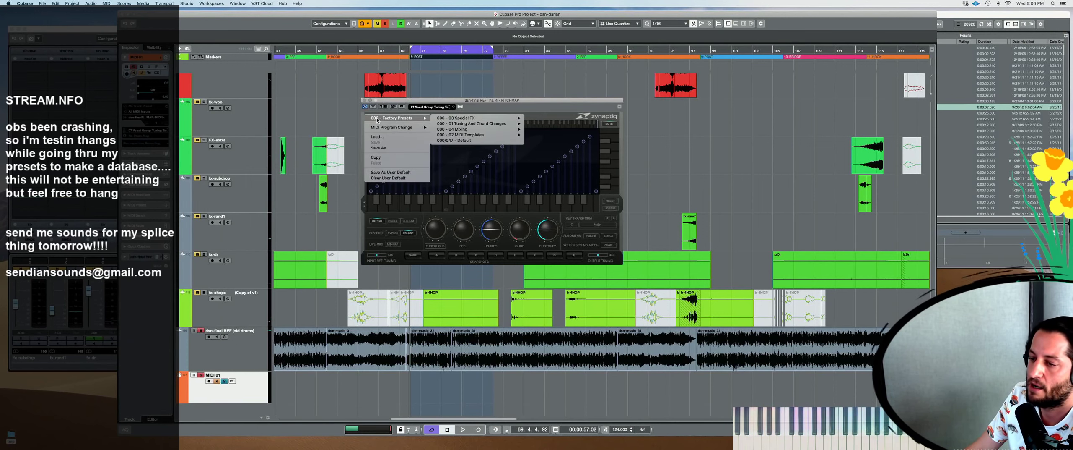
pyautogui.moveTo(420, 118)
pyautogui.moveTo(510, 136)
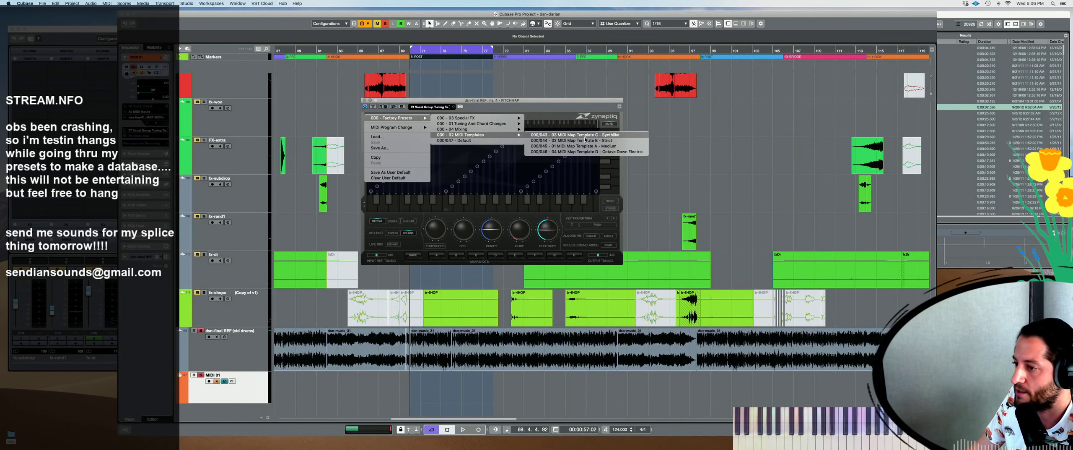
pyautogui.click(585, 141)
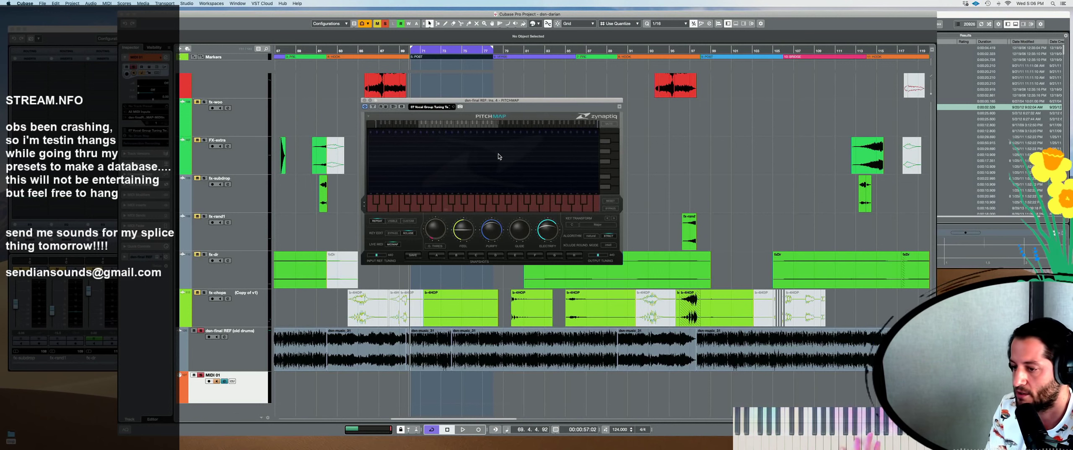
pyautogui.press('space')
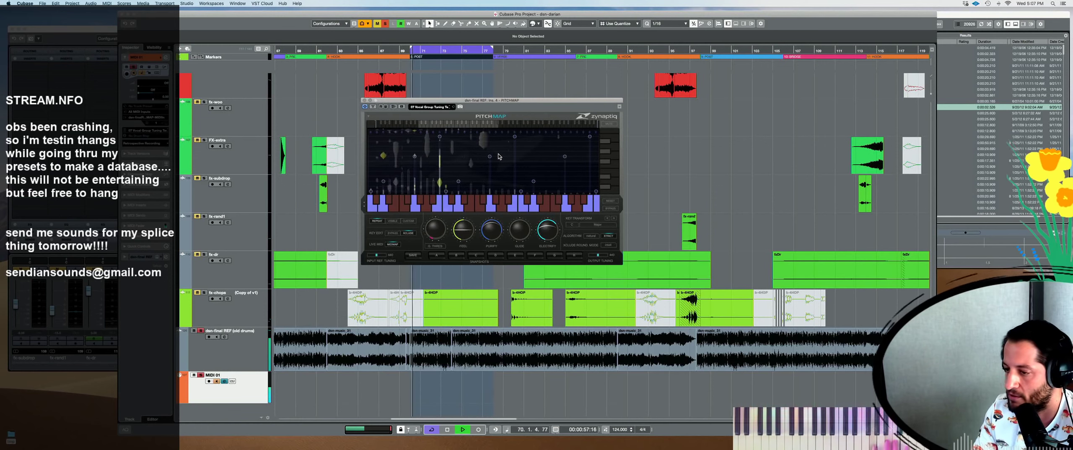
pyautogui.press('space')
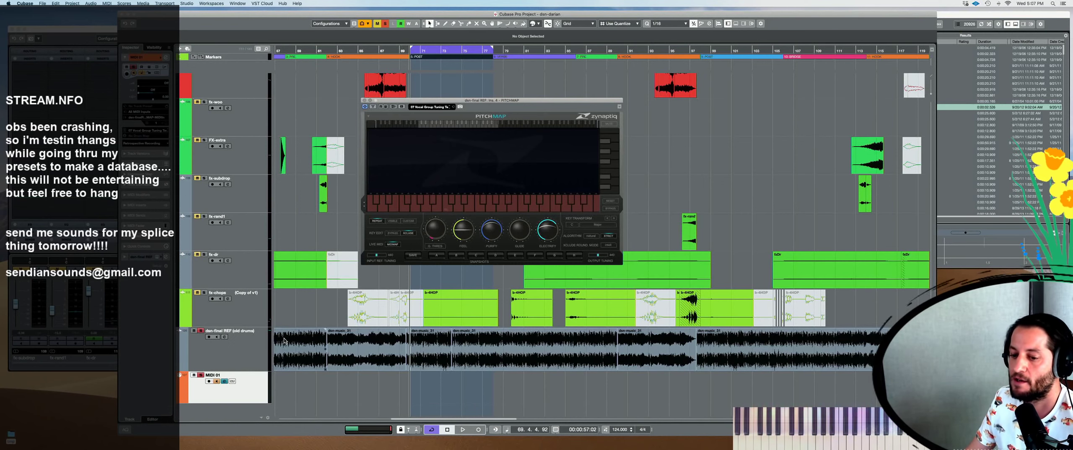
# Insert VocalSynth 2 on the den-final REF track and place its window beside PITCHMAP
pyautogui.click(238, 350)
pyautogui.click(143, 138)
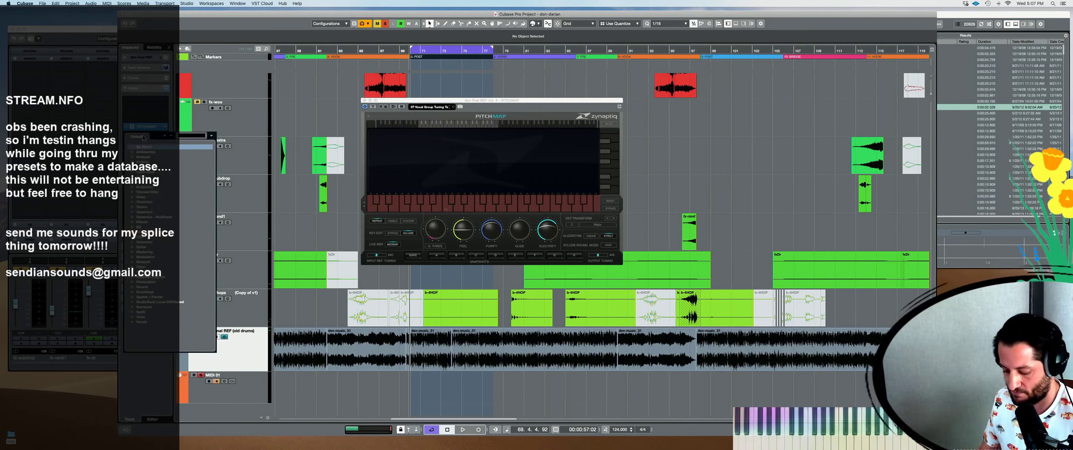
pyautogui.write('VOCAL')
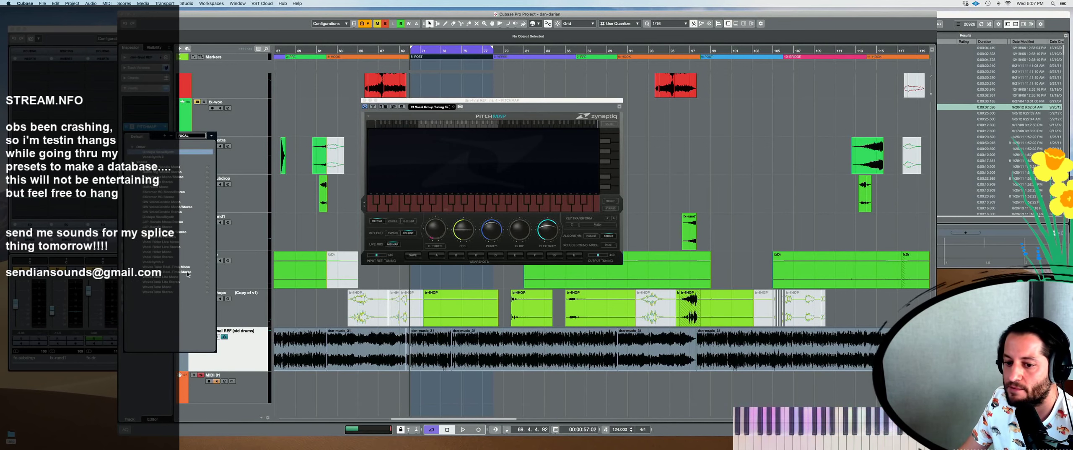
pyautogui.click(152, 262)
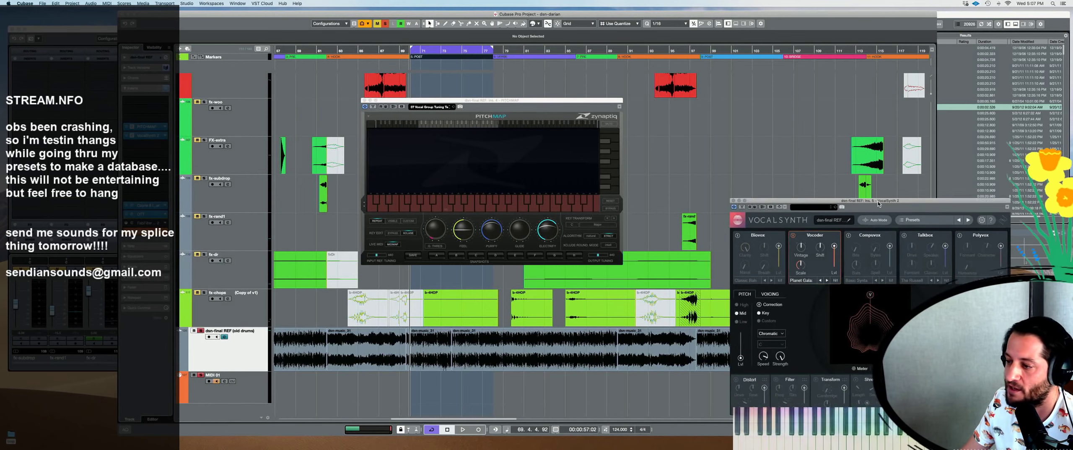
pyautogui.moveTo(879, 227); pyautogui.dragTo(845, 69)
# Duplicate the MIDI 01 track
pyautogui.click(263, 398)
pyautogui.rightClick(263, 398)
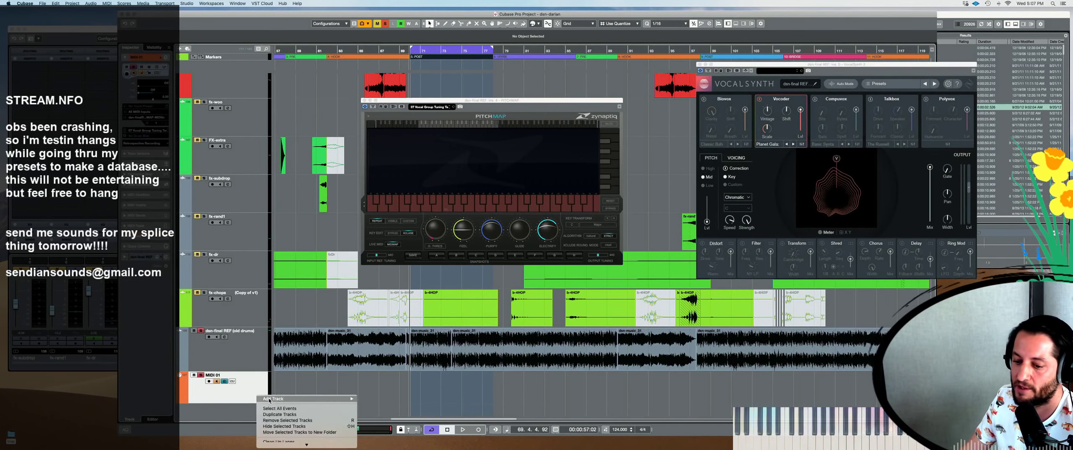
pyautogui.click(277, 413)
pyautogui.scroll(-2, 222, 331)
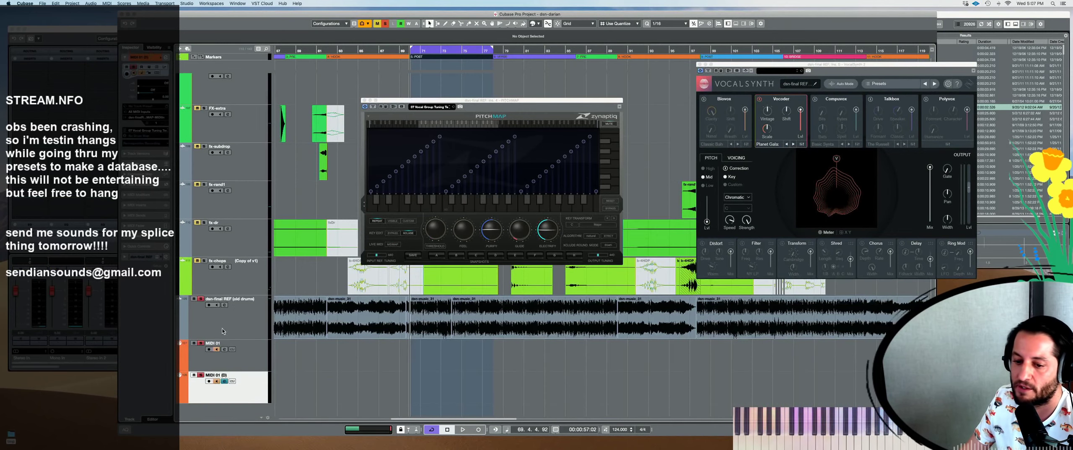
# Select den-final REF together with both MIDI tracks
pyautogui.press('Up')
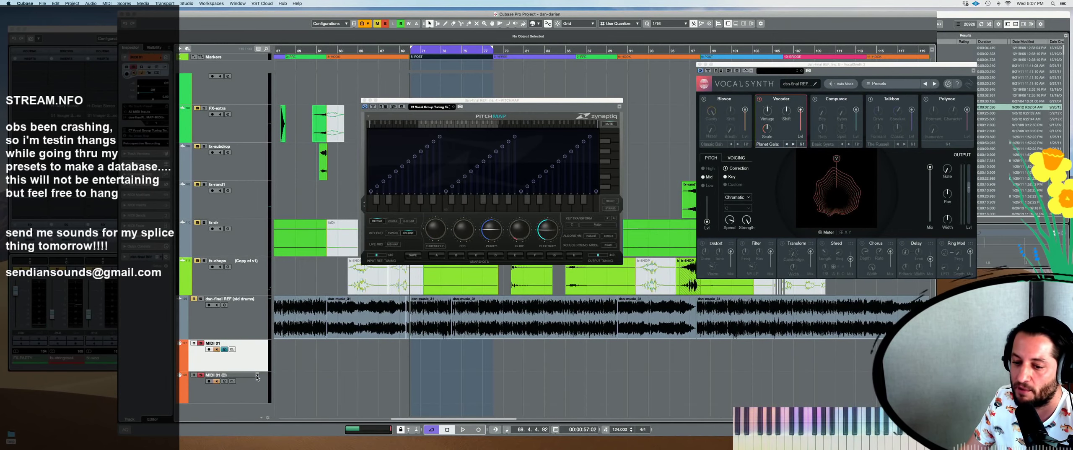
pyautogui.click(246, 324)
pyautogui.click(248, 399)
pyautogui.click(249, 334)
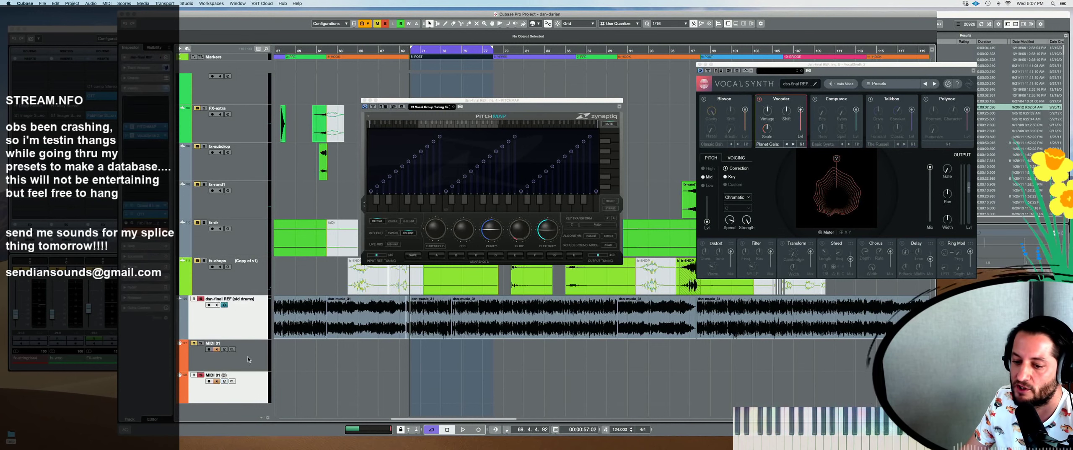
pyautogui.click(250, 362)
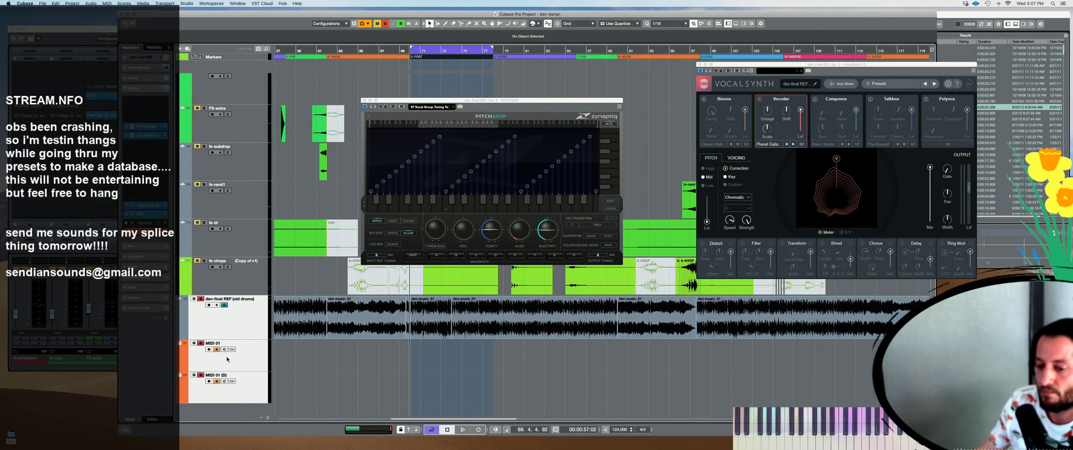
# Route the original MIDI 01 track's output to VocalSynth 2's MIDI input
pyautogui.click(259, 356)
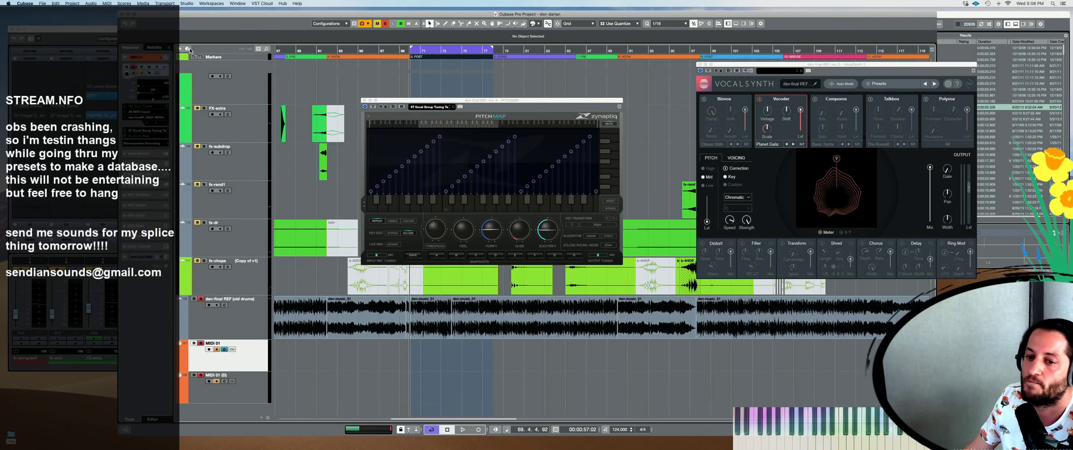
pyautogui.click(156, 119)
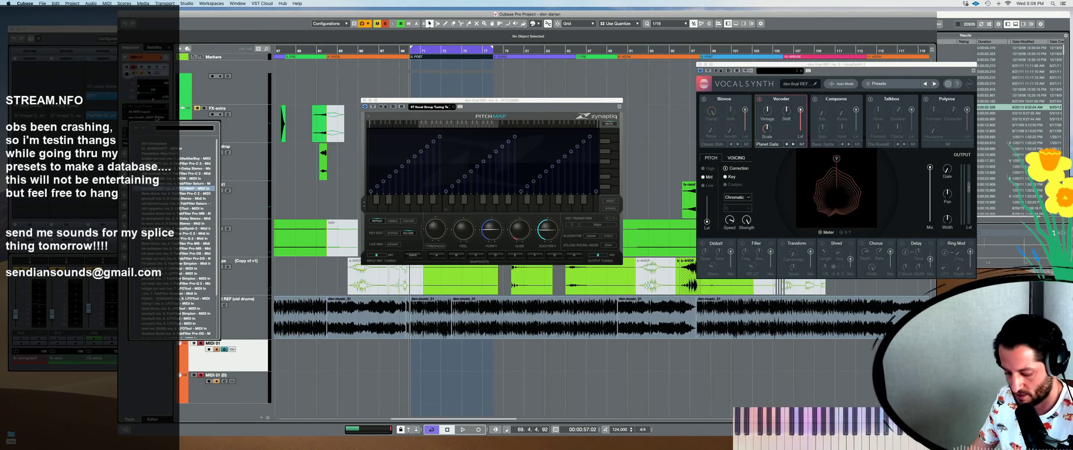
pyautogui.write('val')
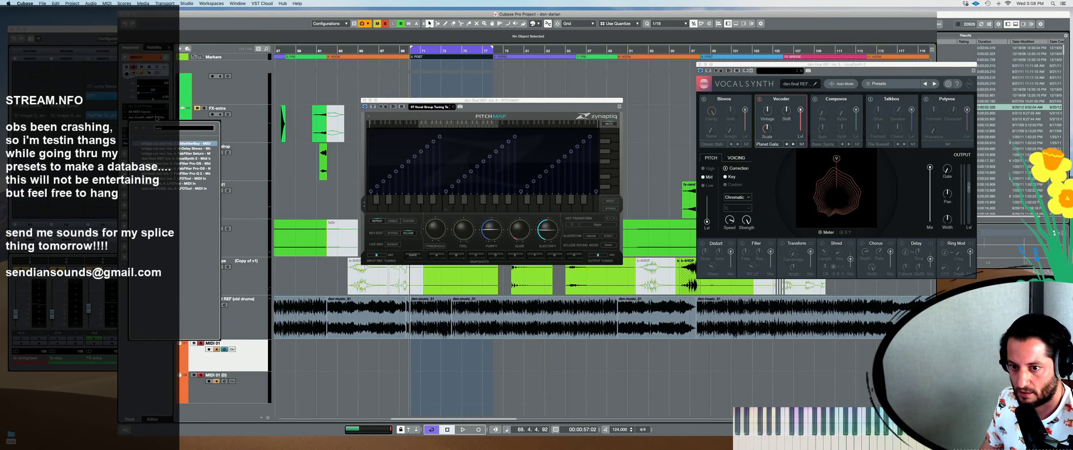
pyautogui.write('al')
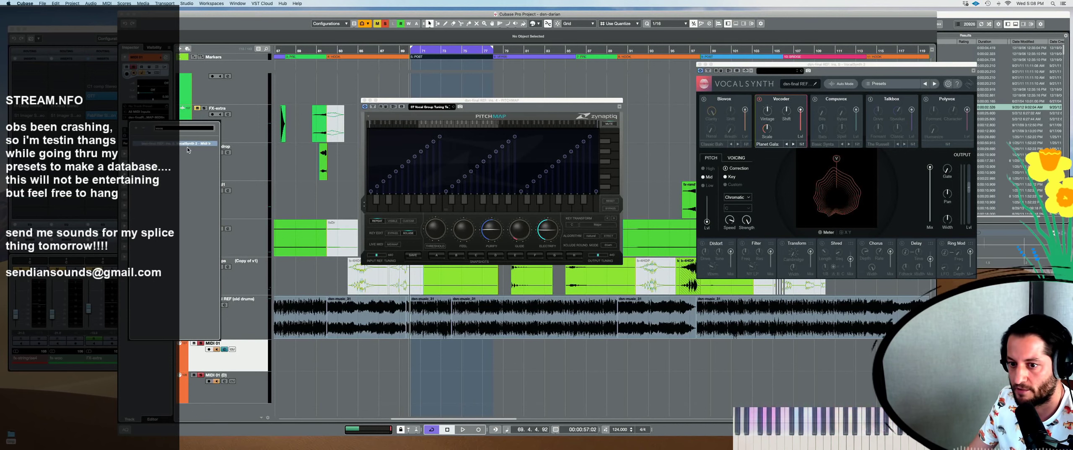
pyautogui.click(188, 145)
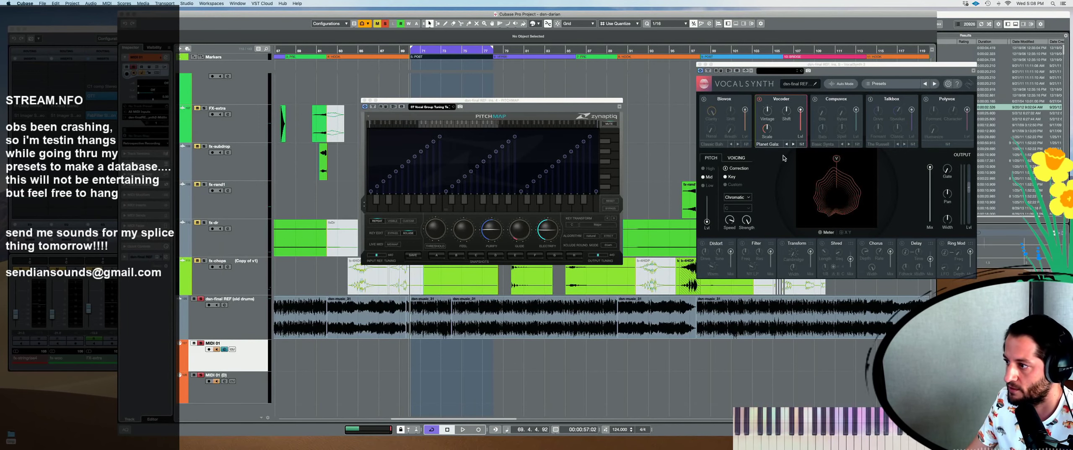
# Switch VocalSynth 2 from Auto to MIDI mode and play the loop to test it
pyautogui.click(838, 86)
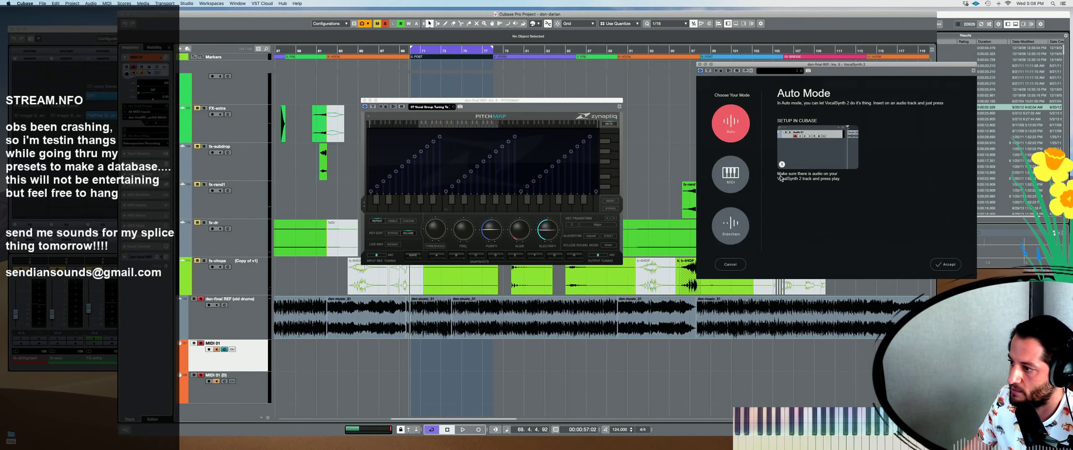
pyautogui.click(731, 174)
pyautogui.click(949, 264)
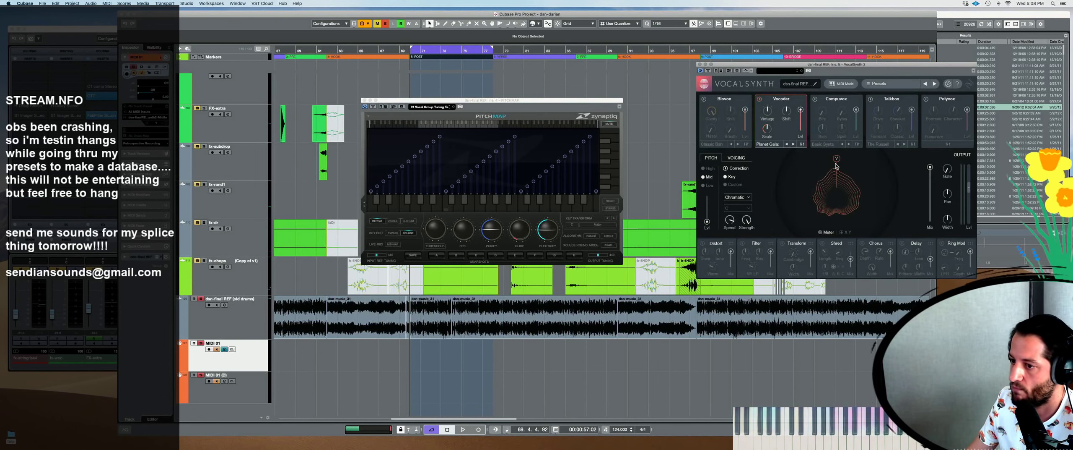
pyautogui.press('space')
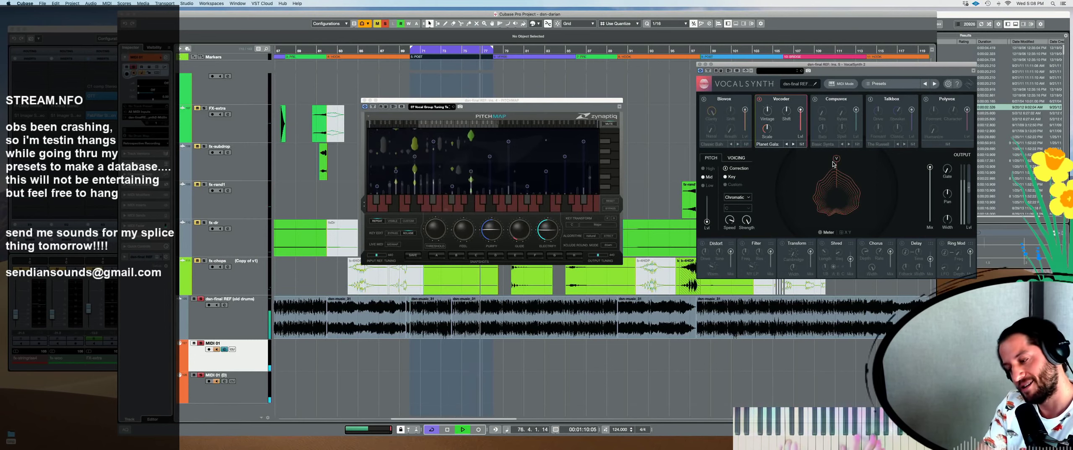
pyautogui.press('space')
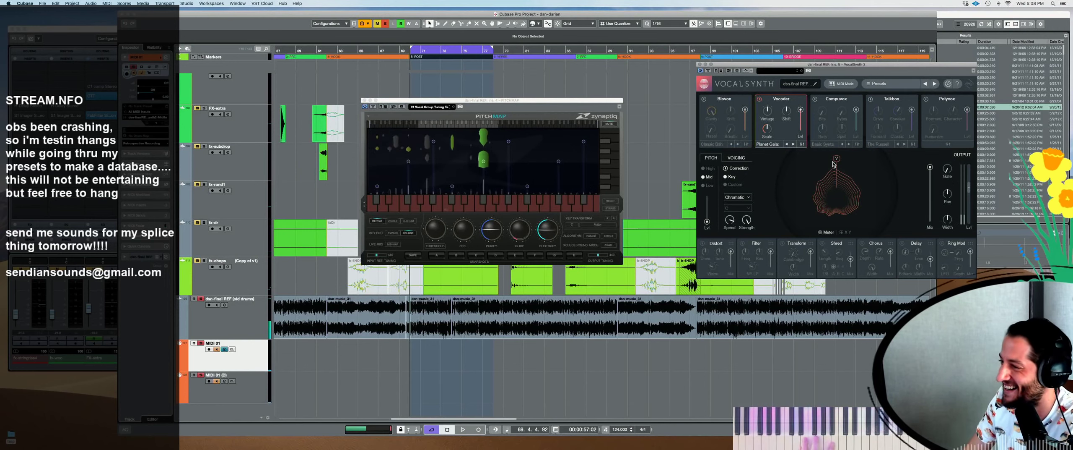
# Turn on Biovox and turn off Vocoder in VocalSynth 2, and bypass PITCHMAP during playback
pyautogui.click(703, 99)
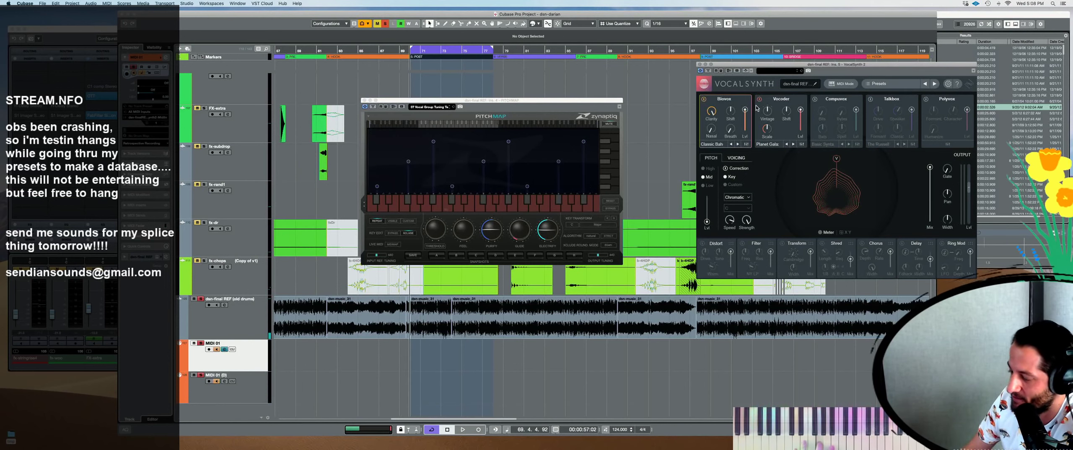
pyautogui.click(759, 99)
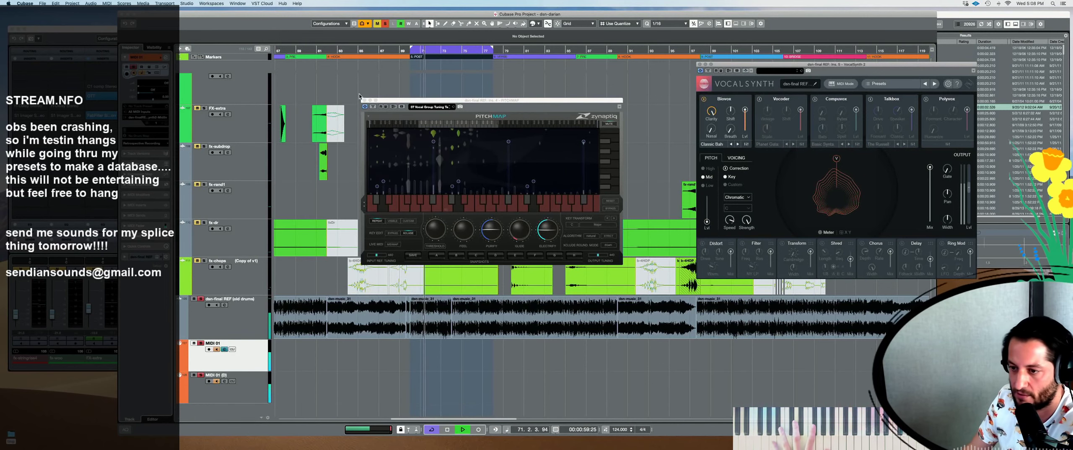
pyautogui.click(372, 105)
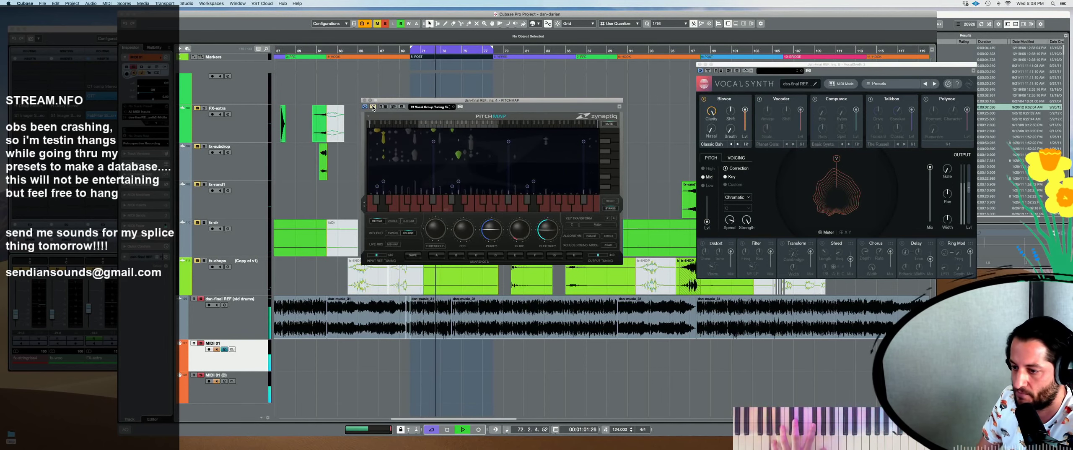
pyautogui.press('space')
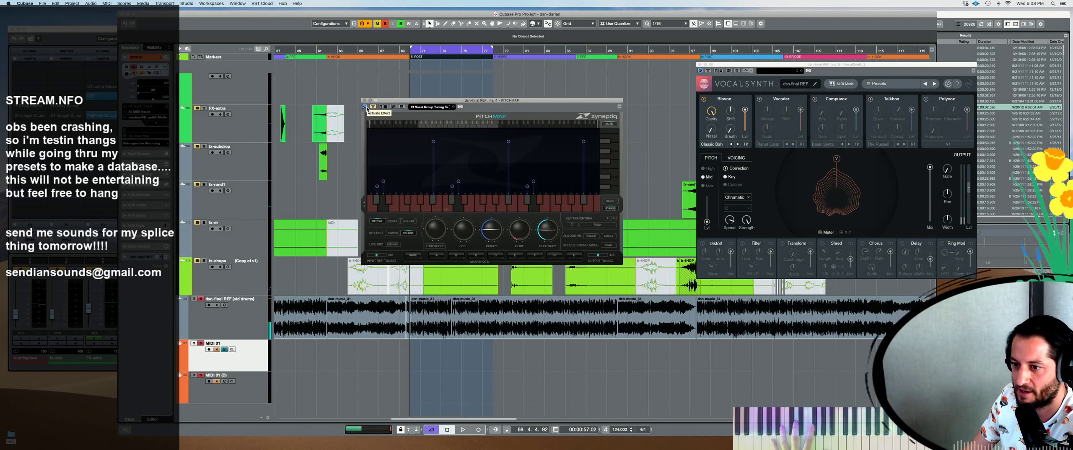
# Close the PITCHMAP window and play the loop through VocalSynth 2's Biovox module
pyautogui.click(364, 101)
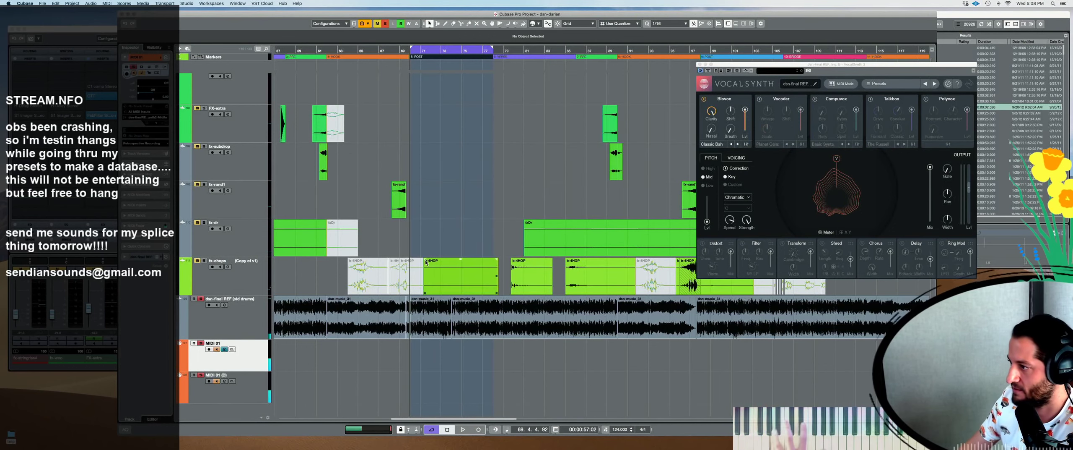
pyautogui.press('space')
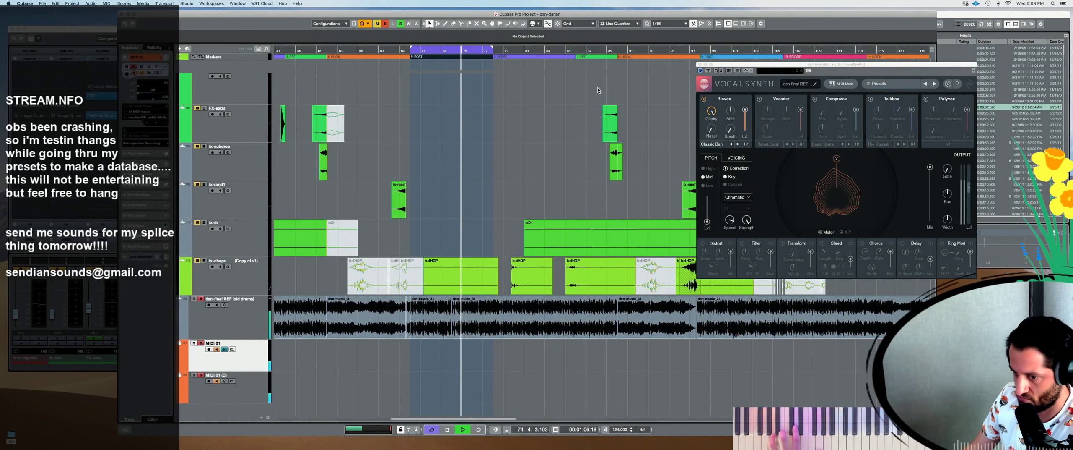
pyautogui.click(309, 242)
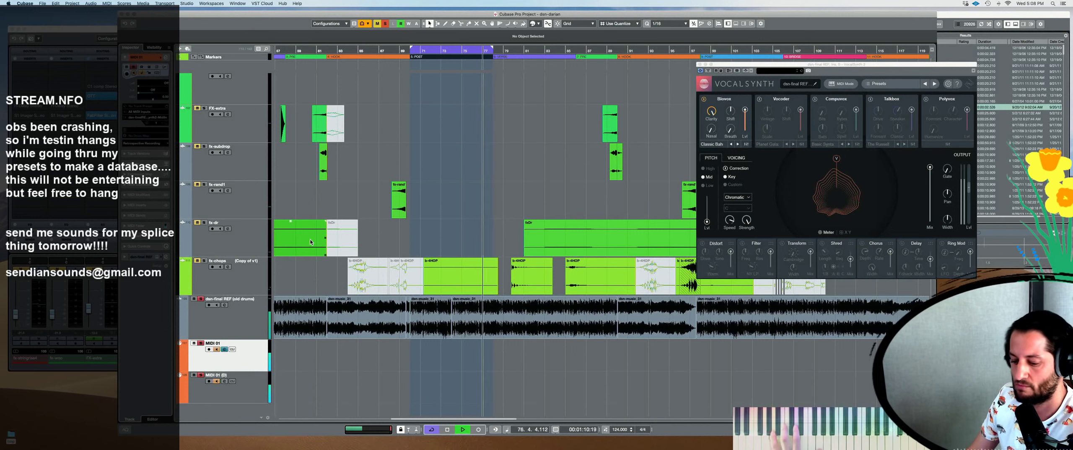
pyautogui.click(354, 233)
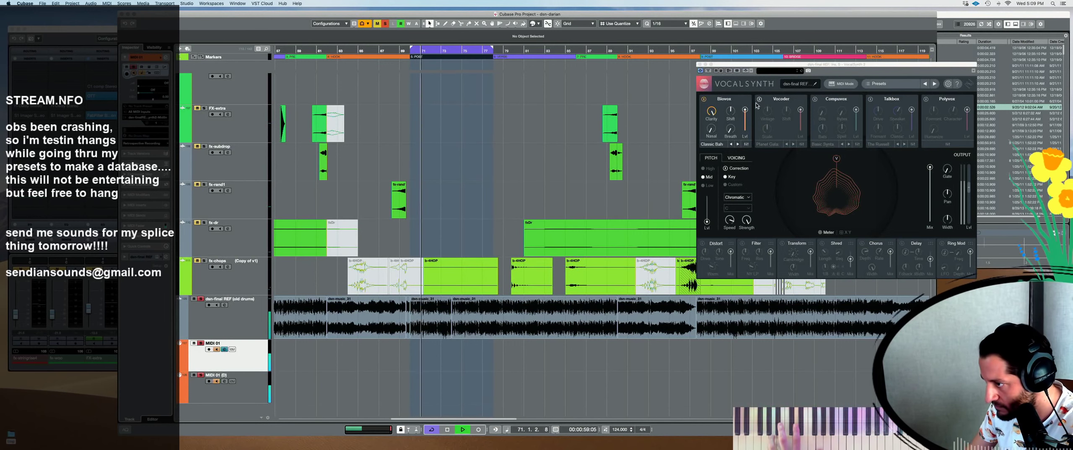
# Raise Biovox's Breath to 12, swap Biovox for the Talkbox module in VocalSynth 2, and stop playback
pyautogui.moveTo(733, 130); pyautogui.dragTo(735, 121)
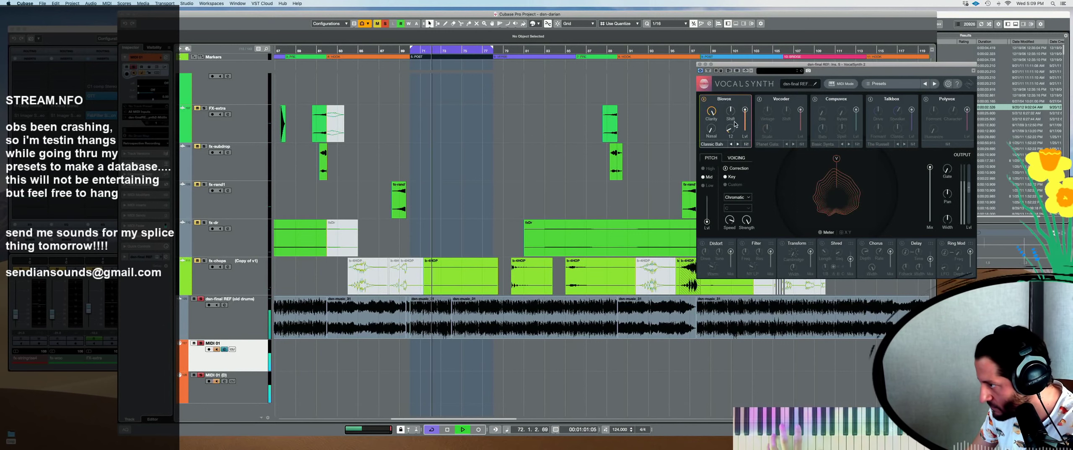
pyautogui.click(871, 99)
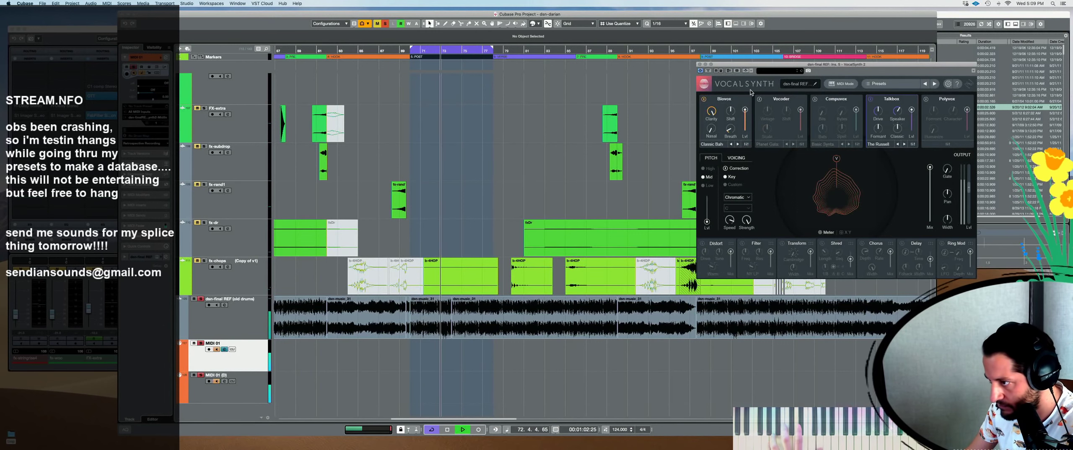
pyautogui.click(704, 100)
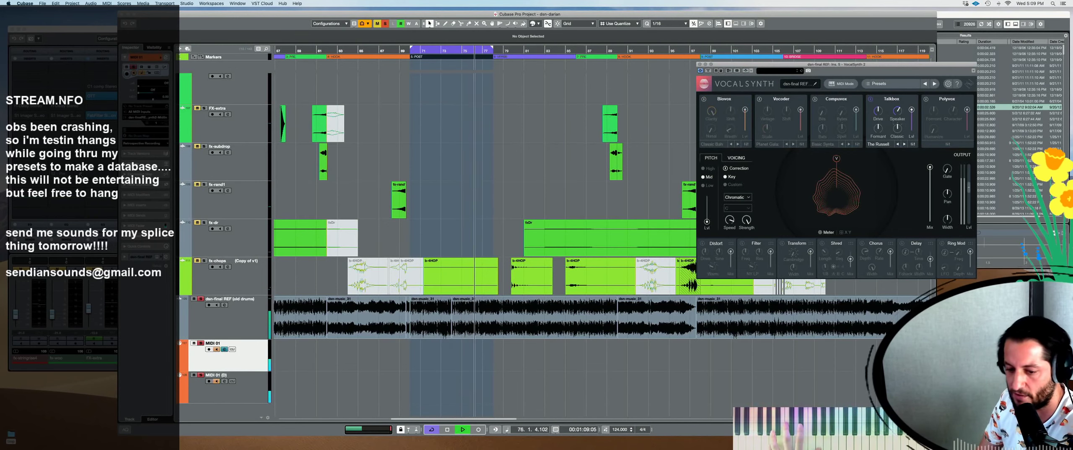
pyautogui.press('space')
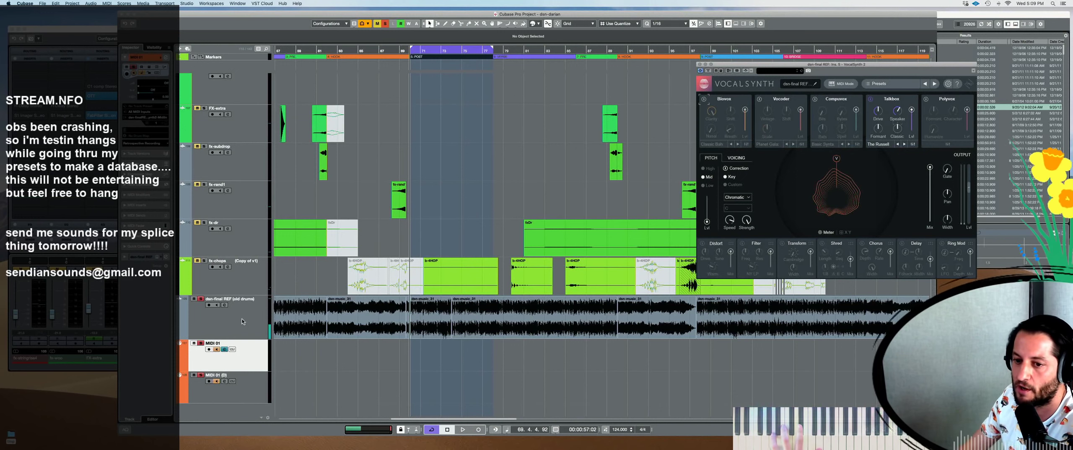
# Insert LFOTool as an audio effect on the den-final REF track
pyautogui.click(242, 321)
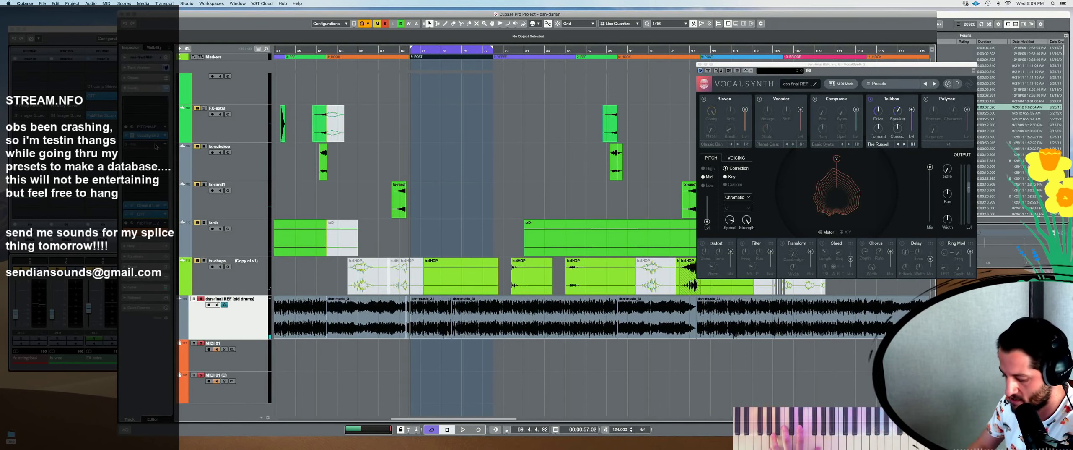
pyautogui.click(155, 146)
pyautogui.write('lfo')
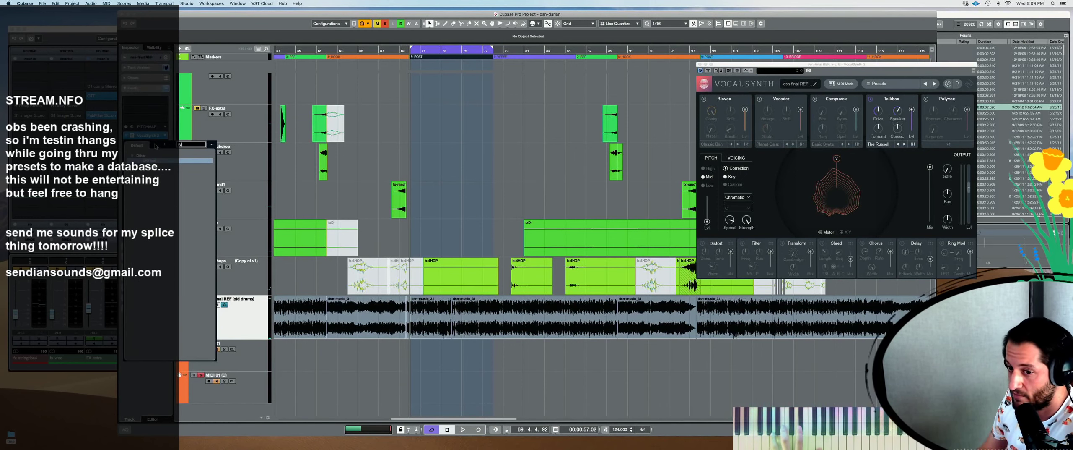
pyautogui.press('Return')
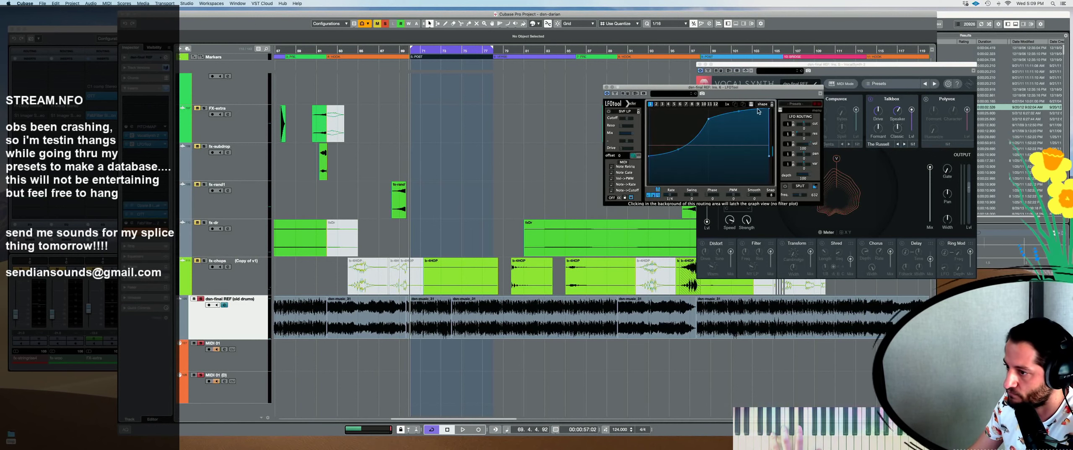
# Load the basic saw down shape in LFOTool and bend its line into a steep decay curve
pyautogui.click(763, 104)
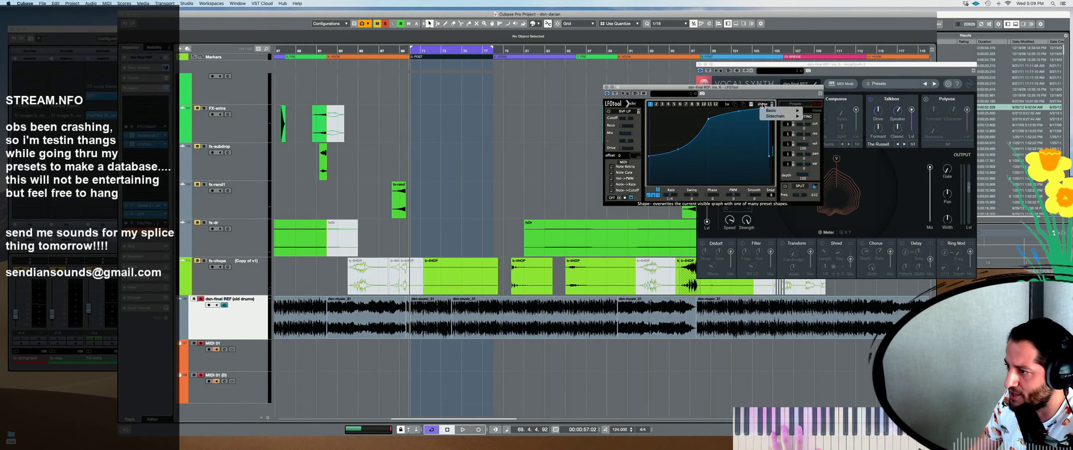
pyautogui.moveTo(788, 111)
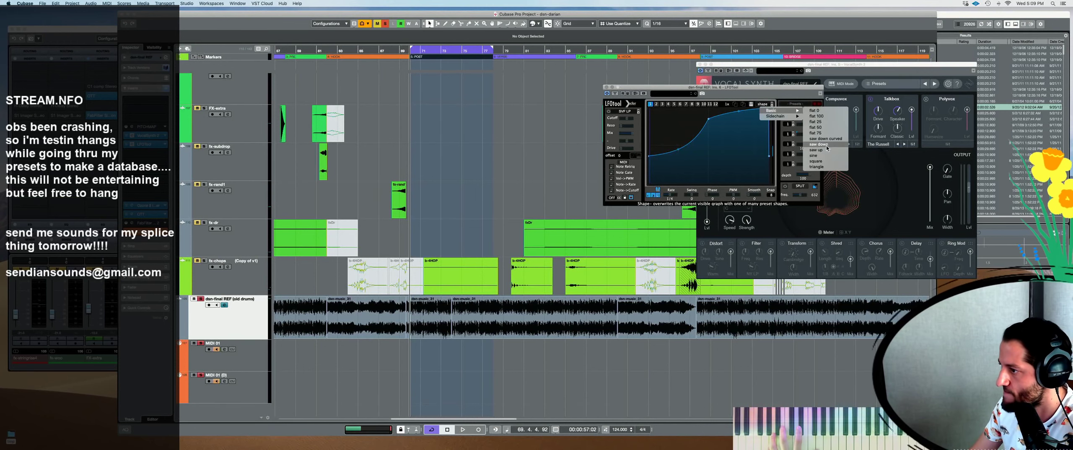
pyautogui.click(723, 184)
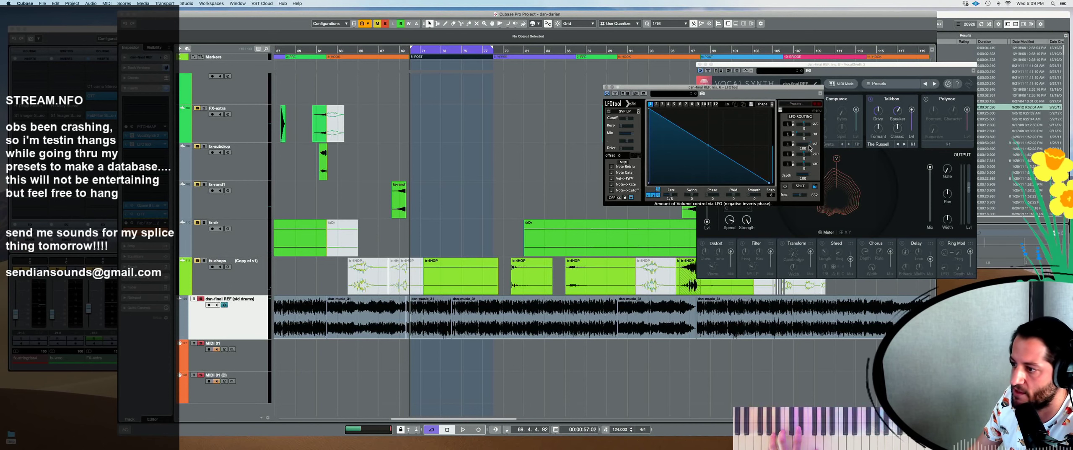
pyautogui.moveTo(712, 150); pyautogui.dragTo(702, 165)
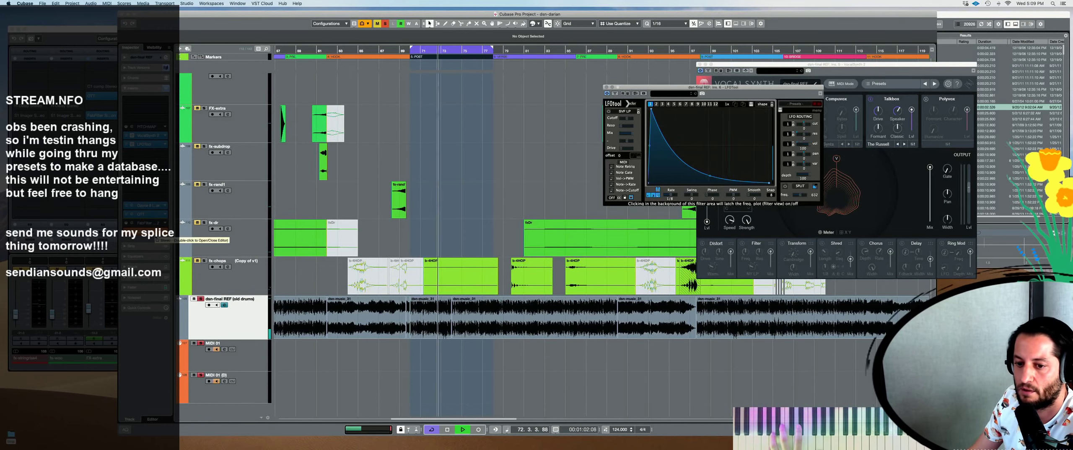
# Raise the downward compression amount in the track's OTT insert and close its window
pyautogui.doubleClick(154, 215)
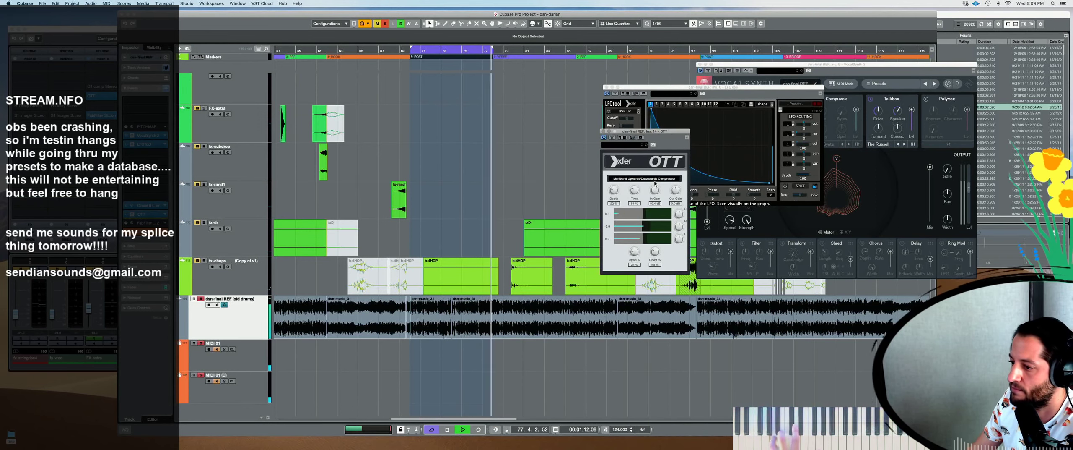
pyautogui.moveTo(653, 253); pyautogui.dragTo(654, 241)
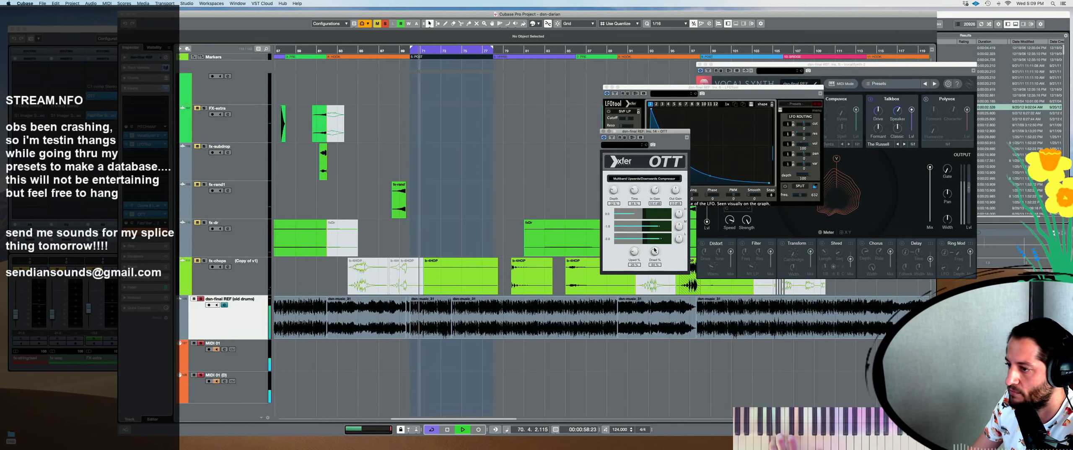
pyautogui.click(604, 131)
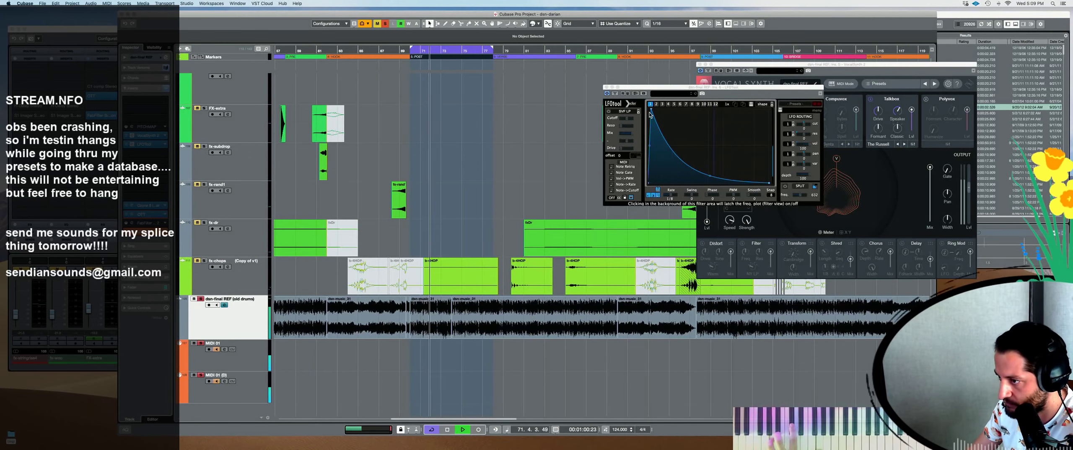
# Move LFOTool ahead of VocalSynth 2 in the insert chain and reshape its curve into a high plateau that drops sharply at mid-cycle
pyautogui.moveTo(651, 110); pyautogui.dragTo(692, 111)
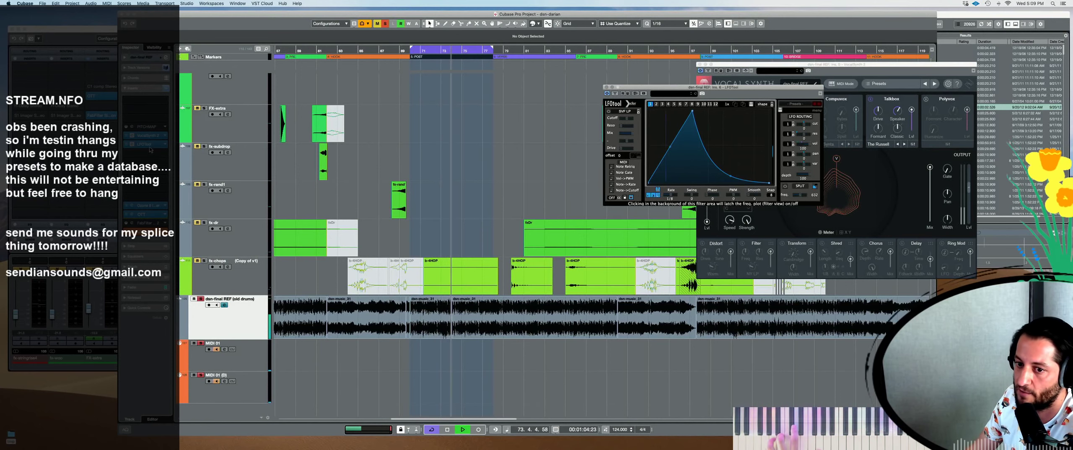
pyautogui.moveTo(145, 143); pyautogui.dragTo(151, 118)
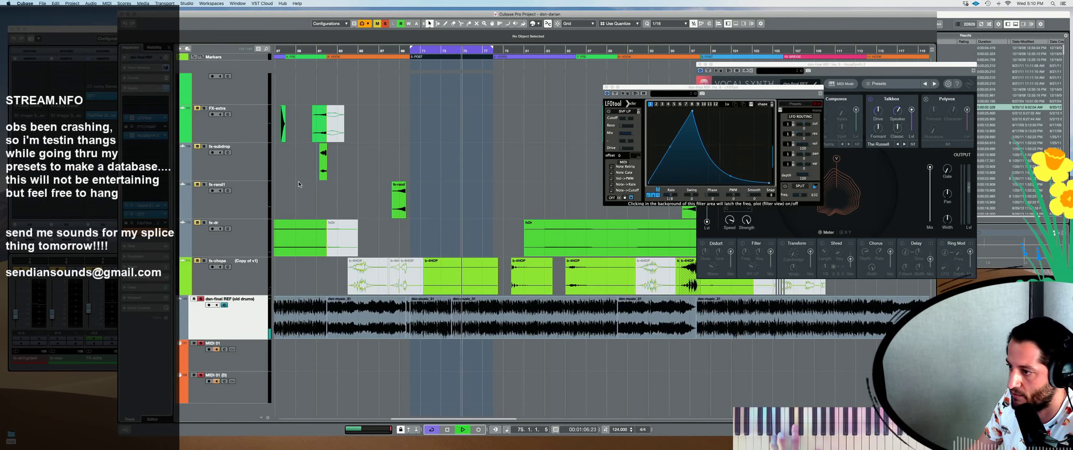
pyautogui.moveTo(670, 146); pyautogui.dragTo(671, 179)
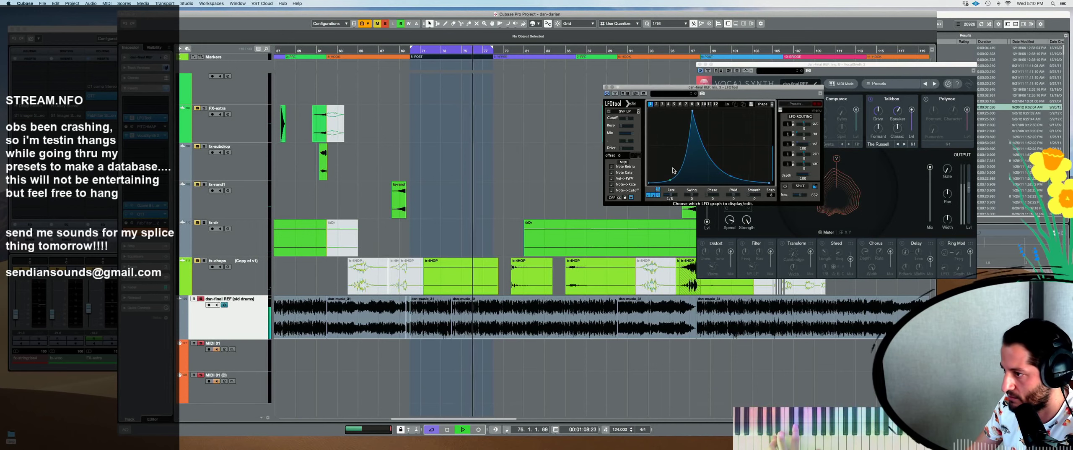
pyautogui.moveTo(692, 112); pyautogui.dragTo(710, 116)
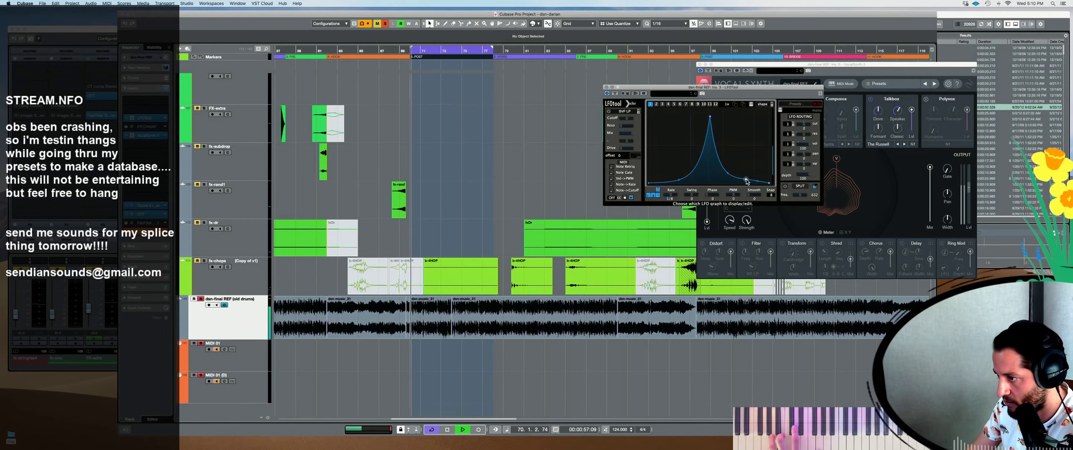
pyautogui.moveTo(682, 177); pyautogui.dragTo(710, 126)
pyautogui.moveTo(755, 185); pyautogui.dragTo(720, 191)
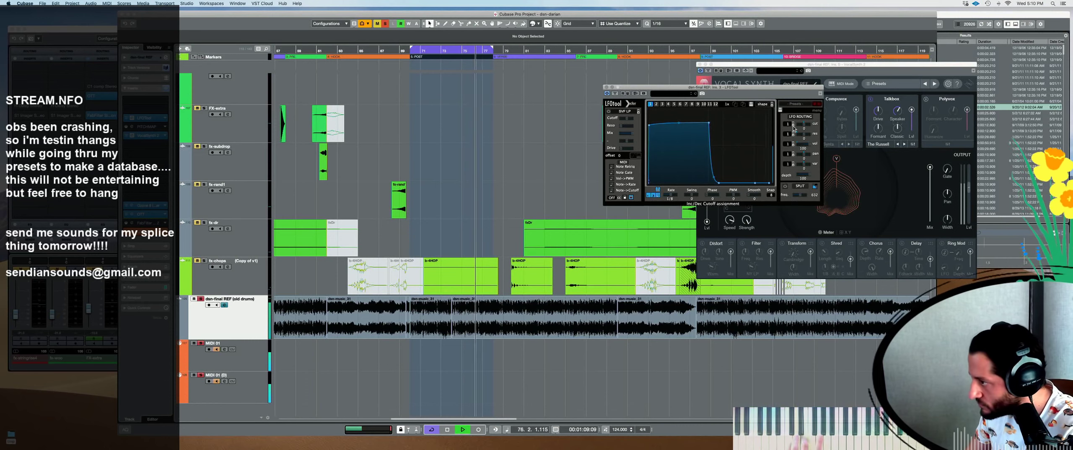
# Turn Biovox back on and Talkbox off in VocalSynth 2, and stop the loop
pyautogui.click(902, 69)
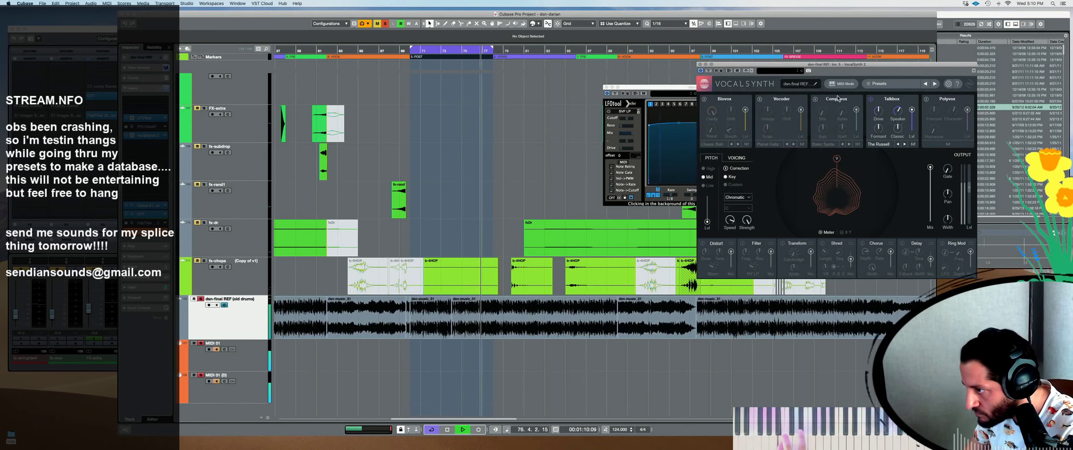
pyautogui.click(706, 100)
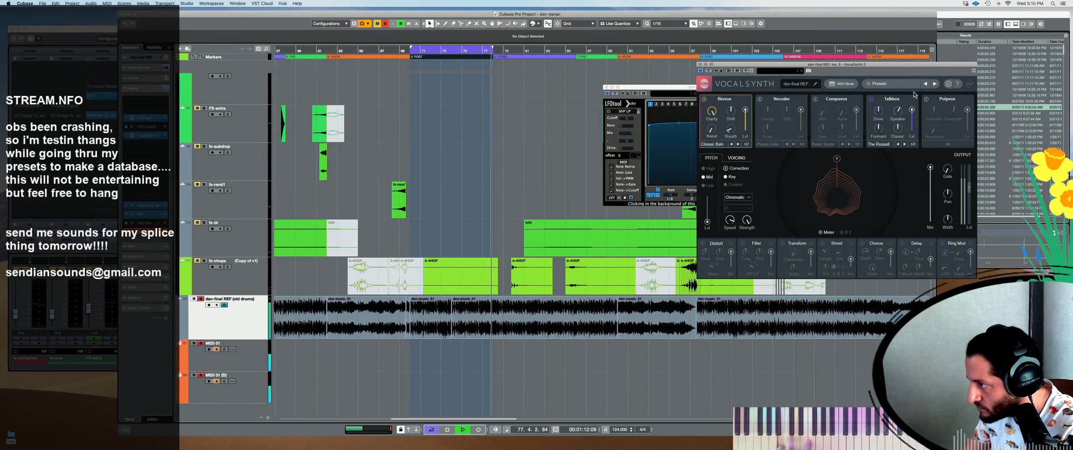
pyautogui.click(871, 101)
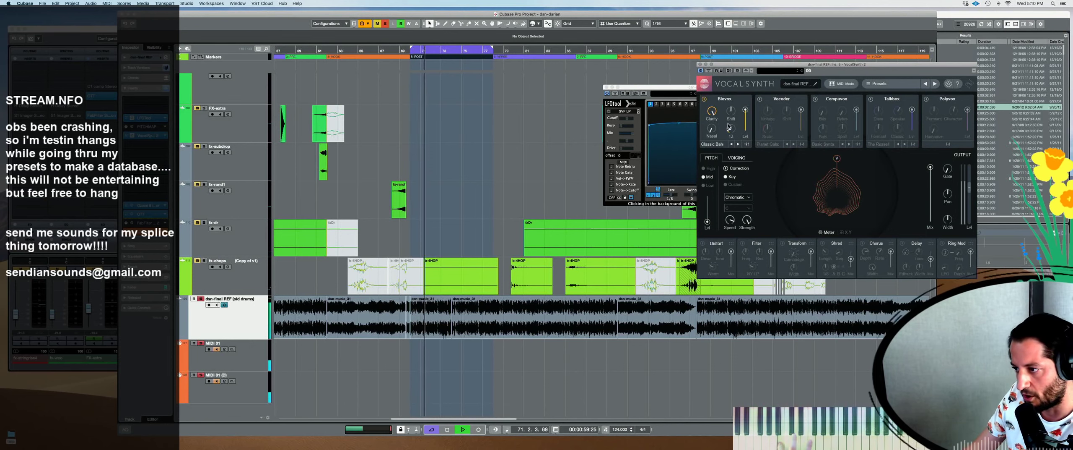
pyautogui.moveTo(729, 126)
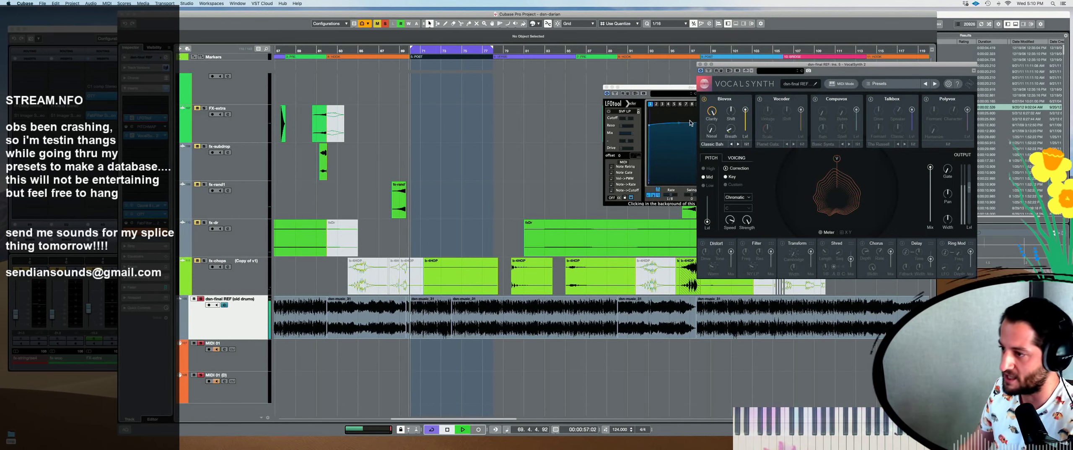
# Remove the plateau points from LFOTool's curve and bend the remaining line into a steep decay during playback
pyautogui.moveTo(685, 93); pyautogui.dragTo(629, 76)
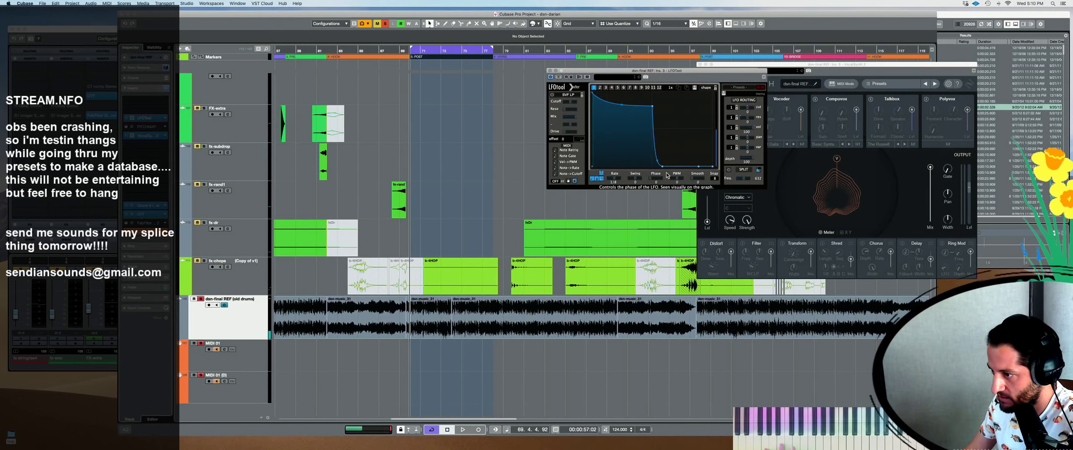
pyautogui.moveTo(662, 167); pyautogui.dragTo(698, 166)
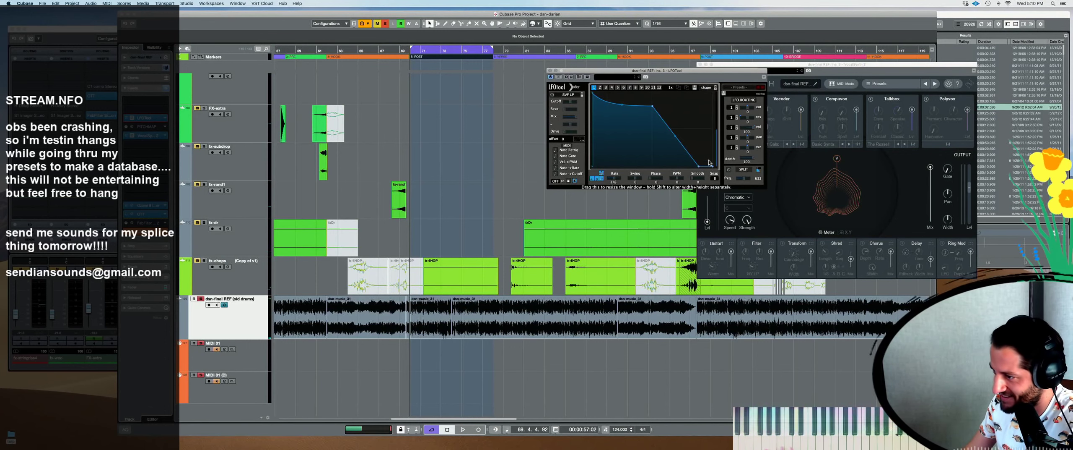
pyautogui.doubleClick(653, 106)
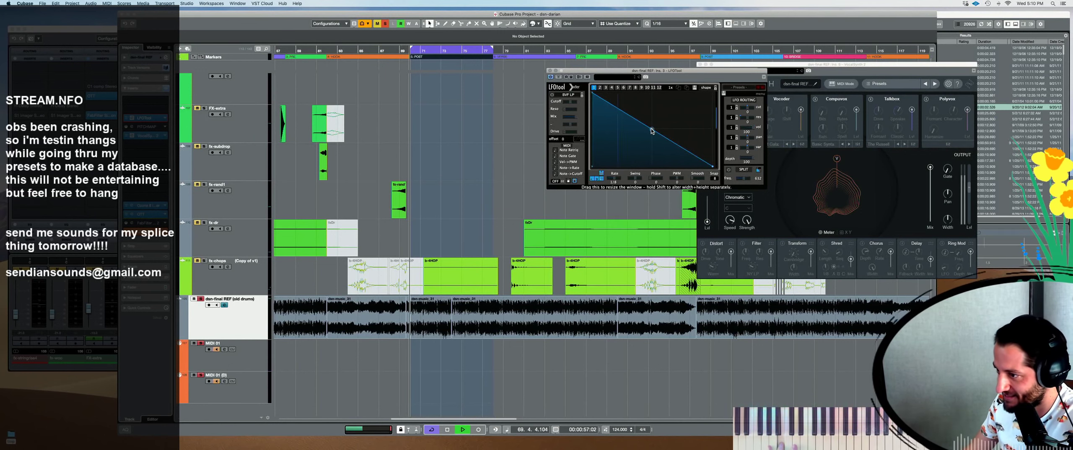
pyautogui.moveTo(652, 131); pyautogui.dragTo(630, 171)
pyautogui.doubleClick(630, 162)
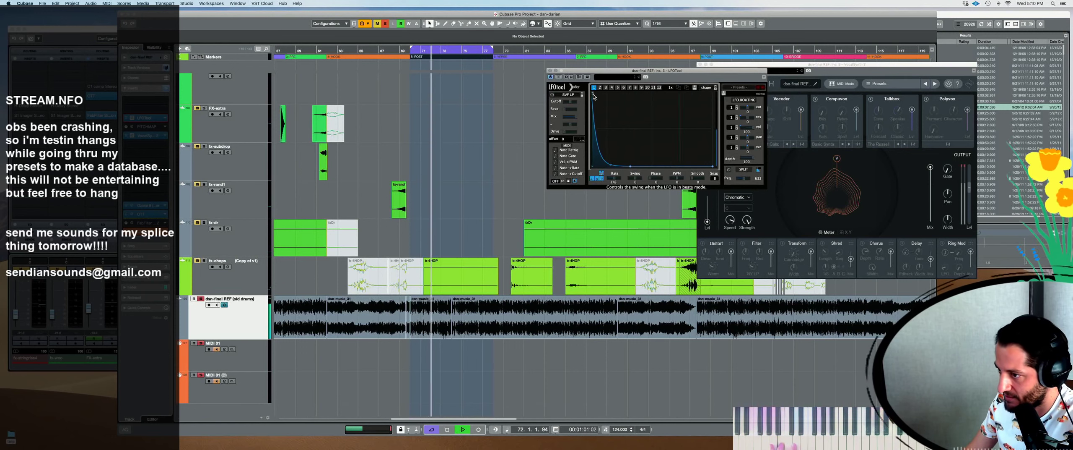
# Reshape LFOTool's curve into a rounded hump that falls to zero at mid-cycle, and adjust the LFO rate
pyautogui.moveTo(593, 95); pyautogui.dragTo(604, 93)
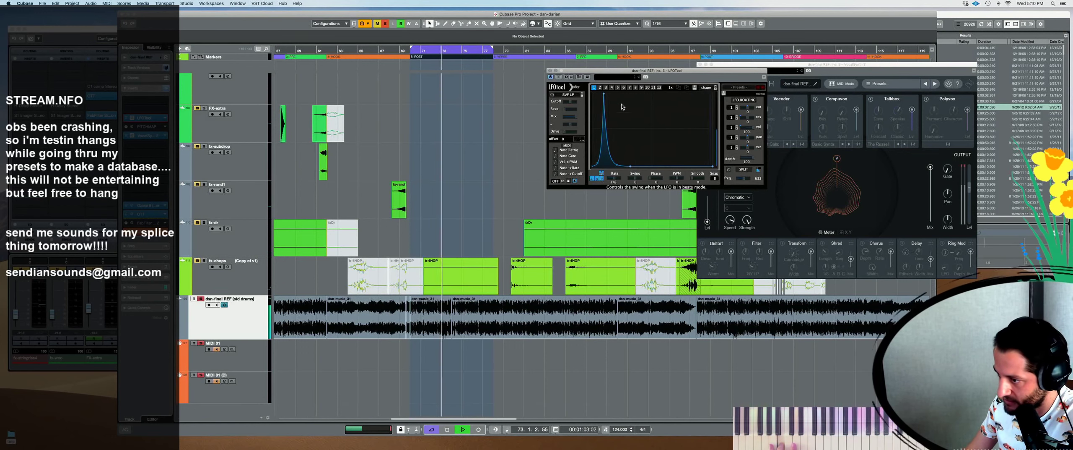
pyautogui.moveTo(616, 166); pyautogui.dragTo(595, 95)
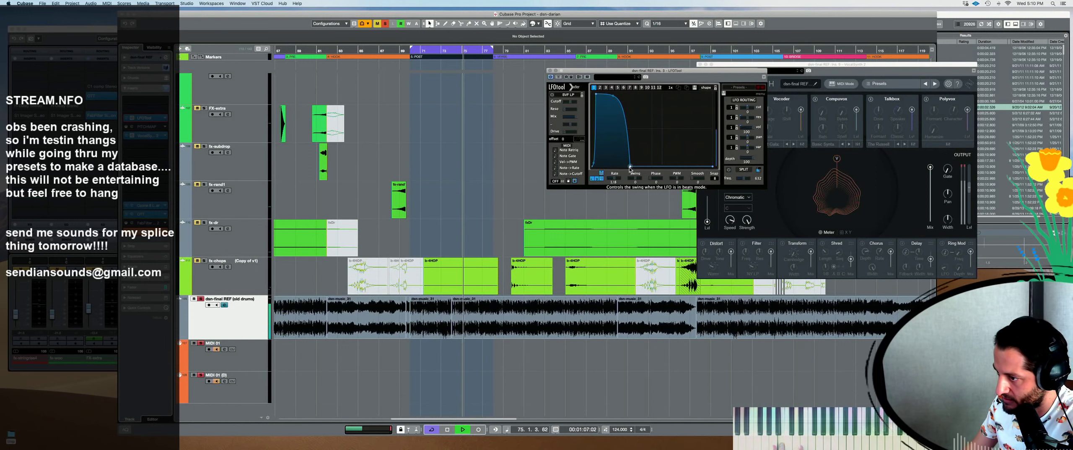
pyautogui.moveTo(631, 167); pyautogui.dragTo(654, 167)
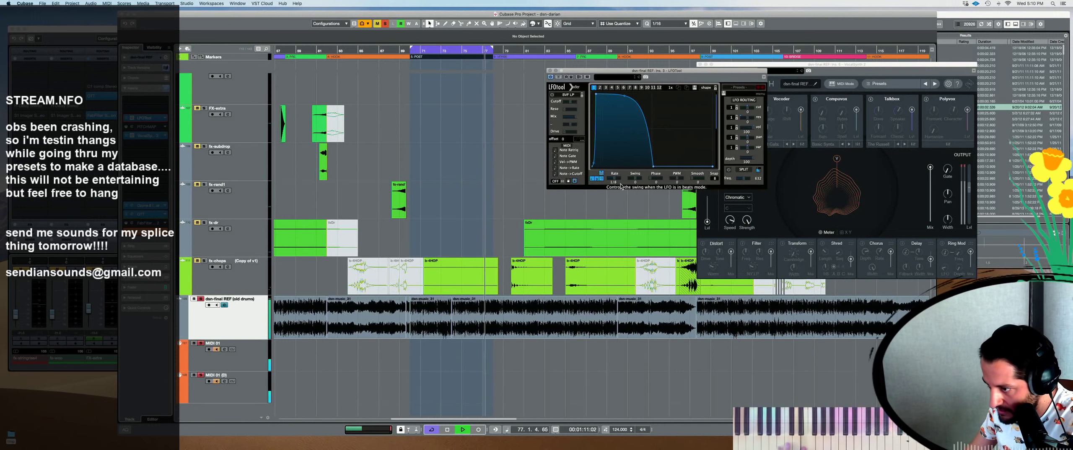
pyautogui.moveTo(616, 179); pyautogui.dragTo(624, 180)
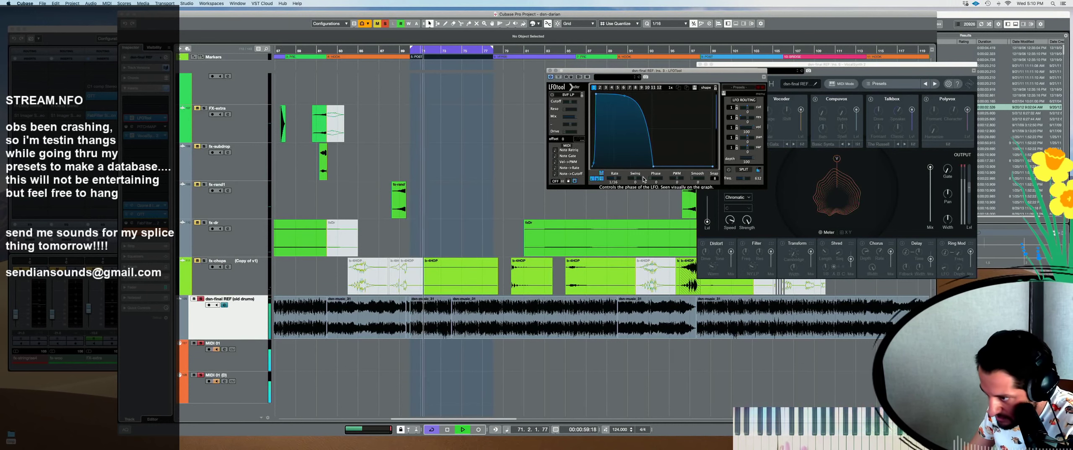
# Switch VocalSynth 2 from Biovox to Vocoder, set the Vocoder mode to Hard and turn off pitch Correction
pyautogui.click(855, 66)
pyautogui.click(760, 101)
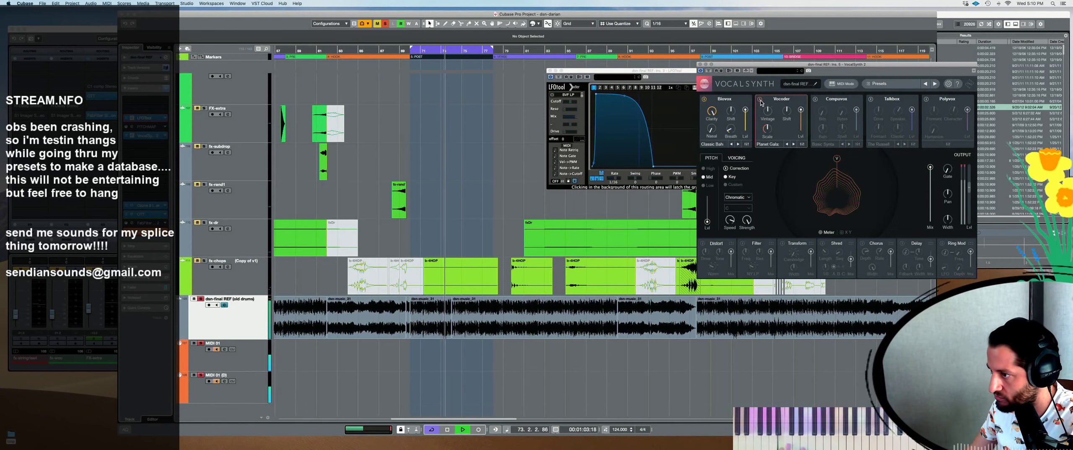
pyautogui.click(705, 99)
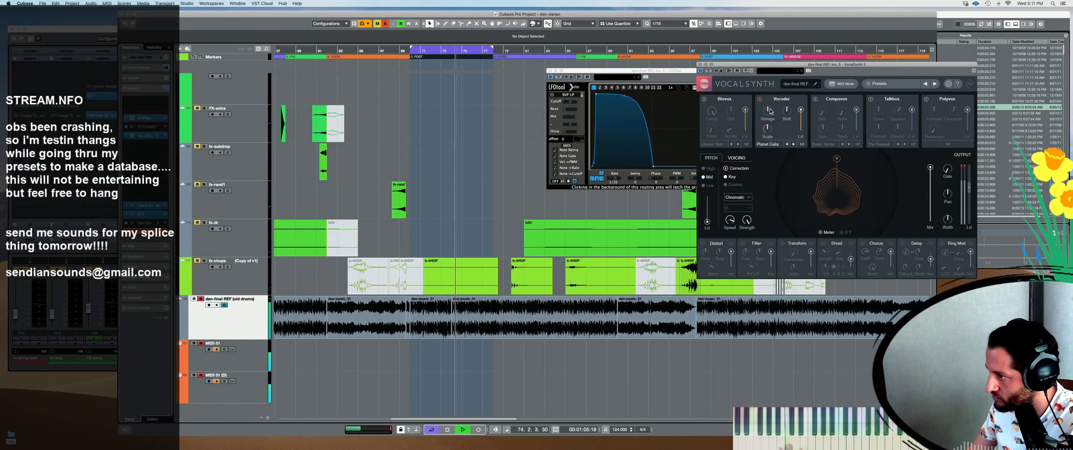
pyautogui.moveTo(771, 111); pyautogui.dragTo(772, 132)
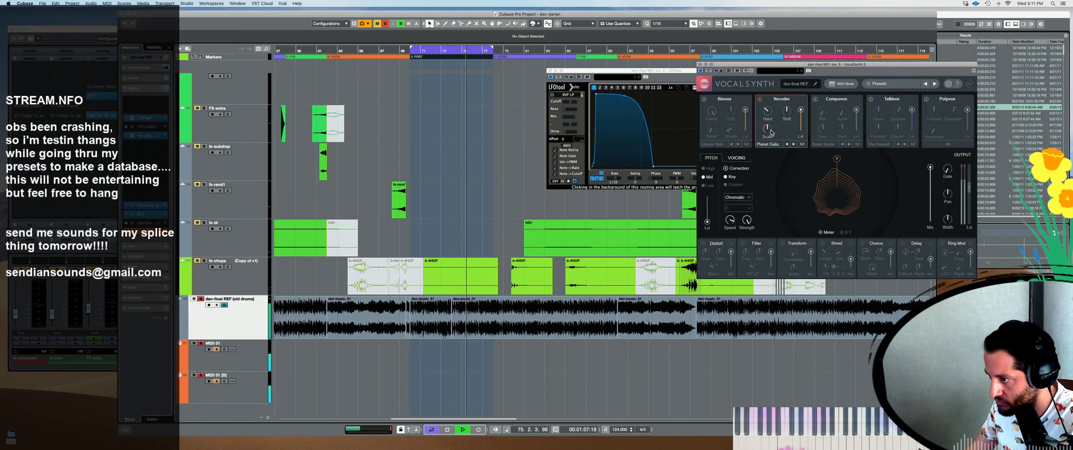
pyautogui.click(726, 168)
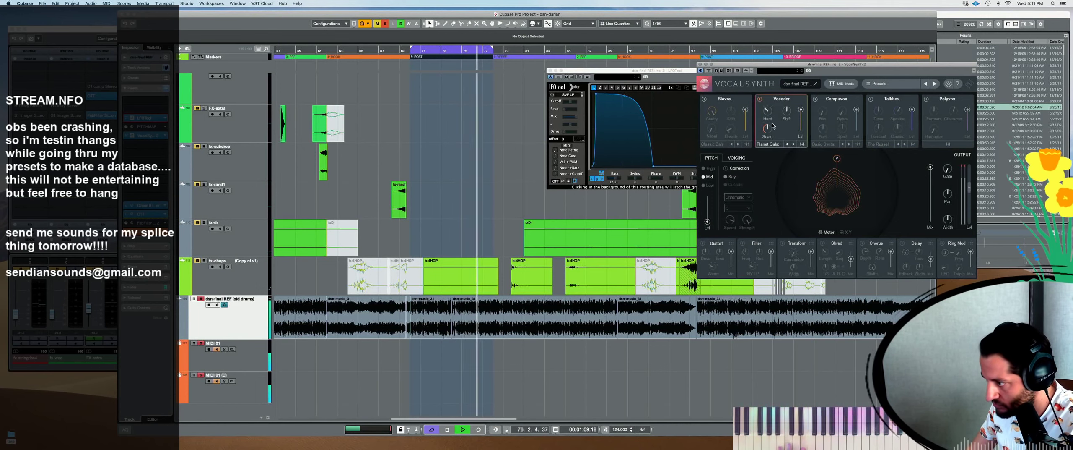
# Raise the output width in VocalSynth 2 and switch from Vocoder to Biovox, trying Talkbox in between during playback
pyautogui.moveTo(948, 219); pyautogui.dragTo(948, 200)
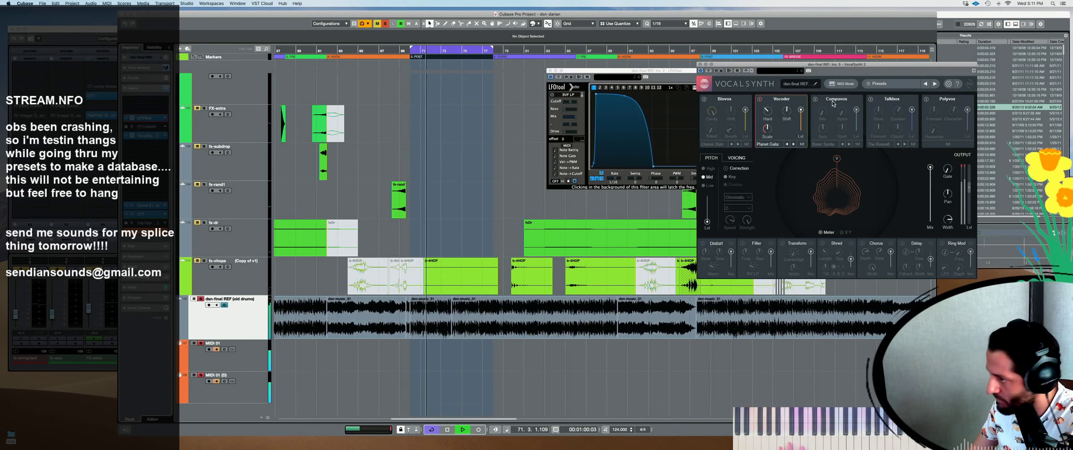
pyautogui.click(870, 99)
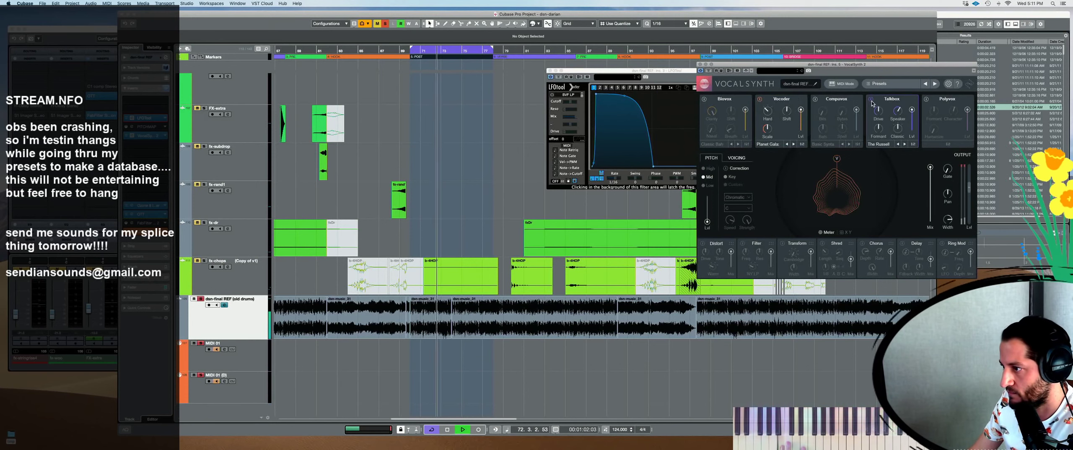
pyautogui.click(760, 100)
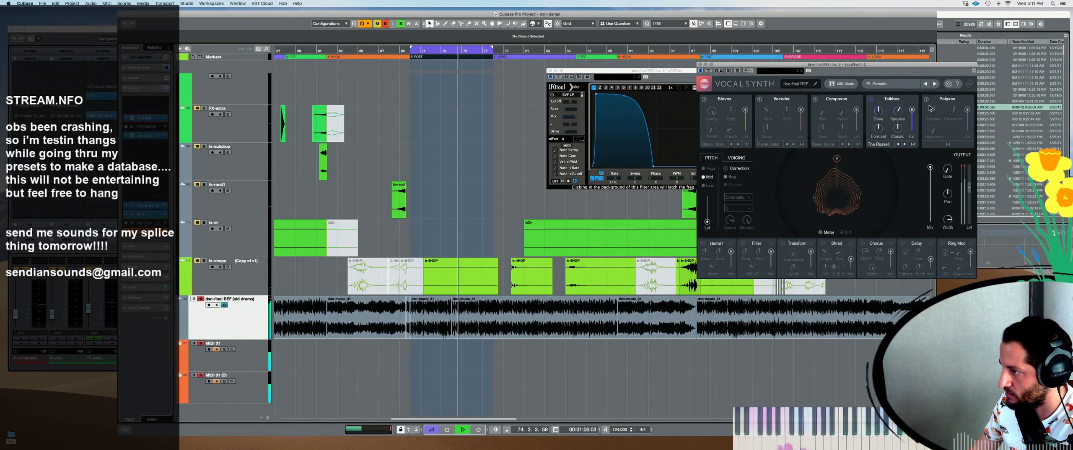
pyautogui.click(705, 99)
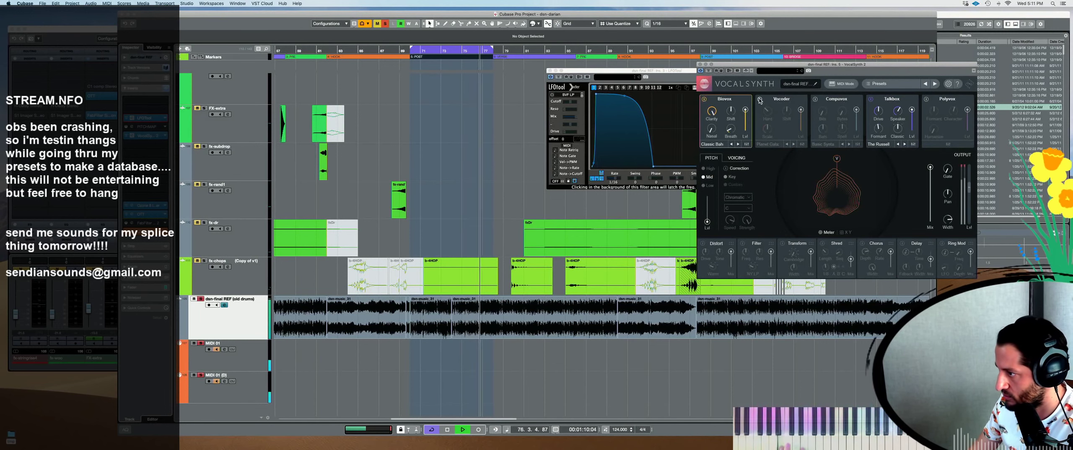
pyautogui.click(871, 99)
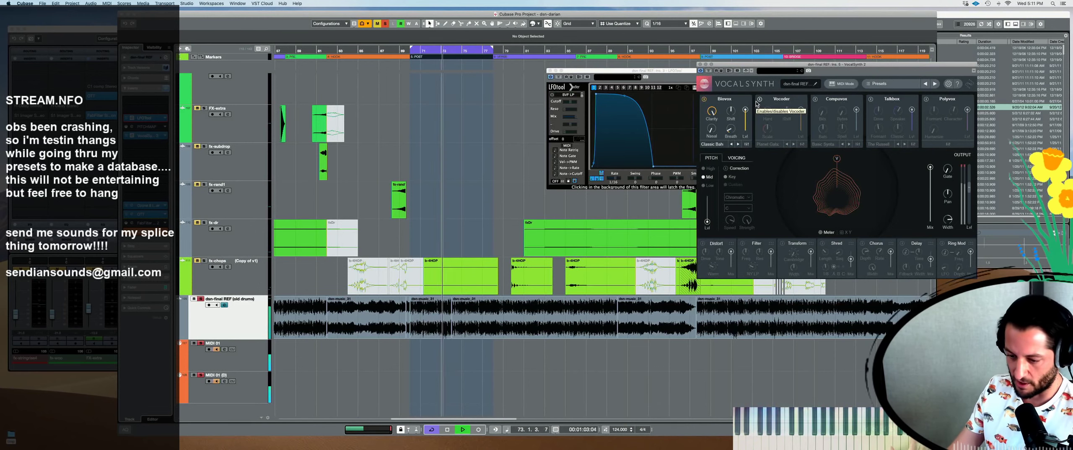
pyautogui.press('space')
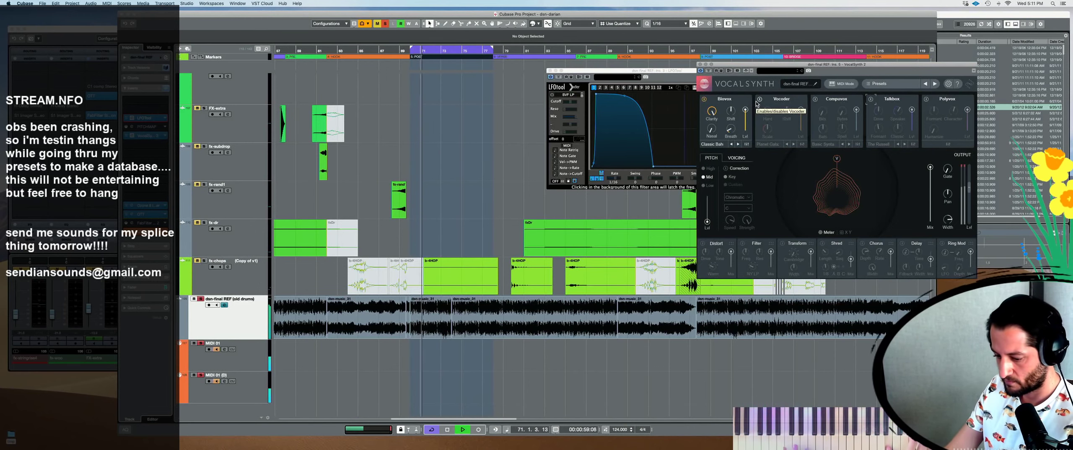
pyautogui.press('space')
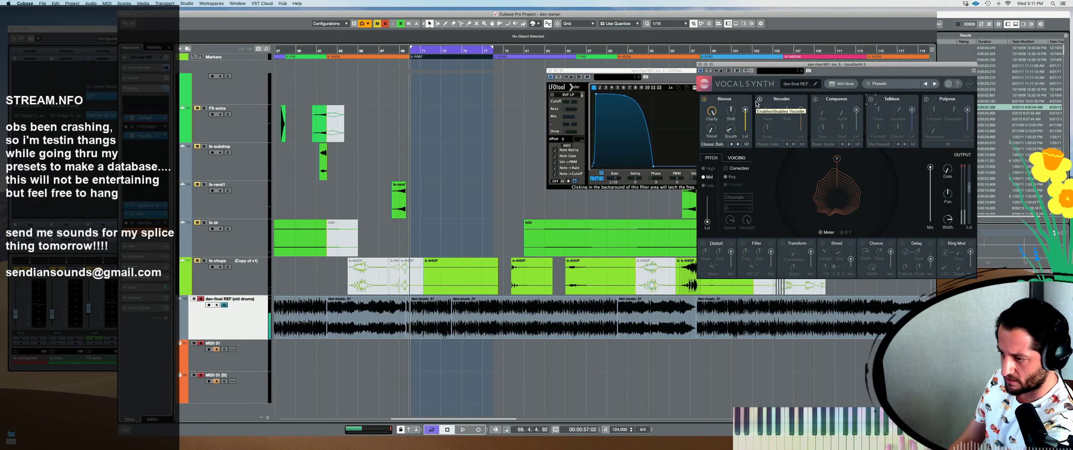
# Extend LFOTool's hump past mid-cycle by moving its zero point outward and adding a corner that creates a flat plateau
pyautogui.moveTo(667, 70); pyautogui.dragTo(611, 75)
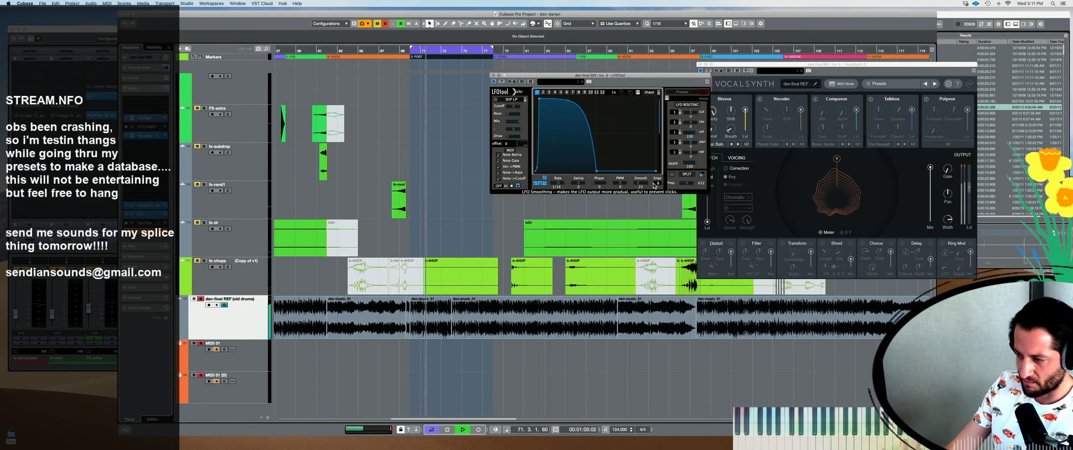
pyautogui.press('KP_1')
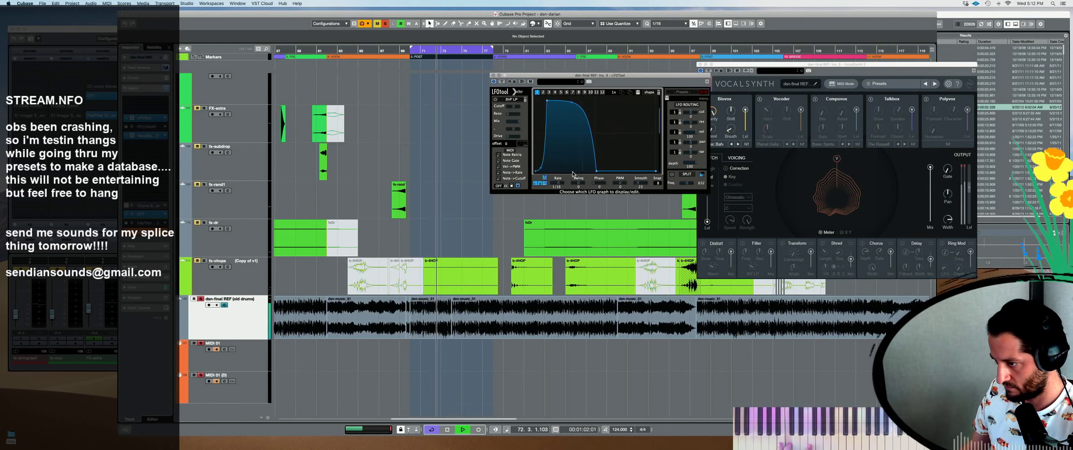
pyautogui.moveTo(600, 183); pyautogui.dragTo(617, 170)
pyautogui.doubleClick(589, 102)
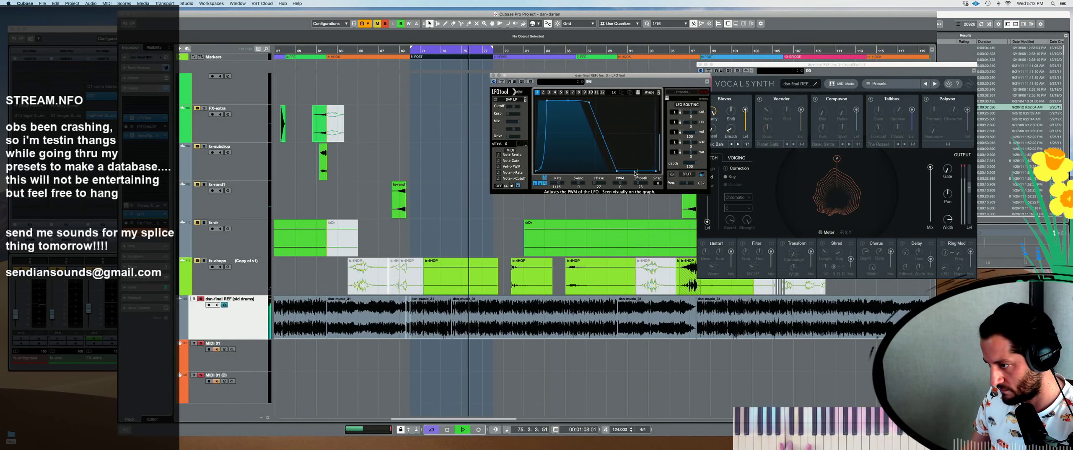
pyautogui.moveTo(616, 171); pyautogui.dragTo(633, 171)
pyautogui.moveTo(589, 102); pyautogui.dragTo(605, 104)
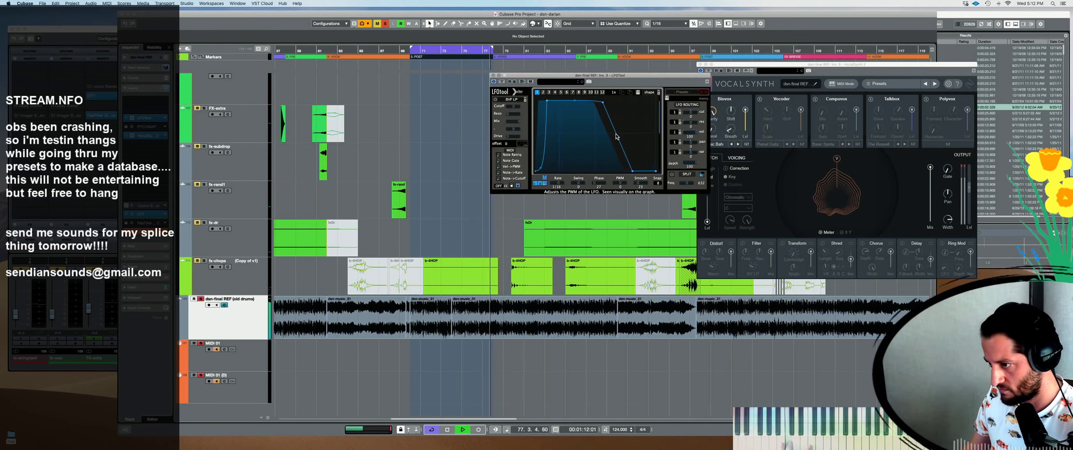
# Bend the rising and falling slopes of LFOTool's curve and pull the plateau corner and zero point earlier in the cycle
pyautogui.moveTo(618, 136); pyautogui.dragTo(616, 143)
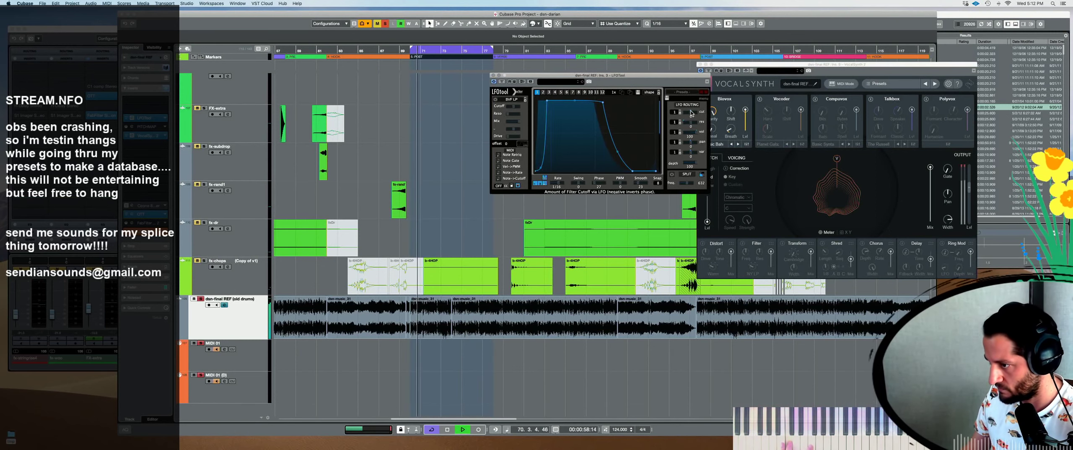
pyautogui.moveTo(602, 102); pyautogui.dragTo(592, 102)
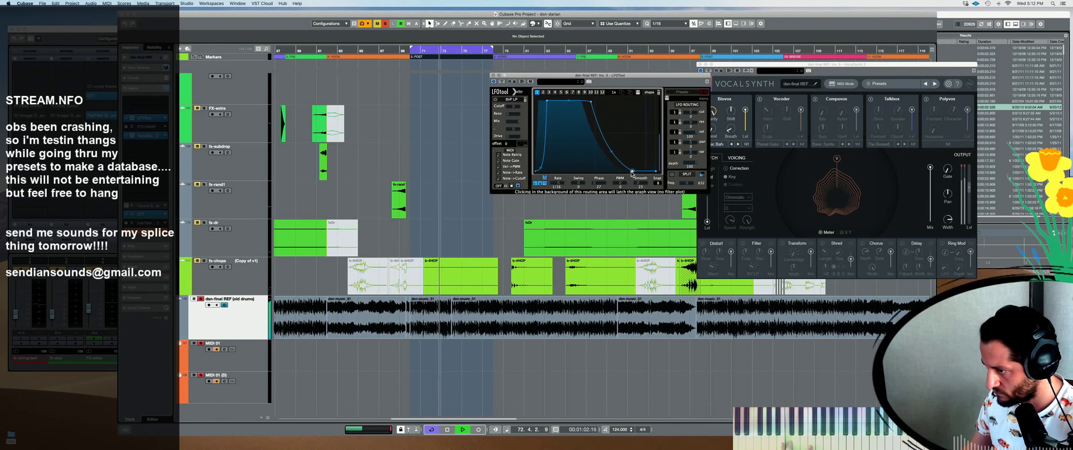
pyautogui.moveTo(628, 172); pyautogui.dragTo(619, 171)
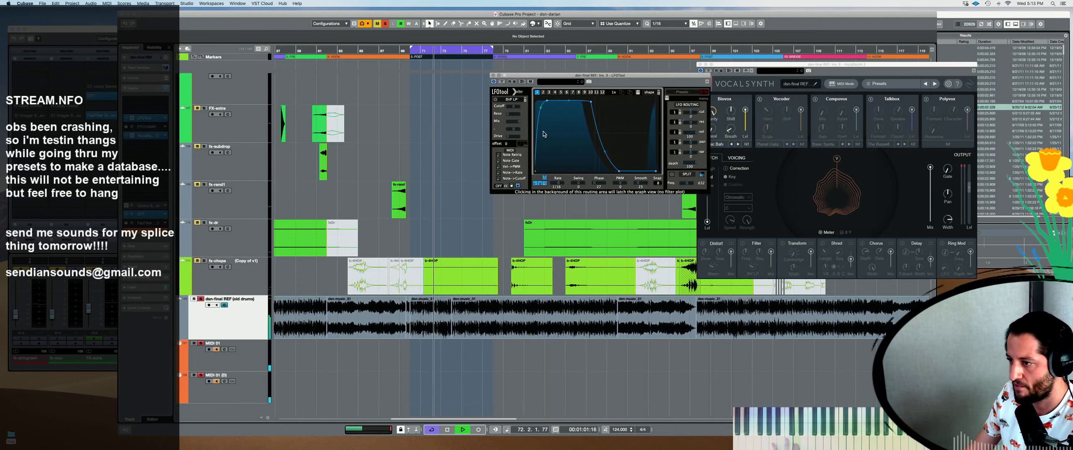
pyautogui.moveTo(543, 129); pyautogui.dragTo(541, 156)
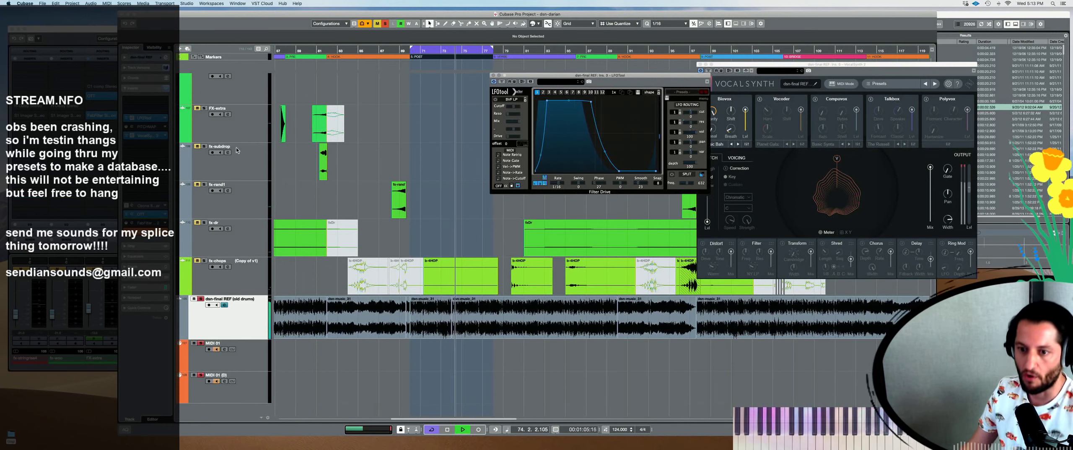
# Place LFOTool after VocalSynth 2 in the REF track's insert chain and close the LFOTool window
pyautogui.moveTo(144, 118); pyautogui.dragTo(149, 148)
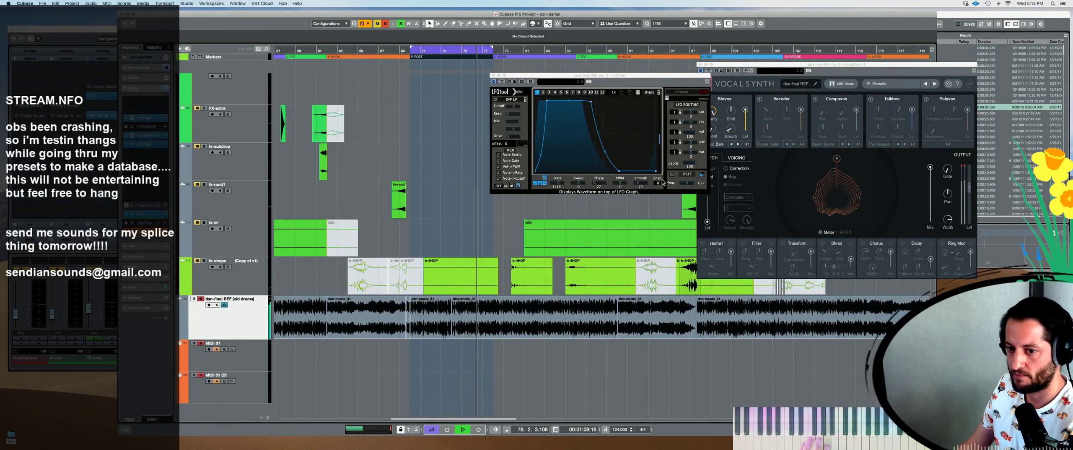
pyautogui.click(494, 76)
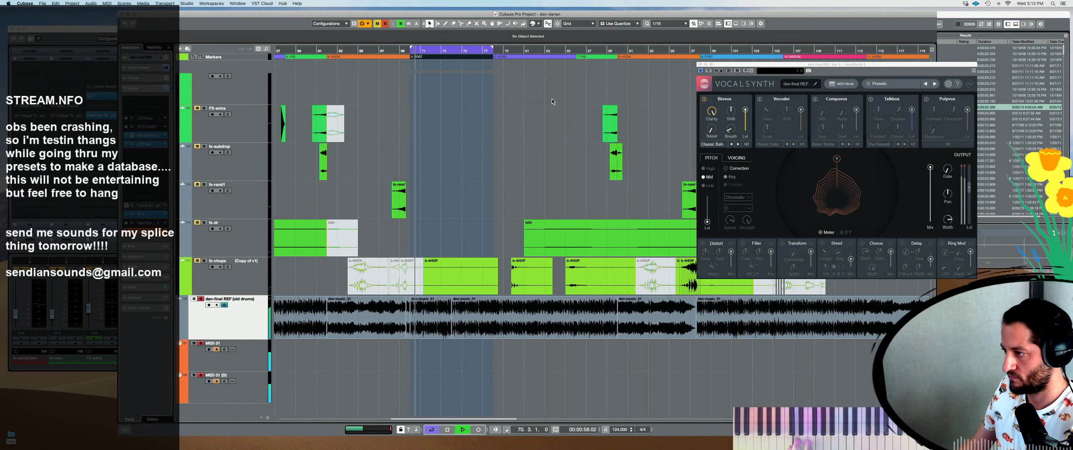
# Switch VocalSynth 2 from Biovox to Talkbox and set the Talkbox mode to Bright
pyautogui.click(871, 99)
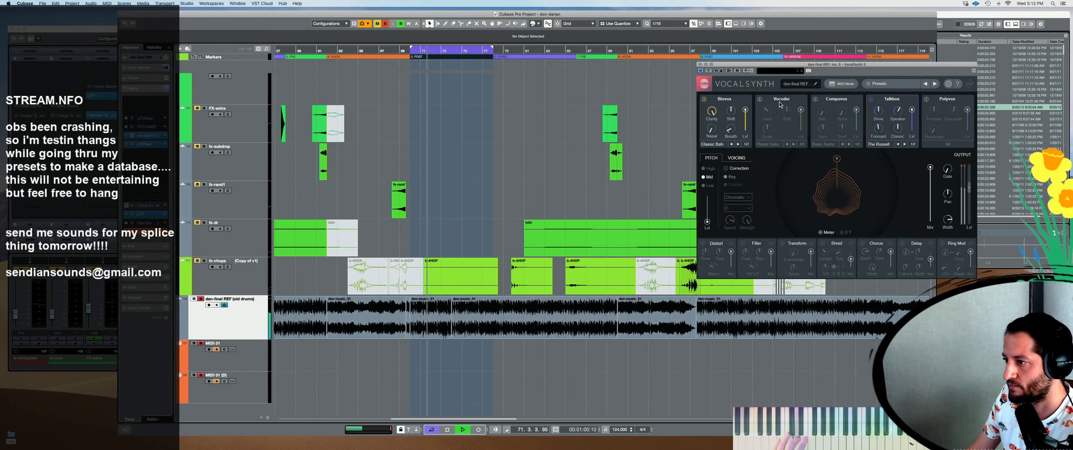
pyautogui.click(705, 101)
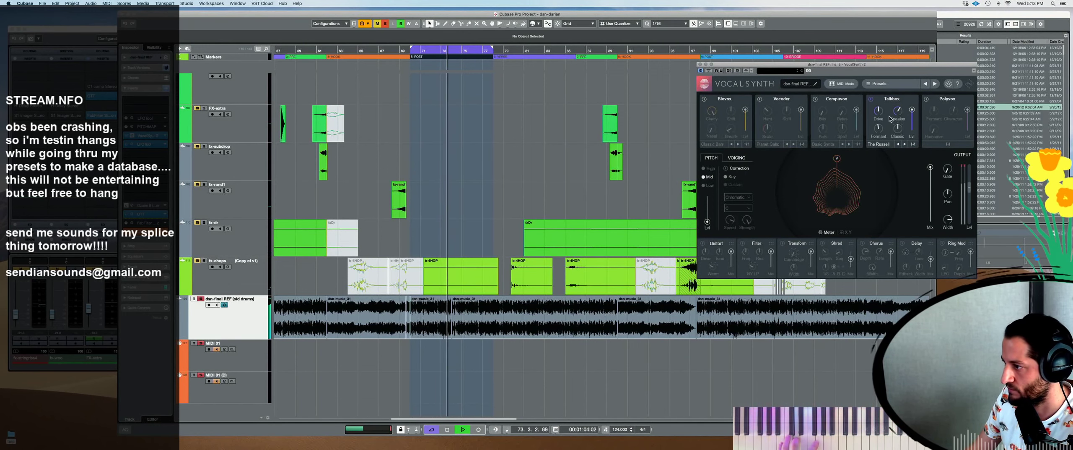
pyautogui.moveTo(881, 134)
pyautogui.mouseDown()
pyautogui.moveTo(882, 121)
pyautogui.moveTo(899, 141)
pyautogui.mouseUp()
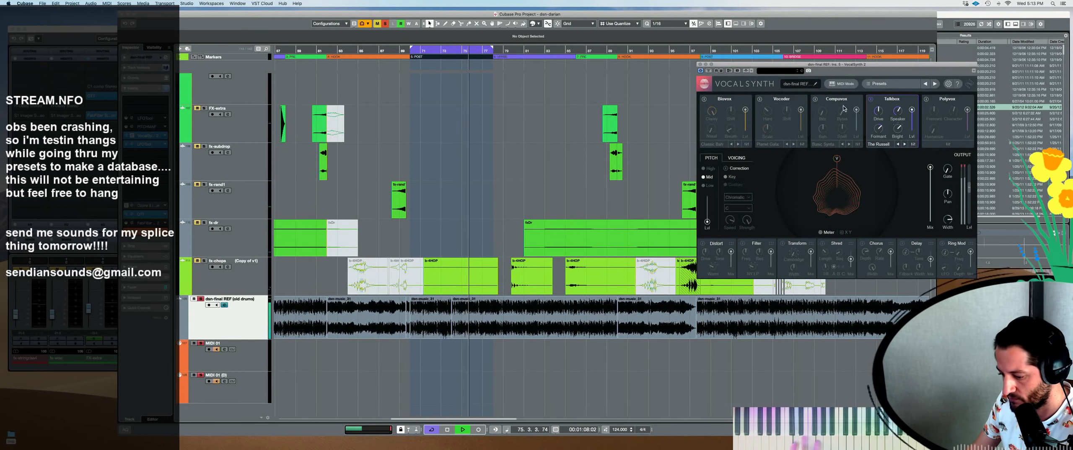
# Replace Talkbox with Vocoder and Biovox running together in VocalSynth 2, trying Compuvox briefly
pyautogui.click(815, 99)
pyautogui.click(761, 99)
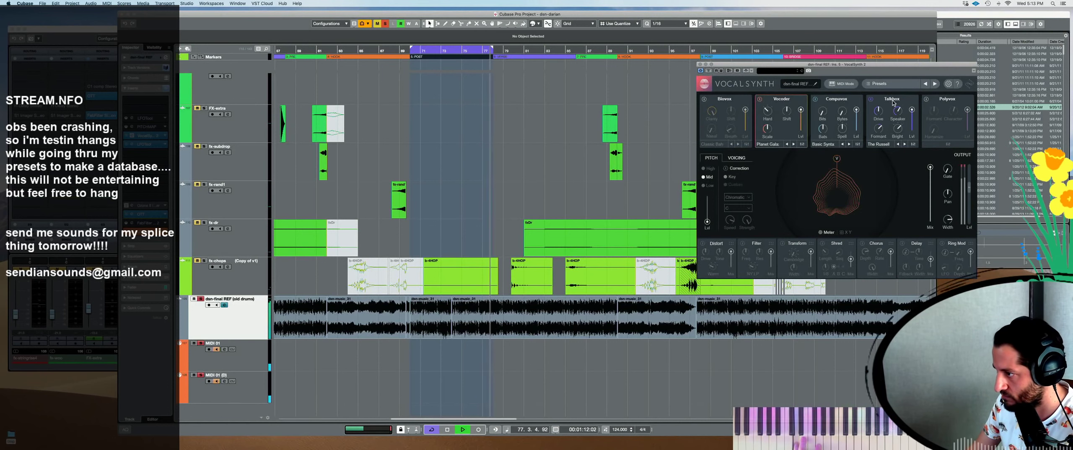
pyautogui.click(871, 99)
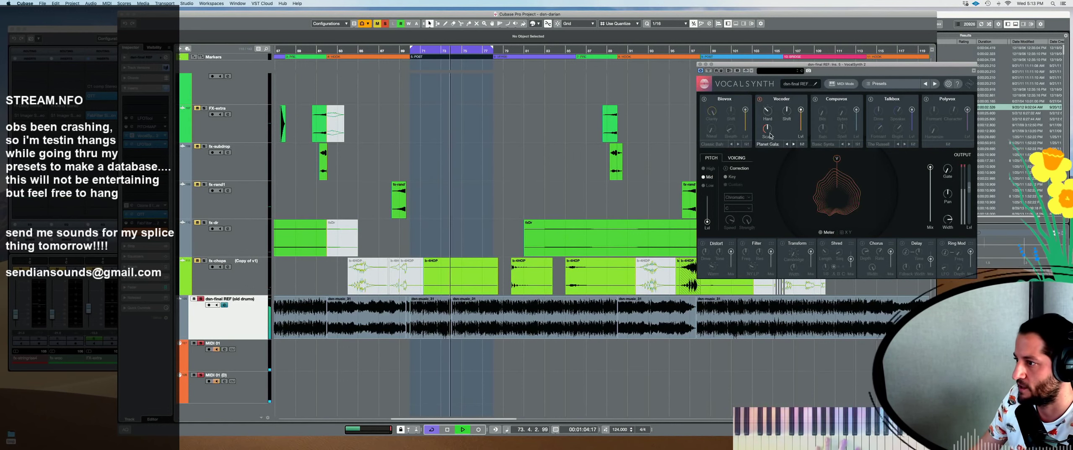
pyautogui.click(705, 100)
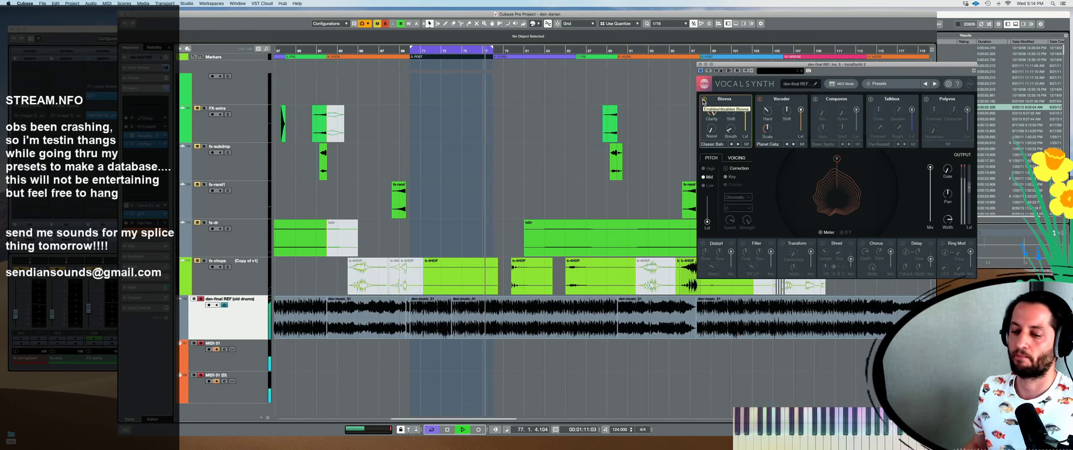
# Stop playback, deactivate VocalSynth 2 and close its window, and clear all solo states in the project
pyautogui.press('space')
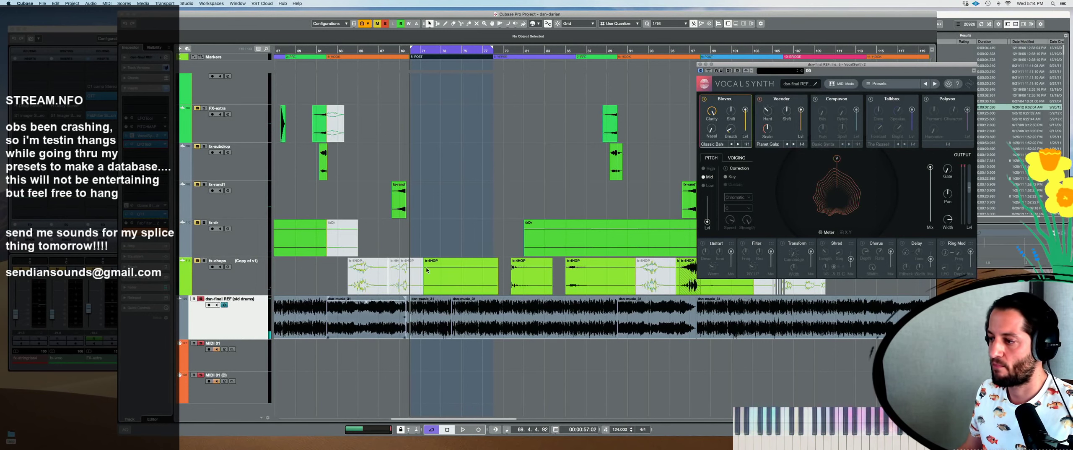
pyautogui.click(700, 72)
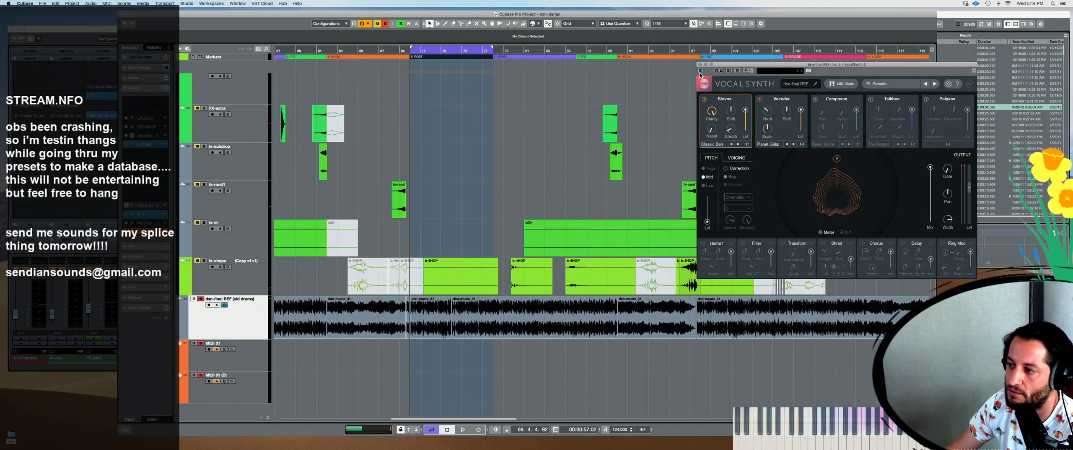
pyautogui.click(699, 64)
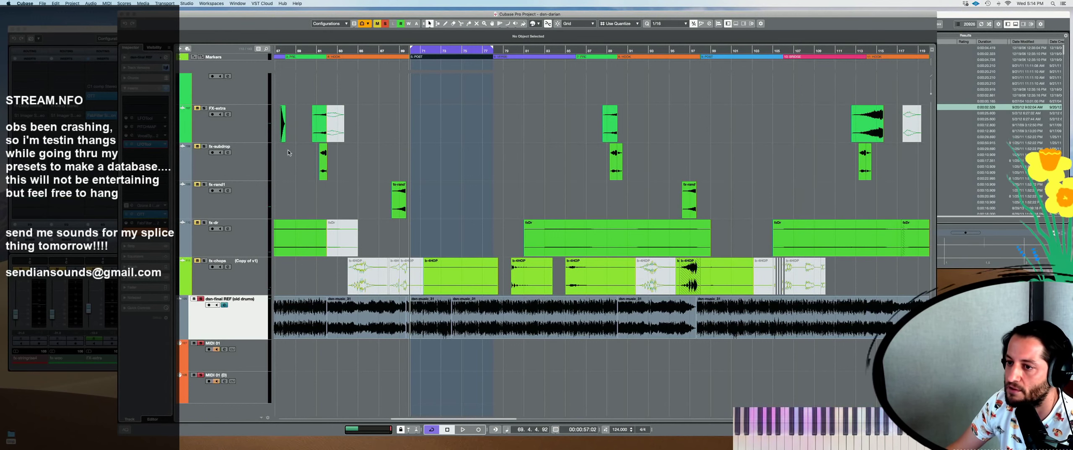
pyautogui.click(385, 24)
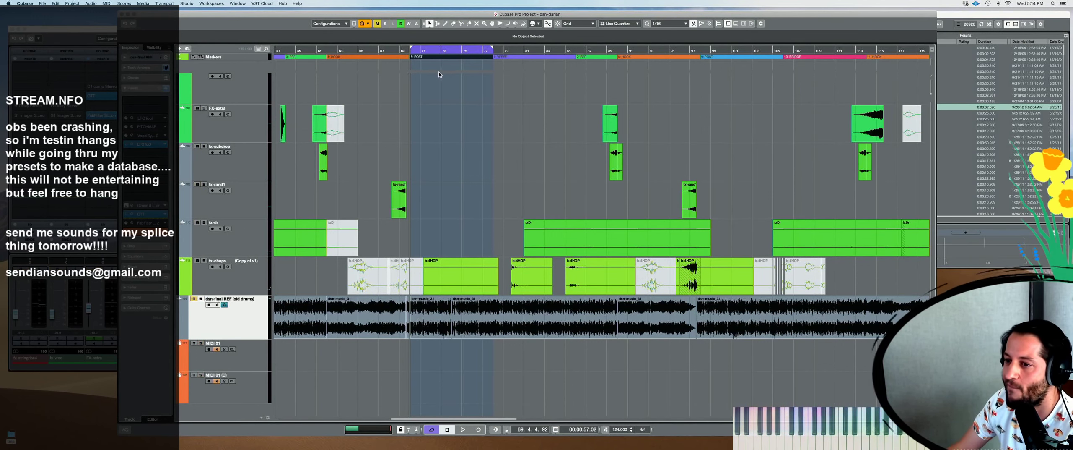
pyautogui.moveTo(439, 72); pyautogui.dragTo(441, 64)
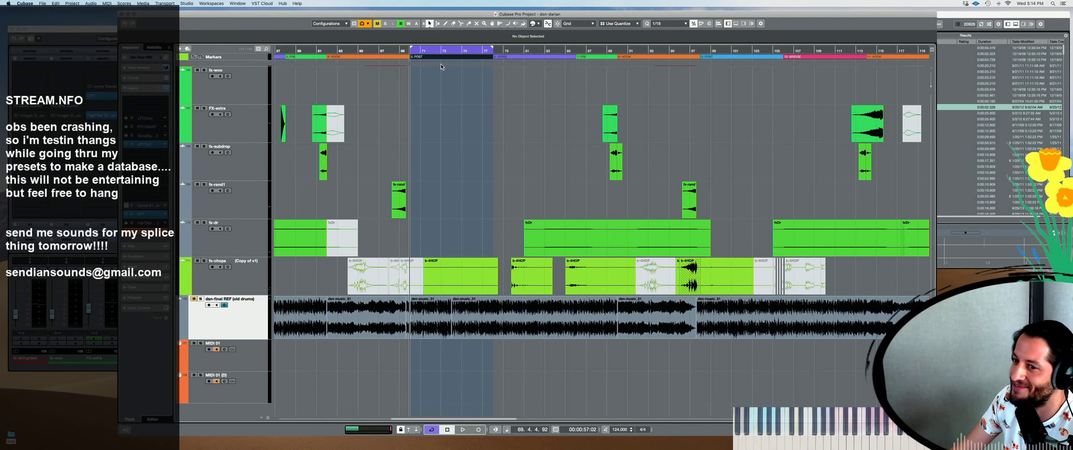